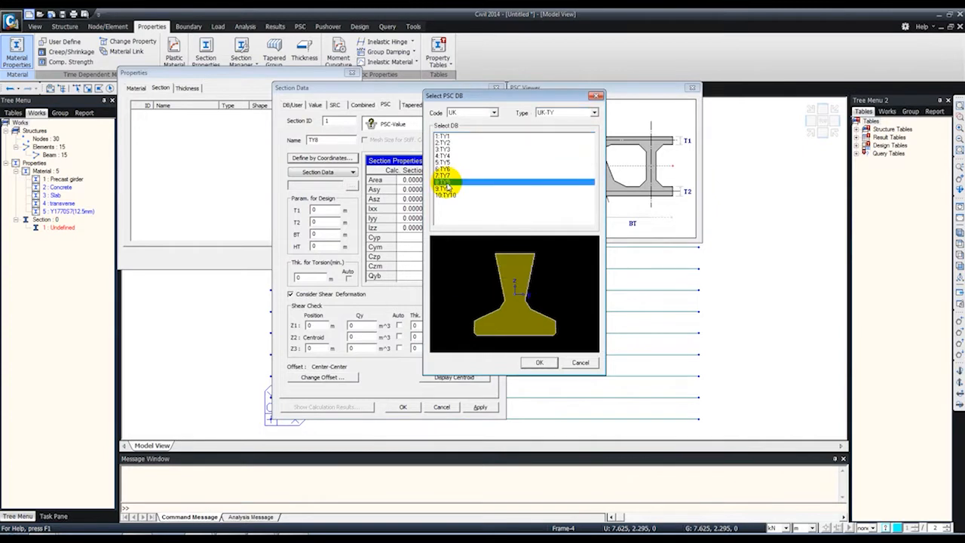
# - Load the TY8 profile into section 1 and set T1, T2, BT, HT and the minimum torsion thickness to 0.5 m
pyautogui.click(537, 362)
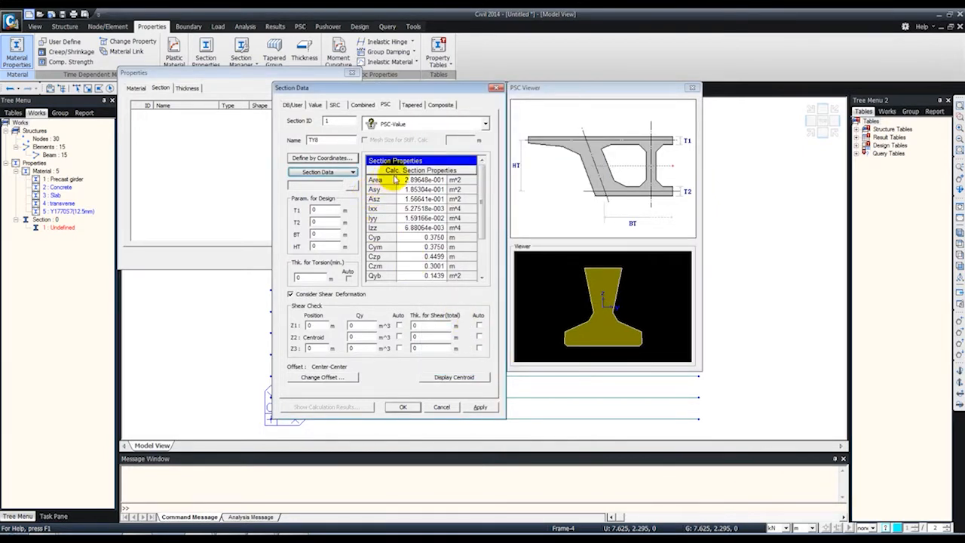
pyautogui.click(328, 172)
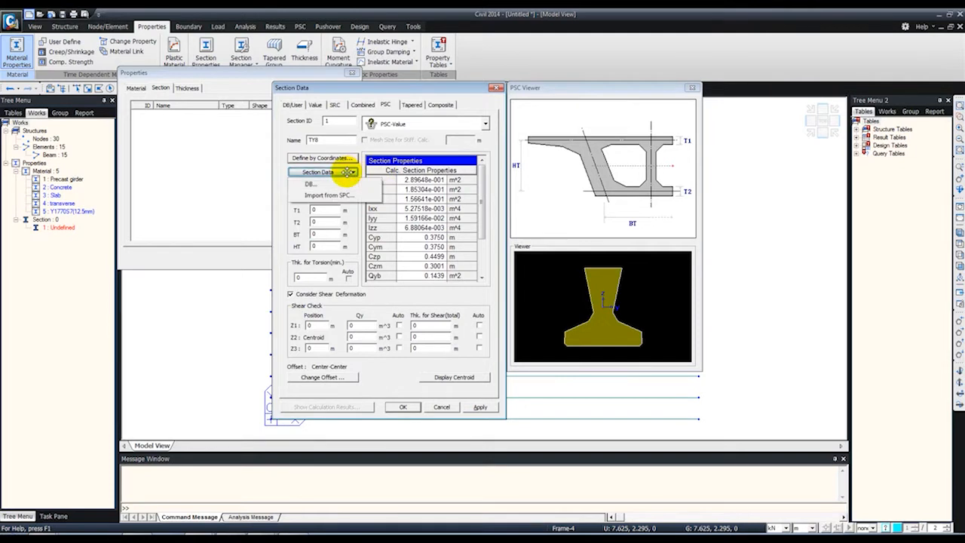
pyautogui.click(321, 211)
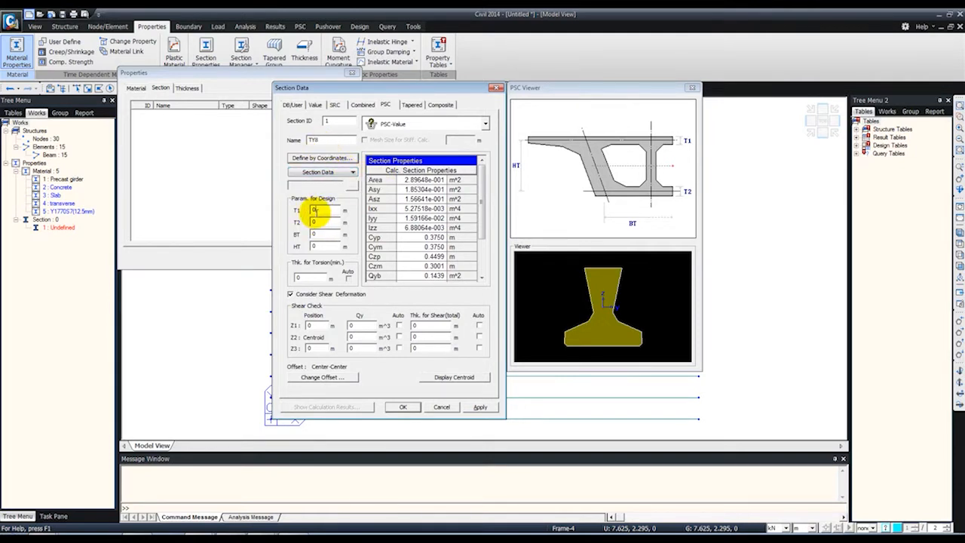
pyautogui.click(317, 220)
pyautogui.click(325, 236)
pyautogui.write('0.5')
pyautogui.click(317, 246)
pyautogui.write('0.5')
pyautogui.click(312, 276)
pyautogui.write('0.5')
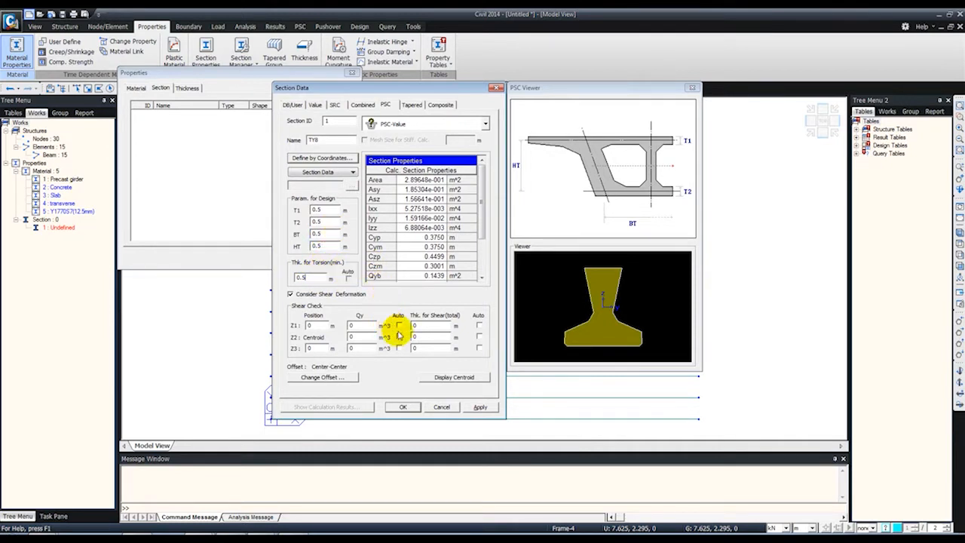
# - Set Qy and shear thickness to automatic for Z1, Z2 and Z3, display the centroid and apply the TY8 section
pyautogui.click(398, 325)
pyautogui.click(397, 336)
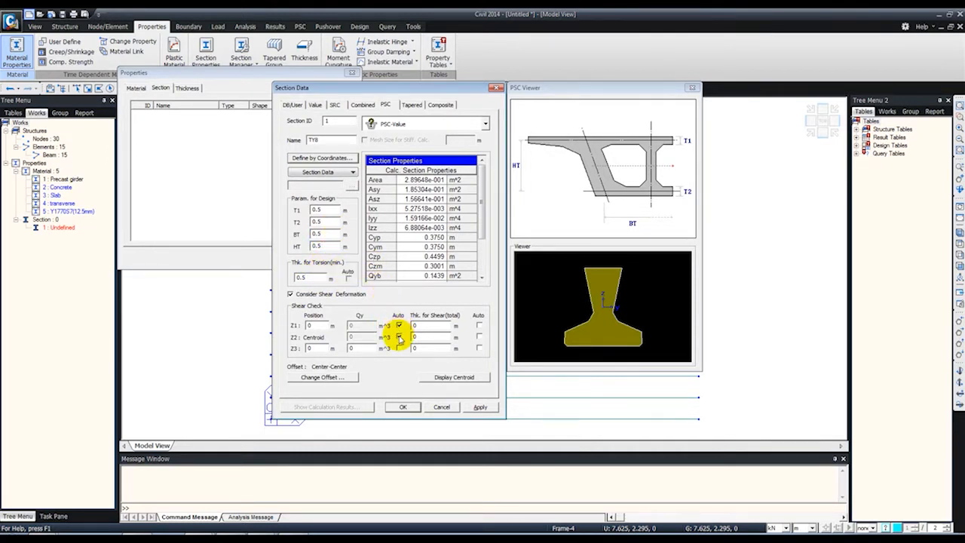
pyautogui.click(478, 325)
pyautogui.click(479, 336)
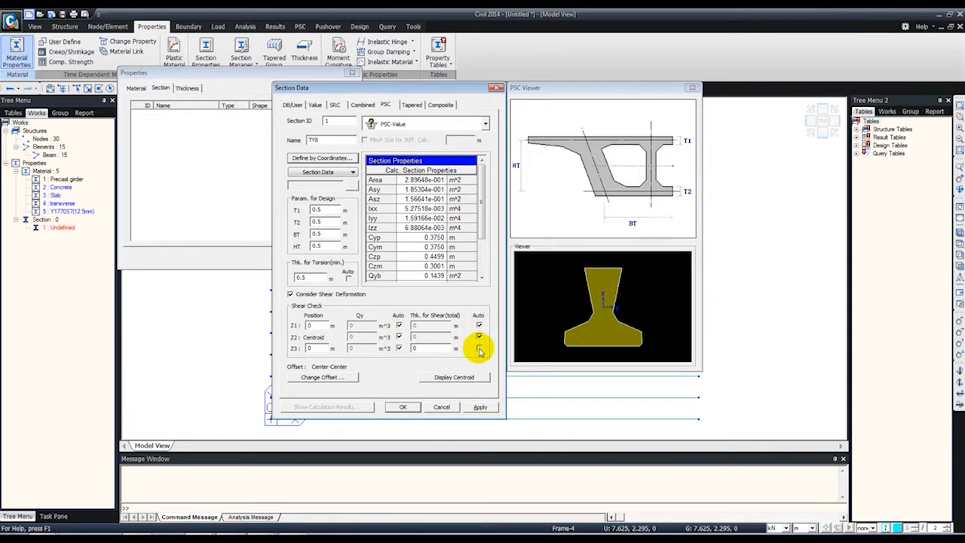
pyautogui.click(479, 348)
pyautogui.click(453, 378)
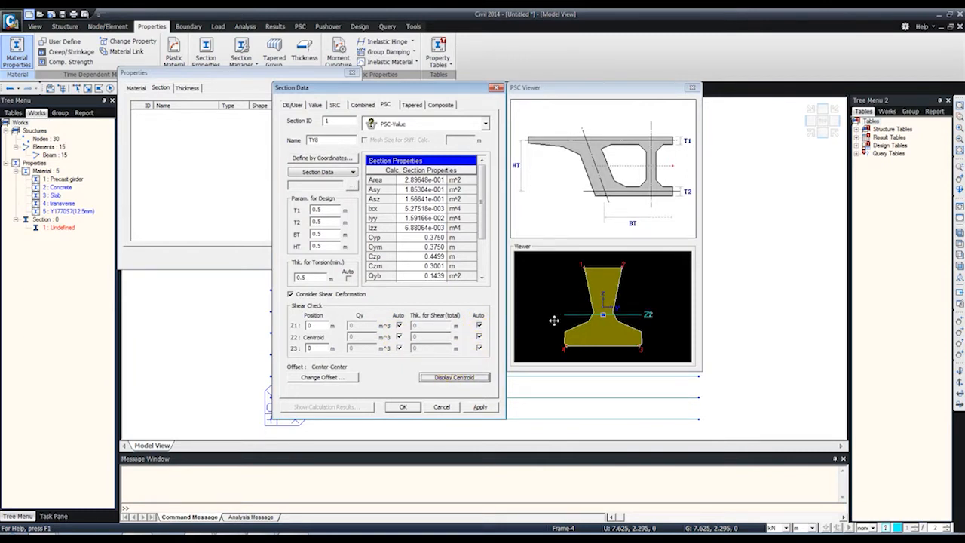
pyautogui.click(478, 407)
# - Name section 2 TYE8-L and load the TYE8 profile of type UK-TYE from the UK section database
pyautogui.click(312, 140)
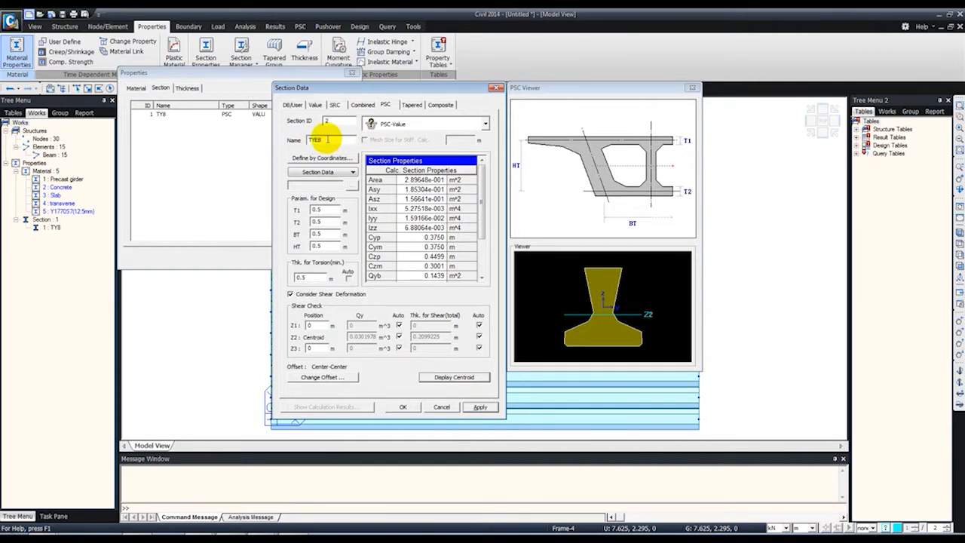
pyautogui.click(347, 174)
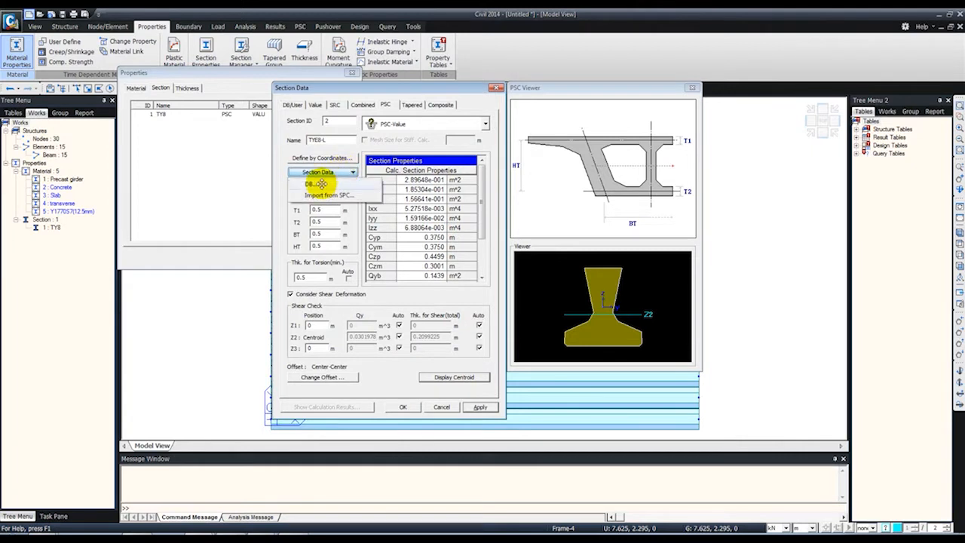
pyautogui.click(319, 182)
pyautogui.click(431, 130)
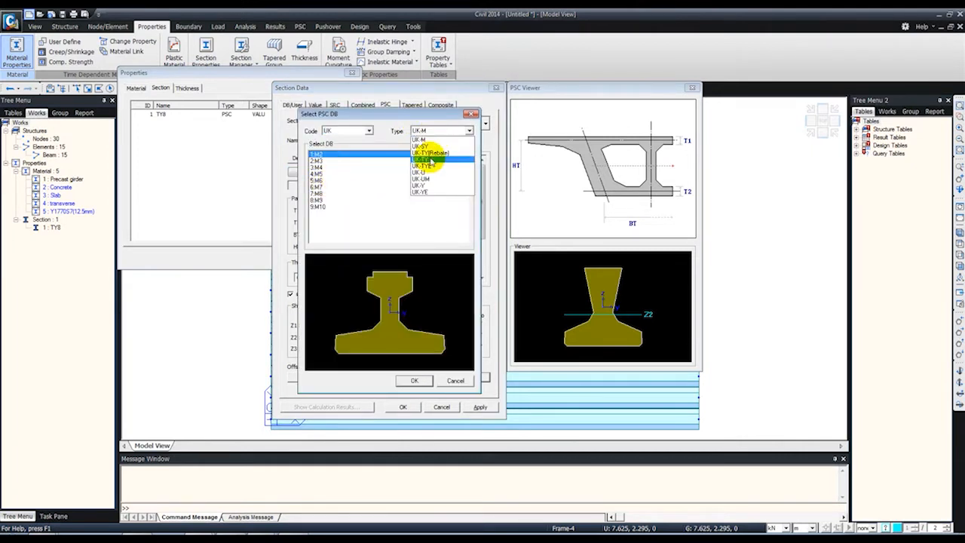
pyautogui.click(426, 157)
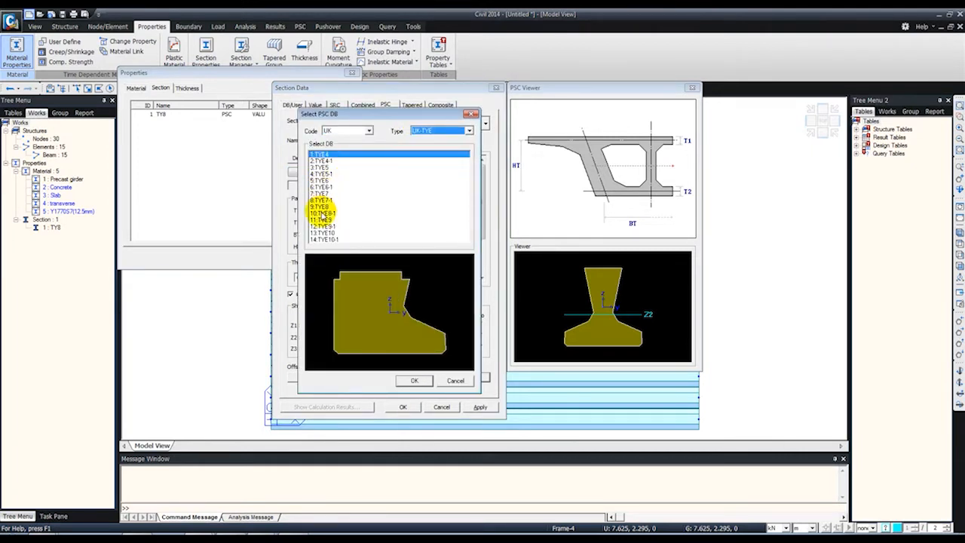
pyautogui.click(323, 207)
pyautogui.click(407, 380)
# - Set T1, T2, BT, HT and the minimum torsion thickness of section TYE8-L to 0.5 m
pyautogui.click(316, 209)
pyautogui.write('.5')
pyautogui.click(325, 221)
pyautogui.write('.5')
pyautogui.click(324, 233)
pyautogui.write('.5')
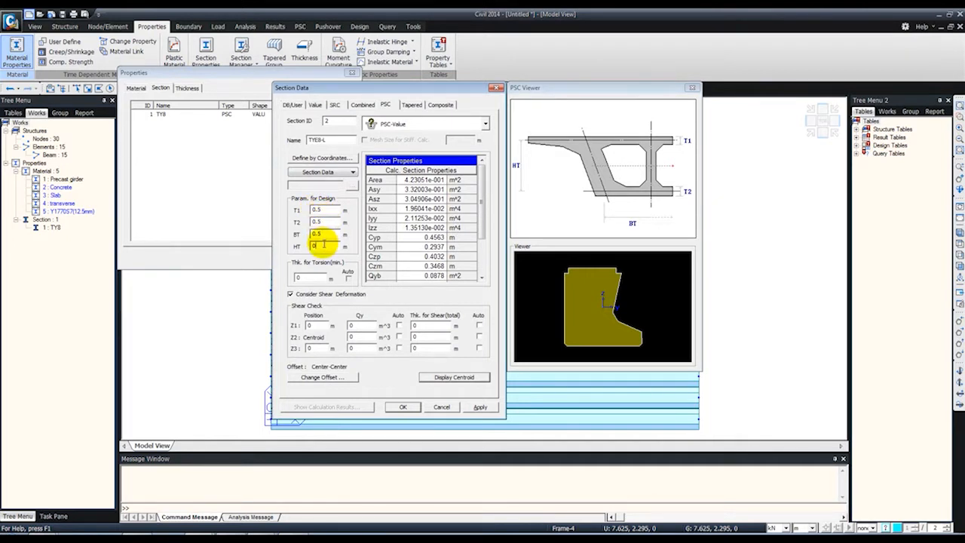
pyautogui.write('.5')
pyautogui.click(319, 277)
pyautogui.write('.5')
# - Set Qy and total shear thickness to automatic for Z1, Z2 and Z3 of section TYE8-L
pyautogui.click(399, 325)
pyautogui.click(399, 336)
pyautogui.click(399, 347)
pyautogui.click(479, 325)
pyautogui.click(479, 336)
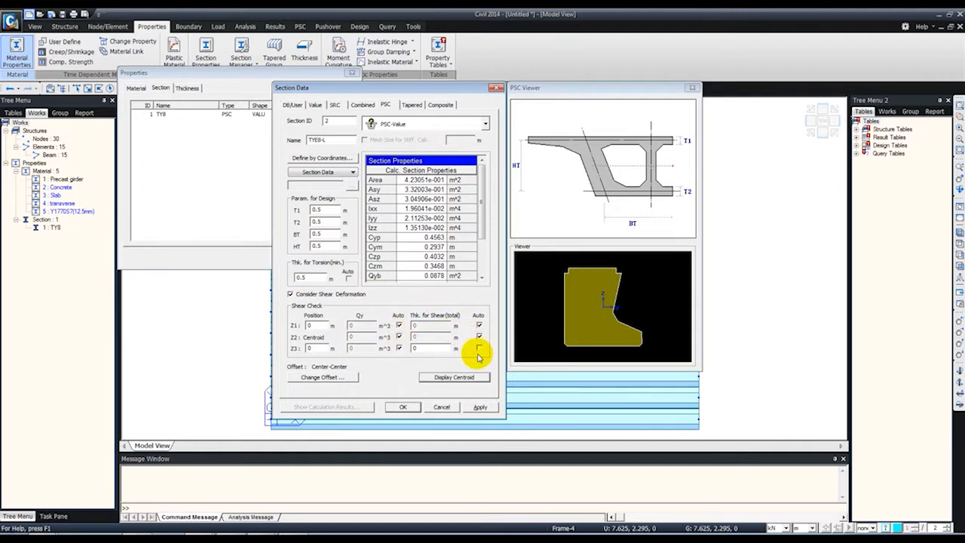
pyautogui.click(479, 347)
# - Try shear check positions of 0.2 m for Z1 and 0.6 m for Z3, and display the centroid
pyautogui.click(309, 324)
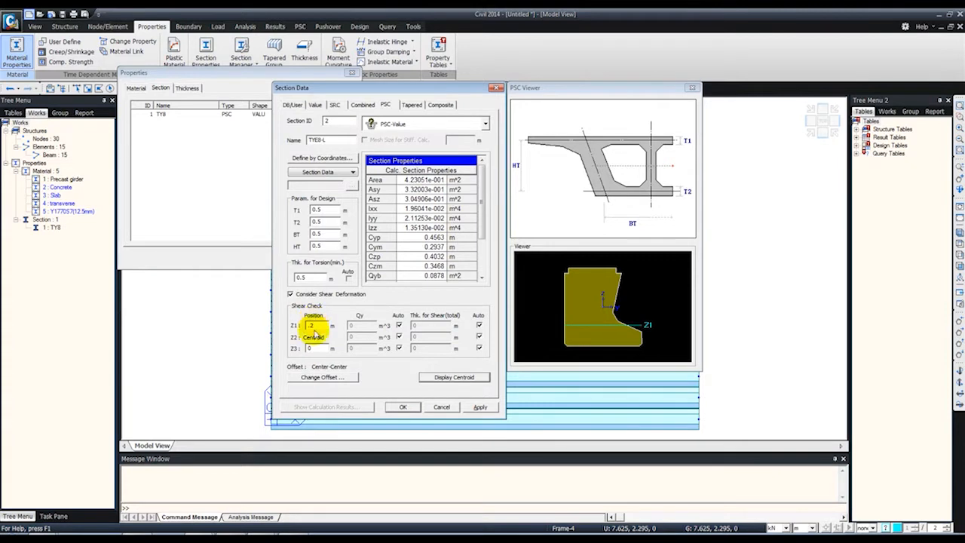
pyautogui.click(318, 347)
pyautogui.write('0.8')
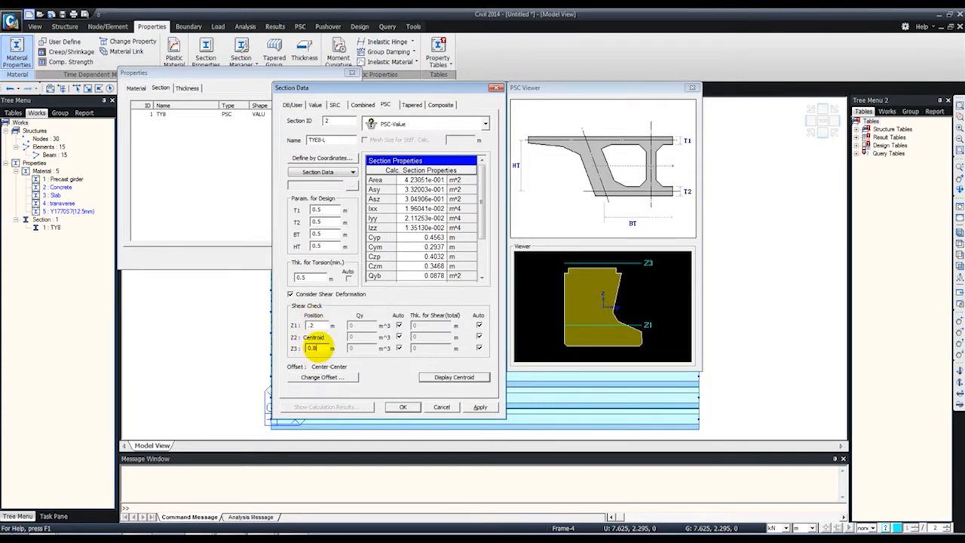
pyautogui.press('BackSpace')
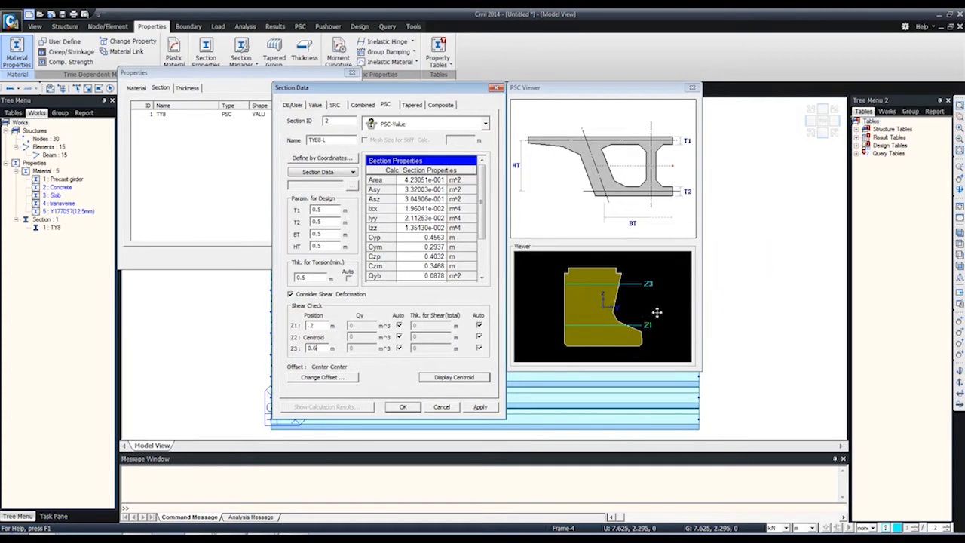
pyautogui.click(459, 377)
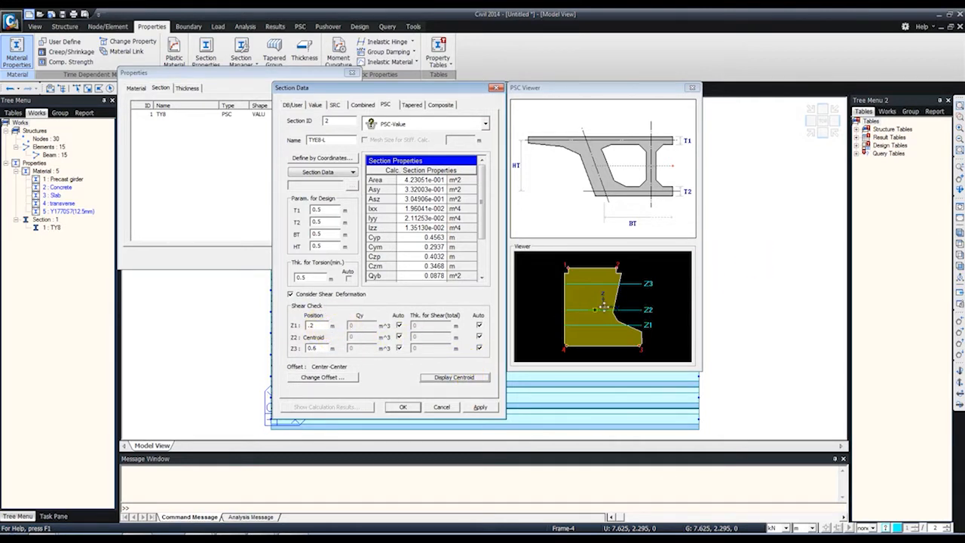
# - Reset the Z1 and Z3 shear check positions to 0, redisplay the centroid and apply section TYE8-L
pyautogui.moveTo(320, 325); pyautogui.dragTo(263, 325)
pyautogui.write('0')
pyautogui.doubleClick(315, 347)
pyautogui.write('0')
pyautogui.click(452, 376)
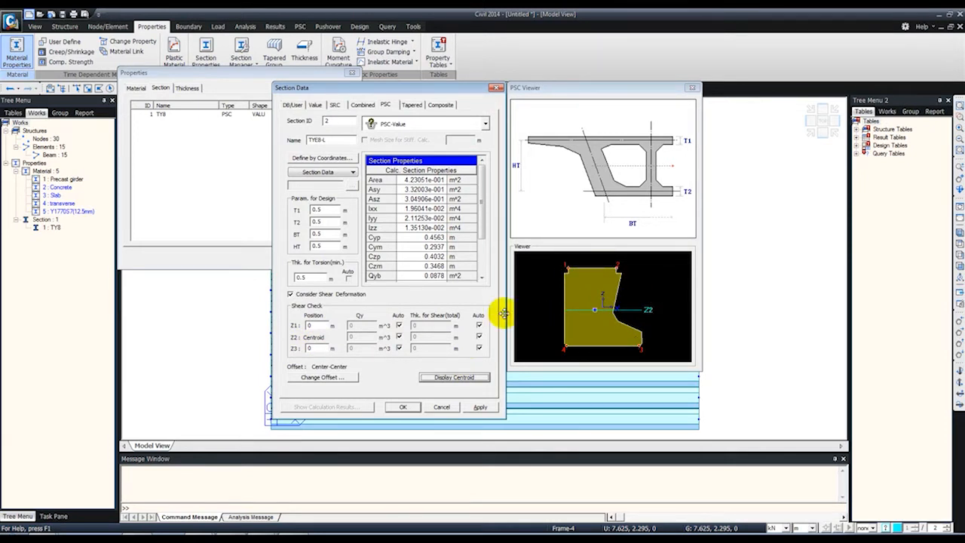
pyautogui.click(478, 407)
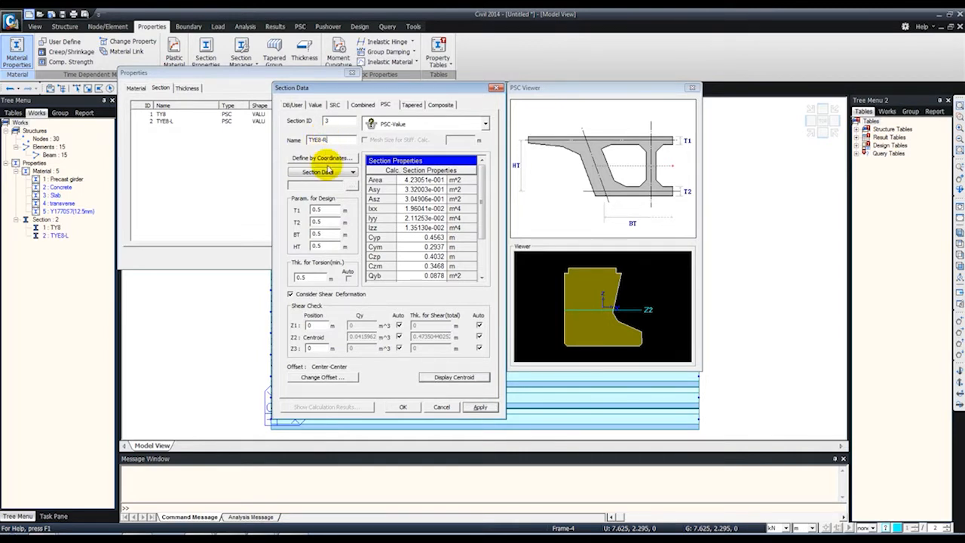
# - Name section 3 TYE8-R and load the TYE8-1 profile of type UK-TYE from the UK section database
pyautogui.click(341, 174)
pyautogui.click(319, 183)
pyautogui.click(432, 131)
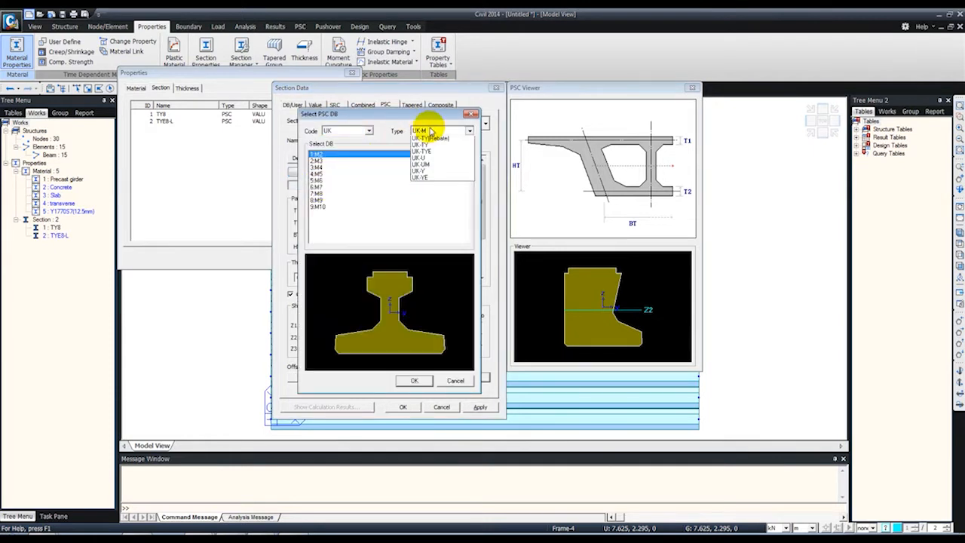
pyautogui.click(430, 166)
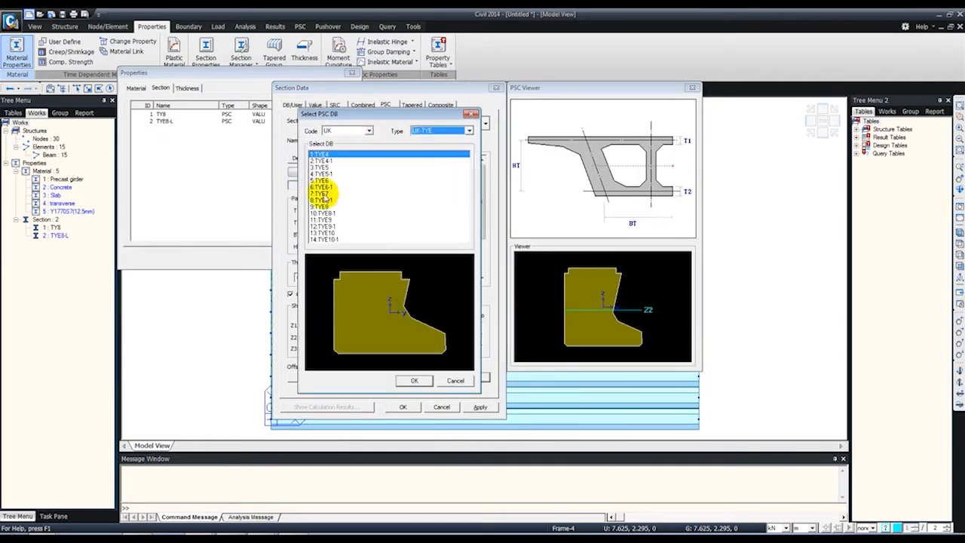
pyautogui.click(320, 214)
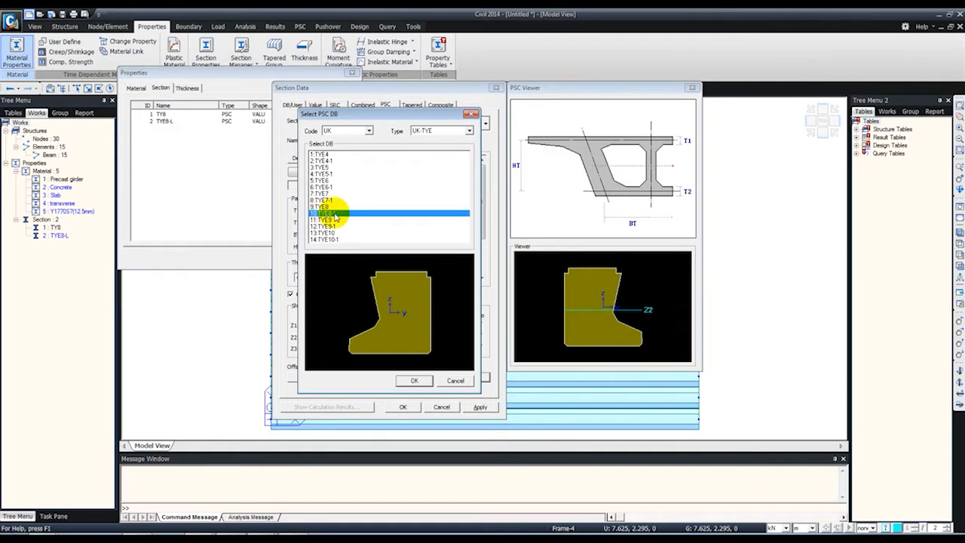
pyautogui.click(407, 381)
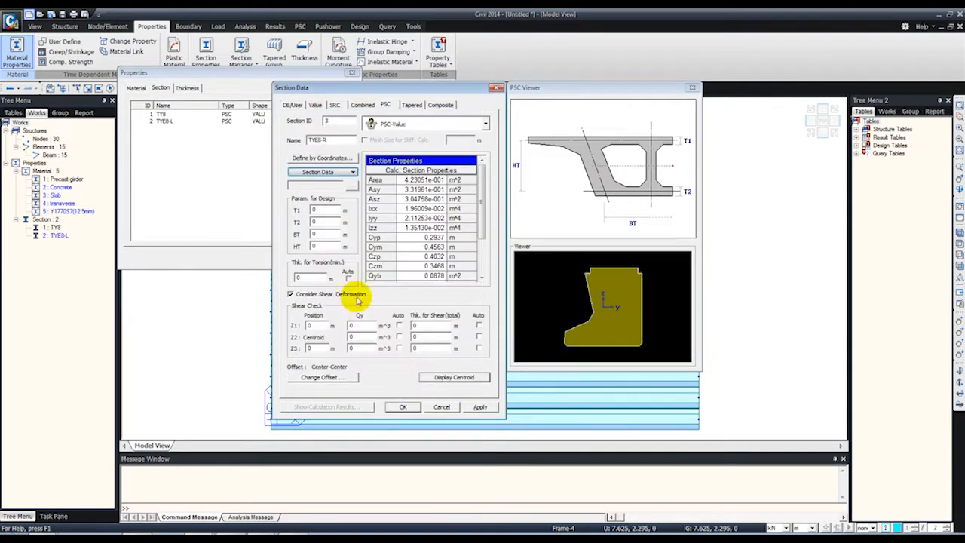
# - Set T1, T2, BT, HT and the minimum torsion thickness of section TYE8-R to 0.5 m
pyautogui.write('5')
pyautogui.click(332, 223)
pyautogui.write('.5')
pyautogui.click(324, 236)
pyautogui.click(323, 247)
pyautogui.write('.5')
pyautogui.click(314, 277)
pyautogui.write('.5')
# - Set Qy and shear thickness to automatic for Z1, Z2 and Z3, and apply section TYE8-R
pyautogui.click(399, 325)
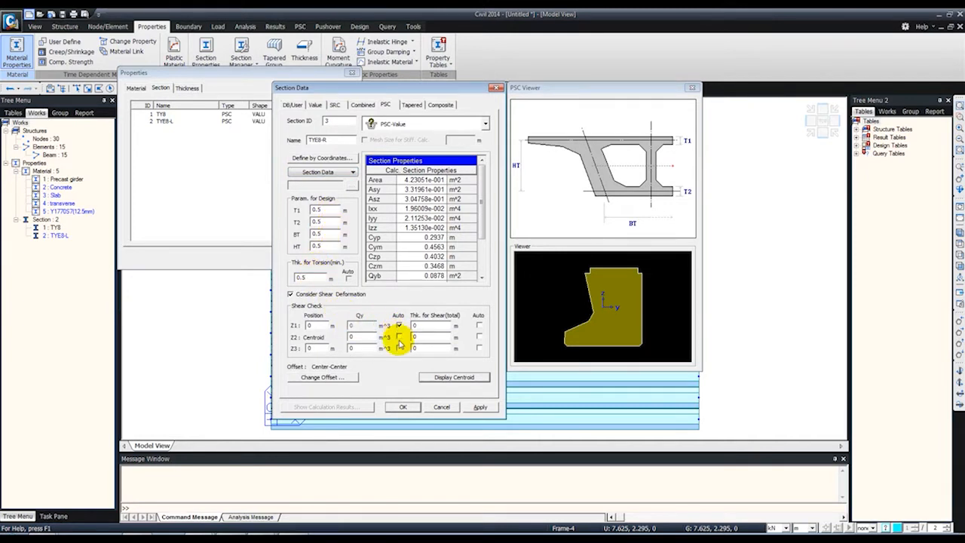
pyautogui.click(398, 337)
pyautogui.click(399, 347)
pyautogui.click(479, 325)
pyautogui.click(478, 348)
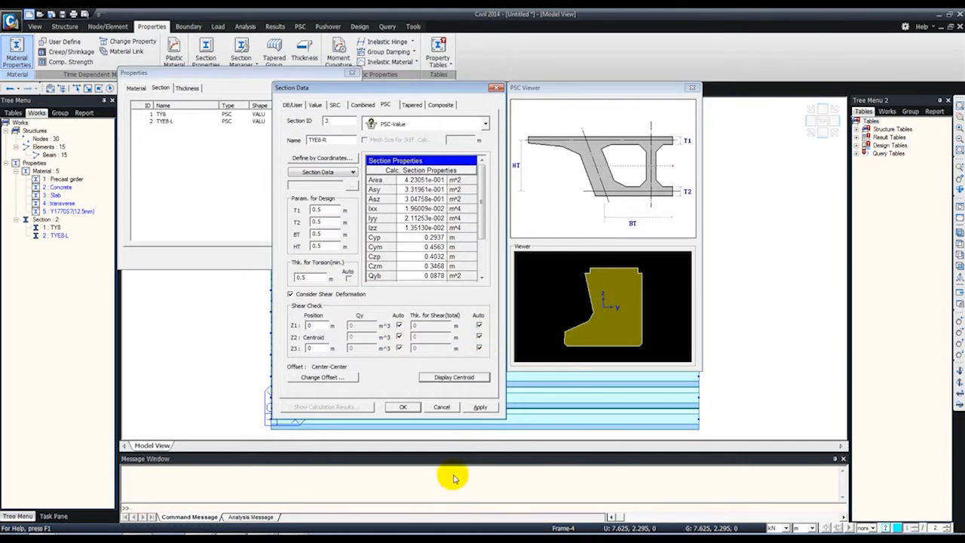
pyautogui.click(480, 407)
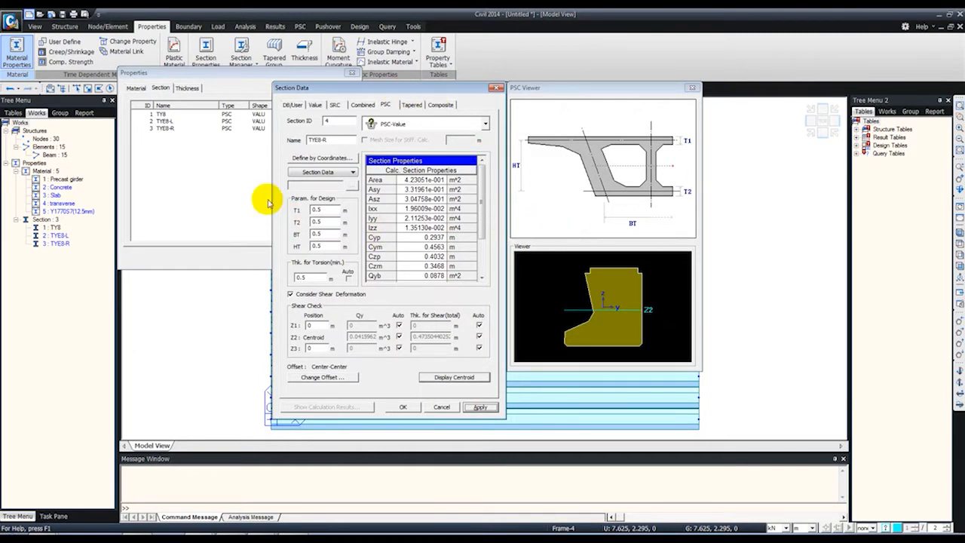
# - Start section 4 as a Composite-PSC section with a slab width of 0.765 m and one girder
pyautogui.click(442, 104)
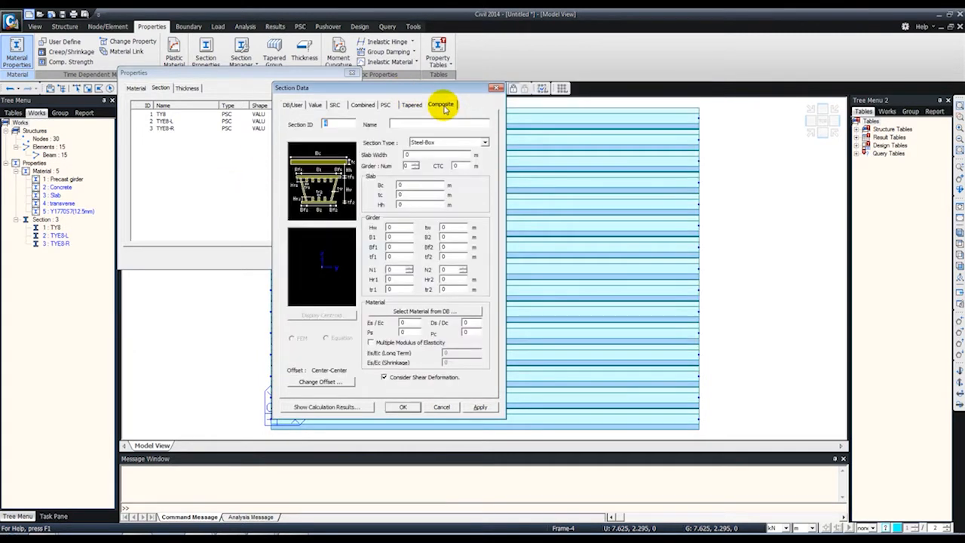
pyautogui.click(459, 142)
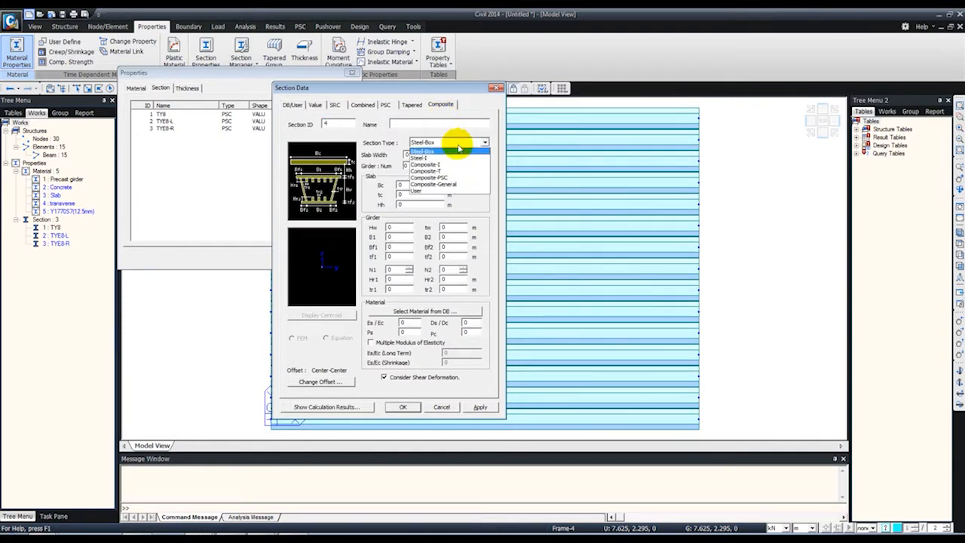
pyautogui.click(430, 177)
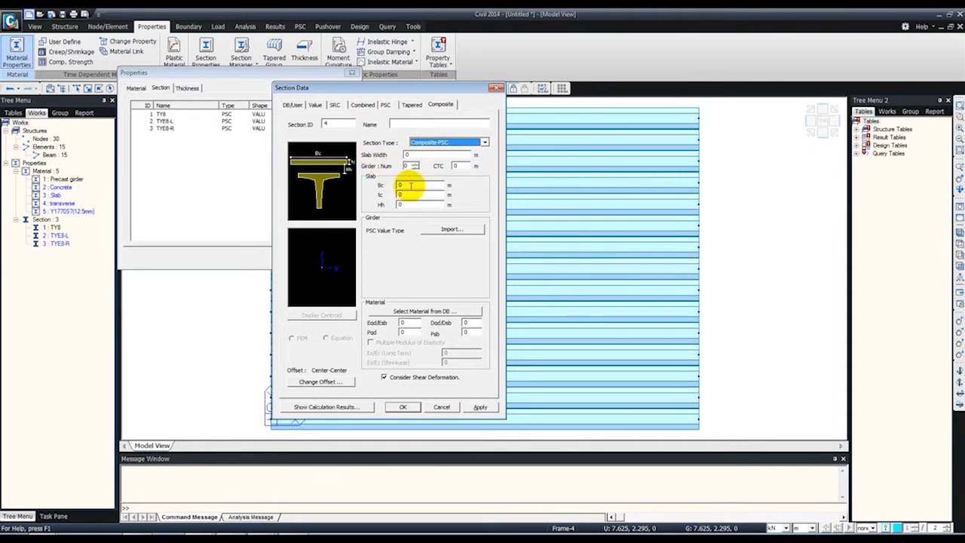
pyautogui.doubleClick(408, 156)
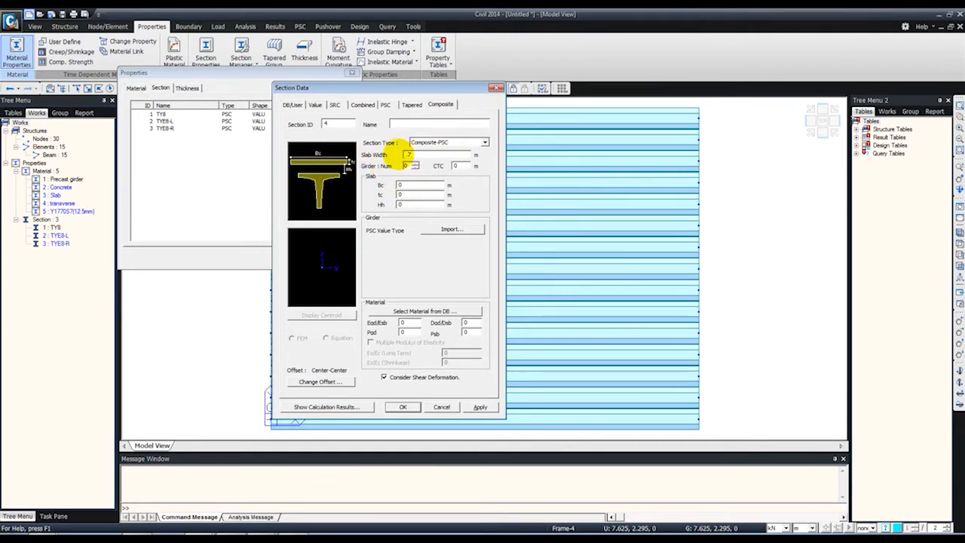
pyautogui.doubleClick(405, 166)
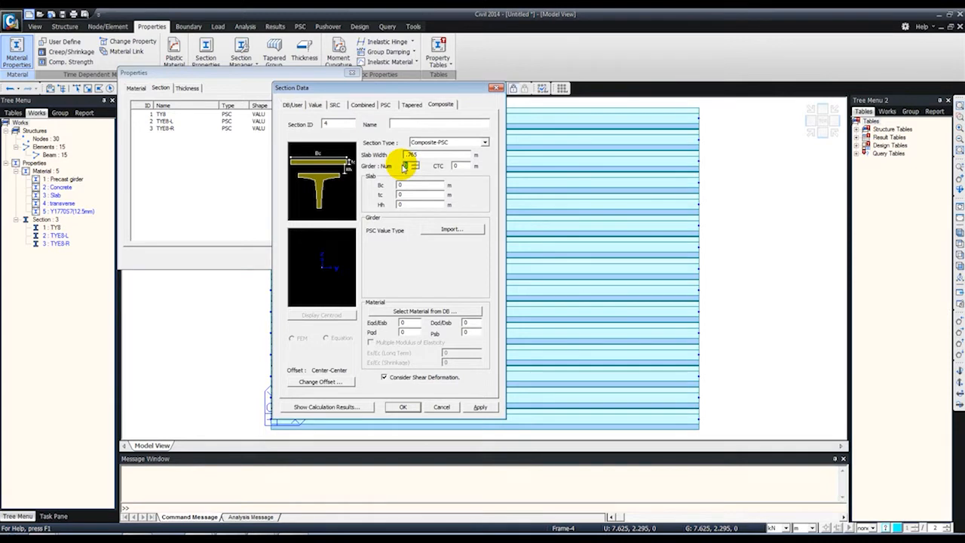
pyautogui.write('1')
# - Set the slab's Bc to 0.765 m and tc to 0.15 m, and consult the bridge deck cross-section drawing
pyautogui.click(403, 184)
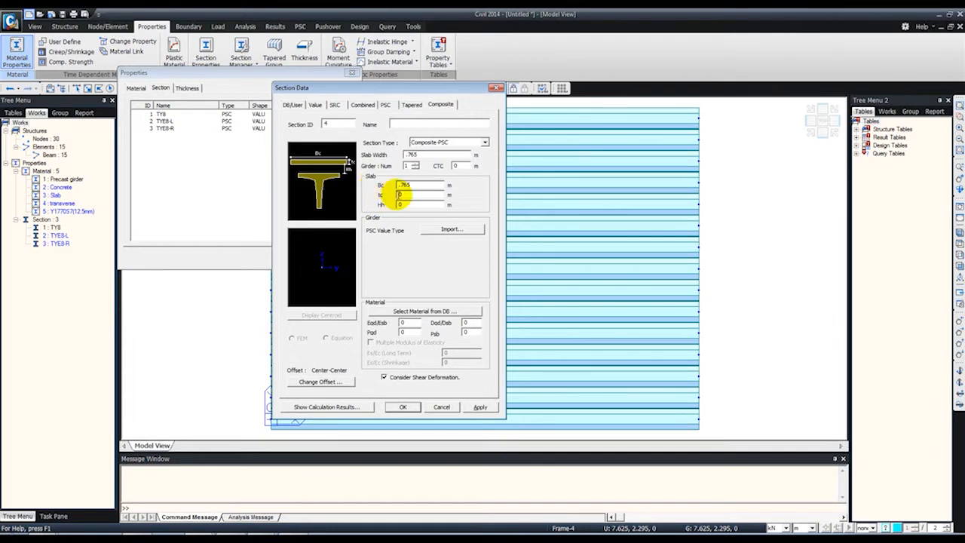
pyautogui.press('Tab')
pyautogui.write('.15')
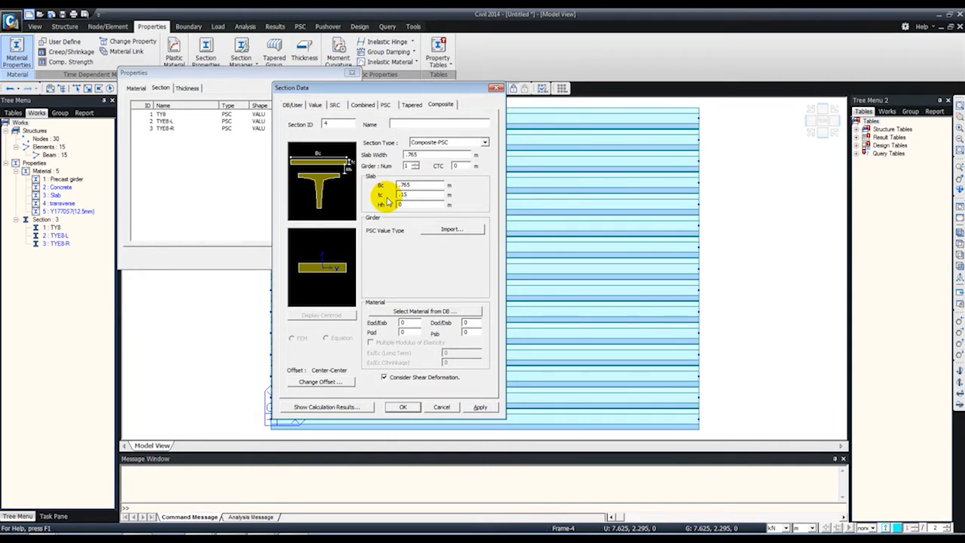
pyautogui.hotkey('alt', 'Tab')
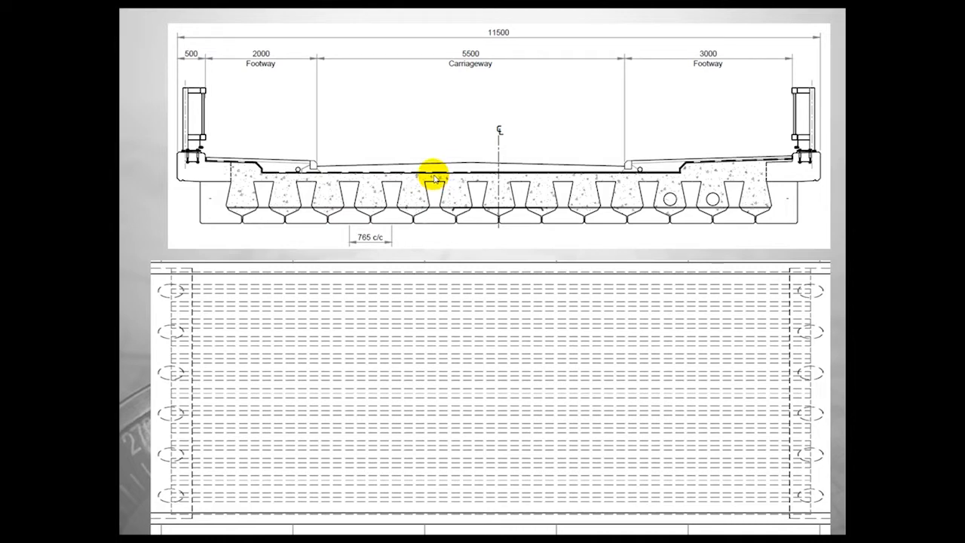
pyautogui.hotkey('alt', 'Tab')
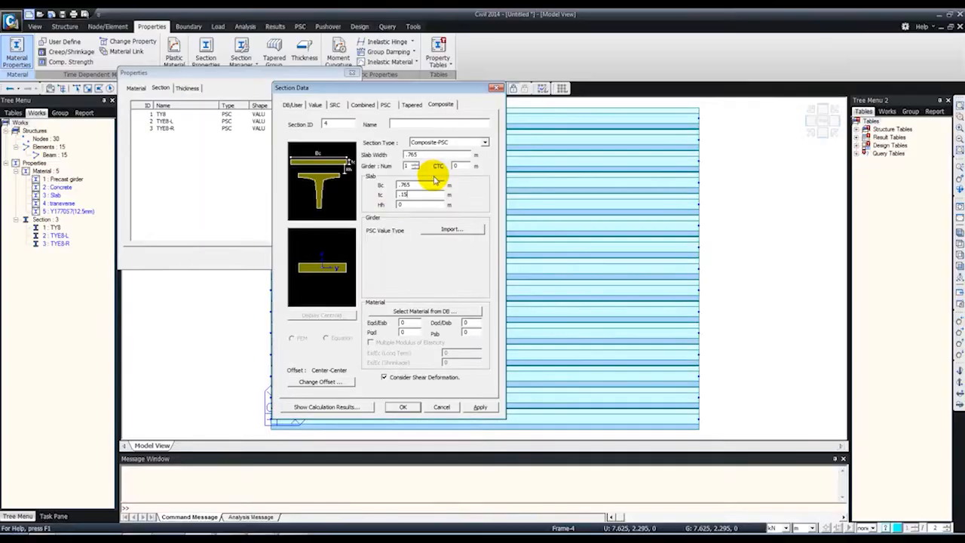
# - Choose EN04(RC) grade C30/37 from the material database as the slab concrete of the composite section
pyautogui.doubleClick(401, 194)
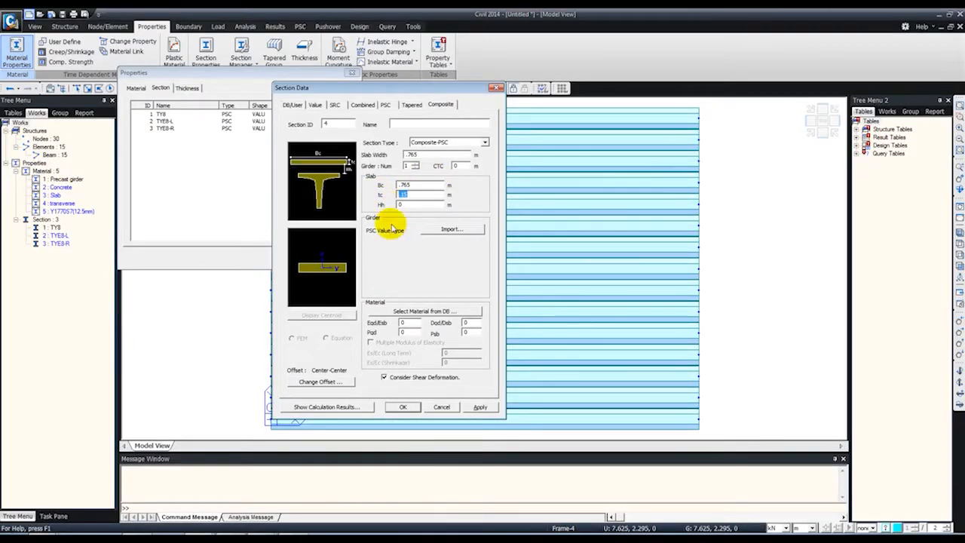
pyautogui.click(412, 312)
pyautogui.moveTo(542, 309); pyautogui.dragTo(574, 249)
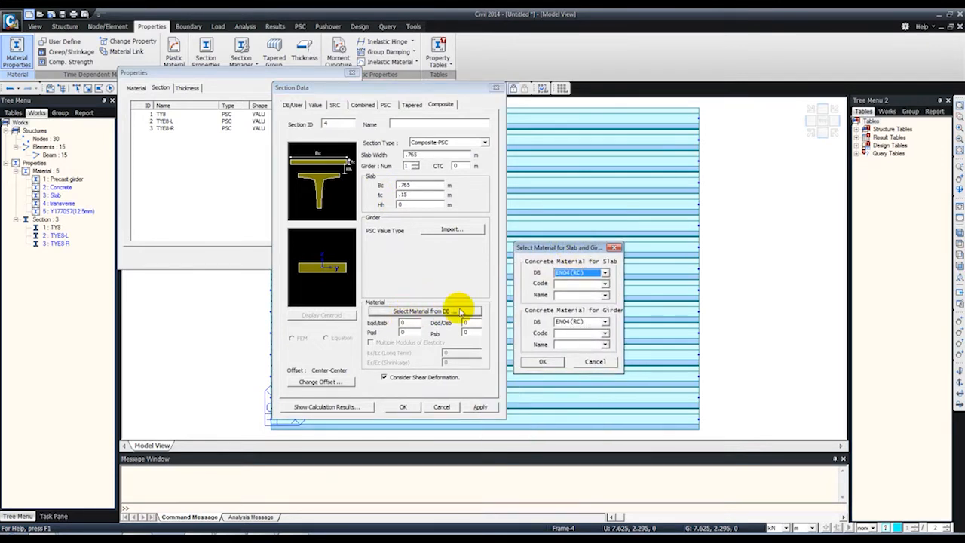
pyautogui.click(600, 295)
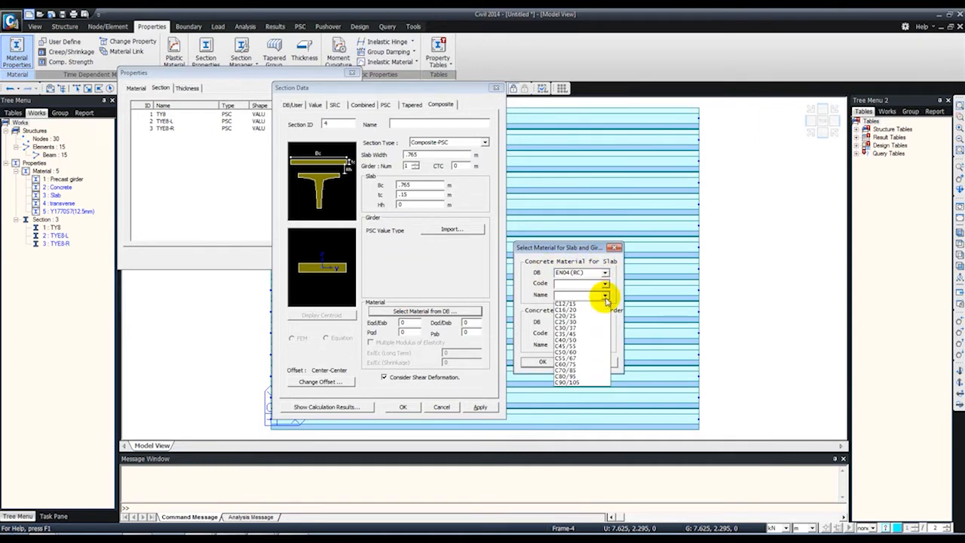
pyautogui.click(573, 337)
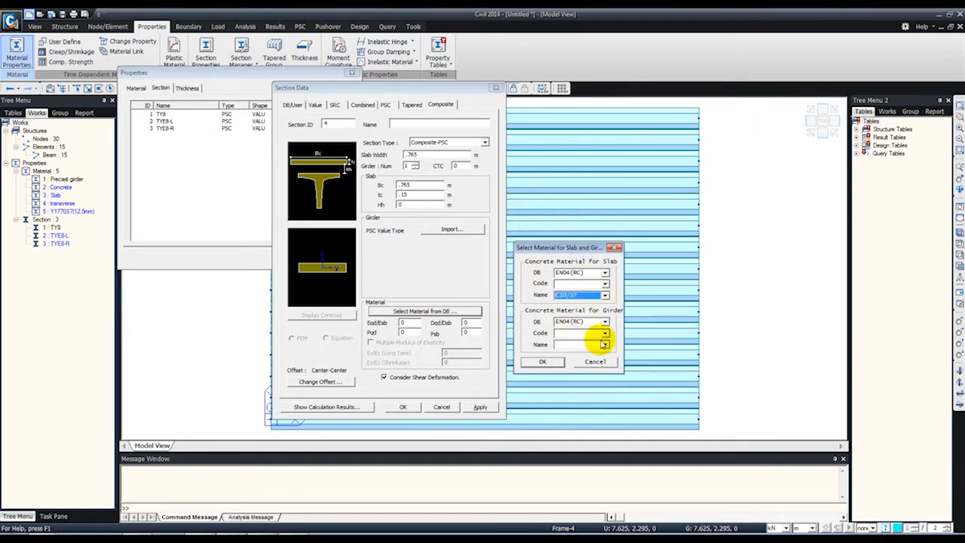
# - Set the girder concrete to EN04(RC) grade C40/50 and accept the slab and girder materials
pyautogui.click(604, 344)
pyautogui.click(561, 388)
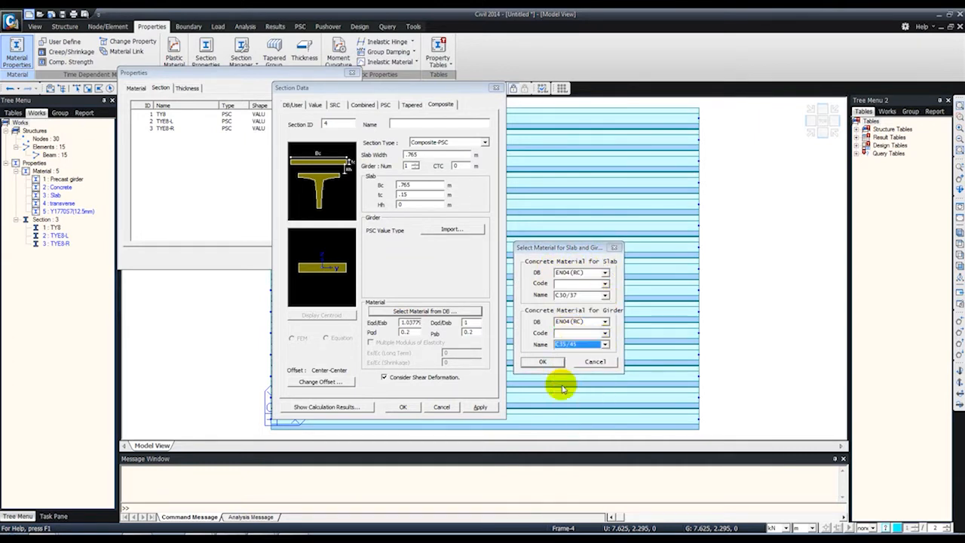
pyautogui.click(581, 344)
pyautogui.click(566, 381)
pyautogui.click(580, 344)
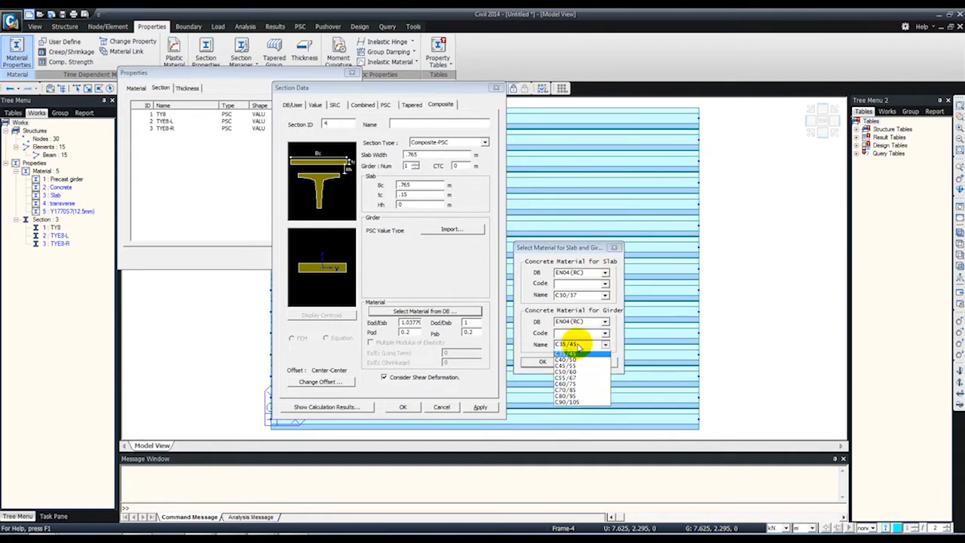
pyautogui.click(572, 391)
pyautogui.click(543, 362)
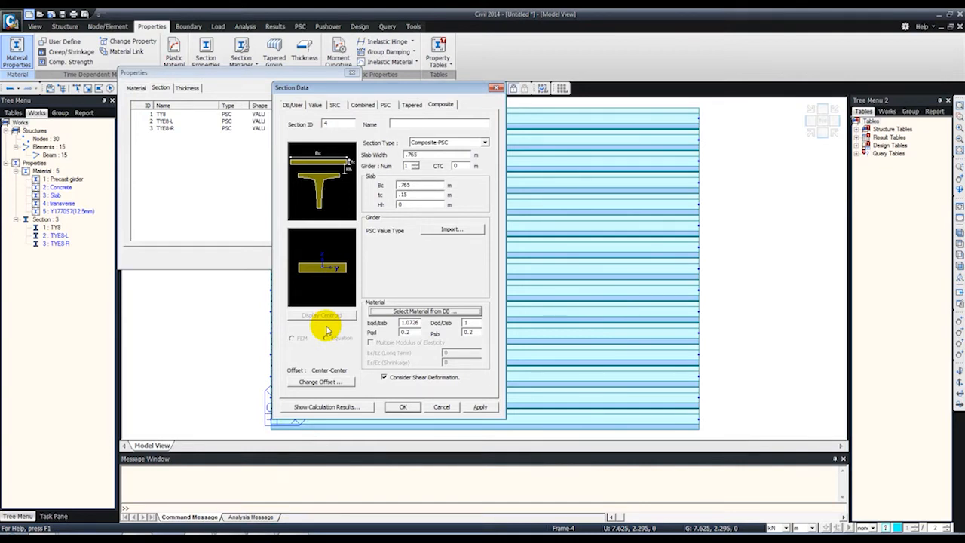
# - Set the composite section's offset to Center-Top
pyautogui.click(322, 382)
pyautogui.click(346, 229)
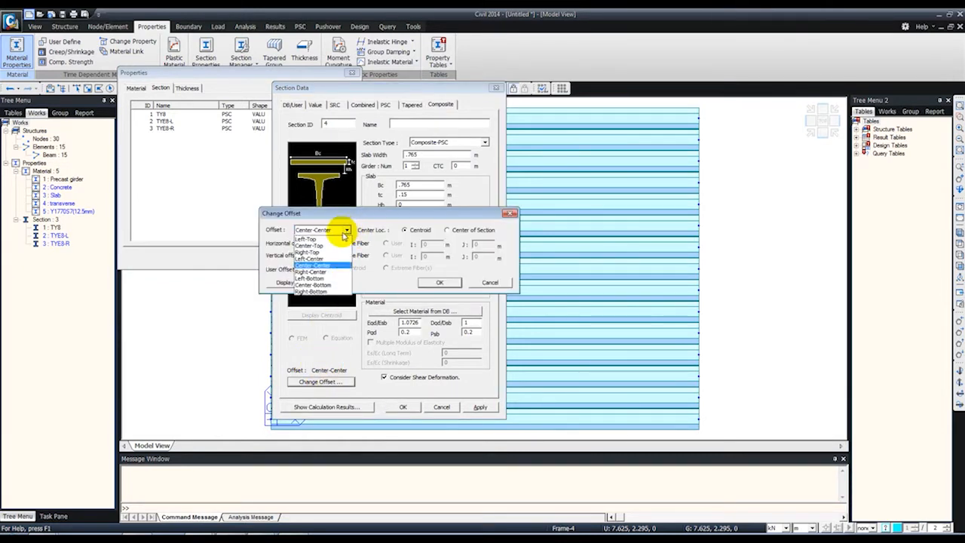
pyautogui.click(323, 247)
pyautogui.click(439, 282)
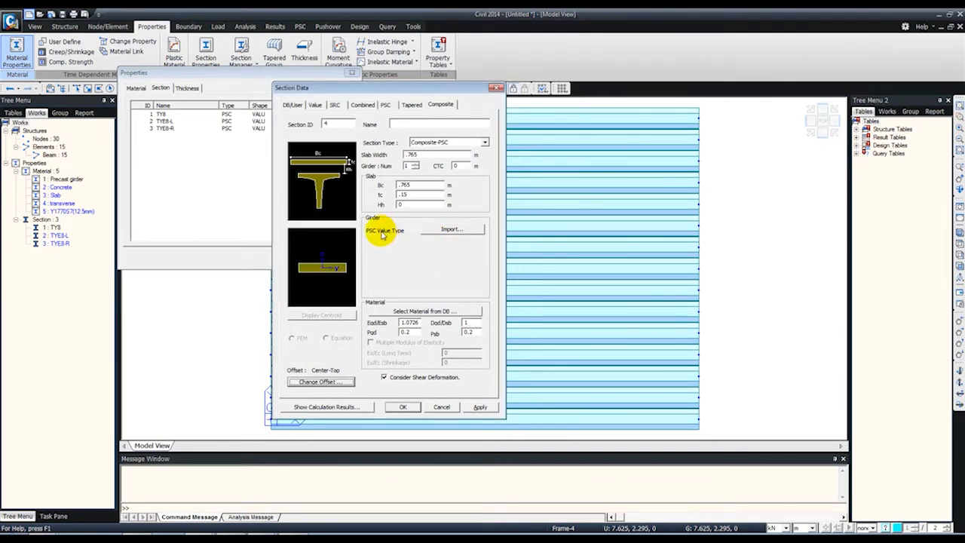
# - Import TY8 as the girder of section "TY8-slab on top" and apply it after reviewing its calculated properties
pyautogui.click(438, 230)
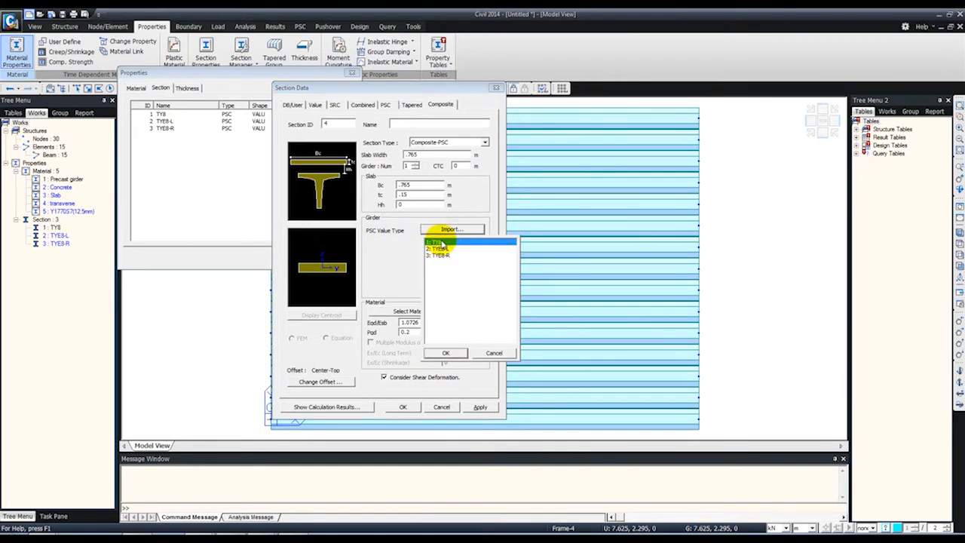
pyautogui.doubleClick(435, 242)
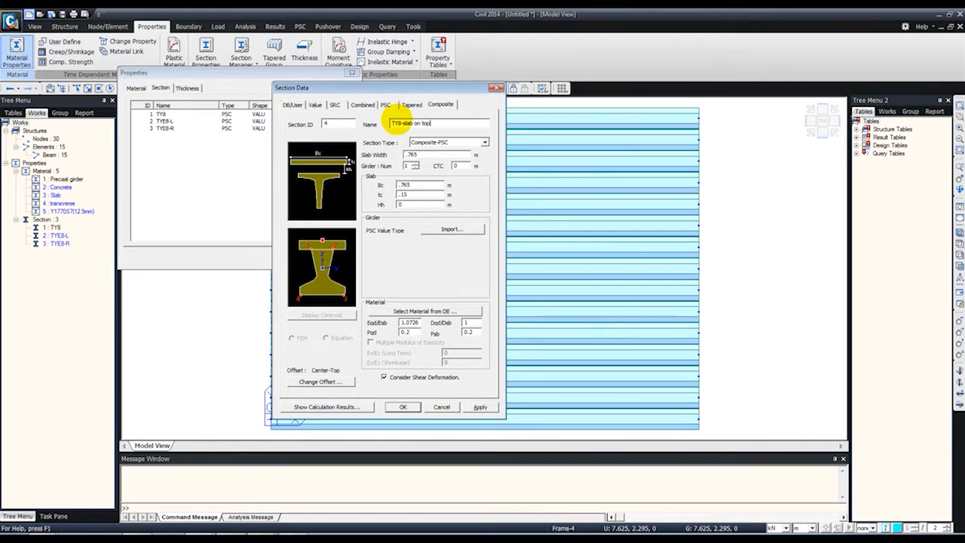
pyautogui.click(331, 407)
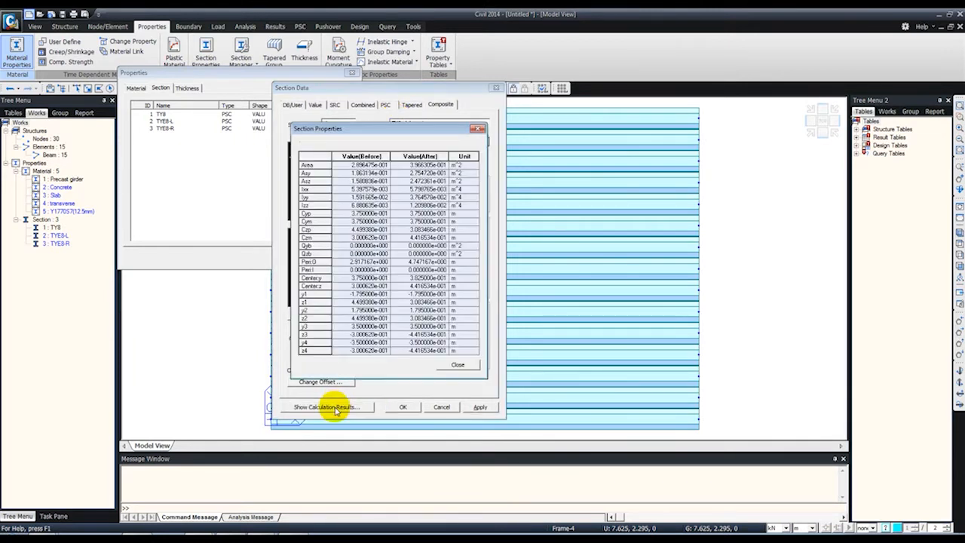
pyautogui.moveTo(416, 129); pyautogui.dragTo(736, 101)
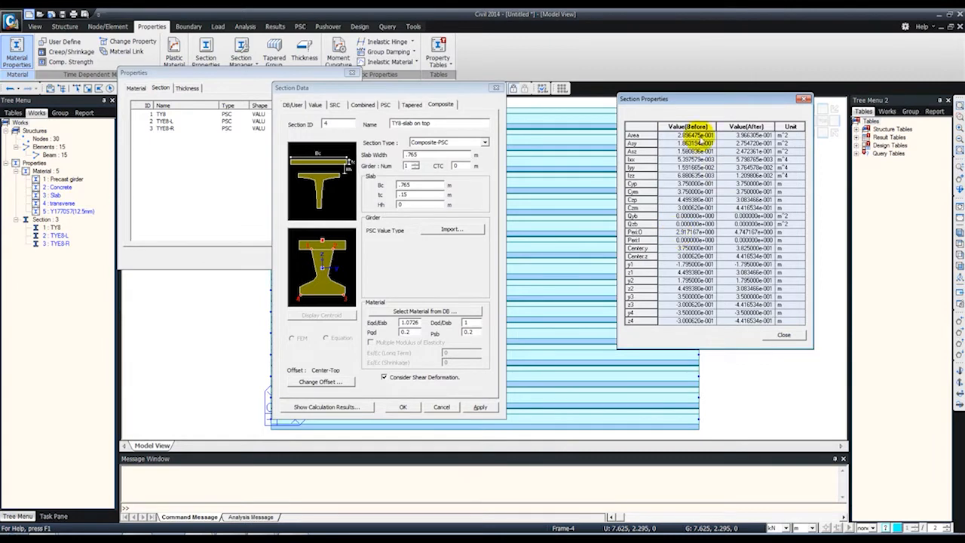
pyautogui.click(784, 334)
pyautogui.click(479, 407)
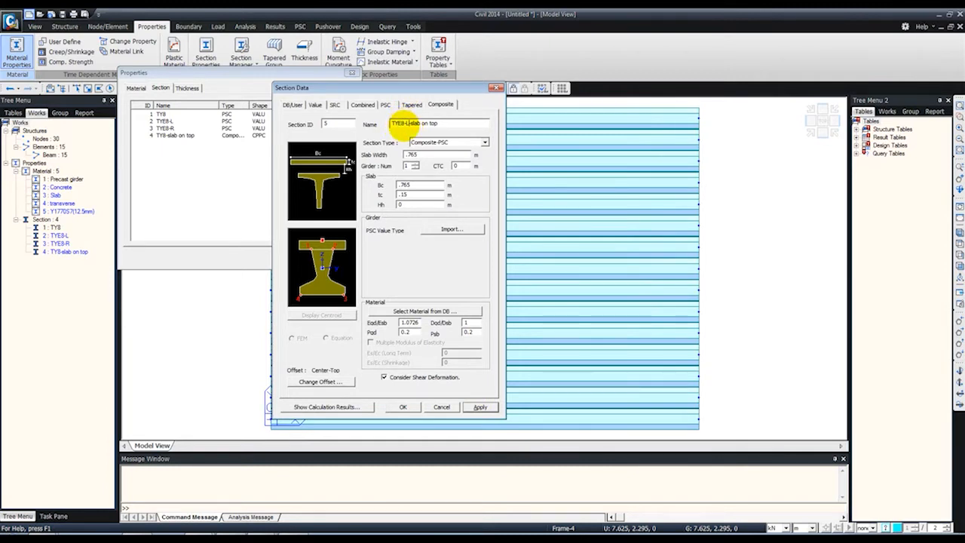
# - Name section 5 "TYE8-L-slab on top", import TYE8-L as its girder and apply it
pyautogui.click(406, 126)
pyautogui.click(432, 231)
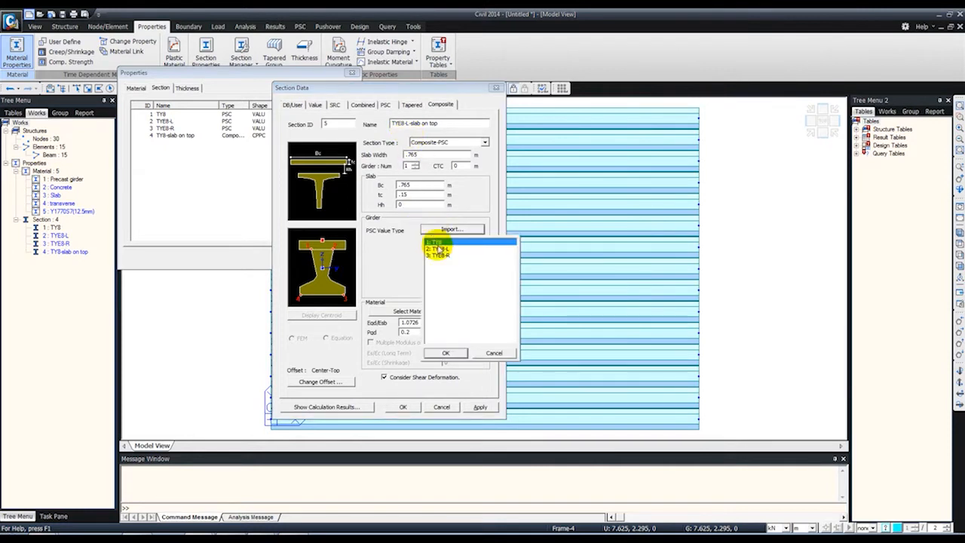
pyautogui.click(443, 354)
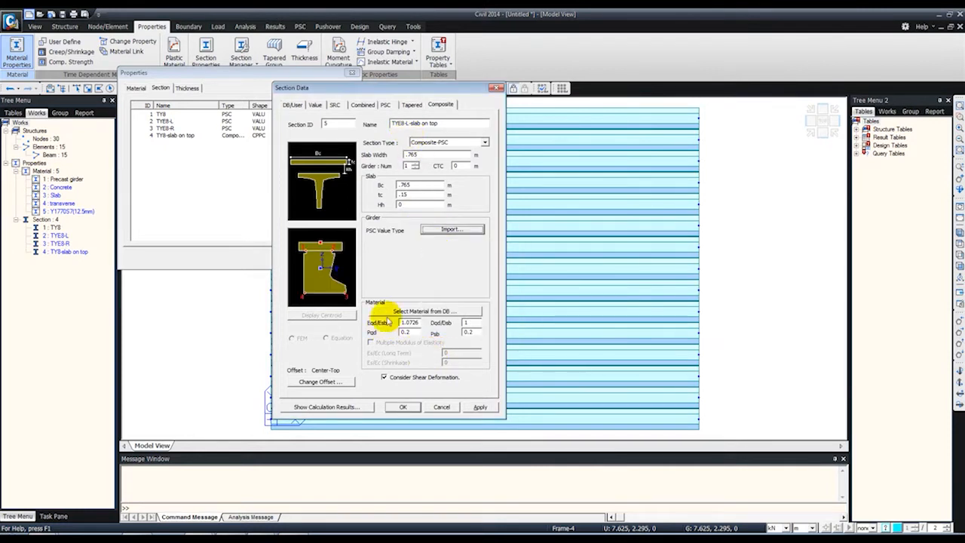
pyautogui.click(480, 407)
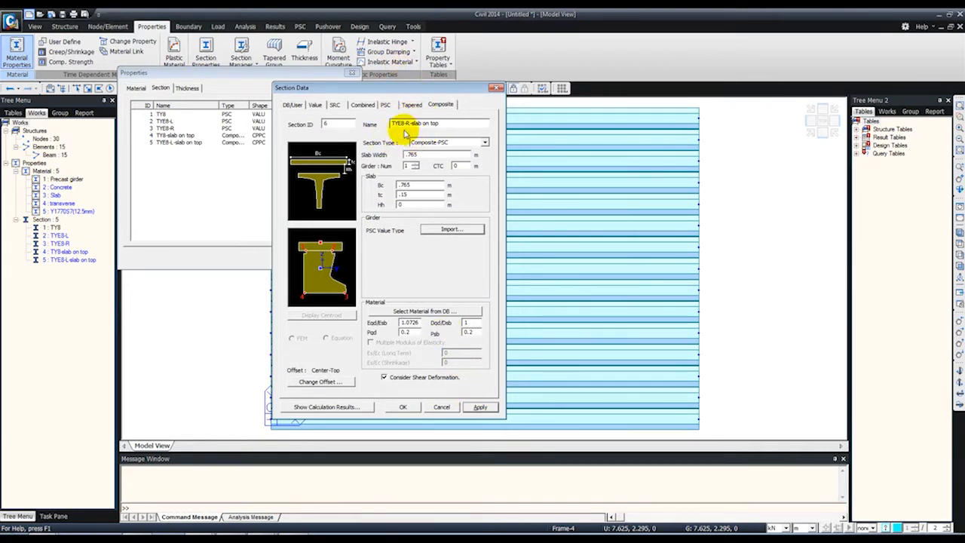
# - Create section 6 "TYE8-R-slab on top" with TYE8-R imported as its girder, and finish the section definitions
pyautogui.click(441, 229)
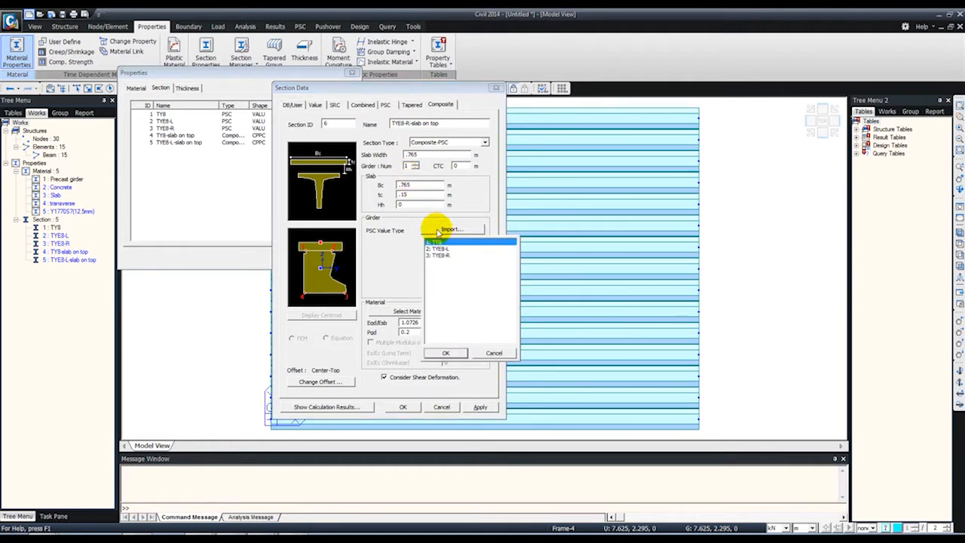
pyautogui.click(440, 256)
pyautogui.click(448, 353)
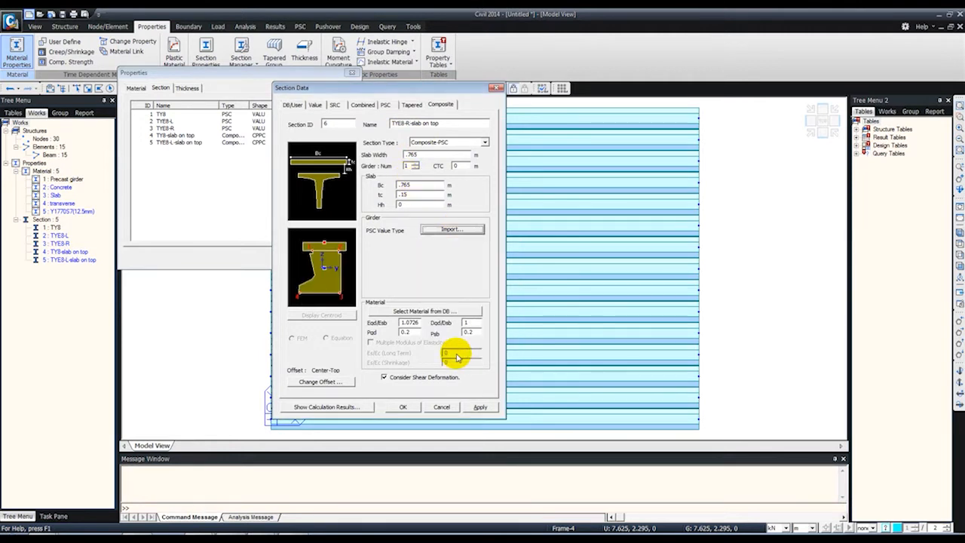
pyautogui.click(399, 406)
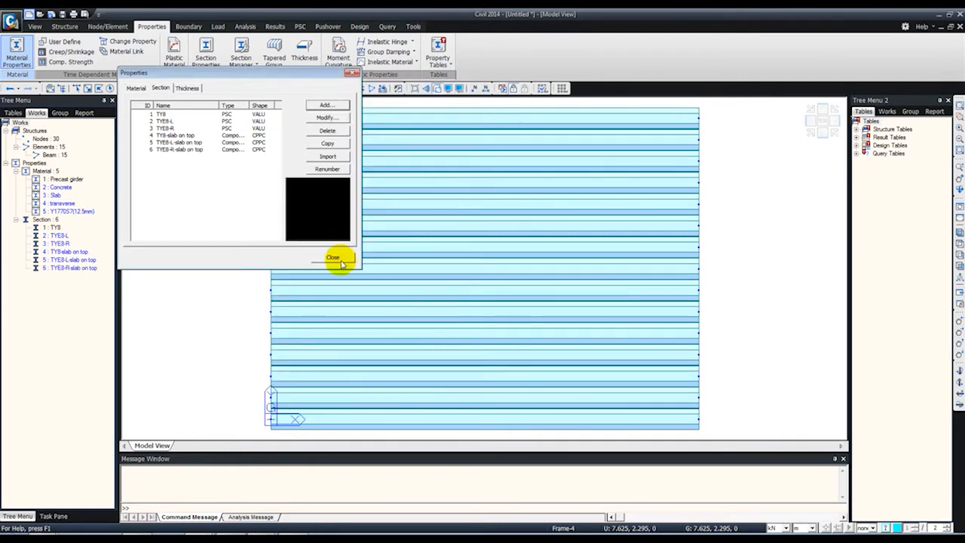
pyautogui.click(335, 257)
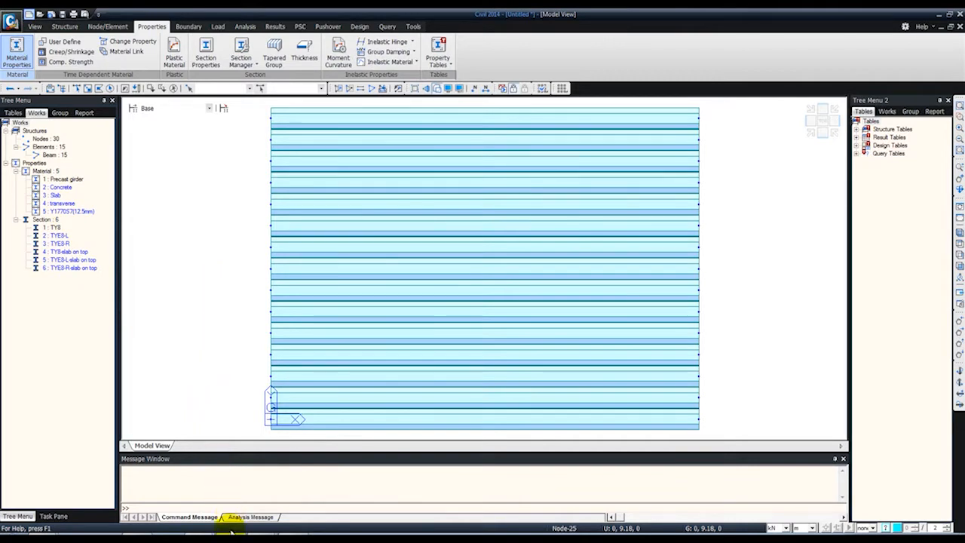
# - Consult the bridge deck cross-section in the PowerPoint slide show, and start a section import from the "Final model" project in Civil
pyautogui.moveTo(261, 539)
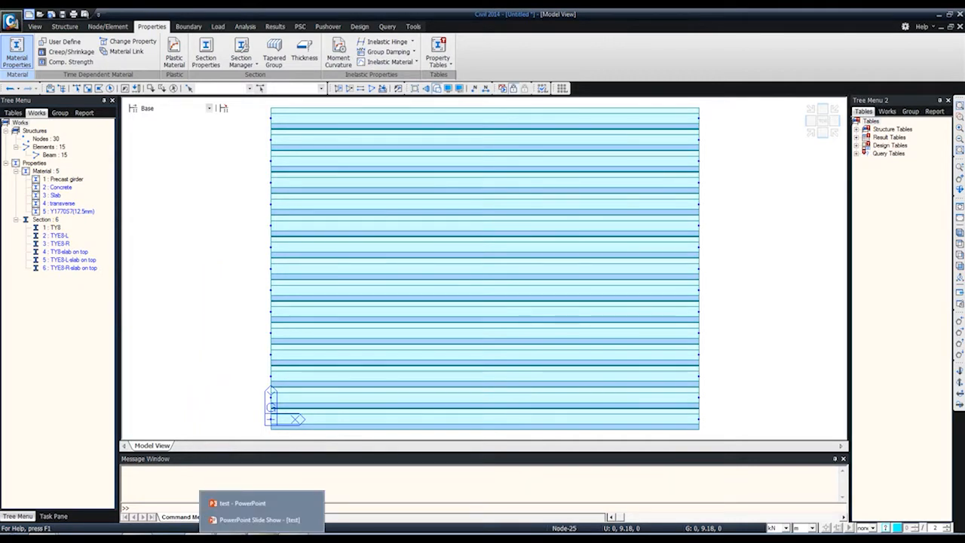
pyautogui.click(247, 522)
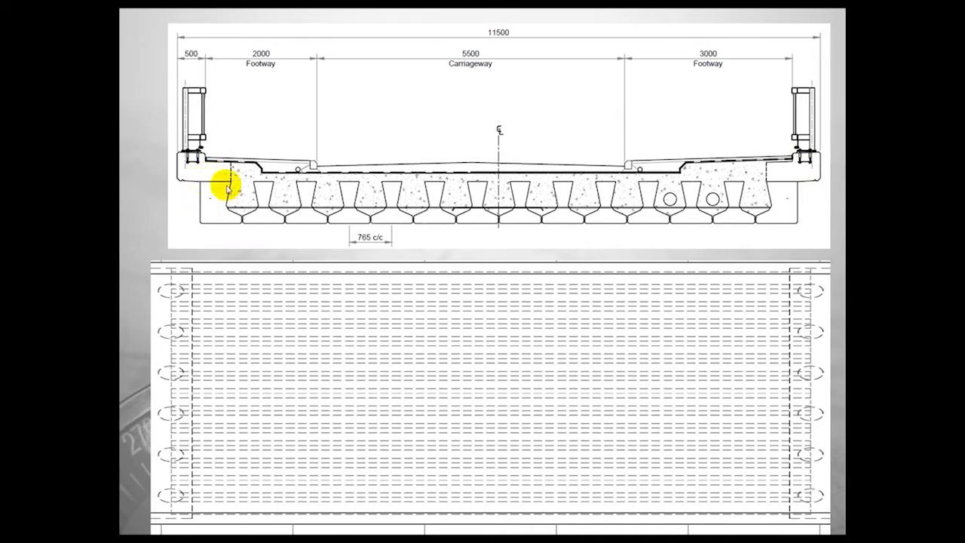
pyautogui.hotkey('alt', 'Tab')
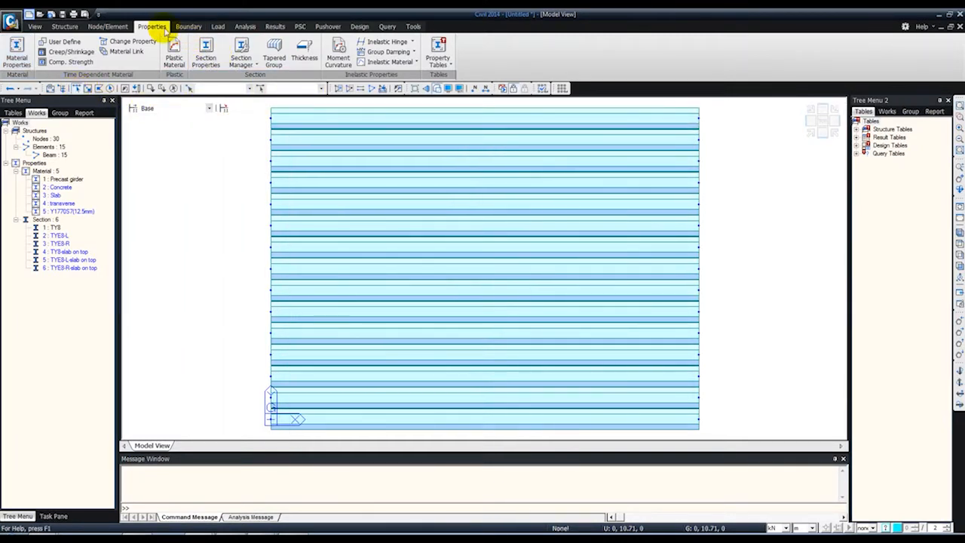
pyautogui.click(202, 50)
pyautogui.moveTo(142, 16); pyautogui.dragTo(382, 70)
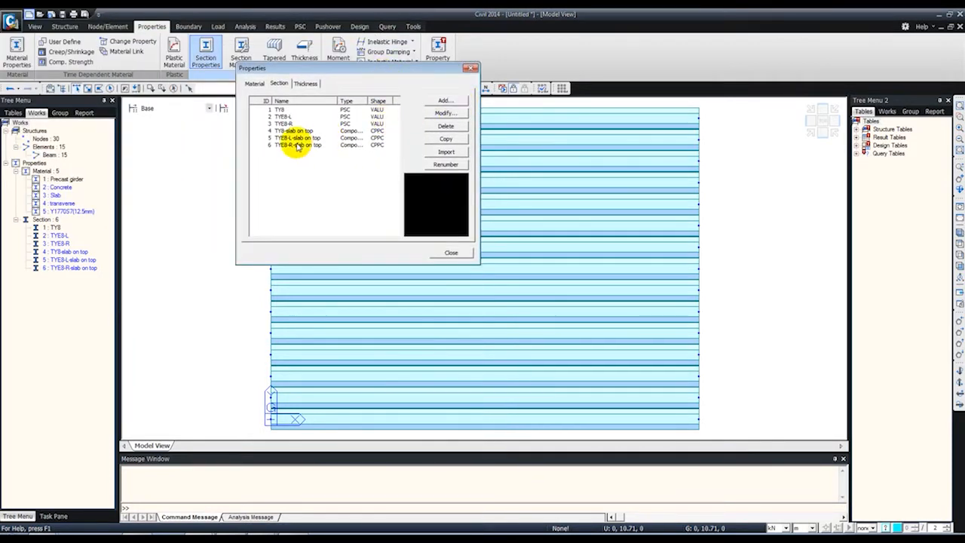
pyautogui.click(447, 152)
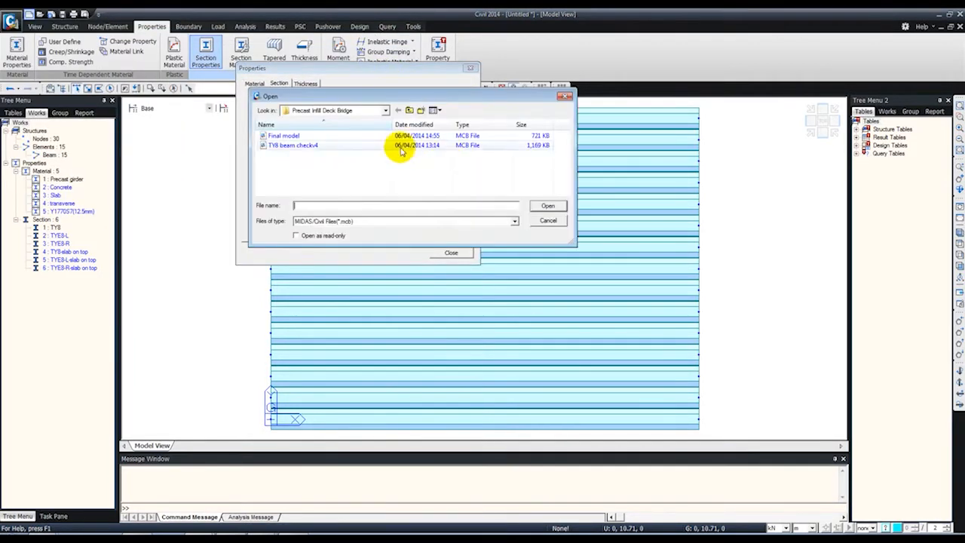
pyautogui.doubleClick(287, 136)
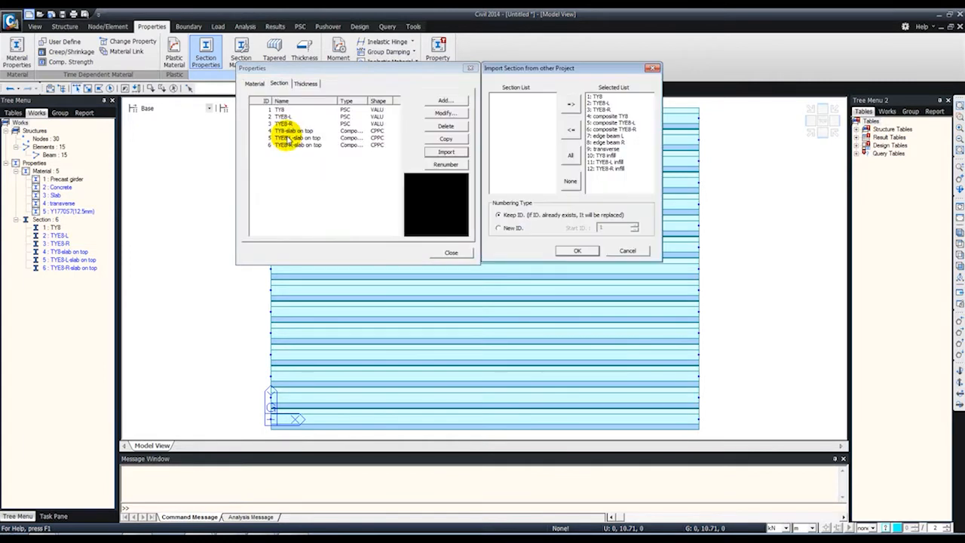
# - Import only the sections edge beam L and edge beam R from the other project, keeping their IDs
pyautogui.moveTo(610, 96); pyautogui.dragTo(612, 142)
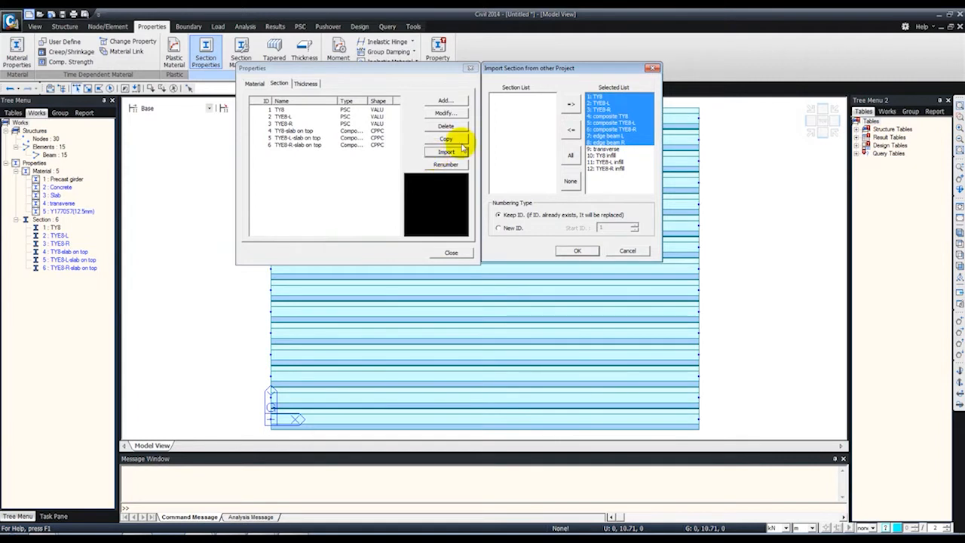
pyautogui.moveTo(625, 98); pyautogui.dragTo(631, 149)
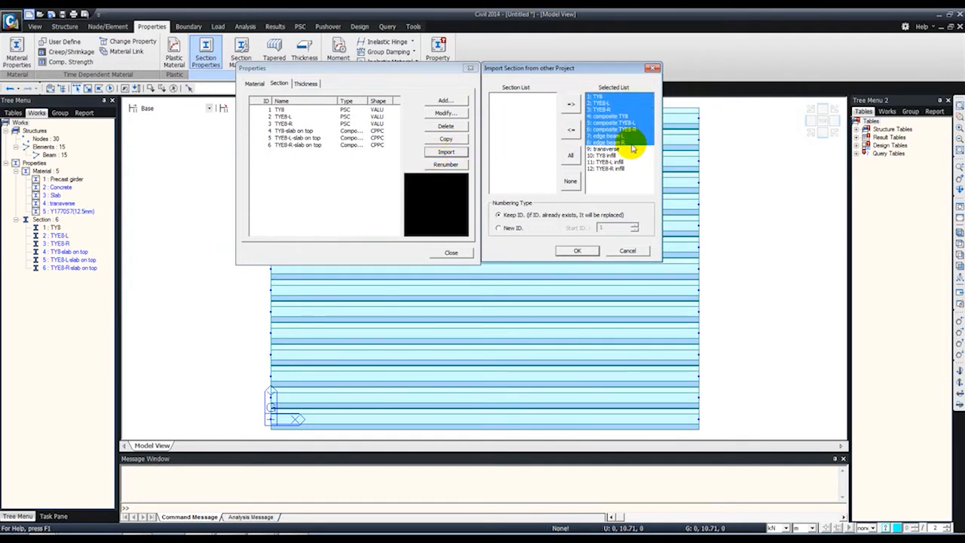
pyautogui.click(571, 155)
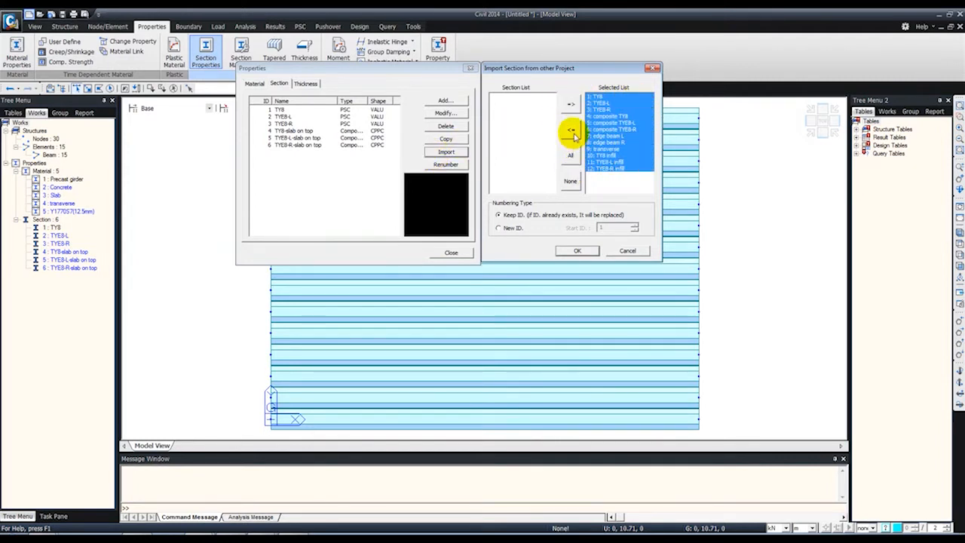
pyautogui.click(571, 130)
pyautogui.click(540, 136)
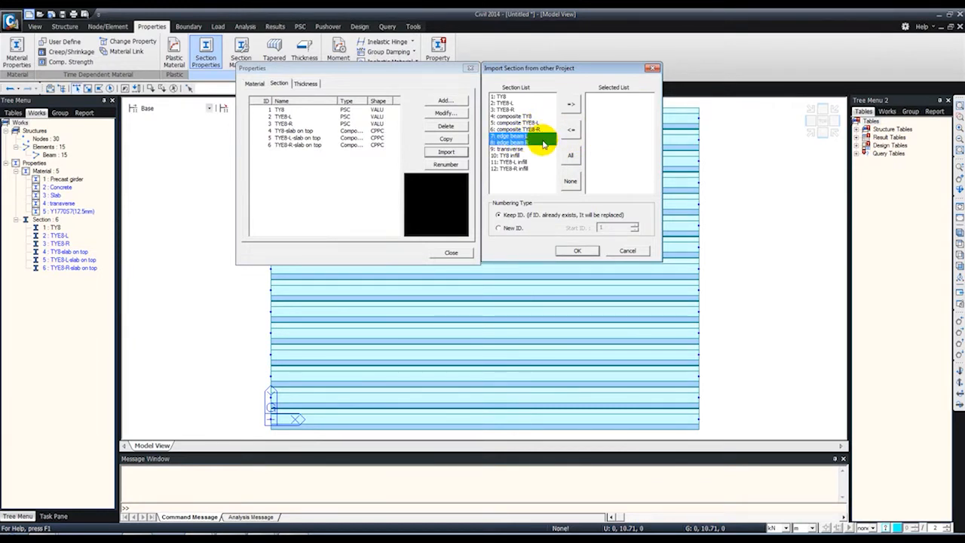
pyautogui.click(570, 103)
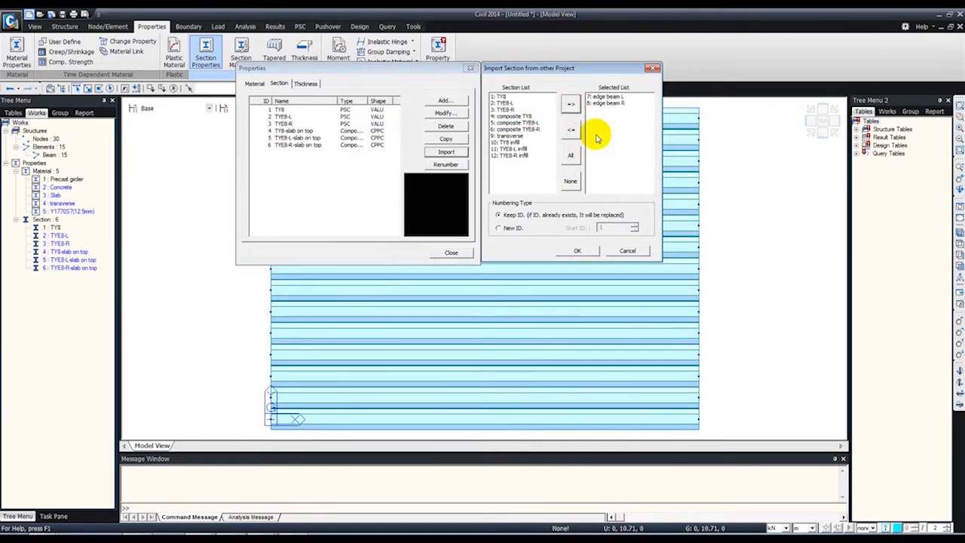
pyautogui.click(578, 251)
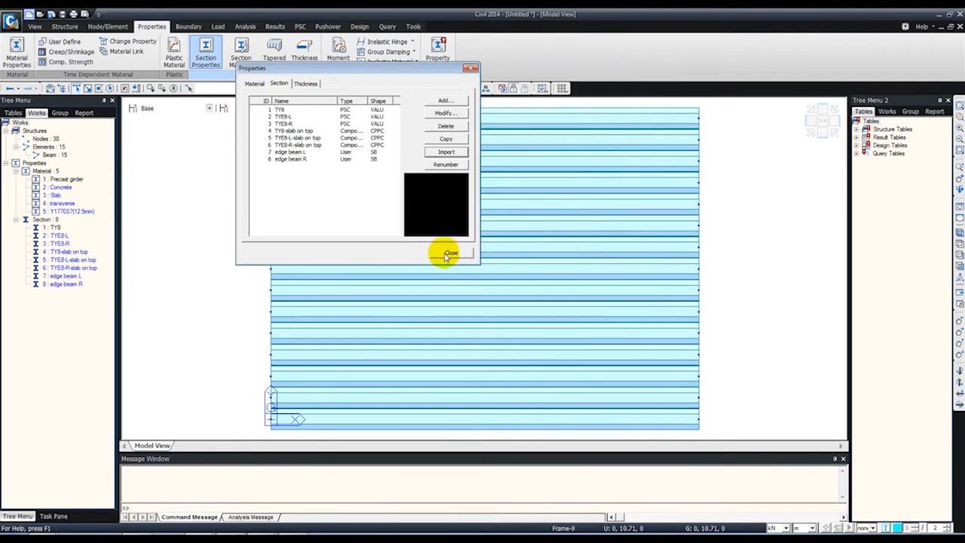
pyautogui.click(448, 254)
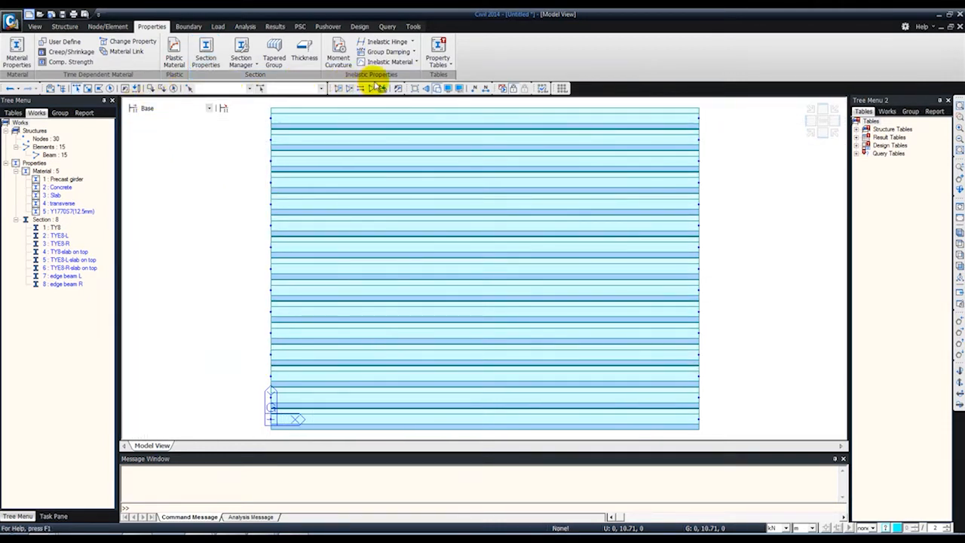
# - Switch off the solid section display and save the model as "example" in the Precast Infill Deck Bridge folder
pyautogui.click(443, 89)
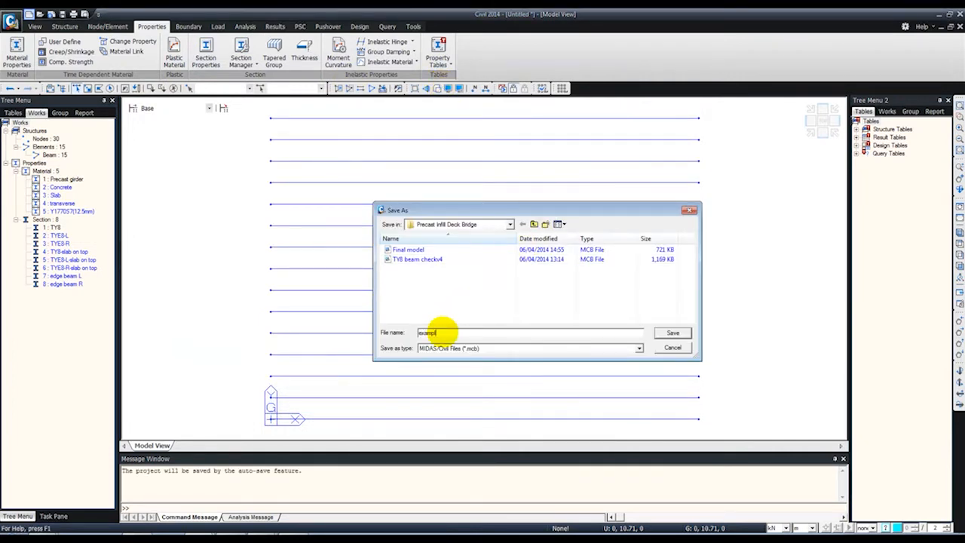
pyautogui.press('Return')
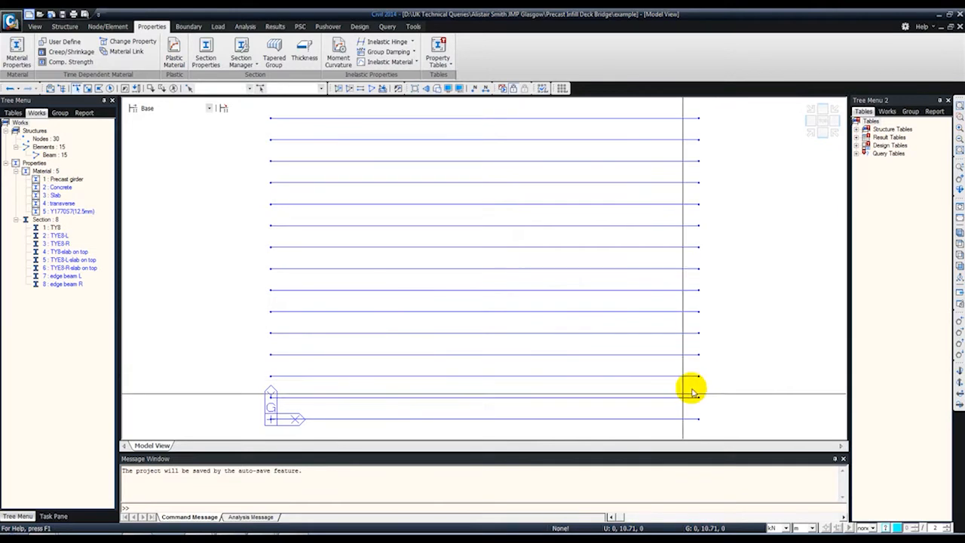
# - Assign section TYE8-R-slab on top to girder element 2 and section TYE8-L-slab on top to girder element 14
pyautogui.moveTo(252, 393); pyautogui.dragTo(768, 413)
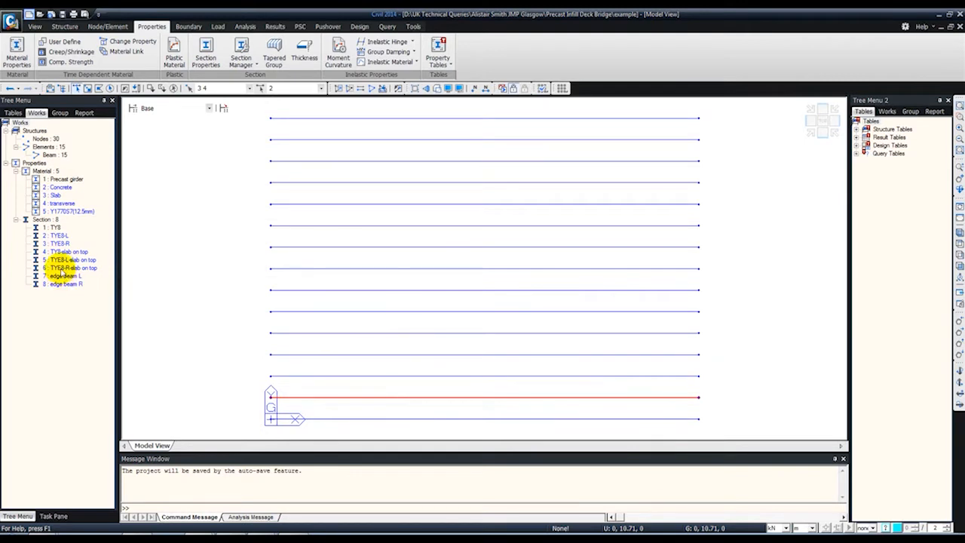
pyautogui.moveTo(61, 267); pyautogui.dragTo(254, 370)
pyautogui.moveTo(261, 135); pyautogui.dragTo(728, 146)
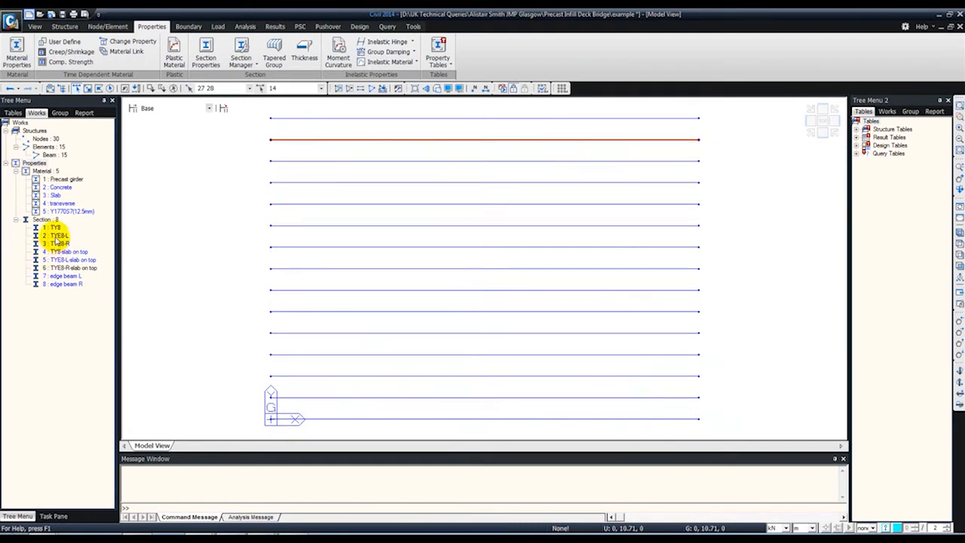
pyautogui.moveTo(67, 260); pyautogui.dragTo(213, 152)
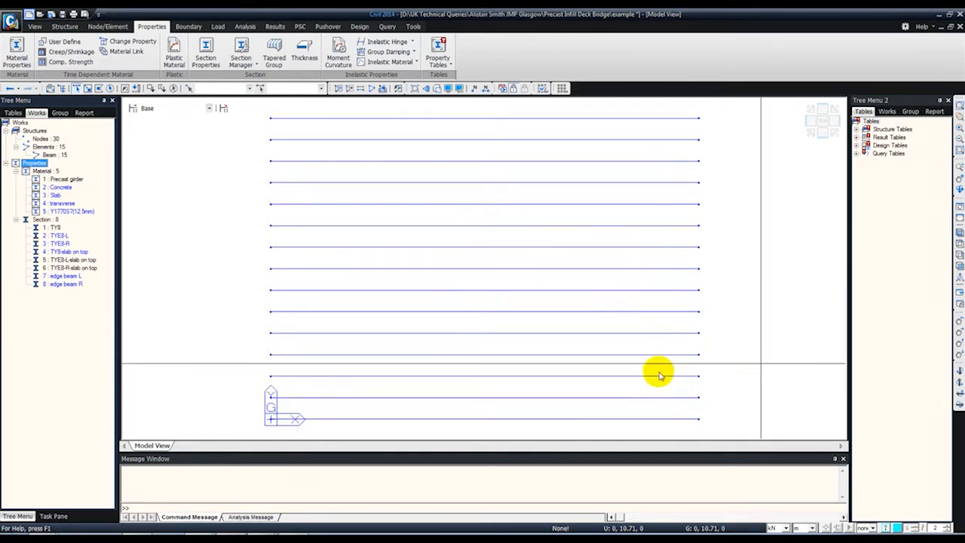
# - Copy girder element 1 once by an equal distance of 0, -.765, 0 m, with node and element intersection enabled
pyautogui.moveTo(320, 400); pyautogui.dragTo(317, 332, button='middle')
pyautogui.moveTo(260, 339); pyautogui.dragTo(730, 379)
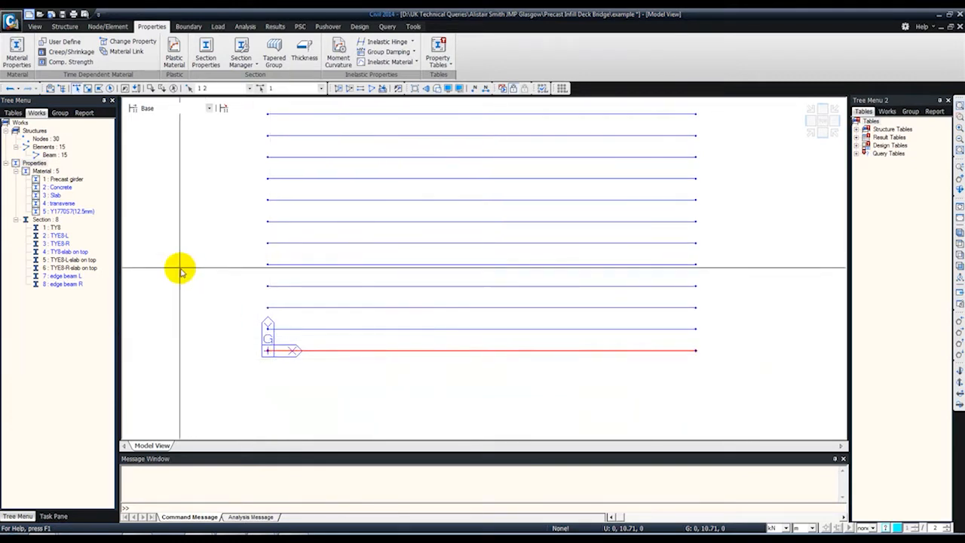
pyautogui.rightClick(182, 227)
pyautogui.moveTo(211, 244)
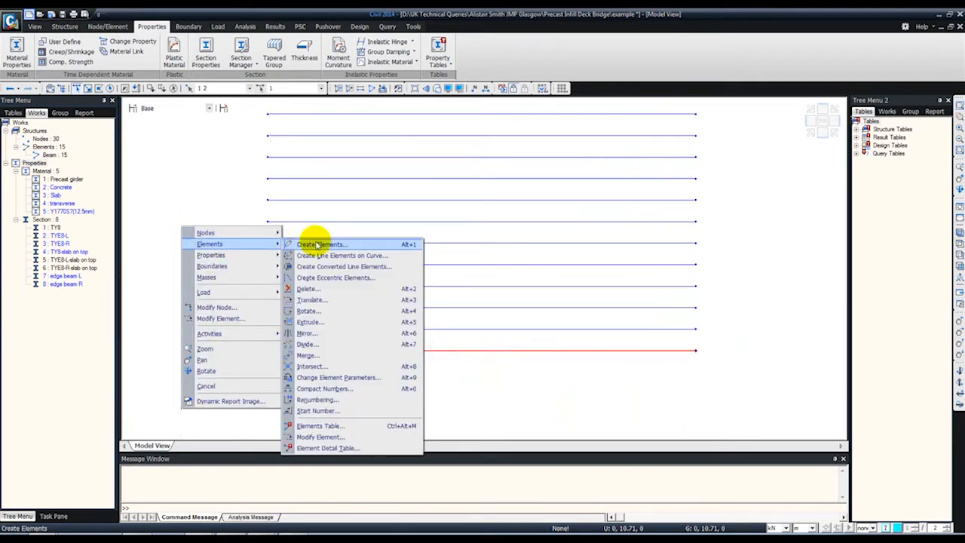
pyautogui.click(298, 294)
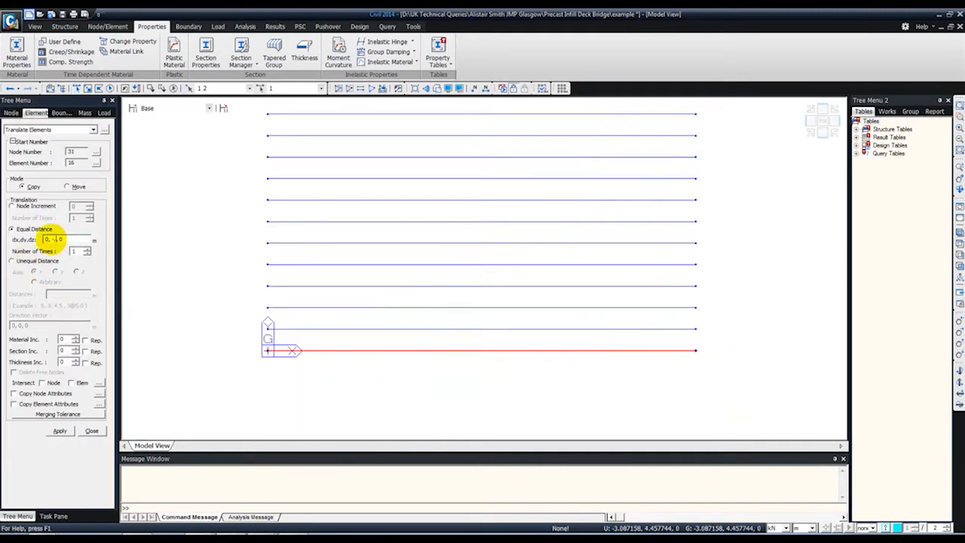
pyautogui.click(43, 383)
pyautogui.click(71, 383)
pyautogui.click(59, 430)
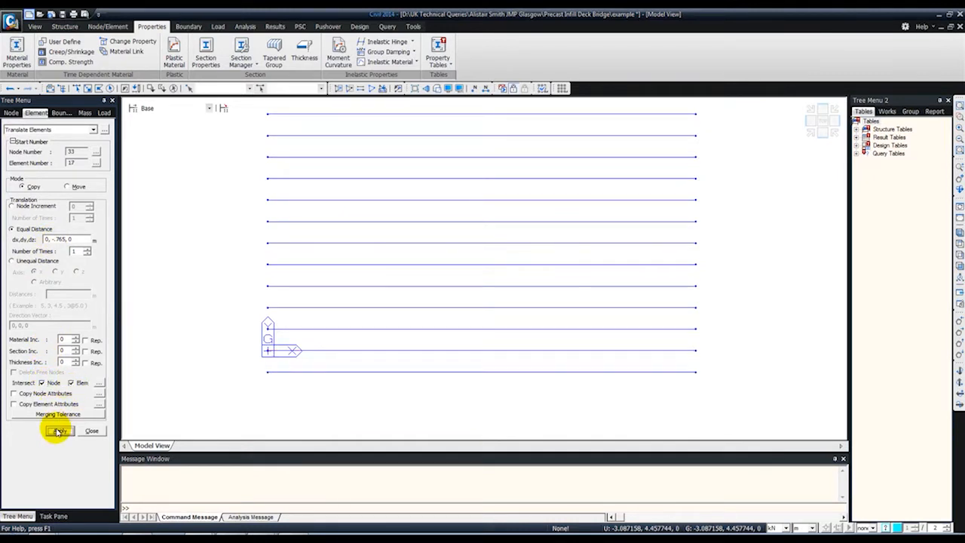
pyautogui.click(91, 430)
# - Assign section edge beam R to the copied outermost line, element 16
pyautogui.click(78, 89)
pyautogui.moveTo(240, 368); pyautogui.dragTo(805, 407)
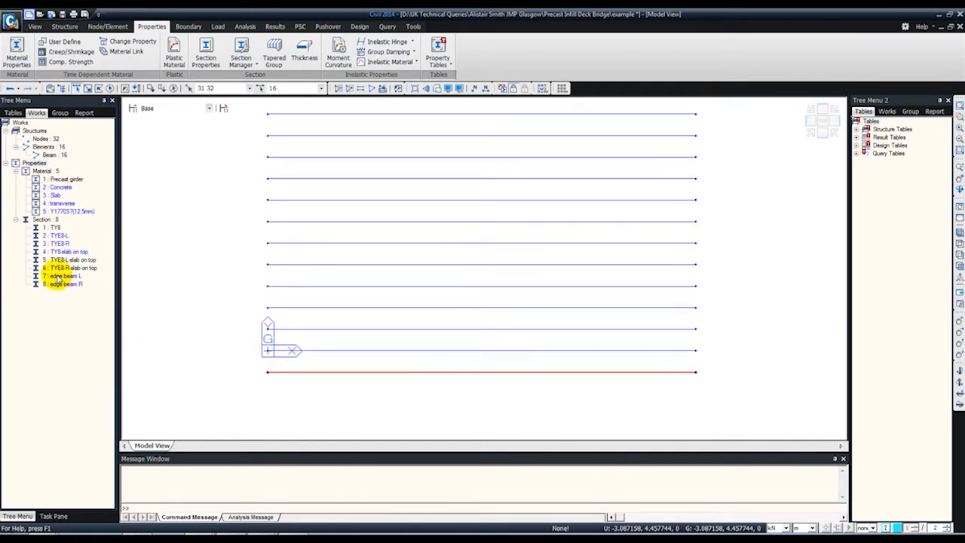
pyautogui.moveTo(58, 284); pyautogui.dragTo(153, 309)
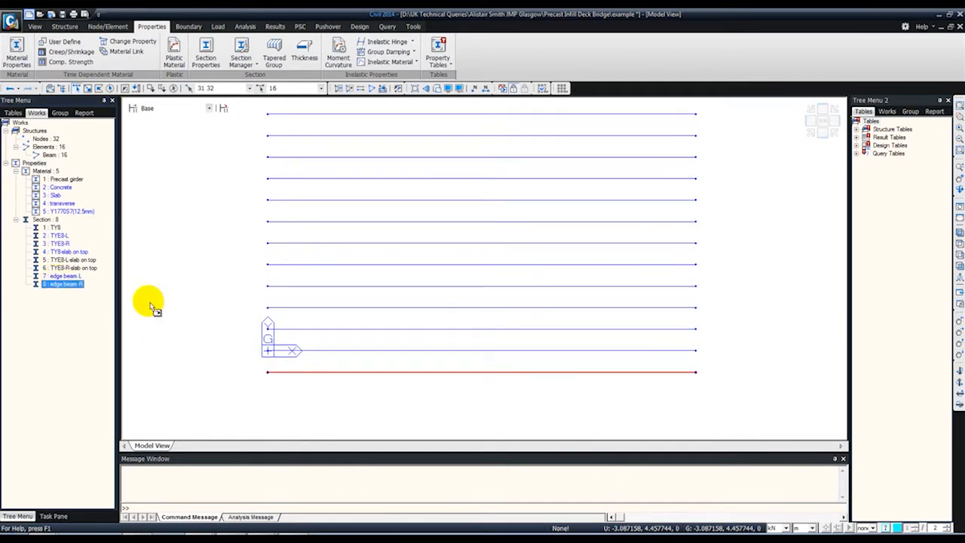
# - Show the solid sections from the deck's end and assign section TY8-slab on top to elements 2 to 13
pyautogui.click(445, 89)
pyautogui.click(808, 122)
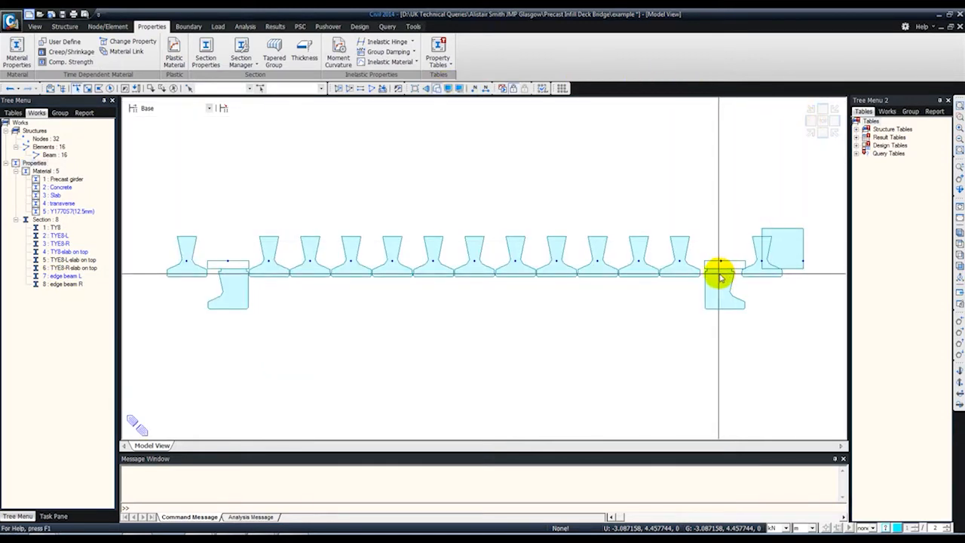
pyautogui.moveTo(699, 269); pyautogui.dragTo(603, 263, button='middle')
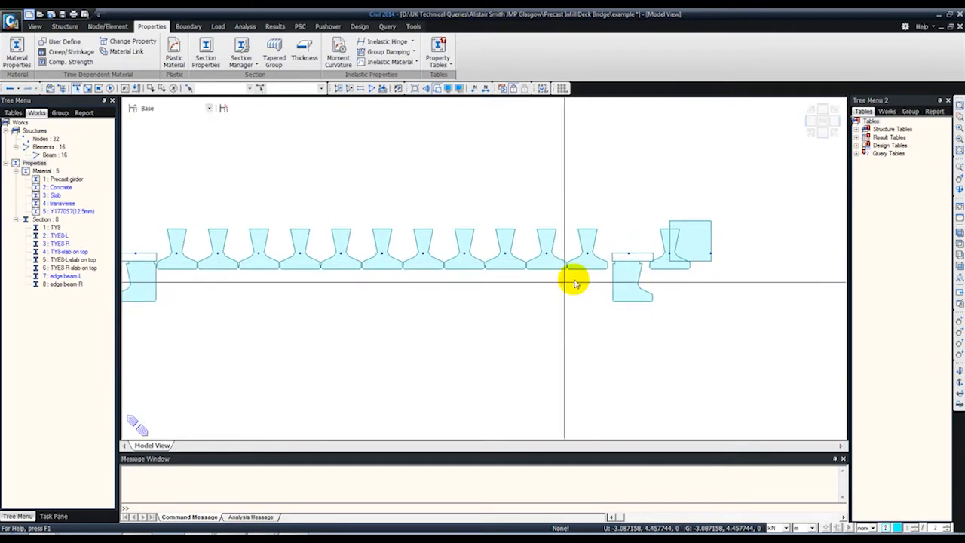
pyautogui.moveTo(198, 272); pyautogui.dragTo(291, 254, button='middle')
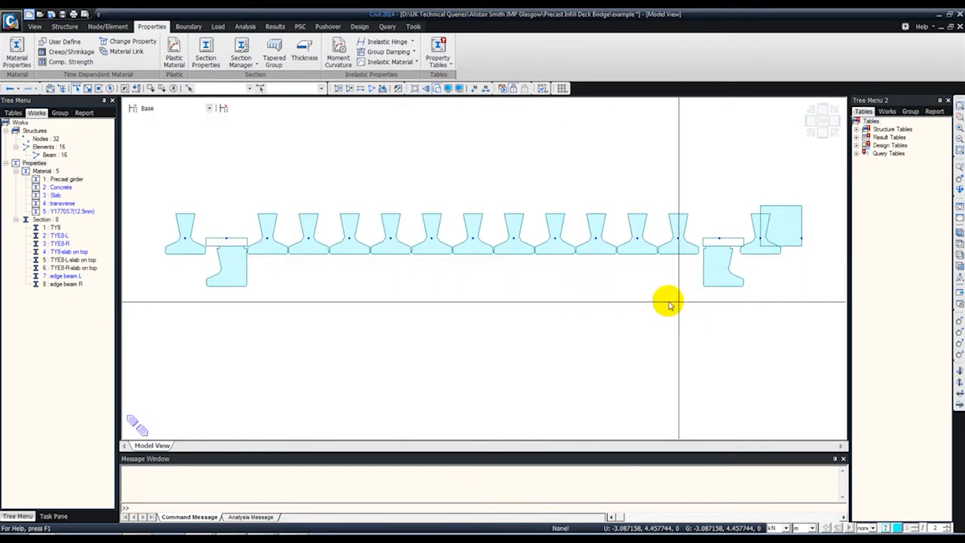
pyautogui.moveTo(736, 303); pyautogui.dragTo(257, 195)
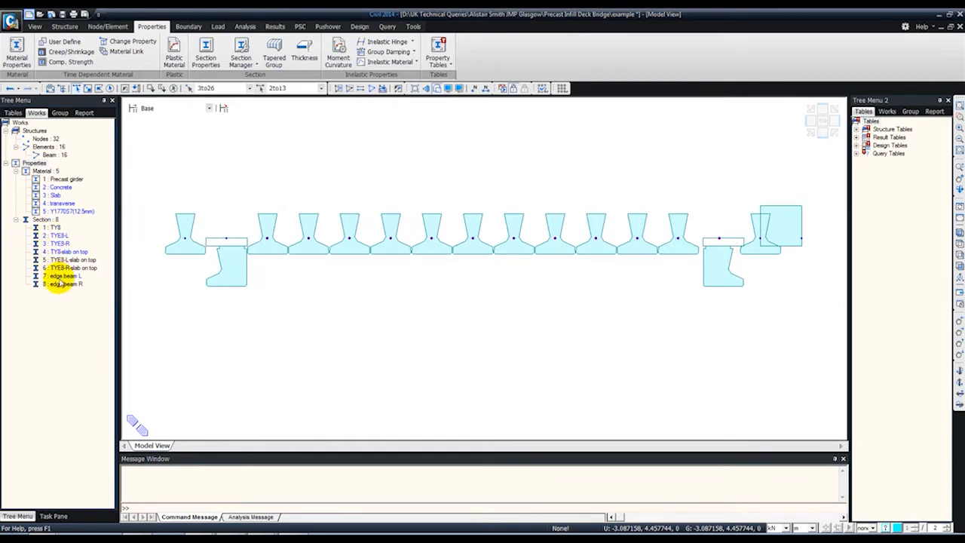
pyautogui.moveTo(58, 252); pyautogui.dragTo(291, 227)
pyautogui.moveTo(291, 228)
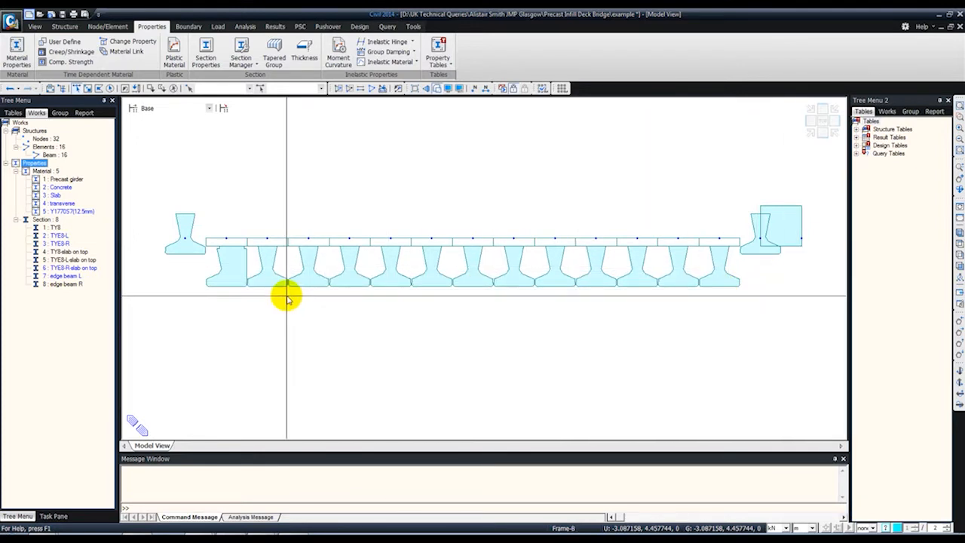
# - Assign section TYE8-R-slab on top to element 14 and section TYE8-L-slab on top to element 1
pyautogui.click(219, 227)
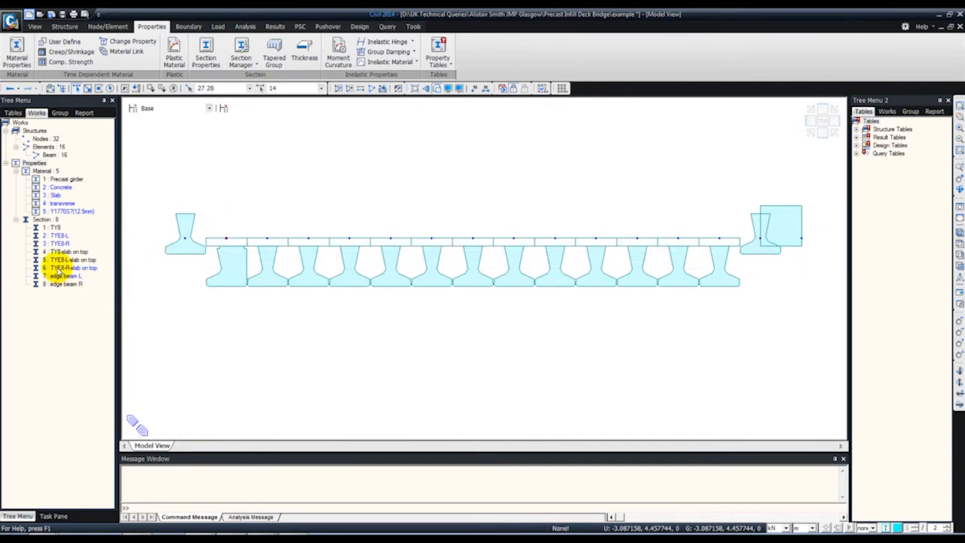
pyautogui.click(214, 253)
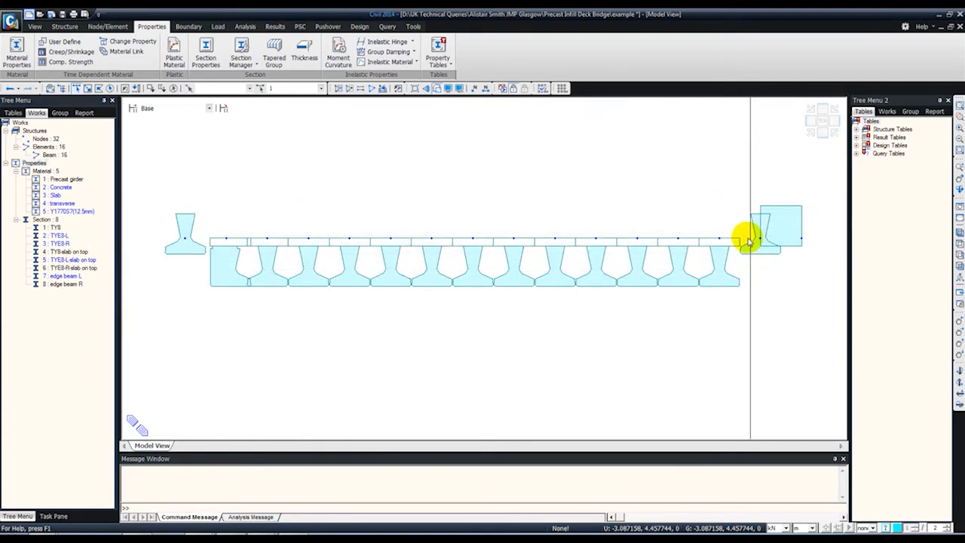
pyautogui.click(756, 255)
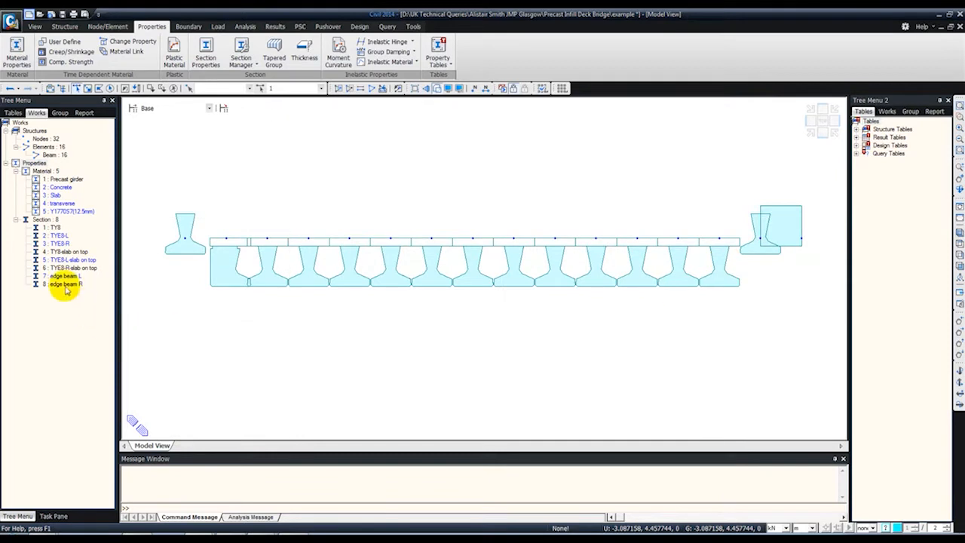
pyautogui.moveTo(62, 259); pyautogui.dragTo(711, 243)
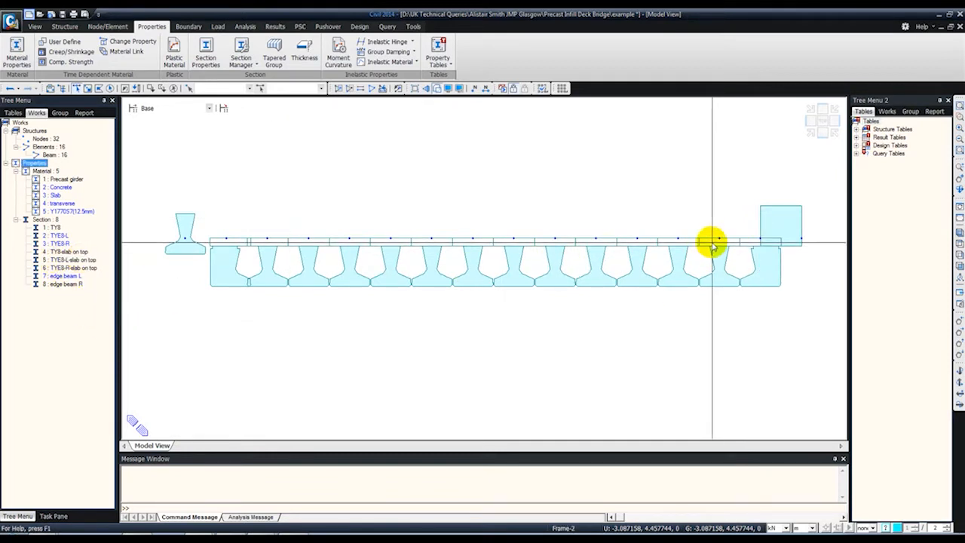
# - Try section edge beam L on the outermost element 16, and reassign edge beam R to it
pyautogui.moveTo(823, 226); pyautogui.dragTo(736, 171)
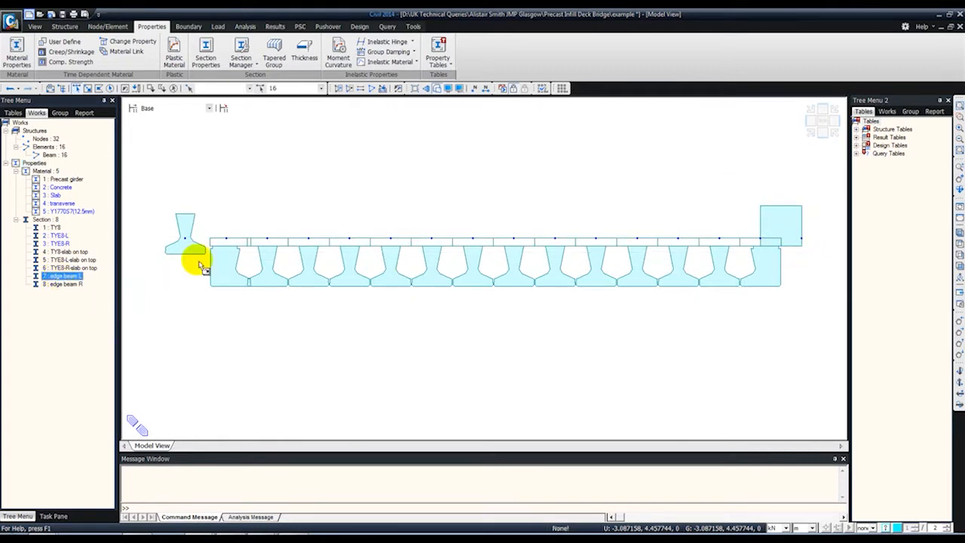
pyautogui.moveTo(66, 285); pyautogui.dragTo(624, 227)
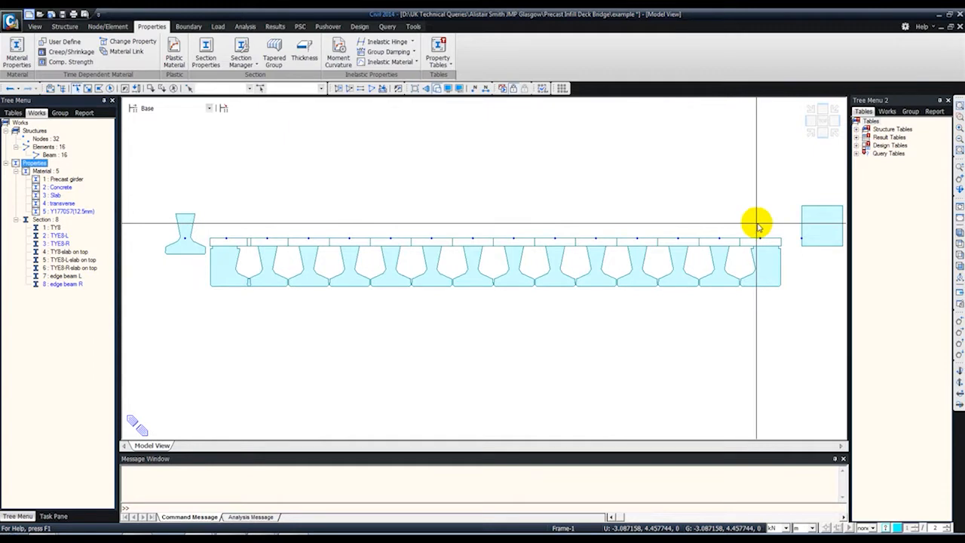
pyautogui.moveTo(822, 263); pyautogui.dragTo(797, 208)
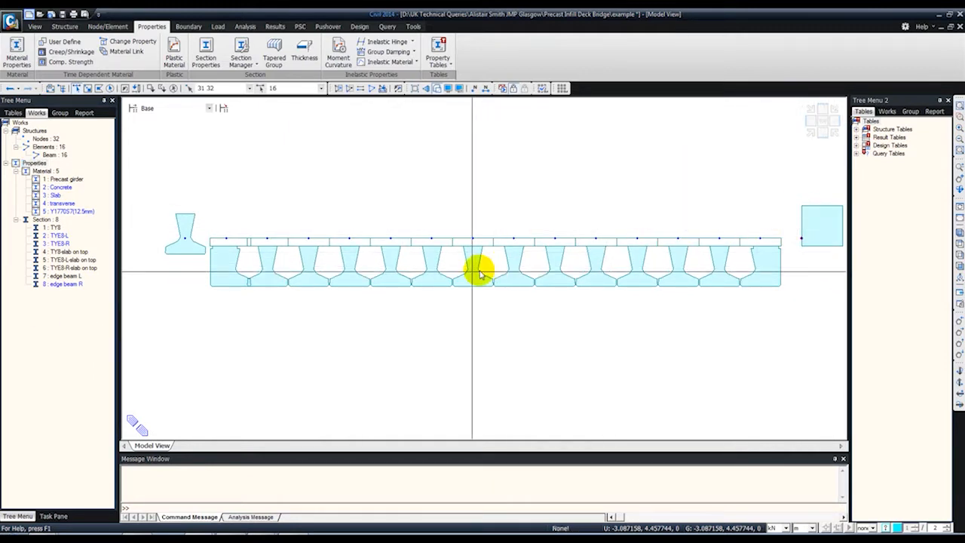
pyautogui.moveTo(61, 284); pyautogui.dragTo(442, 254)
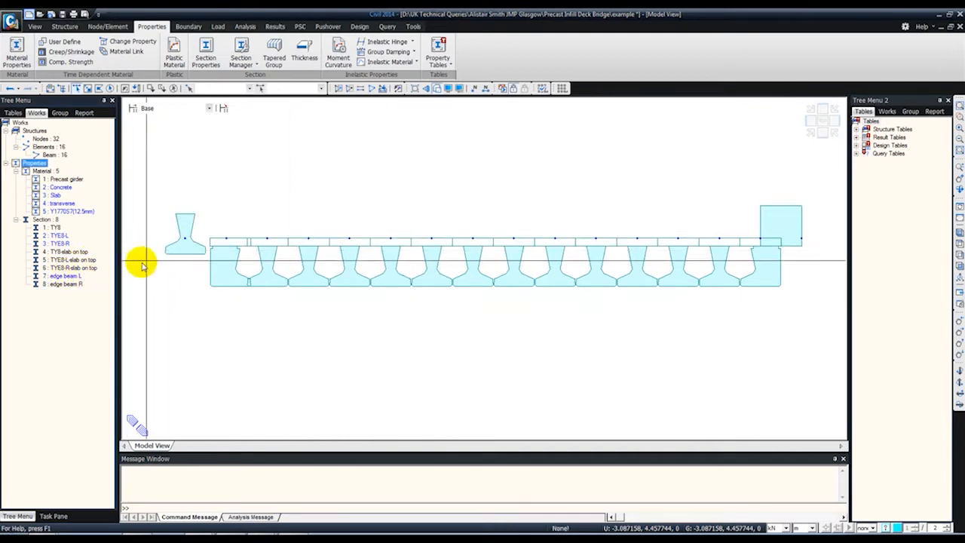
# - Assign section edge beam L to the outermost line beyond element 14, and inspect the deck in cross-section and in 3D
pyautogui.moveTo(194, 245); pyautogui.dragTo(163, 206)
pyautogui.moveTo(58, 277); pyautogui.dragTo(173, 241)
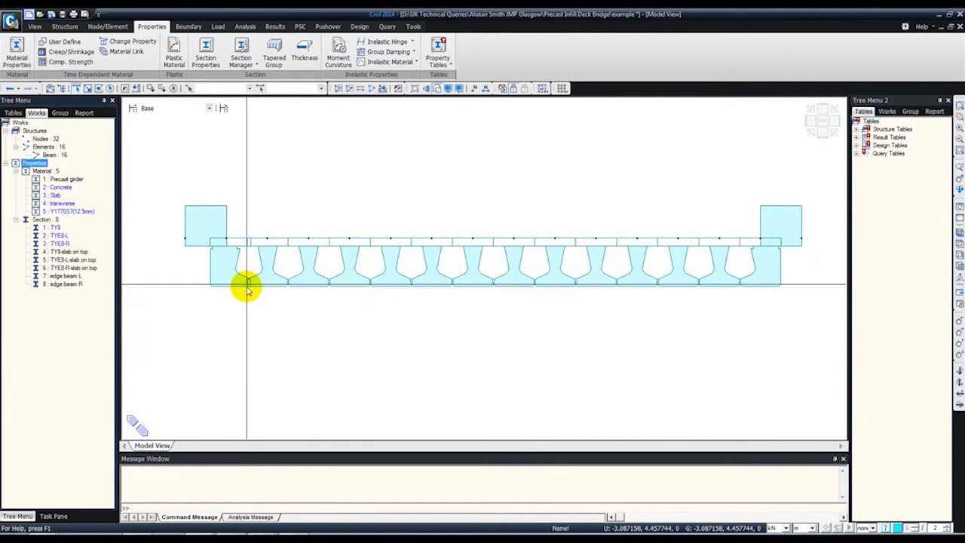
pyautogui.scroll(5, 241, 294)
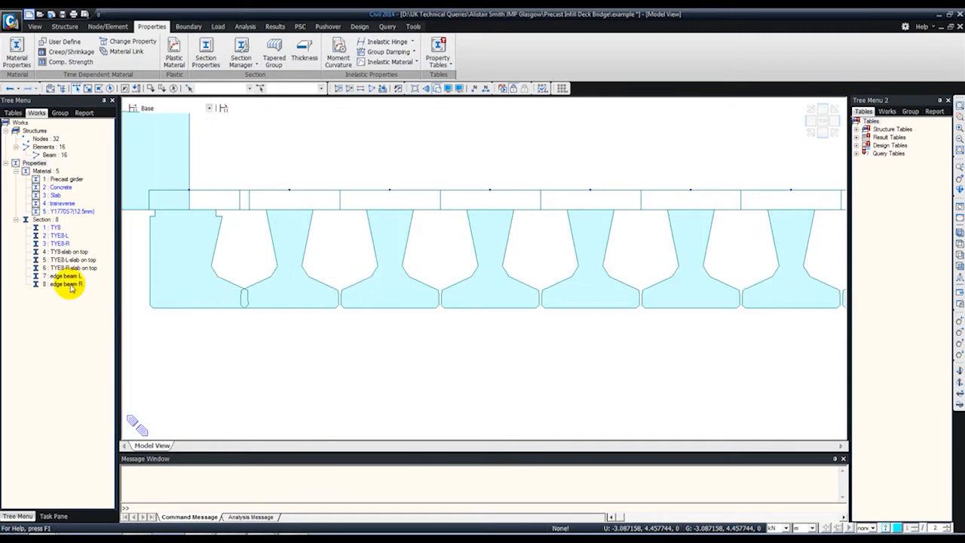
pyautogui.scroll(-2, 279, 227)
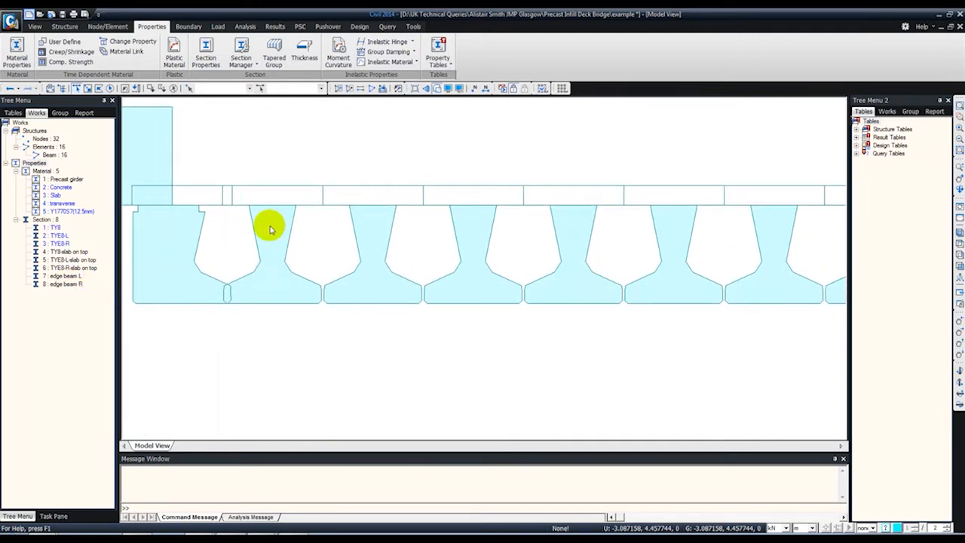
pyautogui.scroll(-2, 269, 226)
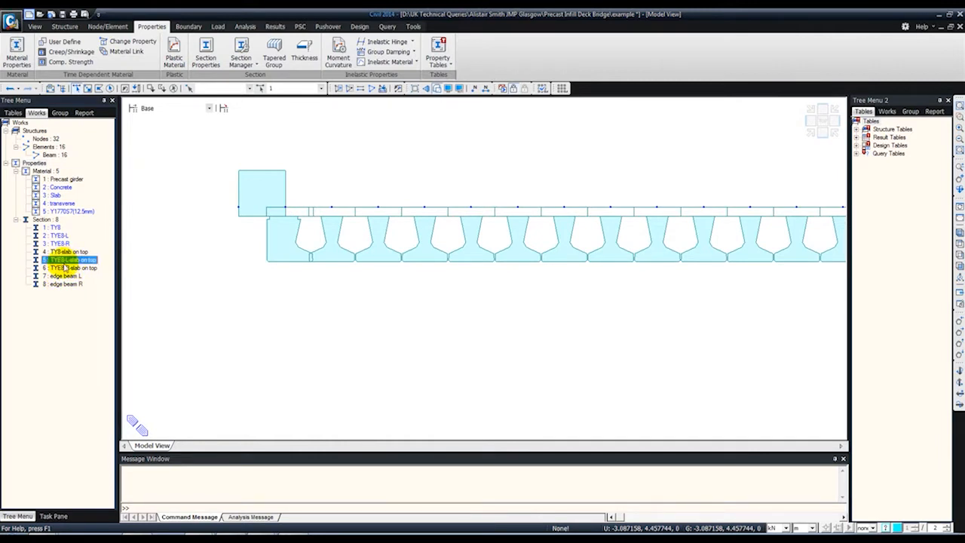
pyautogui.click(959, 243)
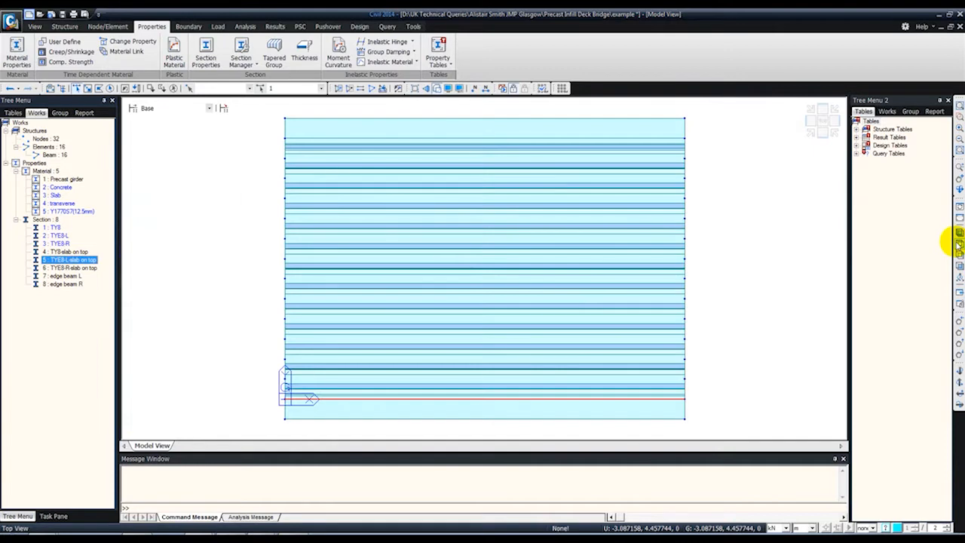
pyautogui.click(958, 236)
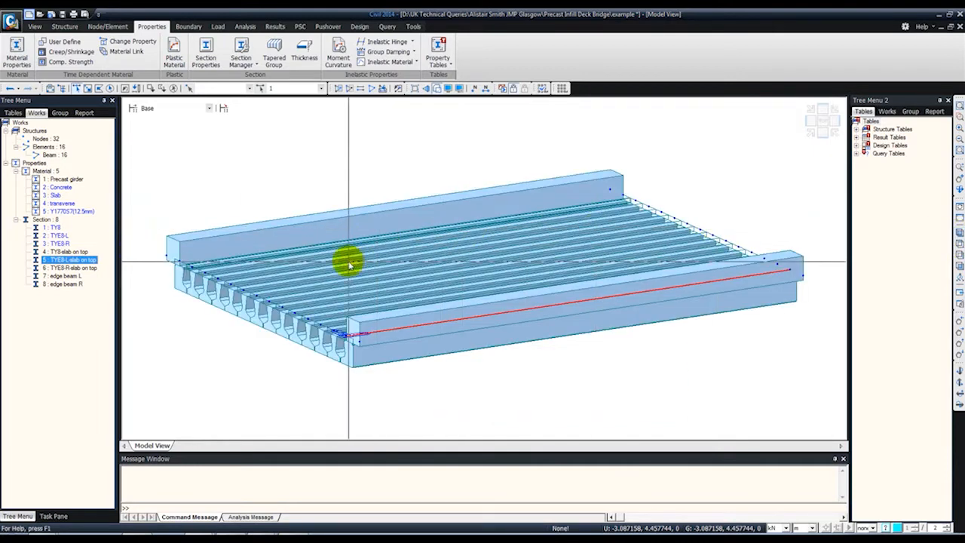
pyautogui.moveTo(214, 256); pyautogui.dragTo(312, 249, button='middle')
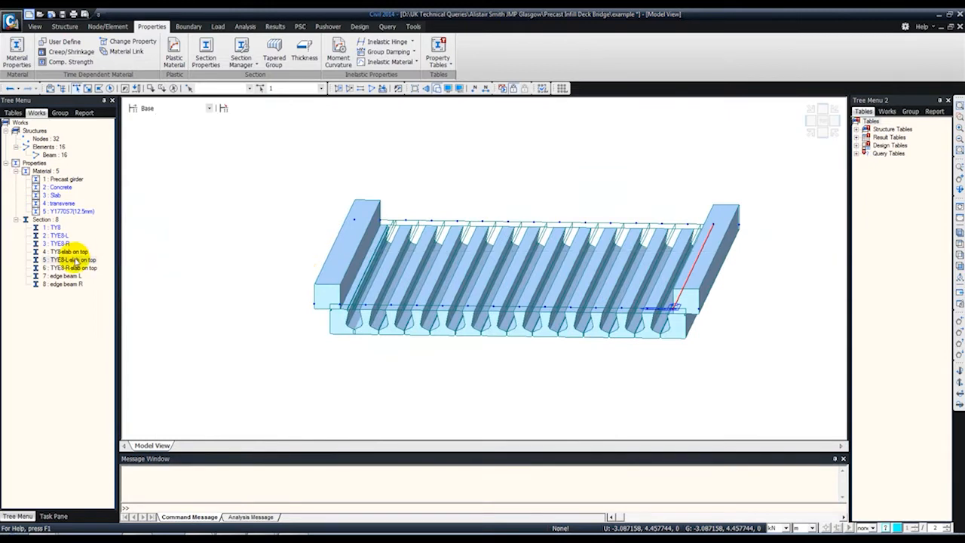
# - Offset section TYE8-R-slab on top at Left-Top with a user horizontal offset of 0.38 m from the centroid, and check it in cross-section
pyautogui.rightClick(62, 273)
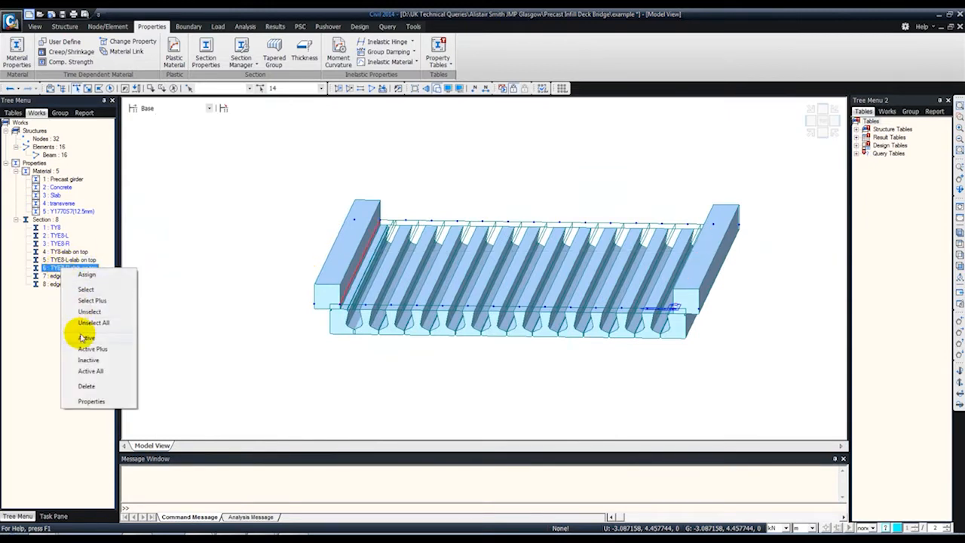
pyautogui.click(90, 400)
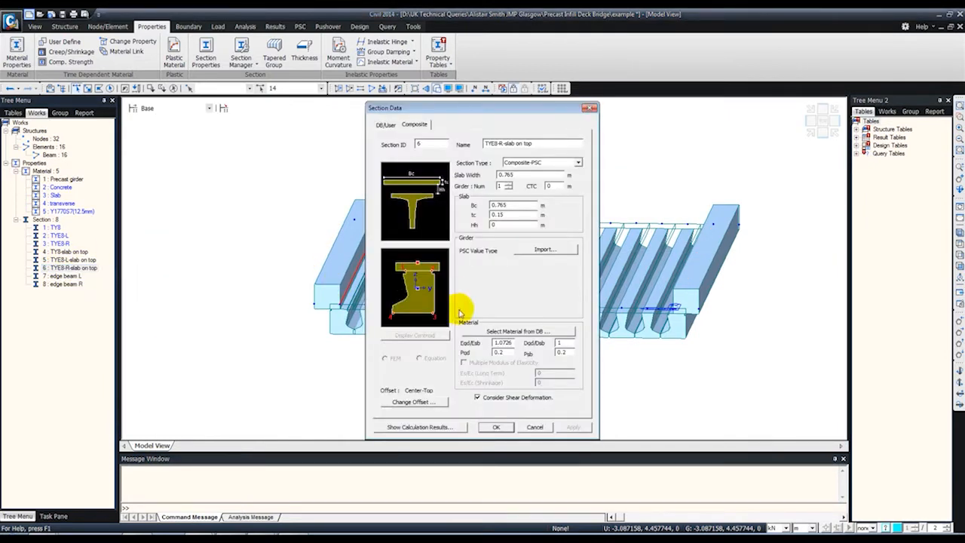
pyautogui.click(420, 402)
pyautogui.moveTo(430, 196); pyautogui.dragTo(600, 211)
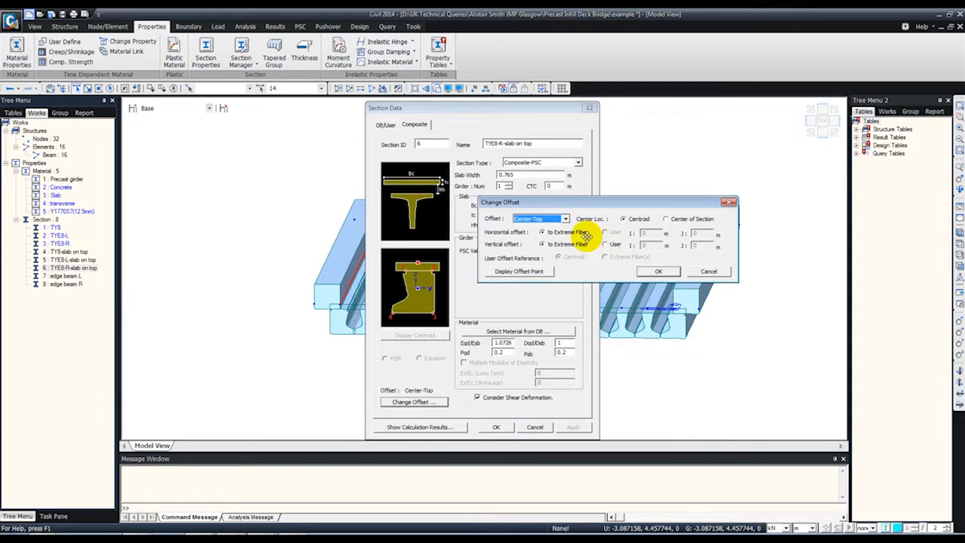
pyautogui.click(565, 218)
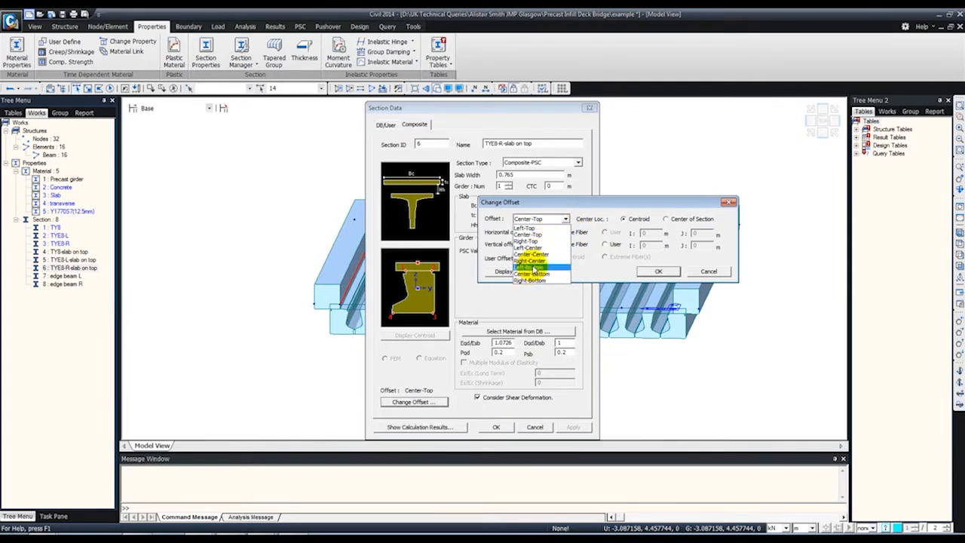
pyautogui.click(527, 228)
pyautogui.click(605, 232)
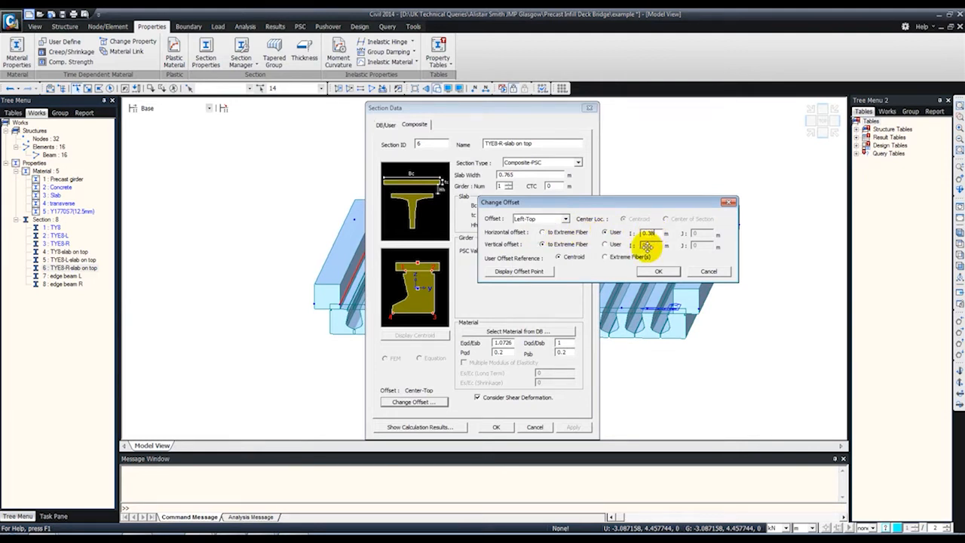
pyautogui.click(570, 257)
pyautogui.click(653, 271)
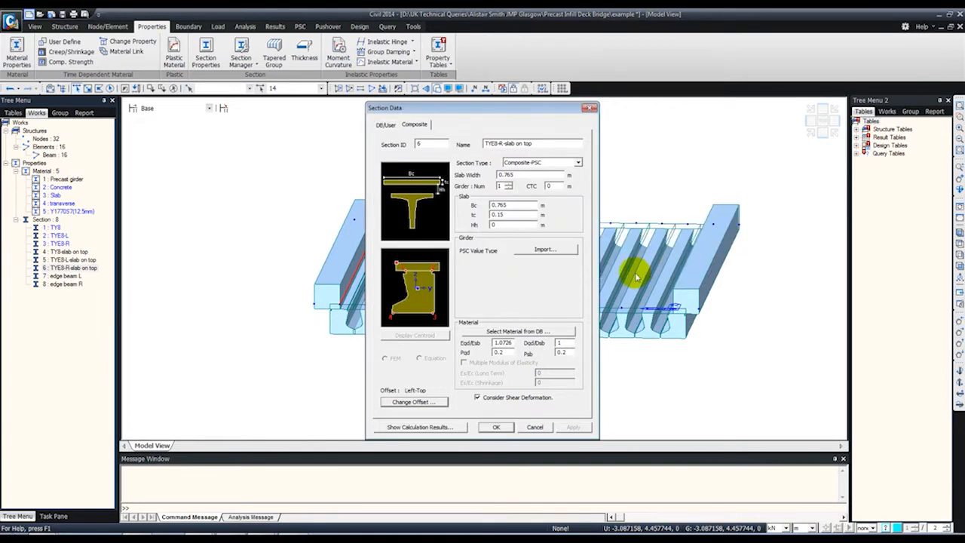
pyautogui.click(486, 427)
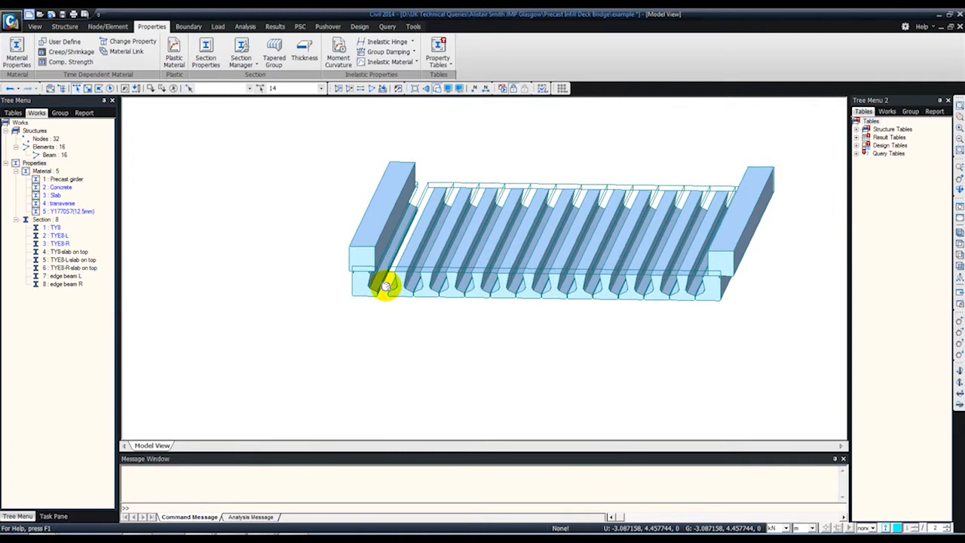
pyautogui.click(810, 120)
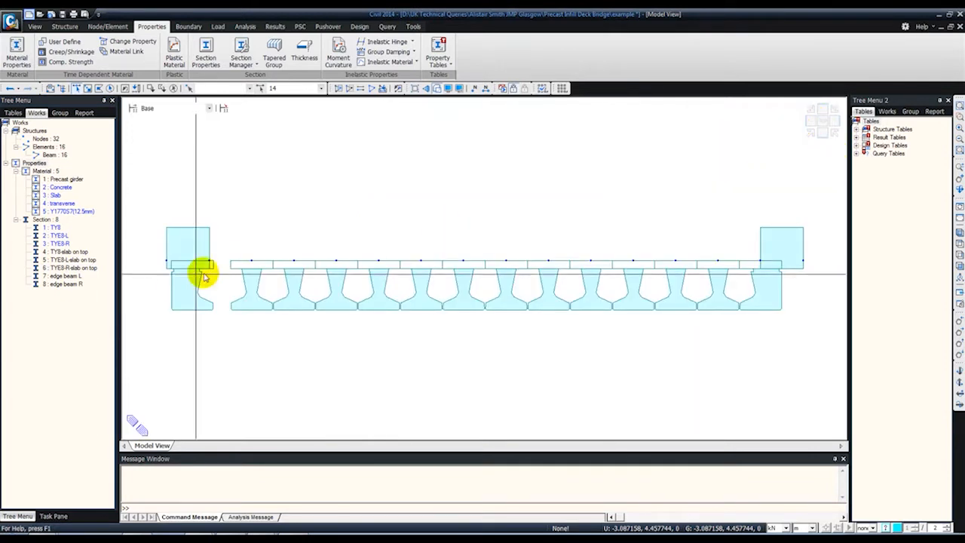
# - Try a user horizontal offset of -0.38 m for section TYE8-R-slab on top
pyautogui.rightClick(63, 268)
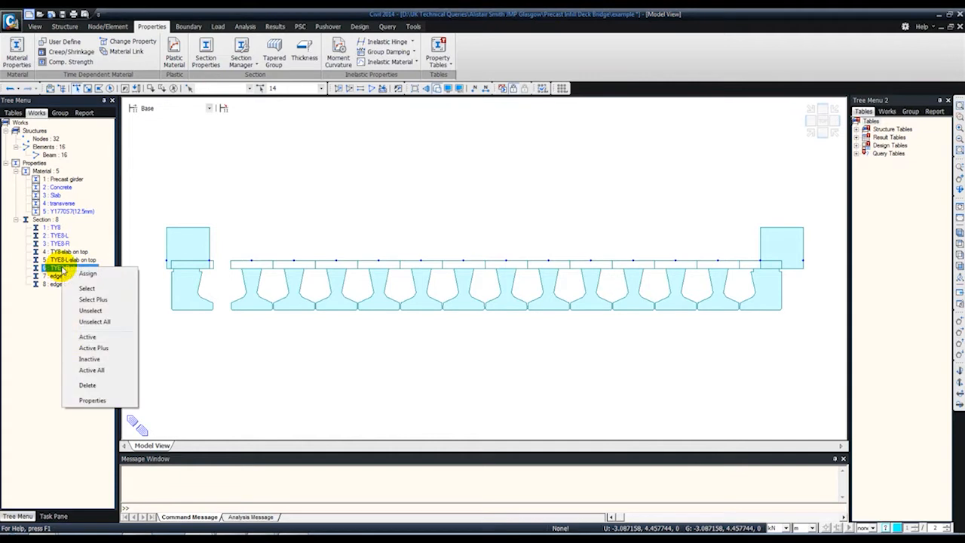
pyautogui.click(90, 400)
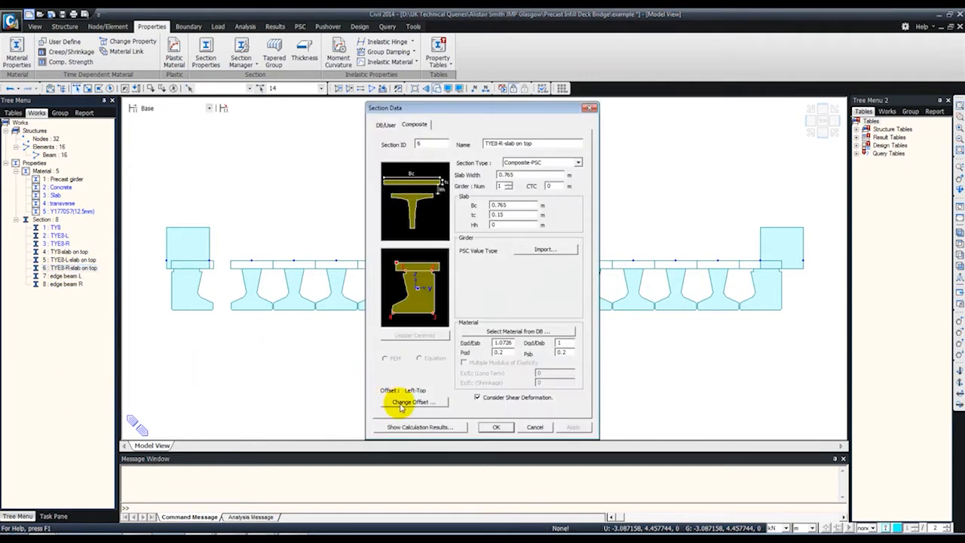
pyautogui.click(400, 401)
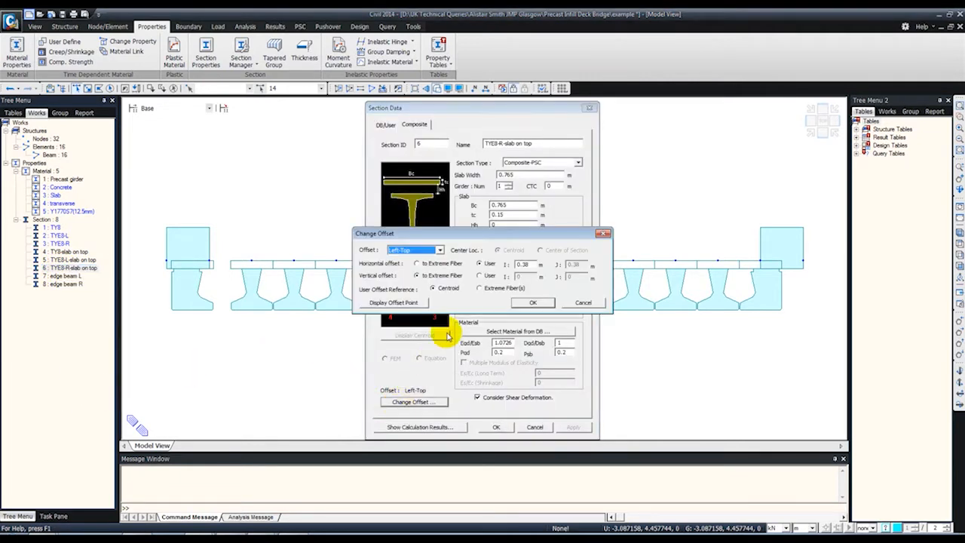
pyautogui.click(520, 264)
pyautogui.write('-')
pyautogui.click(533, 303)
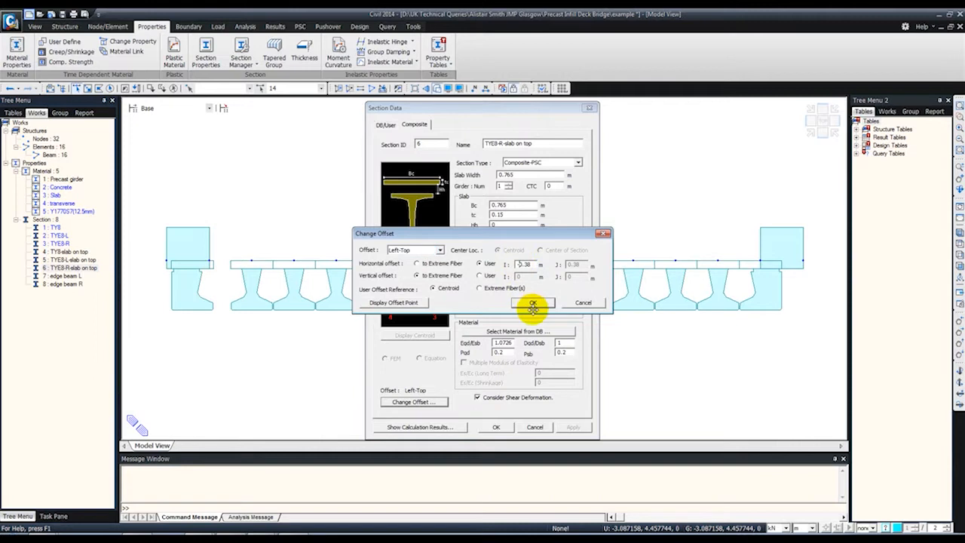
pyautogui.click(498, 427)
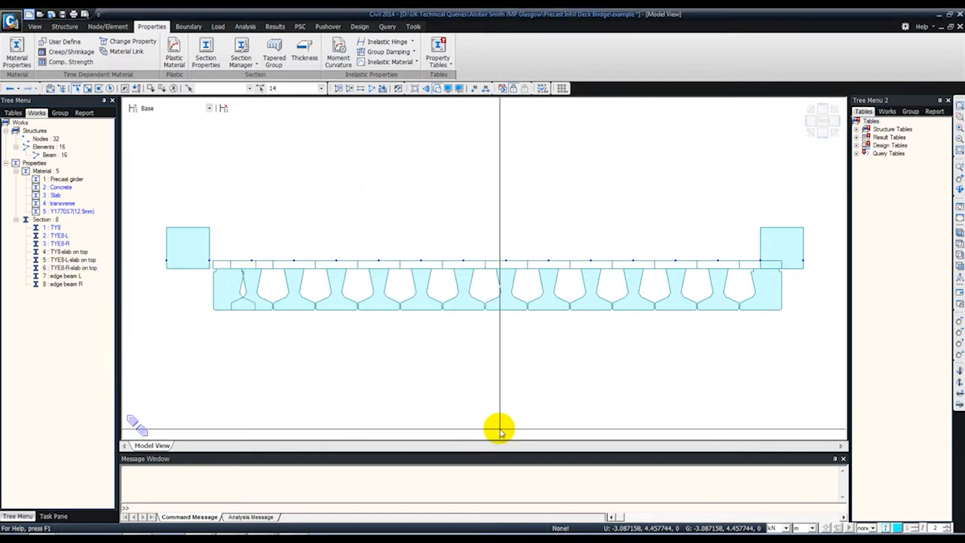
# - Set the user offset reference of section TYE8-R-slab on top to Extreme Fiber(s)
pyautogui.rightClick(66, 268)
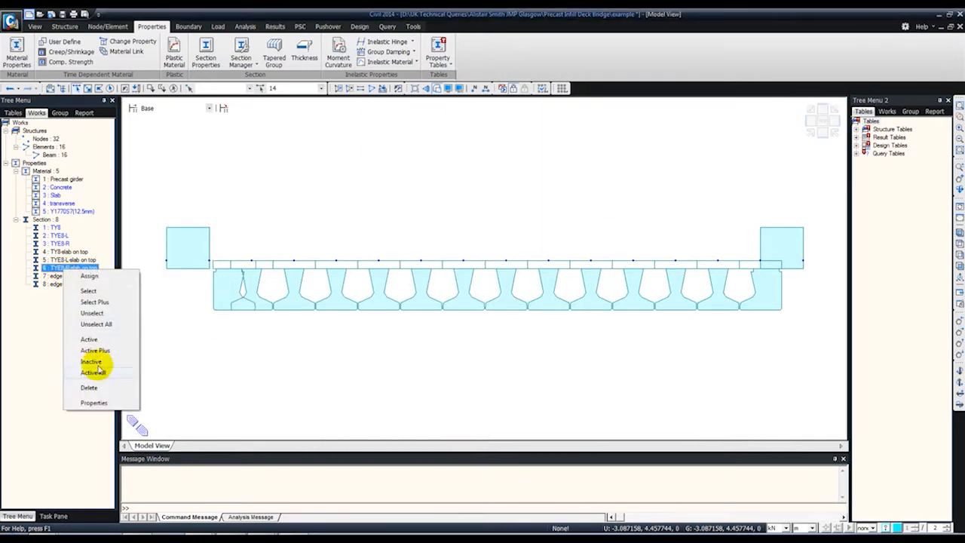
pyautogui.click(90, 403)
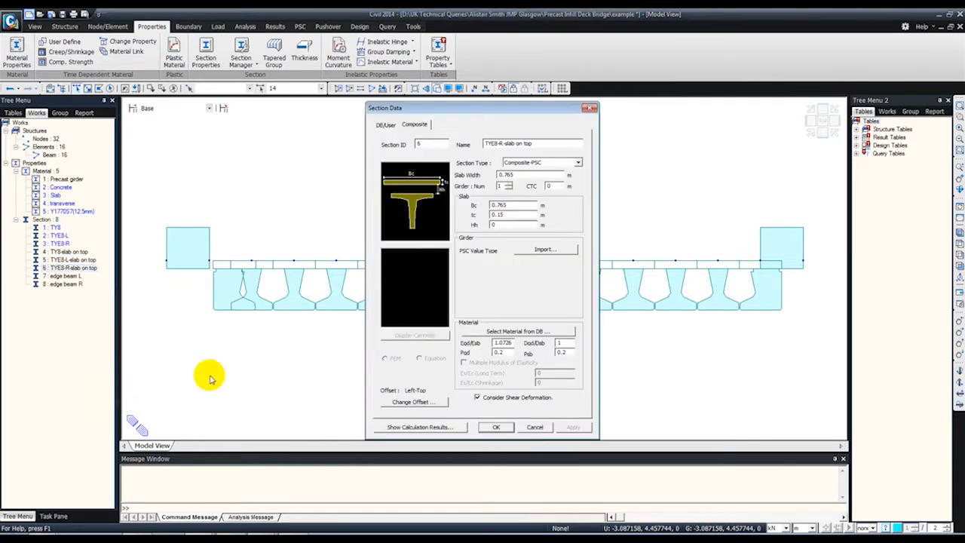
pyautogui.click(414, 402)
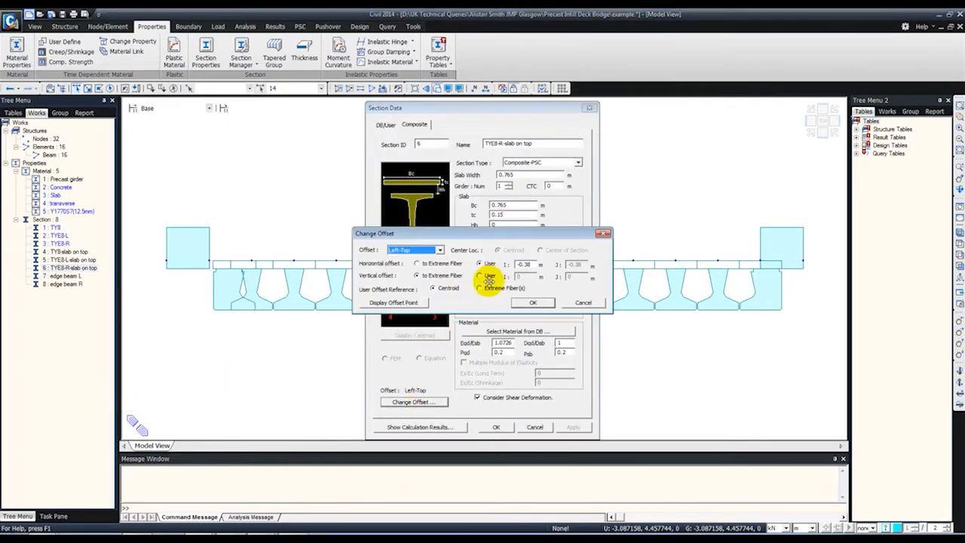
pyautogui.click(479, 289)
pyautogui.click(532, 303)
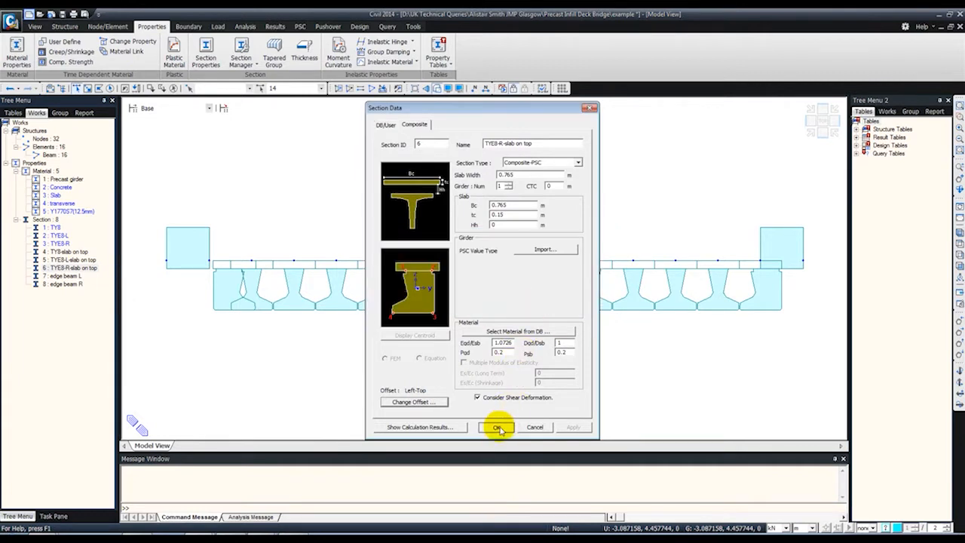
pyautogui.click(497, 428)
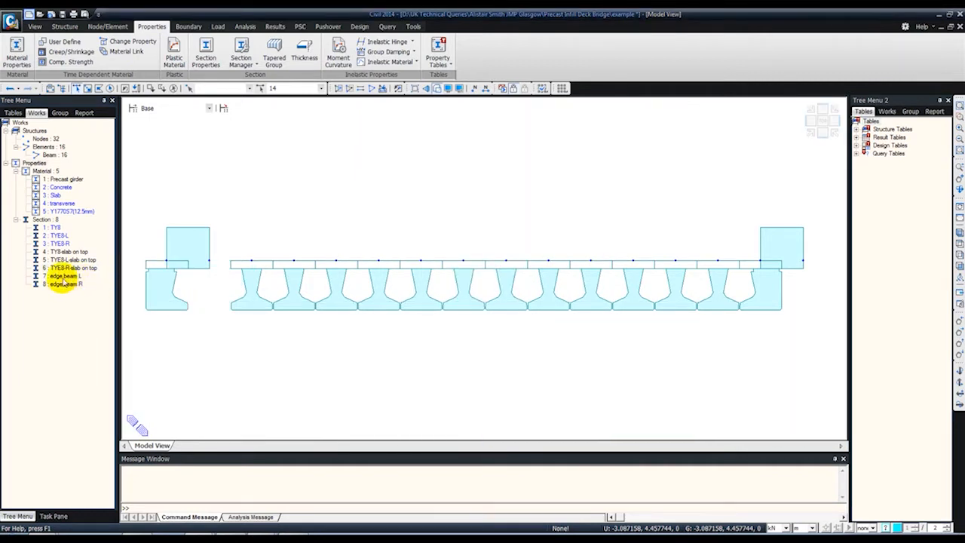
# - Set the user horizontal offset of section TYE8-R-slab on top to 0.38 m and inspect the deck in 3D
pyautogui.rightClick(67, 268)
pyautogui.click(94, 403)
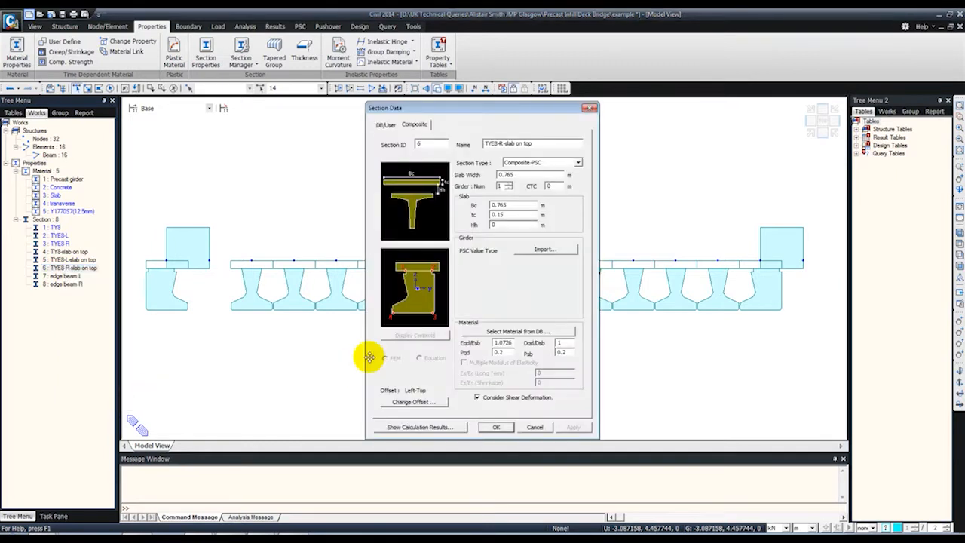
pyautogui.click(413, 402)
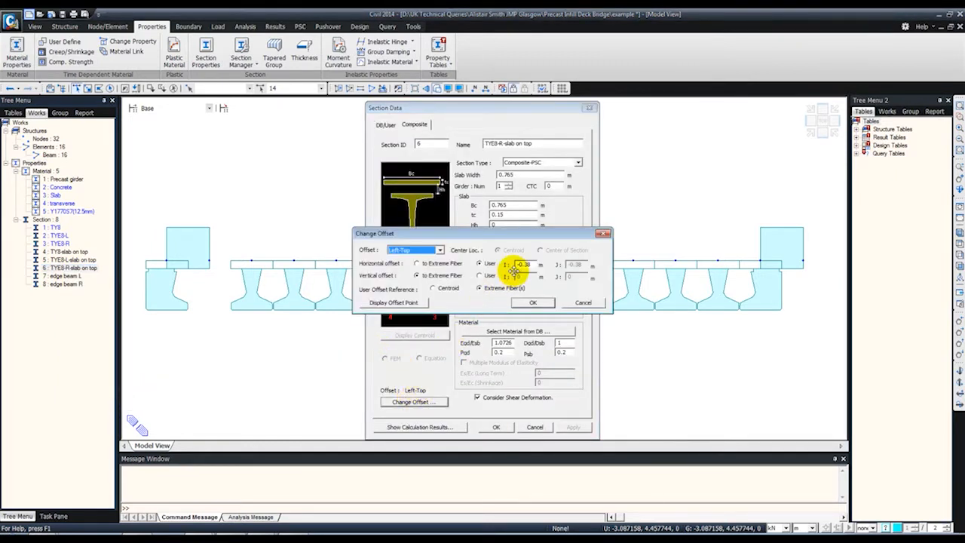
pyautogui.click(533, 302)
pyautogui.click(496, 428)
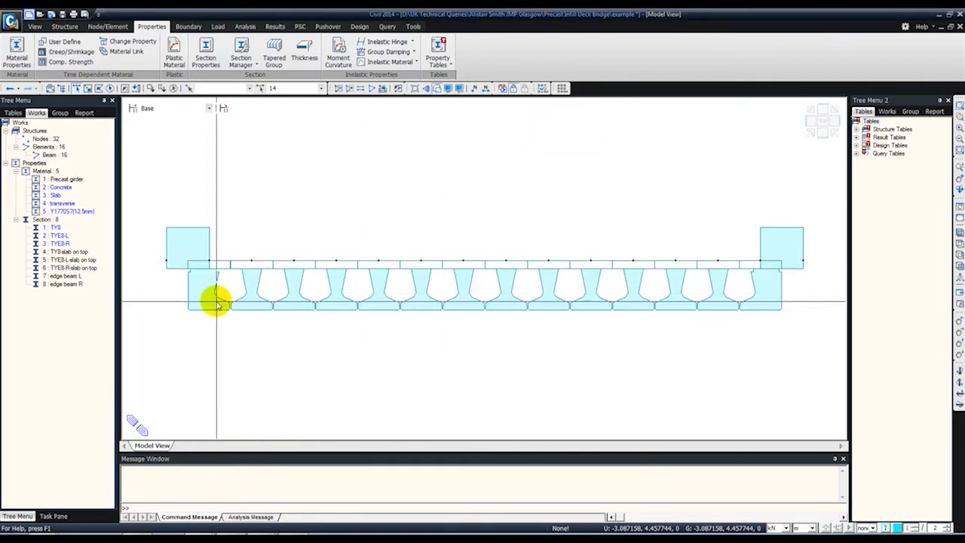
pyautogui.moveTo(317, 269); pyautogui.dragTo(291, 262, button='middle')
pyautogui.moveTo(448, 266); pyautogui.dragTo(448, 293, button='middle')
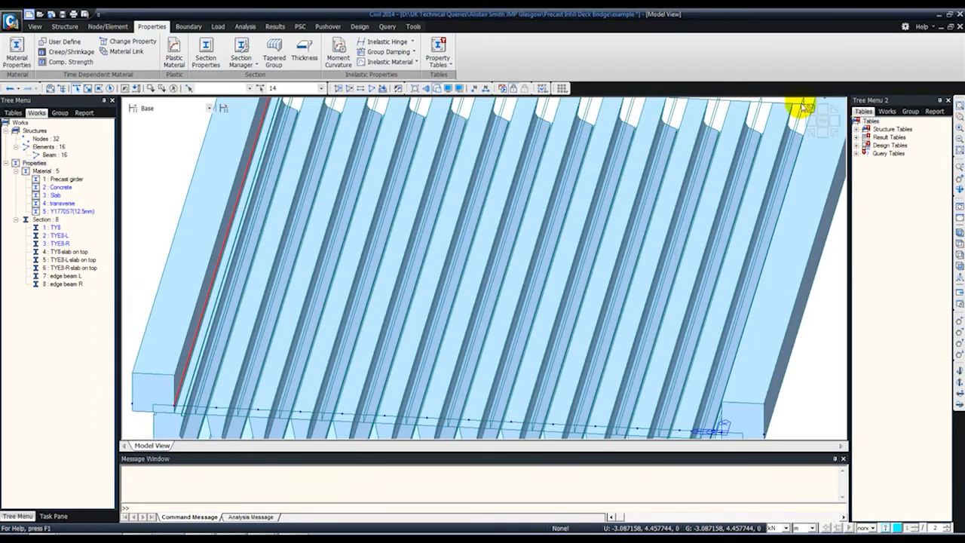
pyautogui.click(814, 138)
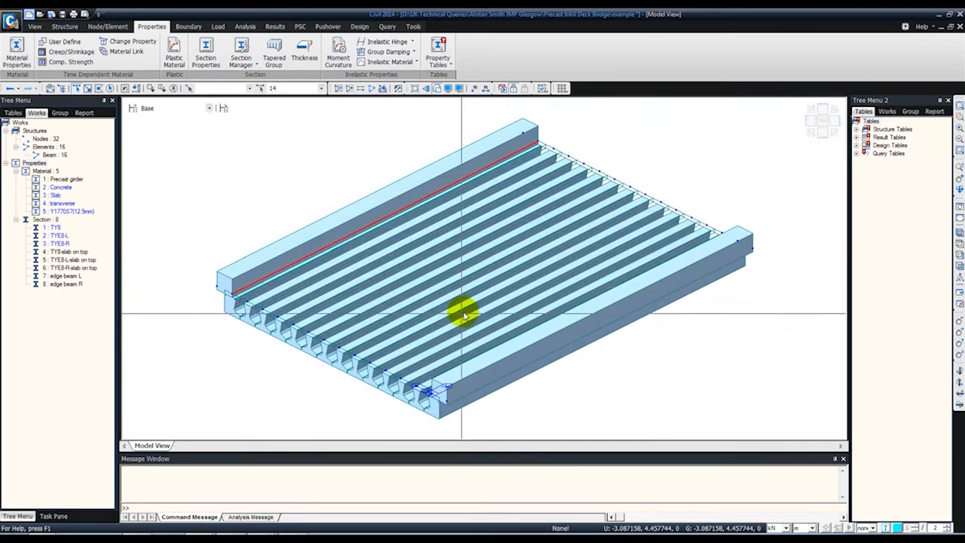
pyautogui.keyDown('ctrl'); pyautogui.moveTo(362, 308); pyautogui.dragTo(370, 287, button='middle'); pyautogui.keyUp('ctrl')
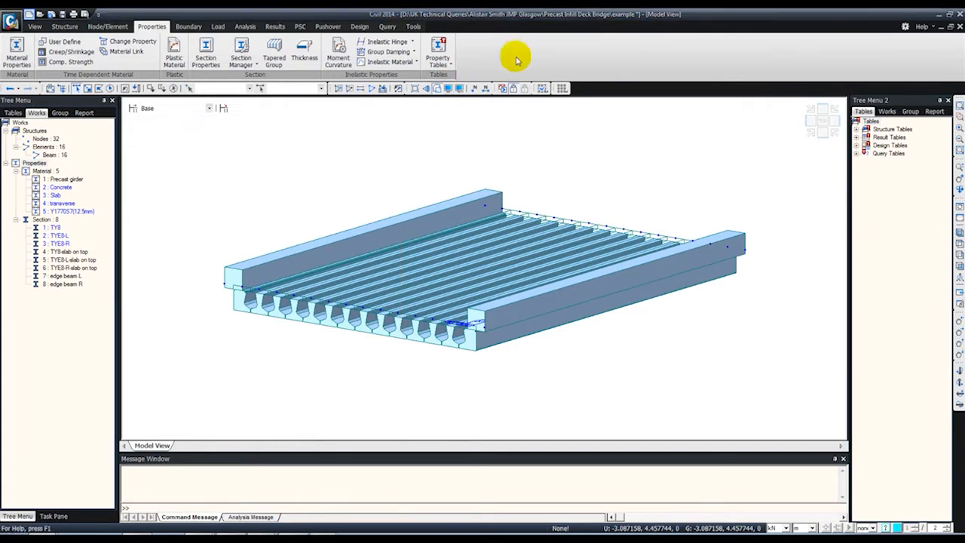
# - Switch to AutoCAD, examine the TY8, TYE8R and TYEL composite section DXF drawings, and return to the bridge model
pyautogui.moveTo(324, 529)
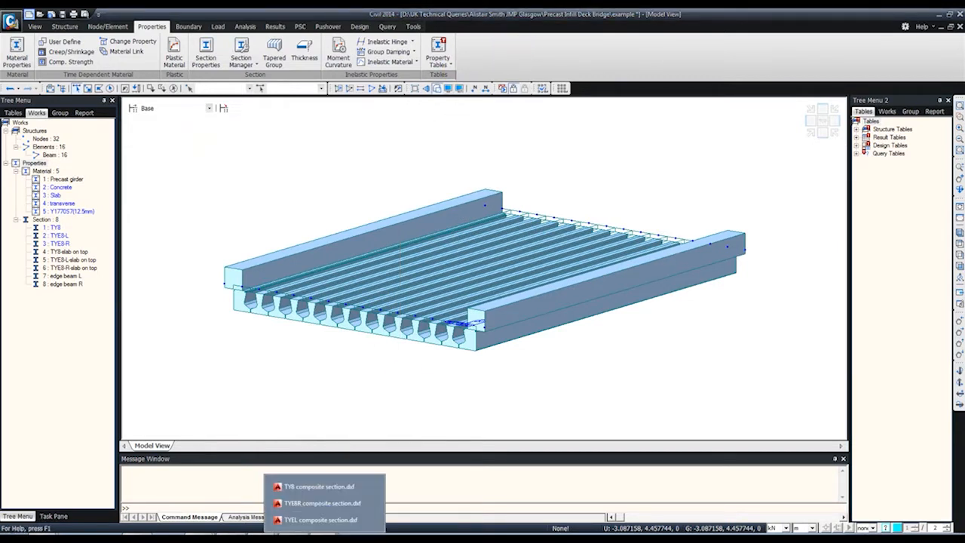
pyautogui.click(318, 488)
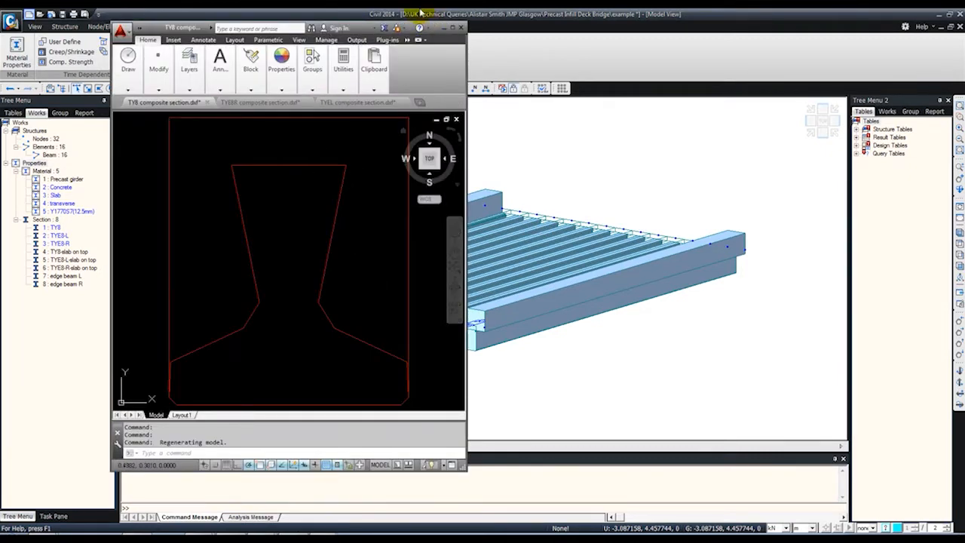
pyautogui.click(451, 26)
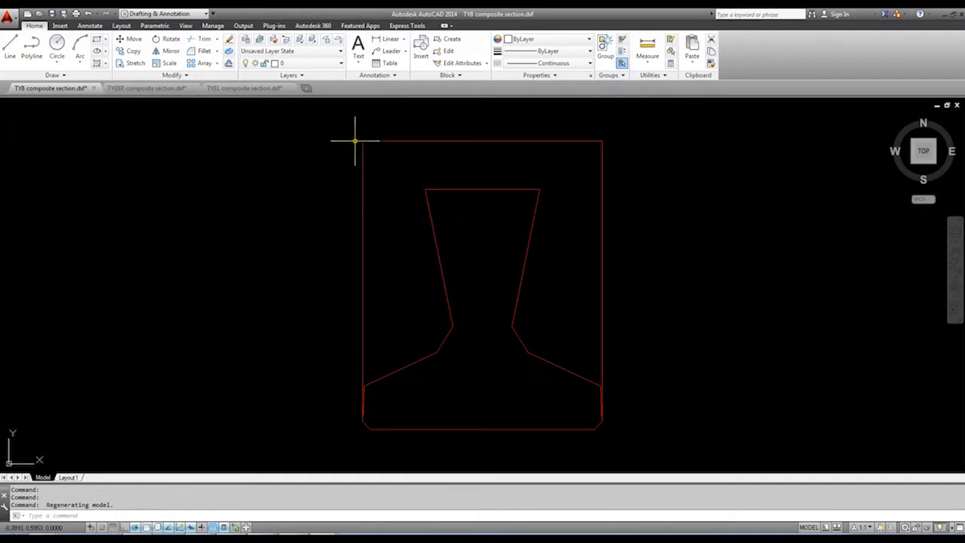
pyautogui.moveTo(538, 196); pyautogui.dragTo(482, 190, button='middle')
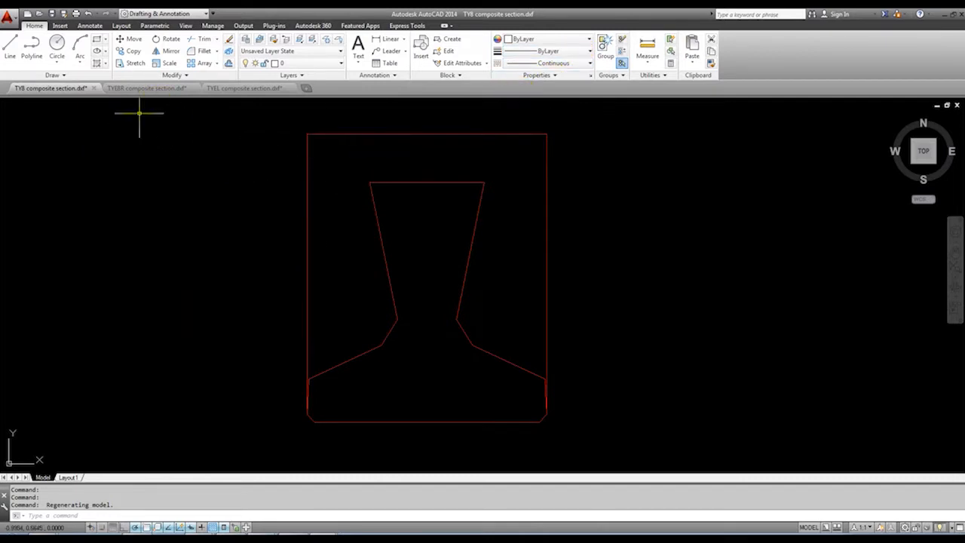
pyautogui.click(129, 88)
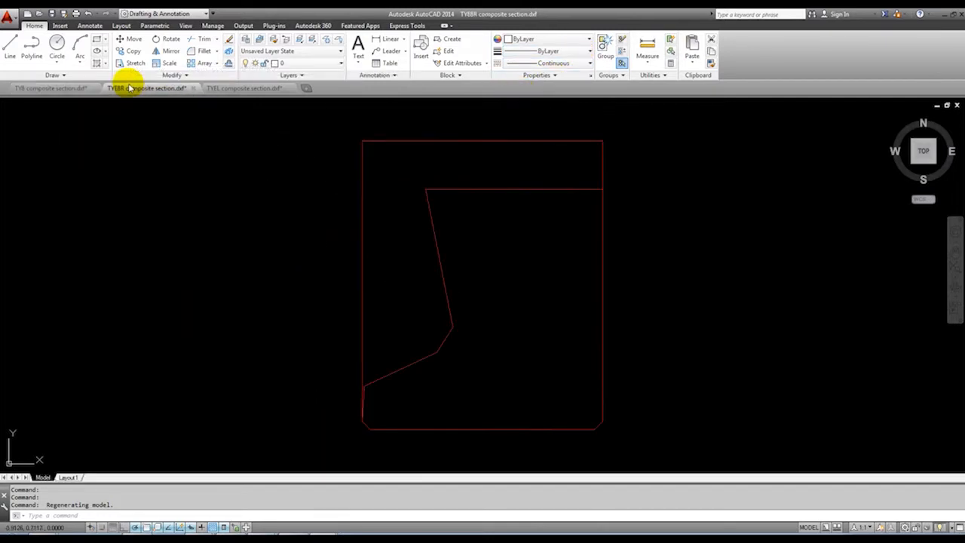
pyautogui.click(239, 89)
pyautogui.click(166, 88)
pyautogui.click(229, 88)
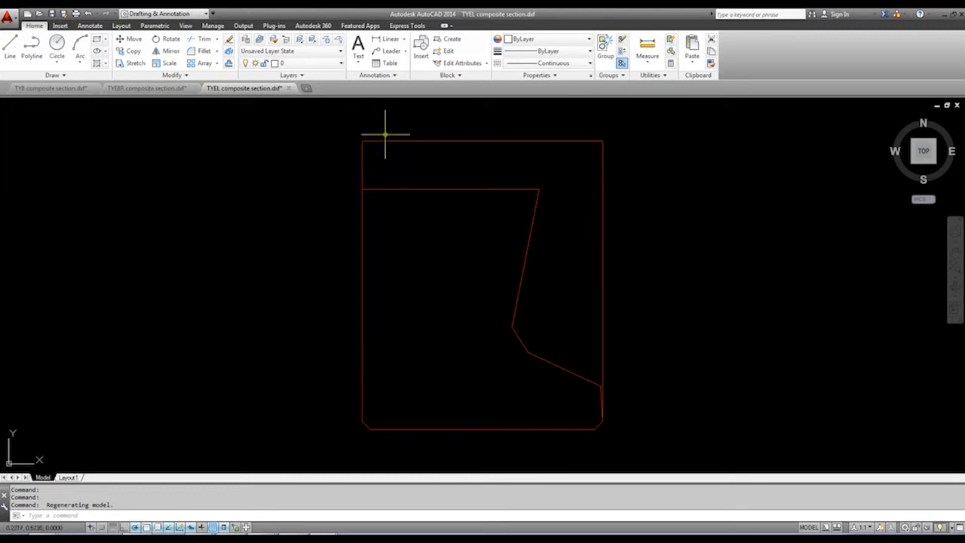
pyautogui.click(944, 15)
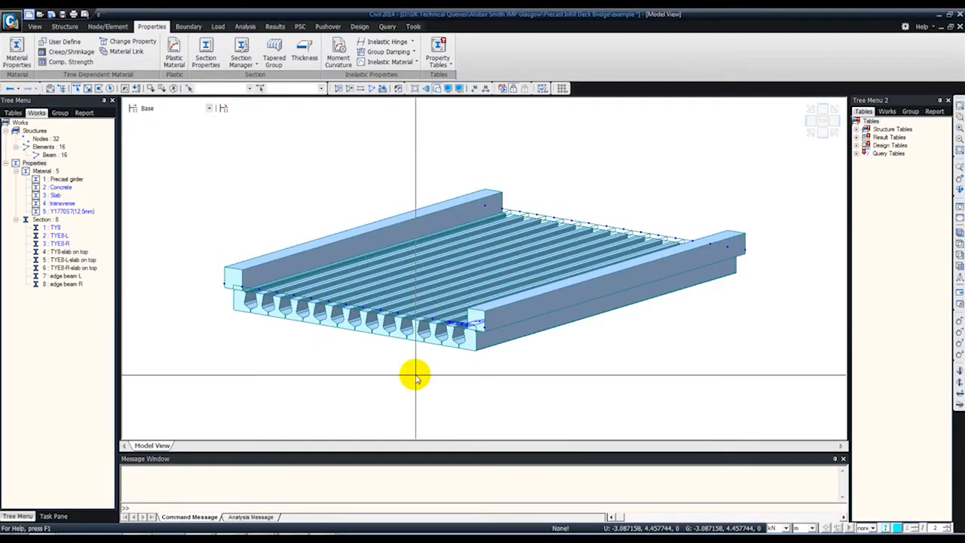
# - Launch the Sectional Property Calculator and set its unit system to kN for force and m for length
pyautogui.click(413, 28)
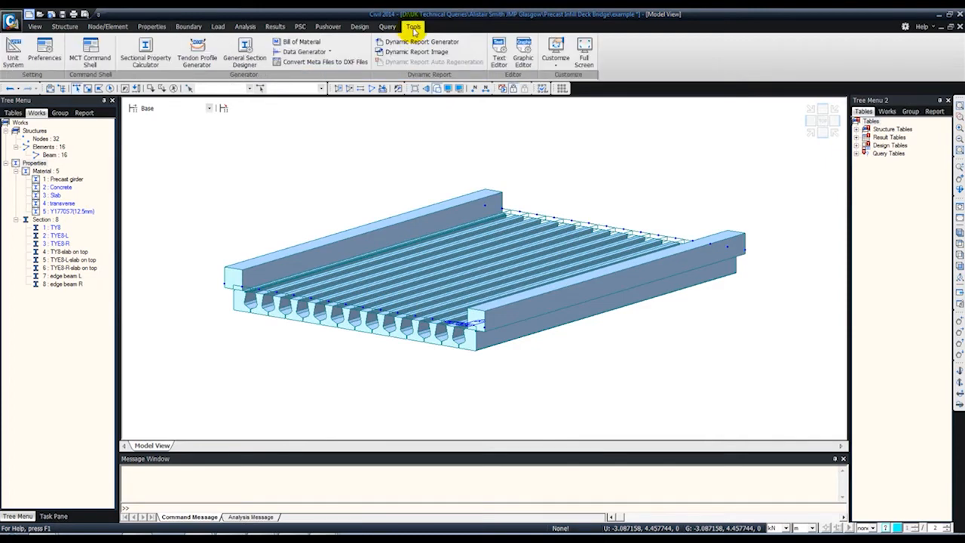
pyautogui.click(145, 53)
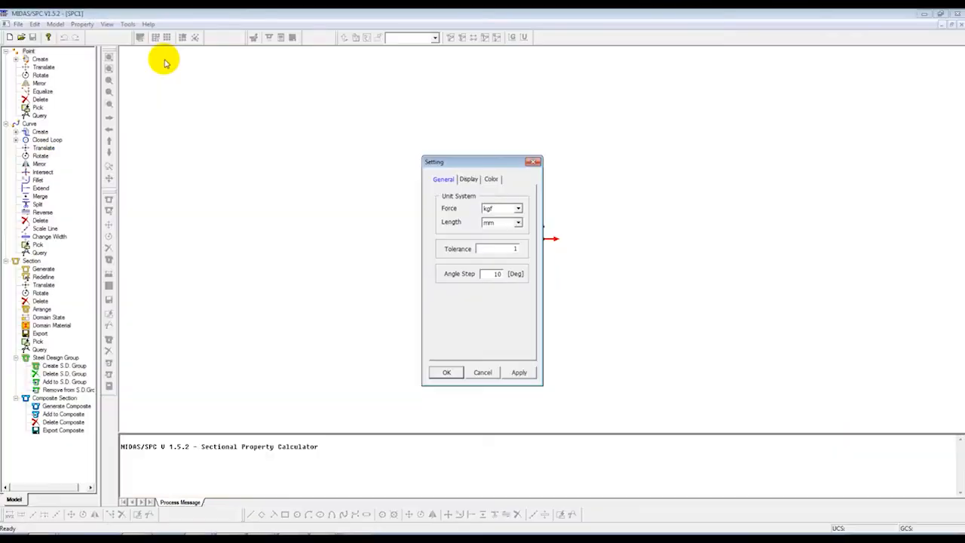
pyautogui.click(508, 222)
pyautogui.click(492, 239)
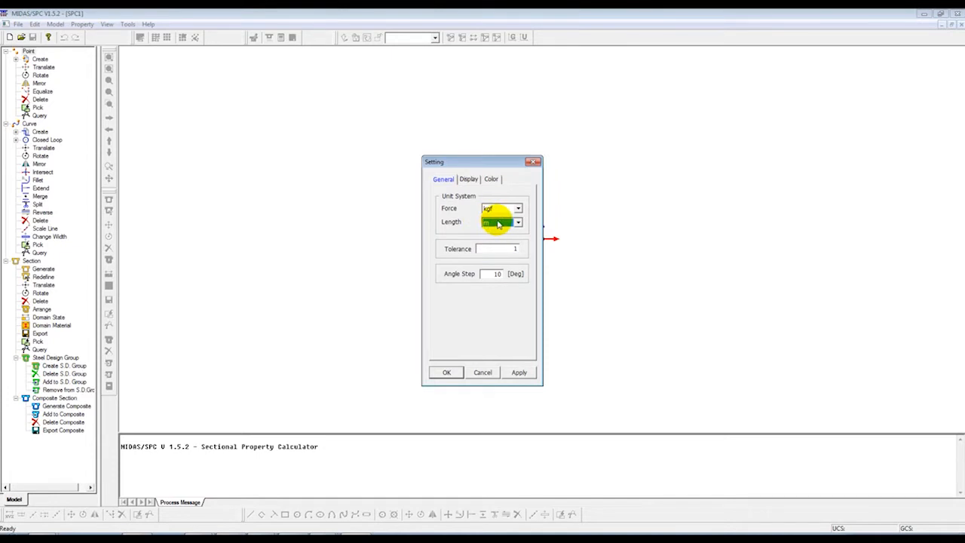
pyautogui.click(505, 212)
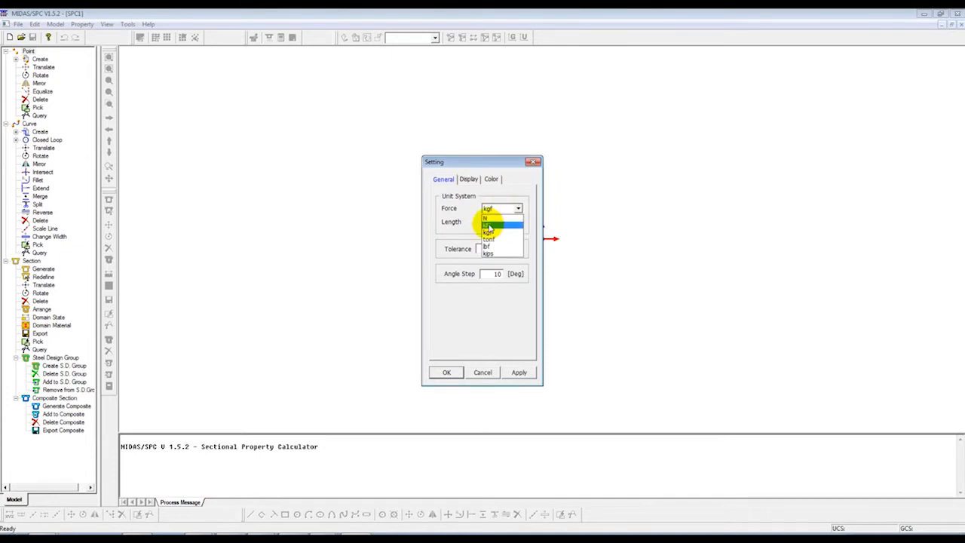
pyautogui.click(487, 225)
pyautogui.click(446, 373)
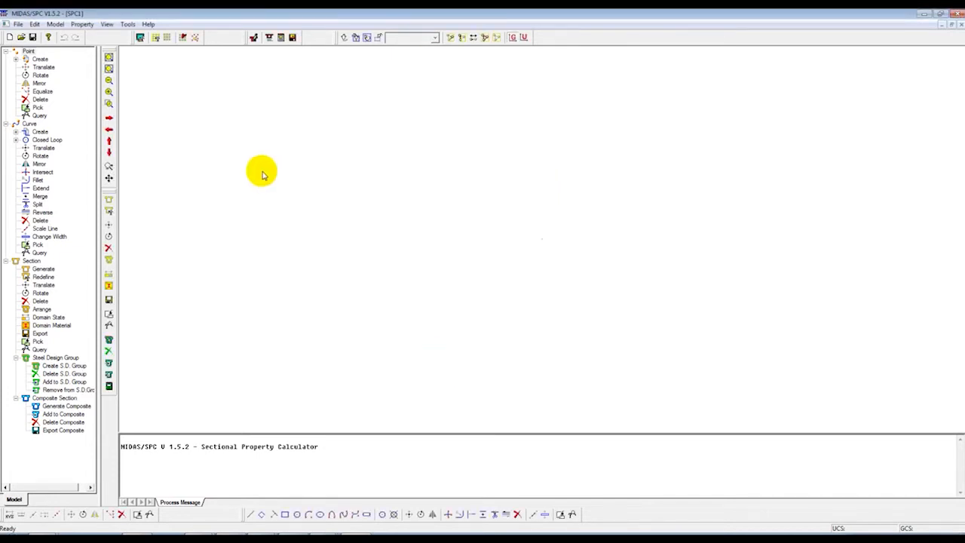
# - Import the TY8 composite section DXF drawing and have the imported data checked for intersections and duplicates
pyautogui.click(18, 25)
pyautogui.moveTo(31, 80)
pyautogui.click(151, 91)
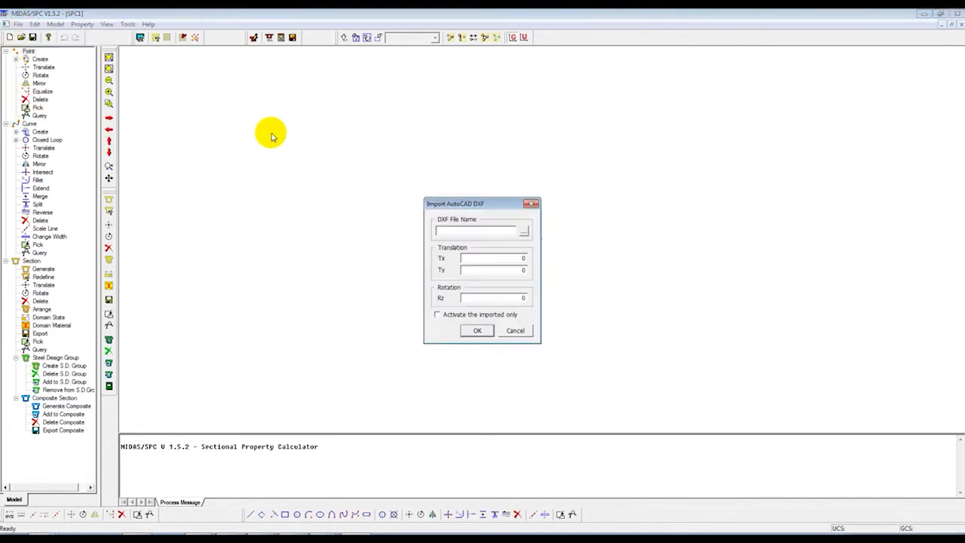
pyautogui.click(524, 231)
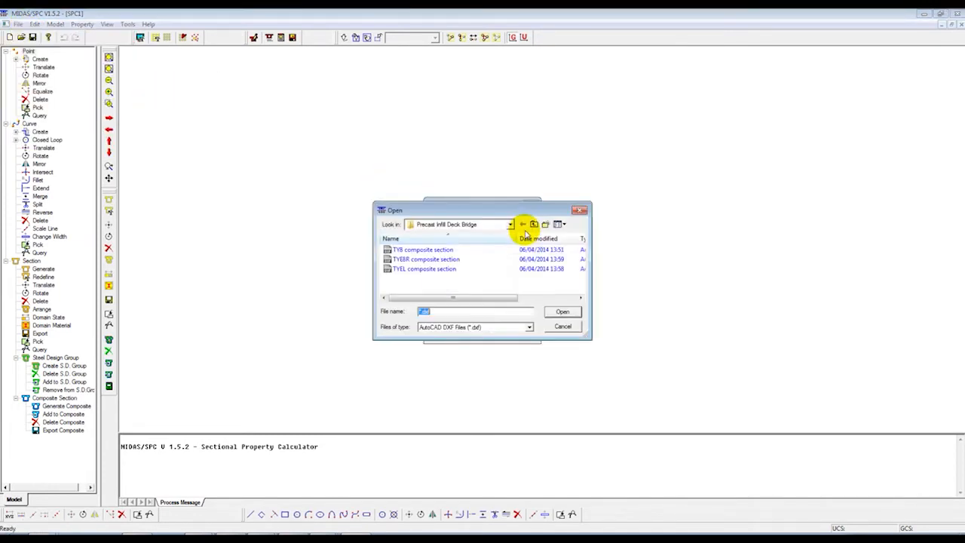
pyautogui.doubleClick(431, 252)
pyautogui.click(475, 331)
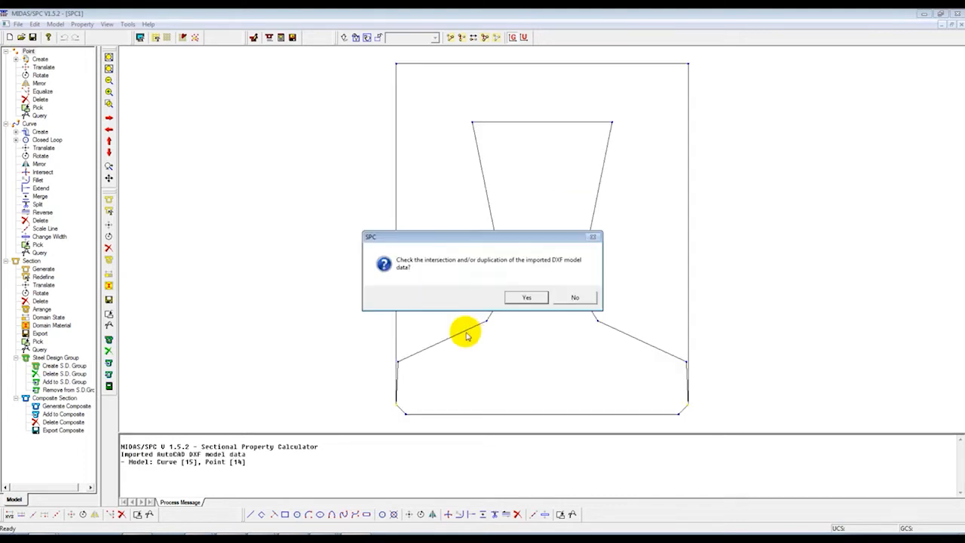
pyautogui.click(540, 298)
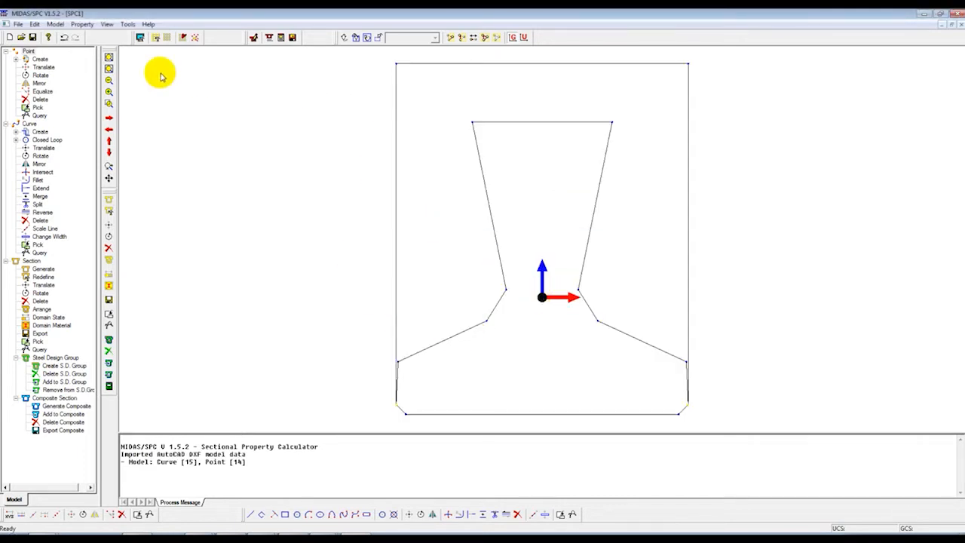
# - Add a material named girder with modulus of elasticity 3.5e7, Poisson's ratio 0.2 and density 24
pyautogui.click(56, 24)
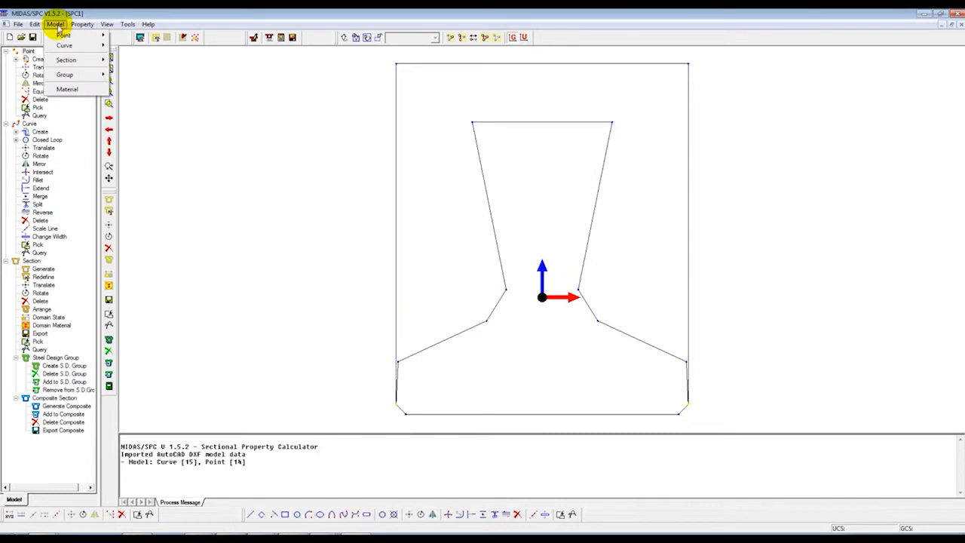
pyautogui.click(66, 88)
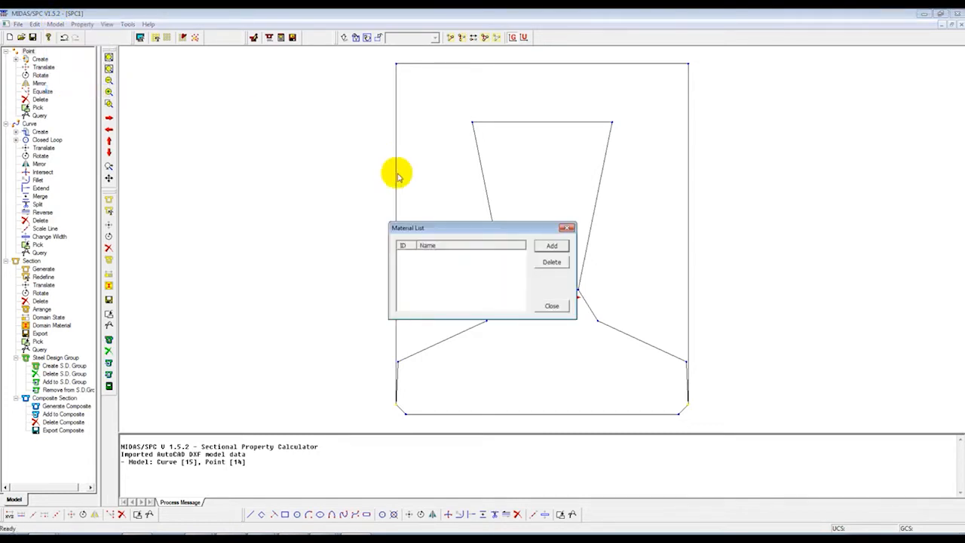
pyautogui.moveTo(431, 227); pyautogui.dragTo(160, 94)
pyautogui.click(279, 115)
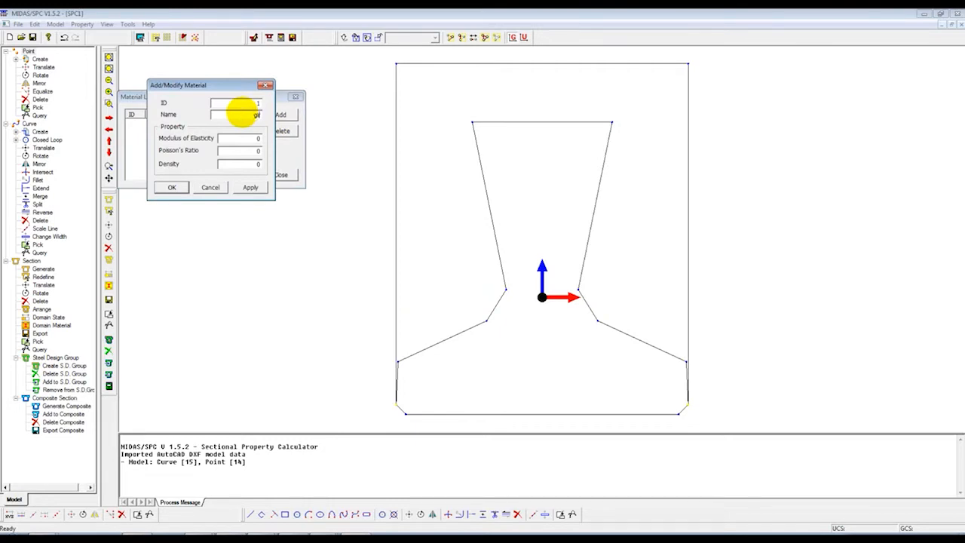
pyautogui.doubleClick(259, 138)
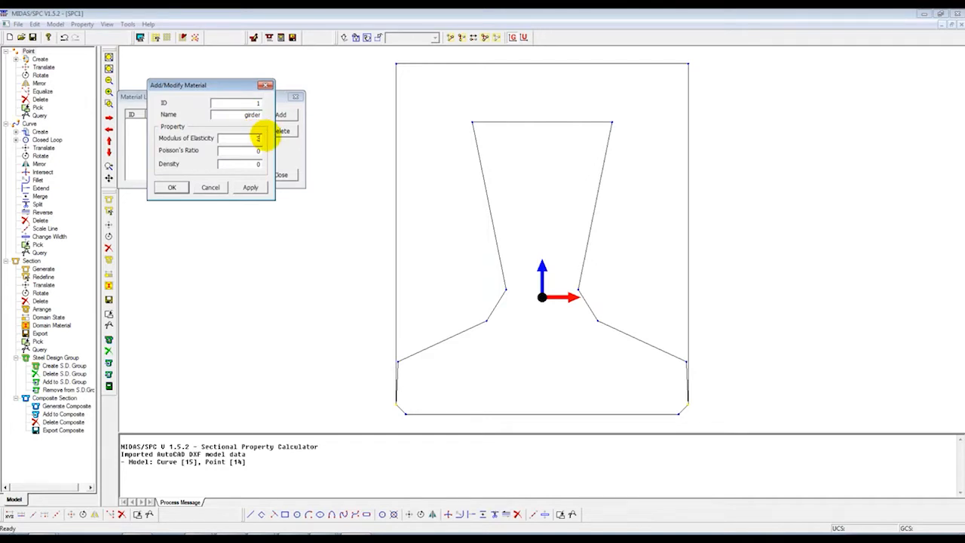
pyautogui.write('3.5e7')
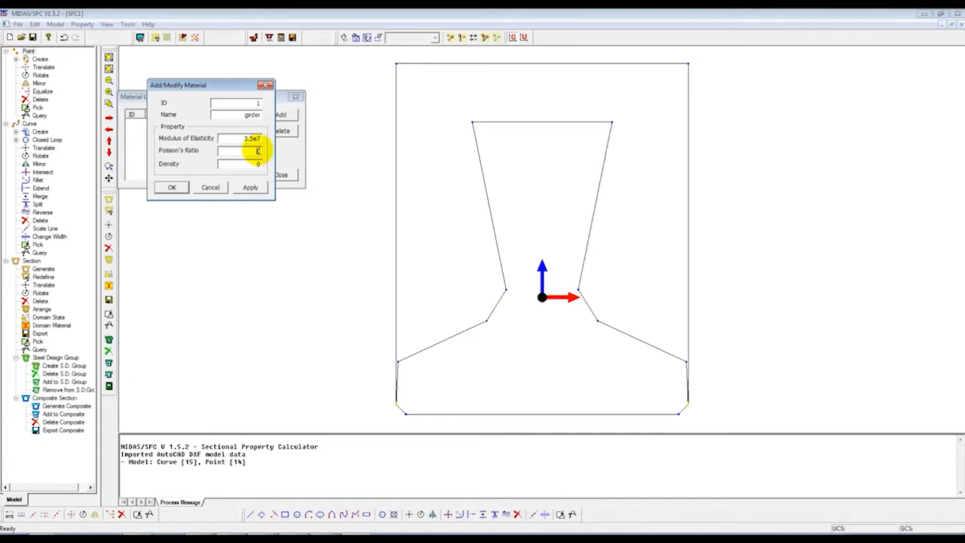
pyautogui.write('.2')
pyautogui.press('Tab')
pyautogui.write('24')
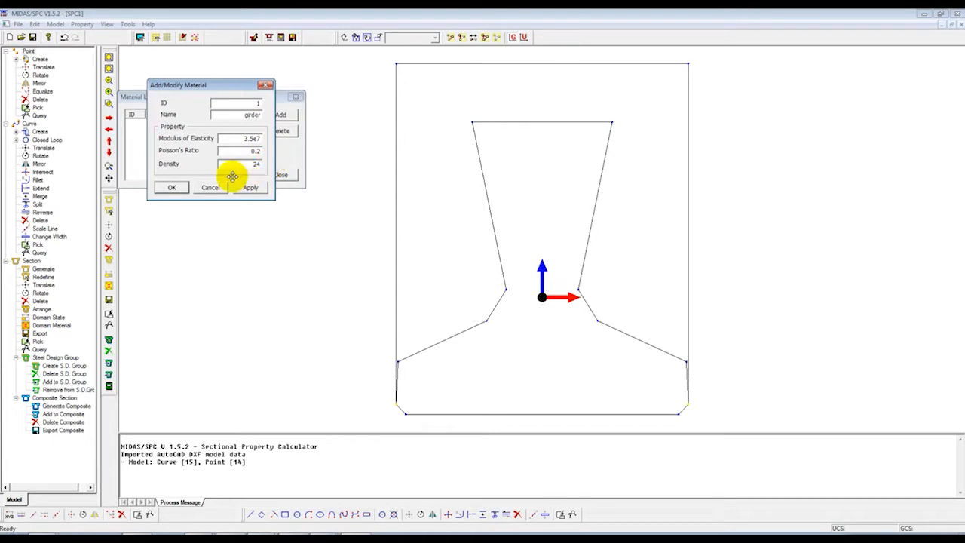
pyautogui.click(249, 187)
# - Add a second material named infill slab with modulus of elasticity 3.2e7, keeping Poisson's ratio and density the same as the girder's
pyautogui.moveTo(219, 84); pyautogui.dragTo(362, 115)
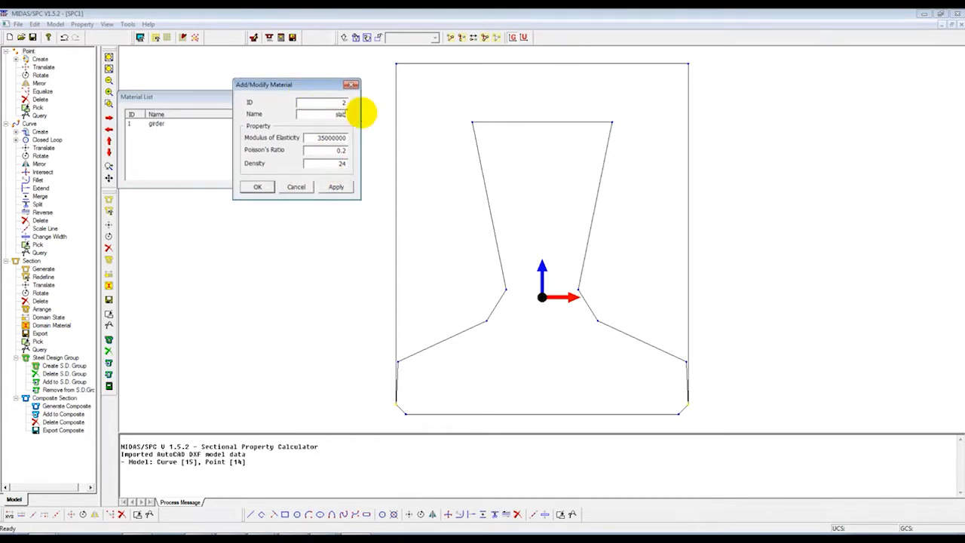
pyautogui.click(315, 138)
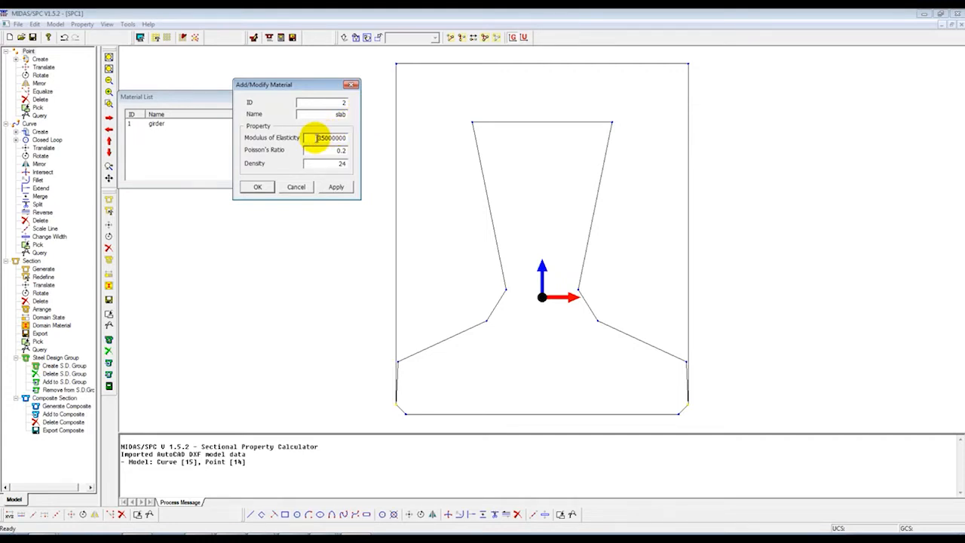
pyautogui.moveTo(316, 138); pyautogui.dragTo(322, 138)
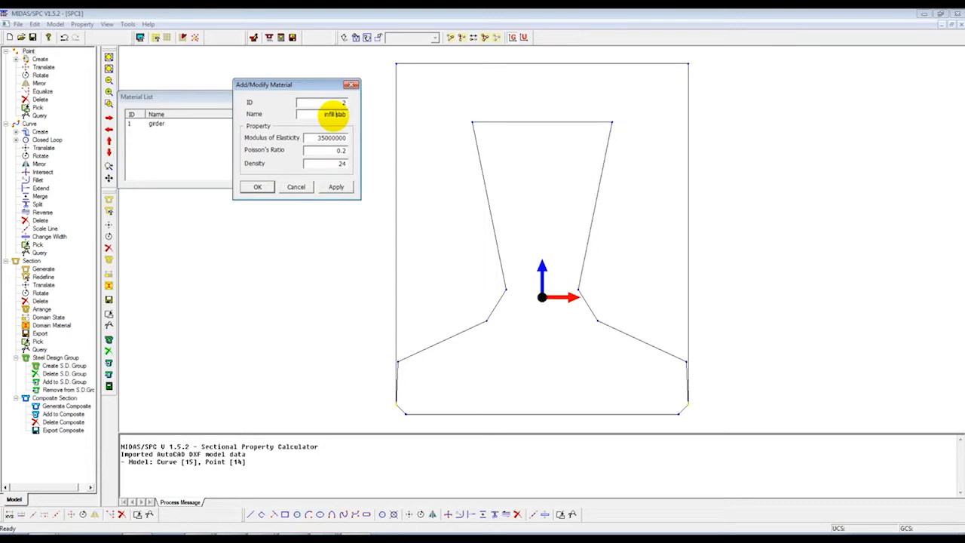
pyautogui.moveTo(316, 138); pyautogui.dragTo(405, 136)
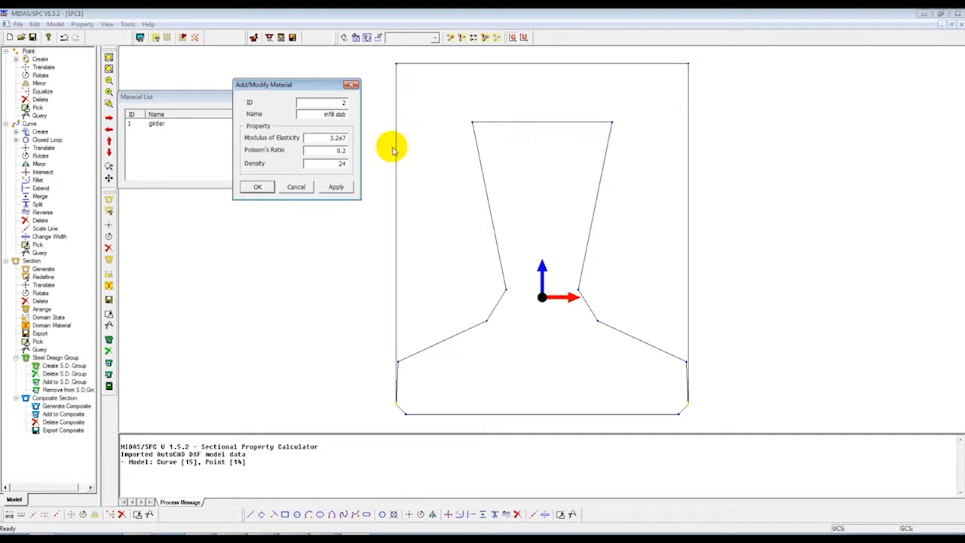
pyautogui.click(257, 186)
pyautogui.click(281, 176)
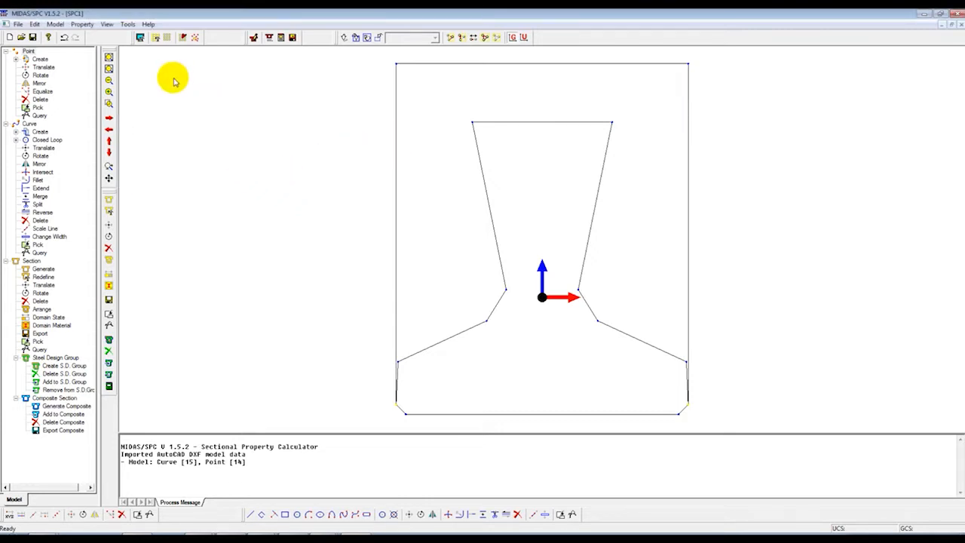
# - Generate a composite section named composite with 2 parts and girder as the base material
pyautogui.click(56, 25)
pyautogui.moveTo(65, 63)
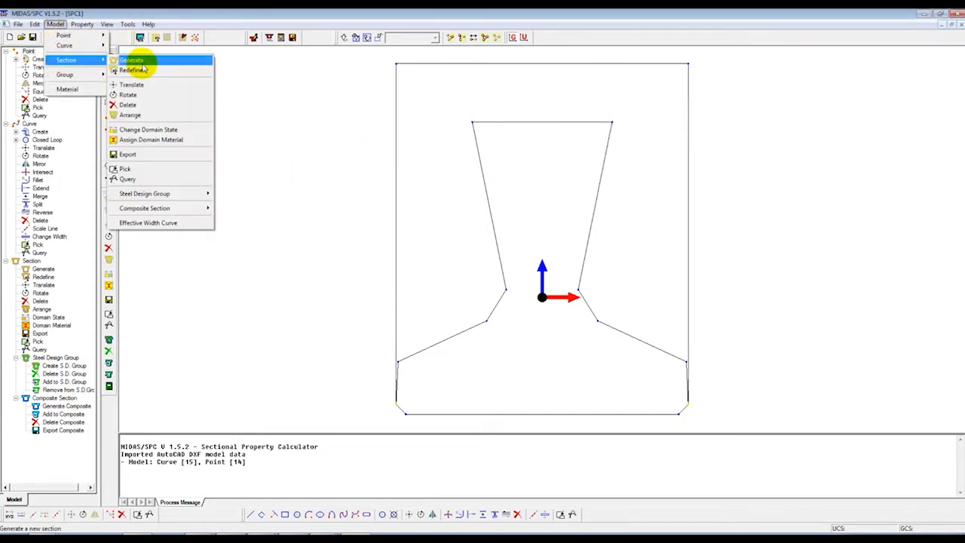
pyautogui.moveTo(202, 208)
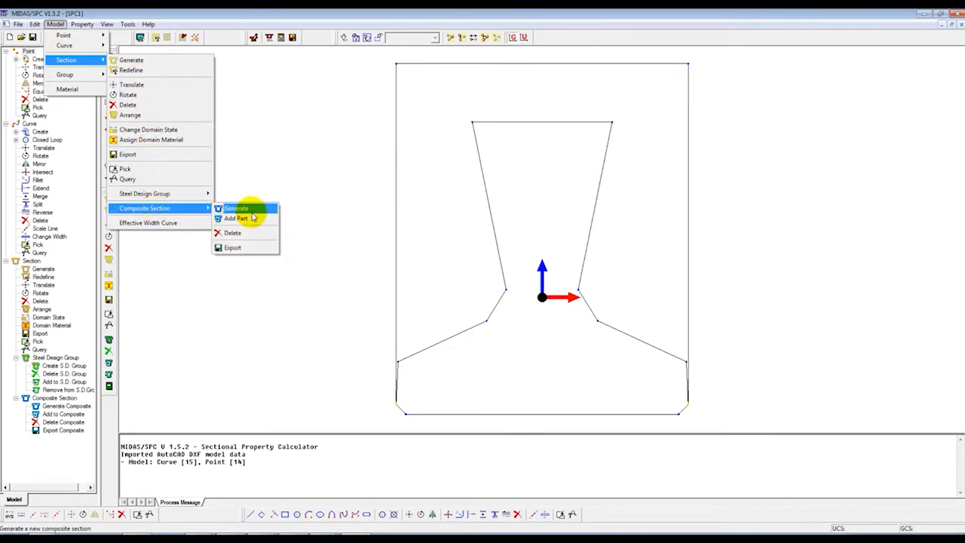
pyautogui.click(245, 209)
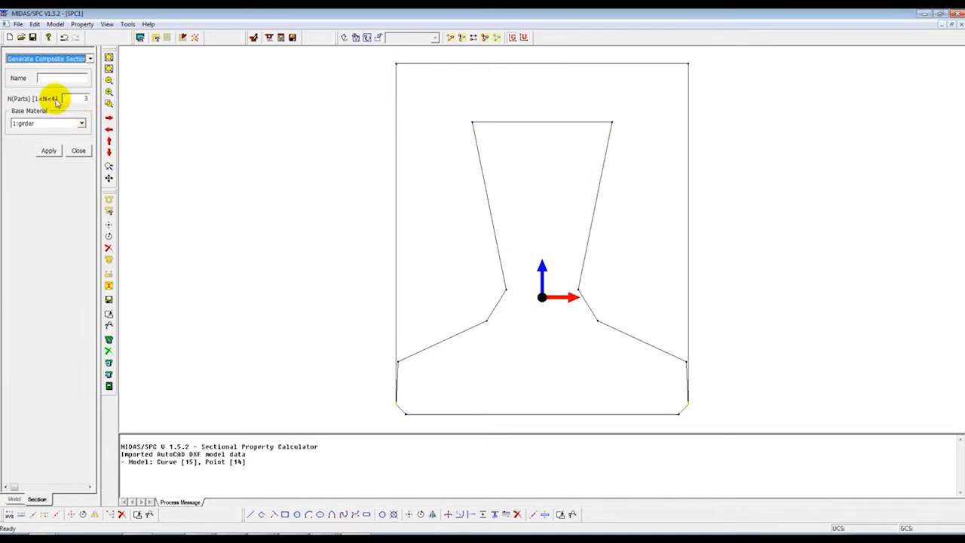
pyautogui.click(86, 98)
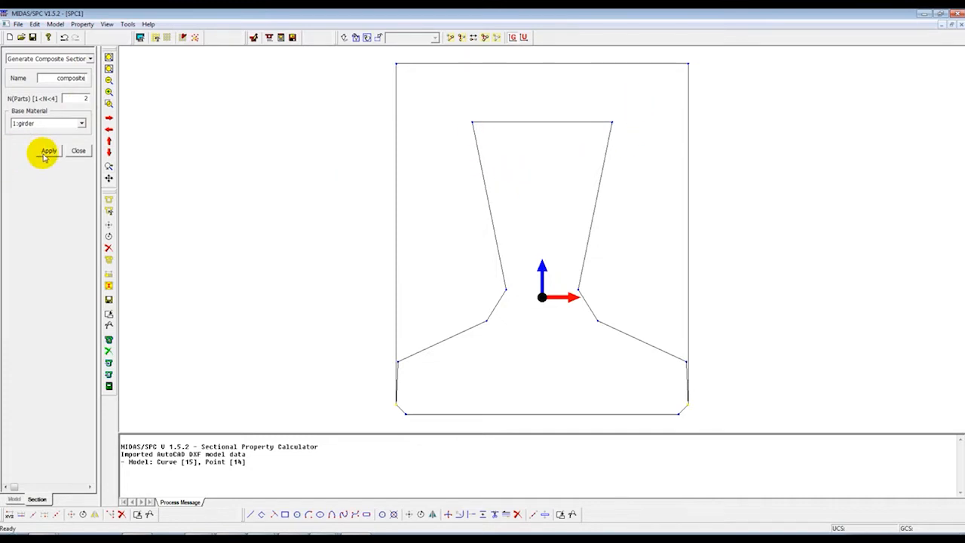
pyautogui.click(47, 153)
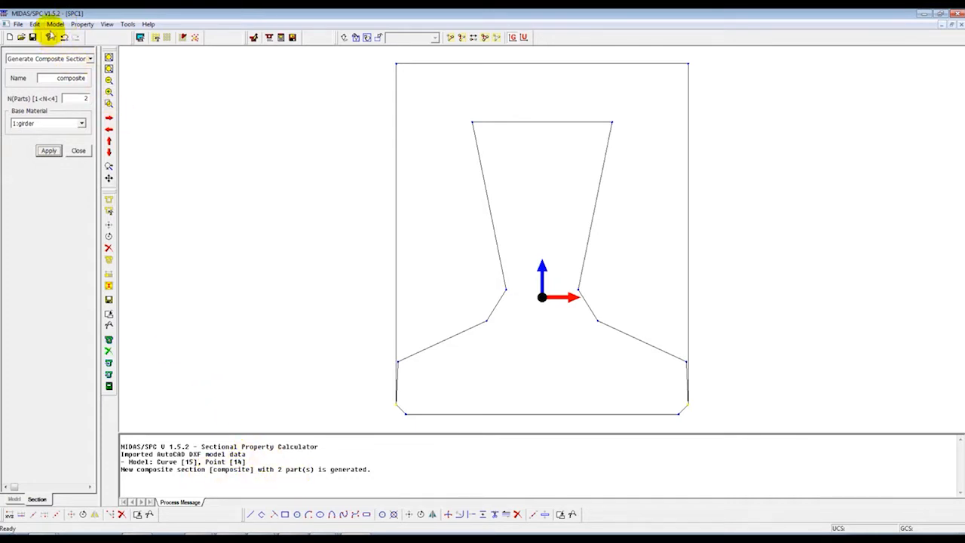
# - Add the inner girder outline to the composite section as plane part 1, named girder, with the girder material
pyautogui.click(48, 58)
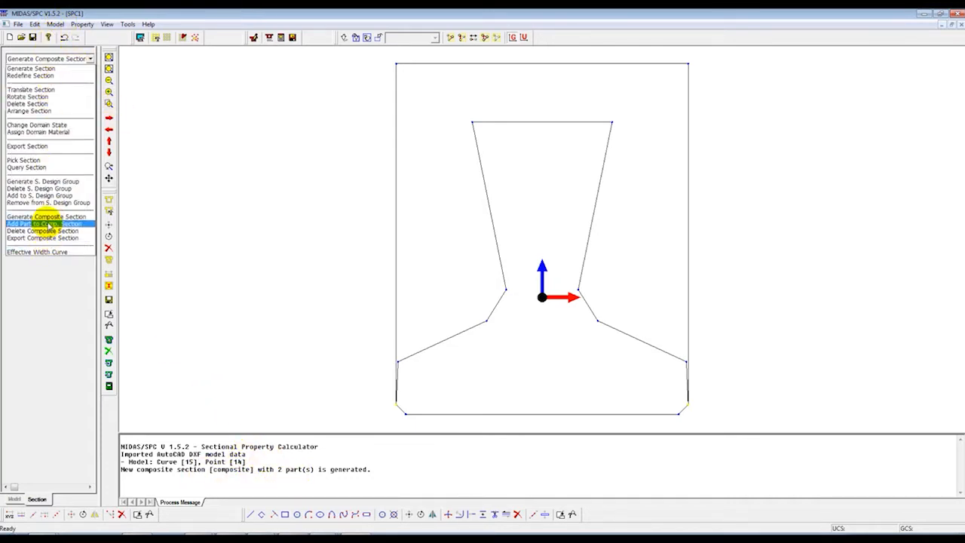
pyautogui.click(49, 223)
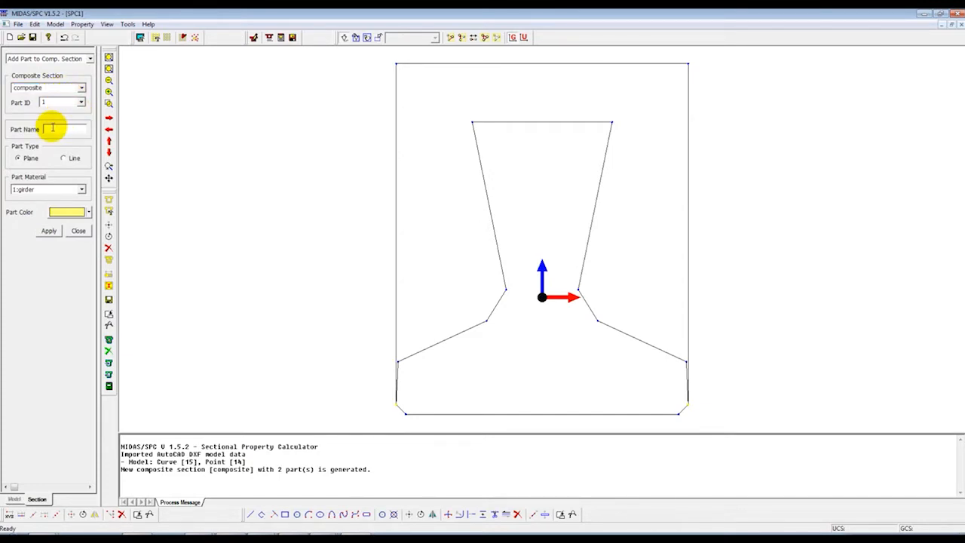
pyautogui.click(54, 128)
pyautogui.write('girder')
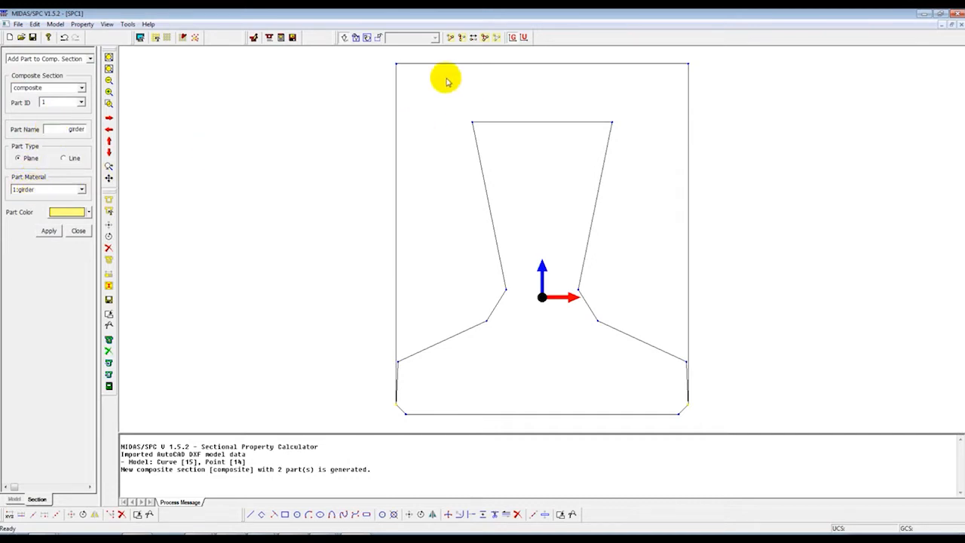
pyautogui.moveTo(374, 52)
pyautogui.mouseDown()
pyautogui.moveTo(653, 267)
pyautogui.moveTo(685, 371)
pyautogui.moveTo(721, 428)
pyautogui.mouseUp()
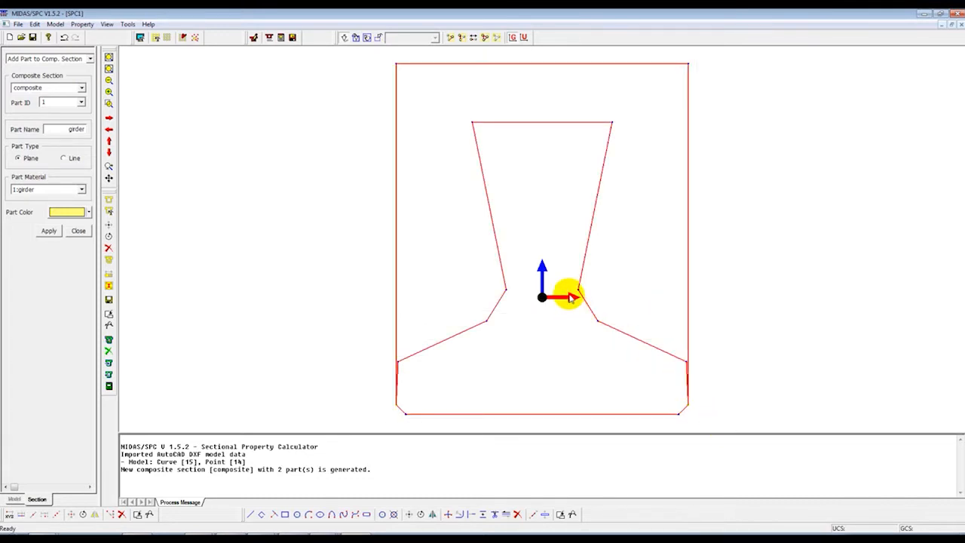
pyautogui.click(396, 126)
pyautogui.click(474, 66)
pyautogui.click(688, 89)
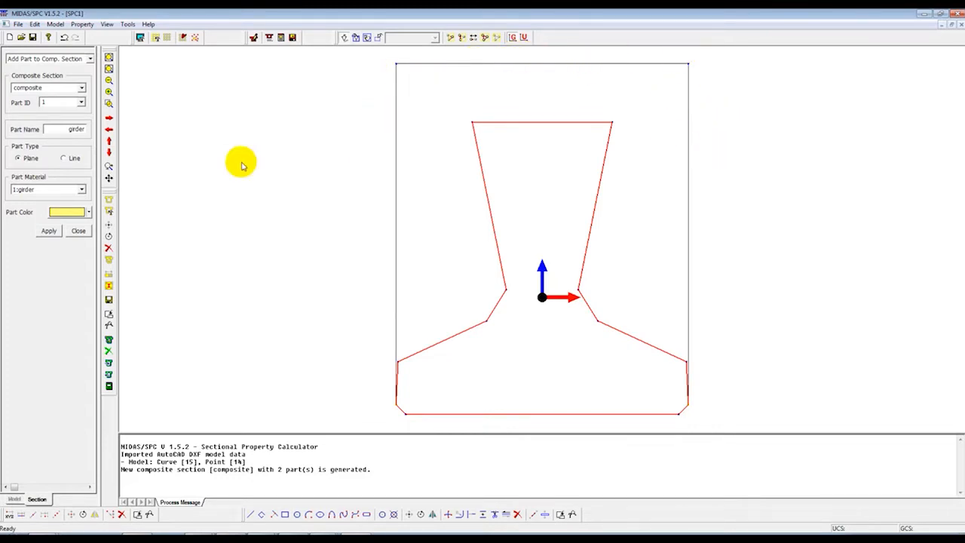
pyautogui.click(47, 233)
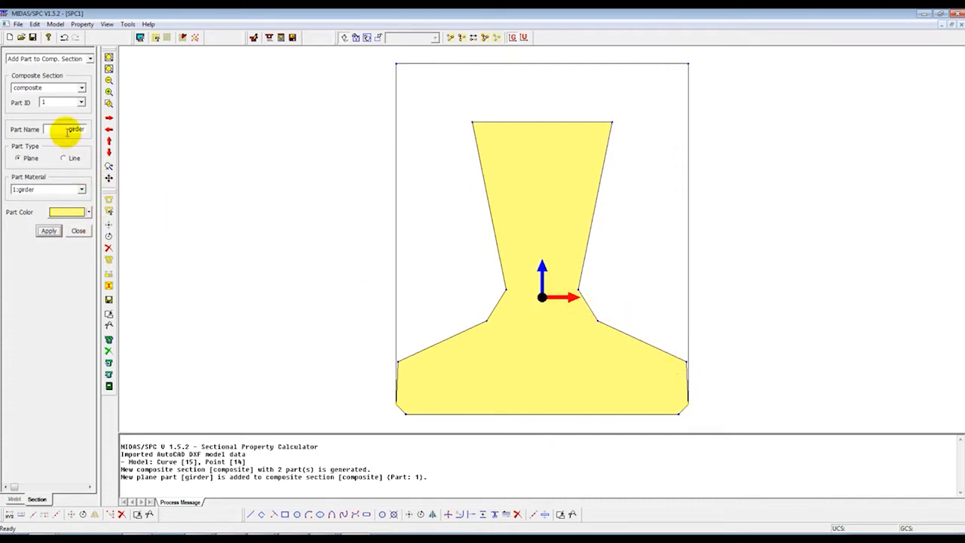
# - Add the region around the girder, excluding its bottom edges, to the composite section as purple plane part 2, named slab, with the infill slab material
pyautogui.moveTo(68, 129); pyautogui.dragTo(110, 130)
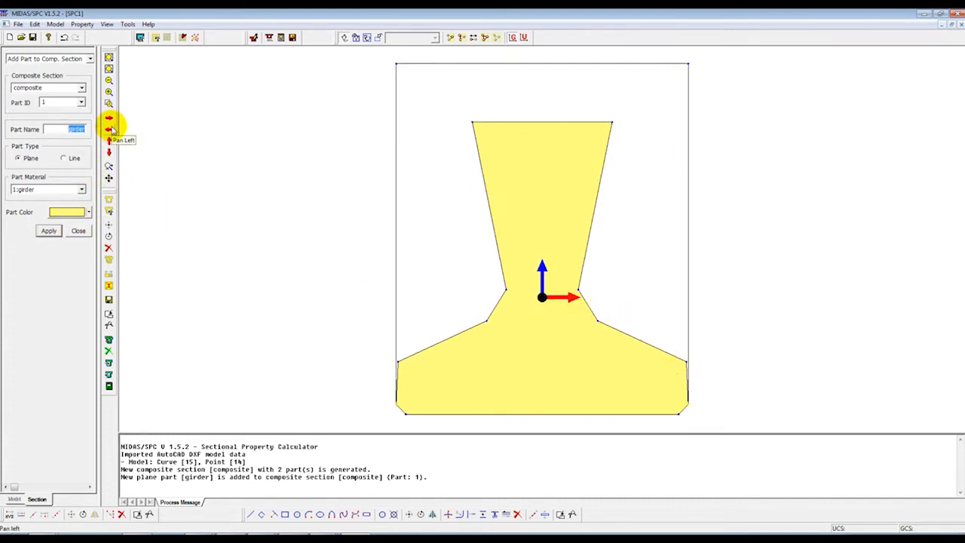
pyautogui.doubleClick(65, 101)
pyautogui.click(81, 102)
pyautogui.click(59, 121)
pyautogui.click(64, 194)
pyautogui.click(39, 205)
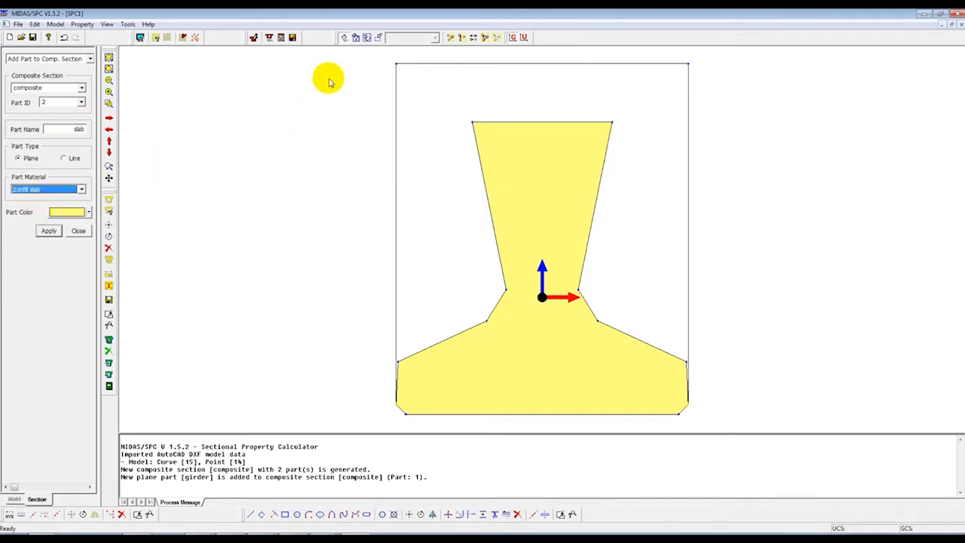
pyautogui.moveTo(355, 56); pyautogui.dragTo(756, 424)
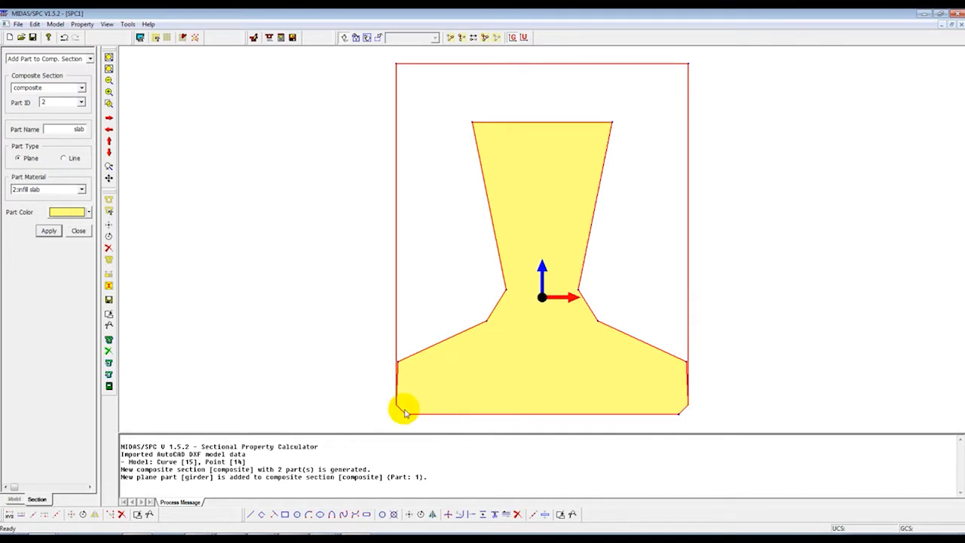
pyautogui.click(434, 414)
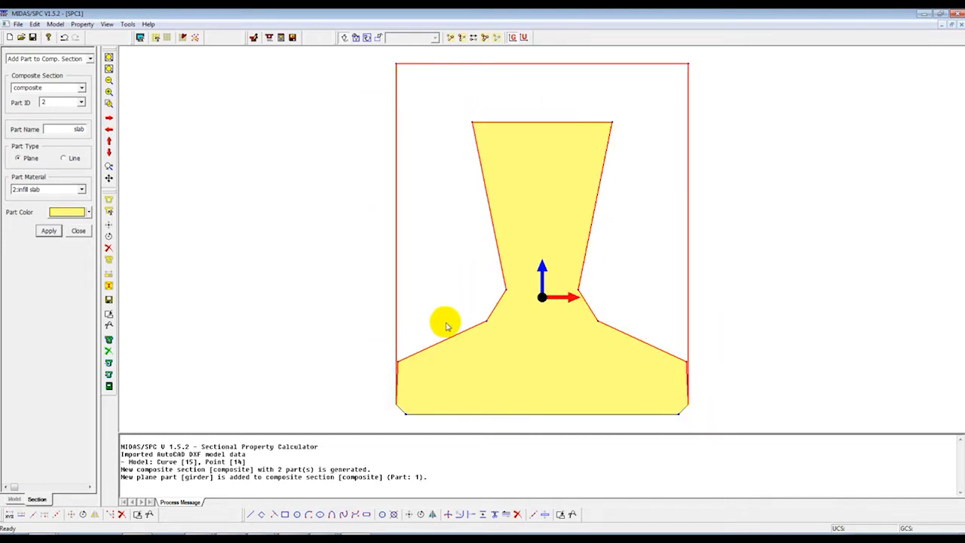
pyautogui.click(68, 214)
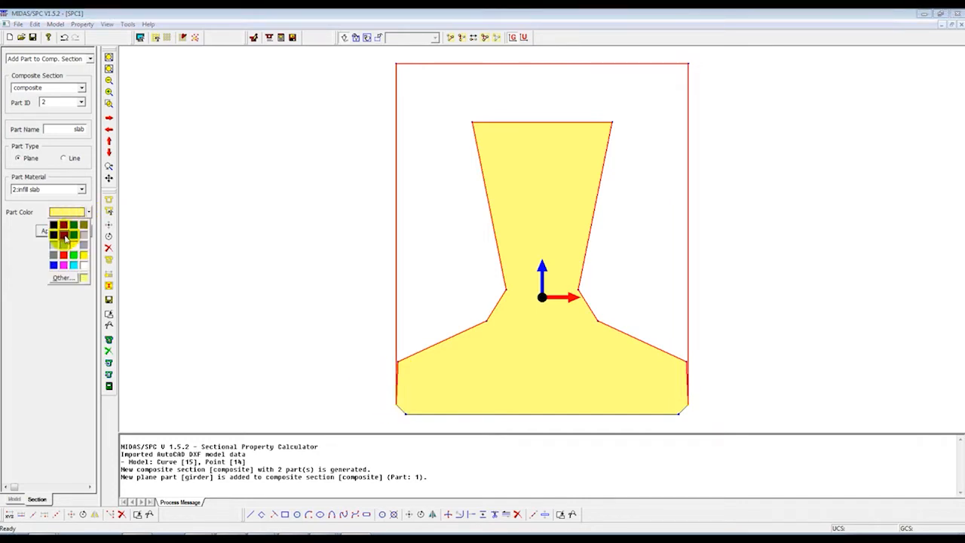
pyautogui.click(65, 236)
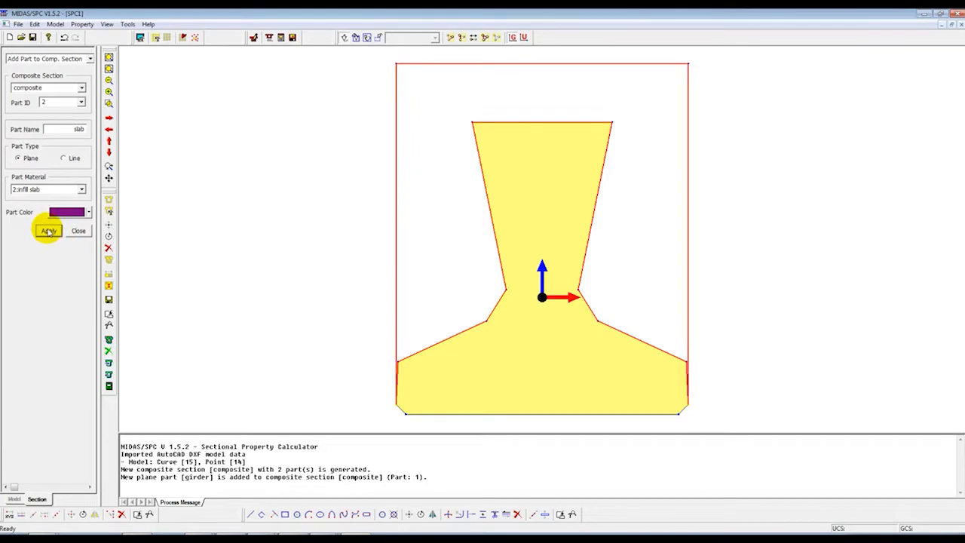
pyautogui.click(48, 231)
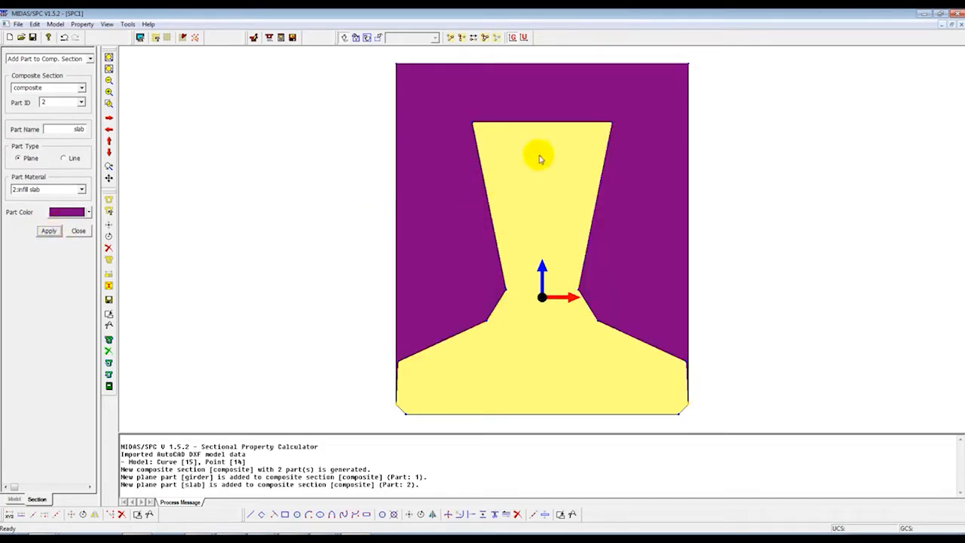
# - Calculate the composite section's properties with a mesh size of 0.1
pyautogui.click(78, 24)
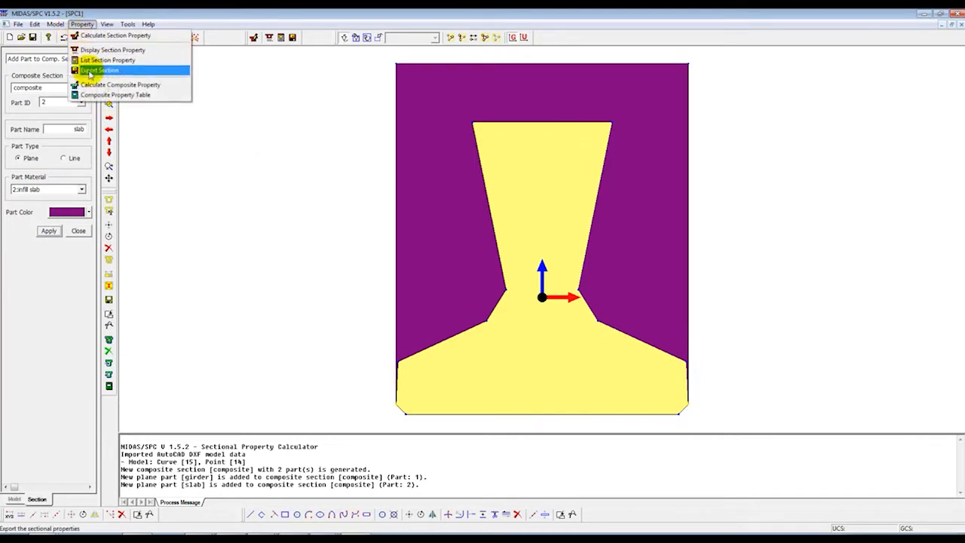
pyautogui.click(92, 85)
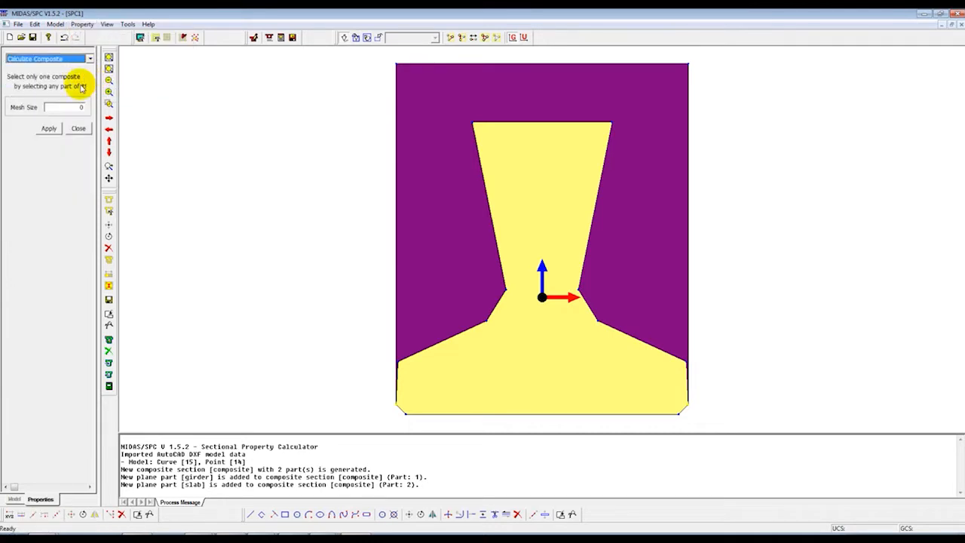
pyautogui.doubleClick(83, 108)
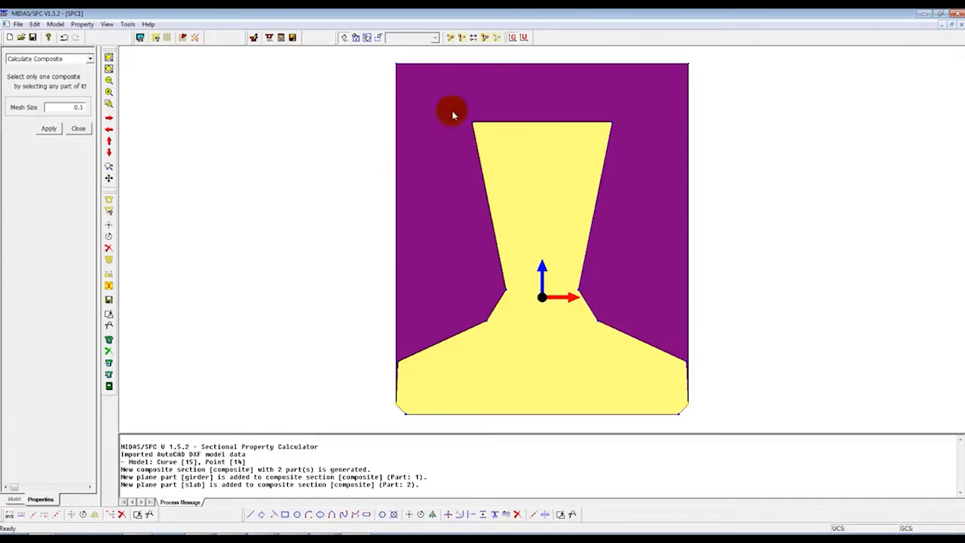
pyautogui.click(537, 141)
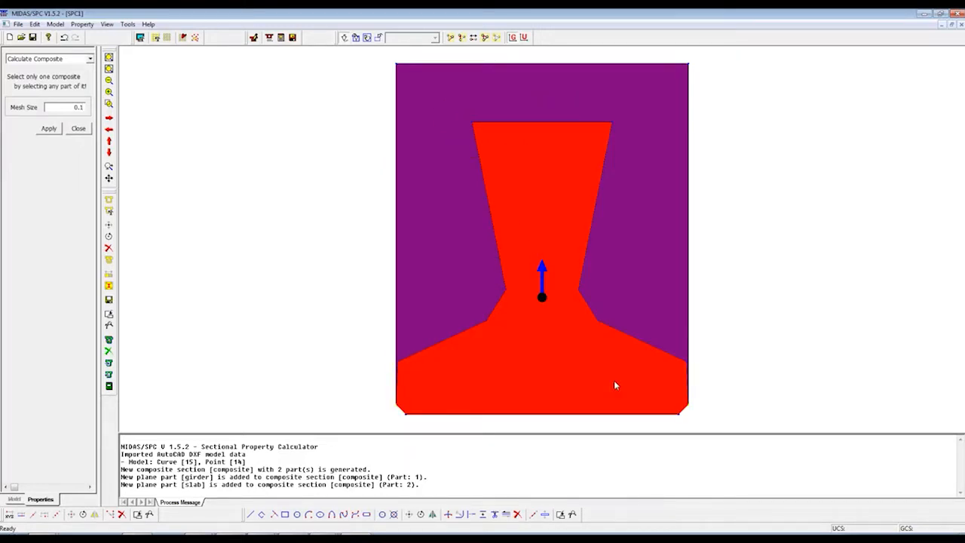
pyautogui.click(47, 128)
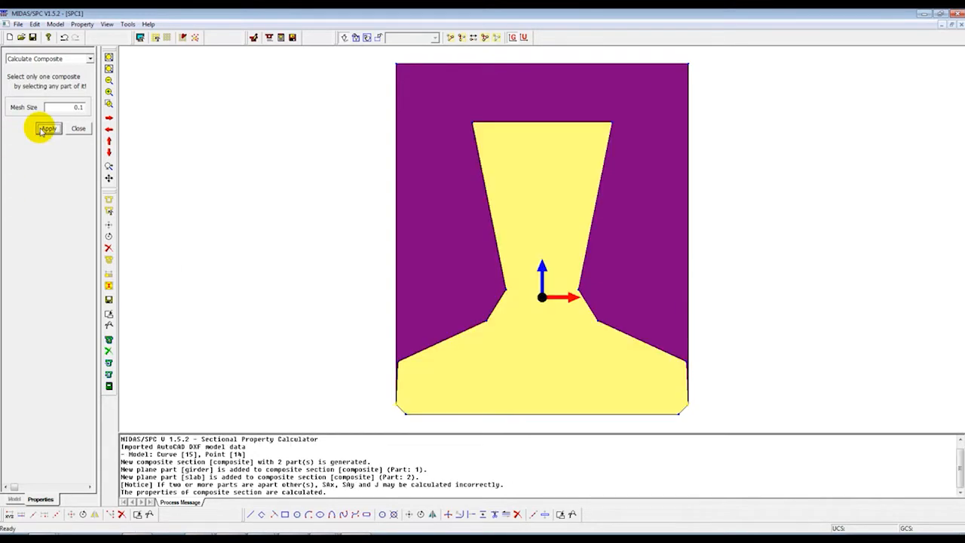
pyautogui.click(77, 129)
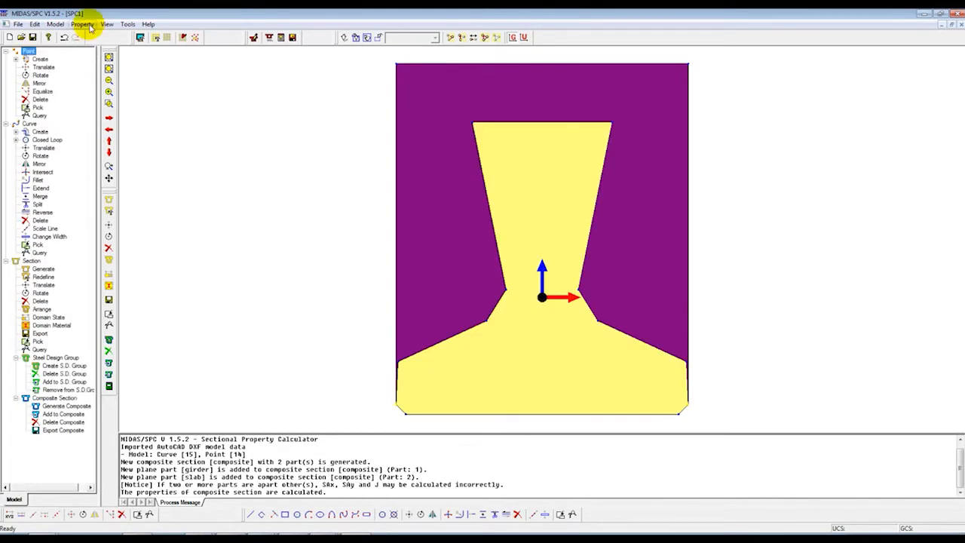
# - Review the composite section property table for the girder, the slab and the combined girder + slab
pyautogui.click(83, 24)
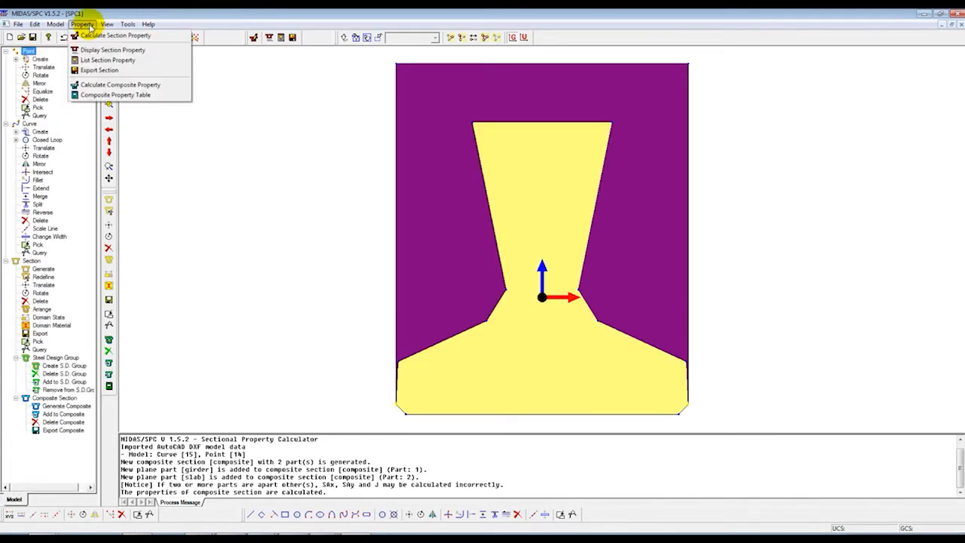
pyautogui.click(105, 95)
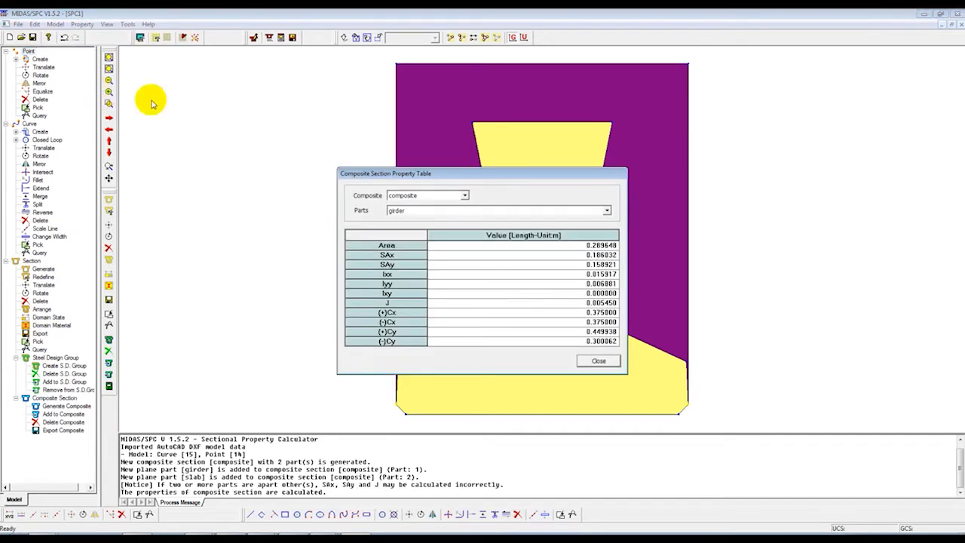
pyautogui.moveTo(415, 167); pyautogui.dragTo(214, 74)
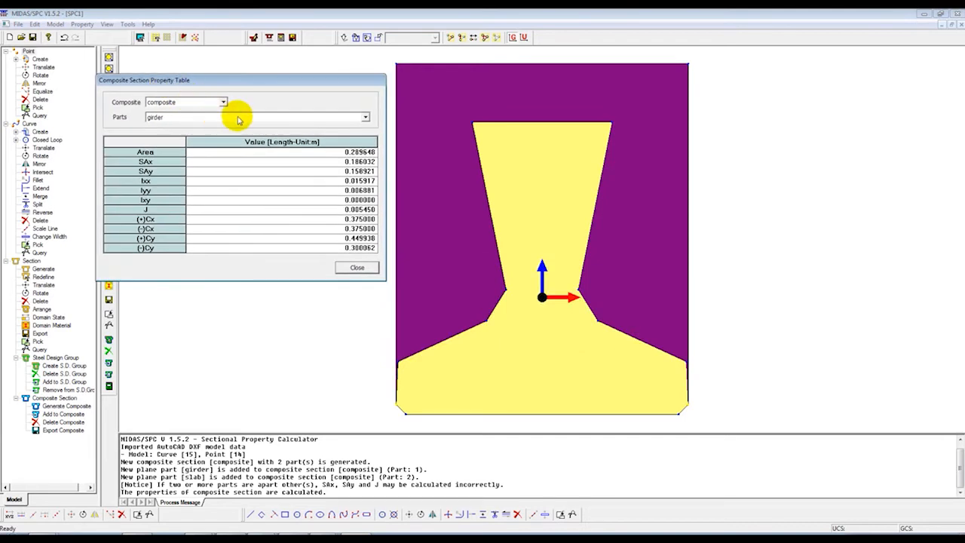
pyautogui.click(223, 116)
pyautogui.click(220, 134)
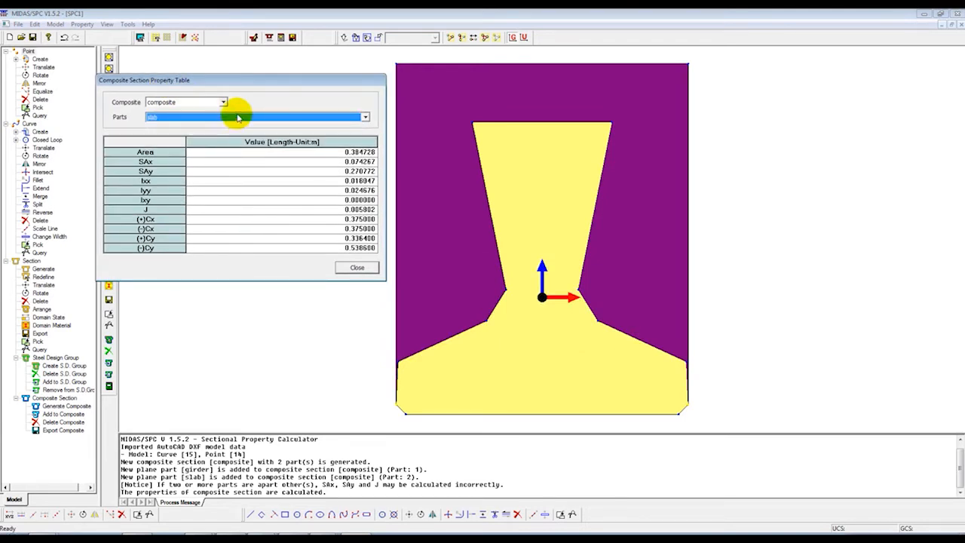
pyautogui.click(234, 118)
pyautogui.click(219, 143)
pyautogui.click(220, 119)
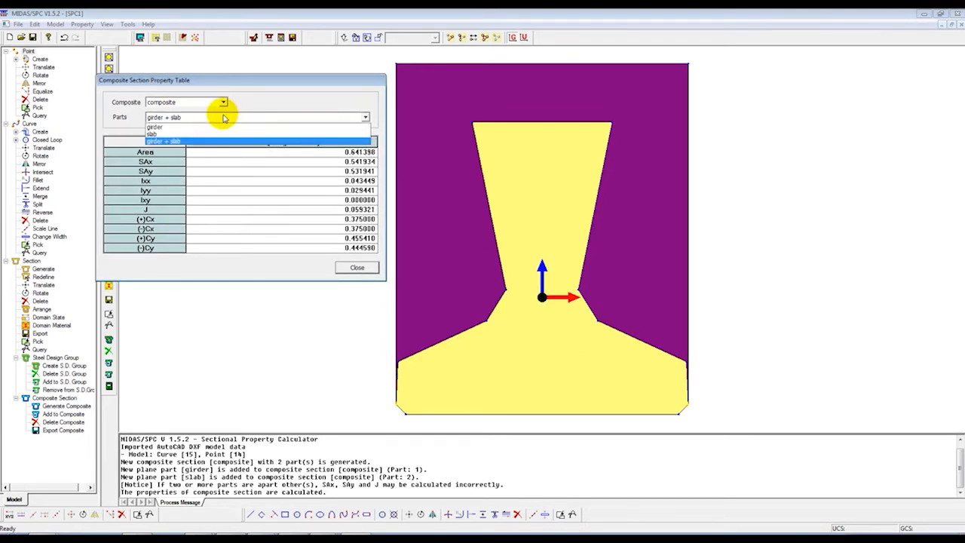
pyautogui.click(175, 134)
pyautogui.click(356, 152)
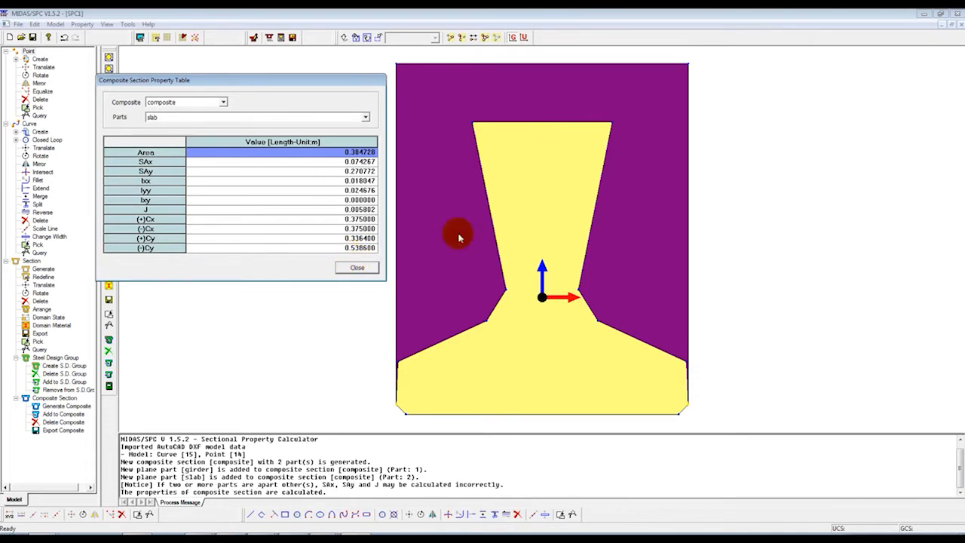
pyautogui.click(357, 269)
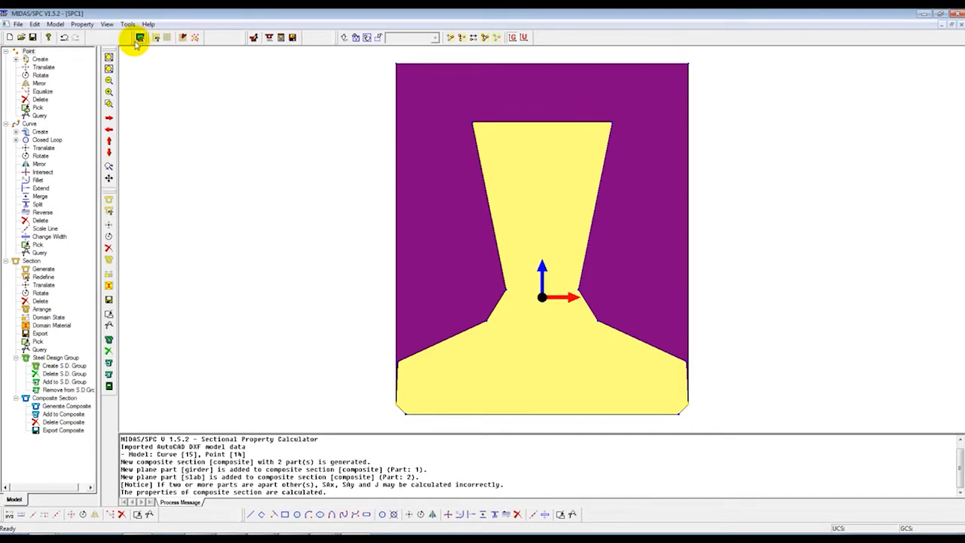
# - Export the composite section as TY8 composite.sec in the Precast Infill Deck Bridge folder, replacing the existing file
pyautogui.click(58, 24)
pyautogui.moveTo(67, 59)
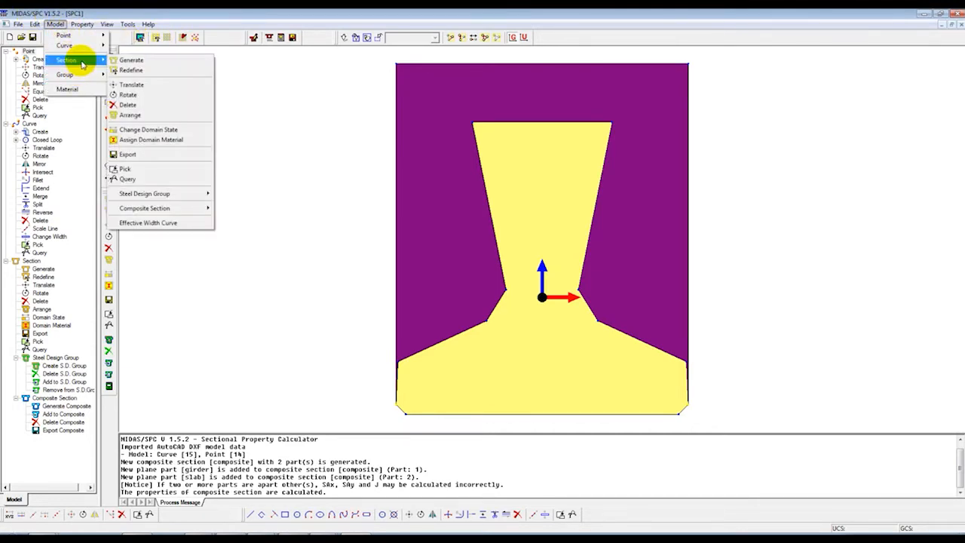
pyautogui.moveTo(139, 208)
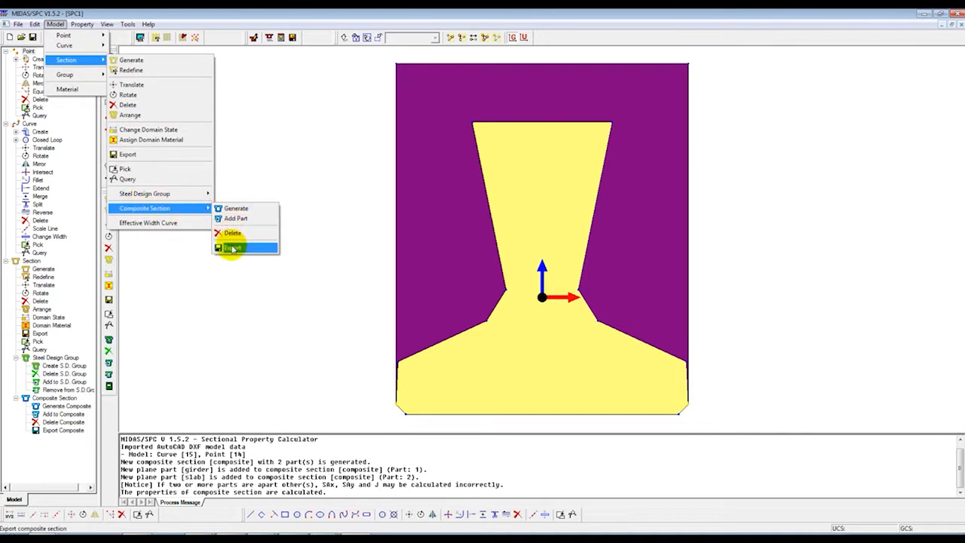
pyautogui.click(230, 243)
pyautogui.click(82, 126)
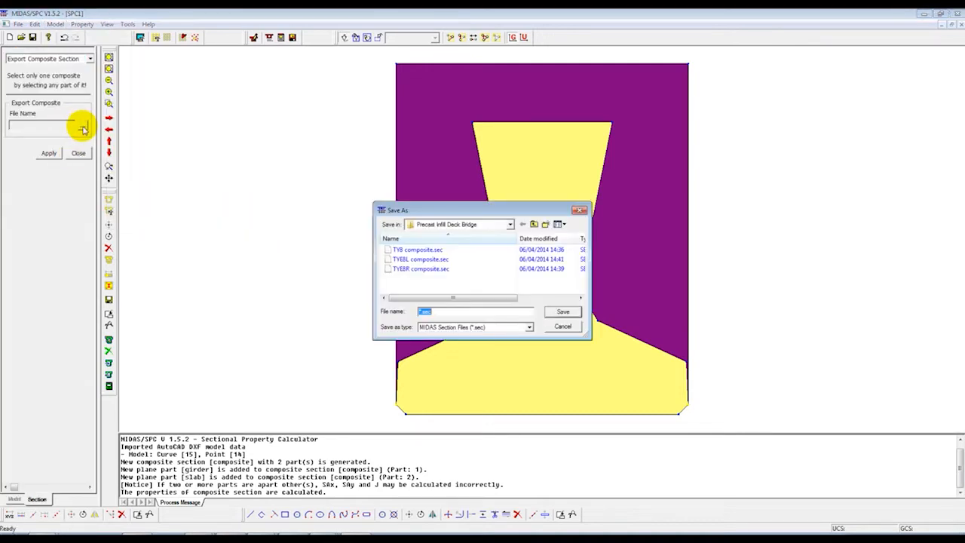
pyautogui.click(413, 251)
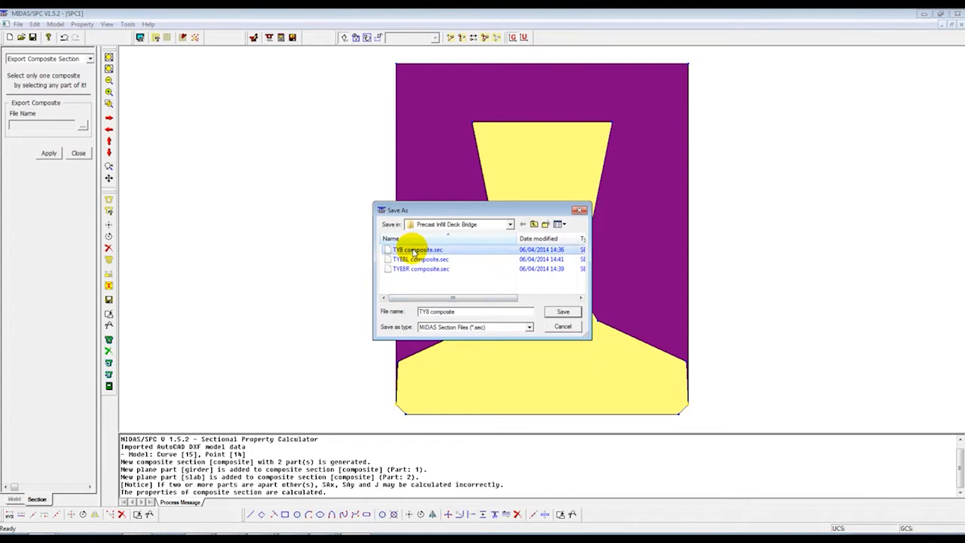
pyautogui.click(569, 316)
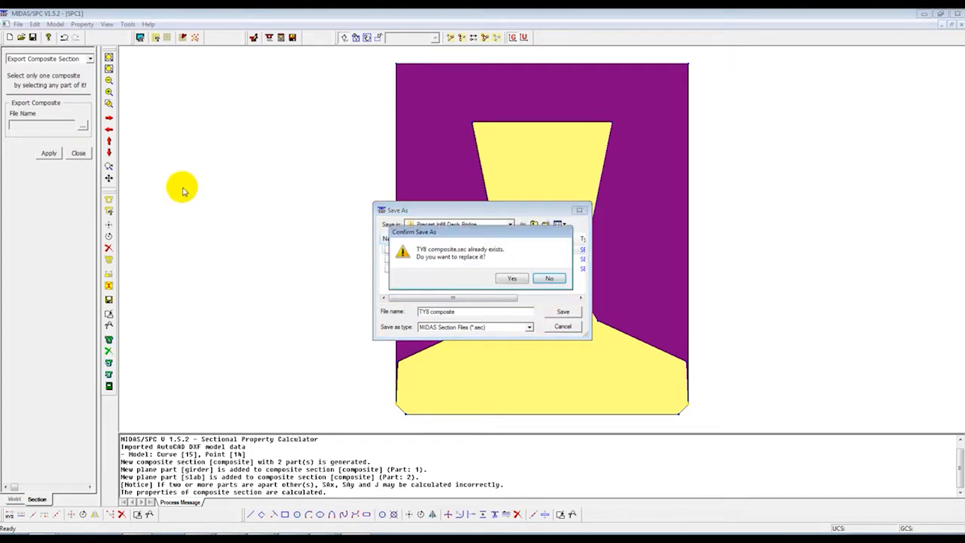
pyautogui.click(499, 274)
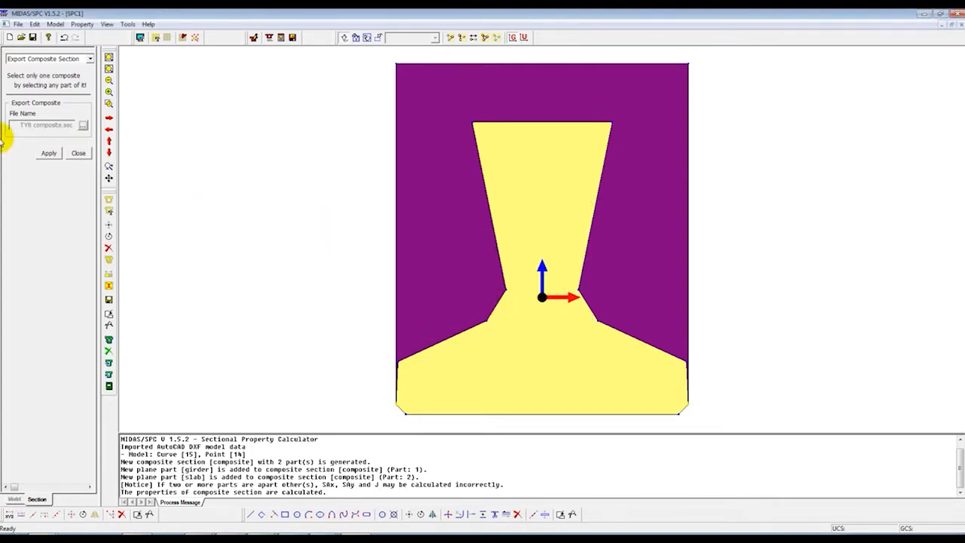
pyautogui.click(509, 174)
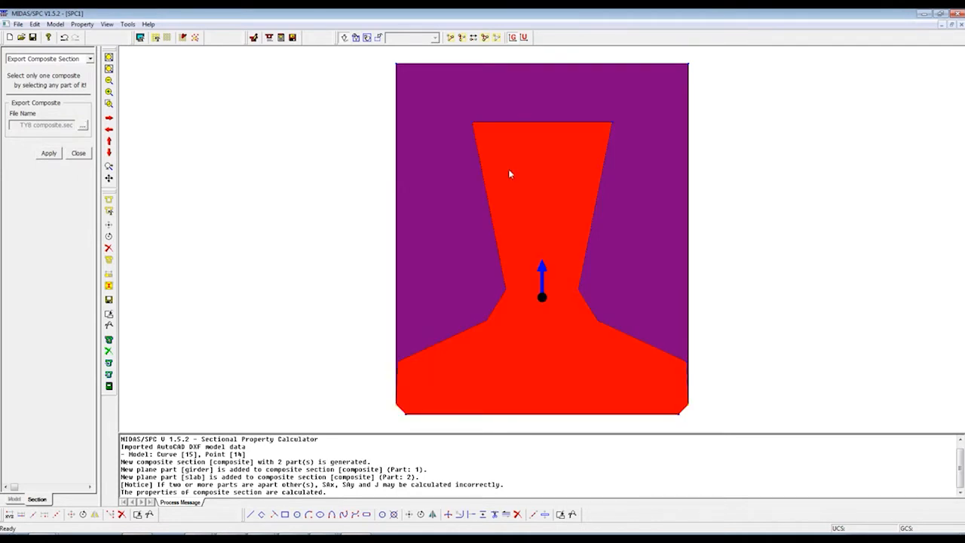
pyautogui.click(48, 153)
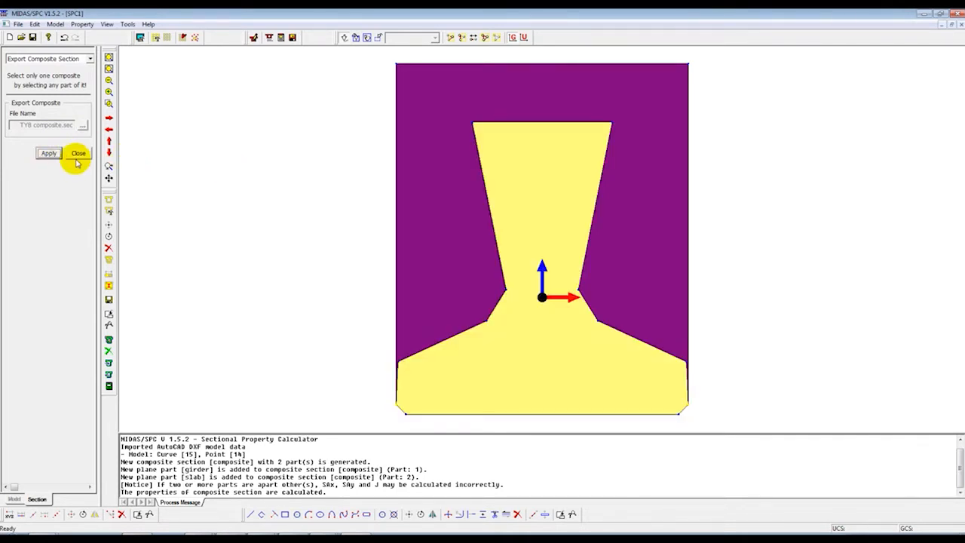
pyautogui.click(79, 154)
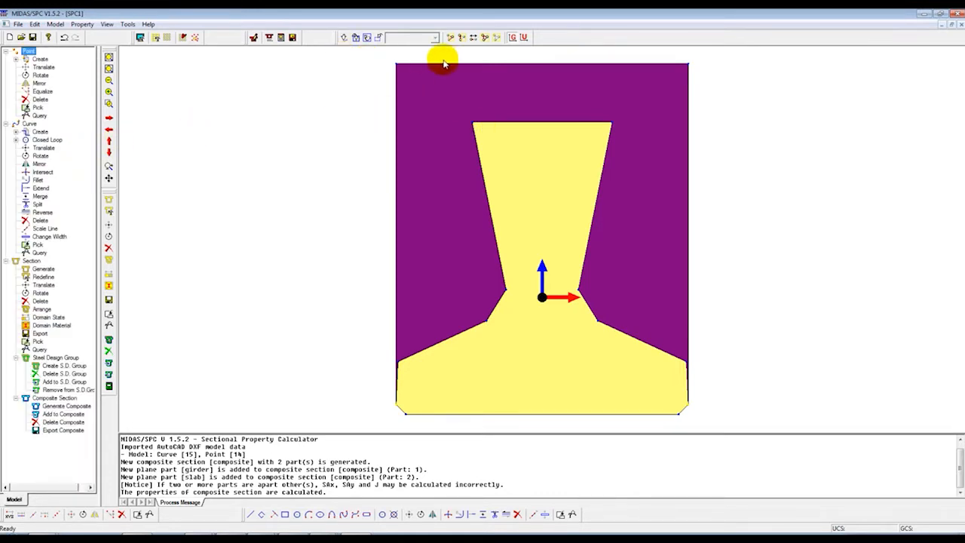
pyautogui.click(16, 24)
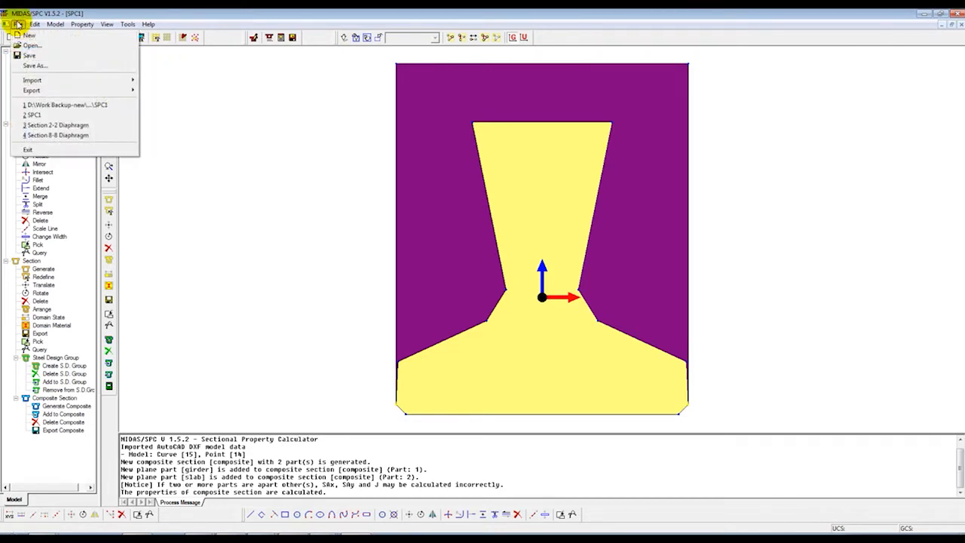
pyautogui.click(16, 24)
pyautogui.click(17, 25)
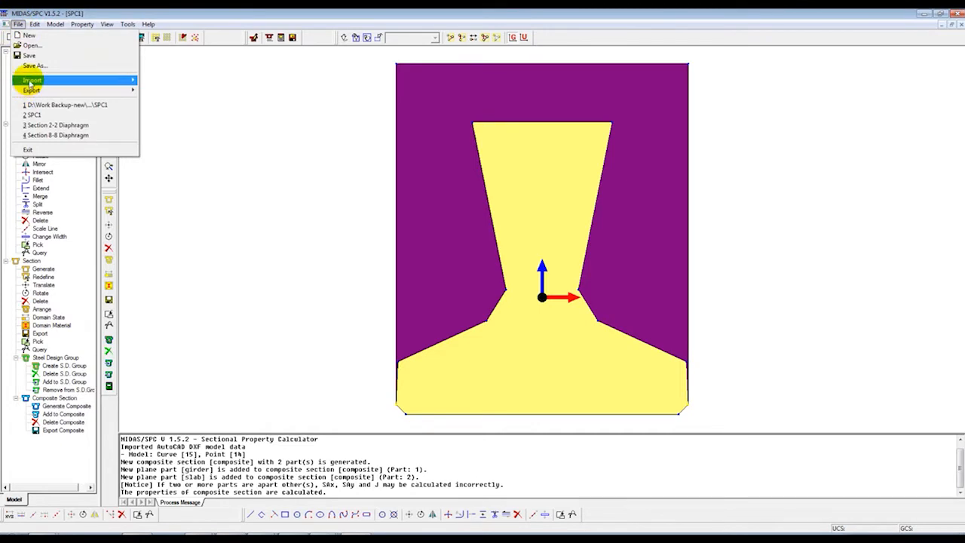
pyautogui.moveTo(65, 80)
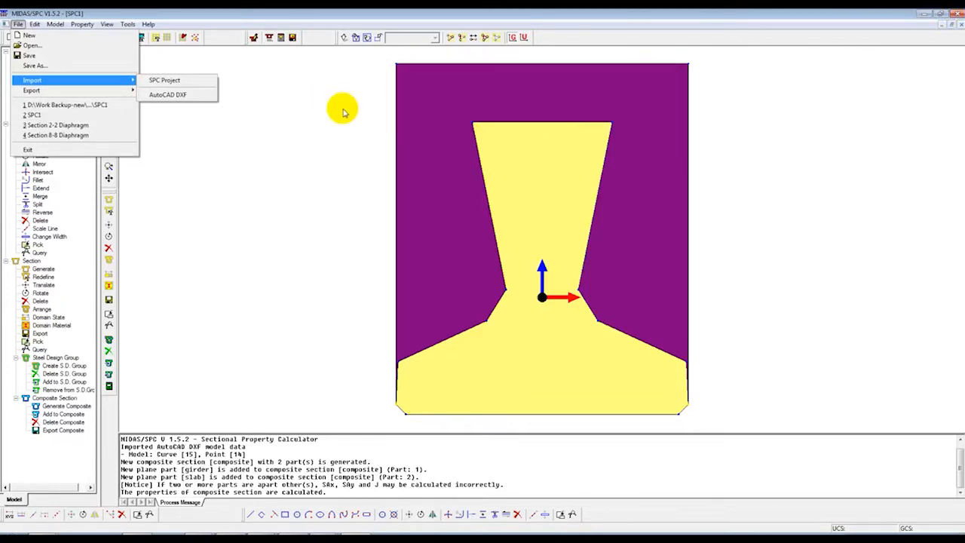
pyautogui.click(772, 84)
# - Close the Sectional Property Calculator without saving SPC1 and return to the property commands of the bridge model in Civil 2014
pyautogui.click(956, 13)
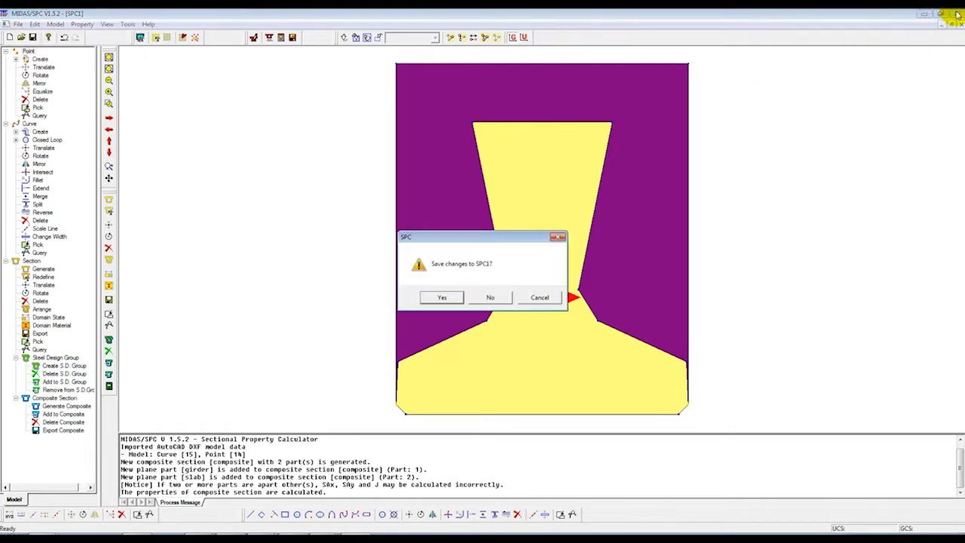
pyautogui.click(491, 294)
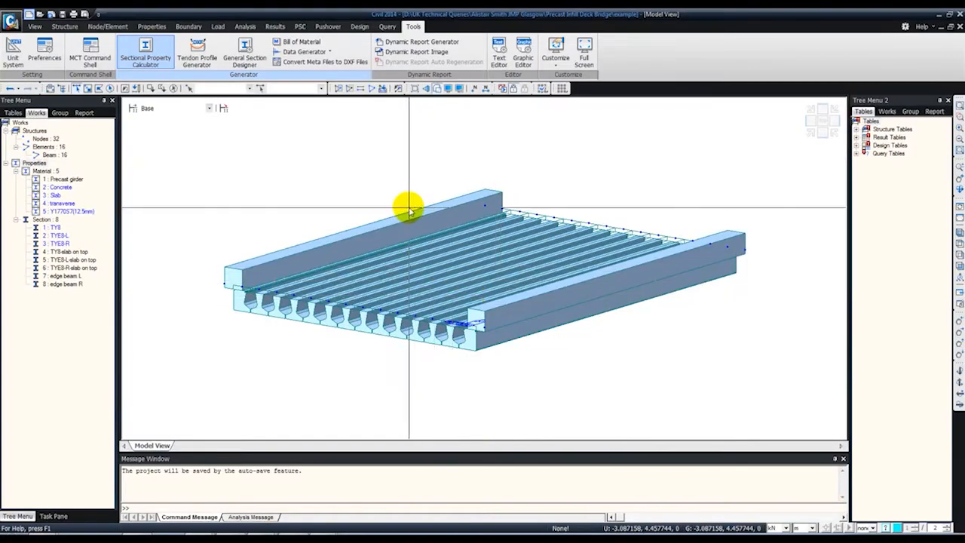
pyautogui.click(152, 27)
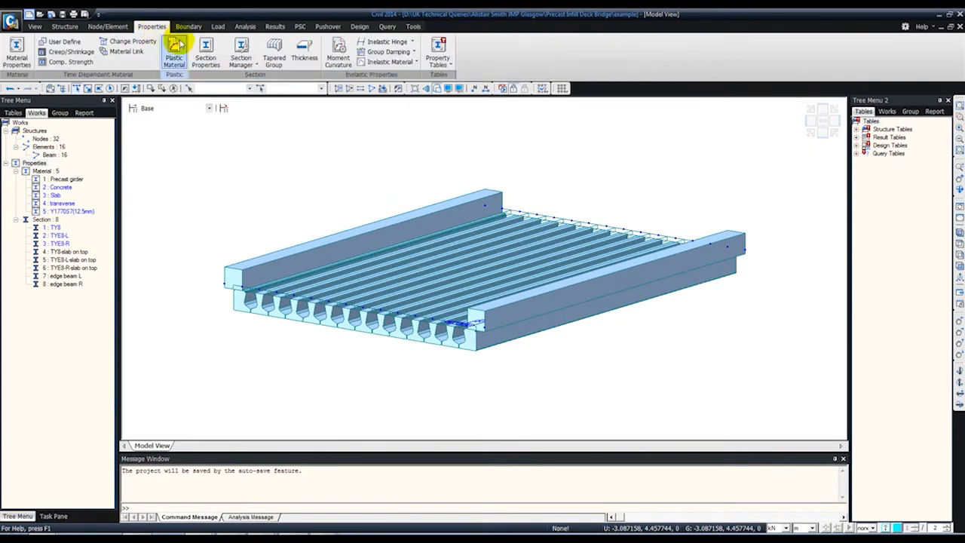
# - Start a new composite section of type Composite-General and import the slab section from TY8 composite.sec
pyautogui.click(206, 52)
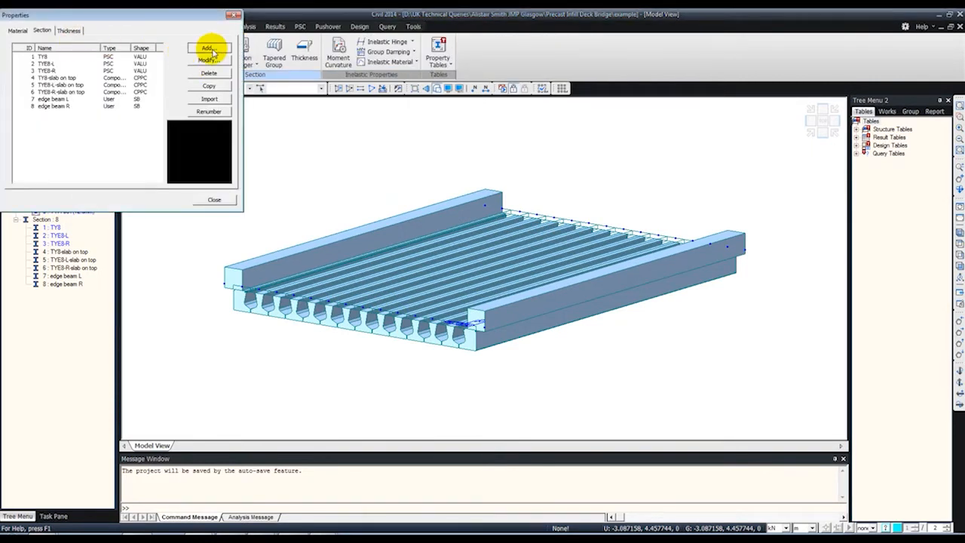
pyautogui.click(208, 48)
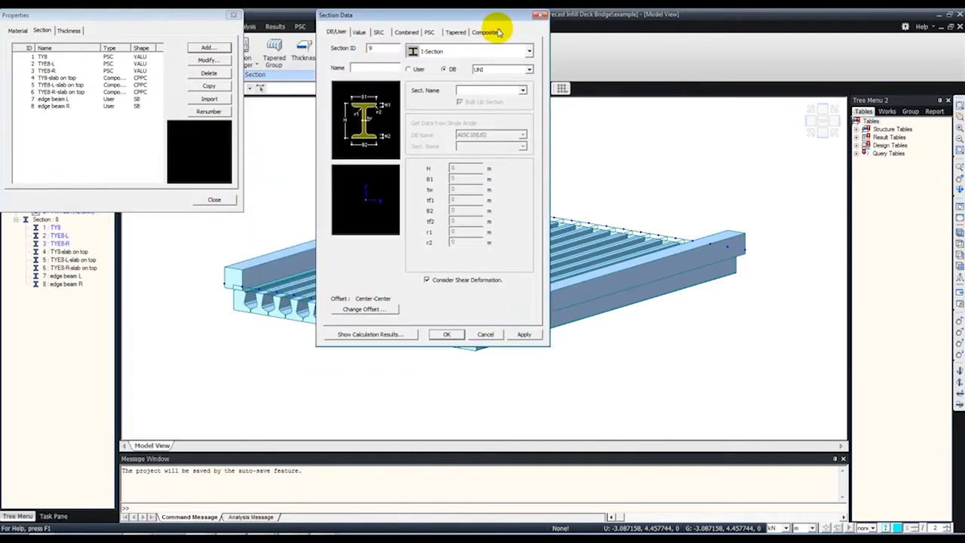
pyautogui.click(486, 32)
pyautogui.click(489, 70)
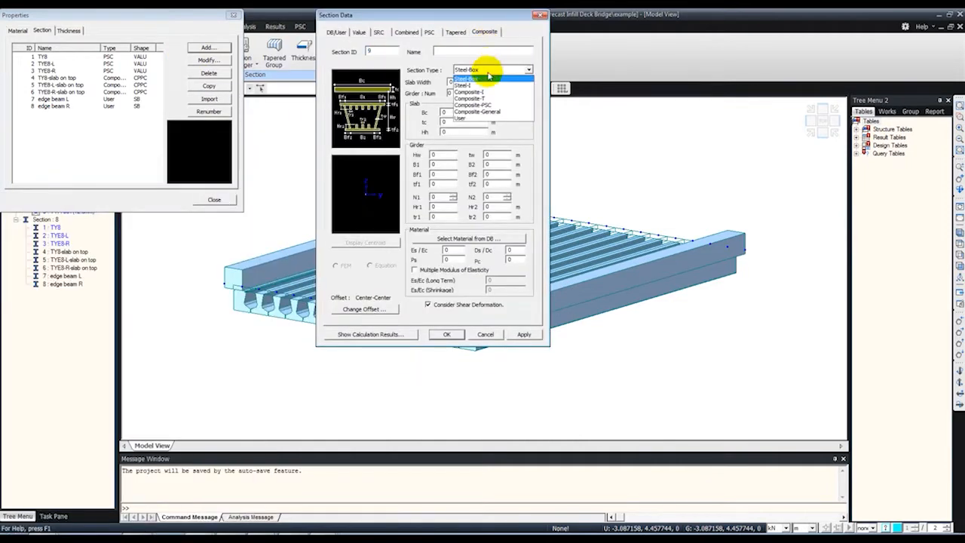
pyautogui.click(486, 109)
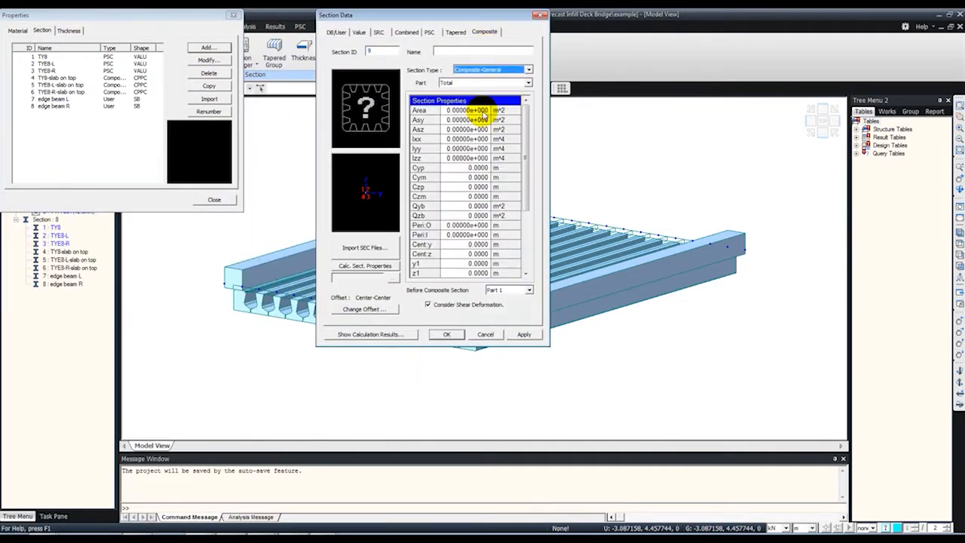
pyautogui.click(365, 247)
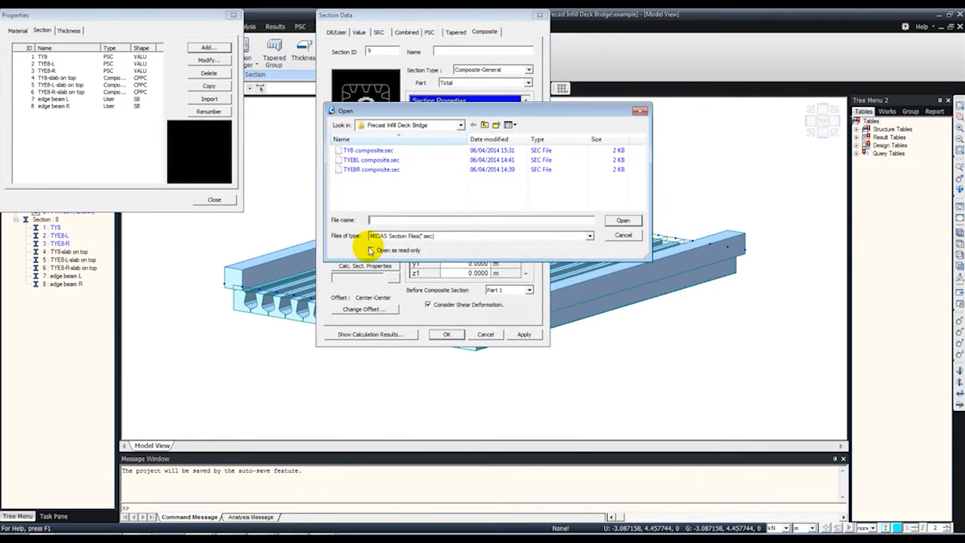
pyautogui.click(373, 150)
pyautogui.click(623, 220)
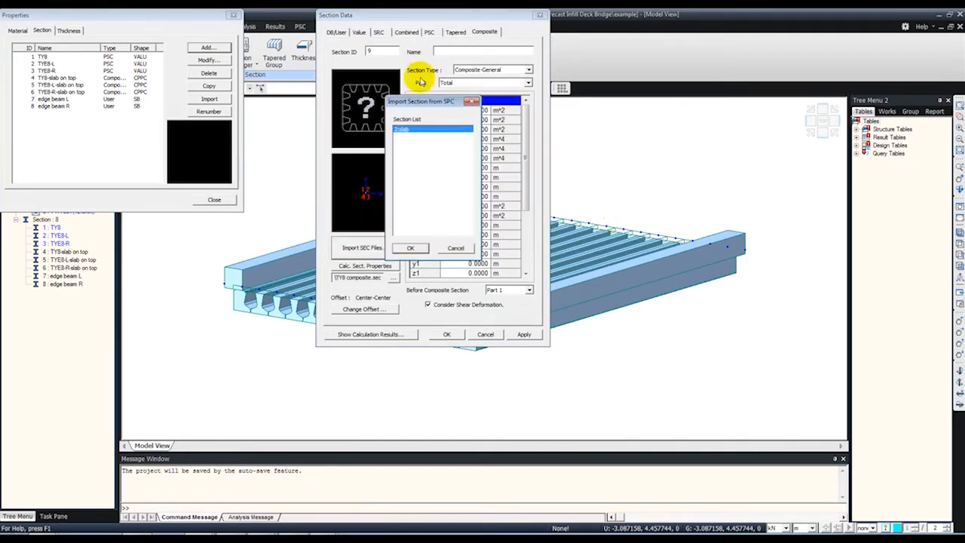
pyautogui.click(411, 242)
# - Name the new section TY8 infill and calculate its section properties
pyautogui.click(458, 50)
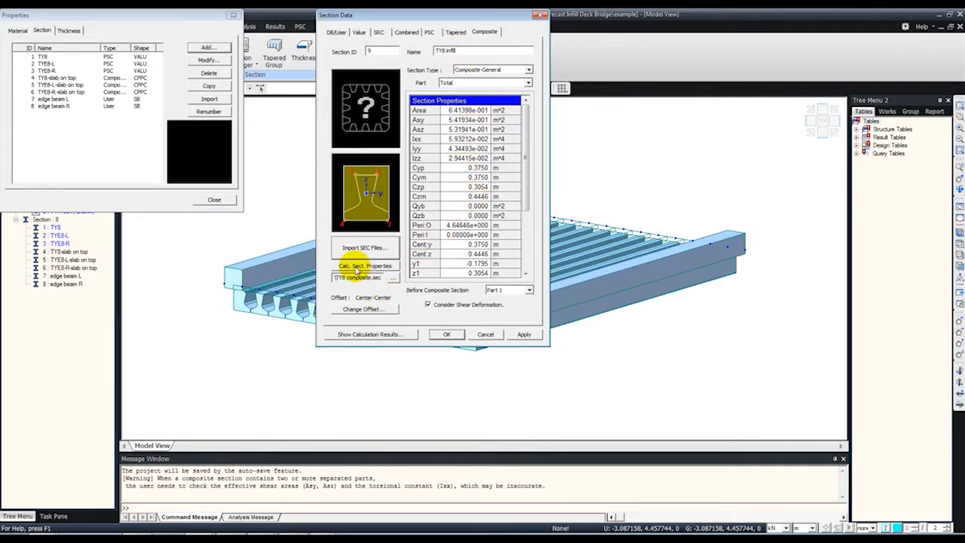
pyautogui.click(357, 267)
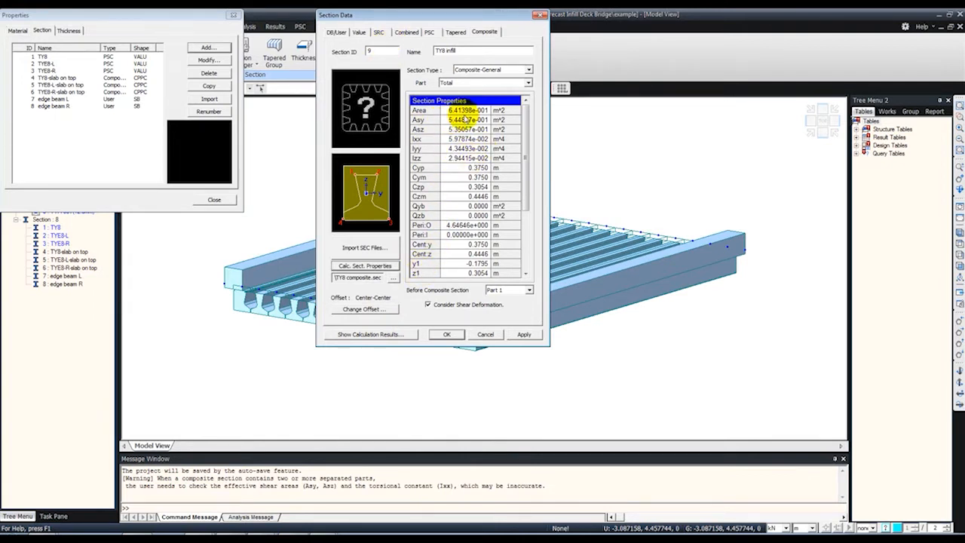
pyautogui.click(526, 333)
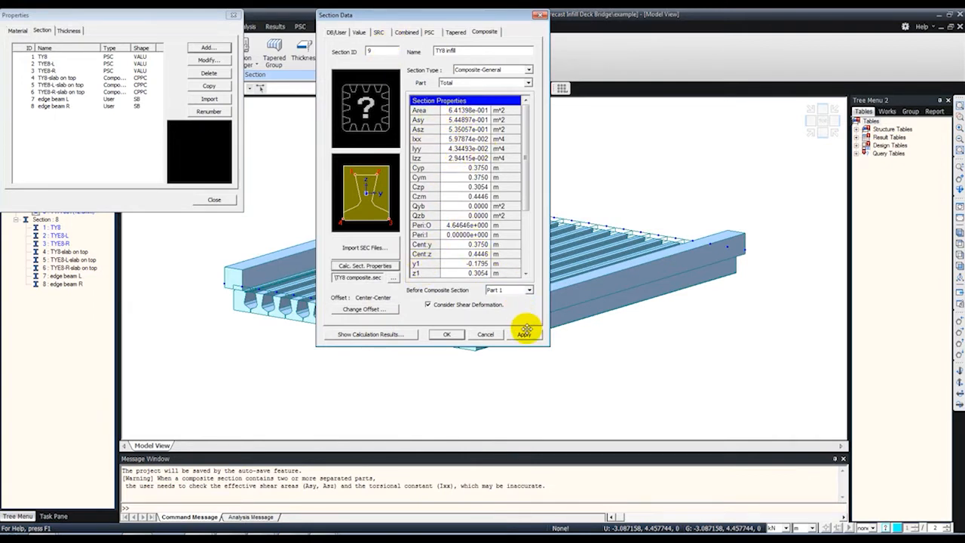
# - Set the TY8 infill section's offset to Center-Top and add the section to the model
pyautogui.click(364, 309)
pyautogui.click(376, 157)
pyautogui.click(371, 172)
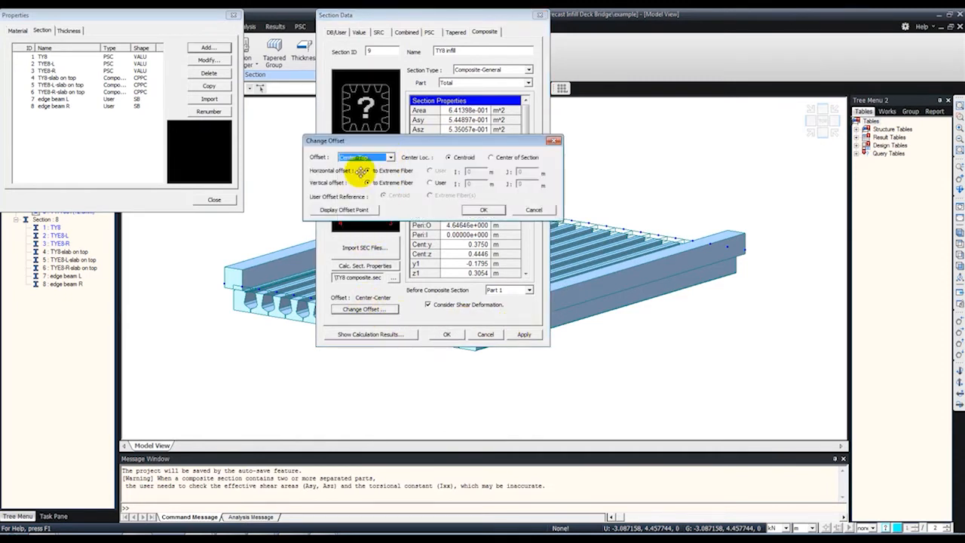
pyautogui.click(480, 209)
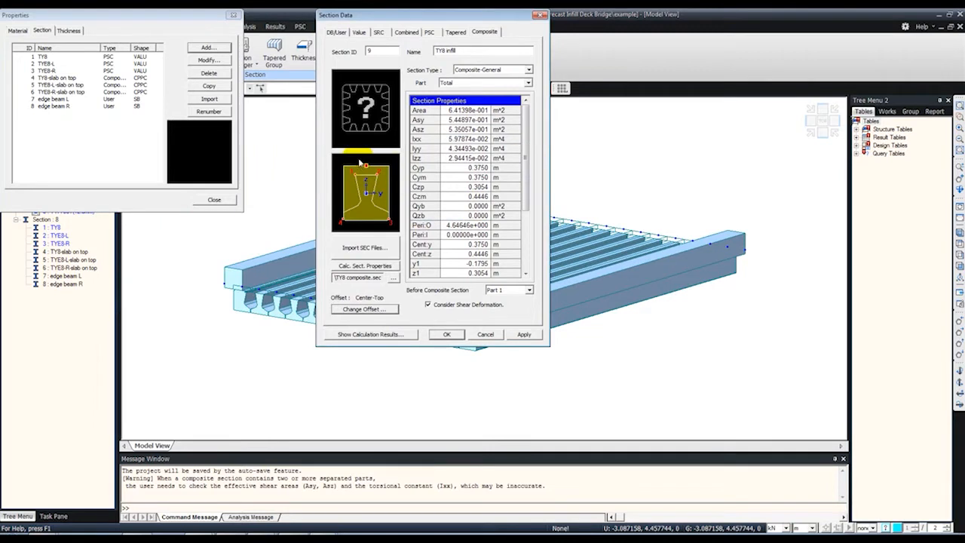
pyautogui.click(522, 335)
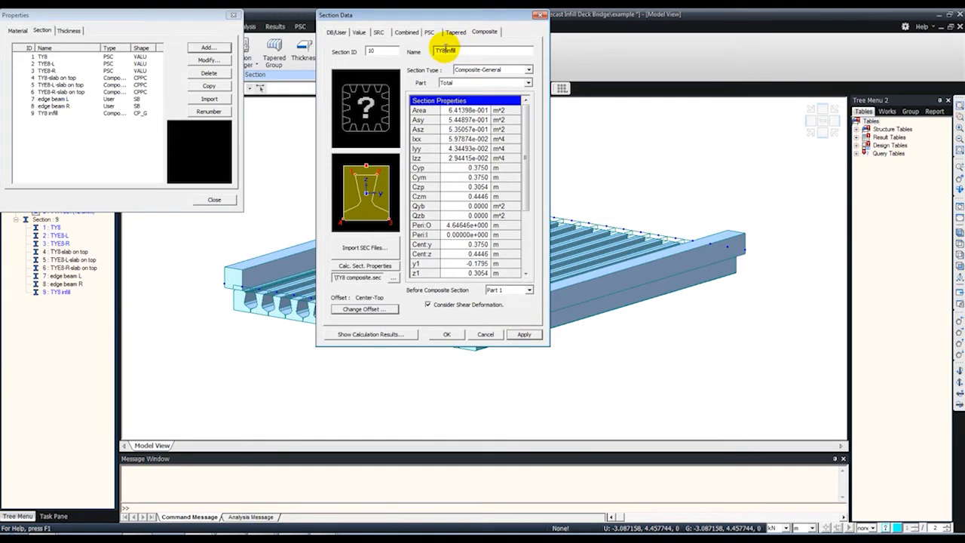
# - Add a TYE8-L infill section from TYE8L composite.sec with recalculated section properties
pyautogui.write('E8-L')
pyautogui.click(370, 244)
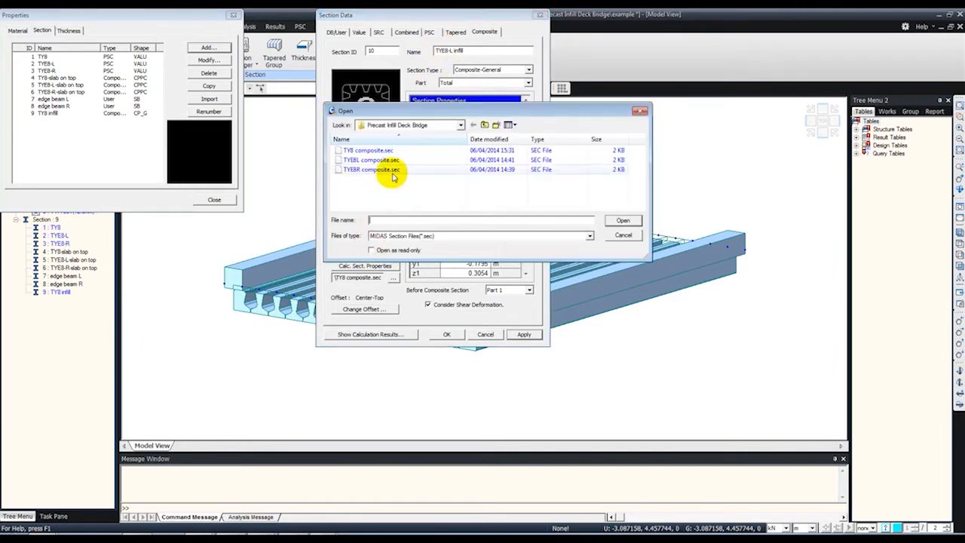
pyautogui.doubleClick(376, 161)
pyautogui.click(411, 248)
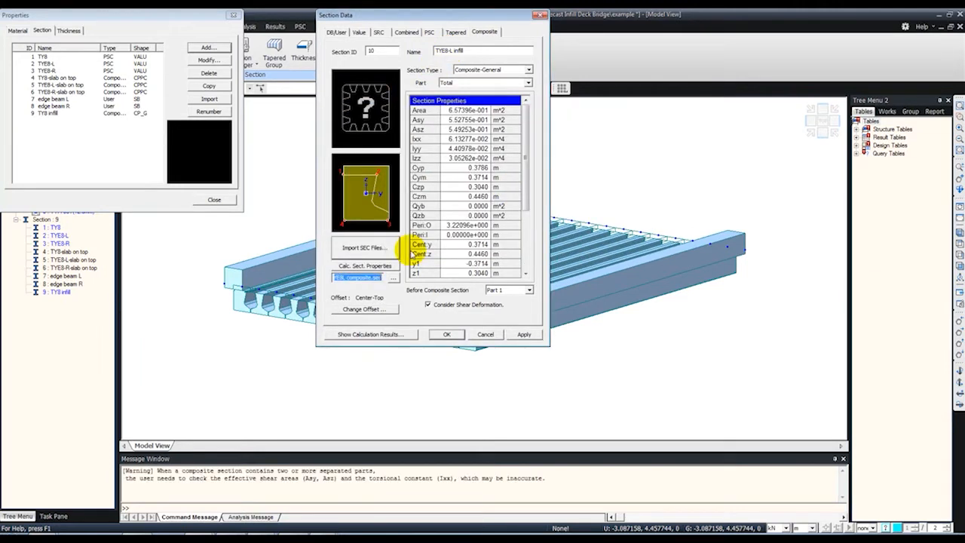
pyautogui.click(365, 266)
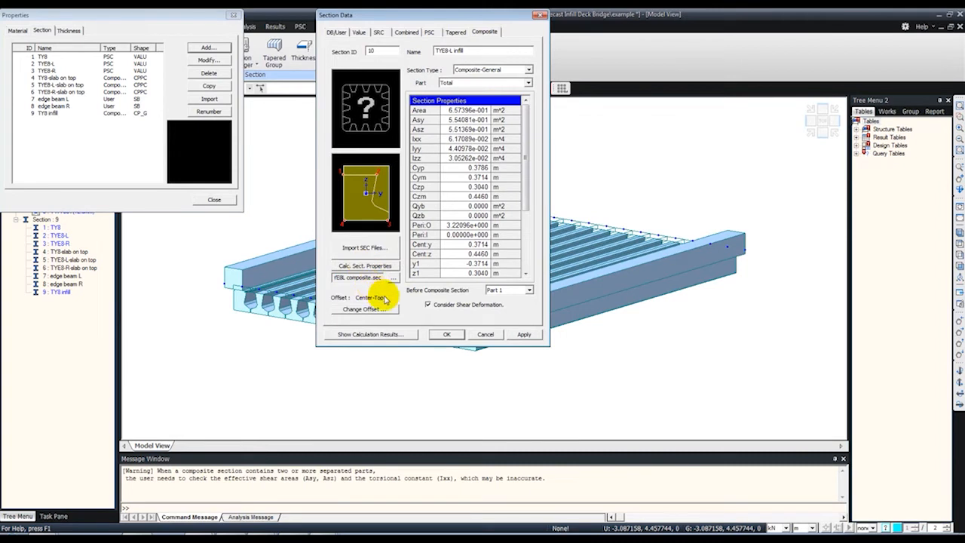
pyautogui.click(525, 336)
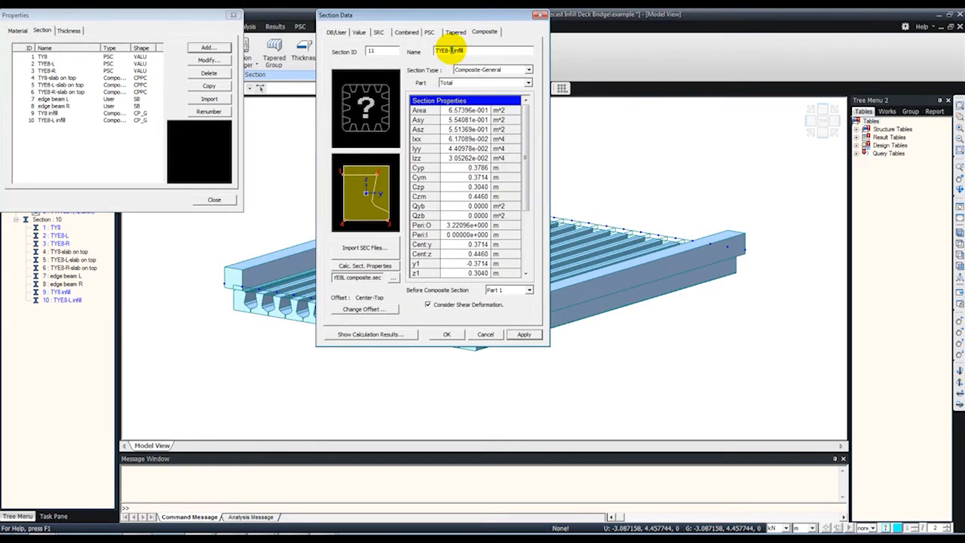
# - Add a TYE8-R infill section from TYE8R composite.sec with recalculated properties, and finish editing the section list
pyautogui.write('R')
pyautogui.click(364, 248)
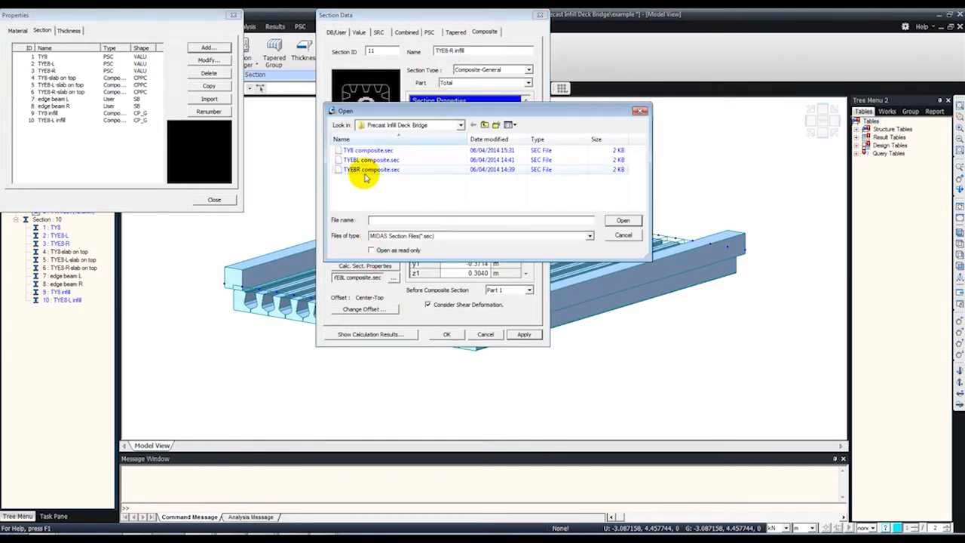
pyautogui.doubleClick(365, 172)
pyautogui.click(388, 247)
pyautogui.click(359, 268)
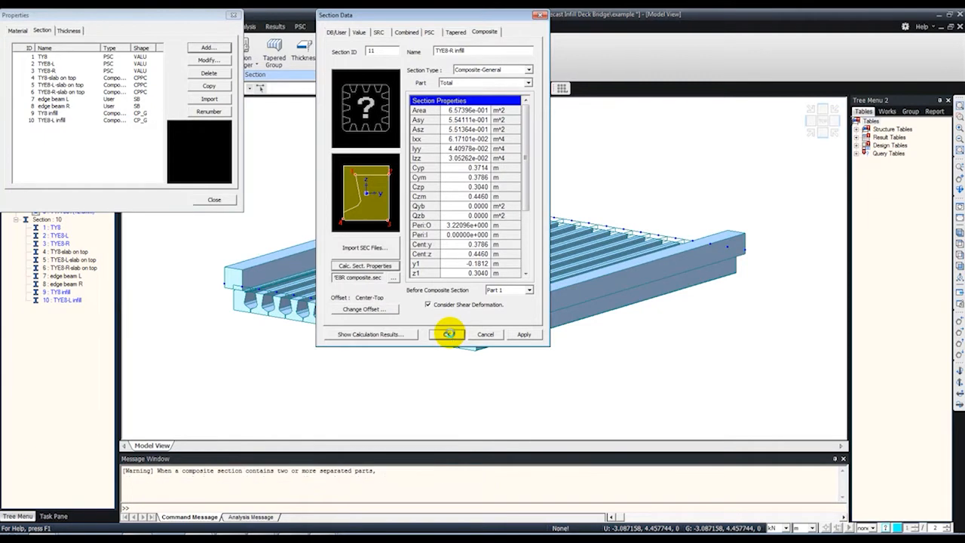
pyautogui.click(447, 334)
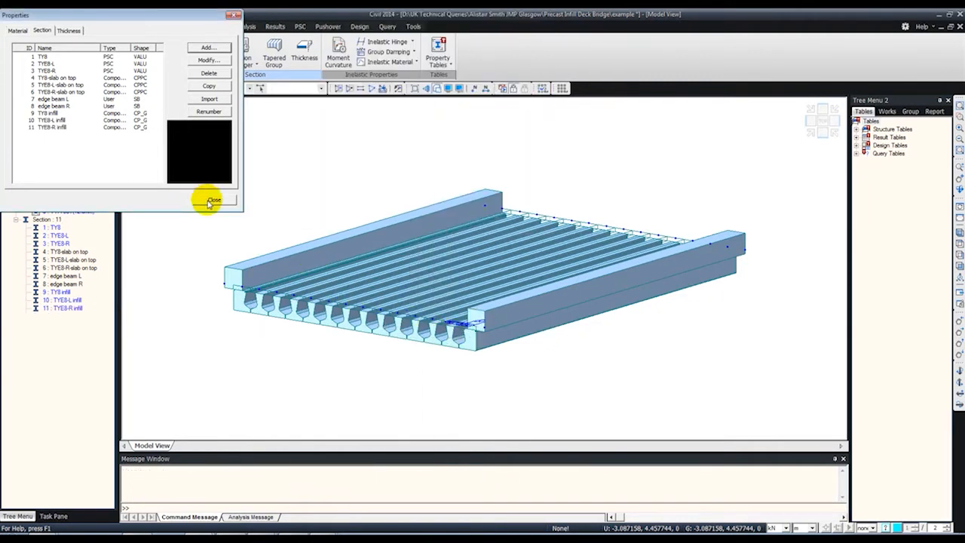
pyautogui.click(212, 200)
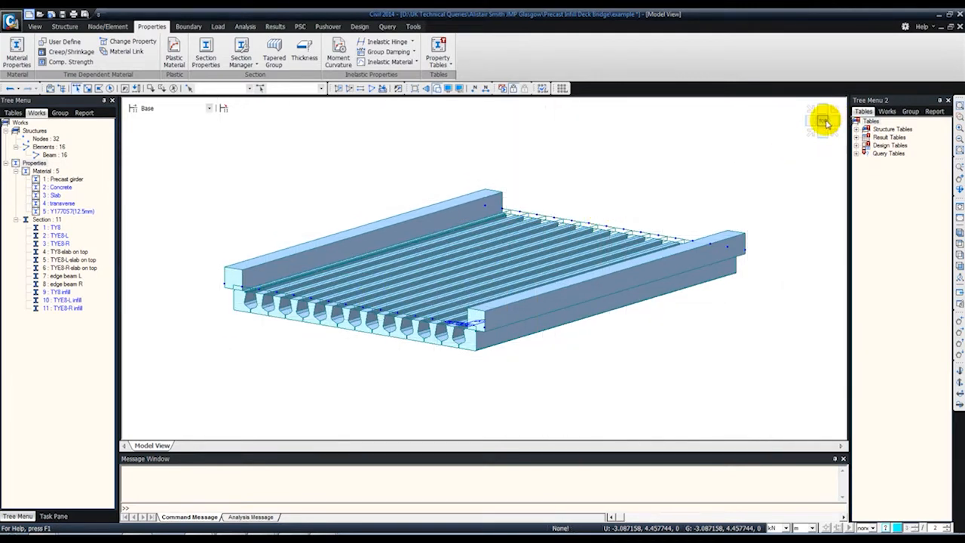
# - Define structure groups named TY8 with suffixes 1to12, plus TYE8-R and TYE8-L
pyautogui.click(824, 120)
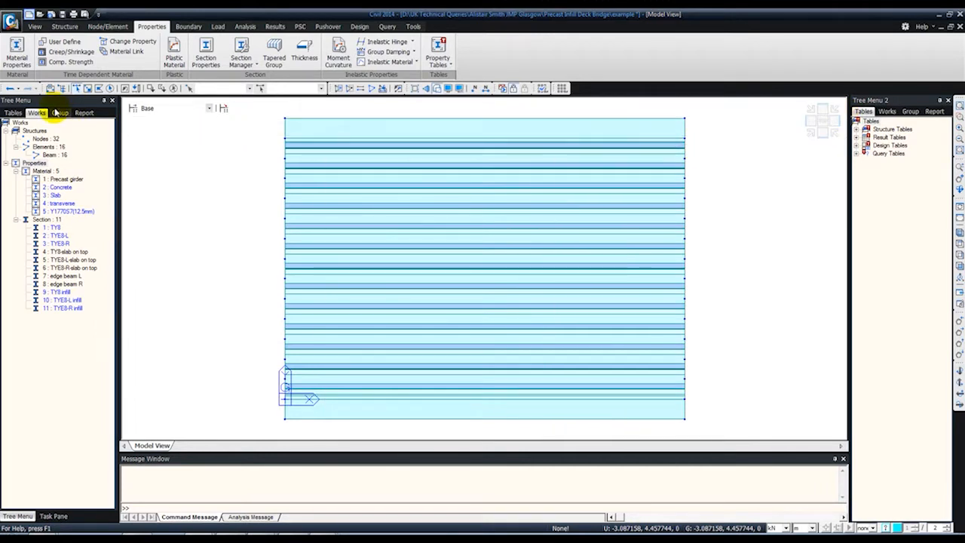
pyautogui.click(59, 112)
pyautogui.rightClick(42, 131)
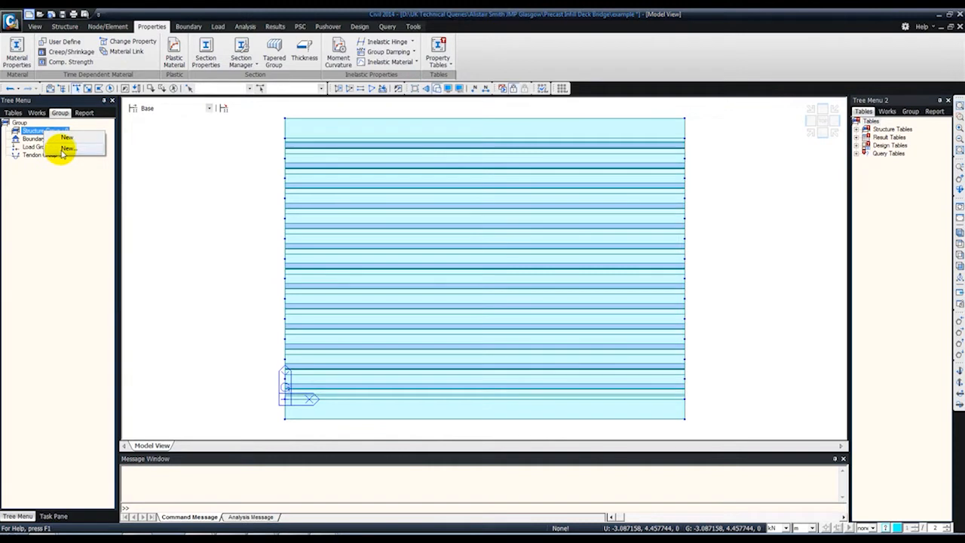
pyautogui.click(67, 149)
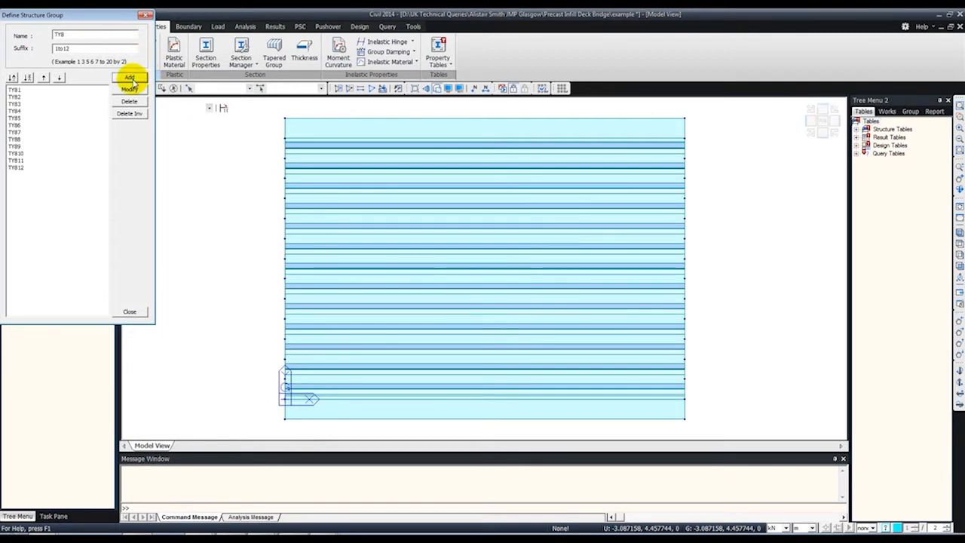
pyautogui.moveTo(73, 48); pyautogui.dragTo(39, 51)
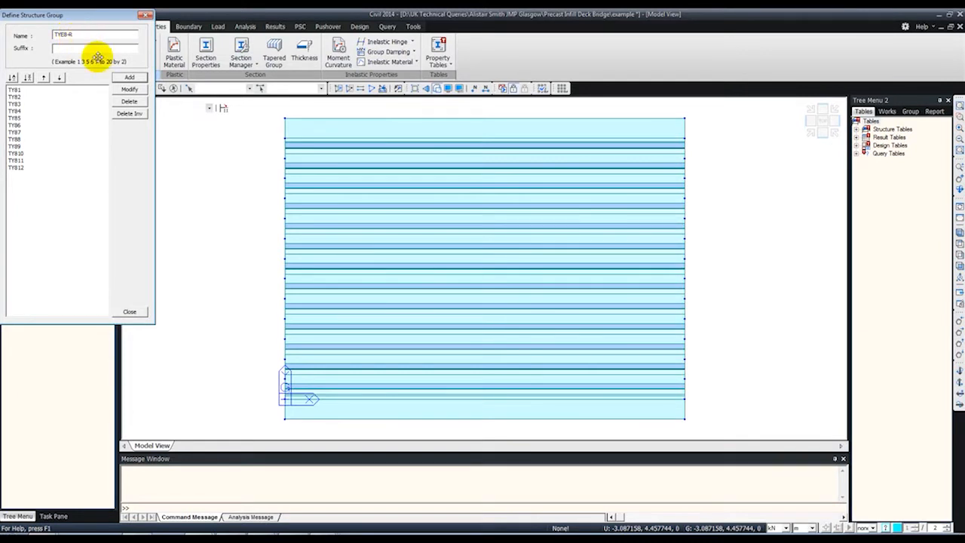
pyautogui.click(125, 77)
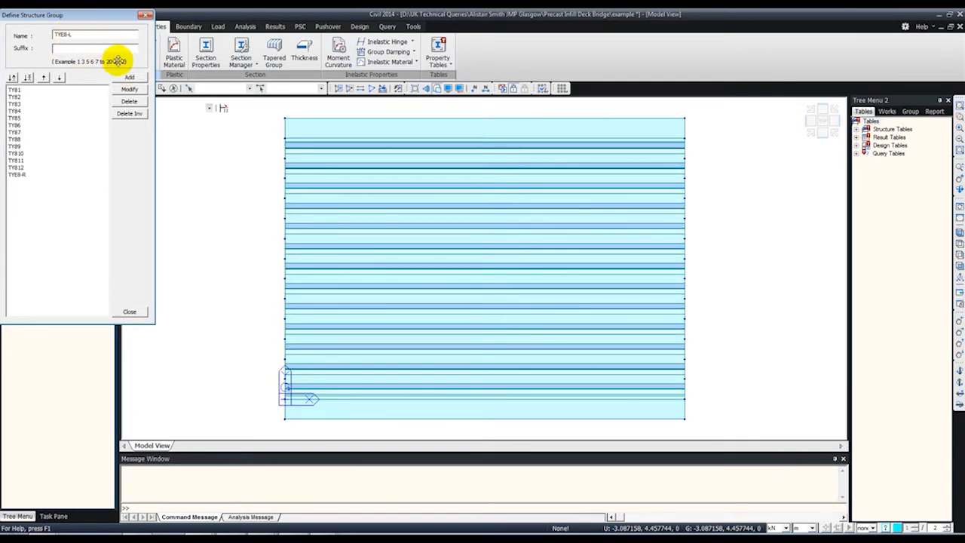
pyautogui.click(130, 311)
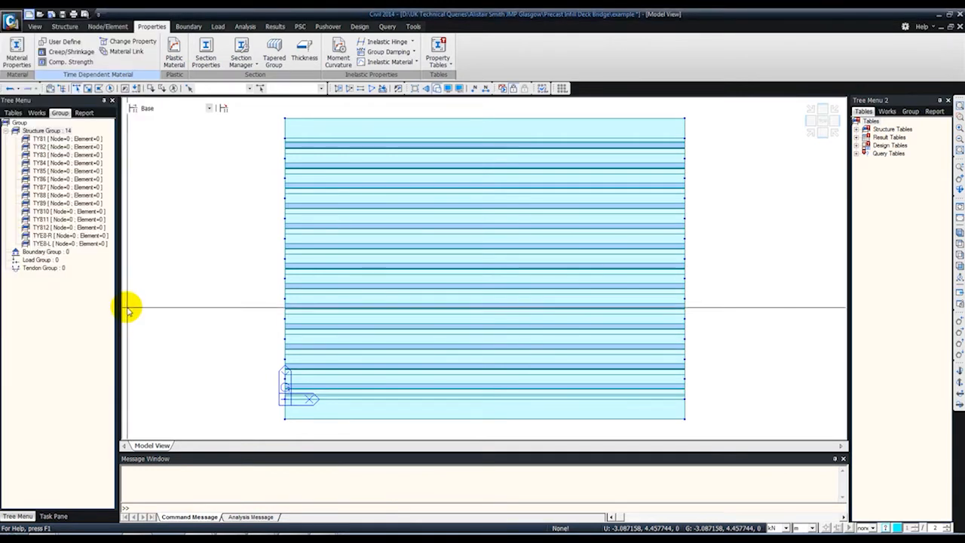
# - Show the model as plain beam lines and assign elements 13 down to 8 in order to structure groups TY81 to TY86
pyautogui.click(438, 89)
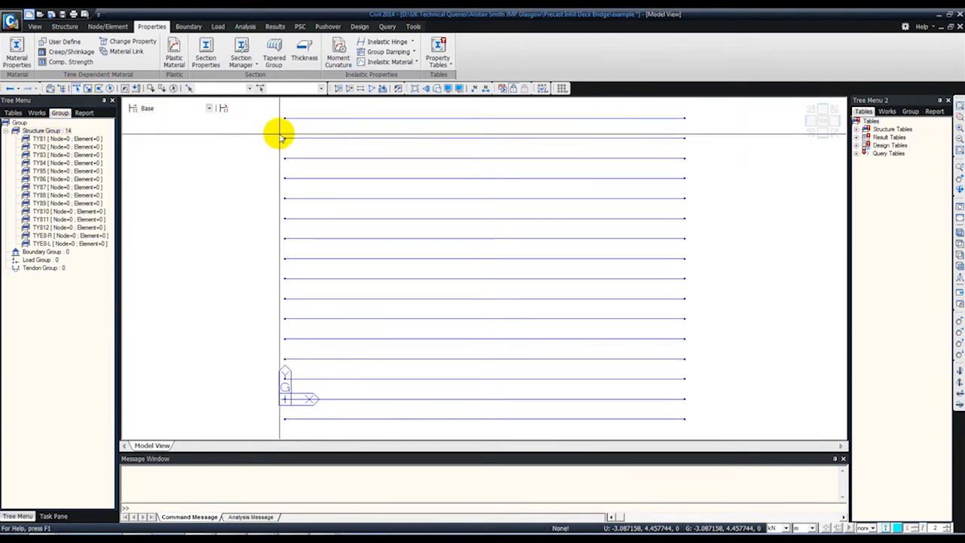
pyautogui.moveTo(279, 154); pyautogui.dragTo(716, 159)
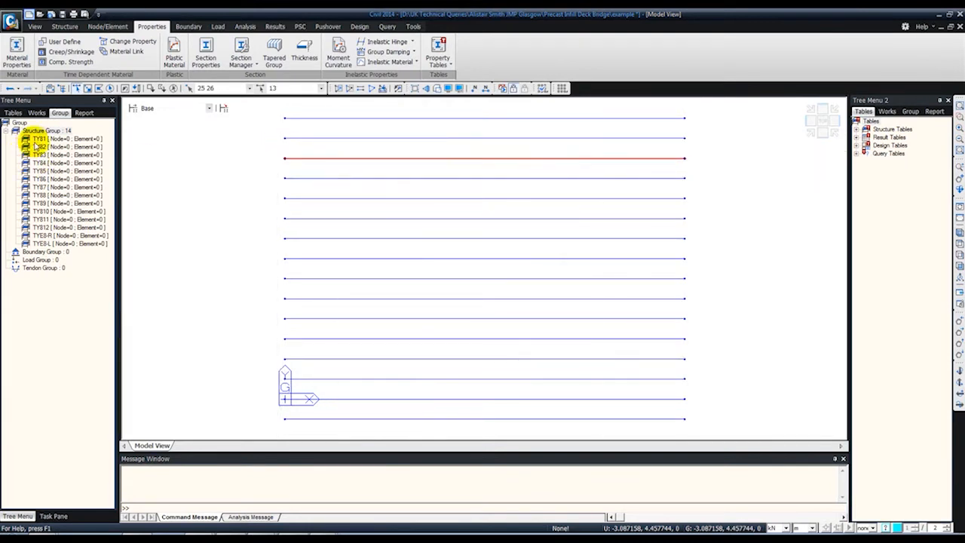
pyautogui.moveTo(38, 140); pyautogui.dragTo(719, 180)
pyautogui.moveTo(30, 147); pyautogui.dragTo(694, 210)
pyautogui.moveTo(43, 154); pyautogui.dragTo(743, 231)
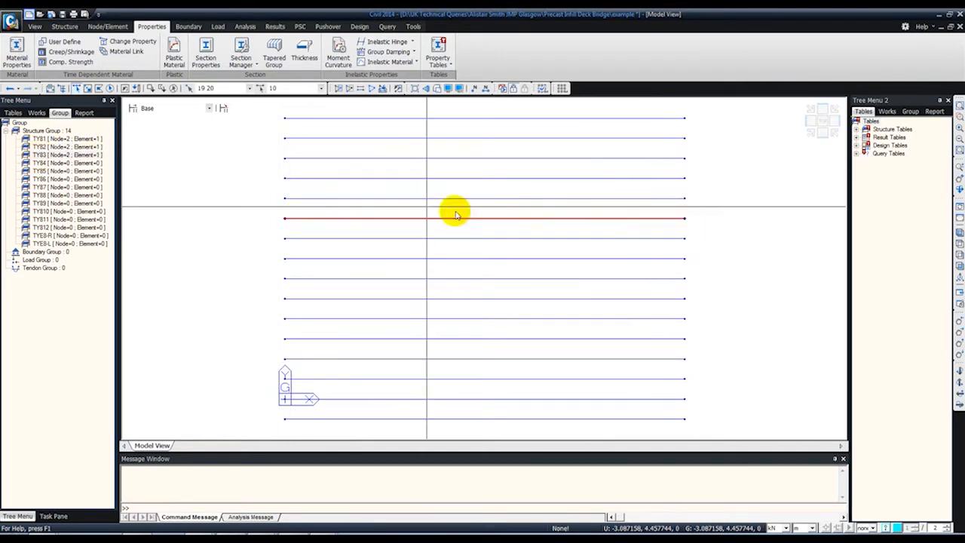
pyautogui.moveTo(66, 169); pyautogui.dragTo(658, 249)
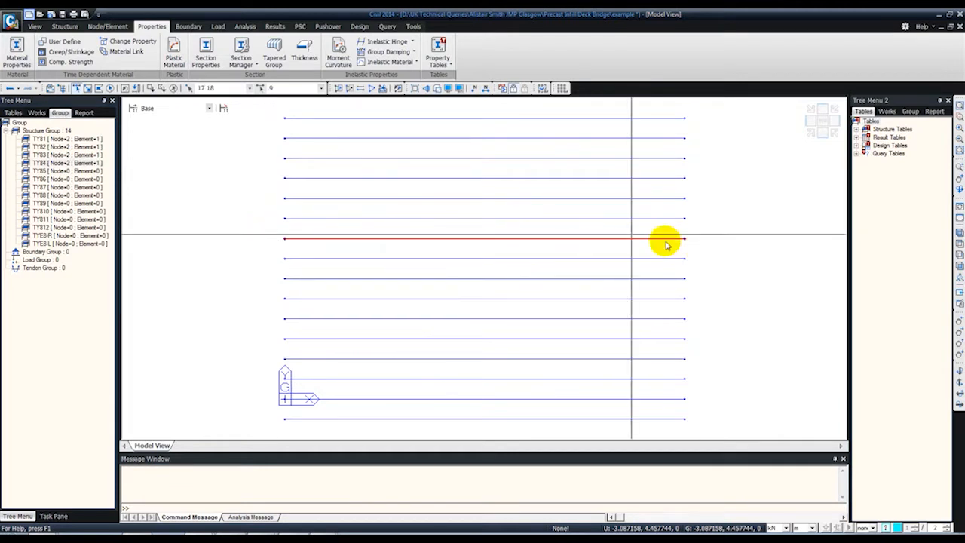
pyautogui.moveTo(48, 173); pyautogui.dragTo(741, 264)
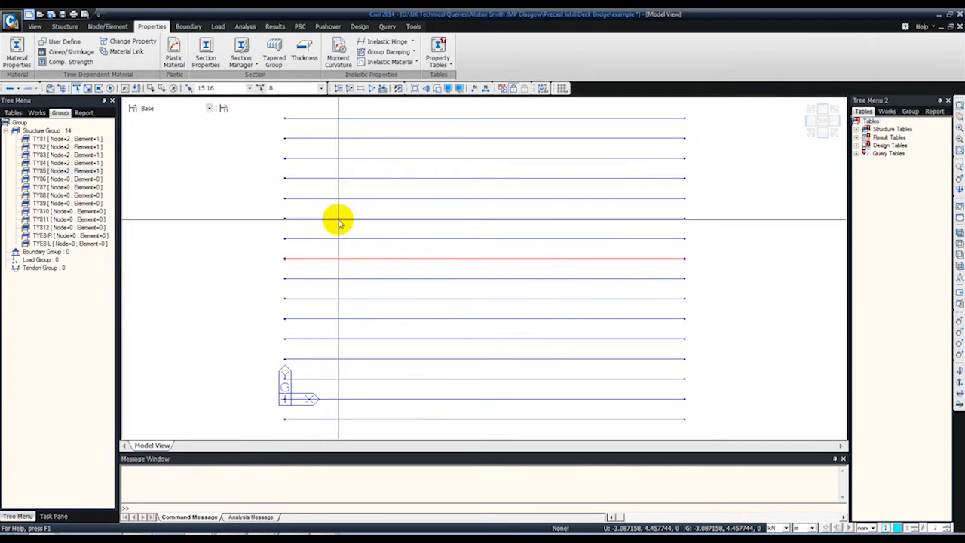
pyautogui.moveTo(51, 186); pyautogui.dragTo(708, 287)
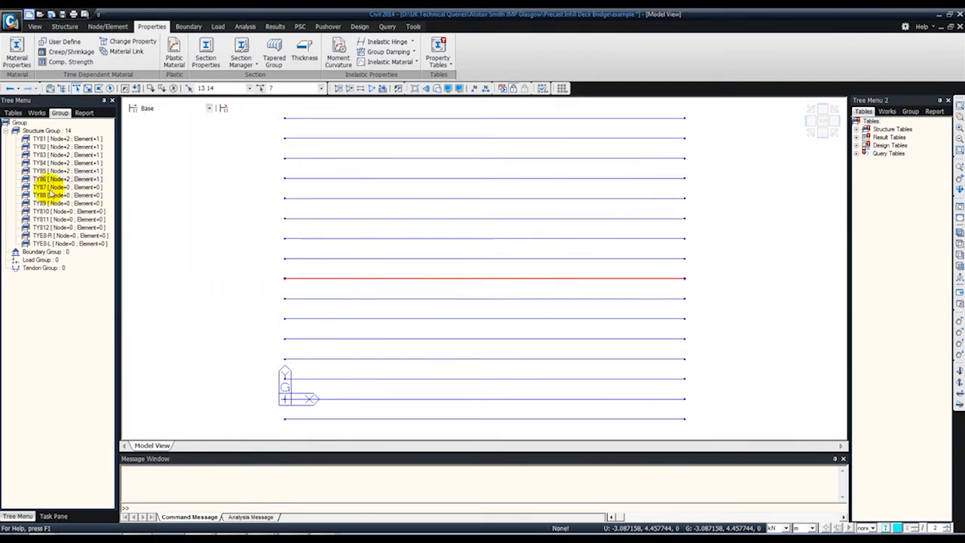
# - Assign elements 7 down to 2 in order to structure groups TY87 to TY812
pyautogui.moveTo(45, 193); pyautogui.dragTo(284, 266)
pyautogui.moveTo(276, 290); pyautogui.dragTo(708, 311)
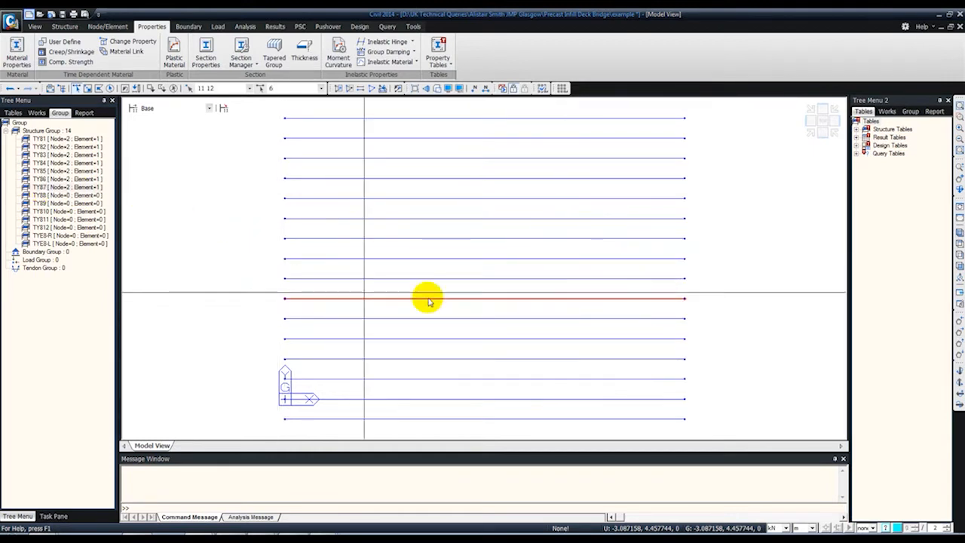
pyautogui.moveTo(45, 194); pyautogui.dragTo(339, 276)
pyautogui.moveTo(277, 309); pyautogui.dragTo(646, 323)
pyautogui.moveTo(37, 202); pyautogui.dragTo(292, 317)
pyautogui.moveTo(277, 330); pyautogui.dragTo(702, 341)
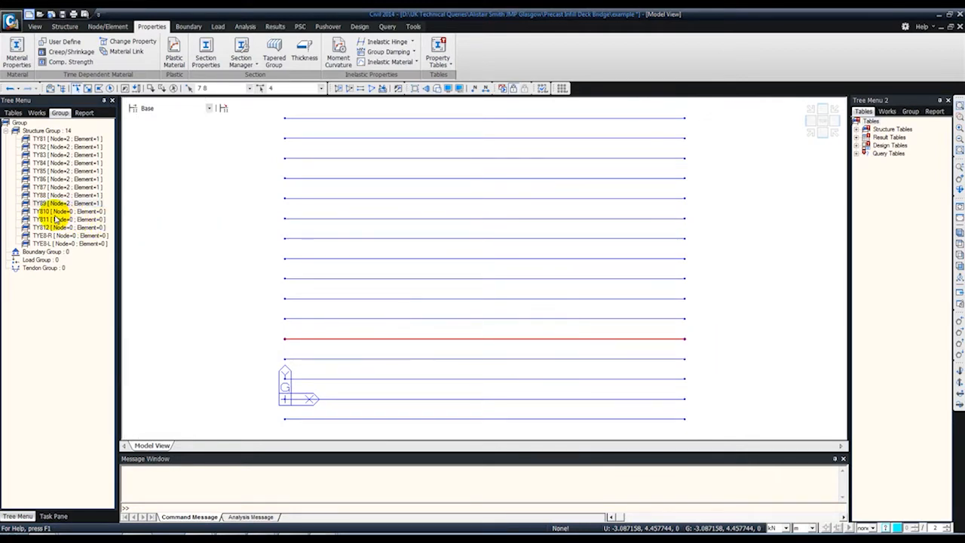
pyautogui.moveTo(46, 212); pyautogui.dragTo(784, 372)
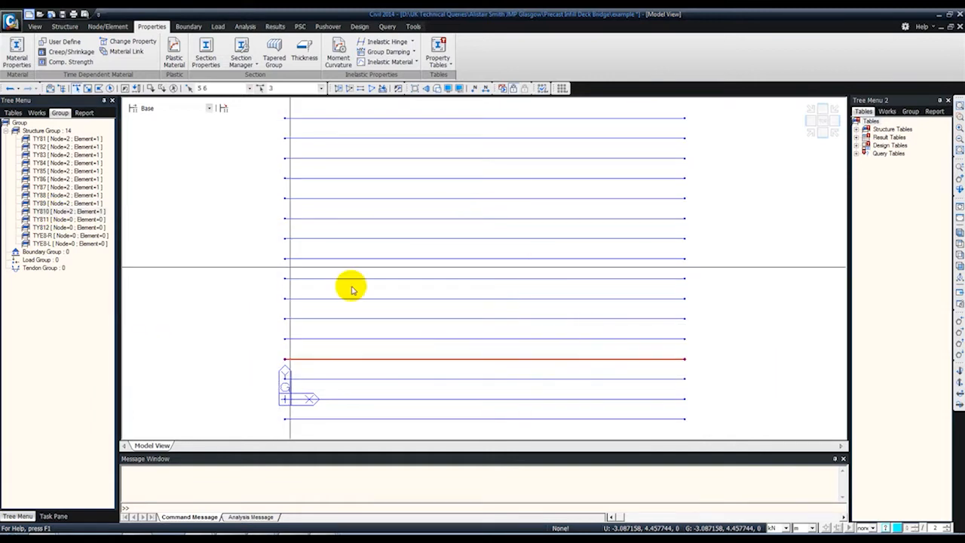
pyautogui.moveTo(64, 227); pyautogui.dragTo(273, 357)
pyautogui.moveTo(276, 373); pyautogui.dragTo(769, 393)
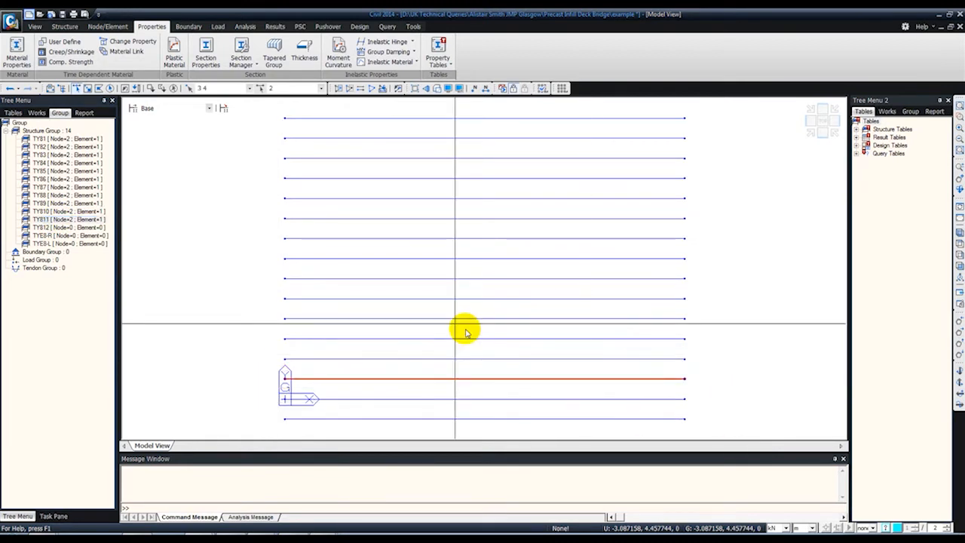
pyautogui.moveTo(51, 229); pyautogui.dragTo(121, 245)
pyautogui.moveTo(316, 337); pyautogui.dragTo(318, 335)
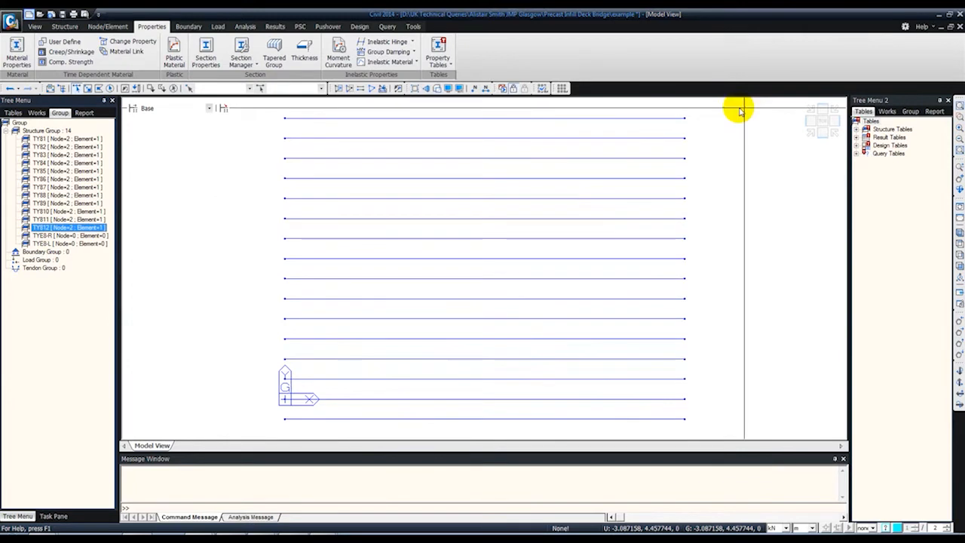
# - List the model's works in Tree Menu 2, then hide that second tree and display it again
pyautogui.click(886, 112)
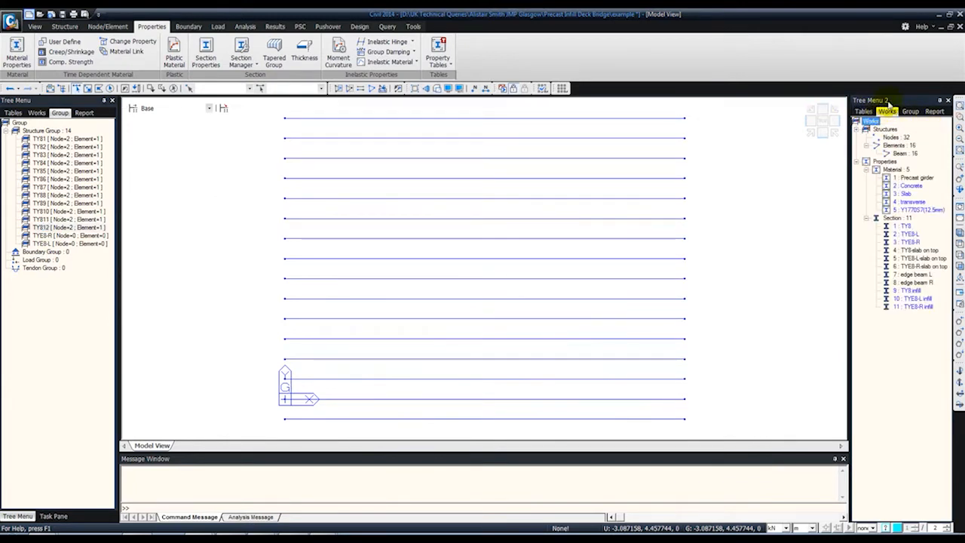
pyautogui.rightClick(810, 89)
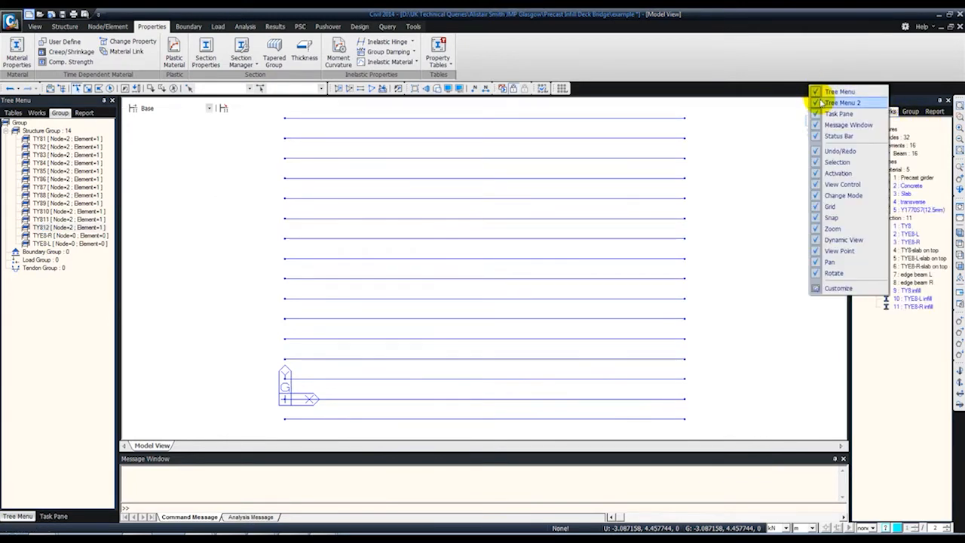
pyautogui.click(829, 104)
pyautogui.rightClick(799, 90)
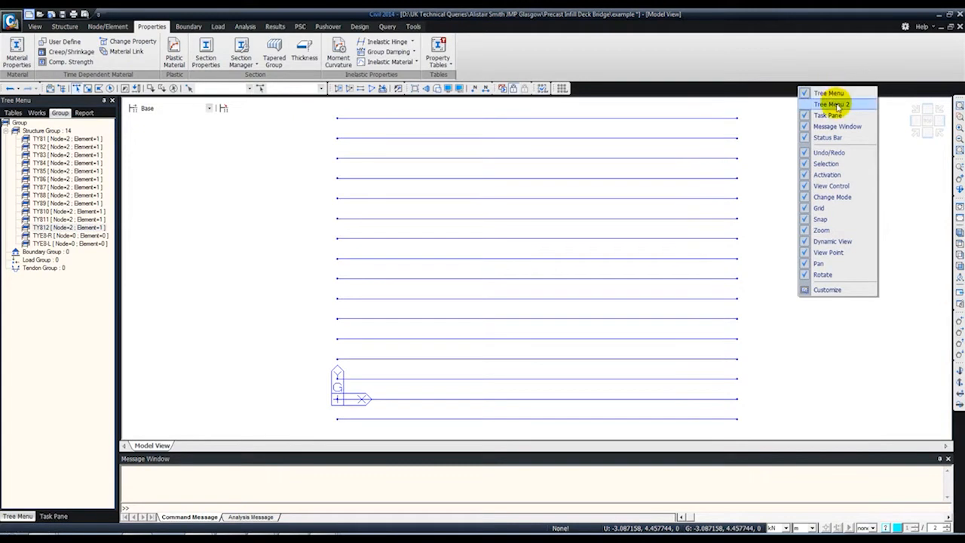
pyautogui.click(832, 104)
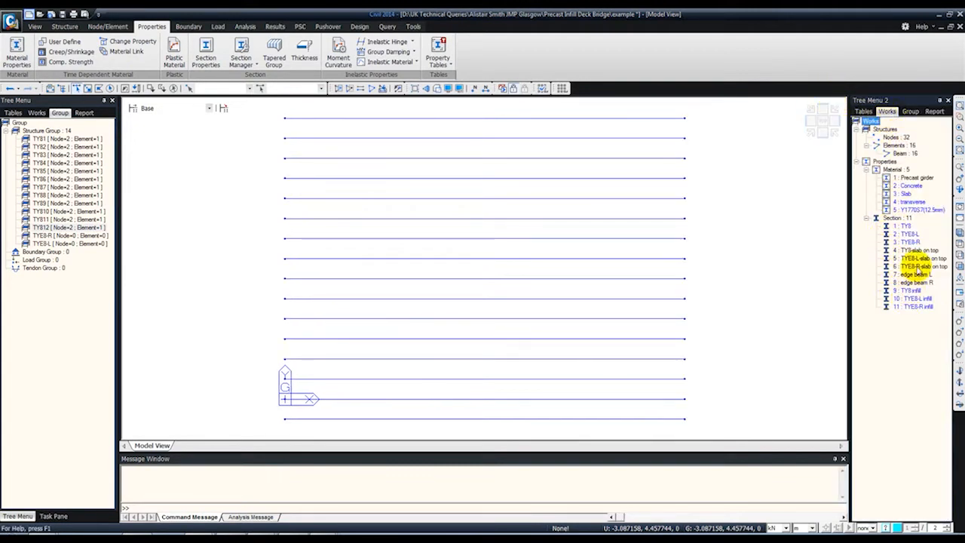
# - Assign the TYE8-L slab on top beam to structure group TYE8-L and the TYE8-R slab on top beam to TYE8-R
pyautogui.click(915, 258)
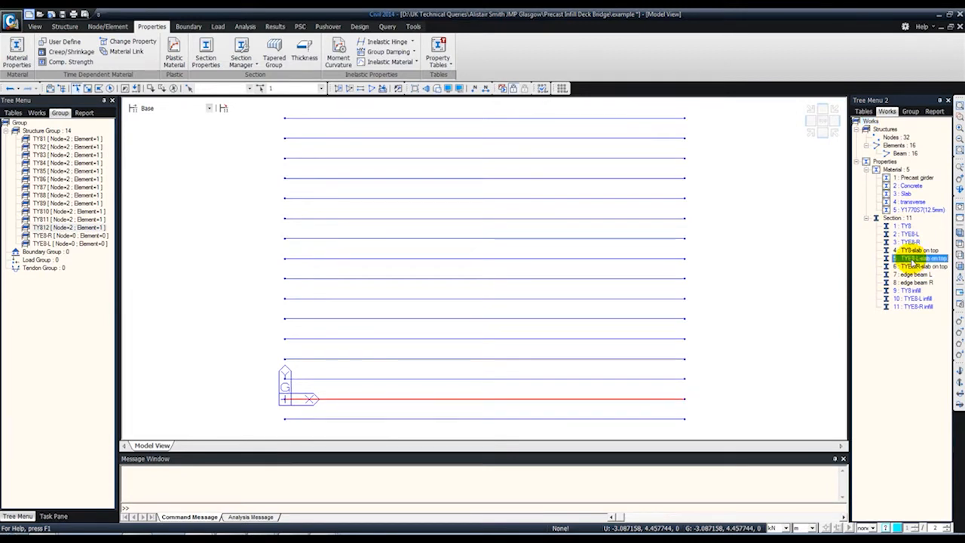
pyautogui.click(38, 243)
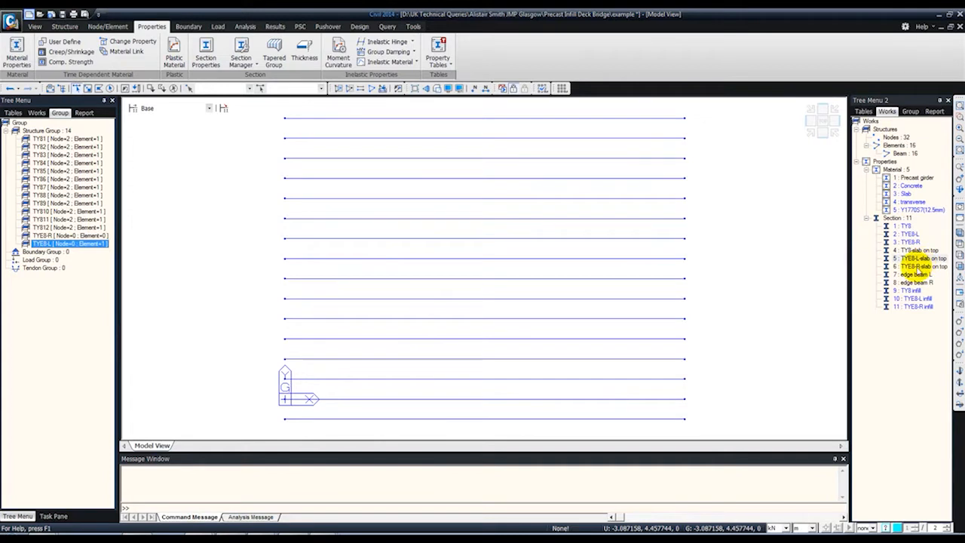
pyautogui.click(912, 266)
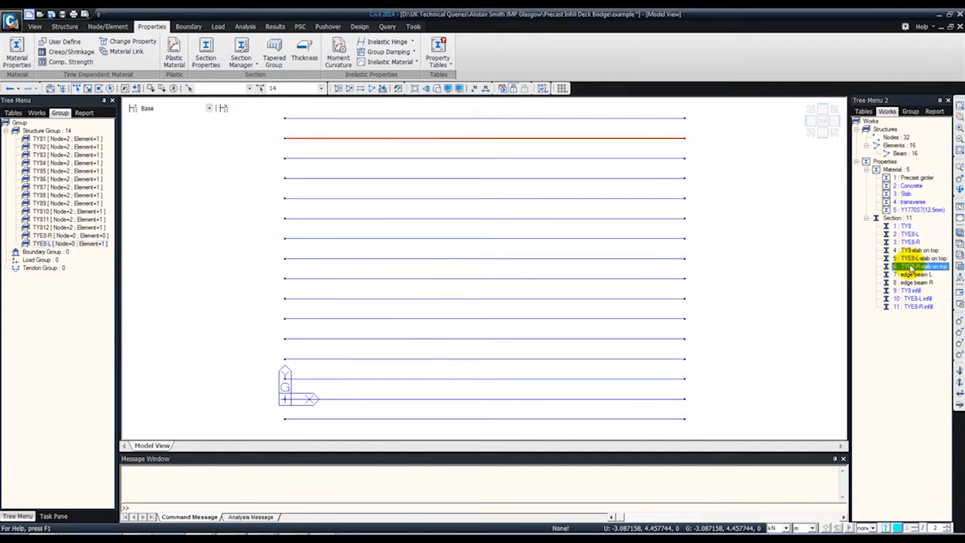
pyautogui.click(65, 235)
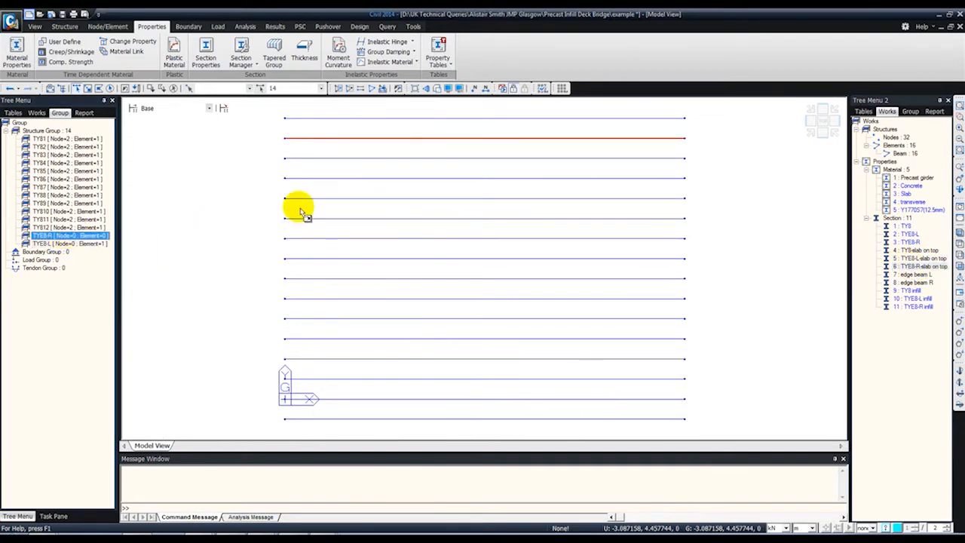
pyautogui.moveTo(443, 186); pyautogui.dragTo(441, 185)
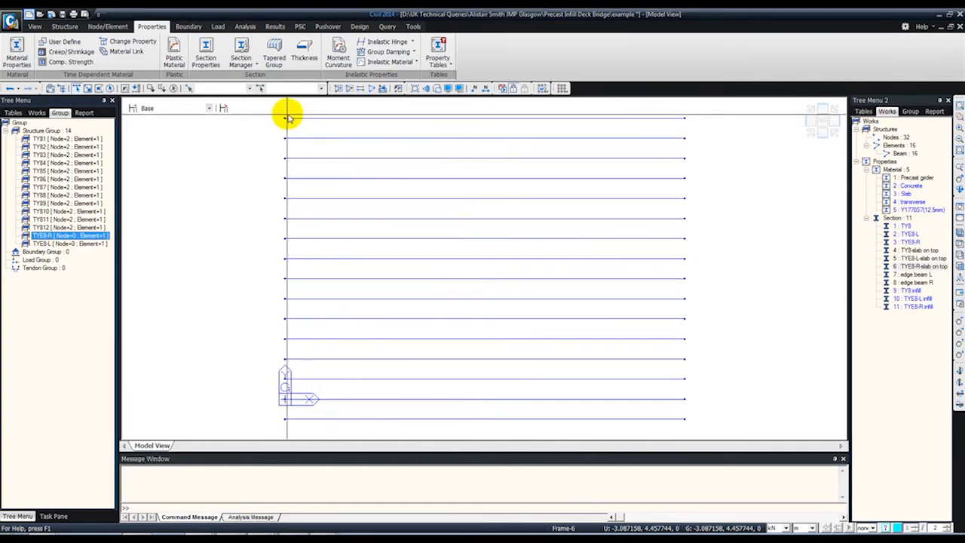
# - Display the beams with their hidden-surface section shapes in end view and examine the deck's cross-section
pyautogui.click(438, 89)
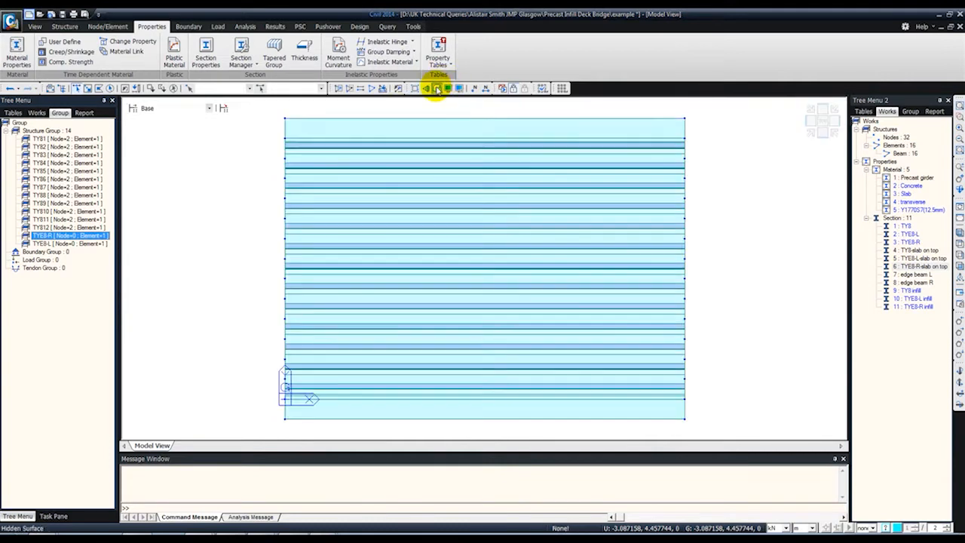
pyautogui.click(810, 122)
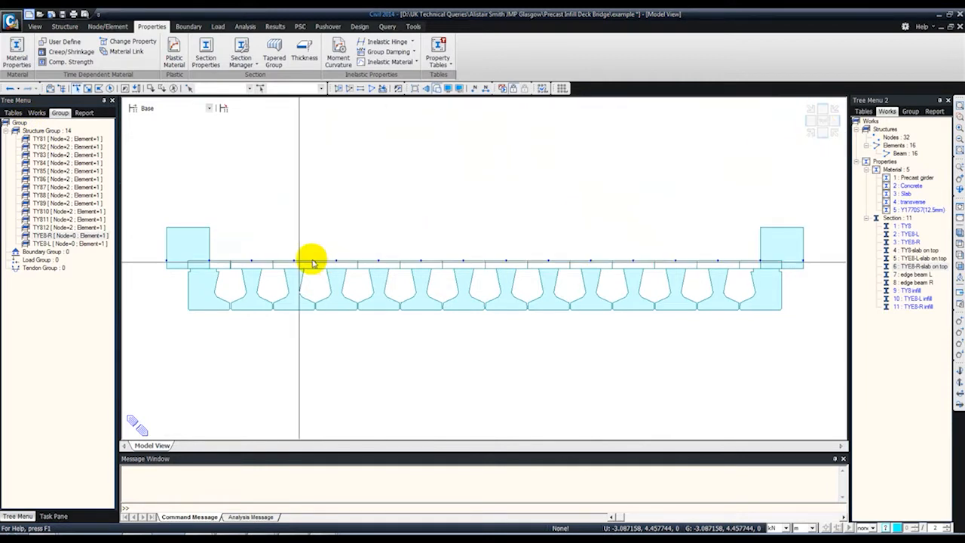
pyautogui.moveTo(291, 266)
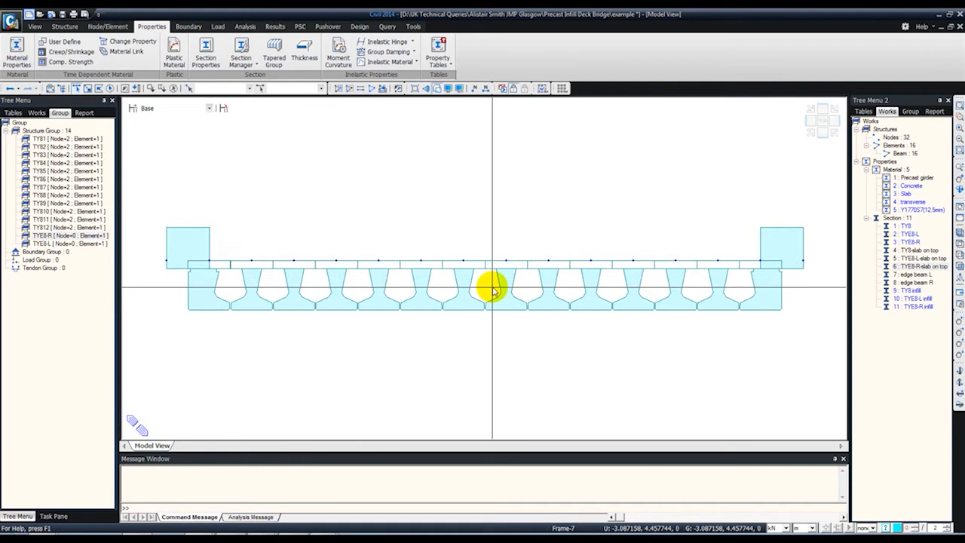
pyautogui.moveTo(637, 299); pyautogui.dragTo(631, 299, button='middle')
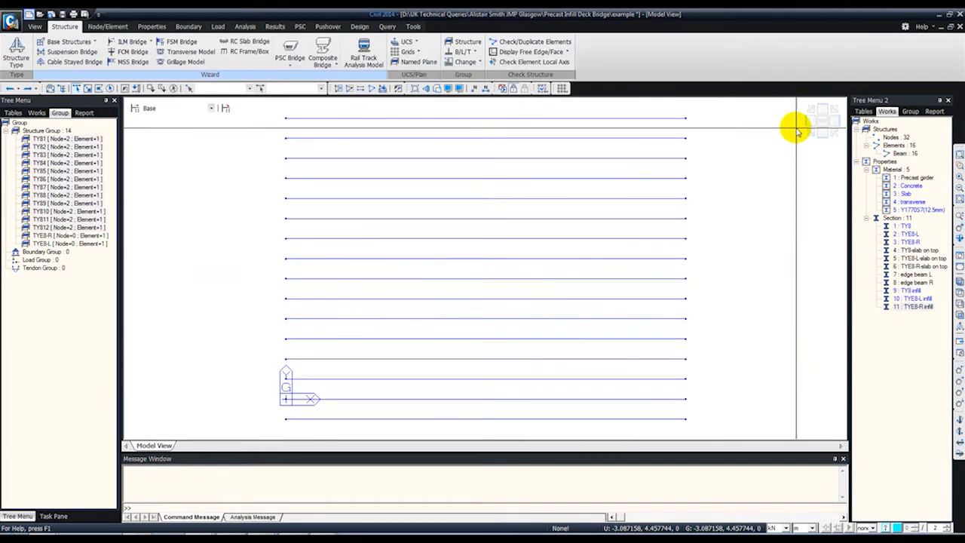
pyautogui.click(805, 124)
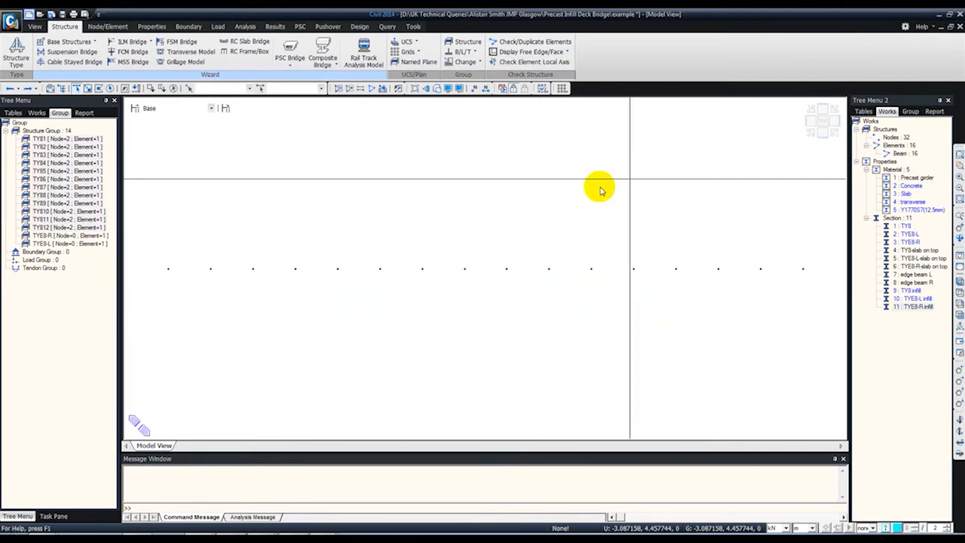
pyautogui.click(432, 89)
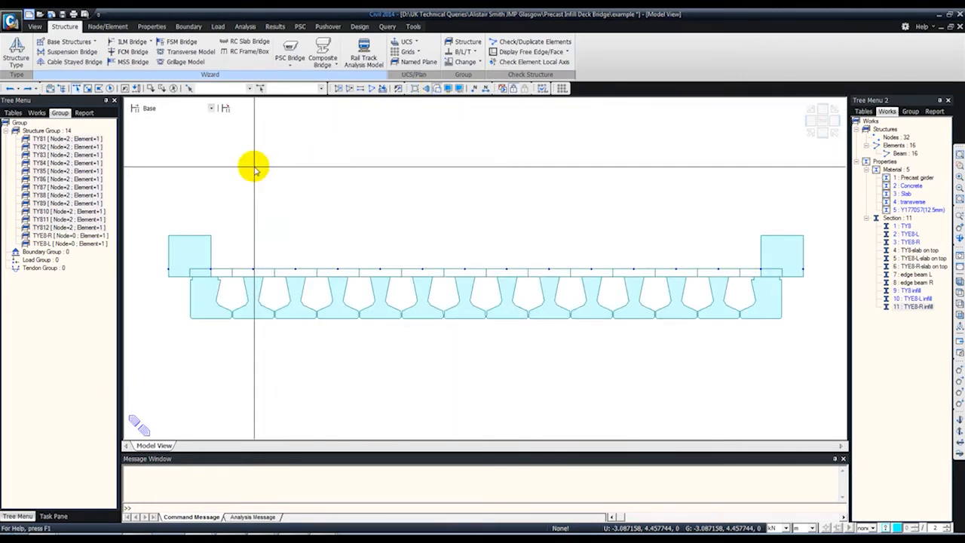
# - Open the PSC Bridge Tendon Template and its list of assigned elements, keeping the structure groups accessible
pyautogui.click(297, 56)
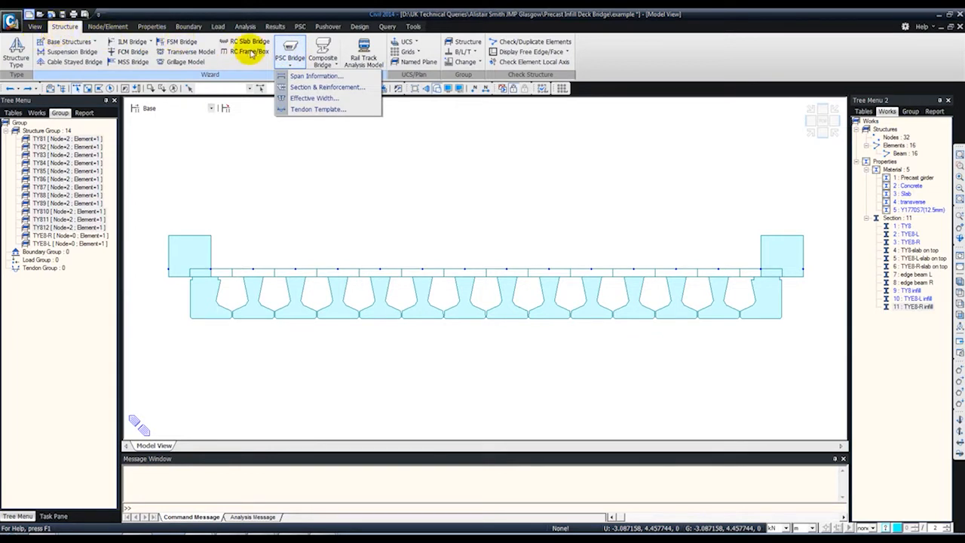
pyautogui.click(307, 111)
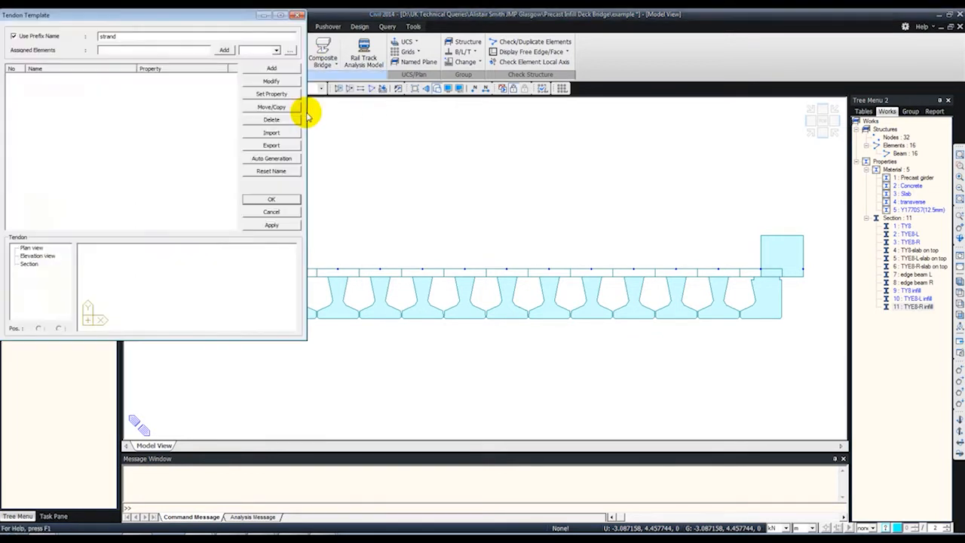
pyautogui.moveTo(170, 20); pyautogui.dragTo(398, 81)
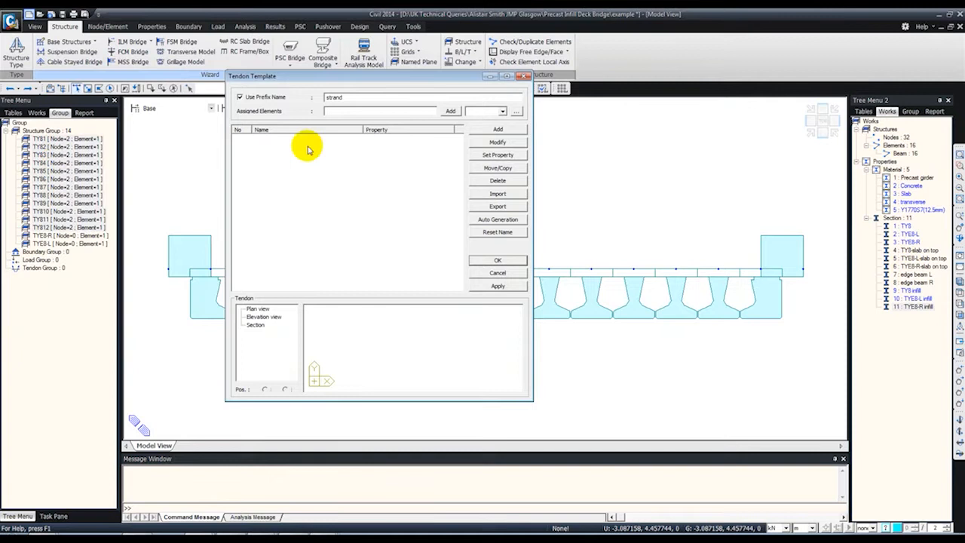
pyautogui.click(519, 113)
pyautogui.moveTo(354, 83); pyautogui.dragTo(500, 108)
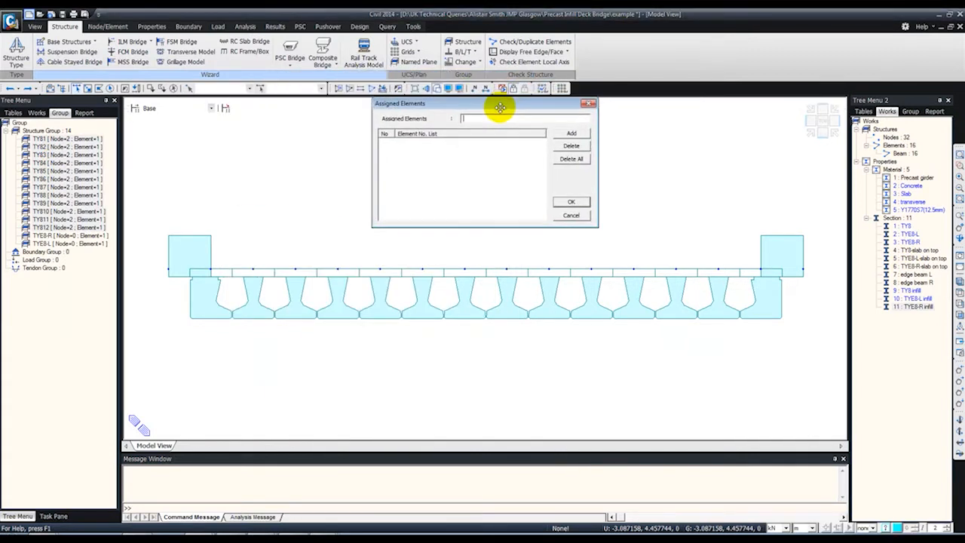
# - Add elements 13, 12, 11, 10 and 9 from groups TY81 to TY85 as separate entries in the assigned elements list
pyautogui.click(48, 140)
pyautogui.click(571, 133)
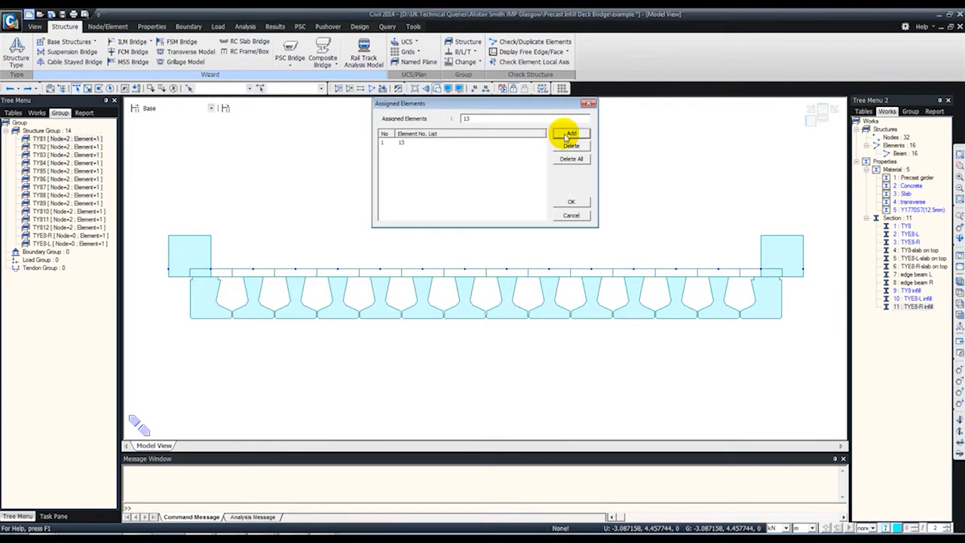
pyautogui.click(53, 147)
pyautogui.click(573, 133)
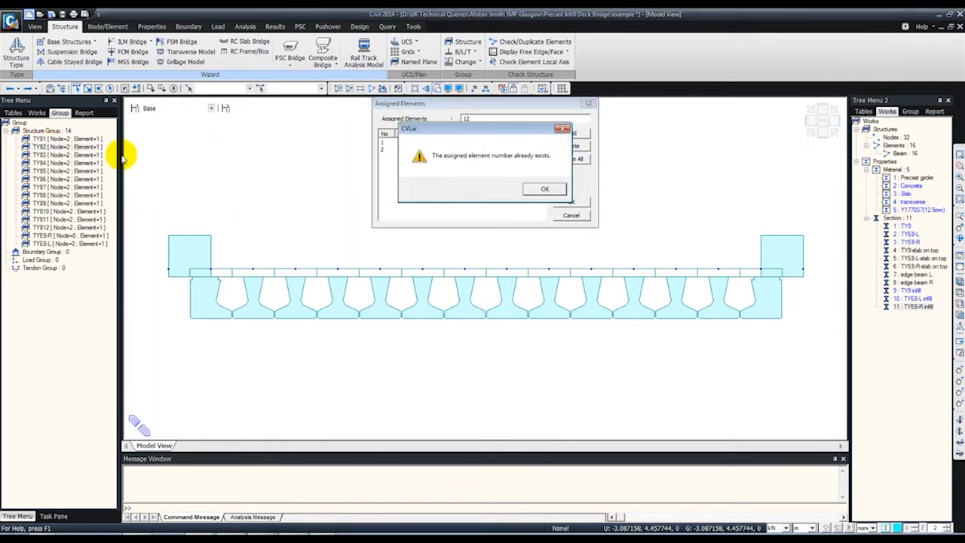
pyautogui.click(562, 129)
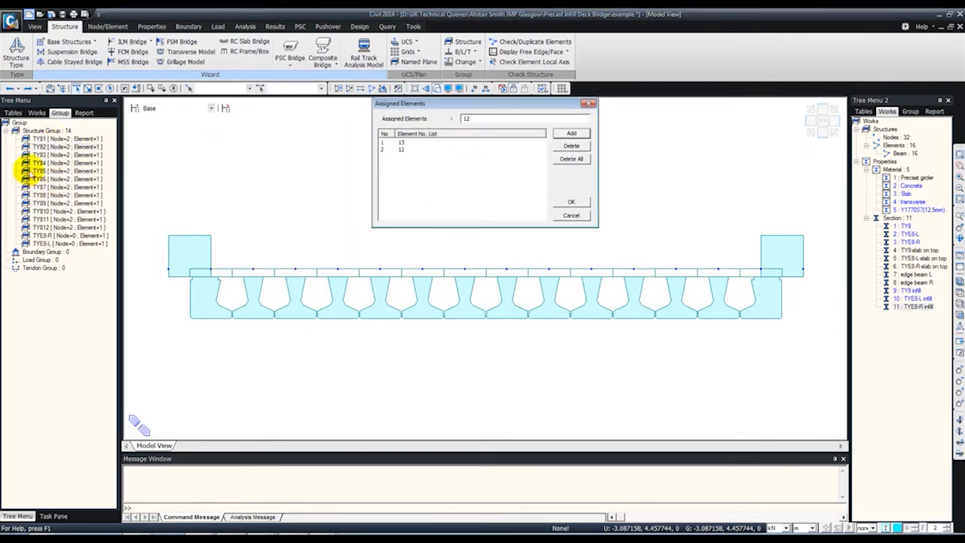
pyautogui.click(46, 155)
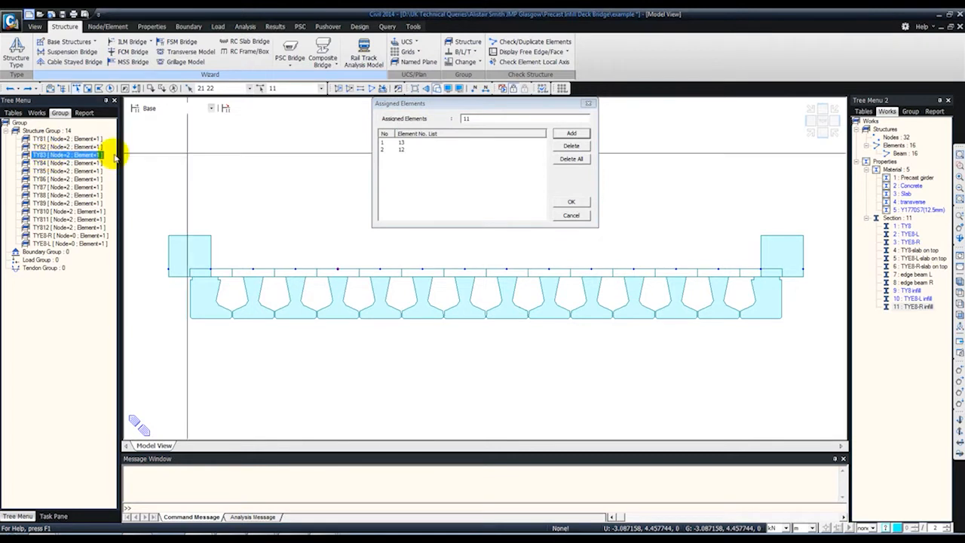
pyautogui.click(571, 133)
pyautogui.click(41, 162)
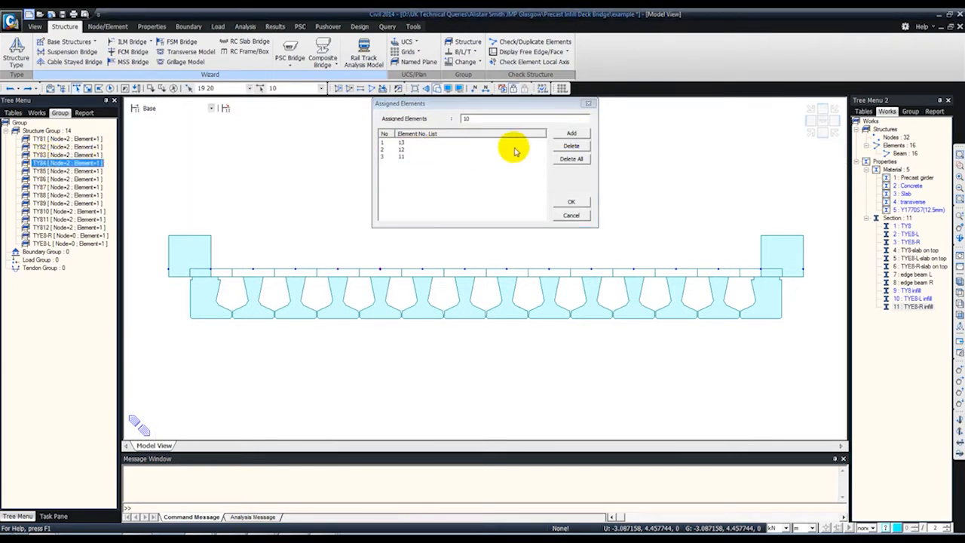
pyautogui.click(571, 133)
pyautogui.click(41, 172)
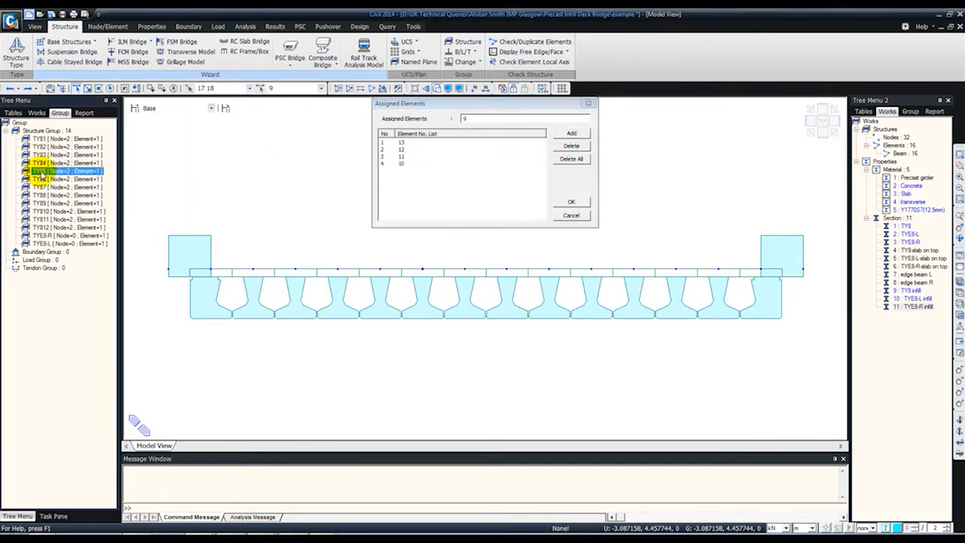
pyautogui.click(559, 136)
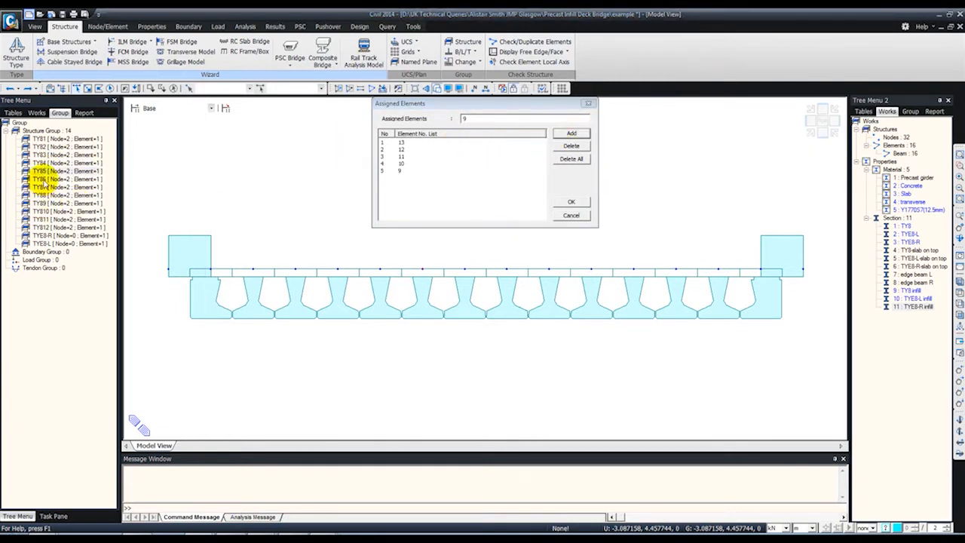
# - Add element 8 from group TY86 to the assigned elements list, dismissing the duplicate entry attempt
pyautogui.click(45, 178)
pyautogui.click(572, 136)
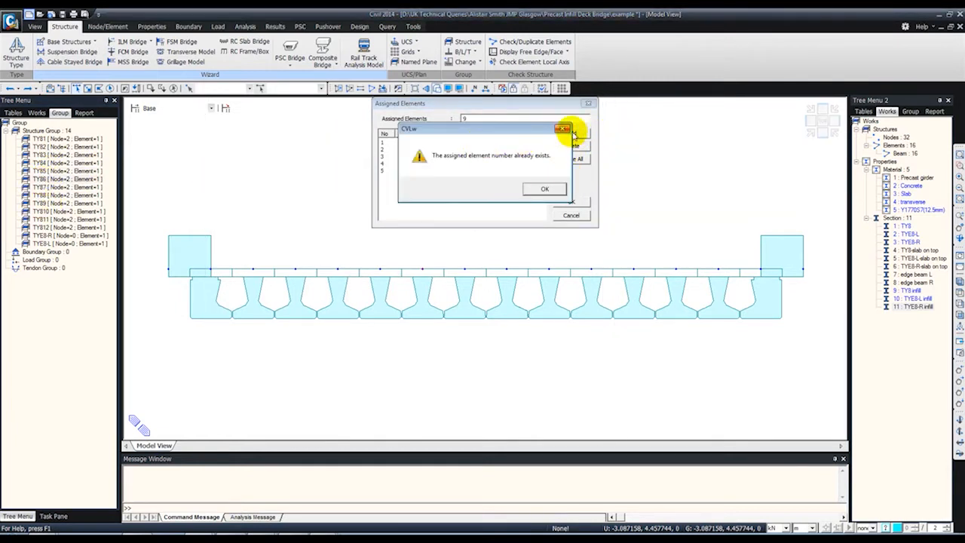
pyautogui.click(562, 129)
pyautogui.click(43, 192)
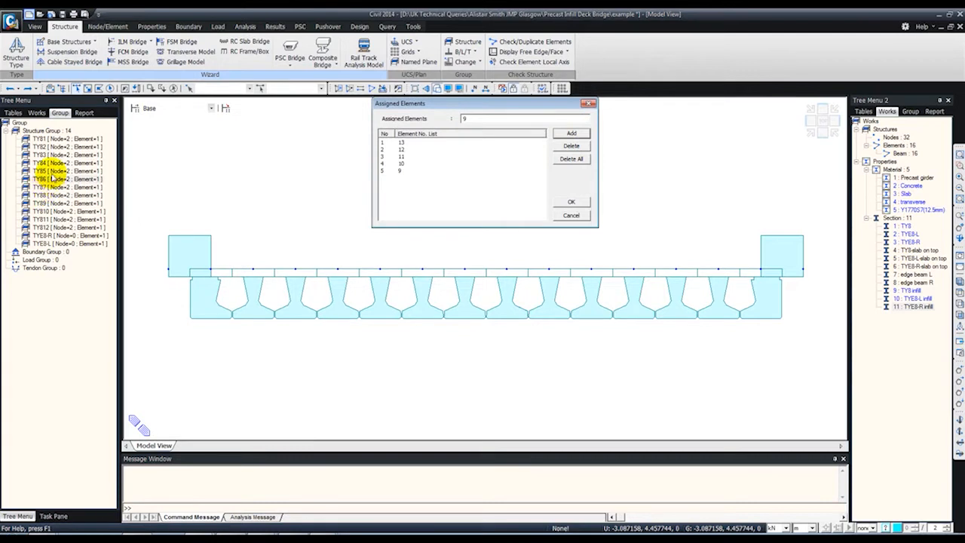
pyautogui.click(45, 178)
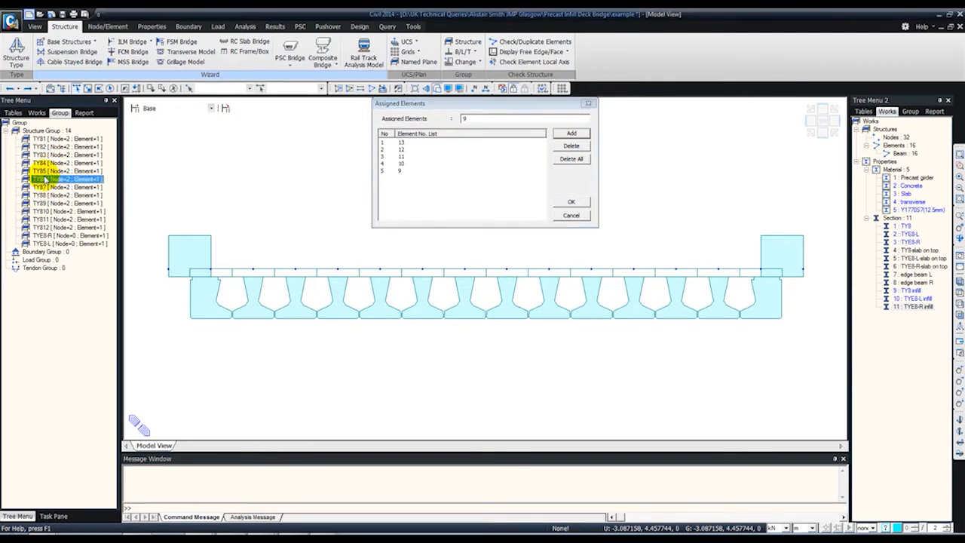
pyautogui.click(564, 135)
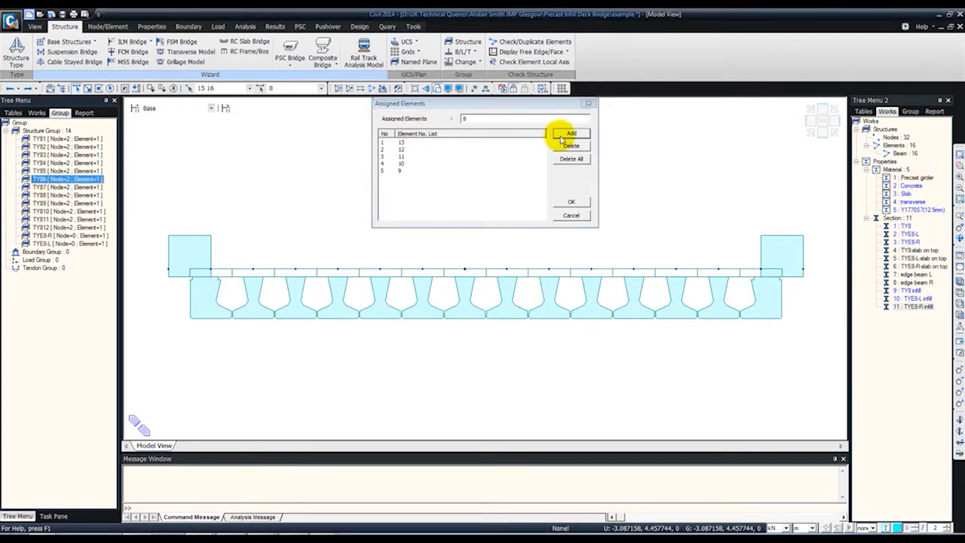
# - Add elements 7, 6 and 5 from groups TY87, TY88 and TY89 as separate entries in the assigned elements list
pyautogui.click(47, 187)
pyautogui.click(570, 133)
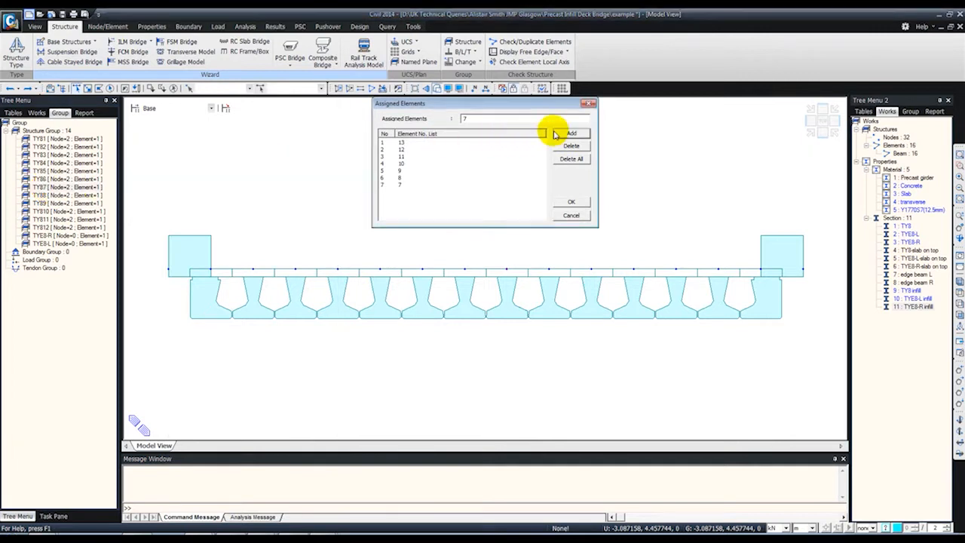
pyautogui.click(49, 194)
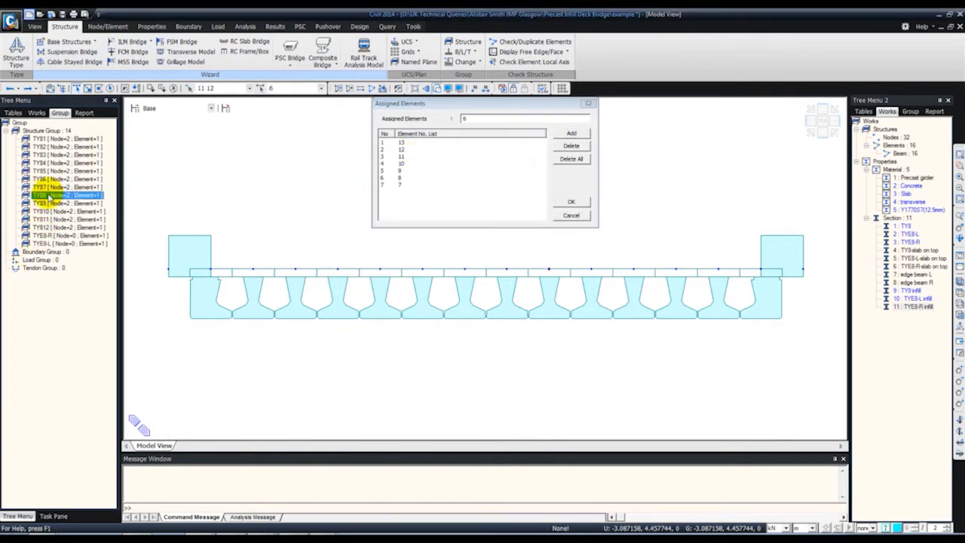
pyautogui.click(570, 133)
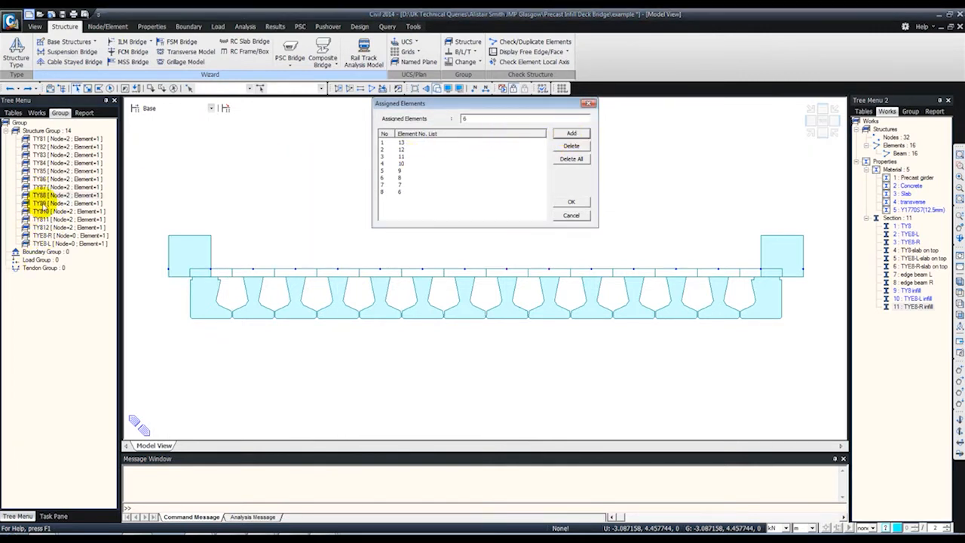
pyautogui.click(48, 203)
pyautogui.click(571, 133)
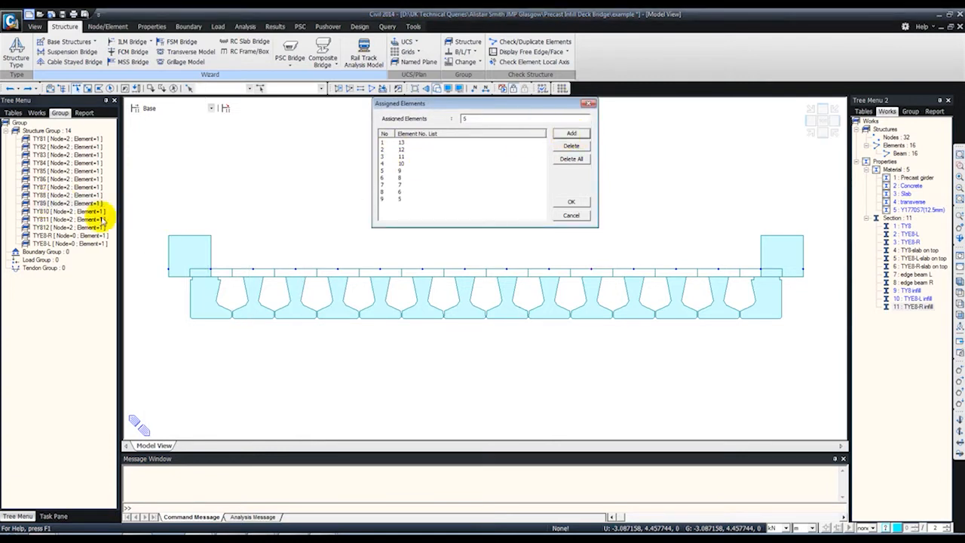
# - Add elements 4, 3 and 2 from groups TY810, TY811 and TY812 as separate entries and accept the assigned elements list
pyautogui.click(64, 211)
pyautogui.click(570, 134)
pyautogui.click(55, 225)
pyautogui.click(572, 136)
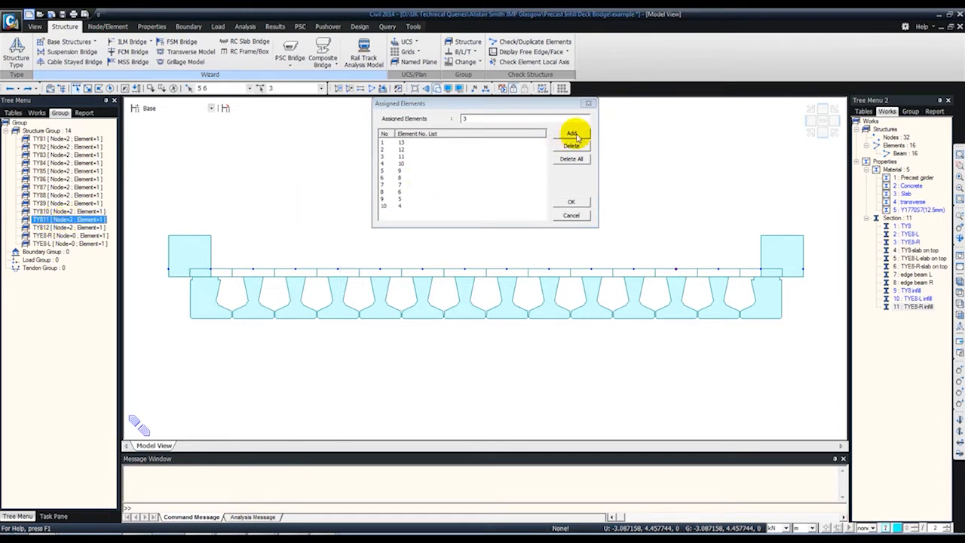
pyautogui.click(67, 227)
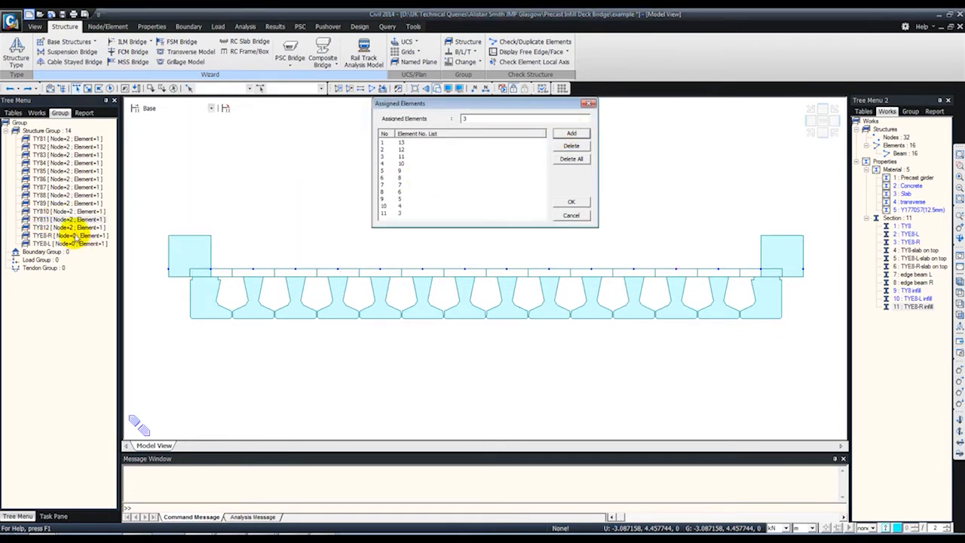
pyautogui.click(571, 133)
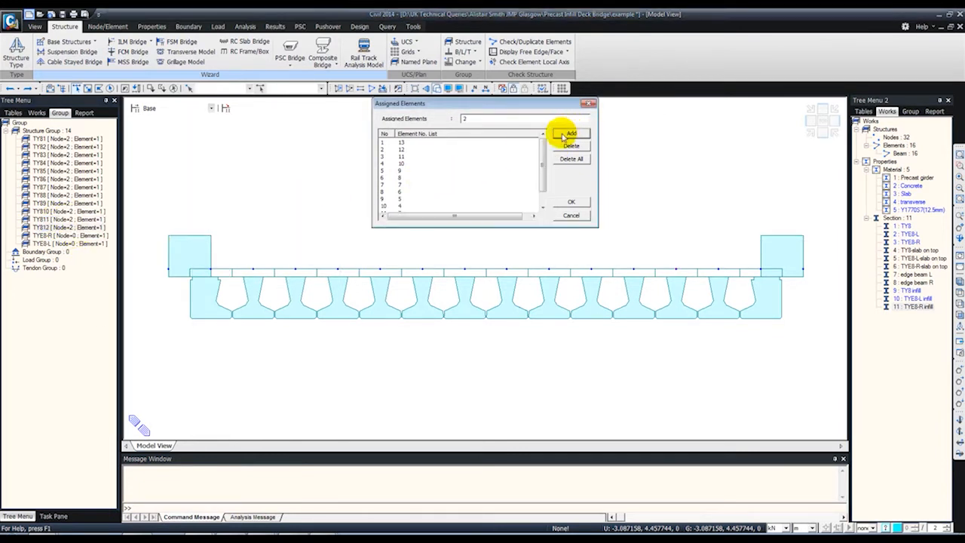
pyautogui.scroll(-1, 521, 181)
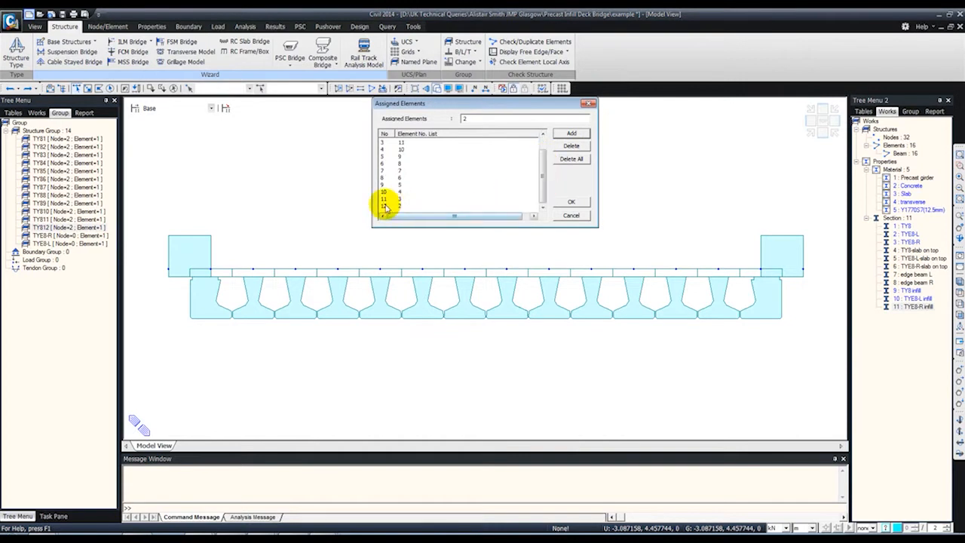
pyautogui.click(571, 201)
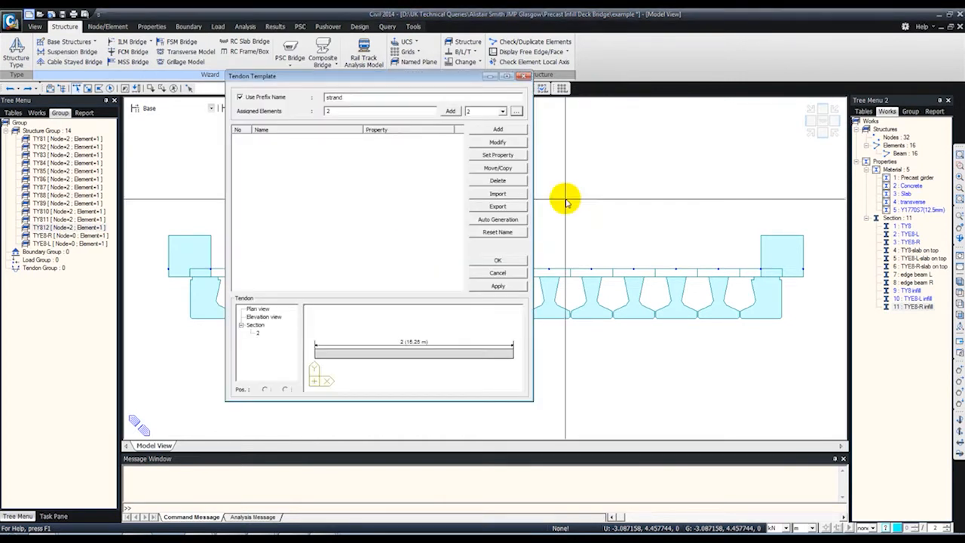
# - Display element 2's cross-section in the tendon template and open the tendon property list from the strand Auto Generation settings
pyautogui.moveTo(377, 77); pyautogui.dragTo(307, 70)
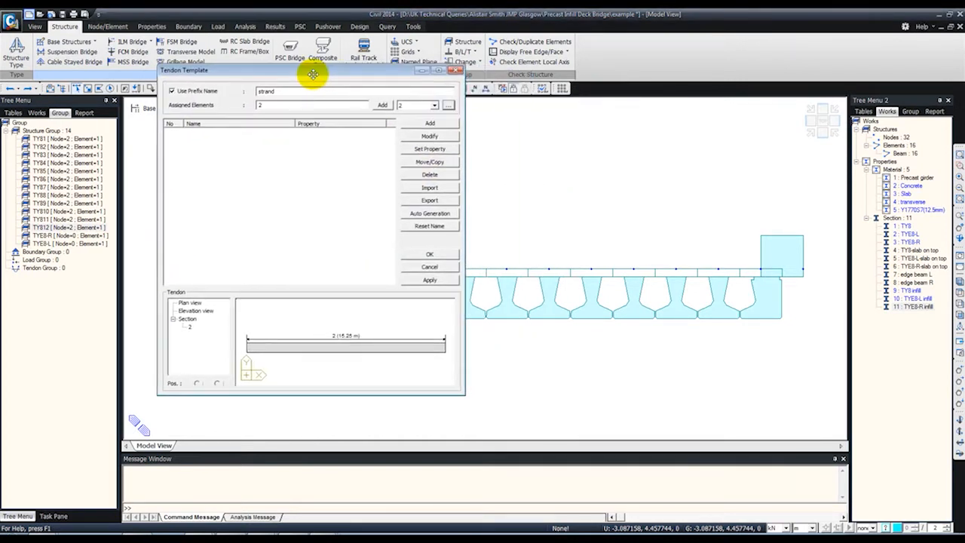
pyautogui.click(189, 325)
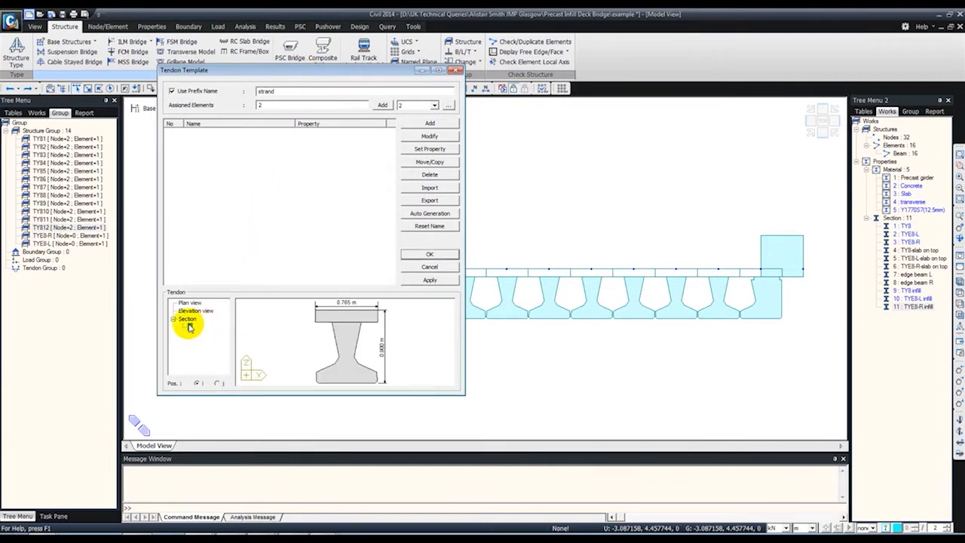
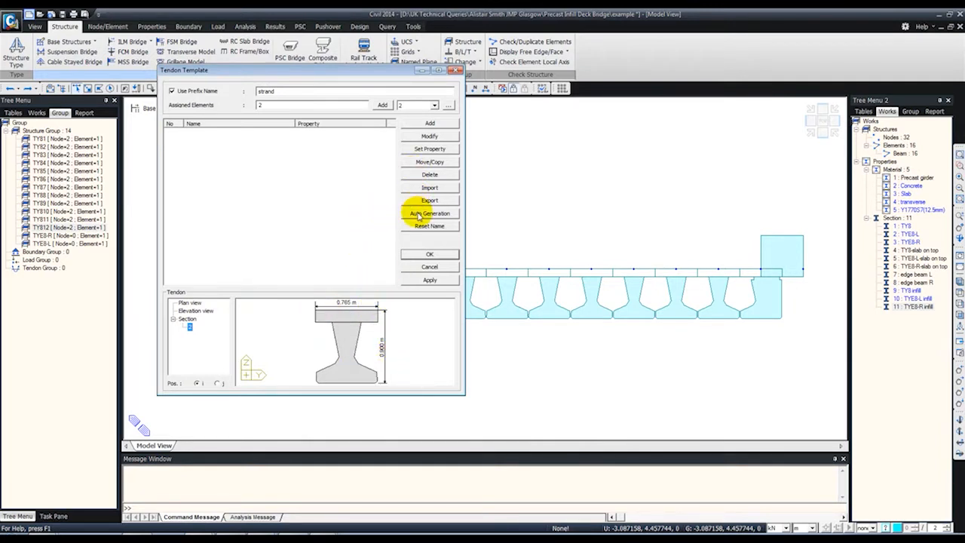
pyautogui.click(419, 217)
pyautogui.moveTo(315, 191); pyautogui.dragTo(434, 195)
pyautogui.click(498, 221)
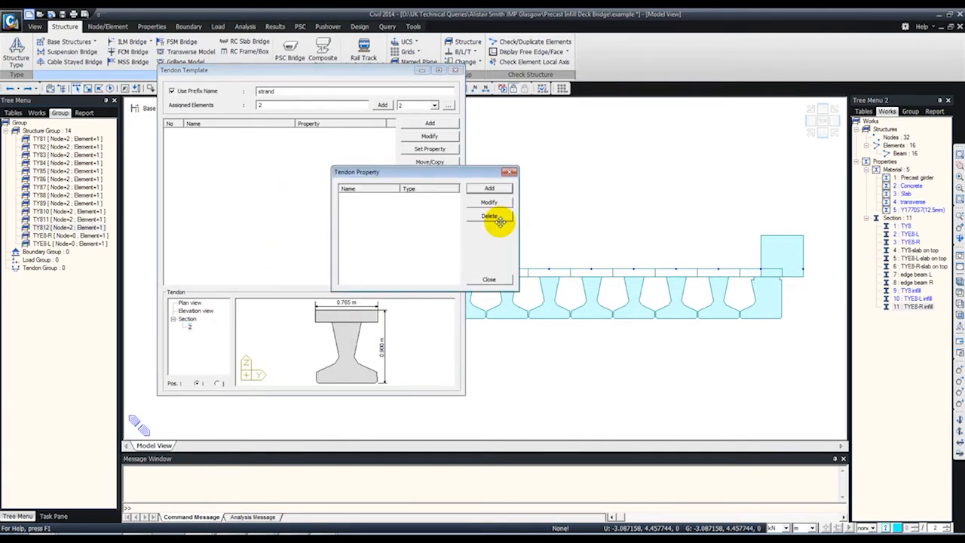
# - Create a tendon property named Tendon with type Internal(Pre-Tension) and material 5: Y1770S7(12.5mm)
pyautogui.click(488, 190)
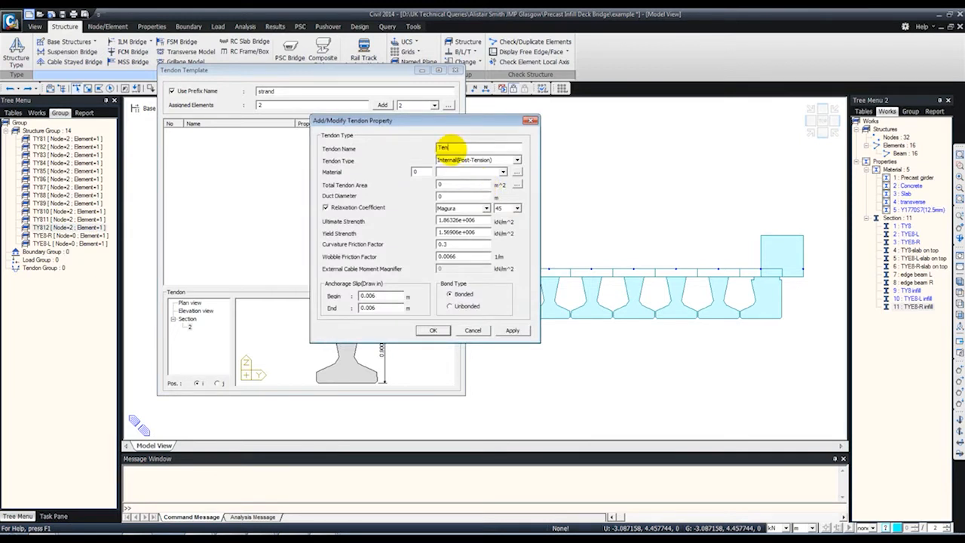
pyautogui.click(462, 161)
pyautogui.click(473, 170)
pyautogui.click(503, 172)
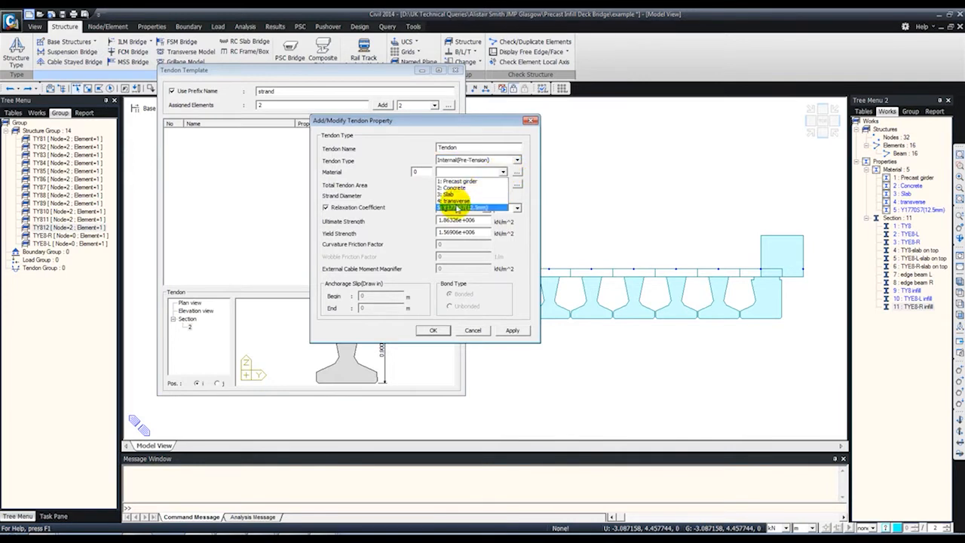
pyautogui.click(458, 206)
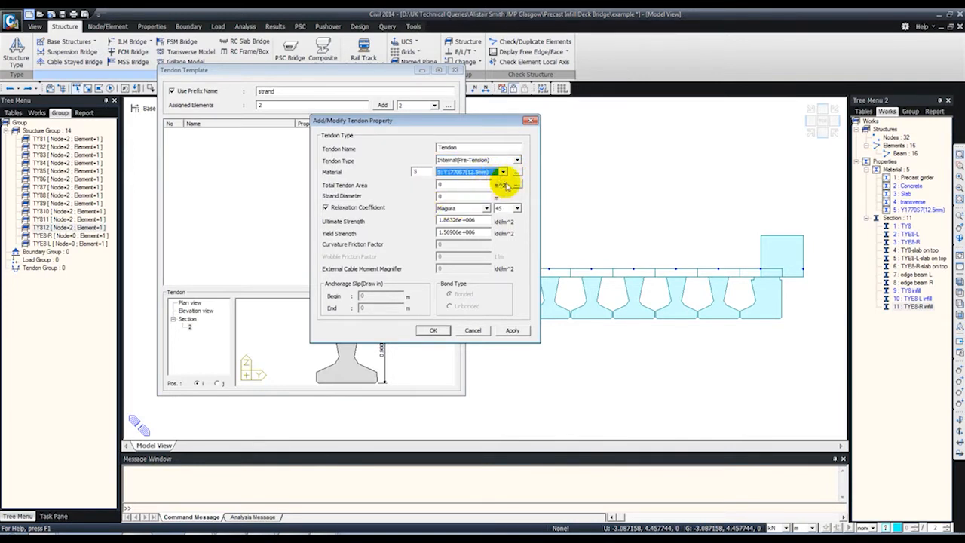
# - Define the total tendon area with a strand diameter of 12.7mm(0.5") and 10 strands
pyautogui.click(517, 184)
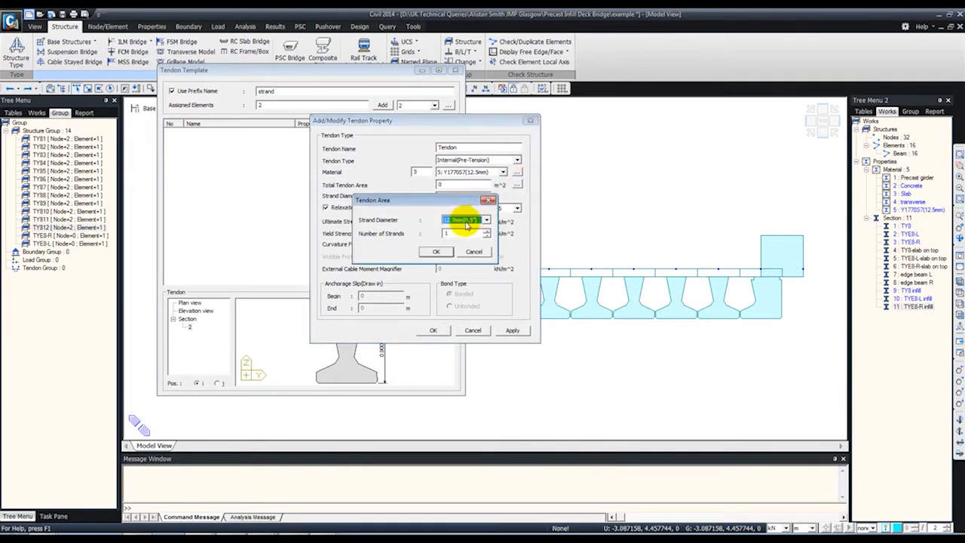
pyautogui.moveTo(444, 200); pyautogui.dragTo(523, 201)
pyautogui.press('Tab')
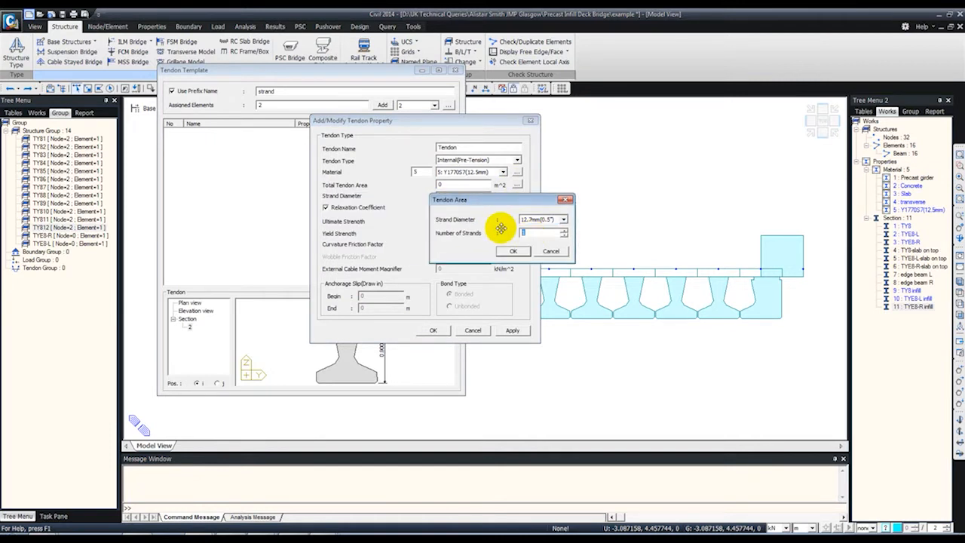
pyautogui.click(545, 219)
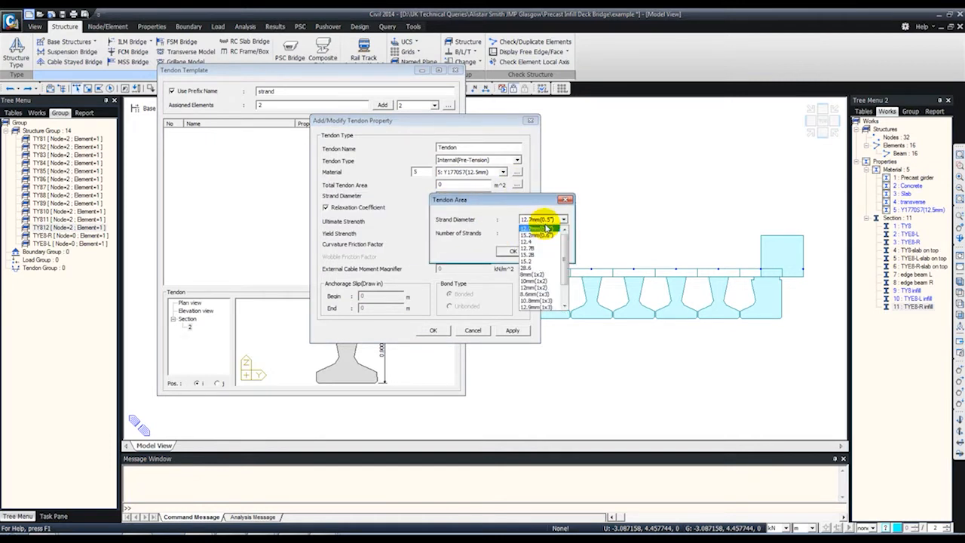
pyautogui.click(548, 227)
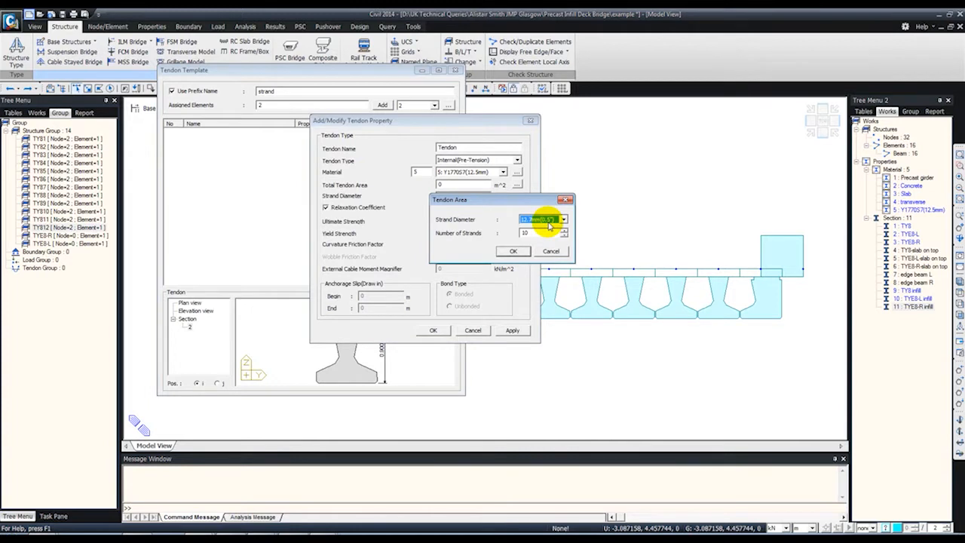
pyautogui.click(514, 252)
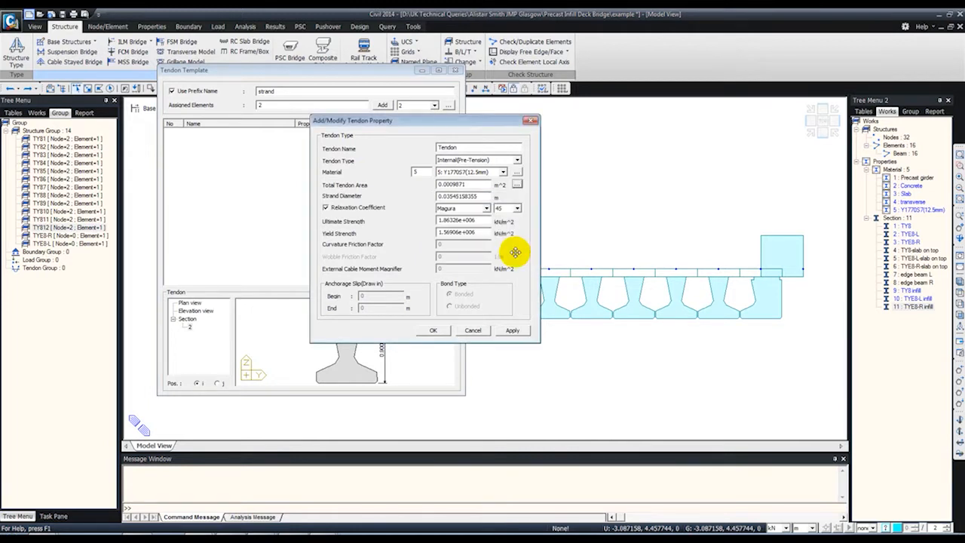
# - Set the tendon's relaxation coefficient to the European code with the Ordinary option
pyautogui.click(473, 208)
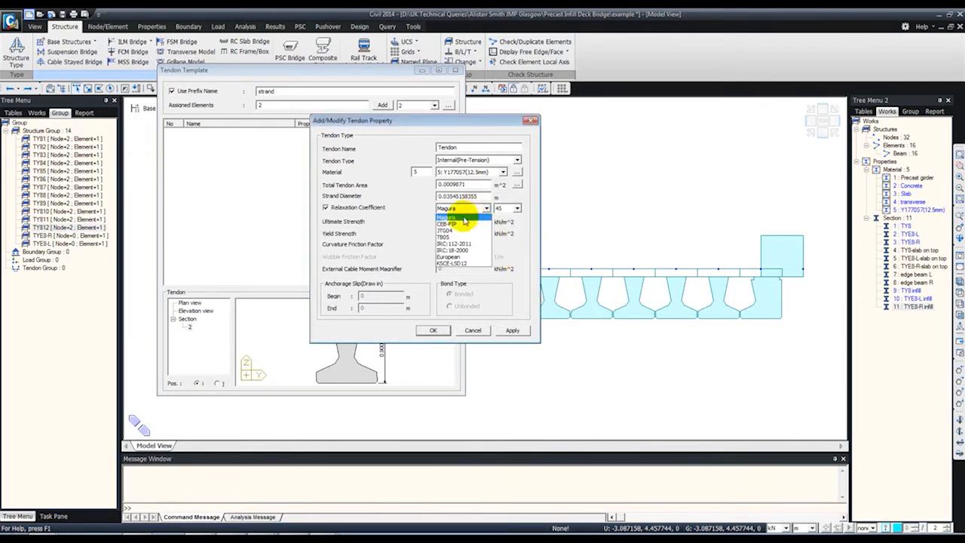
pyautogui.click(451, 258)
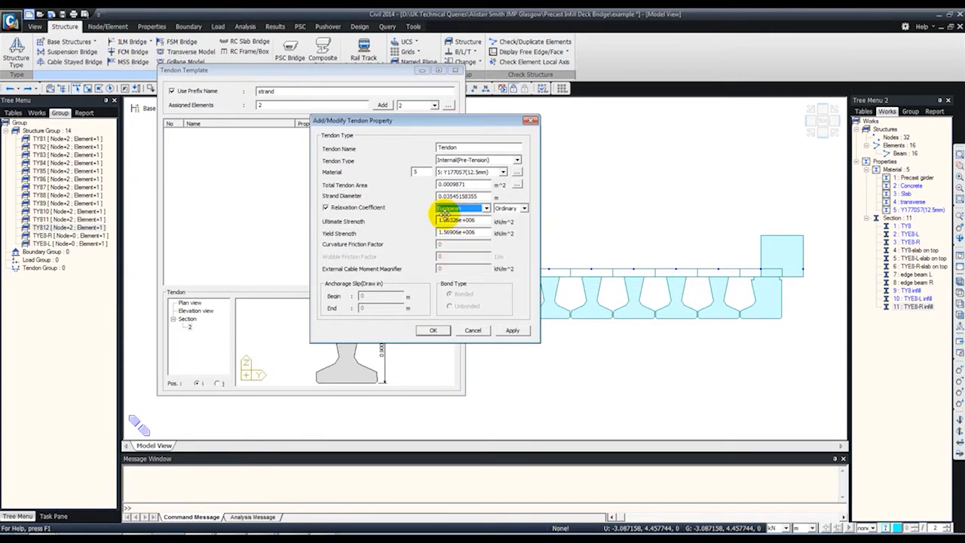
pyautogui.click(523, 209)
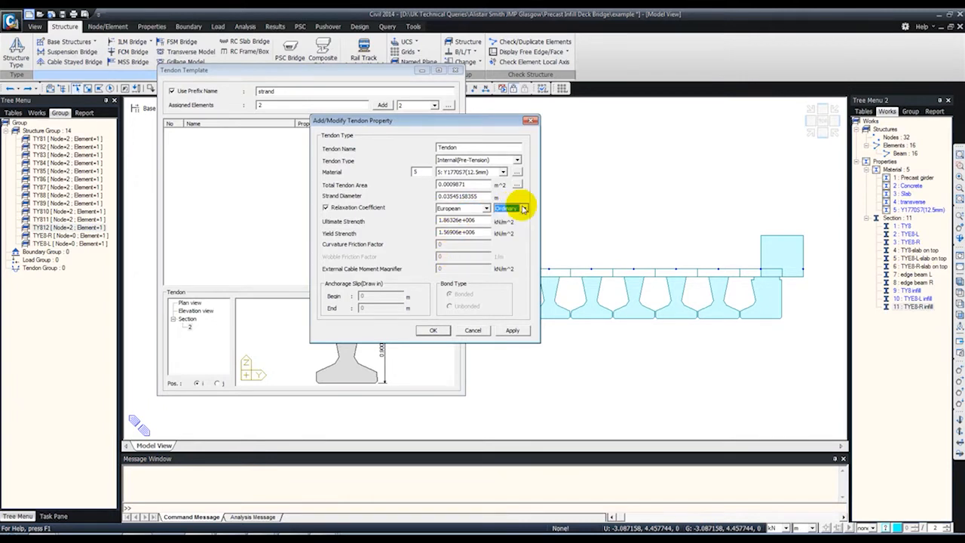
# - Save the tendon property and auto-generate strands with the prefix strand, the Tendon property and the Default group, initializing the template
pyautogui.click(435, 331)
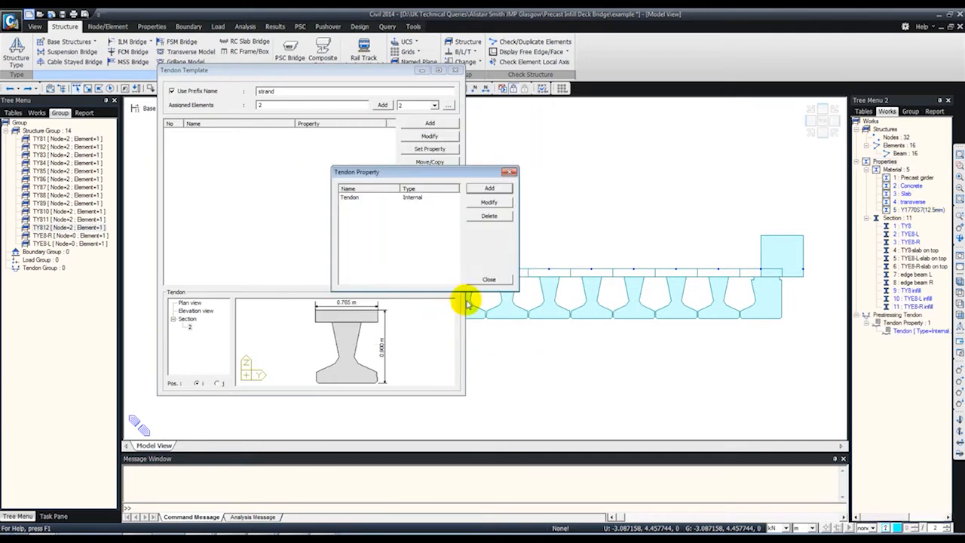
pyautogui.click(440, 280)
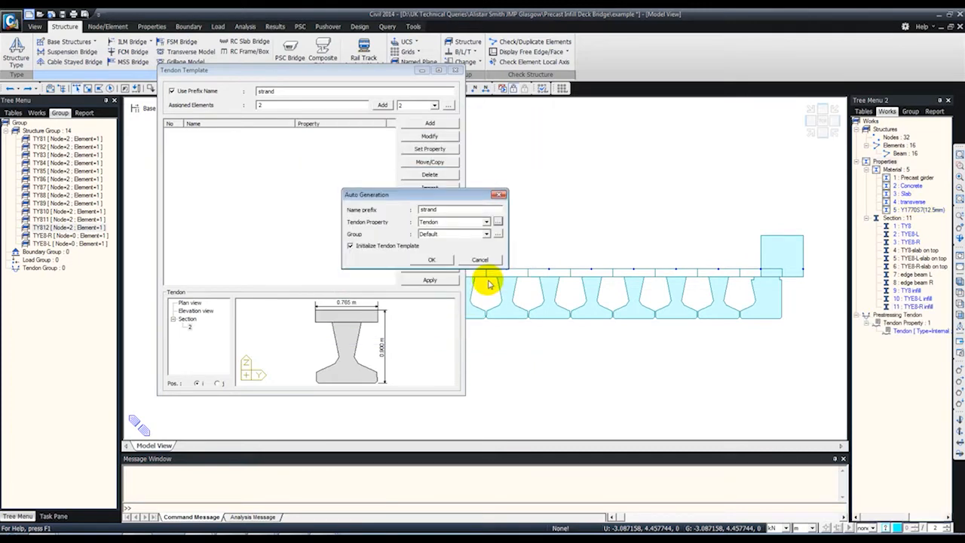
pyautogui.click(432, 260)
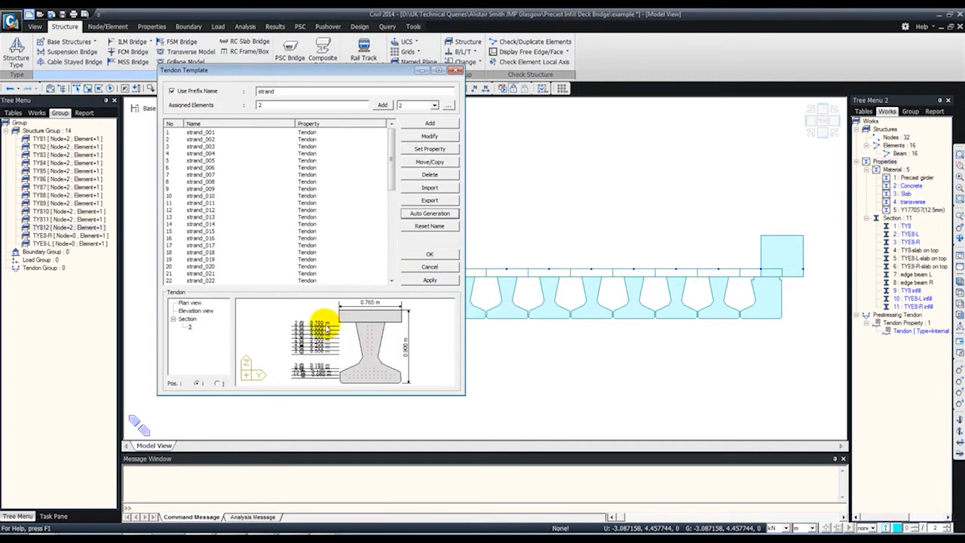
# - Delete the uppermost rows of generated strands in the web of the girder section
pyautogui.scroll(4, 377, 334)
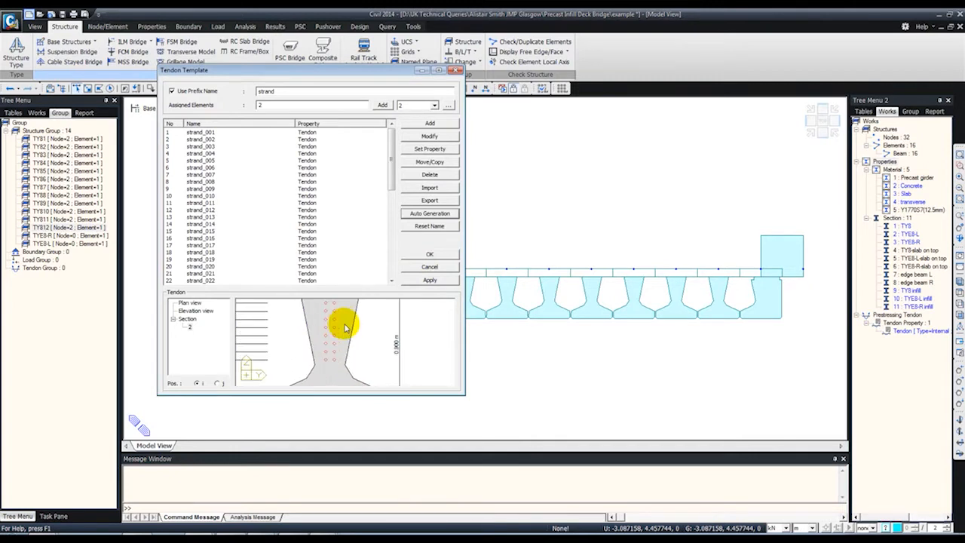
pyautogui.scroll(4, 339, 324)
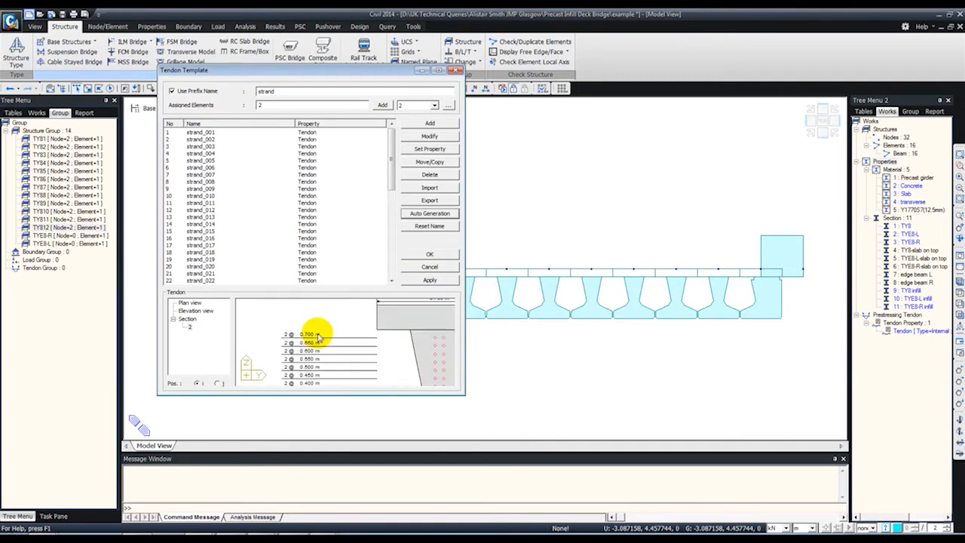
pyautogui.moveTo(392, 337); pyautogui.dragTo(299, 316, button='middle')
pyautogui.scroll(2, 312, 319)
pyautogui.scroll(-2, 311, 318)
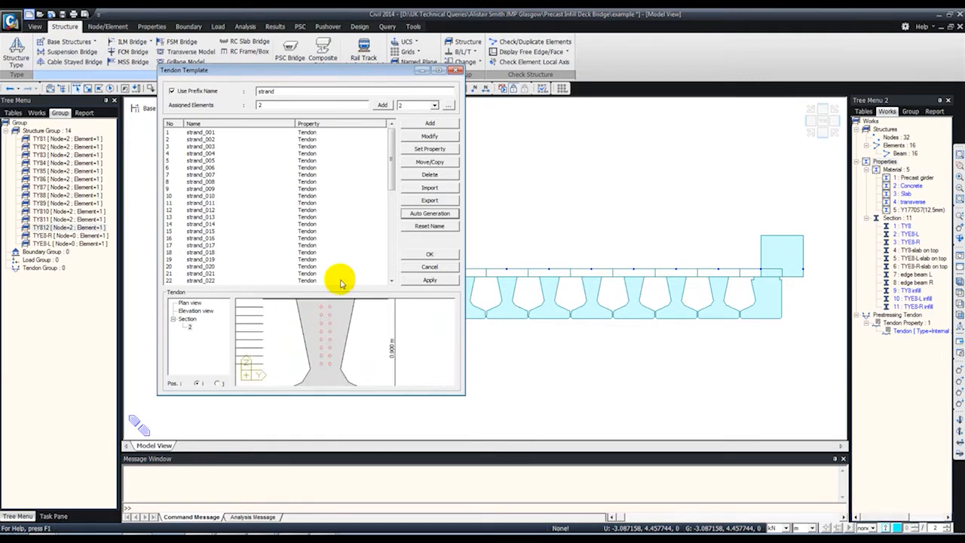
pyautogui.moveTo(316, 307); pyautogui.dragTo(334, 321)
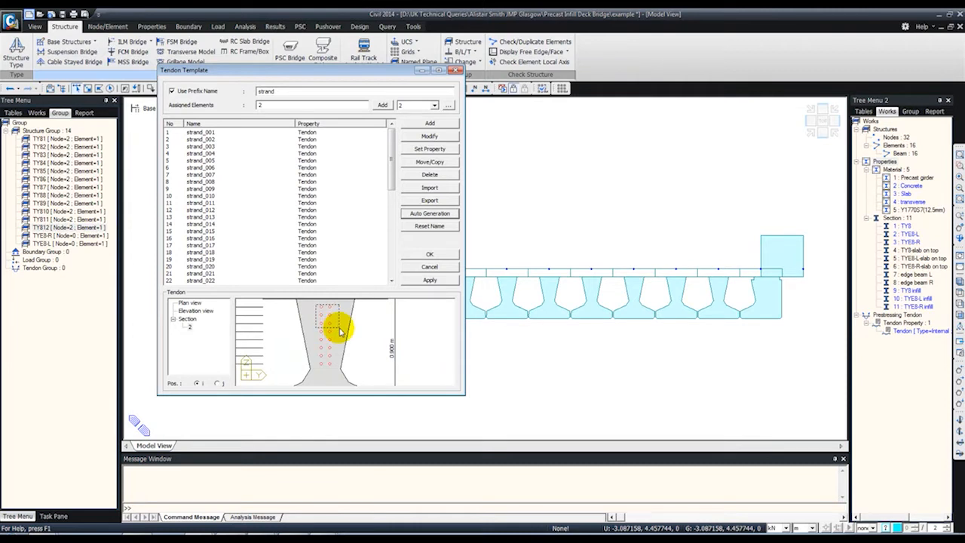
pyautogui.press('Delete')
# - Move the uppermost three-strand row of the bottom flange upward to the base of the web in Move mode
pyautogui.moveTo(332, 332); pyautogui.dragTo(340, 263, button='middle')
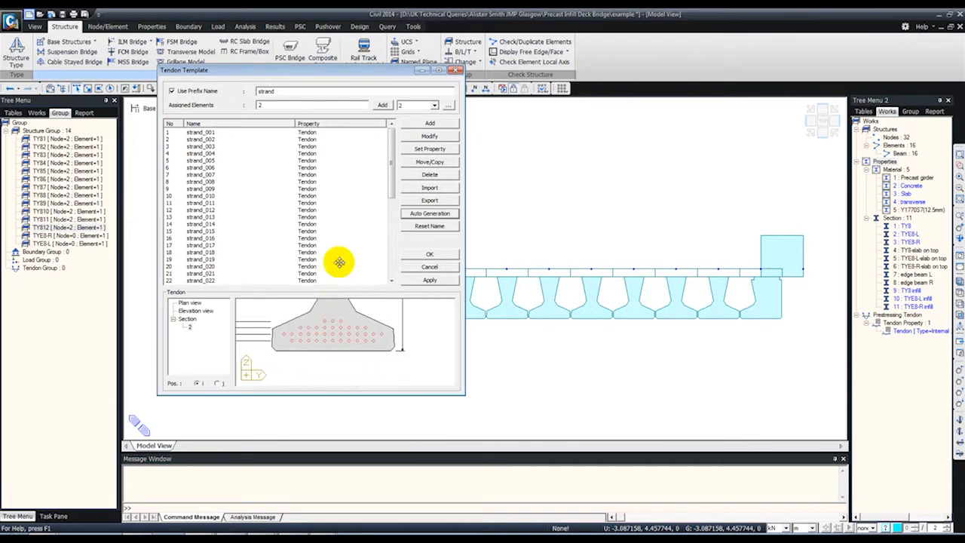
pyautogui.moveTo(341, 301); pyautogui.dragTo(330, 324, button='middle')
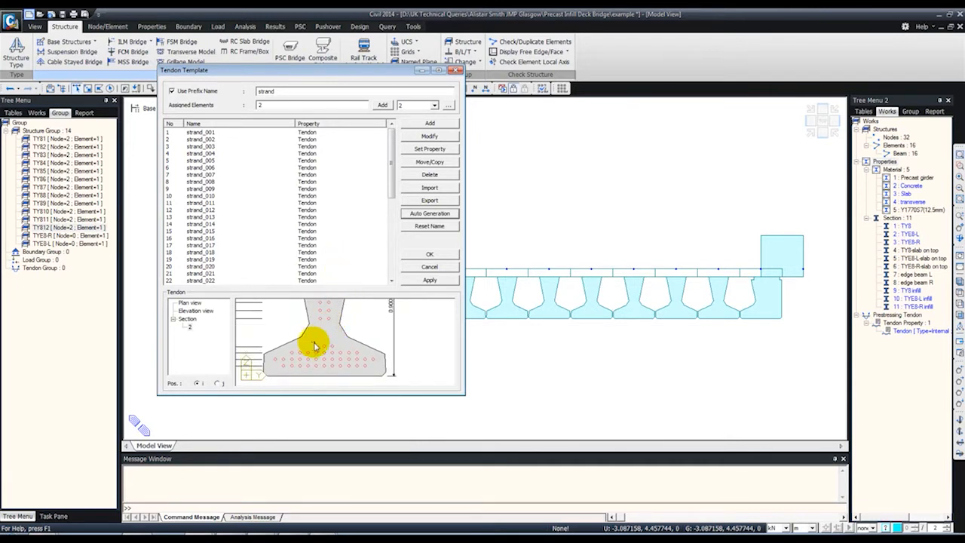
pyautogui.moveTo(315, 345); pyautogui.dragTo(338, 352)
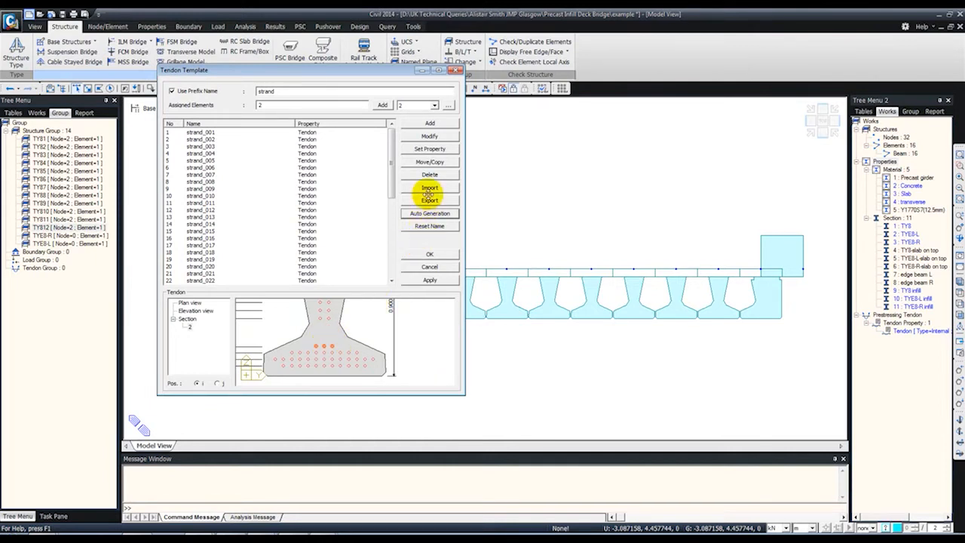
pyautogui.click(428, 162)
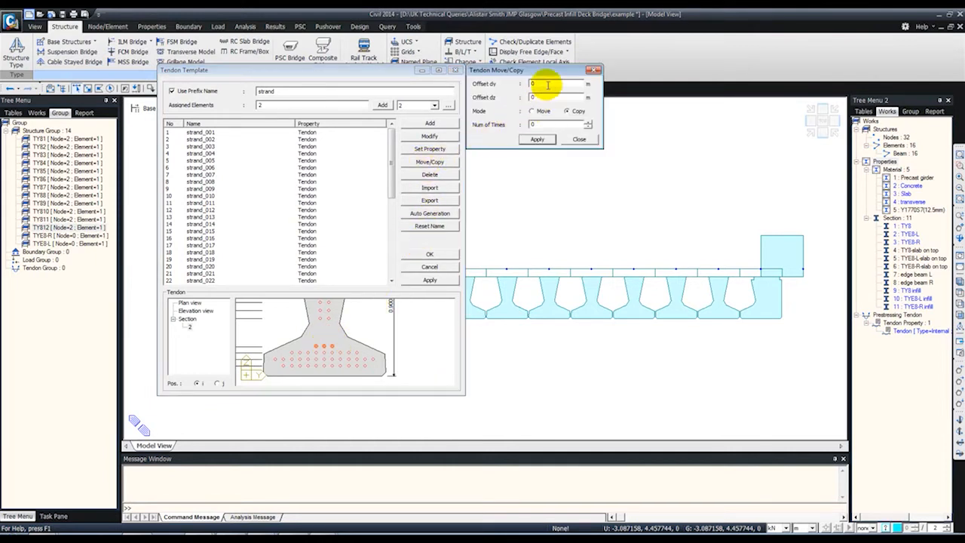
pyautogui.click(538, 111)
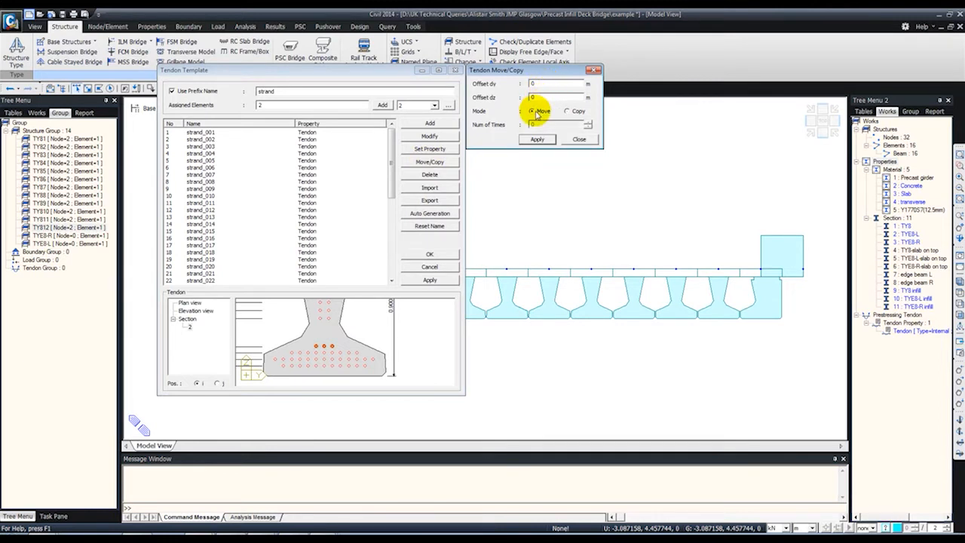
pyautogui.doubleClick(533, 97)
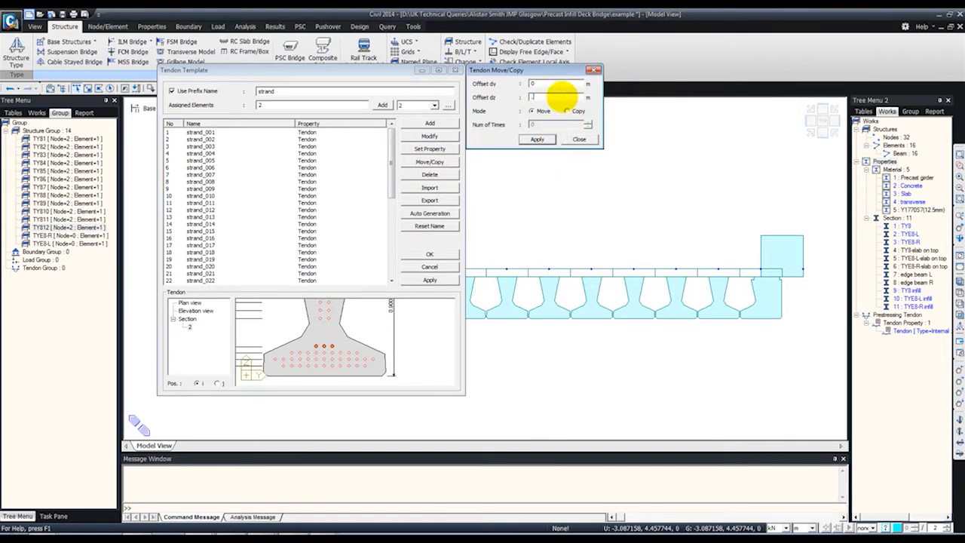
pyautogui.click(540, 140)
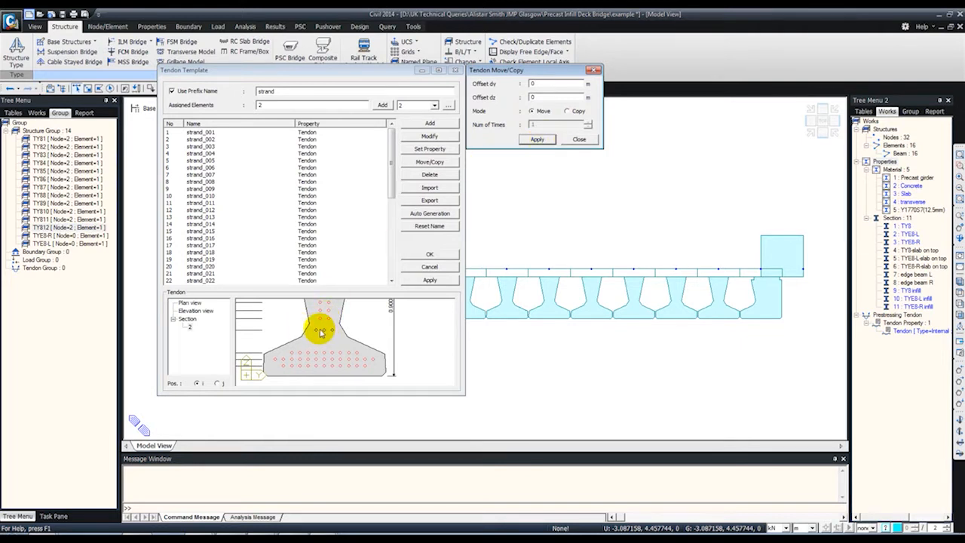
pyautogui.click(580, 139)
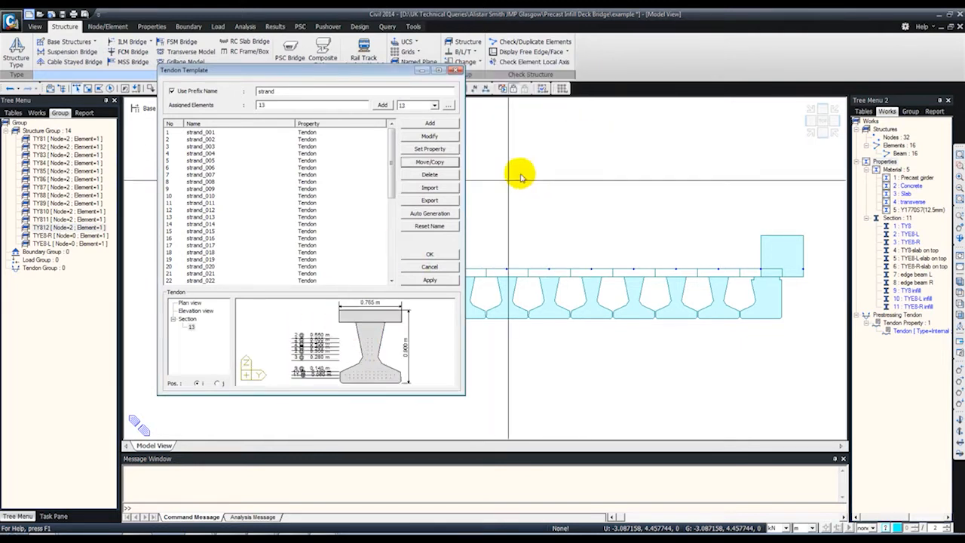
# - Move the three-strand row at the base of the web down with an Offset dz of -0.1 m
pyautogui.scroll(5, 365, 340)
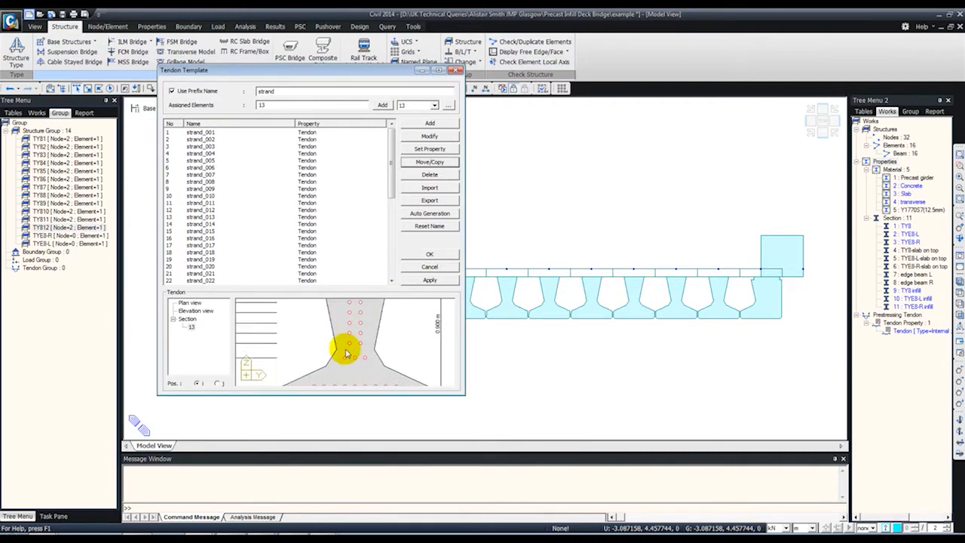
pyautogui.moveTo(370, 367); pyautogui.dragTo(371, 367)
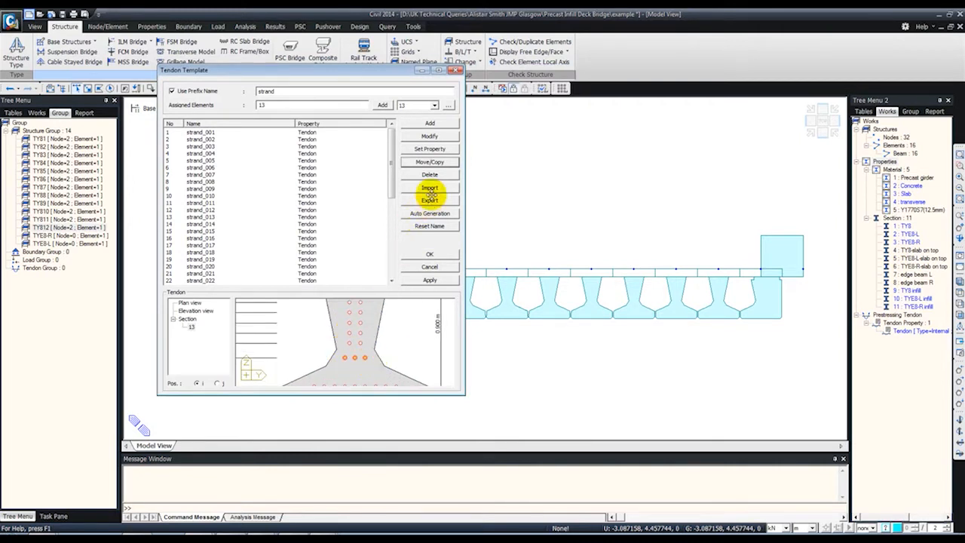
pyautogui.click(430, 161)
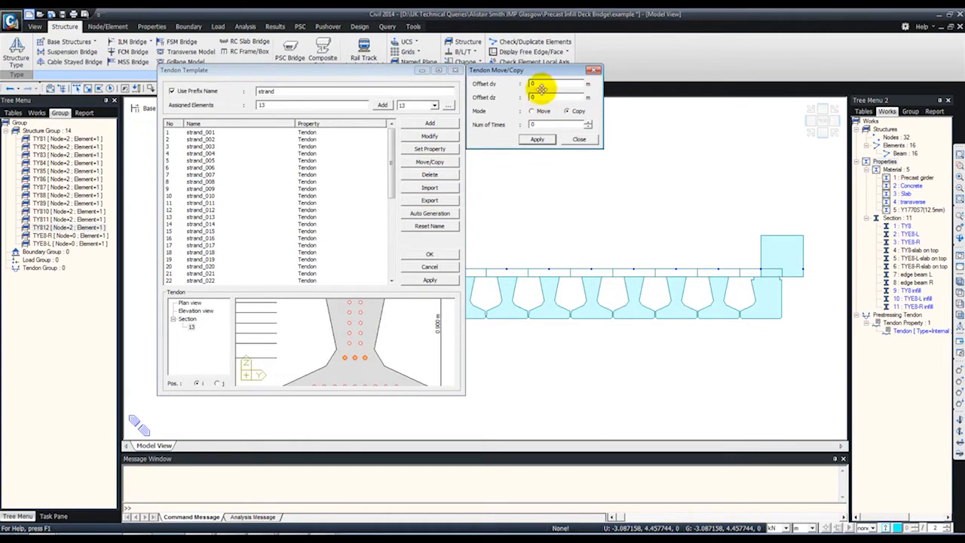
pyautogui.moveTo(540, 98); pyautogui.dragTo(519, 98)
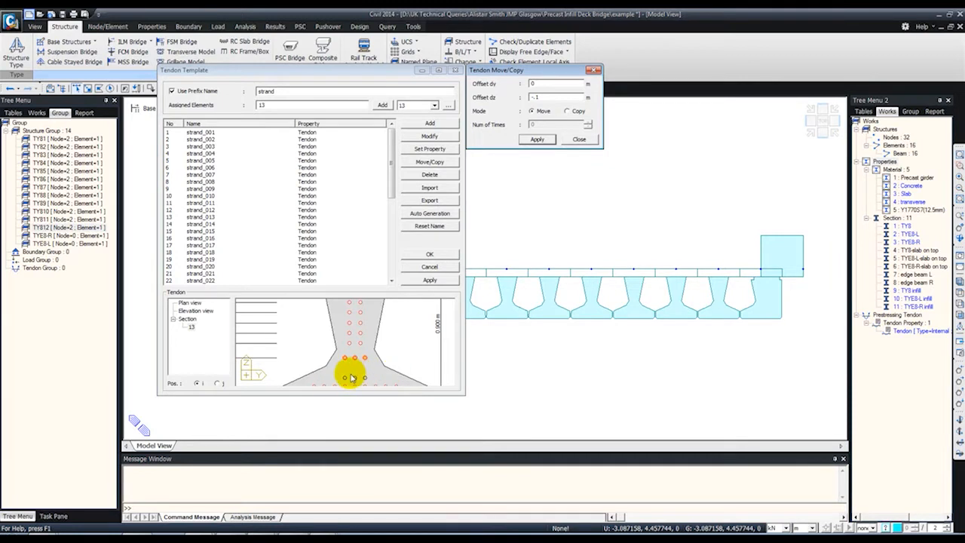
pyautogui.click(537, 139)
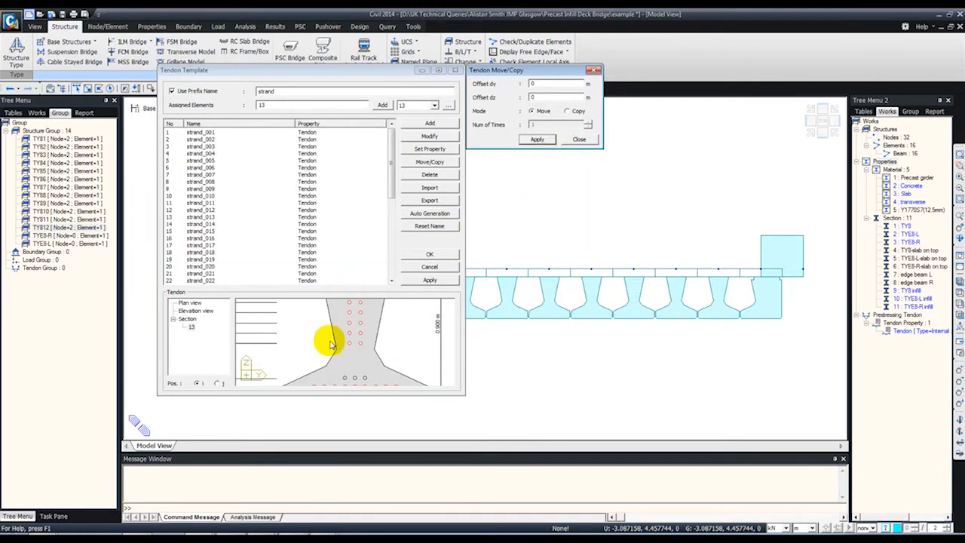
# - Modify strand_013 in the bottom flange, setting its horizontal offsets at begin and end to 2 m
pyautogui.scroll(4, 362, 333)
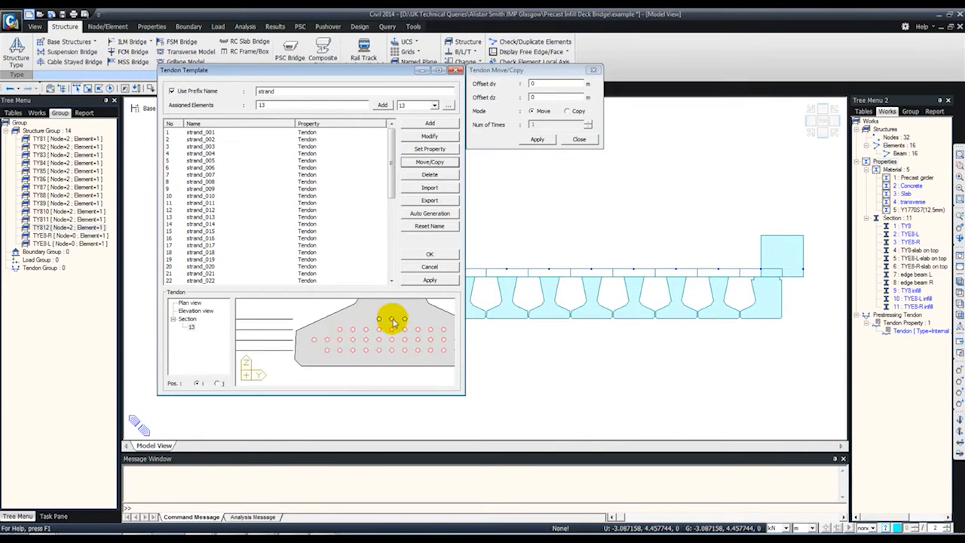
pyautogui.moveTo(393, 316); pyautogui.dragTo(379, 336, button='middle')
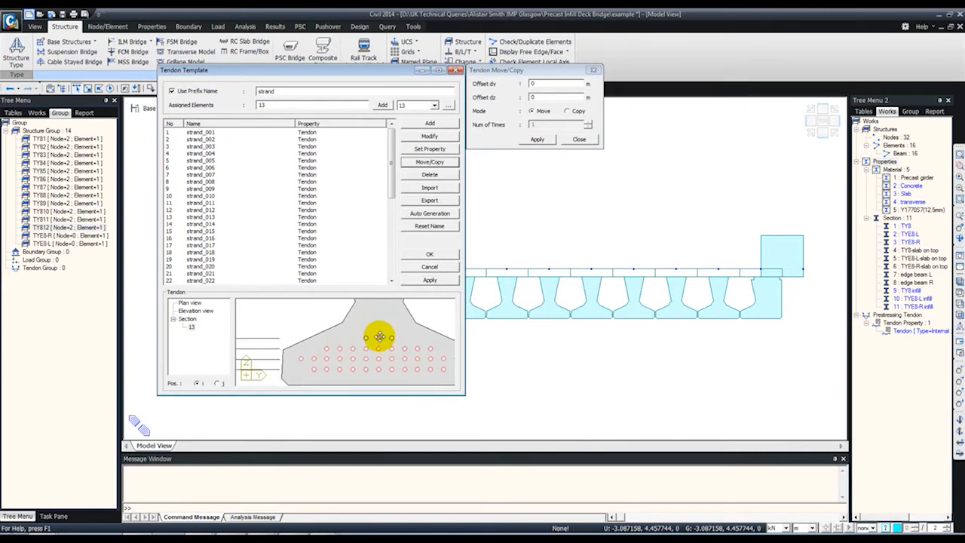
pyautogui.click(320, 366)
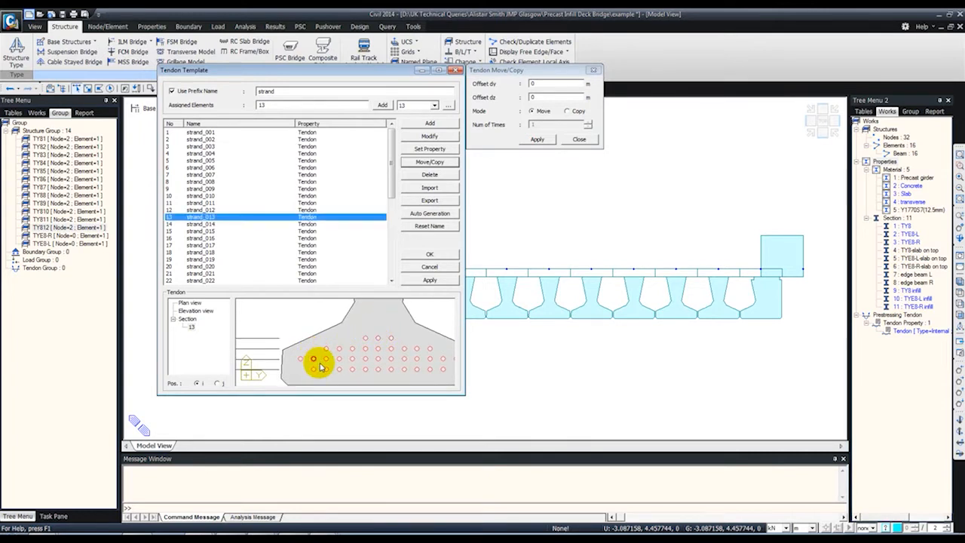
pyautogui.click(429, 136)
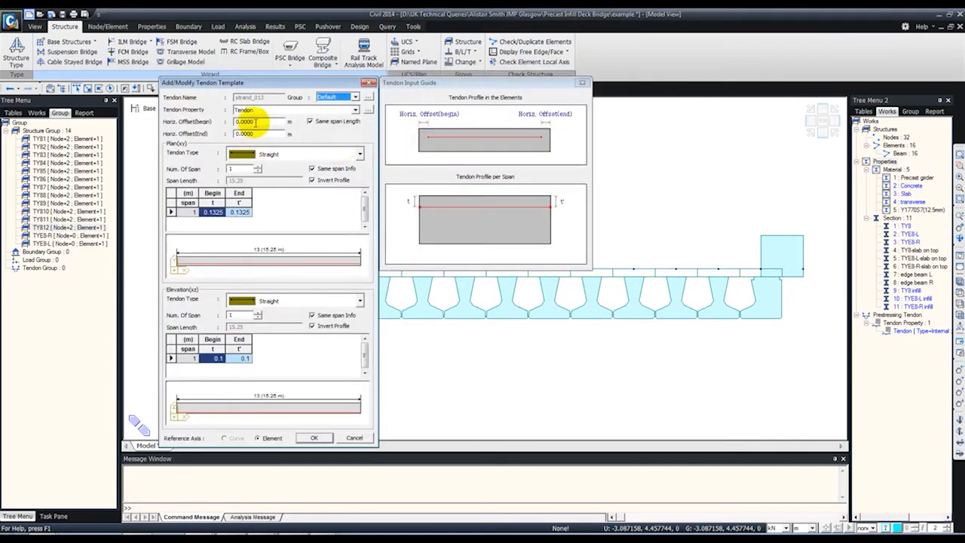
pyautogui.doubleClick(253, 122)
pyautogui.write('2')
pyautogui.moveTo(260, 134); pyautogui.dragTo(206, 131)
pyautogui.write('2')
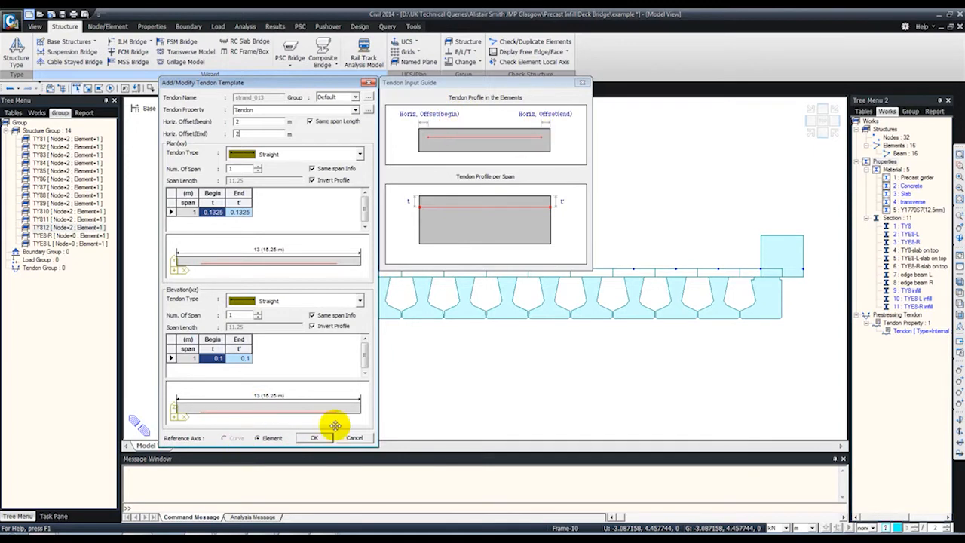
pyautogui.click(314, 437)
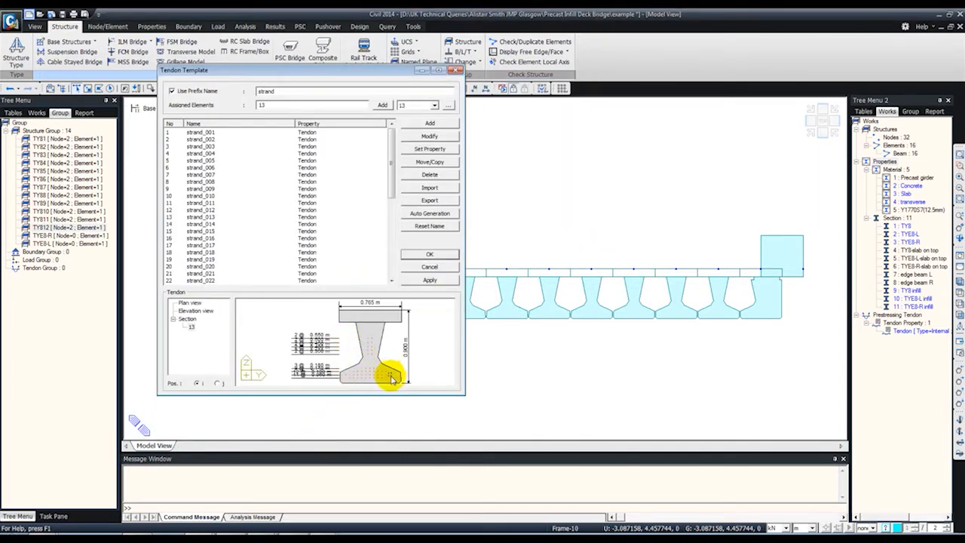
# - Modify strand_023 on the opposite side of the bottom flange with begin and end horizontal offsets of 2 m
pyautogui.click(429, 135)
pyautogui.moveTo(266, 129); pyautogui.dragTo(189, 118)
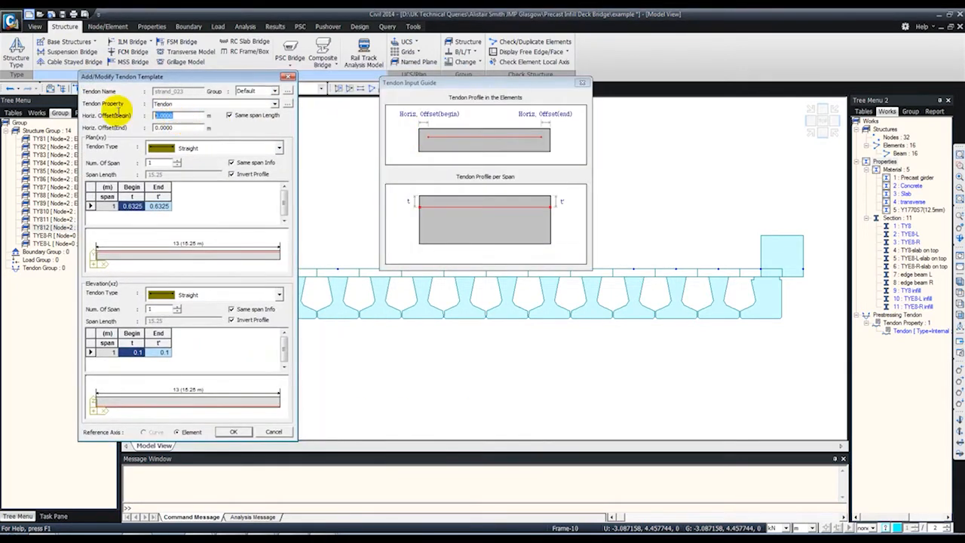
pyautogui.write('2')
pyautogui.press('Tab')
pyautogui.write('2')
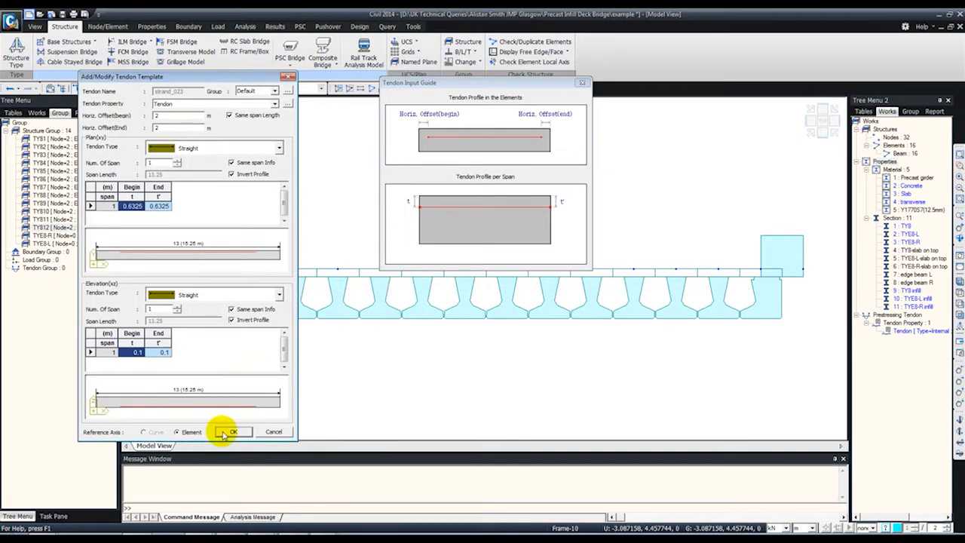
pyautogui.click(226, 433)
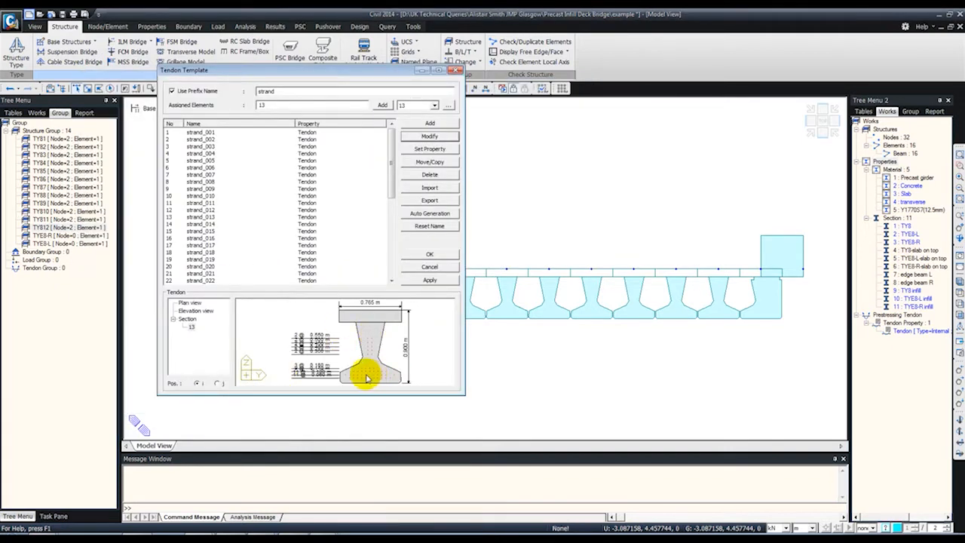
# - Set the begin and end horizontal offsets of strand_017 near the flange centre to 5 m
pyautogui.click(367, 378)
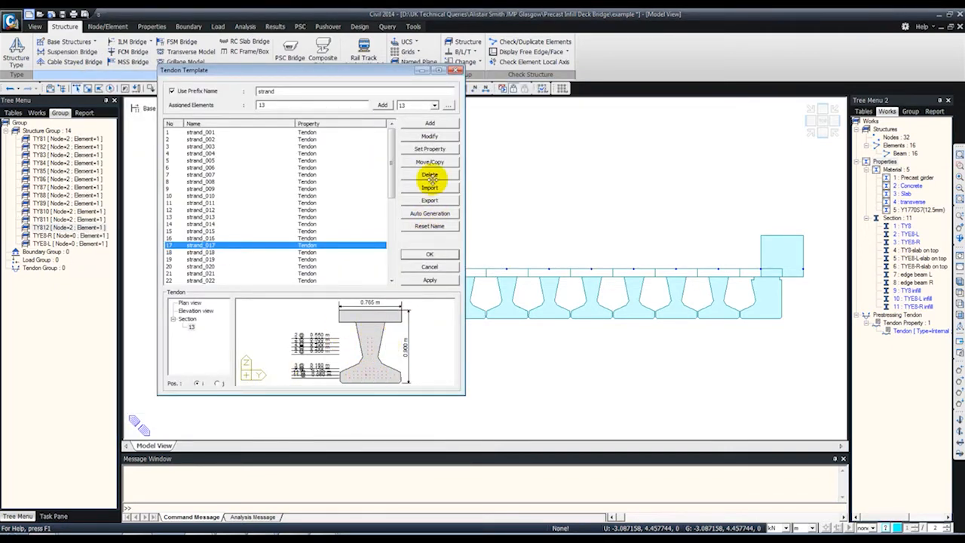
pyautogui.click(430, 136)
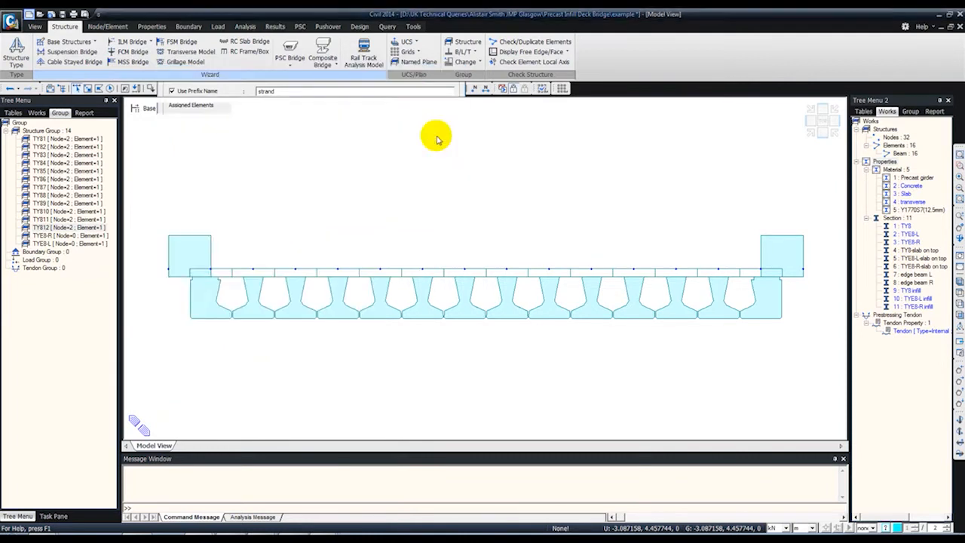
pyautogui.write('5')
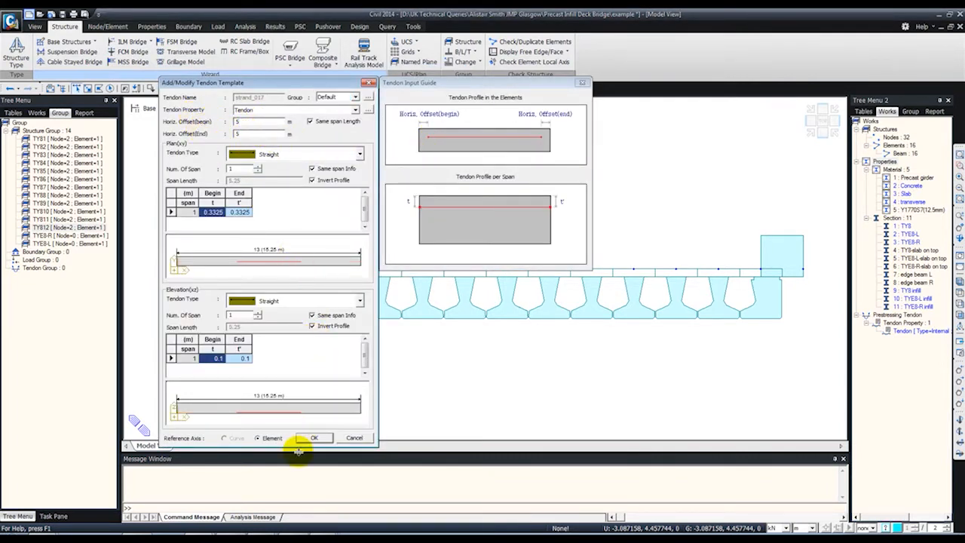
pyautogui.click(311, 439)
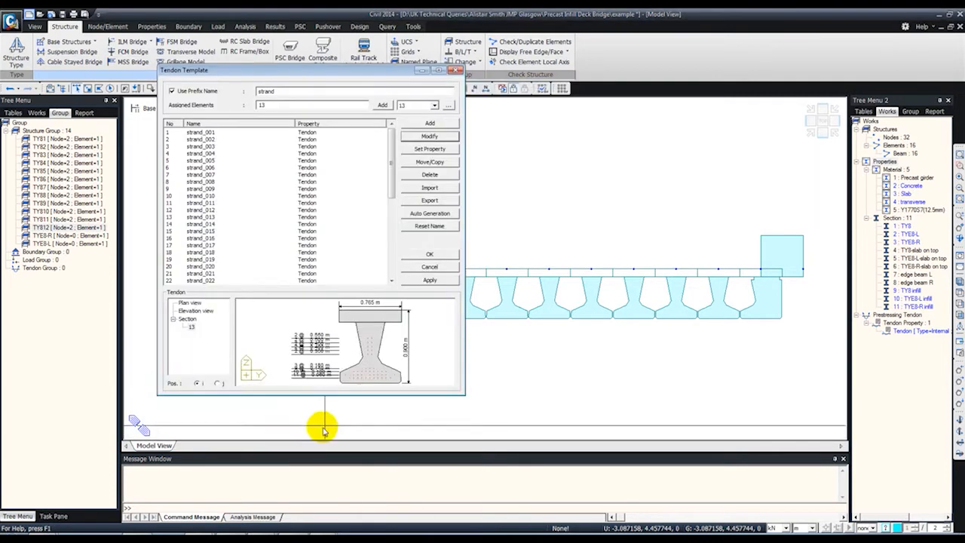
# - Give strand_019 in the bottom flange begin and end horizontal offsets of 5 m
pyautogui.click(377, 377)
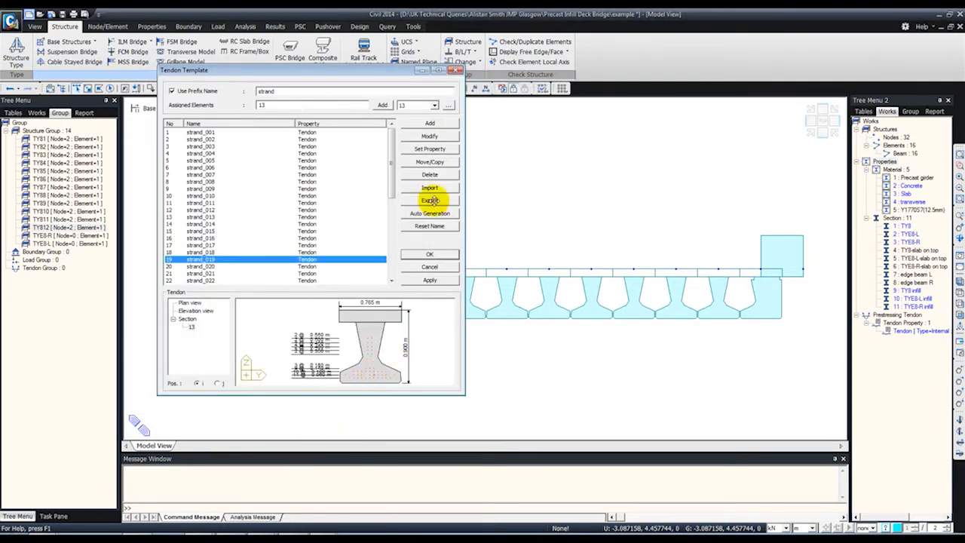
pyautogui.click(437, 135)
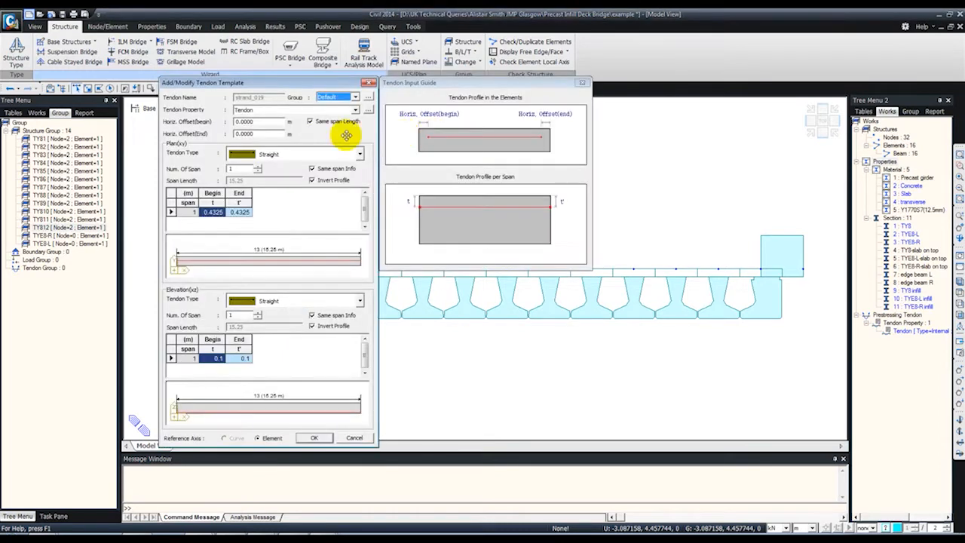
pyautogui.write('5')
pyautogui.press('Tab')
pyautogui.write('5')
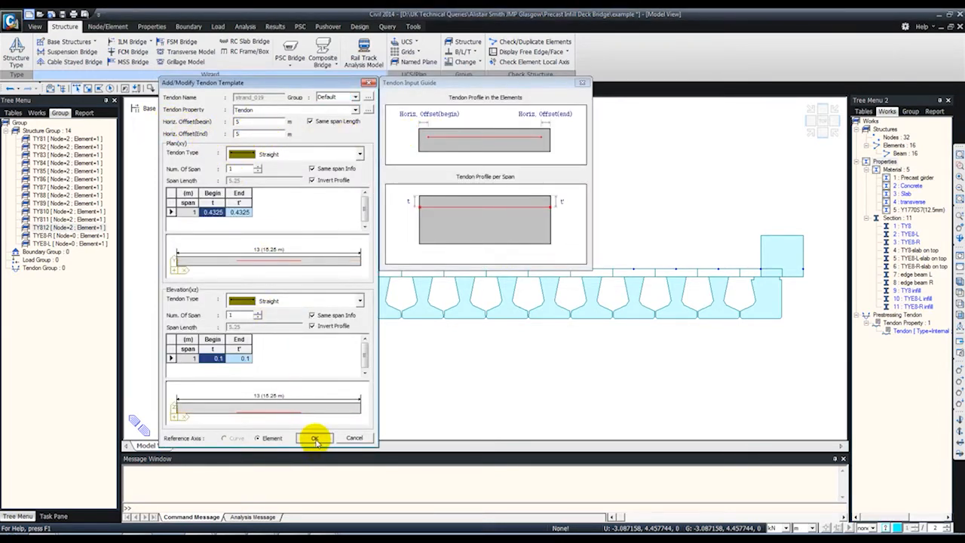
pyautogui.click(315, 439)
# - Apply the tendon template to create the strand profiles in the assigned girder elements
pyautogui.moveTo(380, 79); pyautogui.dragTo(430, 126)
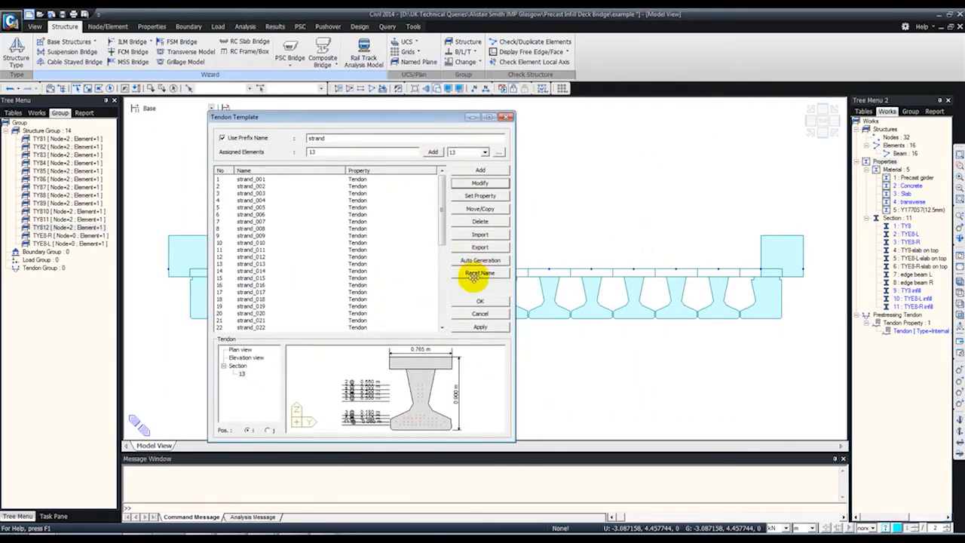
pyautogui.click(480, 326)
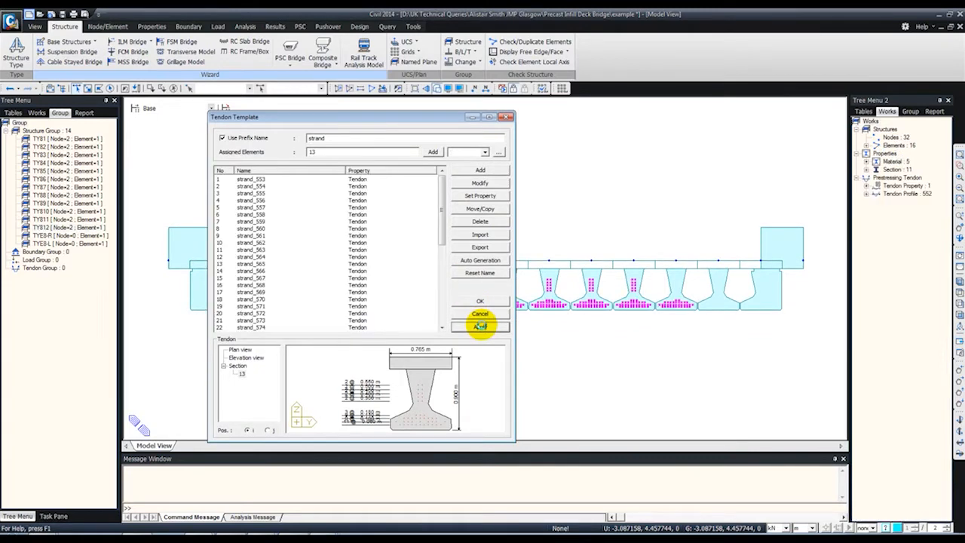
pyautogui.moveTo(431, 119); pyautogui.dragTo(463, 135)
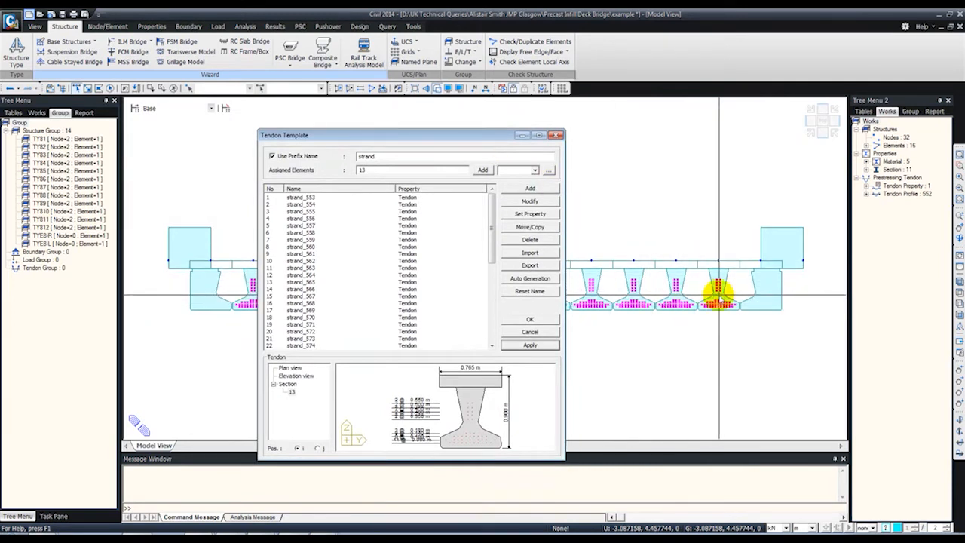
pyautogui.click(450, 89)
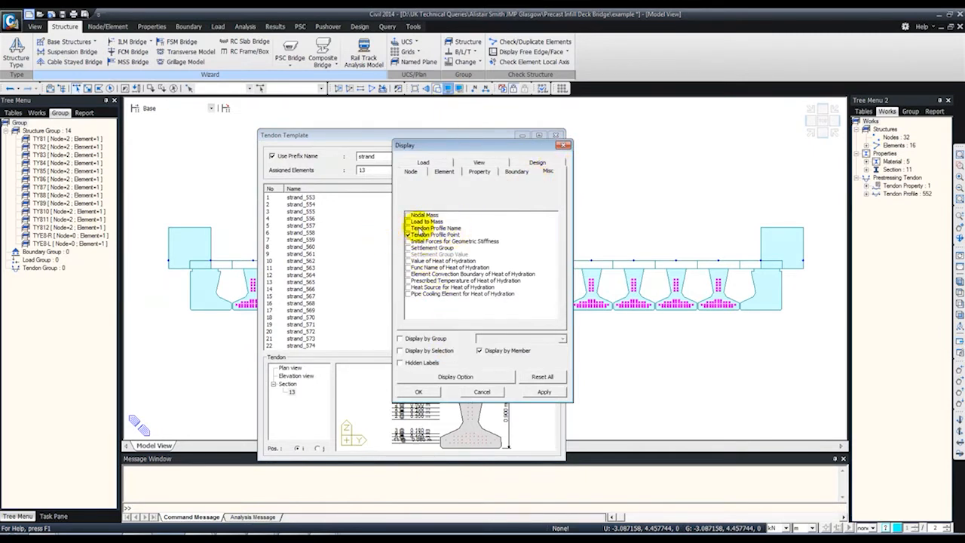
pyautogui.click(481, 390)
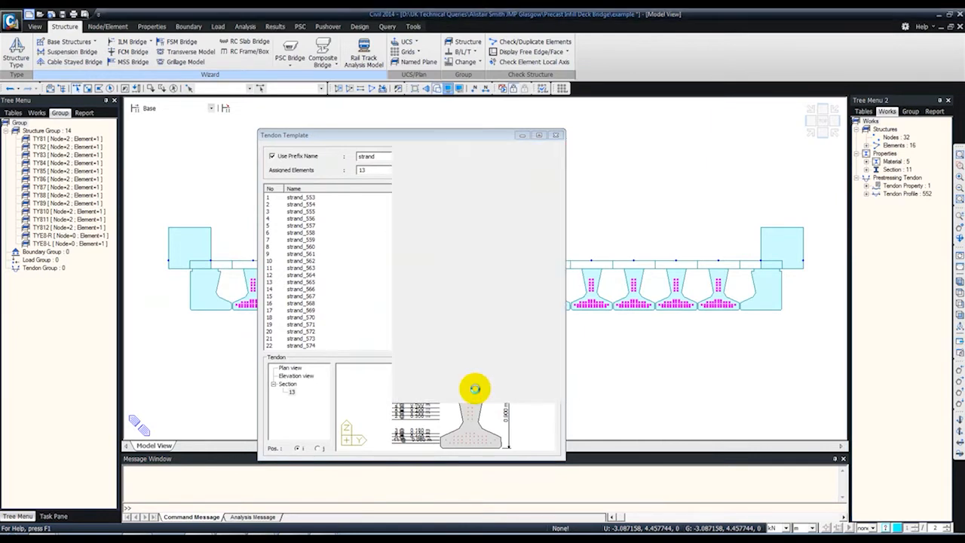
pyautogui.moveTo(461, 134); pyautogui.dragTo(329, 95)
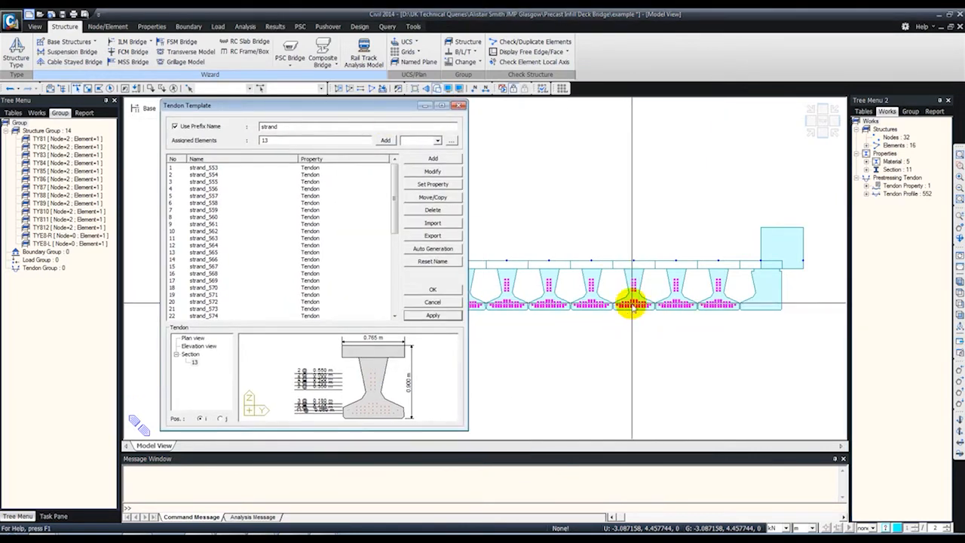
# - Examine in plan view where the offset strands start and stop along the girders
pyautogui.click(956, 290)
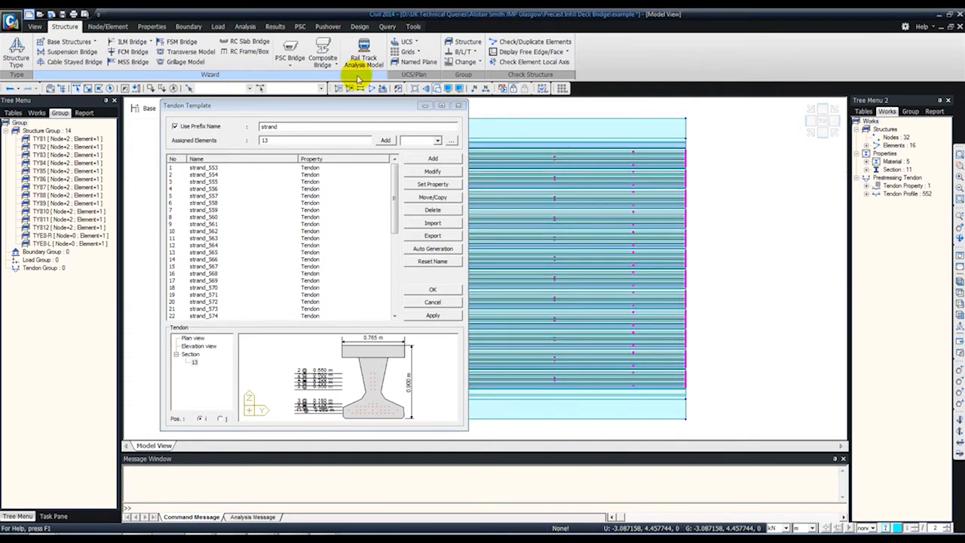
pyautogui.moveTo(365, 107); pyautogui.dragTo(854, 205)
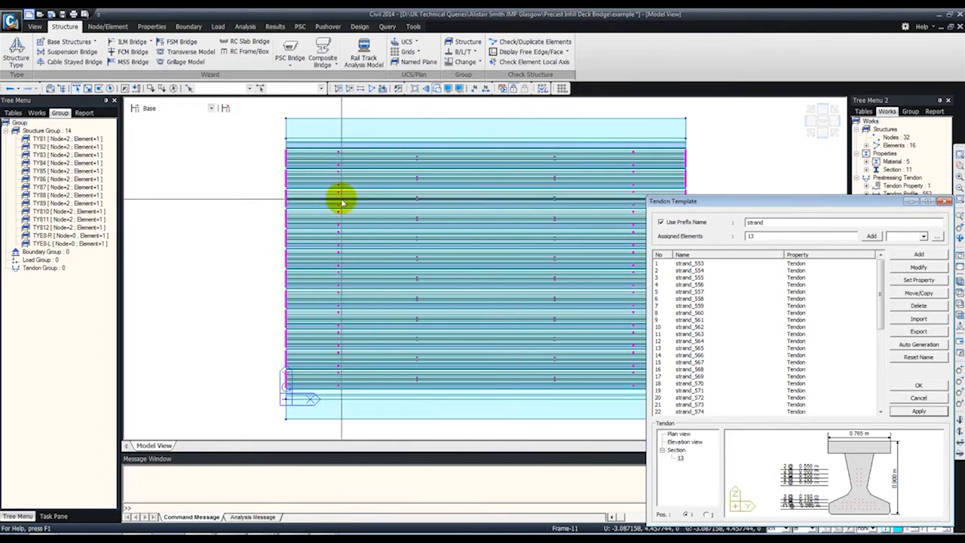
pyautogui.moveTo(757, 200); pyautogui.dragTo(471, 132)
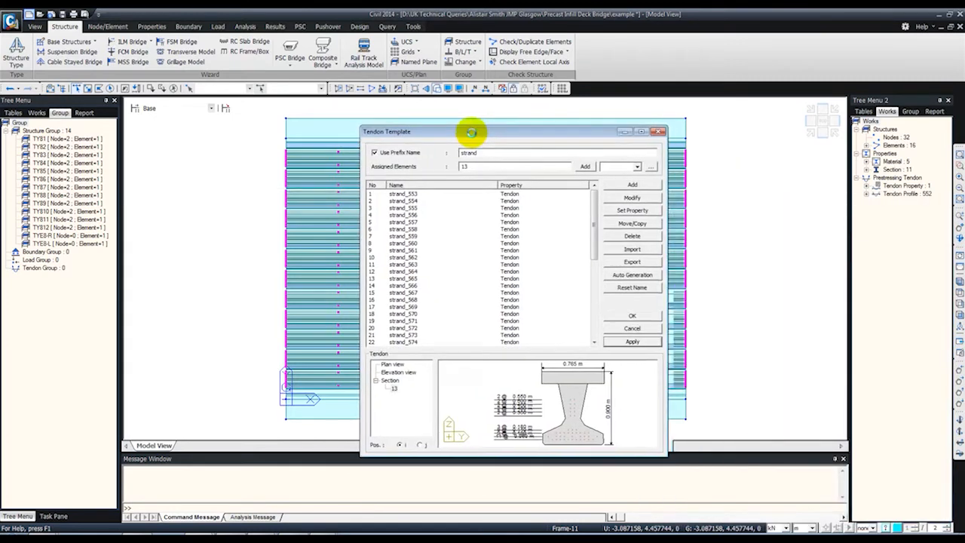
pyautogui.click(808, 122)
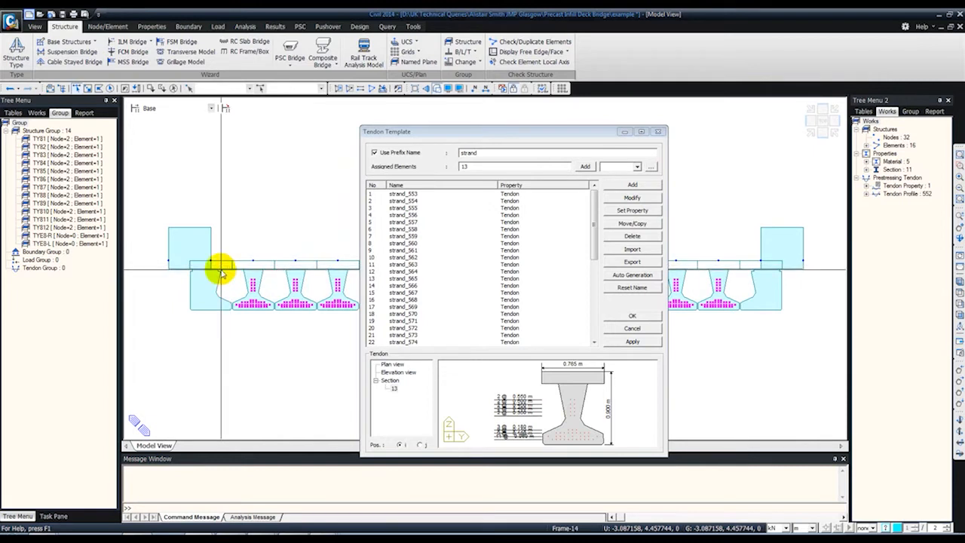
# - Assign the TYE8-R edge girder, element 14, to the tendon template and auto-generate its strands with prefix strand, property Tendon and the template initialized
pyautogui.moveTo(493, 145); pyautogui.dragTo(299, 104)
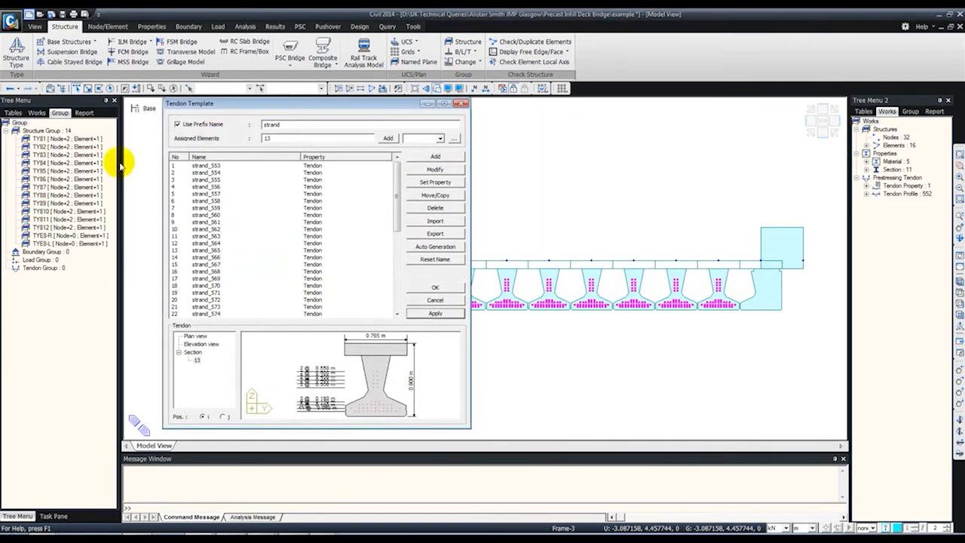
pyautogui.click(42, 238)
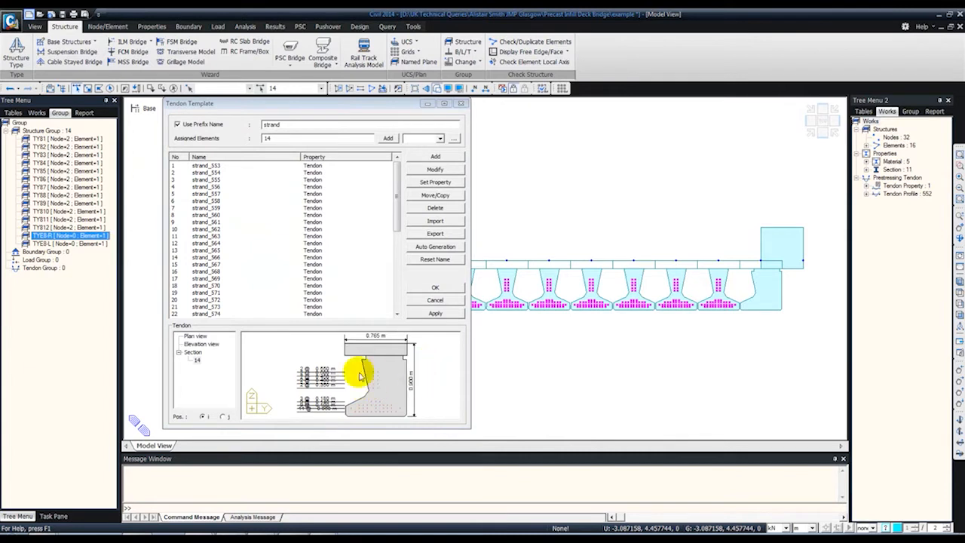
pyautogui.click(433, 248)
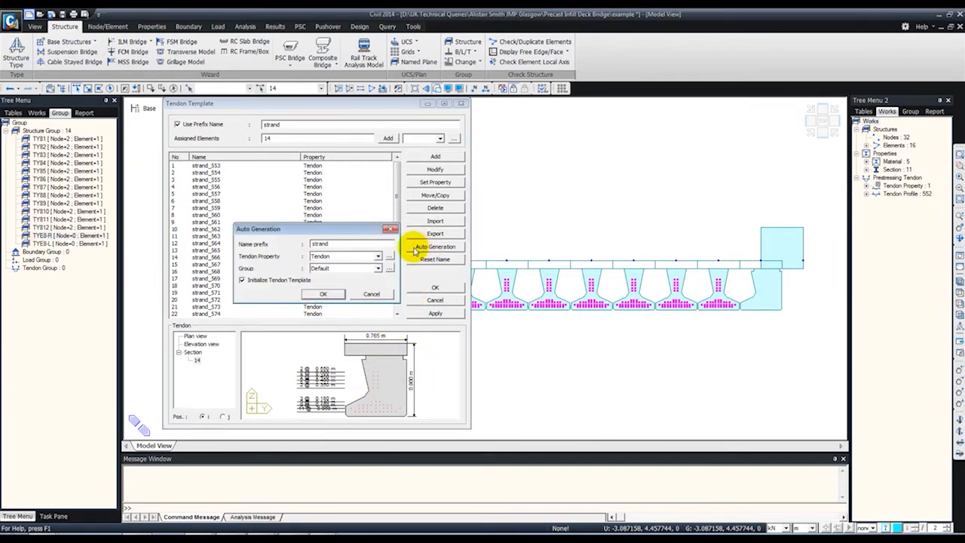
pyautogui.click(319, 294)
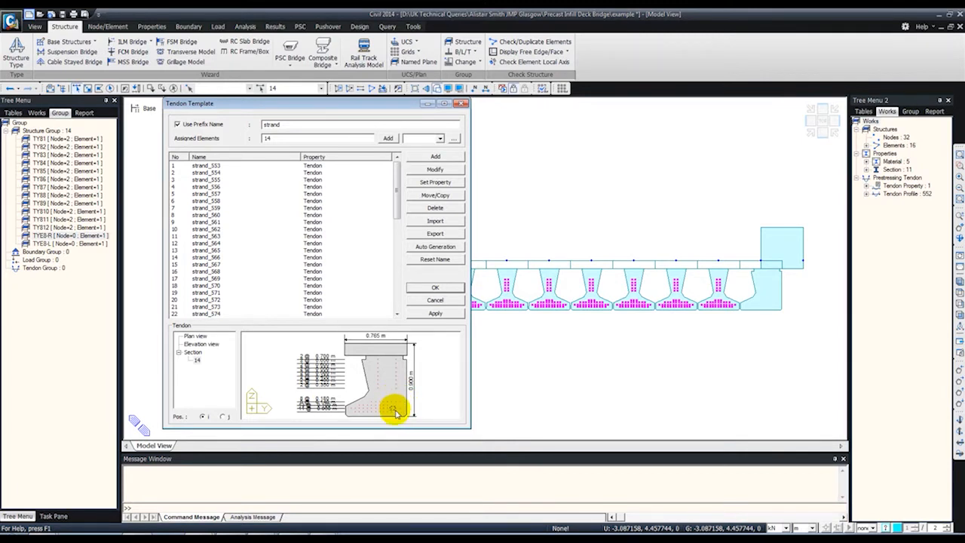
# - Set the begin and end horizontal offsets of strand_566 in the edge girder's bottom flange to 5 m
pyautogui.click(393, 410)
pyautogui.click(435, 168)
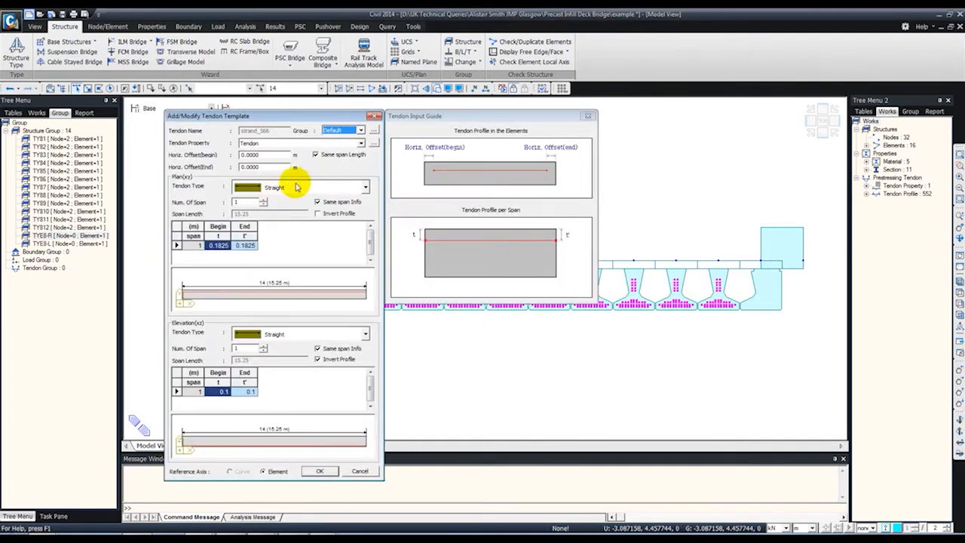
pyautogui.click(260, 154)
pyautogui.write('5')
pyautogui.press('Tab')
pyautogui.write('5')
pyautogui.click(326, 470)
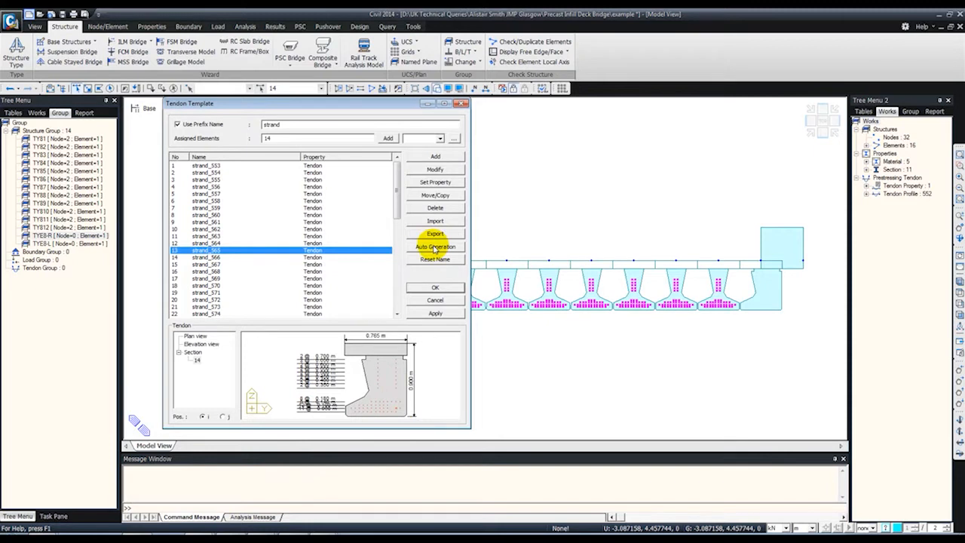
# - Modify strand_565 in the bottom flange with begin and end horizontal offsets of 2 m
pyautogui.click(435, 168)
pyautogui.click(248, 154)
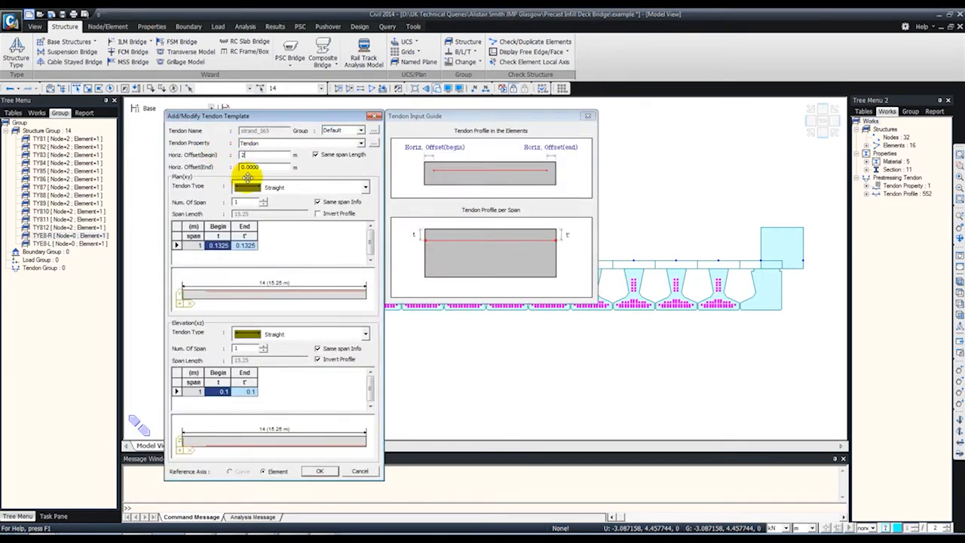
pyautogui.click(263, 167)
pyautogui.write('2')
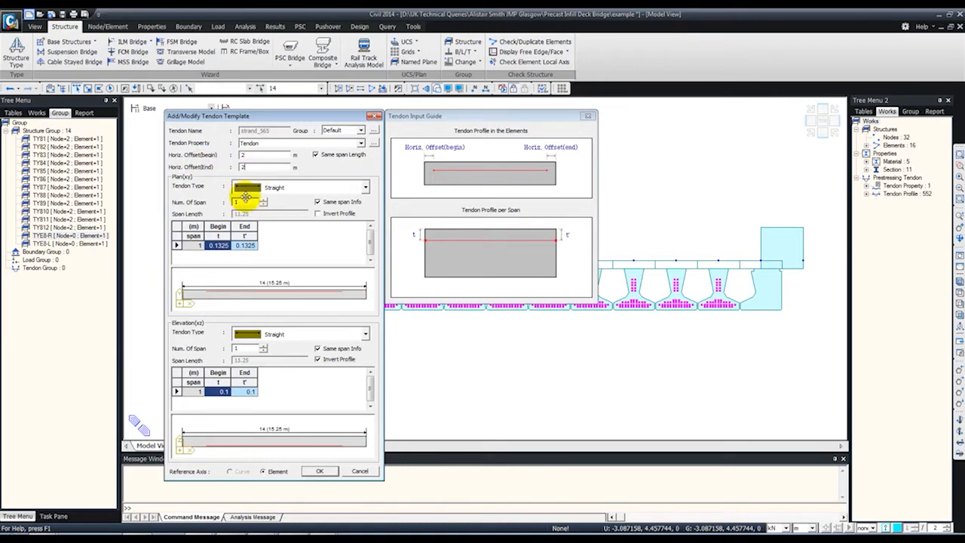
pyautogui.click(319, 473)
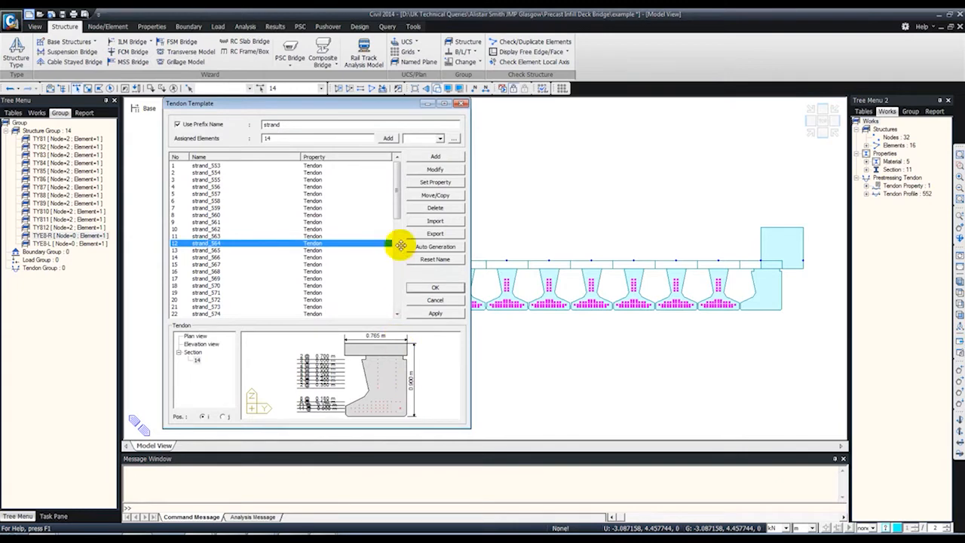
# - Give strand_564 in the bottom flange begin and end horizontal offsets of 2 m
pyautogui.click(431, 170)
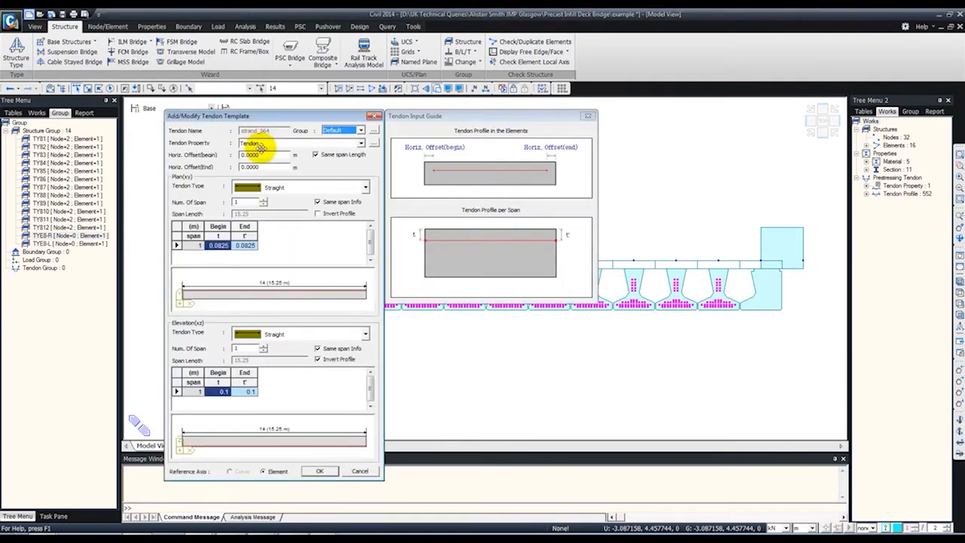
pyautogui.write('2')
pyautogui.moveTo(265, 171); pyautogui.dragTo(260, 171)
pyautogui.moveTo(261, 165); pyautogui.dragTo(198, 164)
pyautogui.write('2')
pyautogui.click(309, 470)
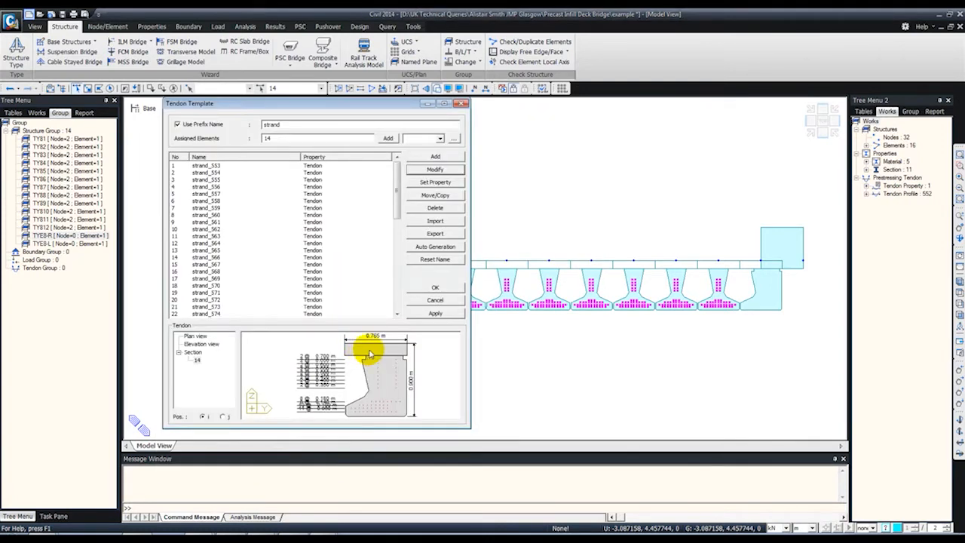
# - Apply the tendon template to create the strand profiles in edge girder element 14
pyautogui.click(435, 314)
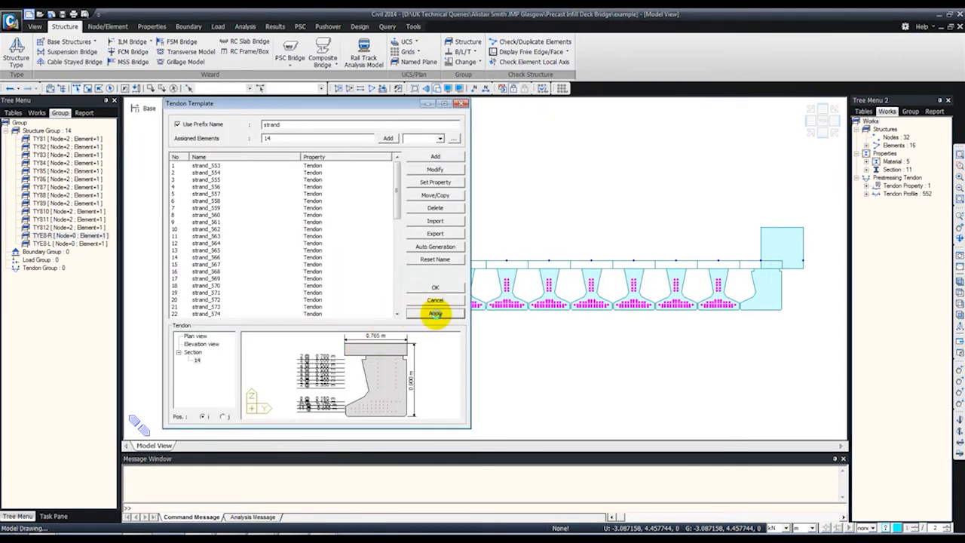
pyautogui.moveTo(360, 105); pyautogui.dragTo(649, 100)
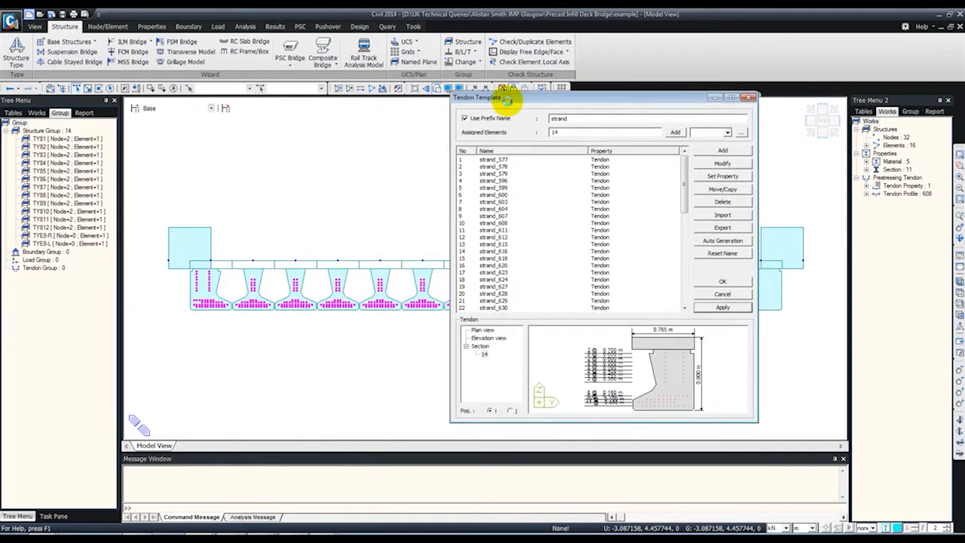
pyautogui.moveTo(508, 96); pyautogui.dragTo(291, 65)
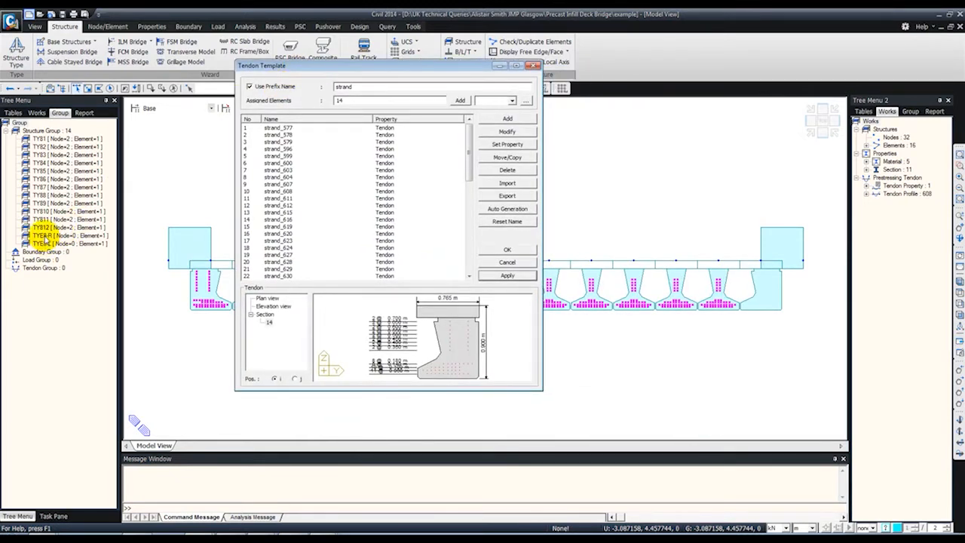
# - Assign the opposite edge girder TYE8-L, element 1, to the tendon template and auto-generate its strands
pyautogui.click(47, 236)
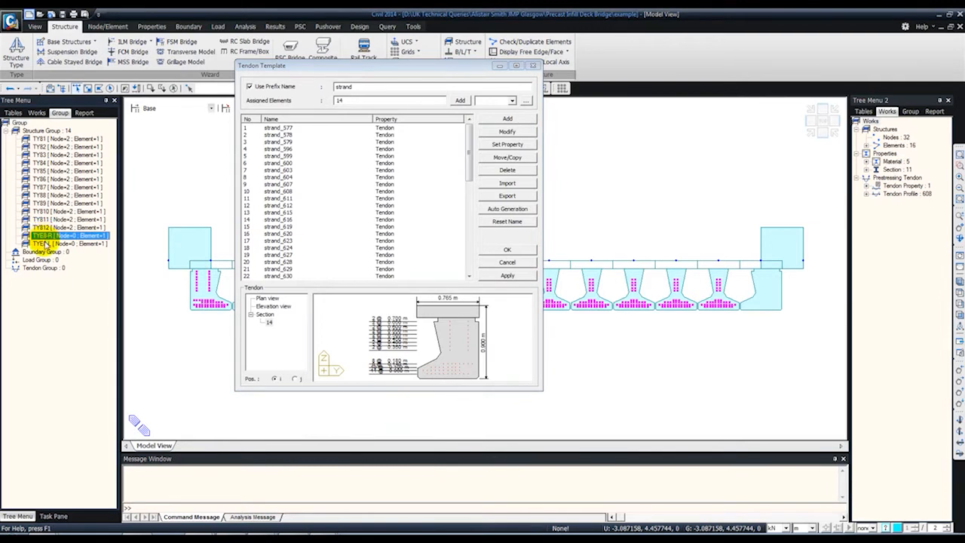
pyautogui.click(47, 244)
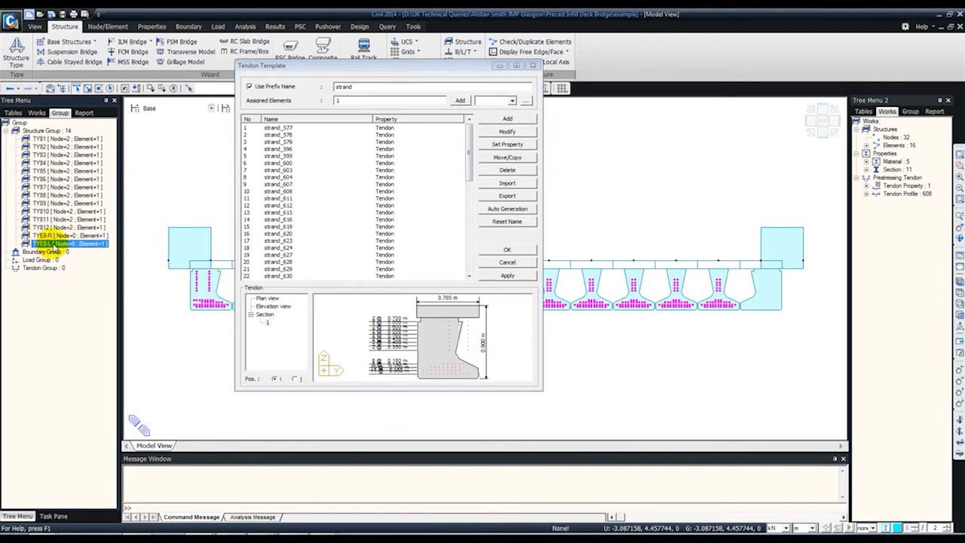
pyautogui.click(504, 209)
pyautogui.click(400, 258)
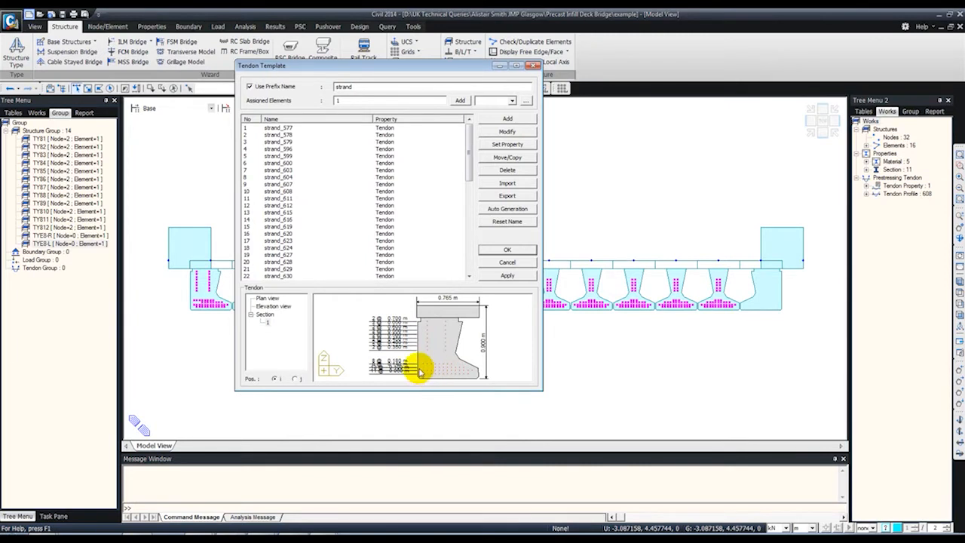
# - Set the begin and end horizontal offsets of strand_612 in the bottom flange of element 1 to 2 m
pyautogui.click(426, 374)
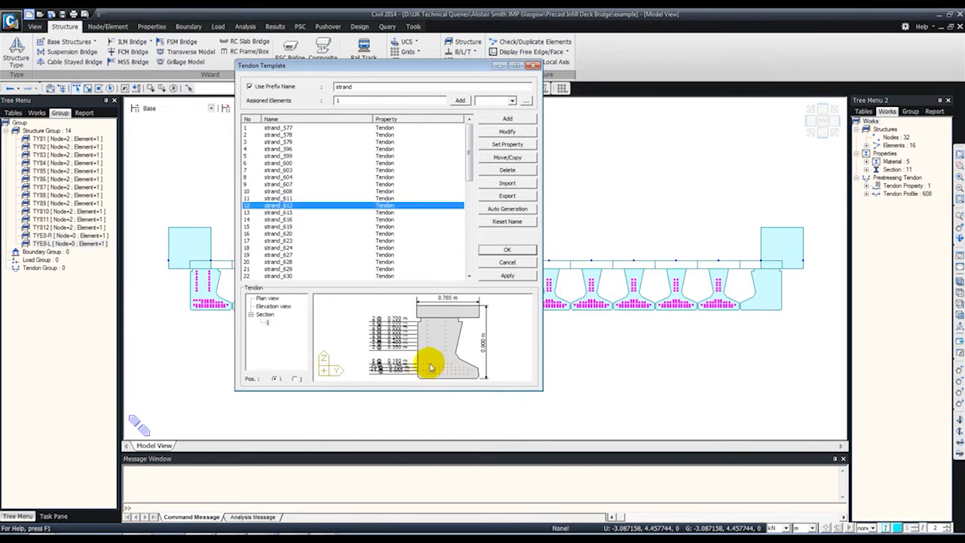
pyautogui.click(507, 132)
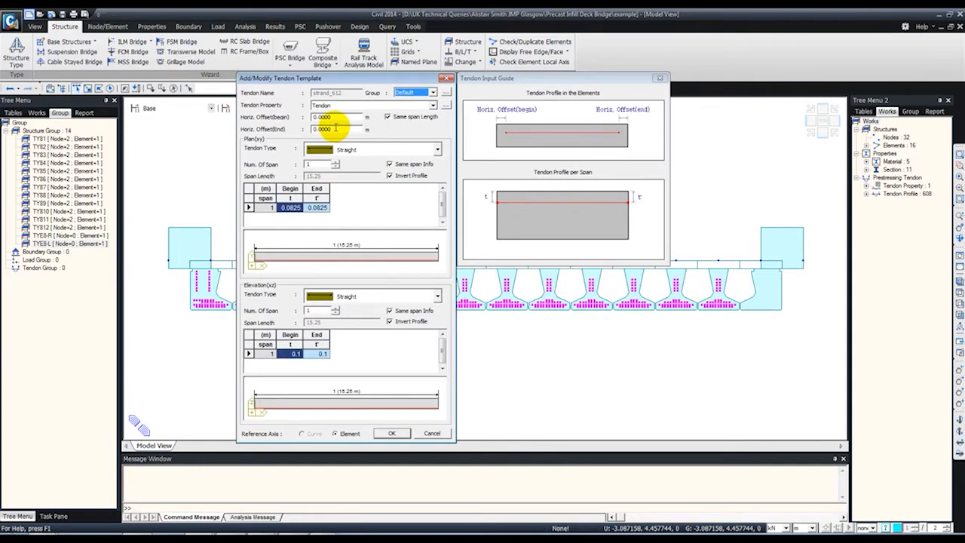
pyautogui.doubleClick(324, 117)
pyautogui.write('2')
pyautogui.press('Tab')
pyautogui.write('2')
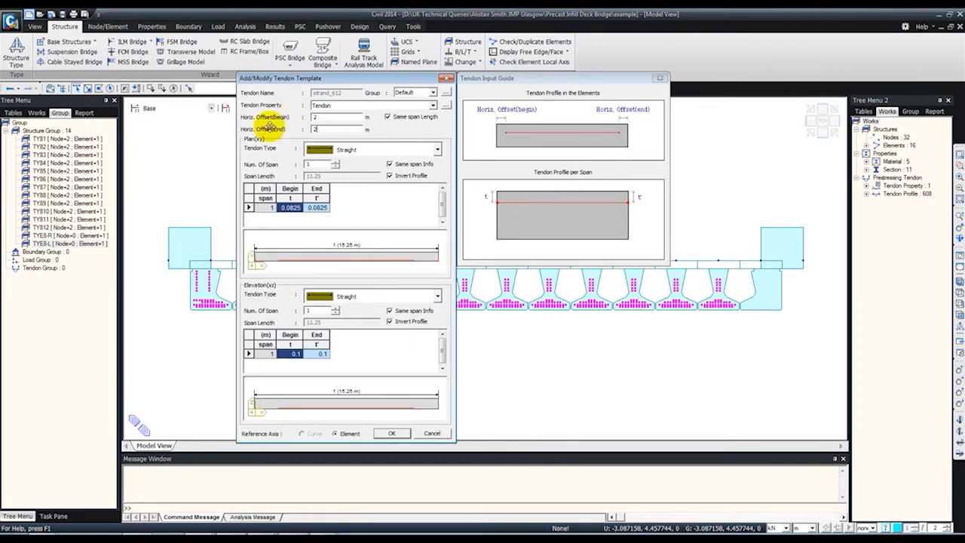
pyautogui.click(391, 433)
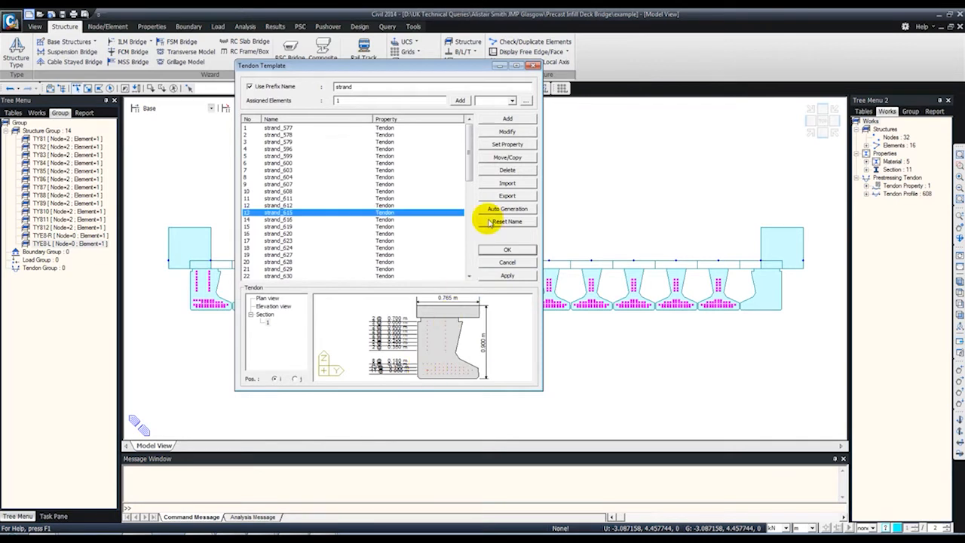
# - Modify strand_615 in the same flange with begin and end horizontal offsets of 2 m
pyautogui.click(507, 131)
pyautogui.write('2')
pyautogui.moveTo(330, 117); pyautogui.dragTo(307, 126)
pyautogui.write('2')
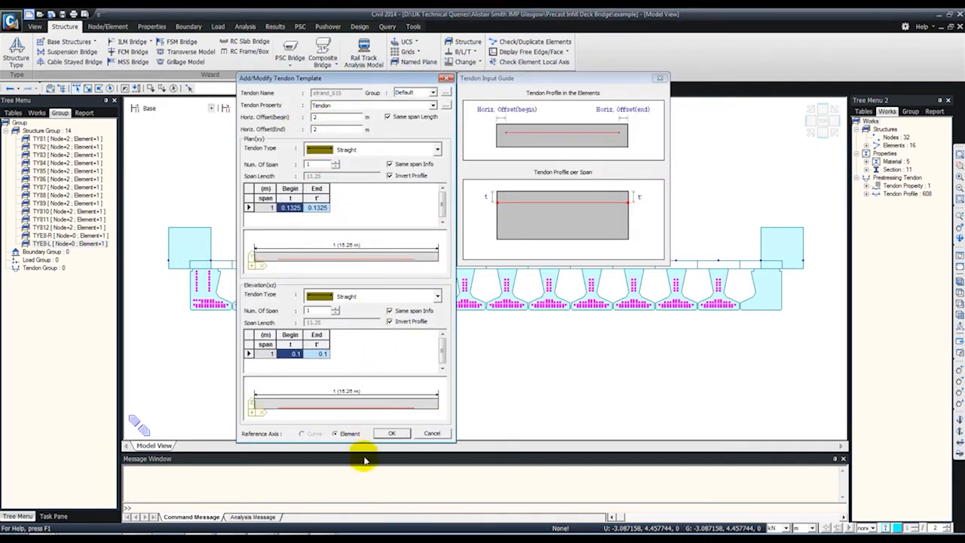
pyautogui.click(392, 433)
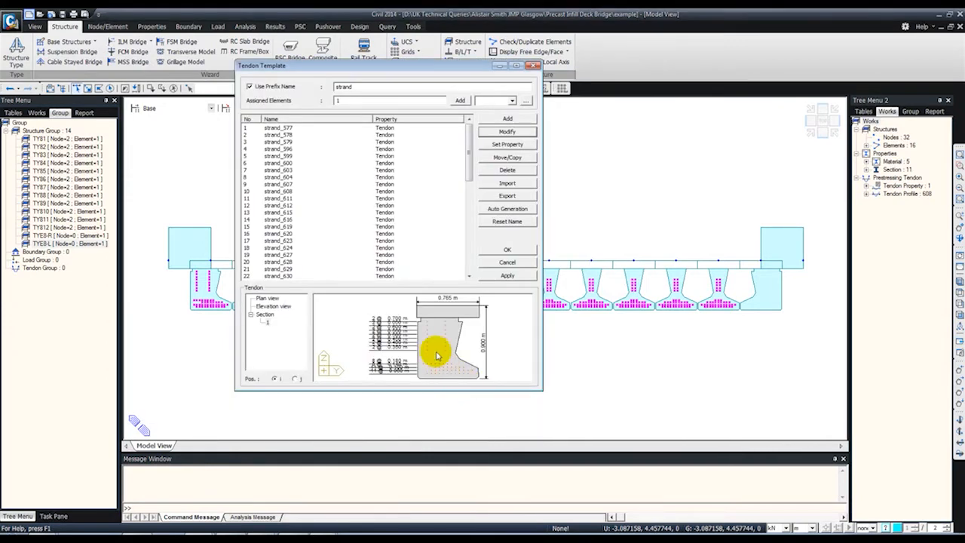
# - Give strand_616 begin and end horizontal offsets of 5 m and create the strand profiles in edge girder element 1, closing the tendon template
pyautogui.moveTo(428, 369); pyautogui.dragTo(434, 376)
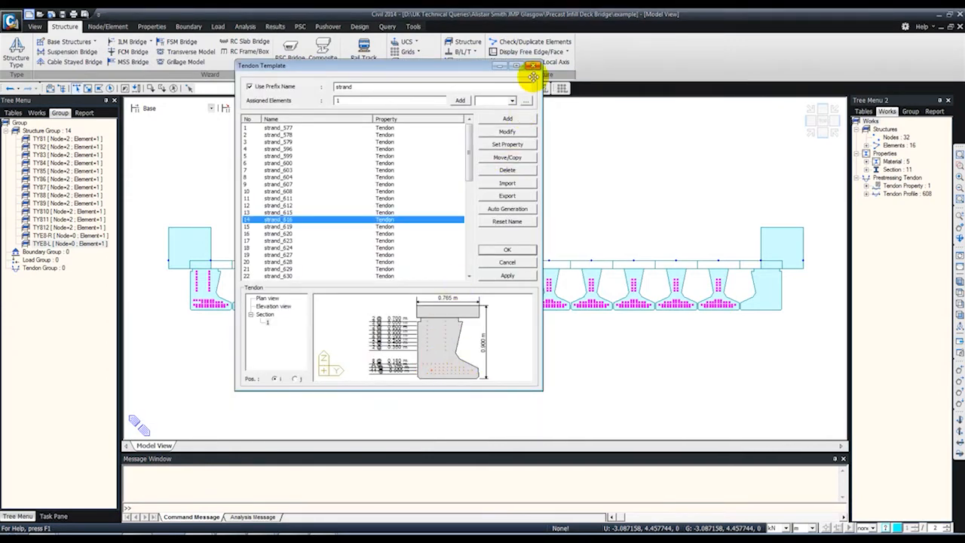
pyautogui.click(506, 133)
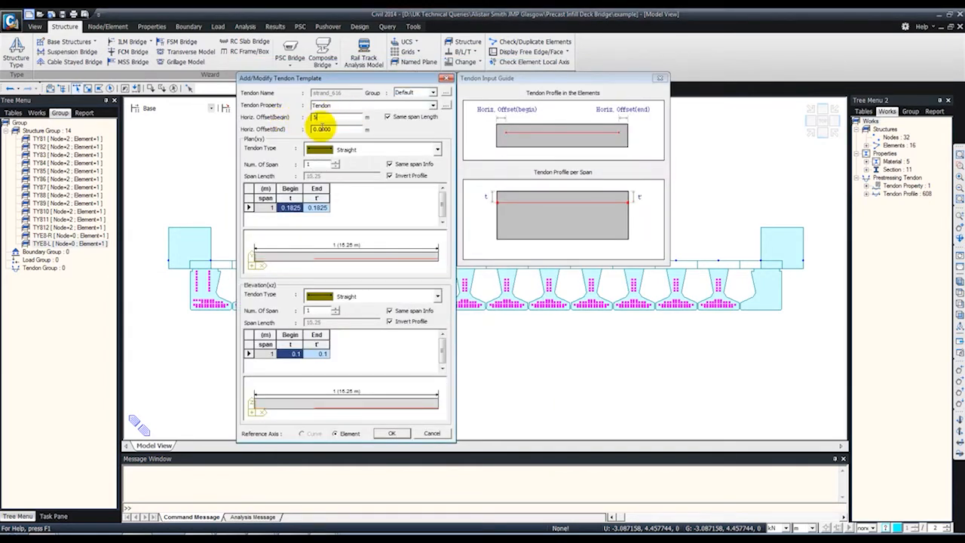
pyautogui.moveTo(348, 127); pyautogui.dragTo(288, 125)
pyautogui.write('5')
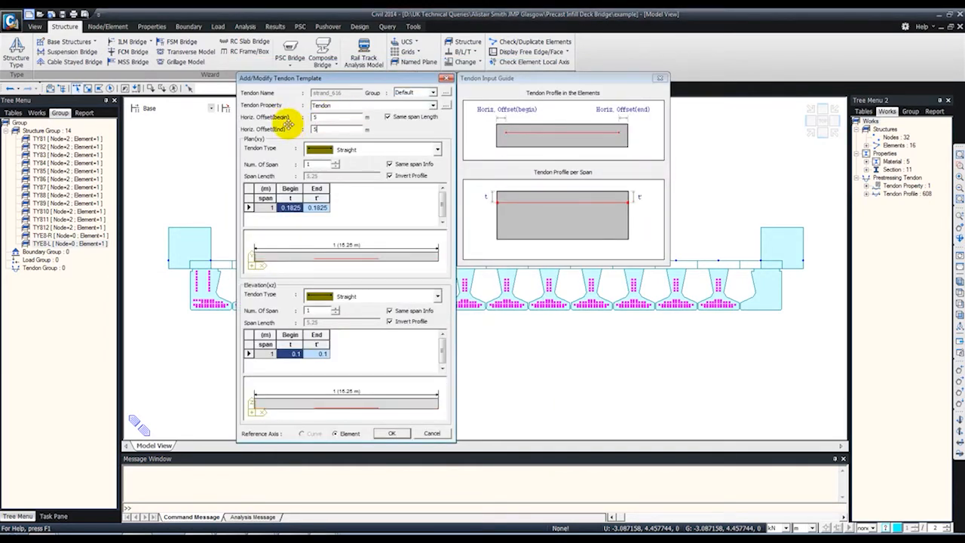
pyautogui.click(388, 434)
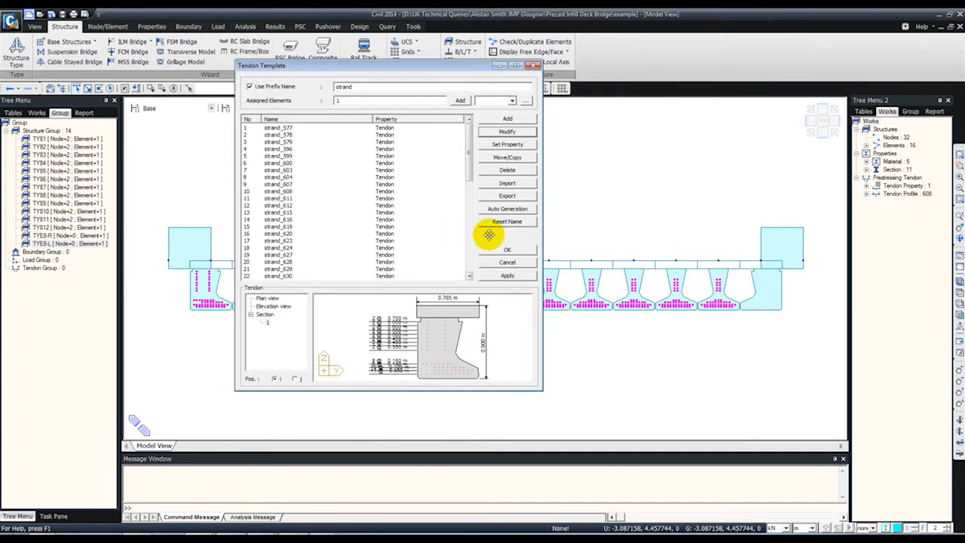
pyautogui.click(495, 248)
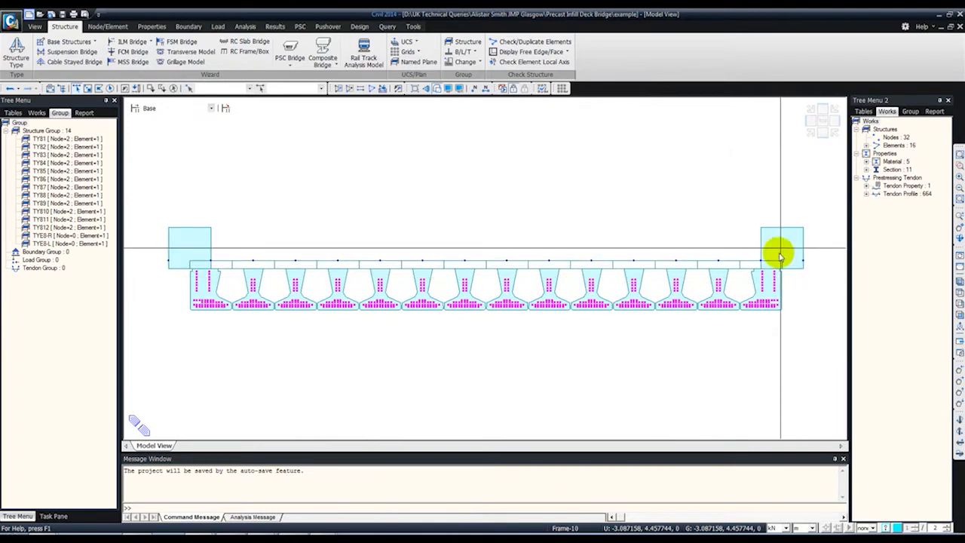
# - Assign the TY8 infill section to the interior beams and the TYE8-L infill and TYE8-R infill sections to the two outer precast beams
pyautogui.click(42, 112)
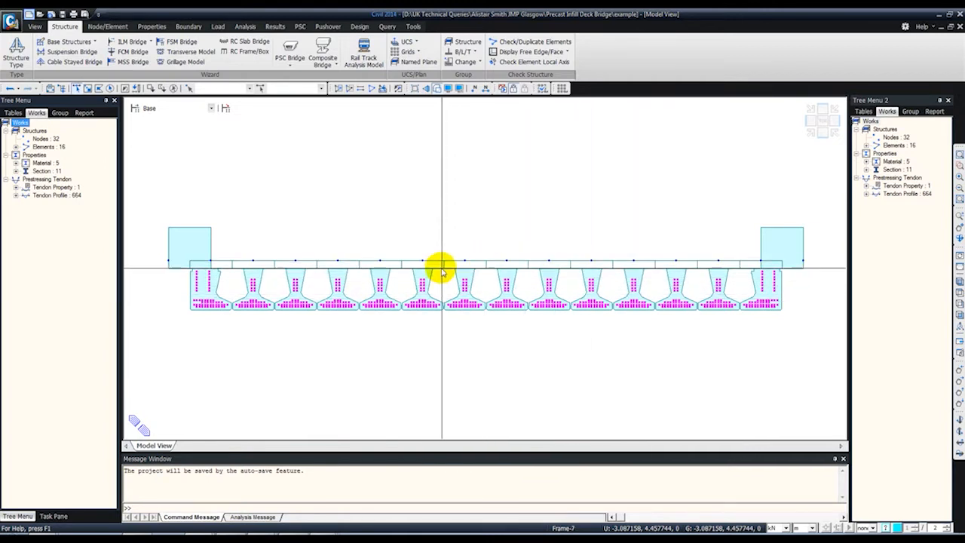
pyautogui.click(16, 172)
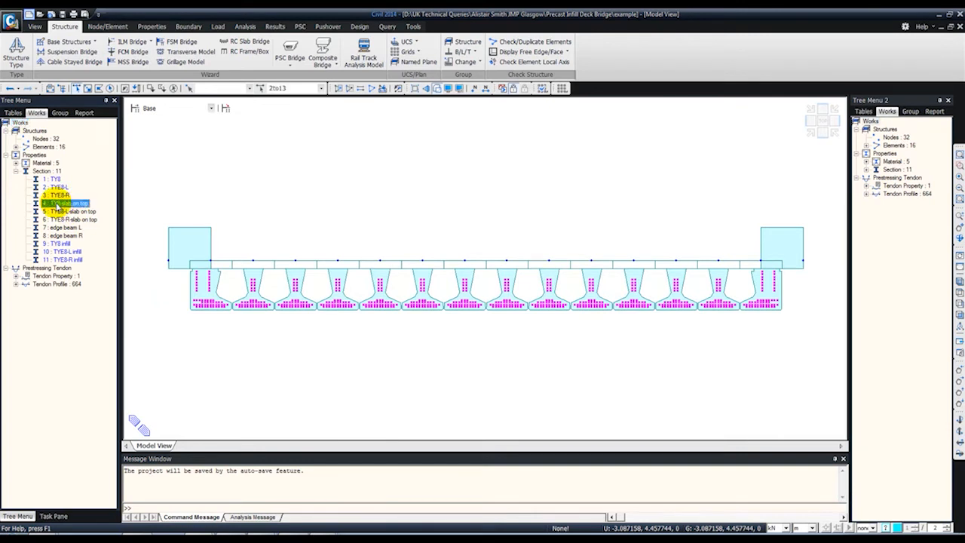
pyautogui.moveTo(61, 243); pyautogui.dragTo(345, 241)
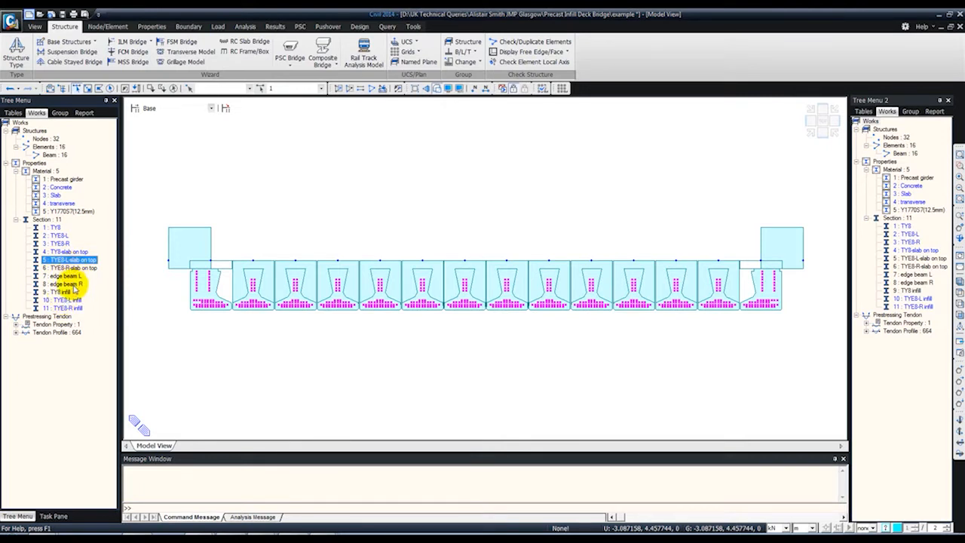
pyautogui.click(59, 300)
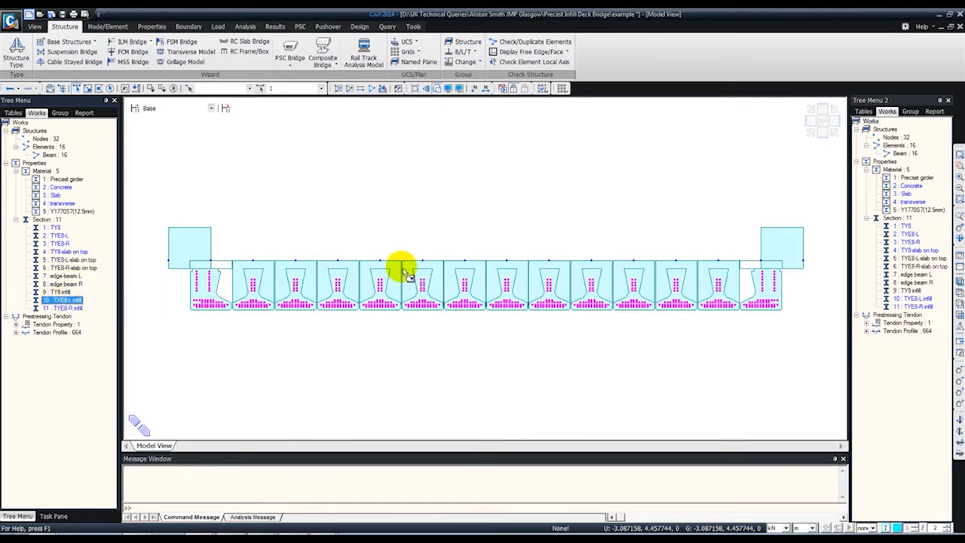
pyautogui.press('Down')
pyautogui.press('Down')
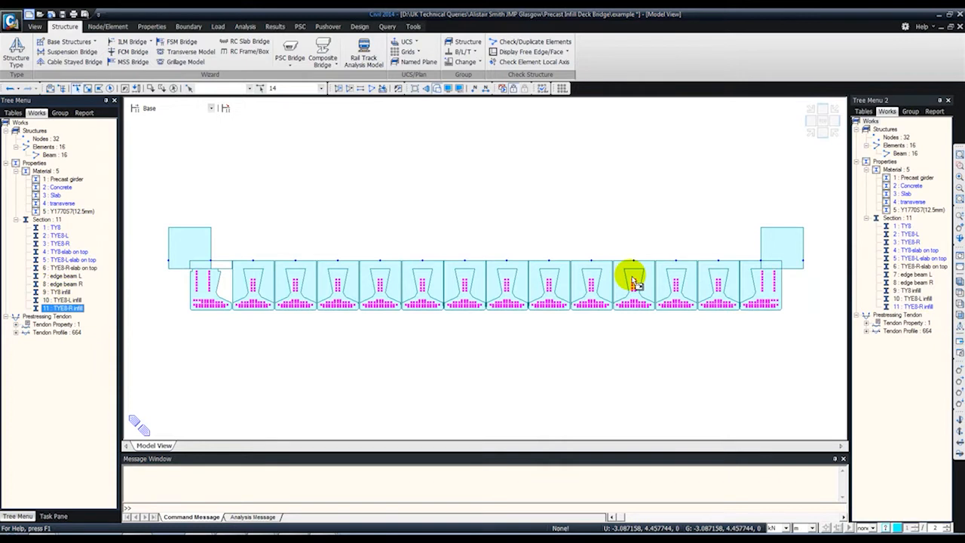
pyautogui.press('Down')
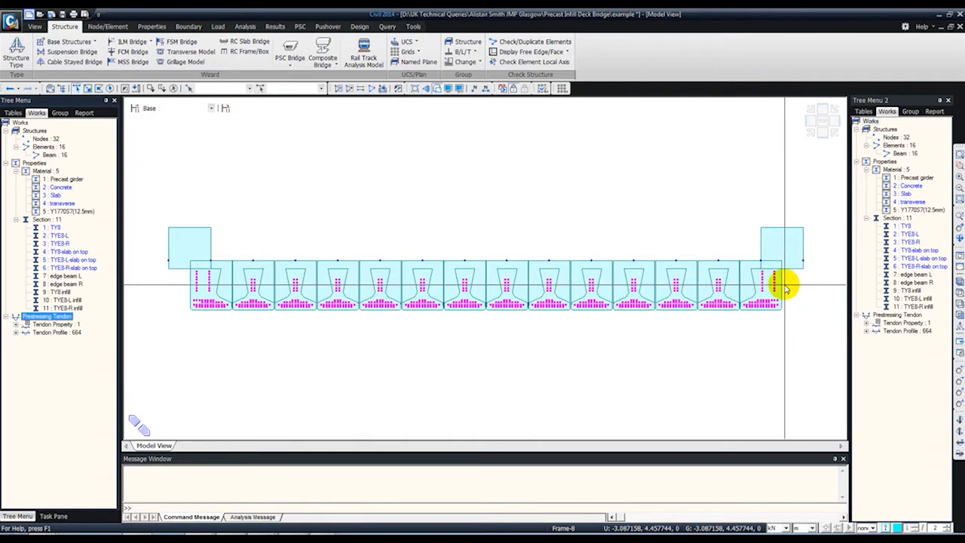
# - Show the deck in plan as plain element lines without hidden-surface rendering and hide all tendon profiles
pyautogui.click(823, 123)
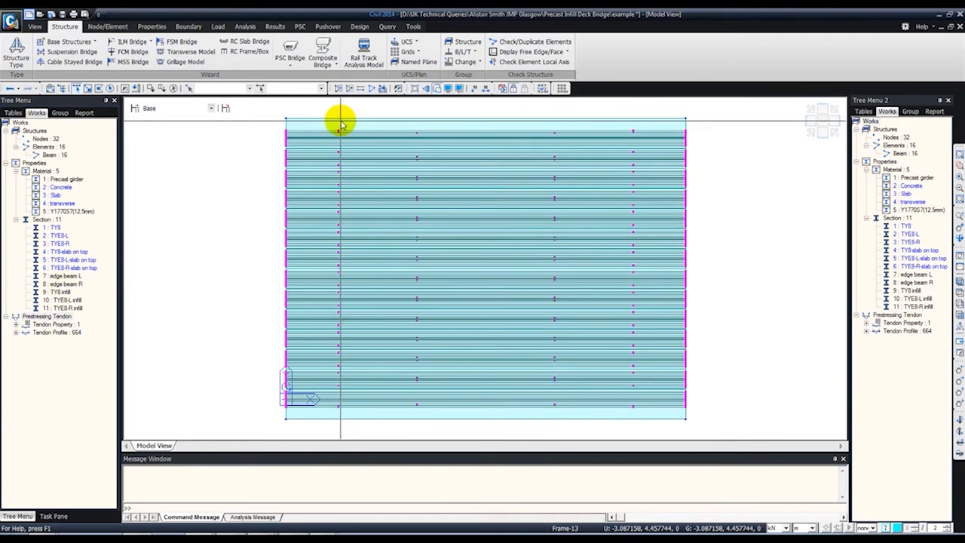
pyautogui.click(436, 88)
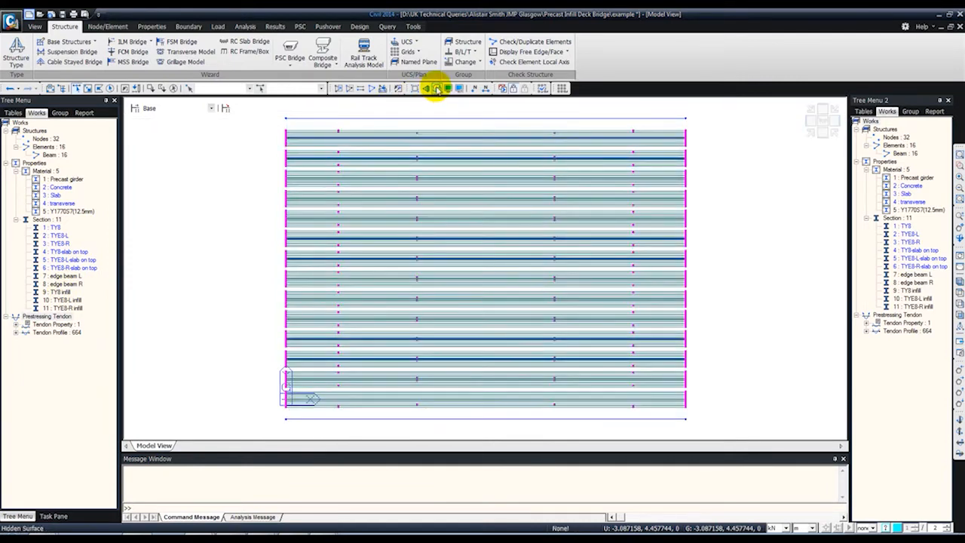
pyautogui.rightClick(57, 332)
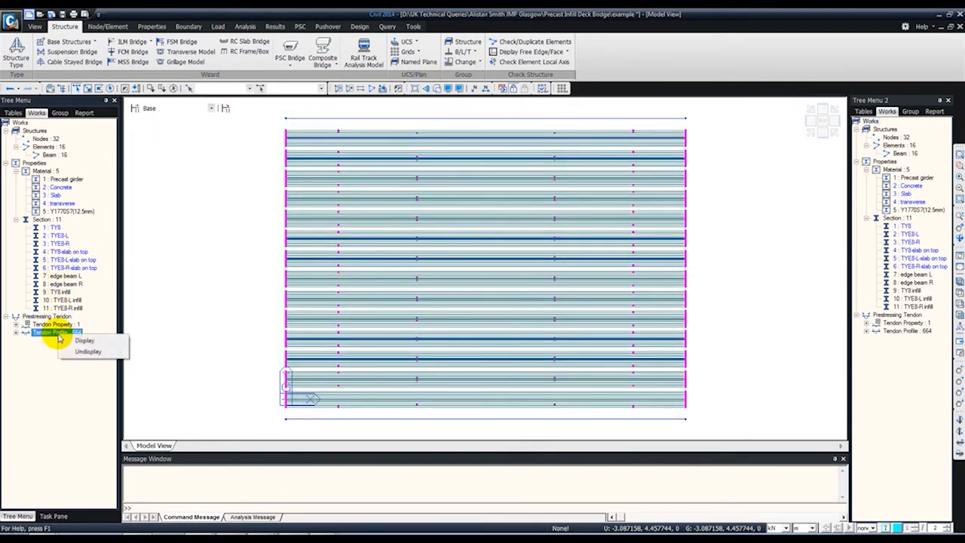
pyautogui.click(86, 351)
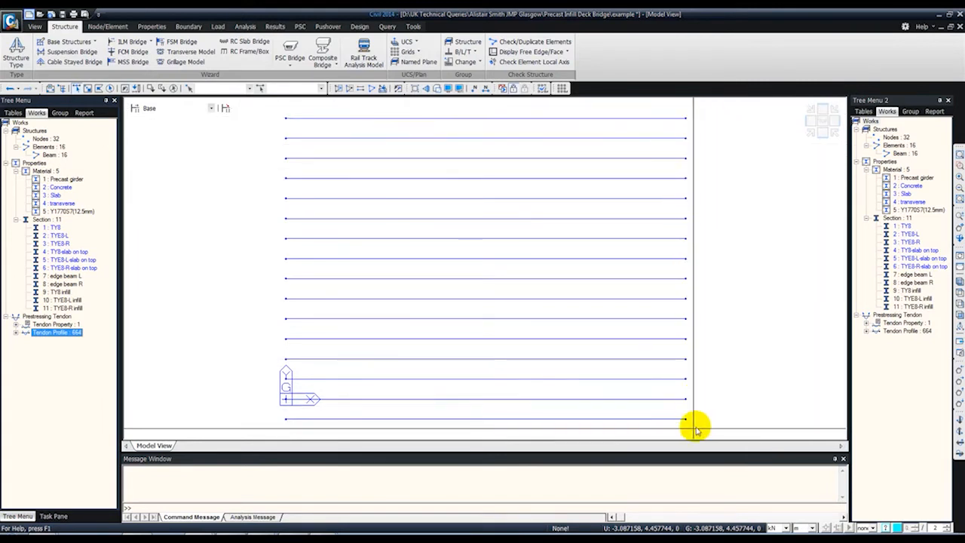
# - Try dividing all longitudinal frame elements at an unequal distance of 3 m, and undo the division
pyautogui.moveTo(716, 427); pyautogui.dragTo(235, 111)
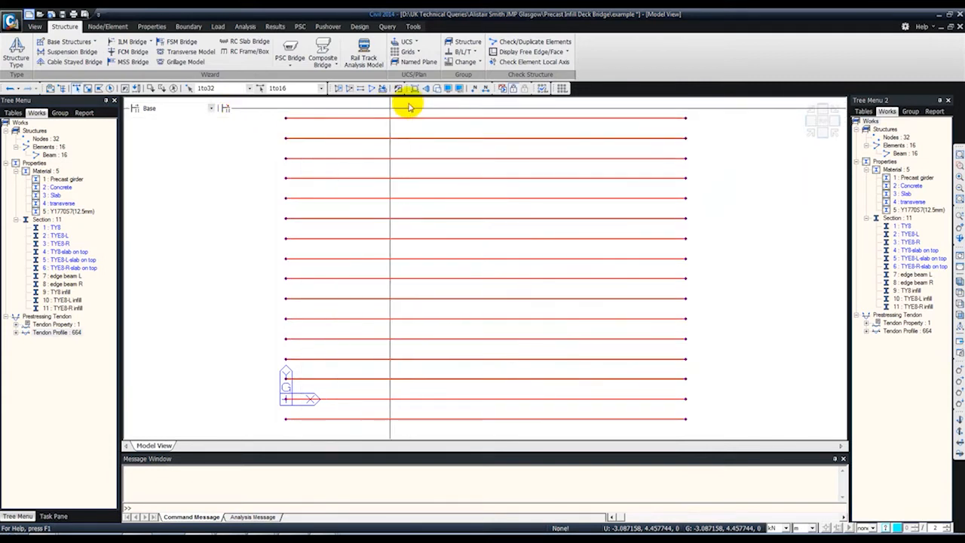
pyautogui.click(125, 27)
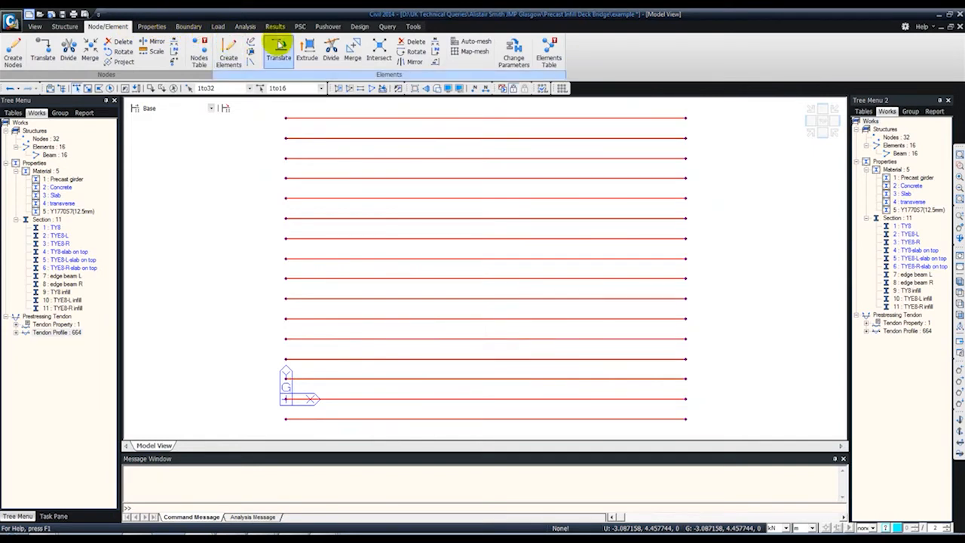
pyautogui.click(331, 53)
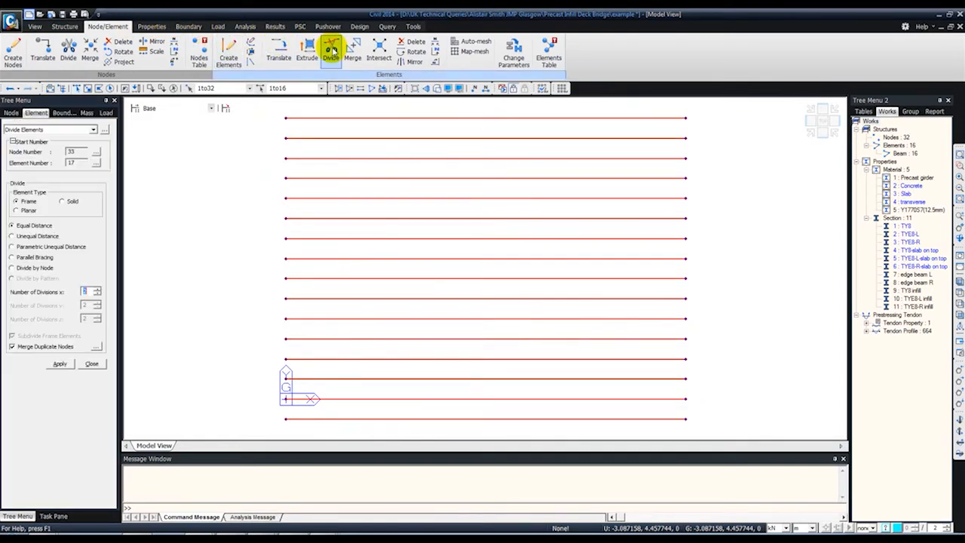
pyautogui.click(12, 236)
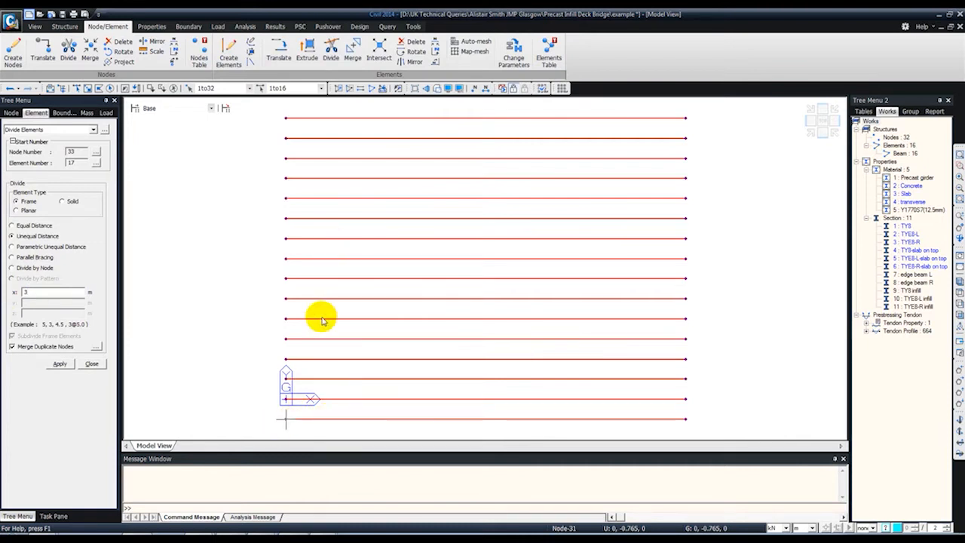
pyautogui.click(58, 364)
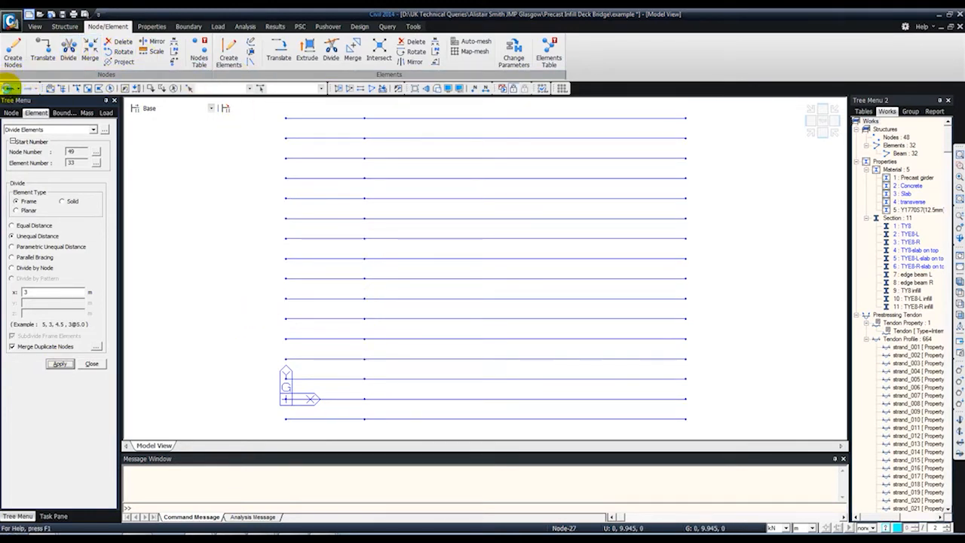
pyautogui.click(9, 88)
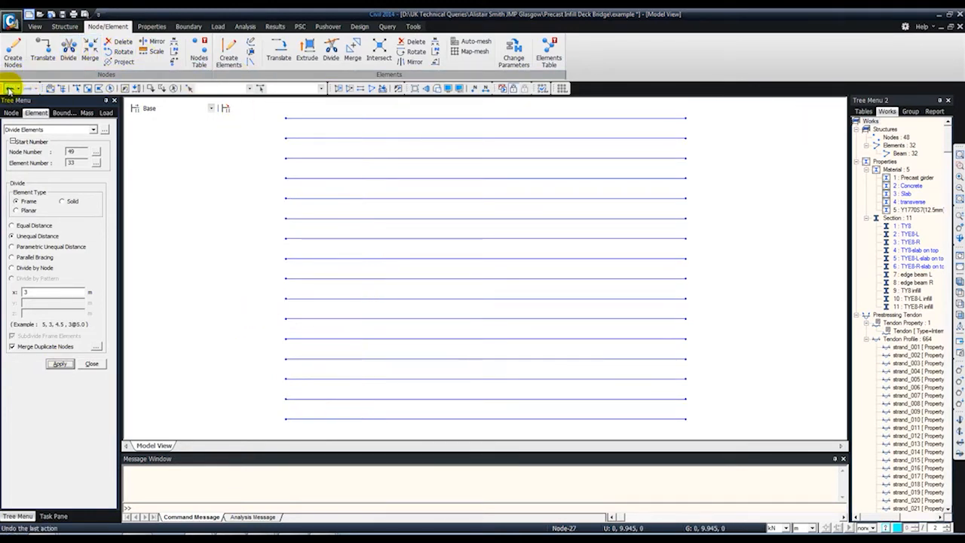
# - Divide all longitudinal frame elements at an unequal distance of 2 m
pyautogui.click(79, 88)
pyautogui.moveTo(562, 415); pyautogui.dragTo(373, 107)
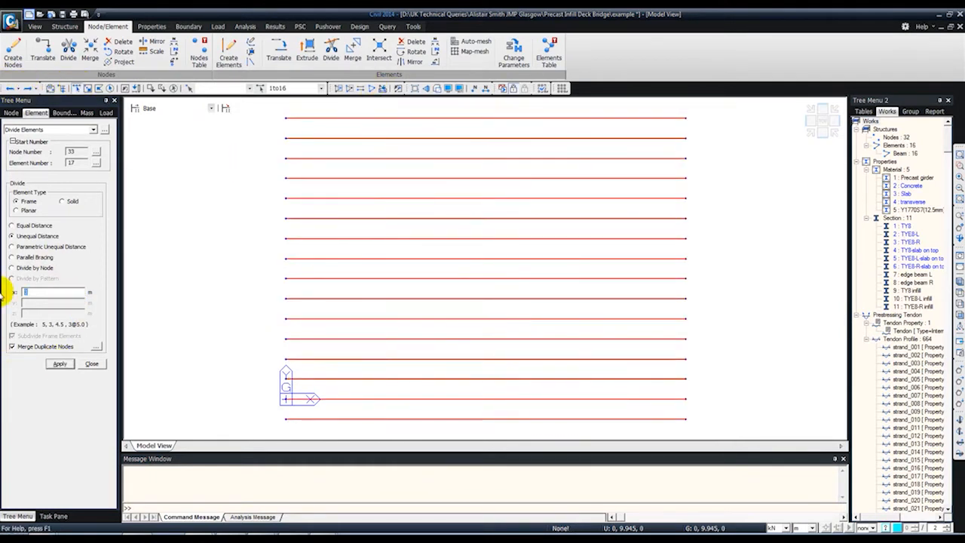
pyautogui.click(62, 364)
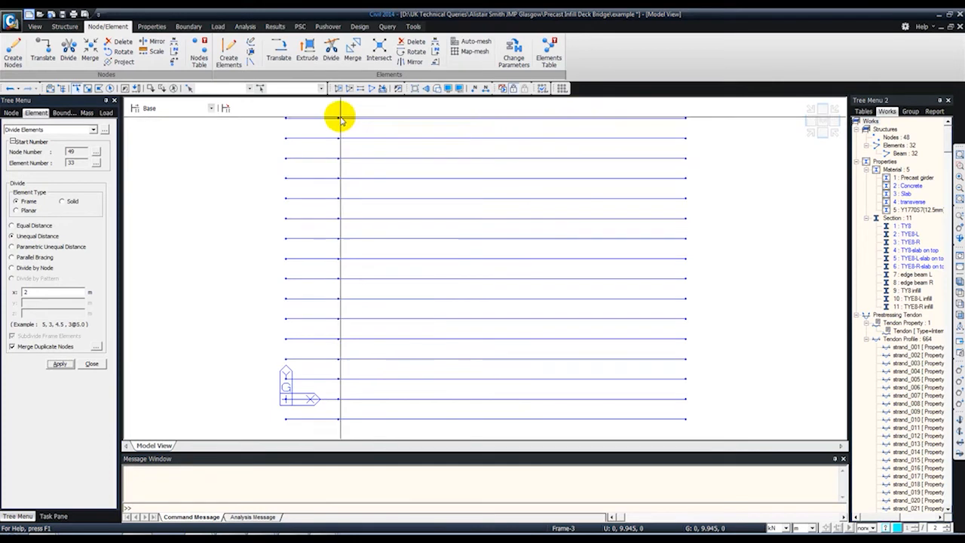
# - Copy the nodes at the far X end by -2, 0, 0 m with frame elements intersected, and check the element numbers
pyautogui.moveTo(332, 113)
pyautogui.mouseDown()
pyautogui.moveTo(372, 467)
pyautogui.moveTo(362, 486)
pyautogui.moveTo(239, 255)
pyautogui.moveTo(323, 88)
pyautogui.moveTo(324, 108)
pyautogui.mouseUp()
pyautogui.moveTo(668, 107); pyautogui.dragTo(732, 430)
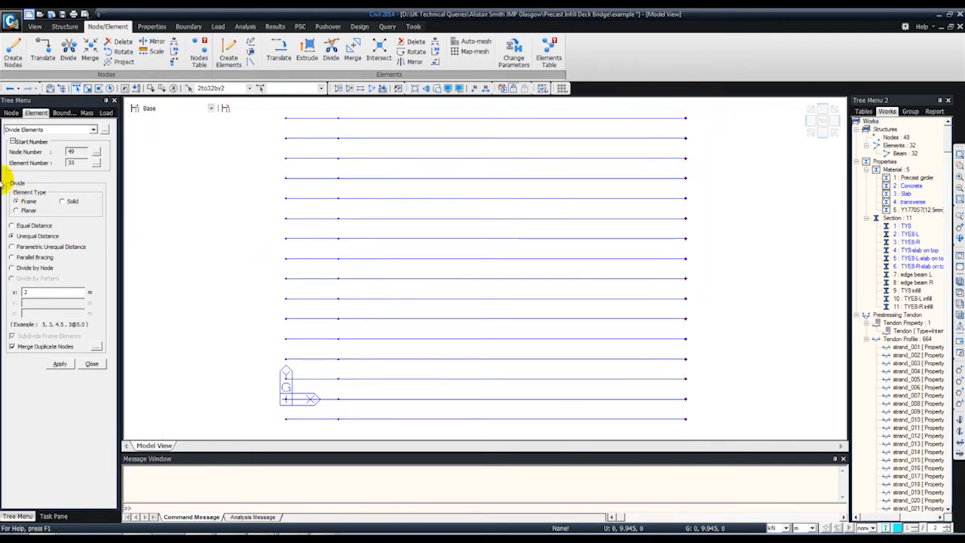
pyautogui.click(10, 114)
pyautogui.click(20, 129)
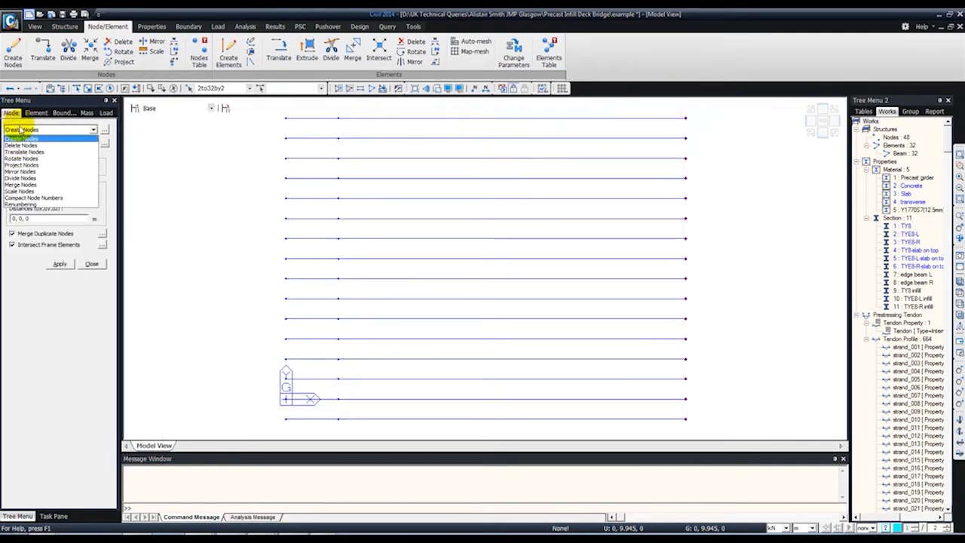
pyautogui.click(22, 148)
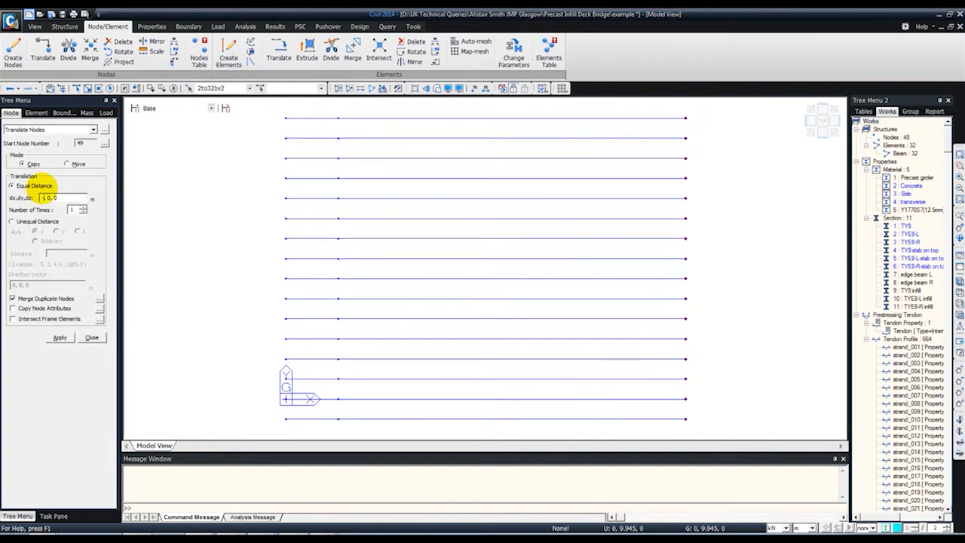
pyautogui.write('-2')
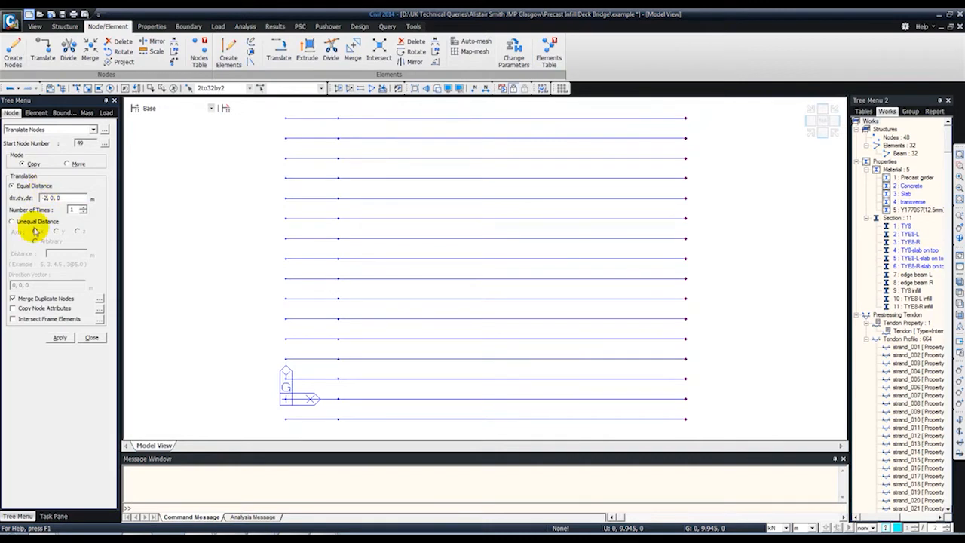
pyautogui.click(13, 319)
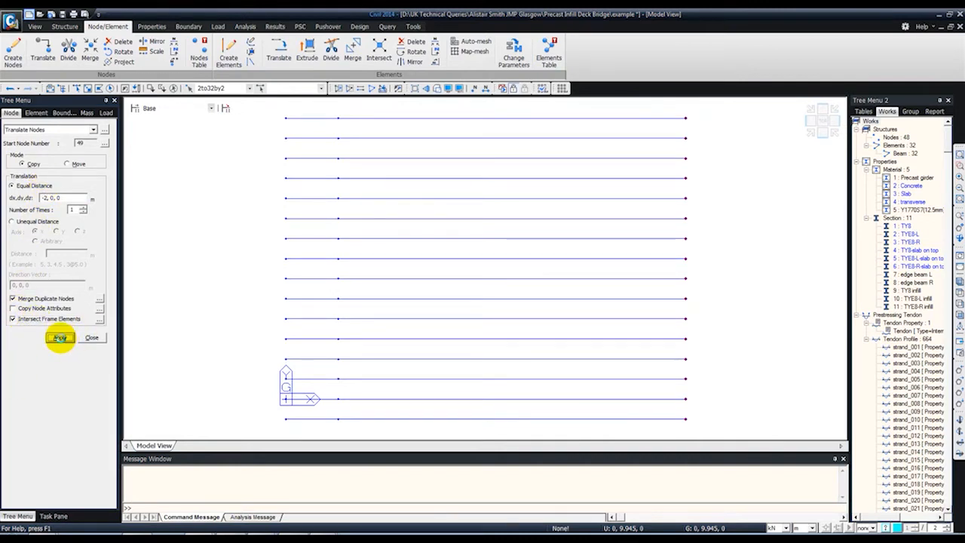
pyautogui.click(85, 337)
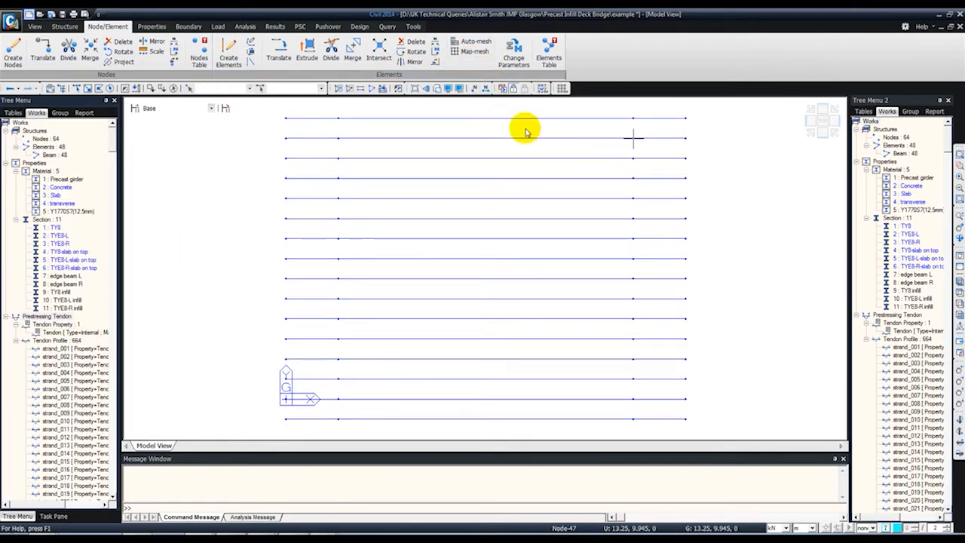
pyautogui.click(487, 88)
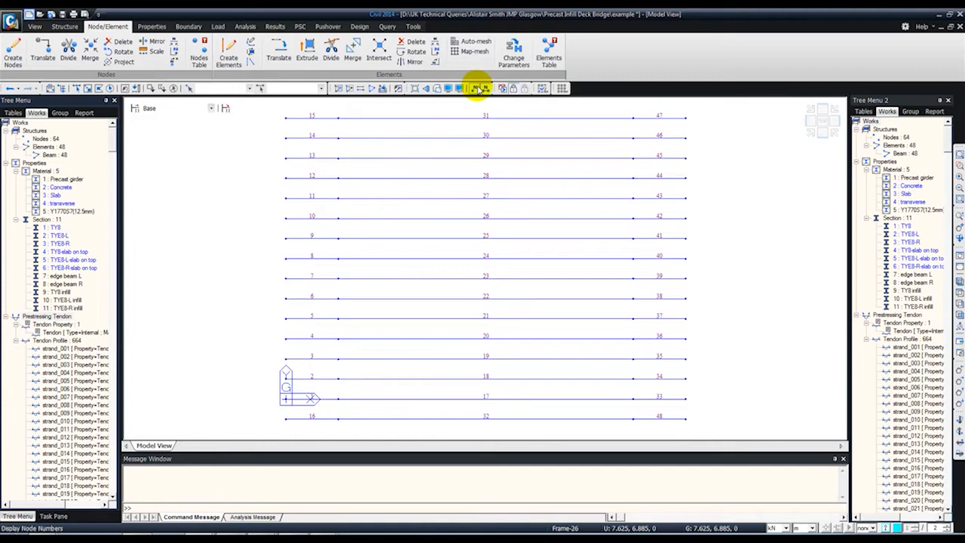
pyautogui.click(486, 89)
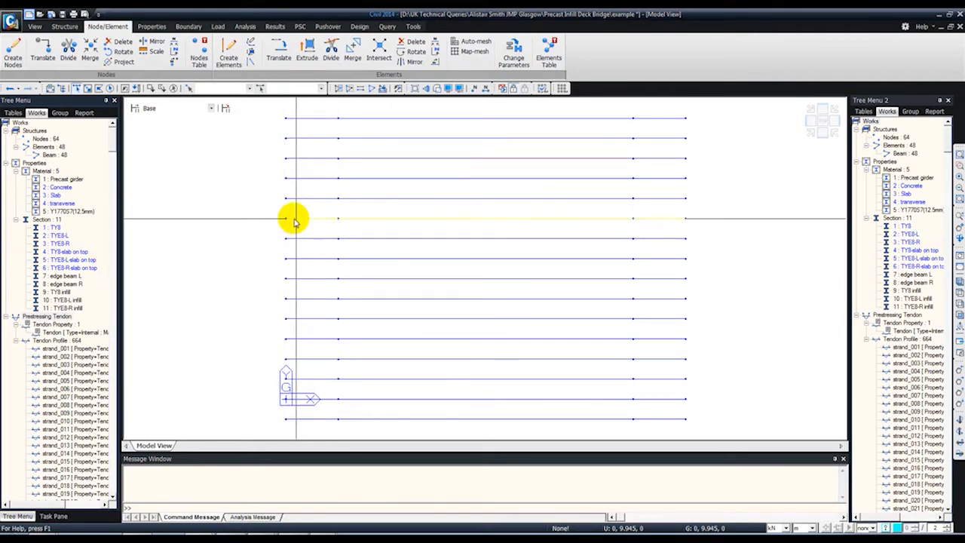
# - Duplicate the TY8 infill section in the section properties and rename the copy TY8 infill-cracked
pyautogui.click(161, 27)
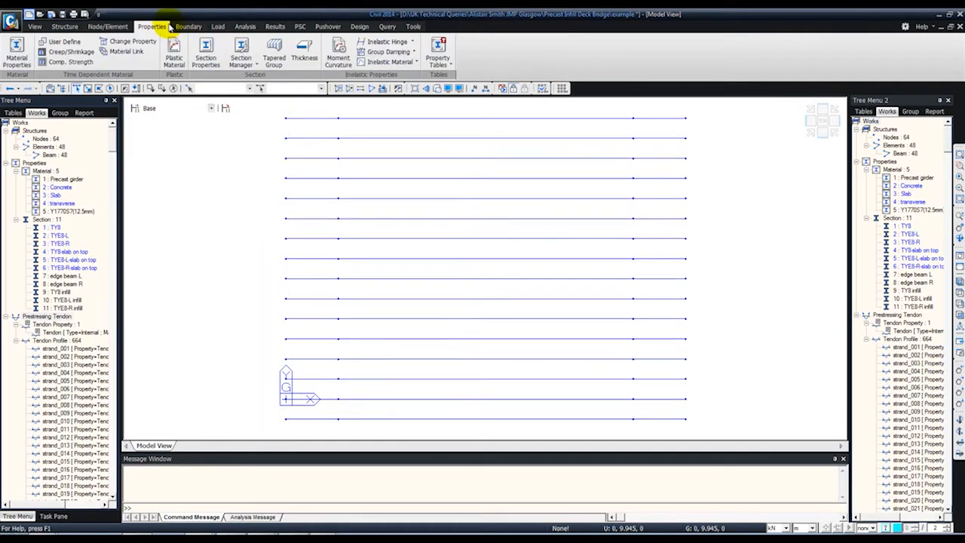
pyautogui.click(205, 55)
pyautogui.moveTo(172, 34); pyautogui.dragTo(366, 70)
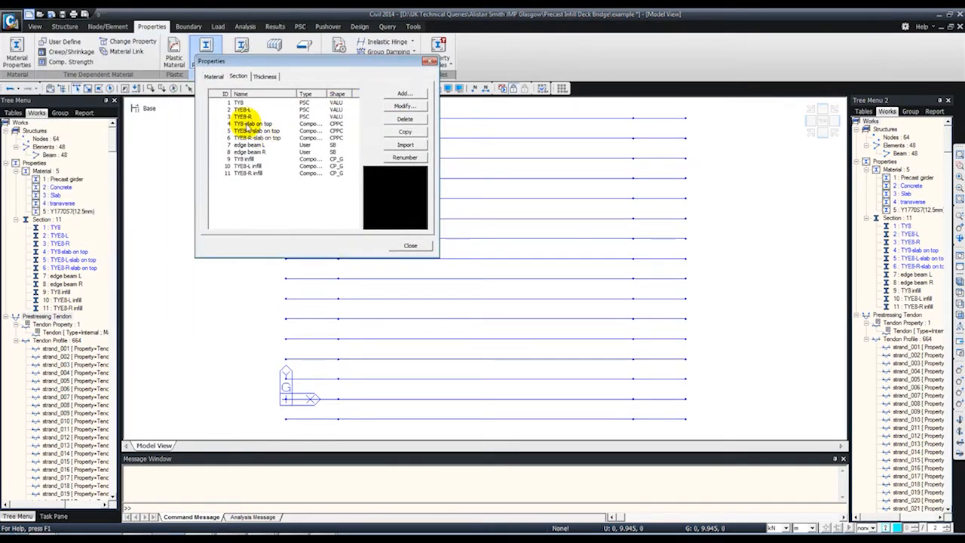
pyautogui.click(248, 159)
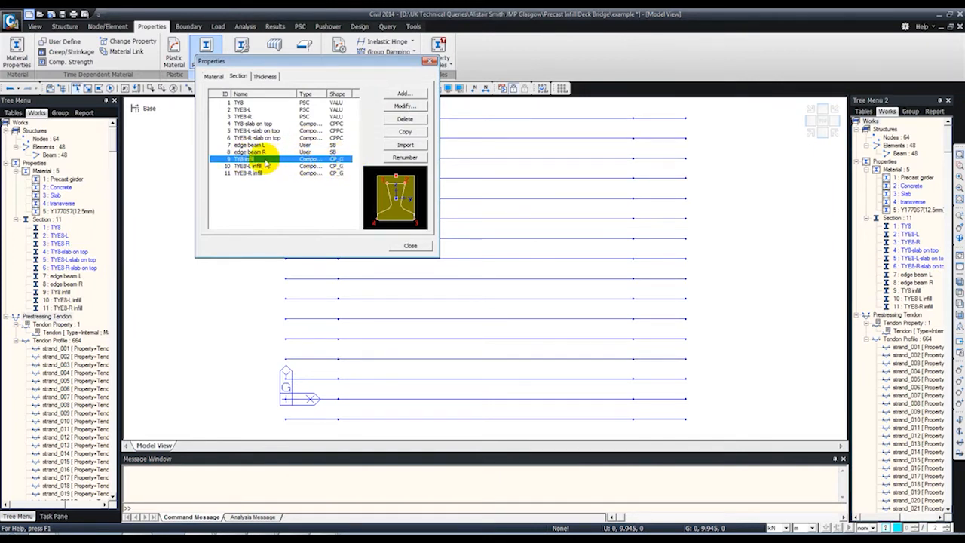
pyautogui.click(401, 132)
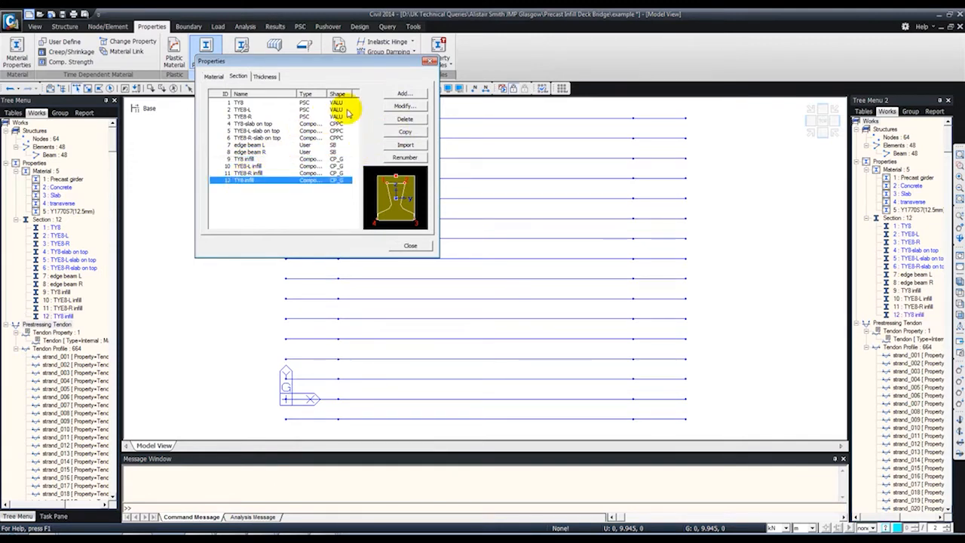
pyautogui.click(404, 107)
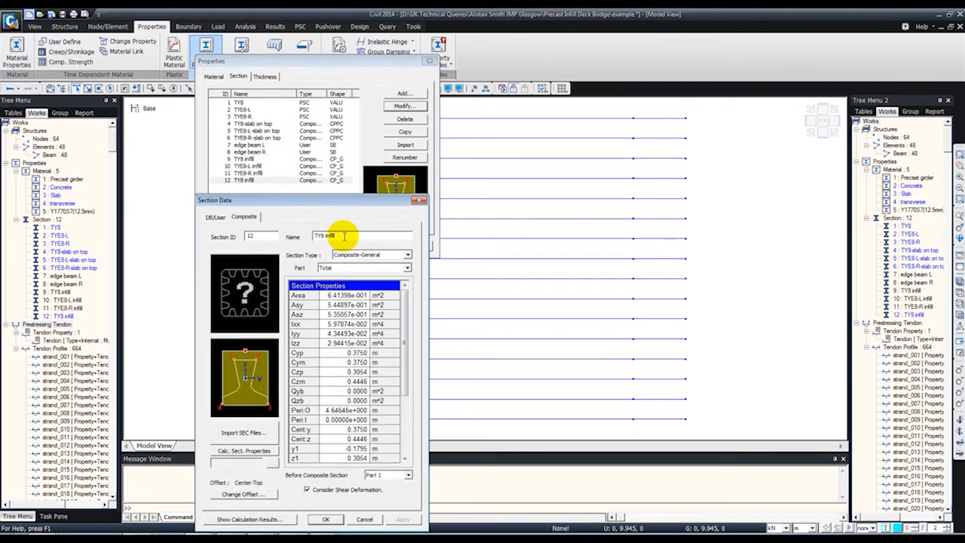
pyautogui.write('d')
pyautogui.click(325, 518)
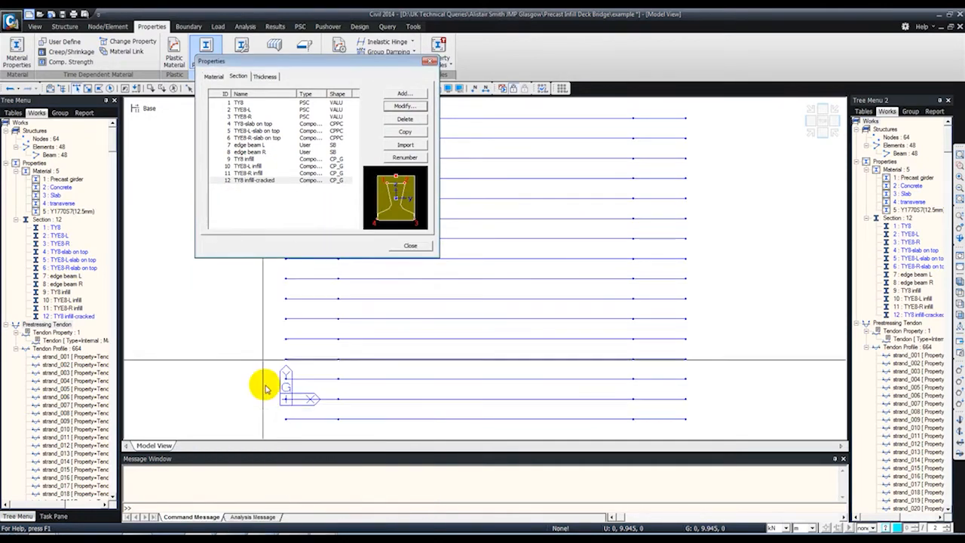
# - Duplicate the TYE8-L infill section and rename the copy TYE8-L infill-cracked
pyautogui.click(252, 166)
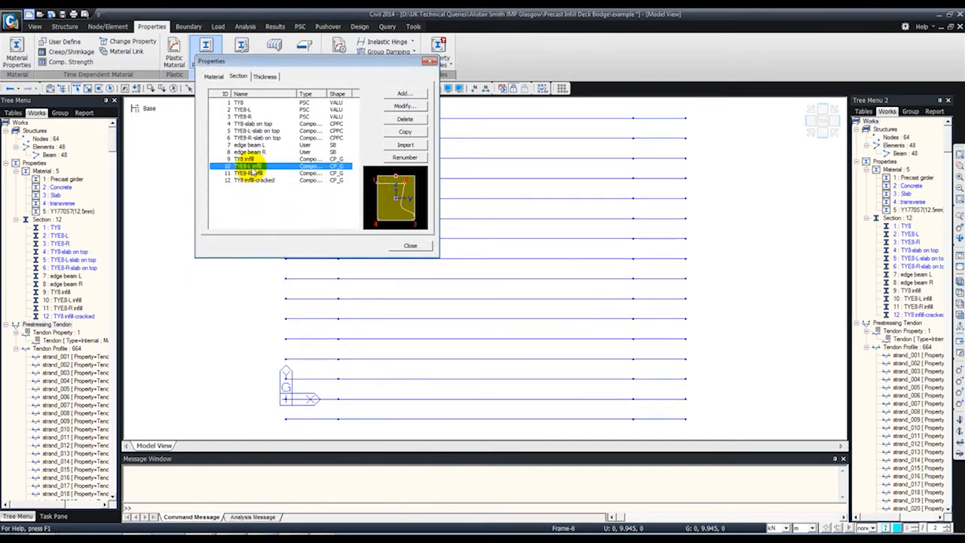
pyautogui.click(403, 131)
pyautogui.click(269, 186)
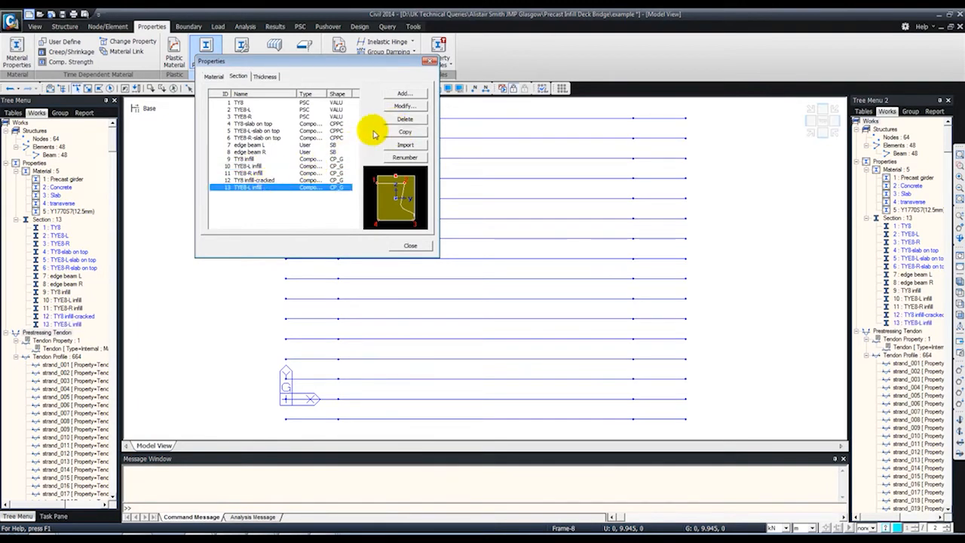
pyautogui.click(401, 106)
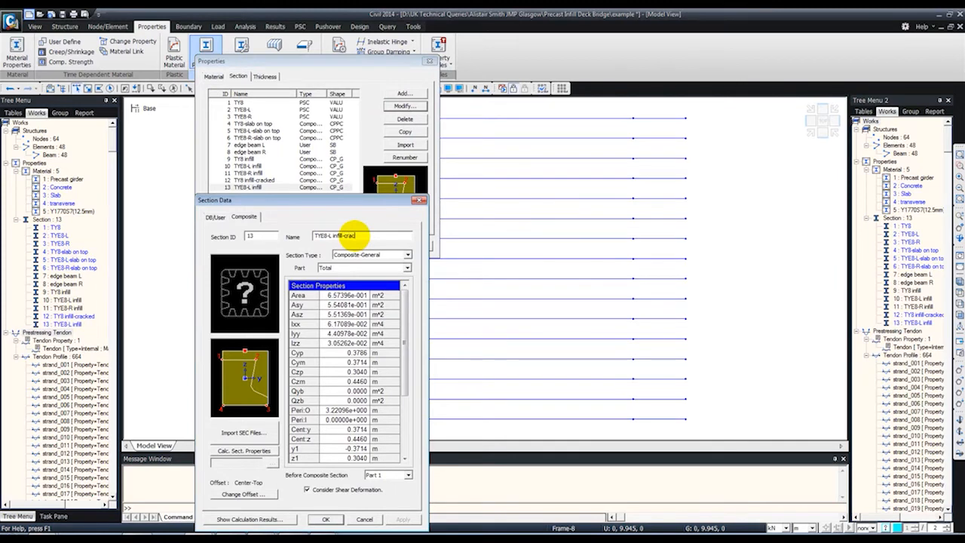
pyautogui.click(326, 518)
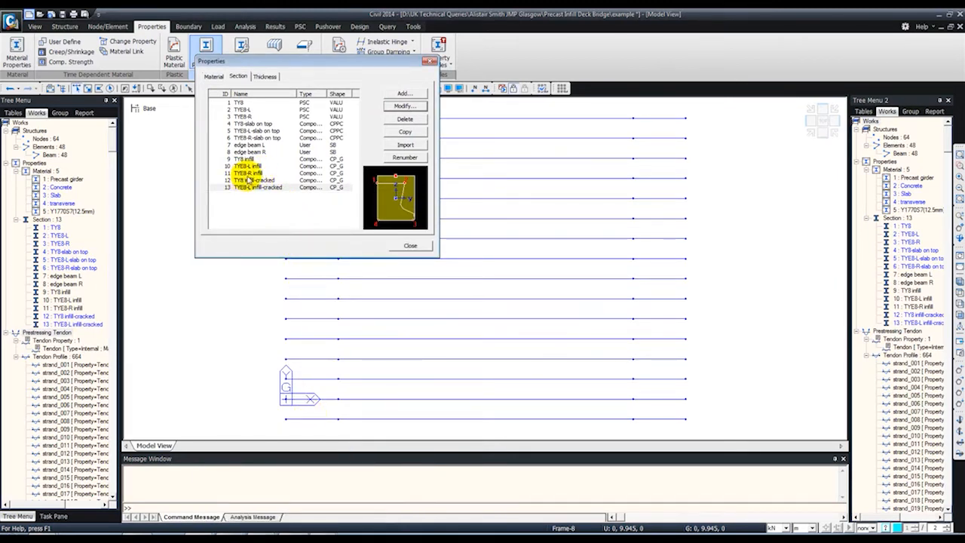
# - Duplicate the TYE8-R infill section, rename the copy TYE8-R infill-cracked, and close the section properties
pyautogui.click(247, 173)
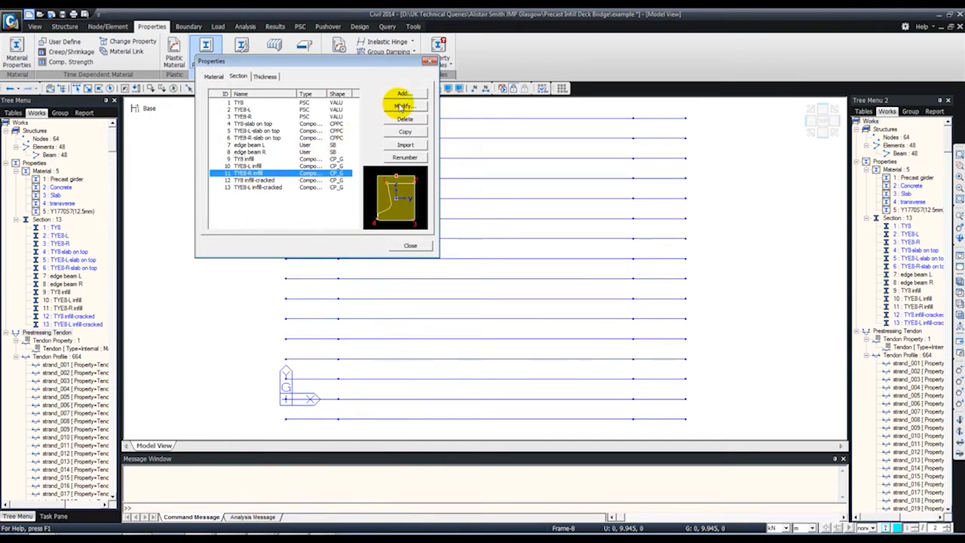
pyautogui.click(403, 132)
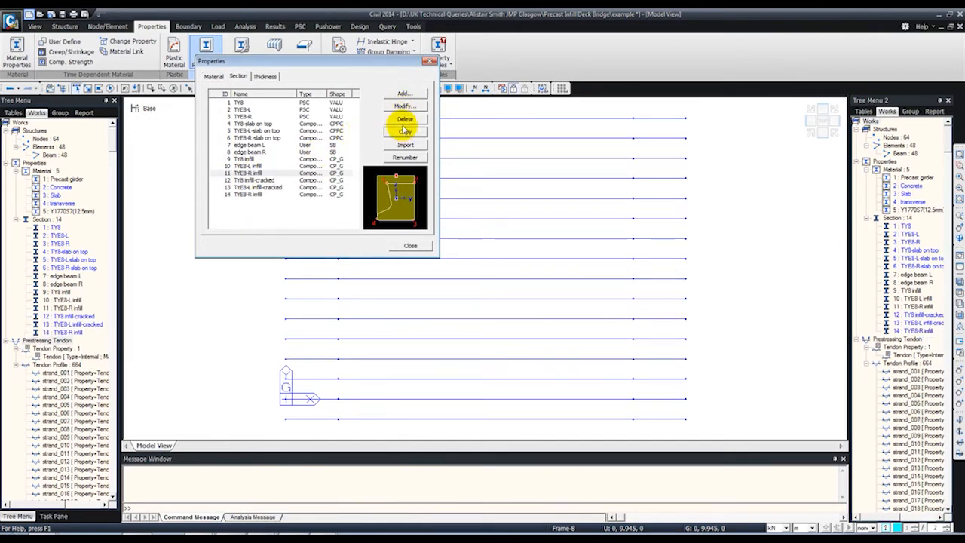
pyautogui.click(266, 196)
pyautogui.click(403, 105)
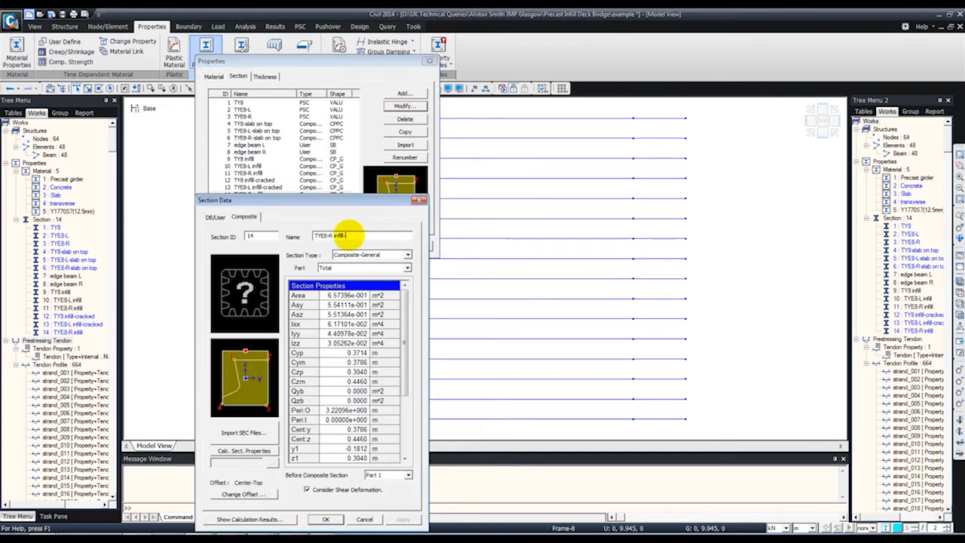
pyautogui.click(325, 519)
pyautogui.click(409, 247)
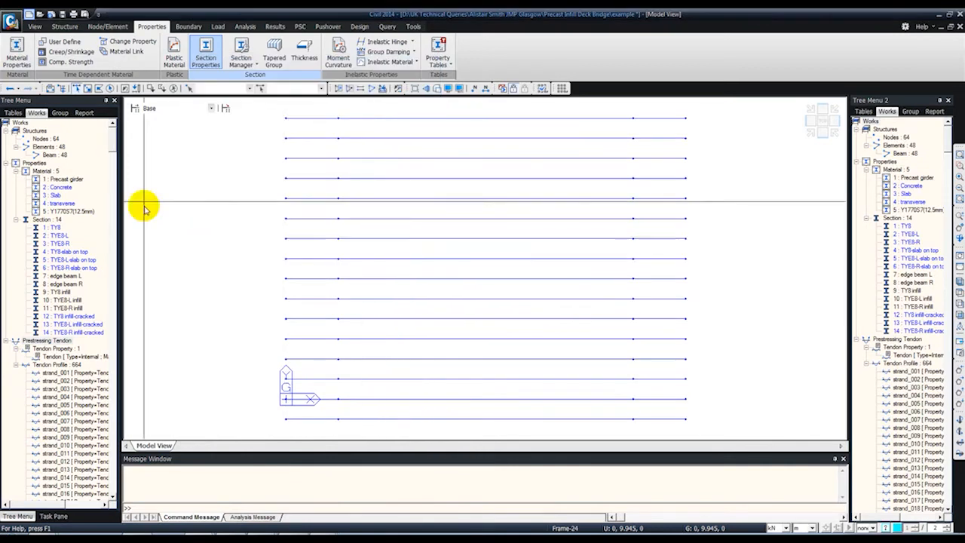
# - Assign the TY8 infill-cracked section to the 2 m end segments of all twelve interior girders at both deck ends
pyautogui.moveTo(324, 426); pyautogui.dragTo(241, 426)
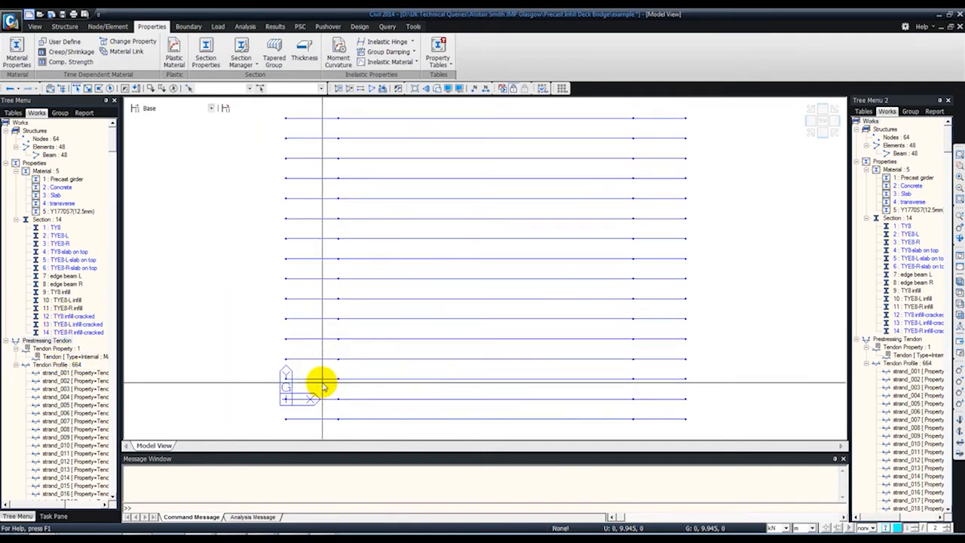
pyautogui.moveTo(323, 383); pyautogui.dragTo(266, 157)
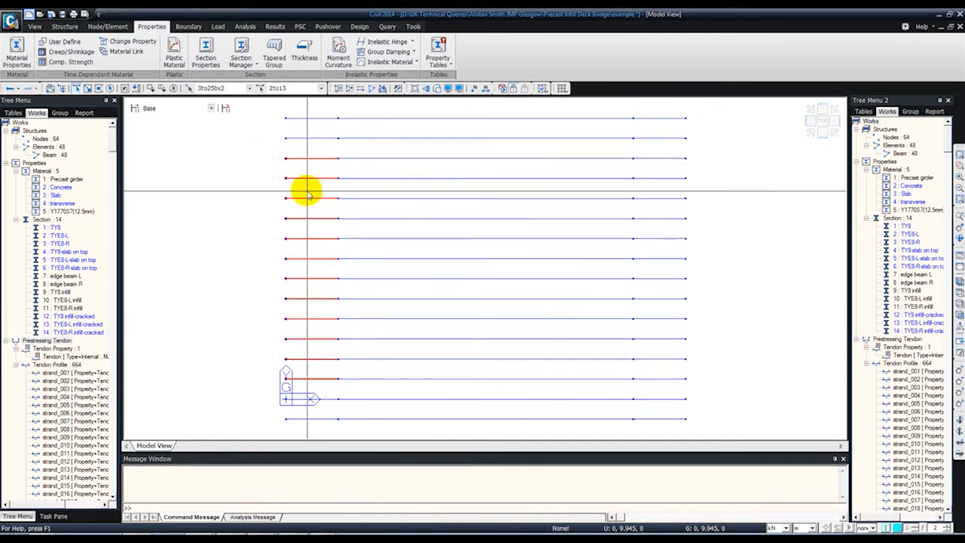
pyautogui.moveTo(81, 317)
pyautogui.mouseDown()
pyautogui.moveTo(313, 256)
pyautogui.moveTo(79, 282)
pyautogui.moveTo(69, 313)
pyautogui.mouseUp()
pyautogui.moveTo(670, 382); pyautogui.dragTo(646, 150)
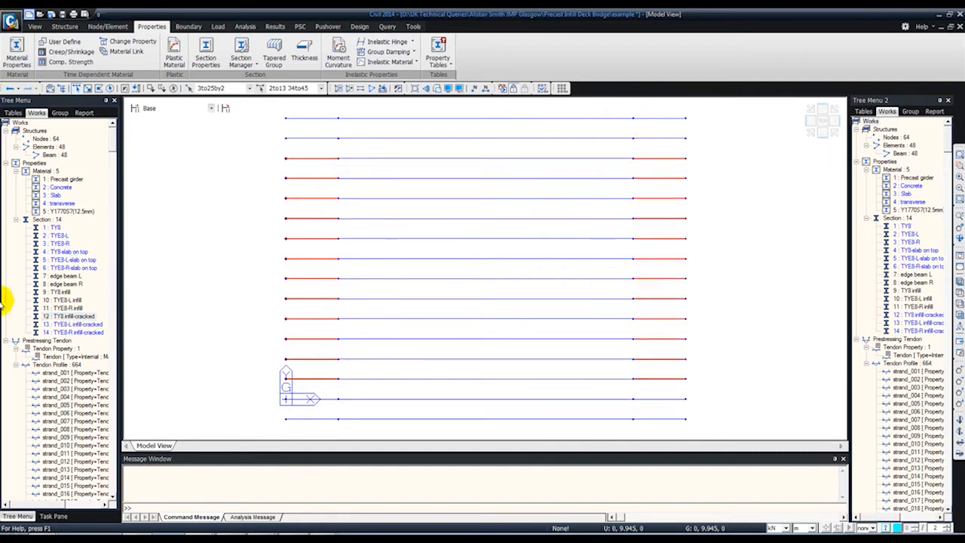
pyautogui.moveTo(56, 317); pyautogui.dragTo(399, 274)
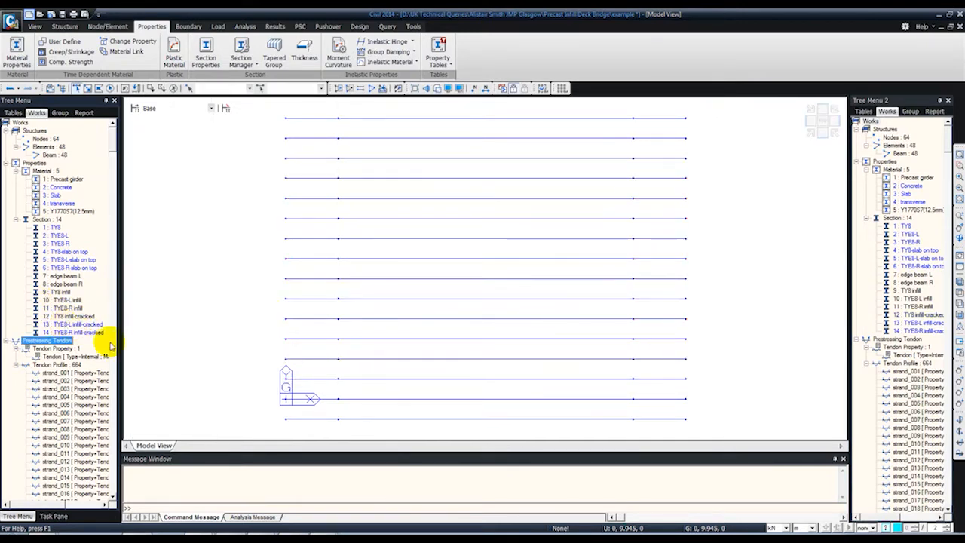
pyautogui.moveTo(323, 404); pyautogui.dragTo(312, 397)
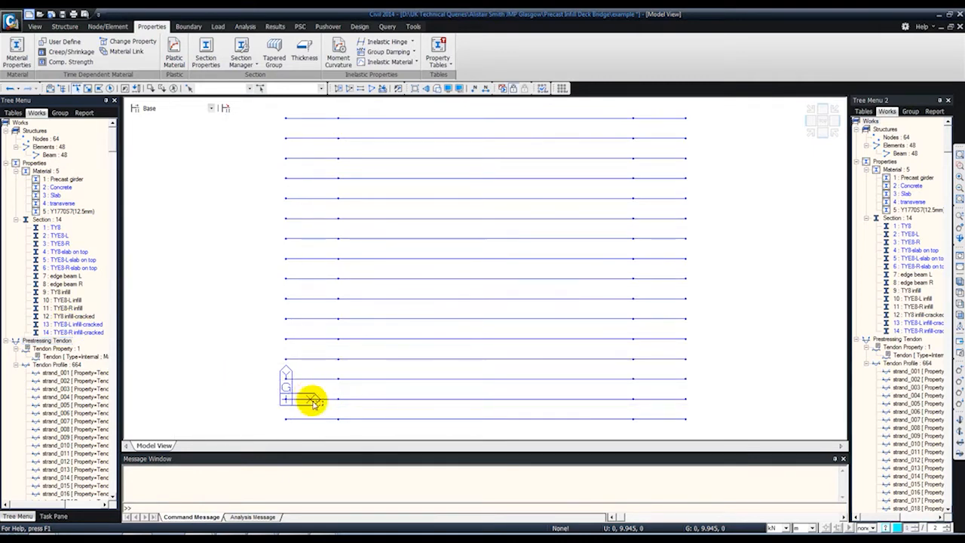
pyautogui.click(60, 300)
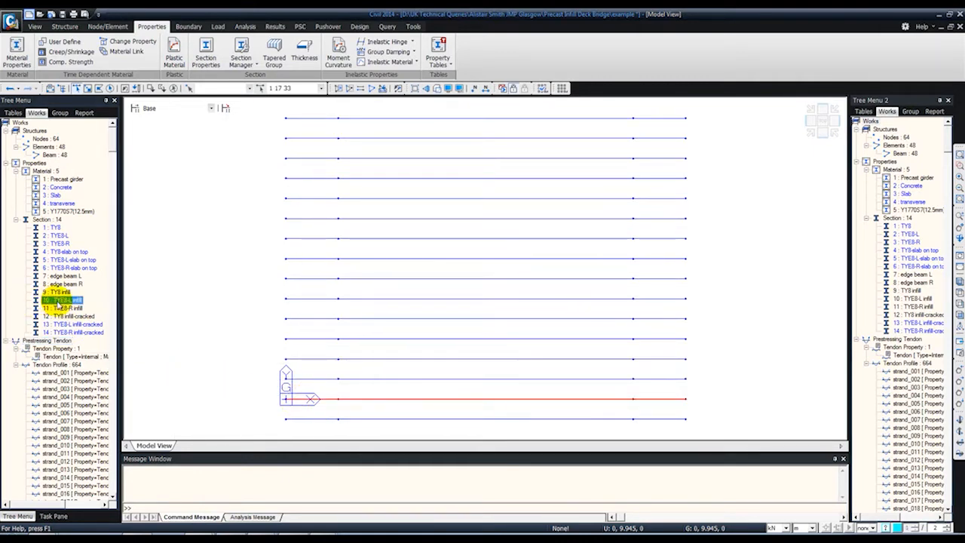
pyautogui.click(174, 87)
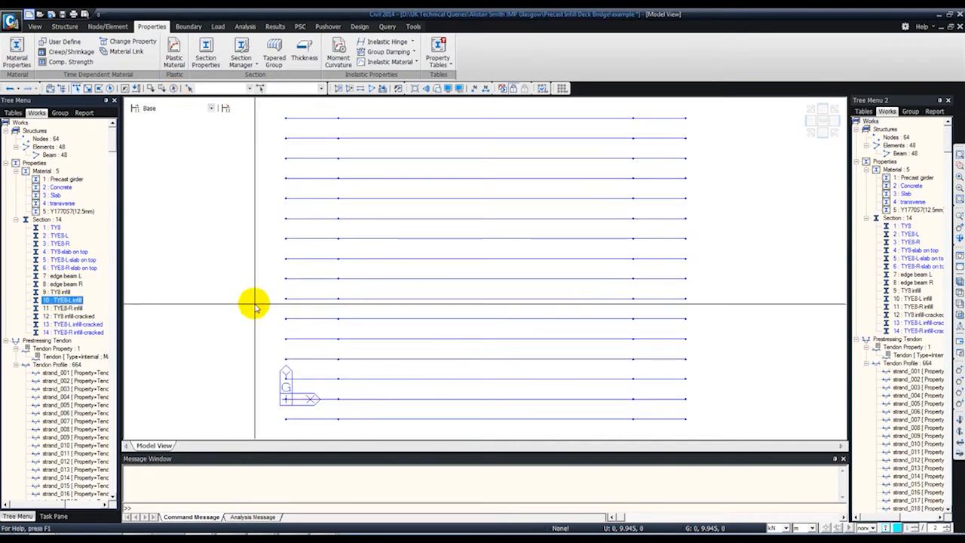
# - Assign TYE8-L infill-cracked to both end segments of the low-Y edge girder and TYE8-R infill-cracked to those of the high-Y edge girder
pyautogui.click(320, 404)
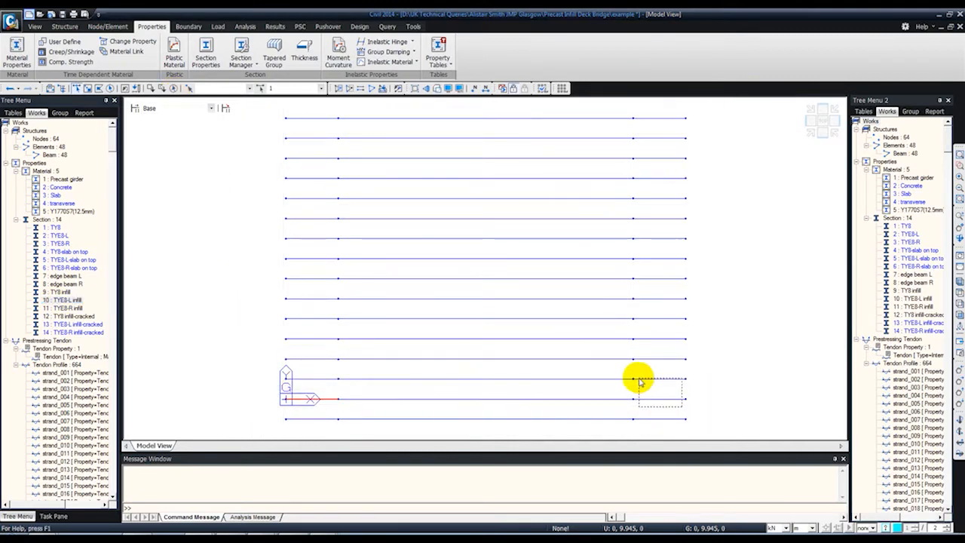
pyautogui.click(68, 323)
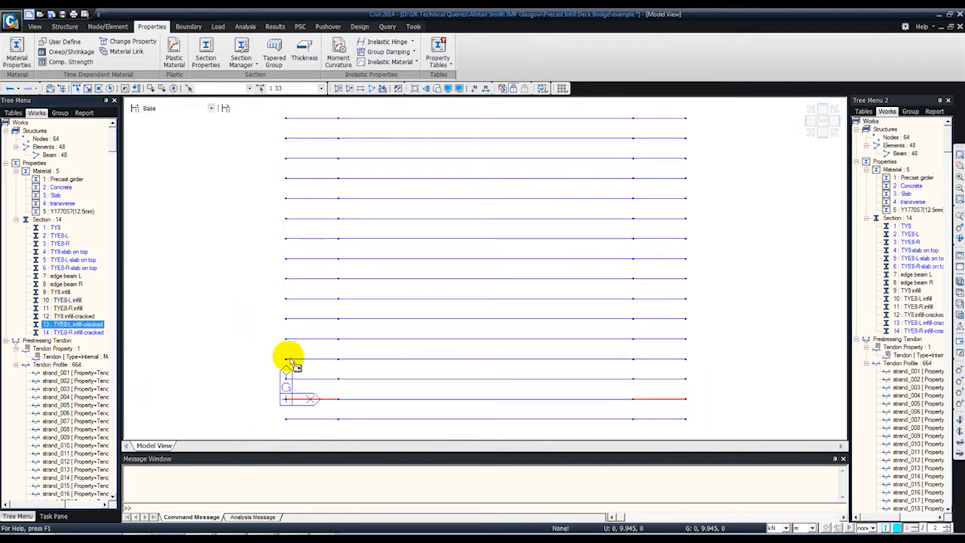
pyautogui.click(316, 138)
pyautogui.click(648, 138)
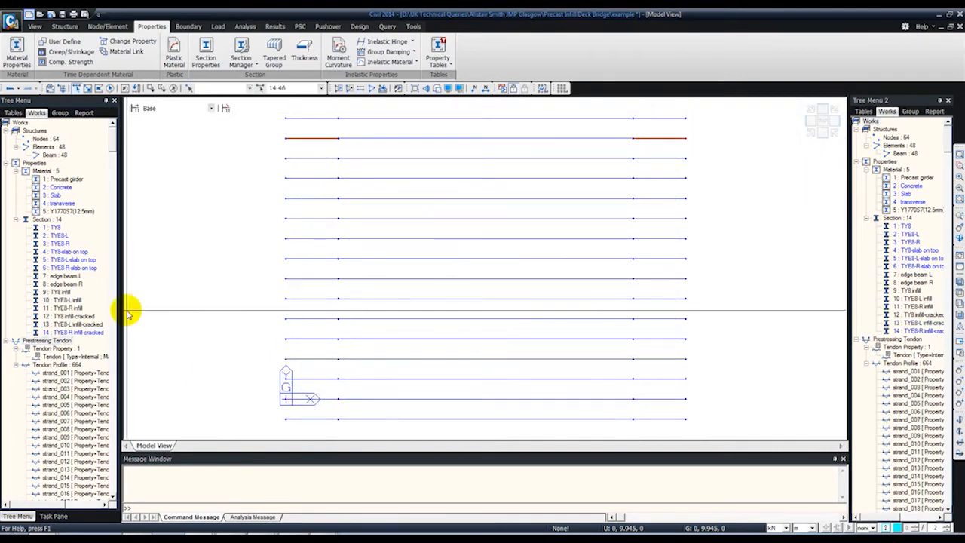
pyautogui.click(66, 341)
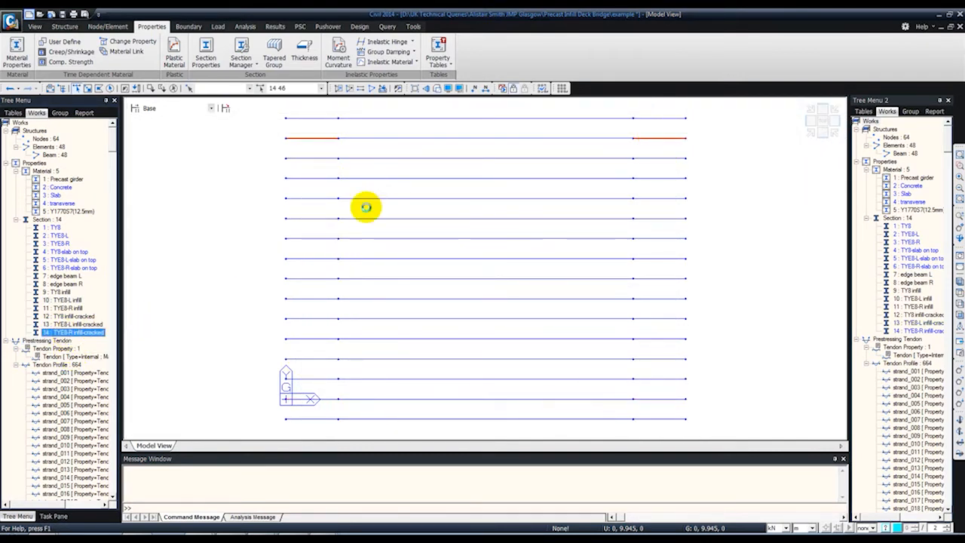
# - Show the members as solid sections, examine the deck in end and side elevation, and return to the plan wireframe
pyautogui.click(503, 88)
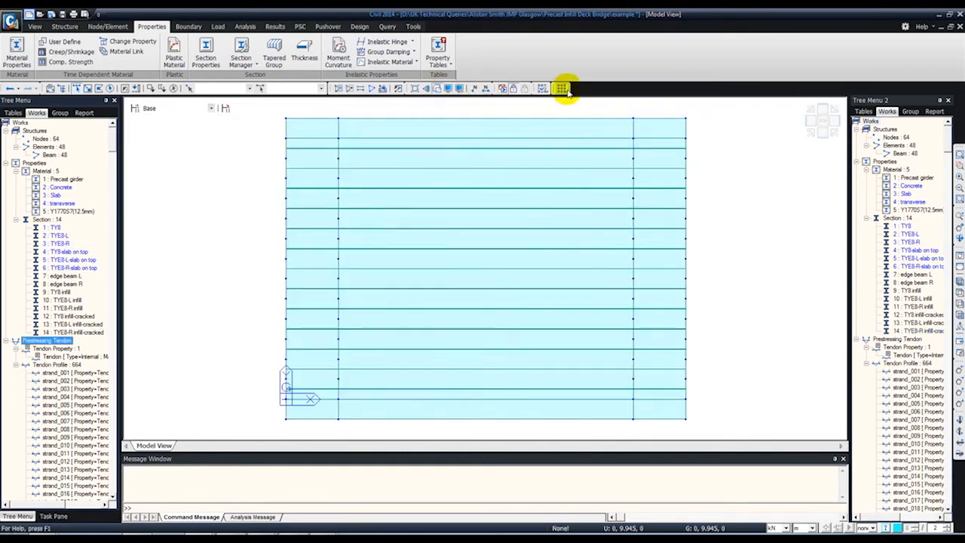
pyautogui.click(811, 119)
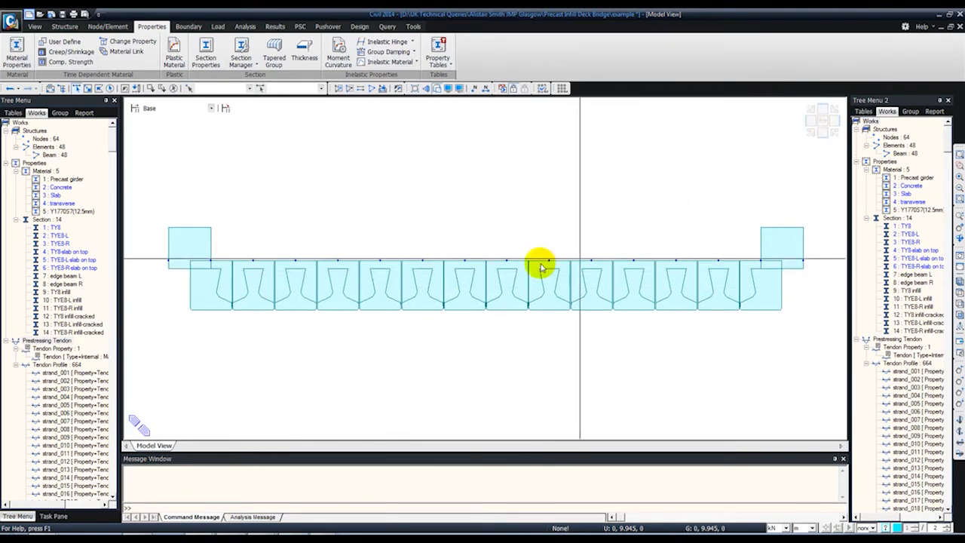
pyautogui.click(819, 131)
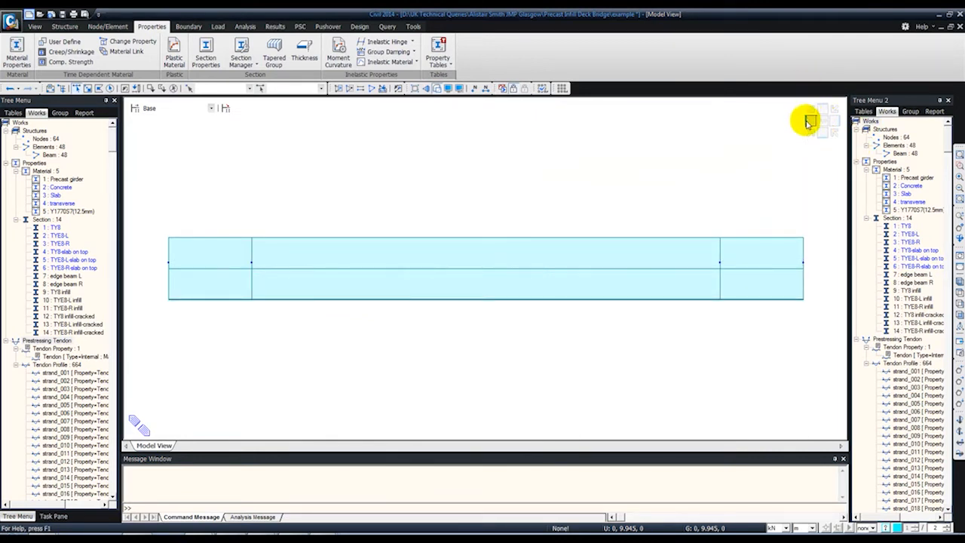
pyautogui.click(811, 123)
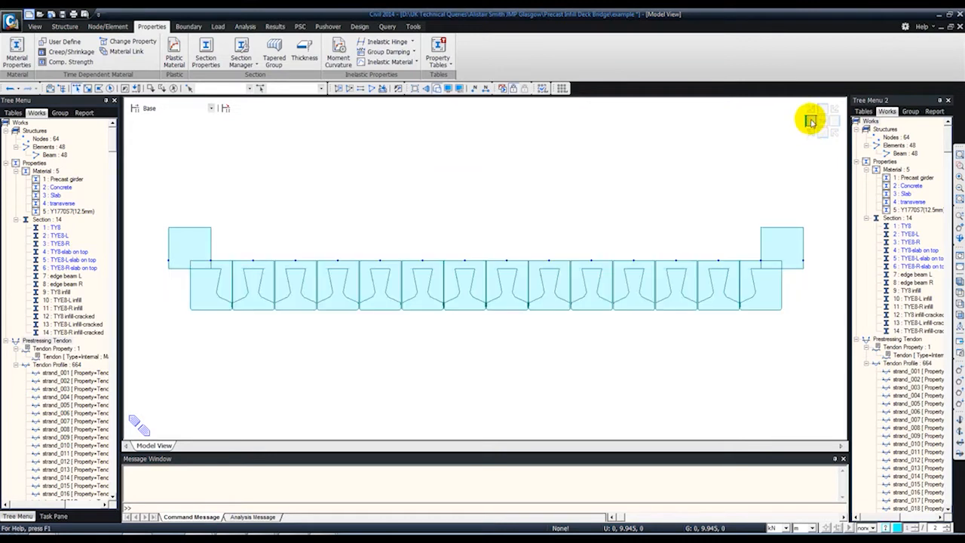
pyautogui.click(822, 120)
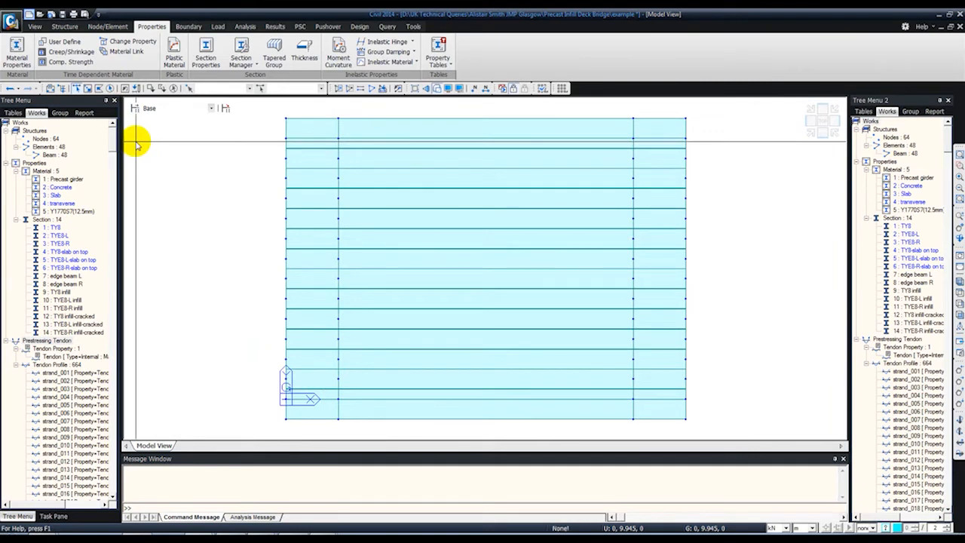
pyautogui.click(437, 88)
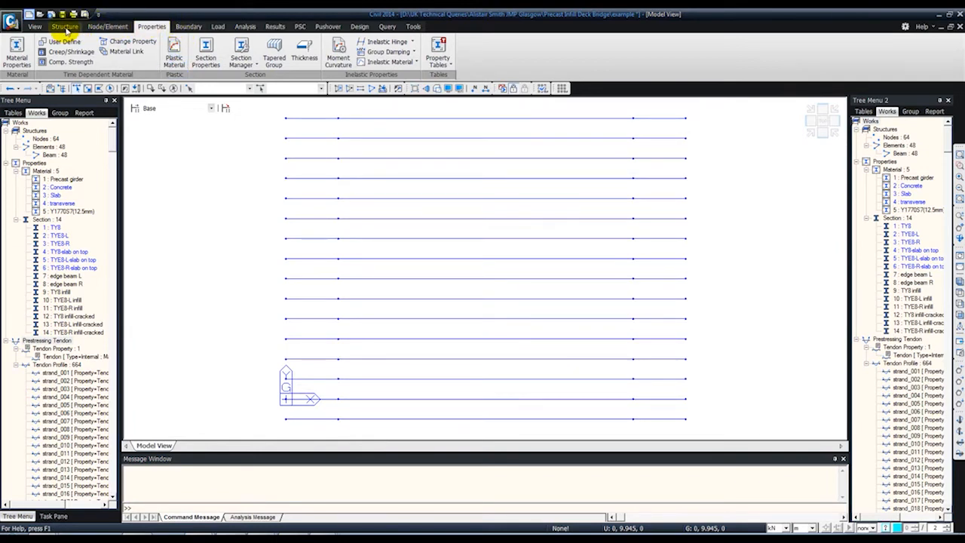
# - Start creating general beam elements with material 4: transverse
pyautogui.click(98, 27)
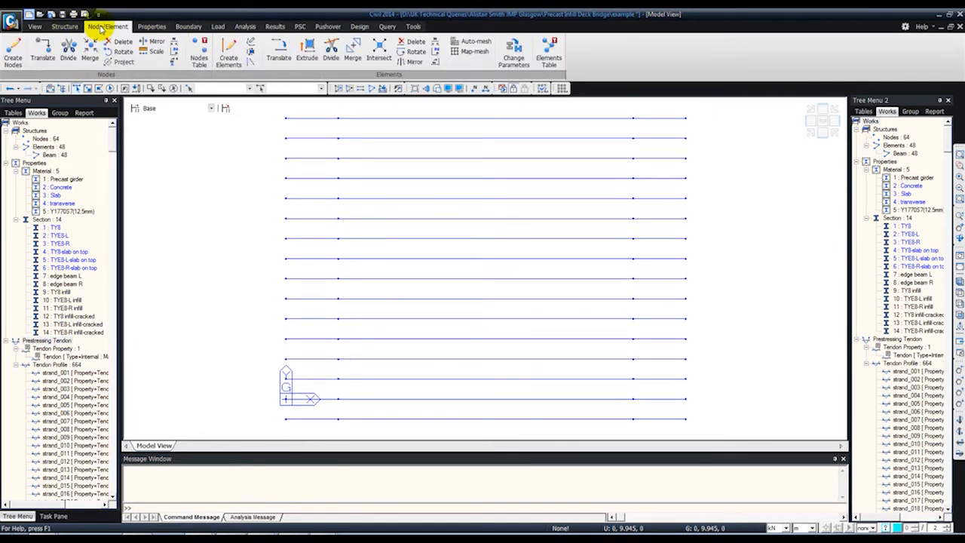
pyautogui.click(227, 58)
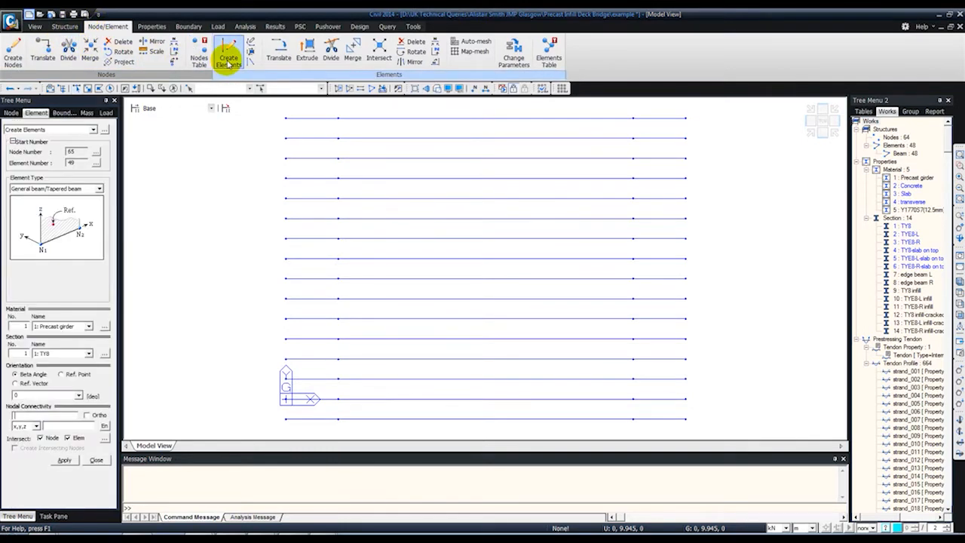
pyautogui.click(72, 327)
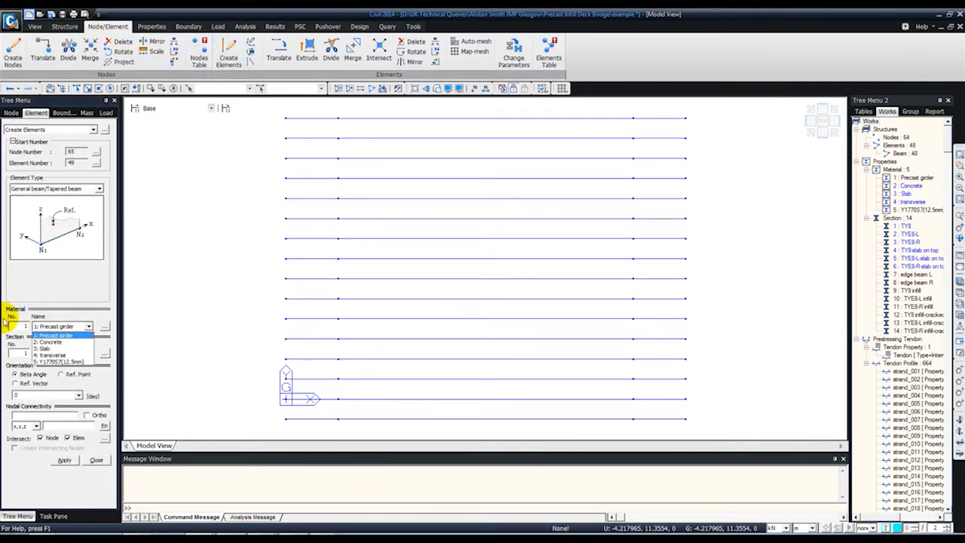
pyautogui.click(49, 354)
# - Add section 15 named transverse as a user-defined solid rectangle with H 0.15 m and B 1 m
pyautogui.click(89, 355)
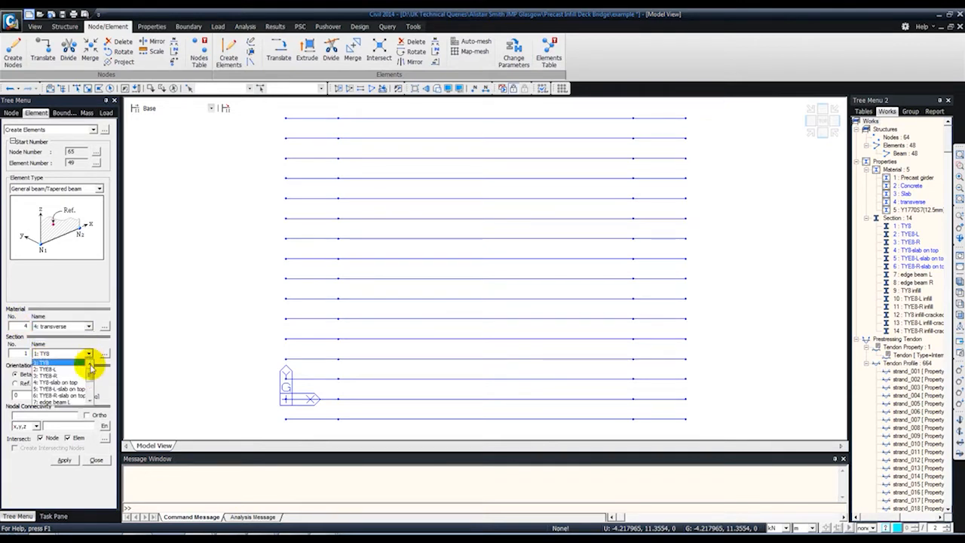
pyautogui.moveTo(91, 372)
pyautogui.mouseDown()
pyautogui.moveTo(89, 386)
pyautogui.moveTo(86, 370)
pyautogui.mouseUp()
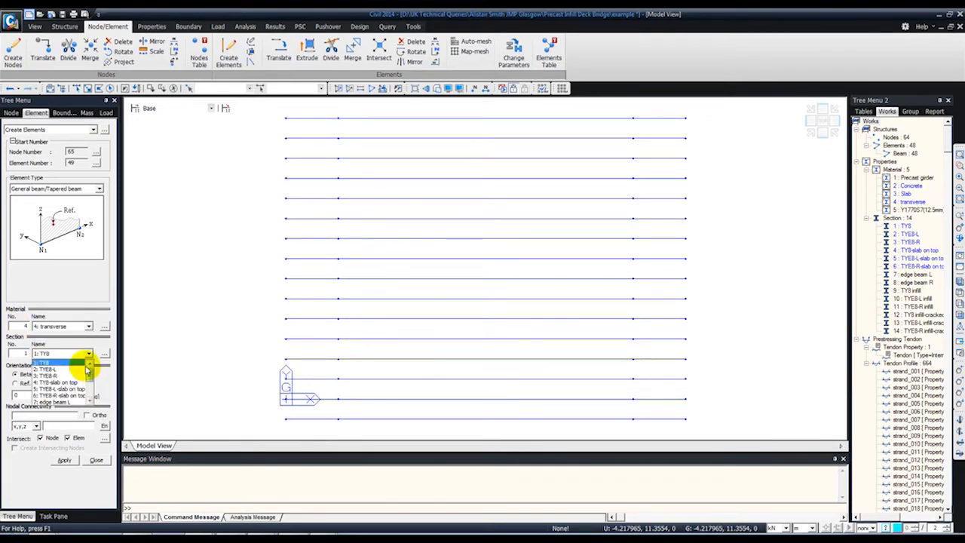
pyautogui.click(96, 362)
pyautogui.click(106, 354)
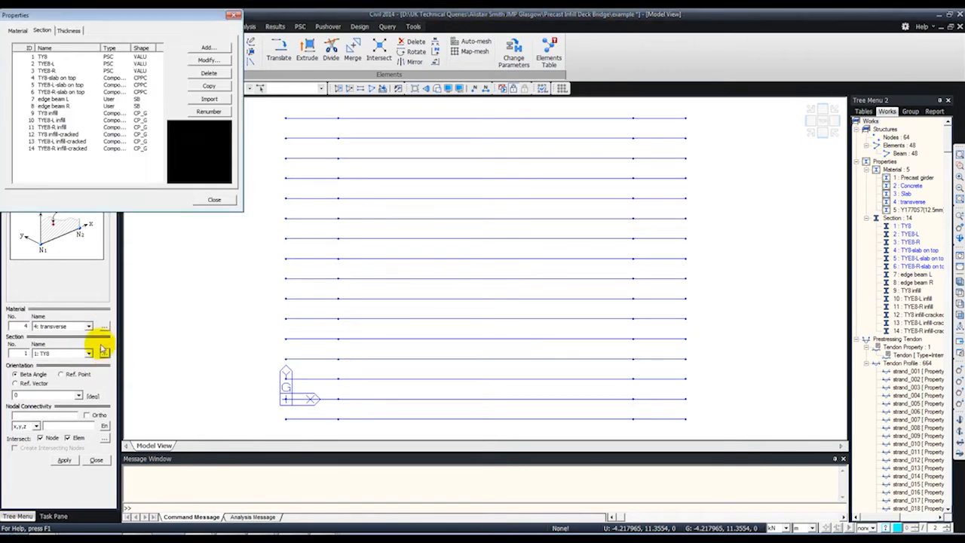
pyautogui.click(209, 48)
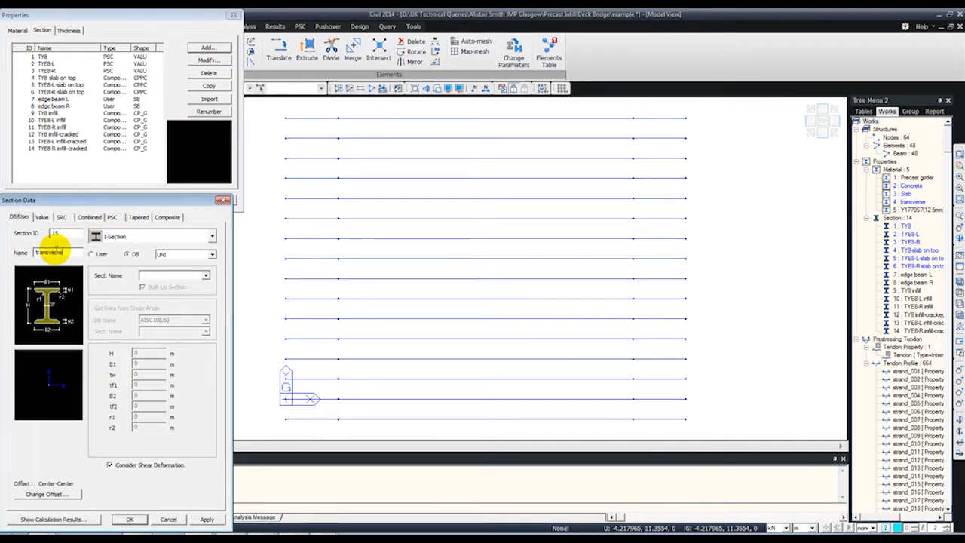
pyautogui.click(119, 236)
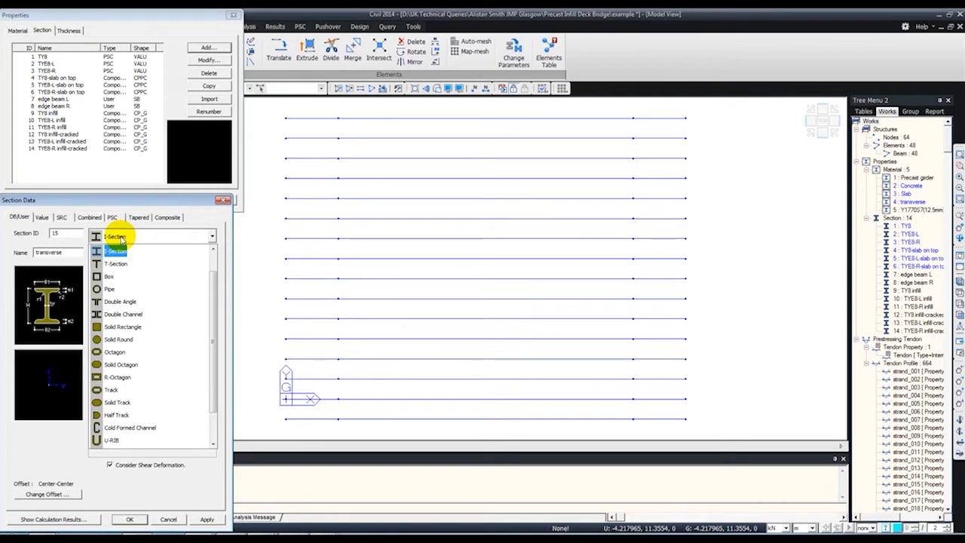
pyautogui.click(113, 327)
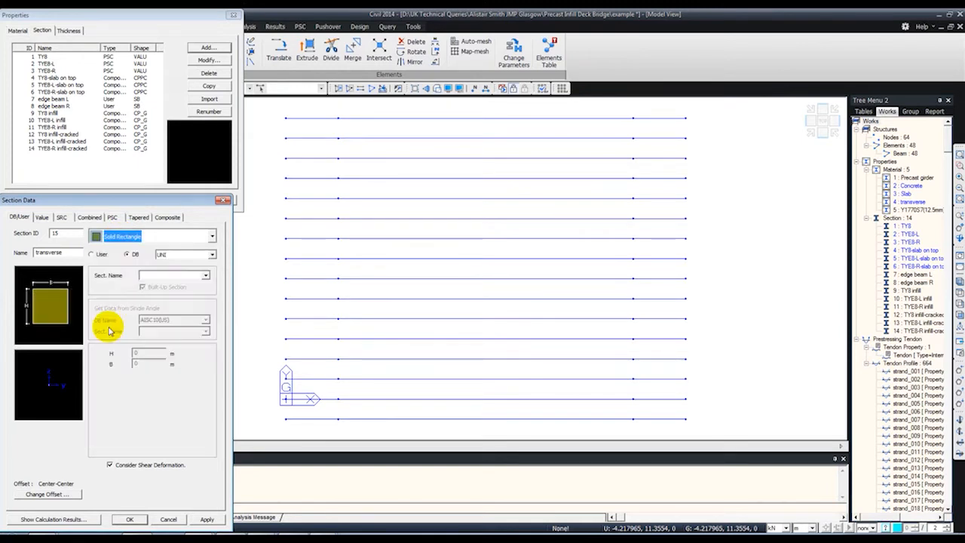
pyautogui.click(91, 255)
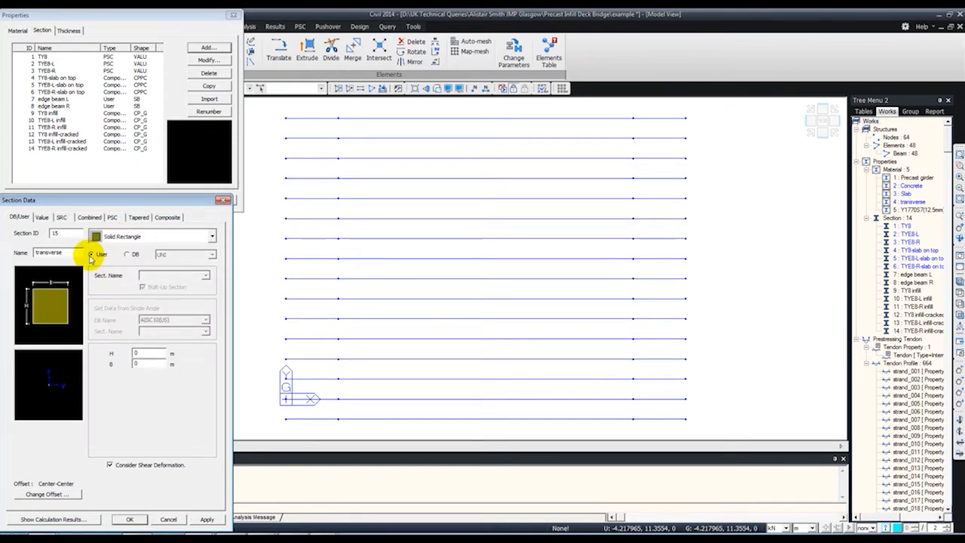
pyautogui.click(138, 353)
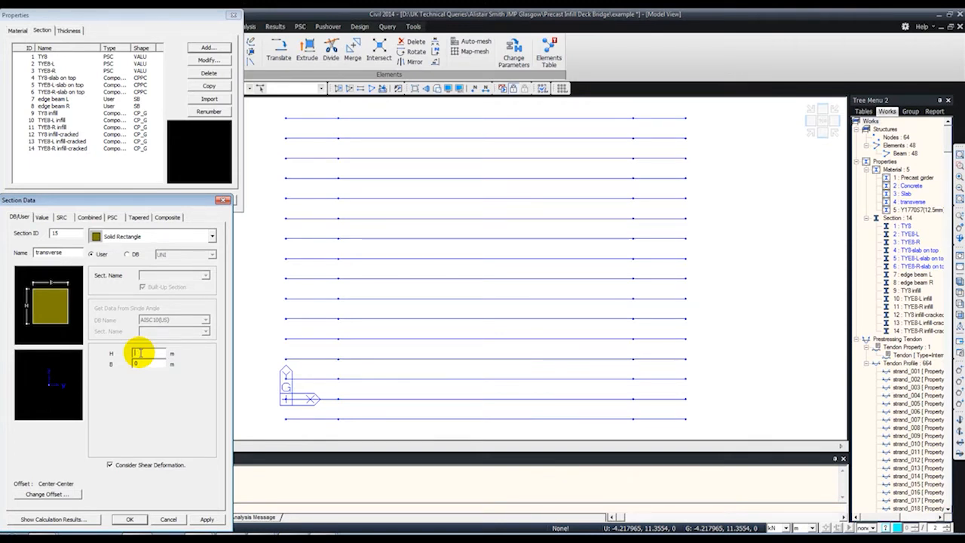
pyautogui.doubleClick(138, 363)
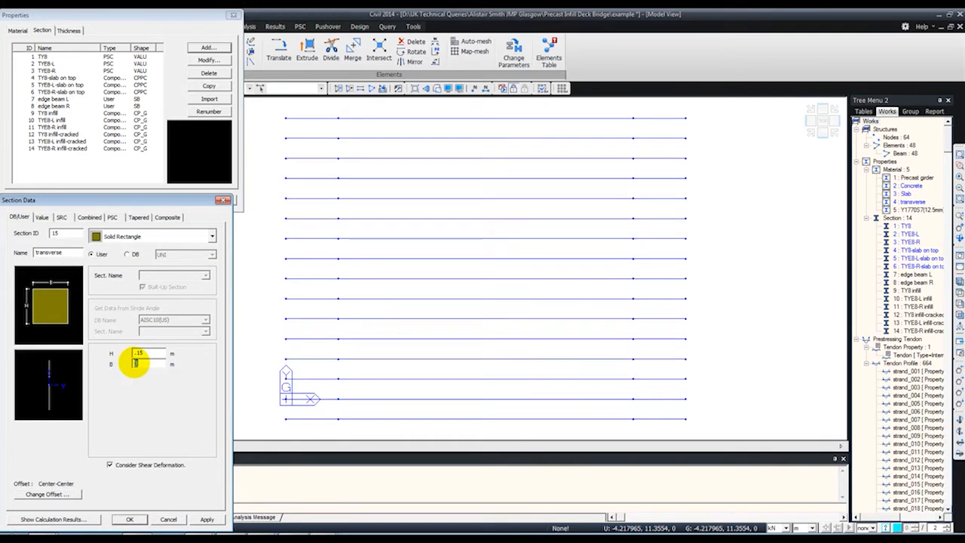
pyautogui.write('1')
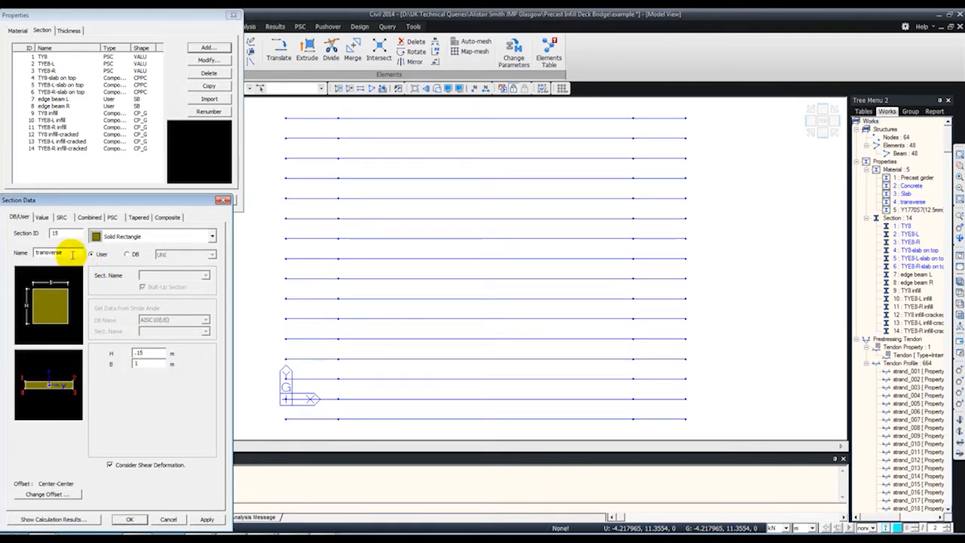
# - Set the transverse section's offset to Center-Top and save the section
pyautogui.click(48, 494)
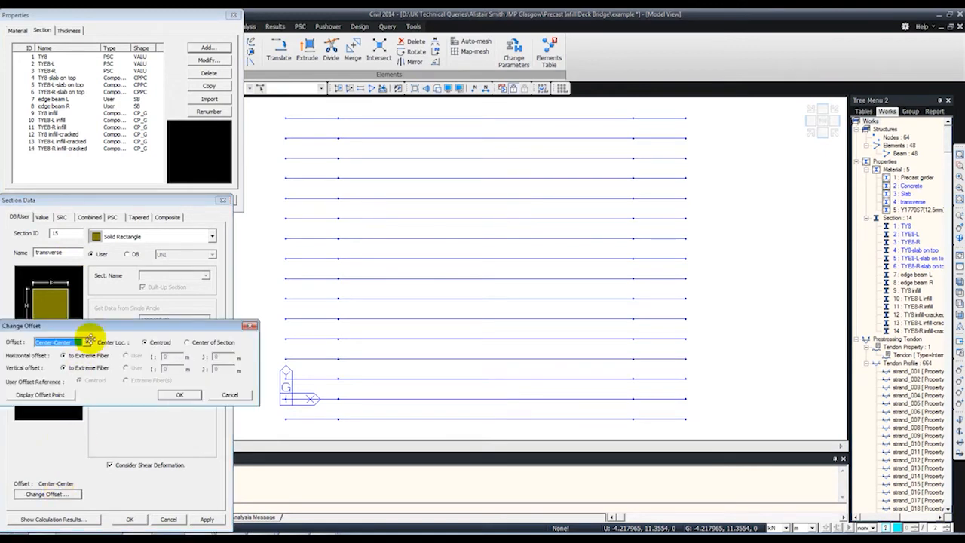
pyautogui.click(87, 342)
pyautogui.click(64, 355)
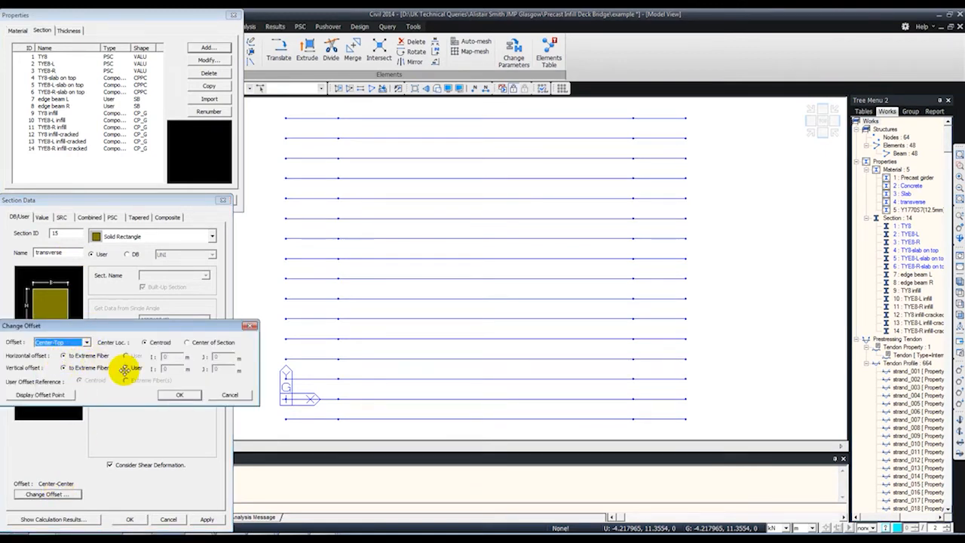
pyautogui.click(179, 394)
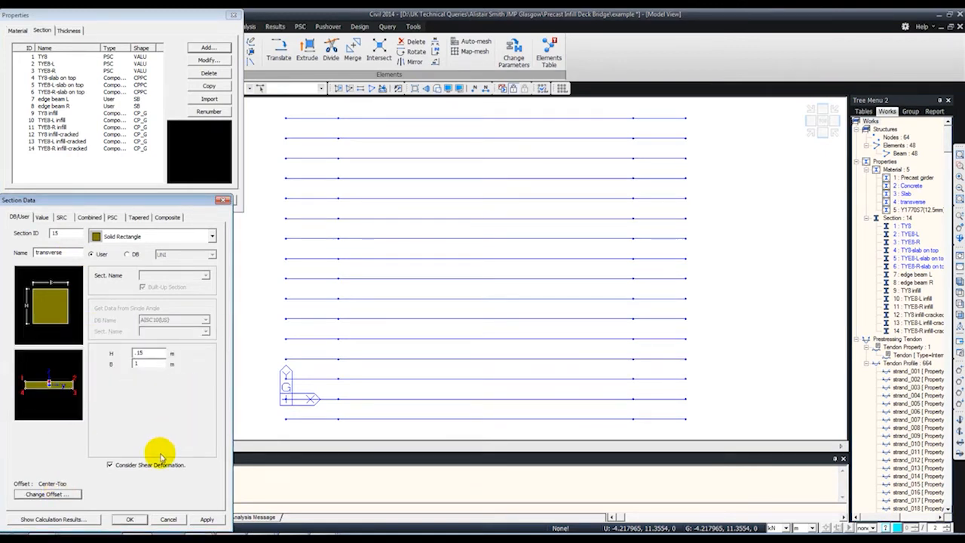
pyautogui.click(127, 519)
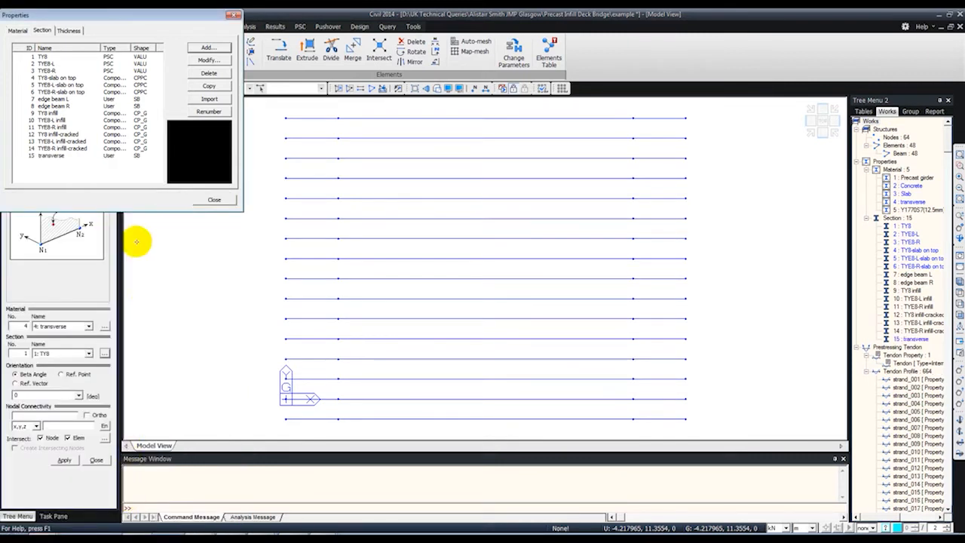
# - Create transverse beams with section 15: transverse across the X = 0 deck end, from the low-Y corner node to the high-Y corner node
pyautogui.click(202, 203)
pyautogui.click(68, 354)
pyautogui.moveTo(89, 384); pyautogui.dragTo(80, 394)
pyautogui.click(60, 399)
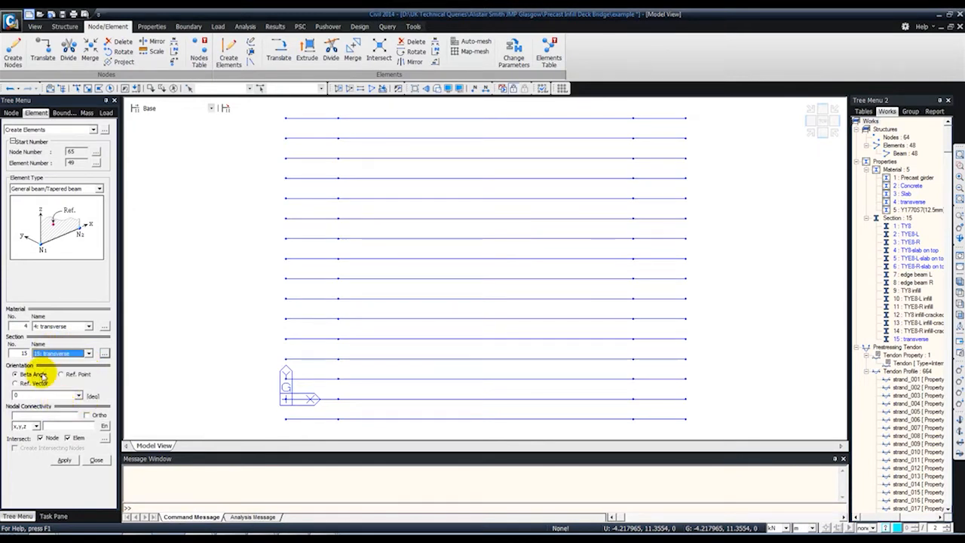
pyautogui.click(38, 415)
pyautogui.click(285, 419)
pyautogui.click(286, 116)
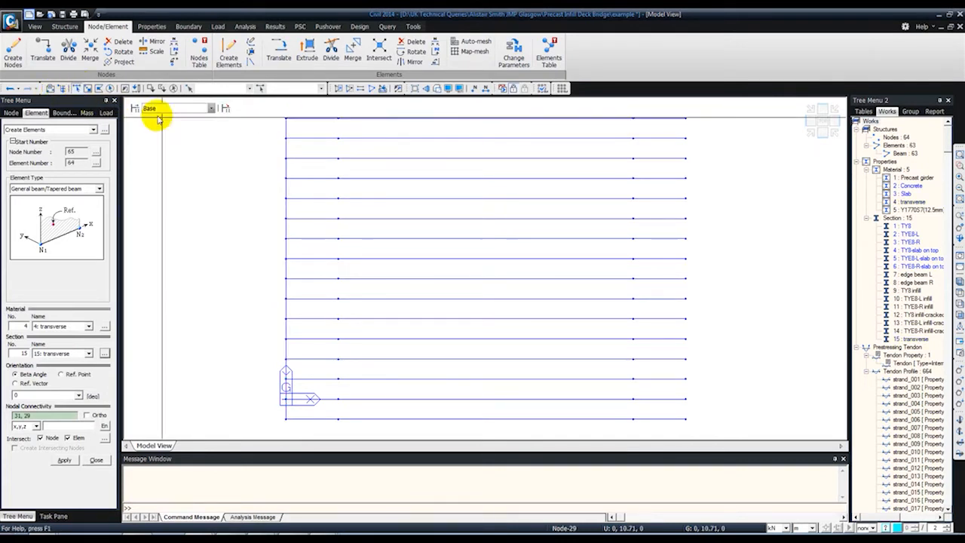
# - Select the newly created transverse elements and start translating them in copy mode
pyautogui.click(135, 89)
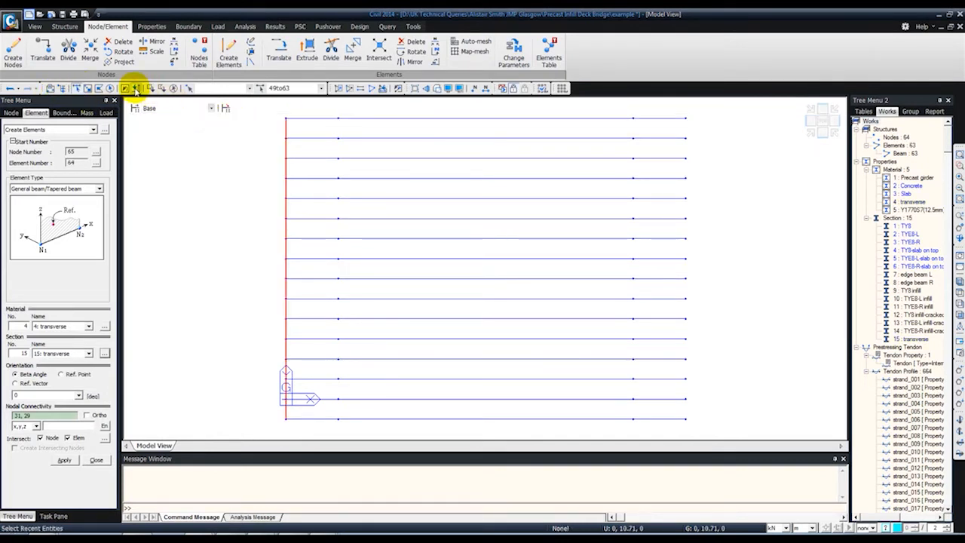
pyautogui.click(279, 54)
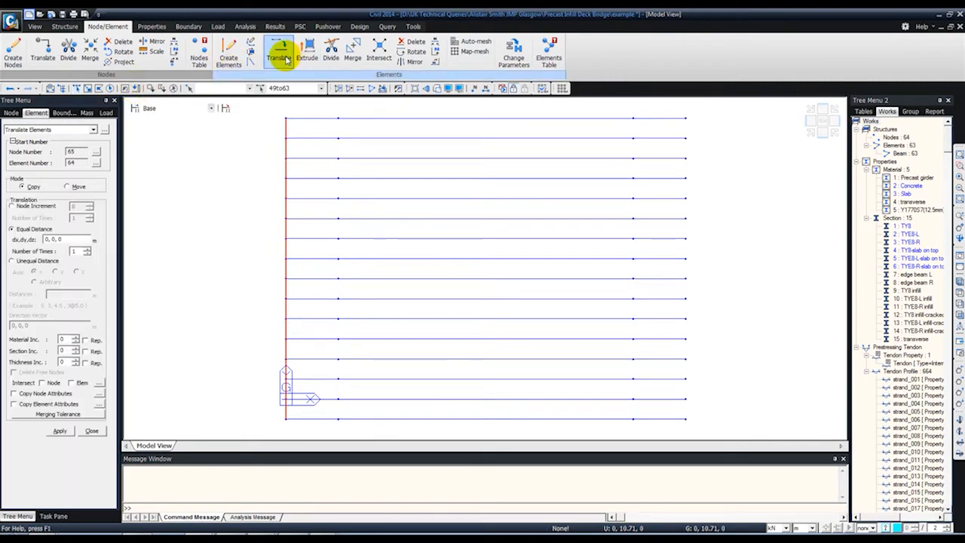
pyautogui.click(59, 239)
pyautogui.click(287, 418)
pyautogui.click(684, 398)
pyautogui.click(684, 418)
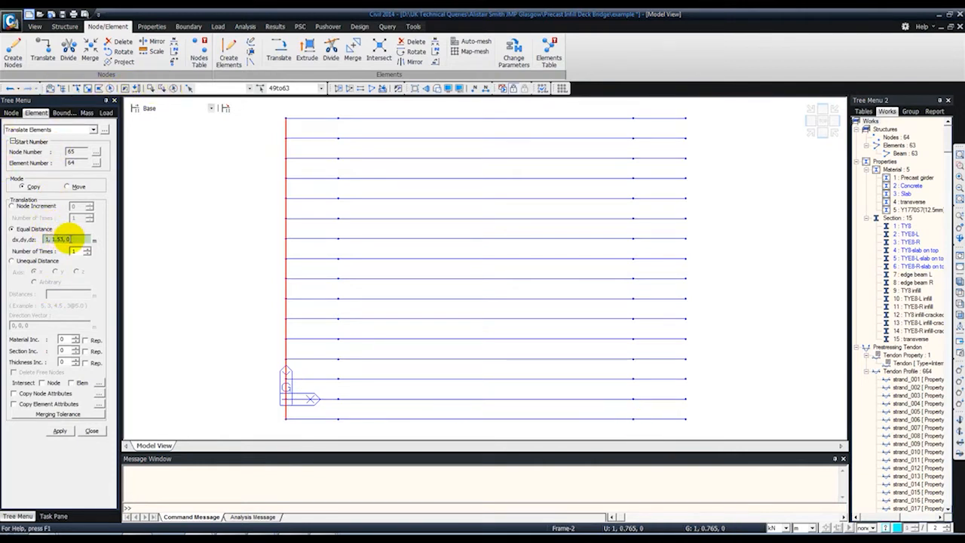
# - Copy the transverse elements 15 times at an equal distance of 15.25/15, 0, 0 m, intersecting nodes and elements
pyautogui.moveTo(64, 238); pyautogui.dragTo(23, 240)
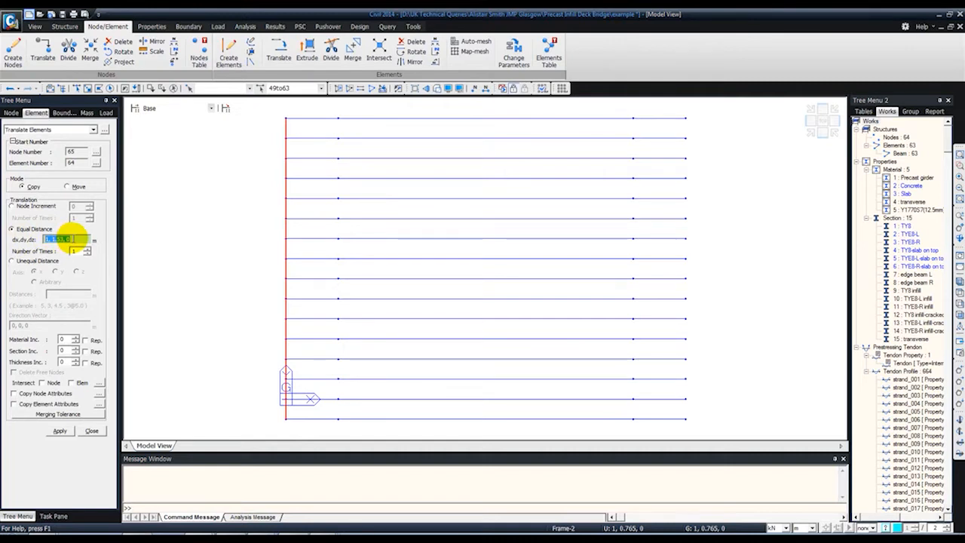
pyautogui.click(286, 419)
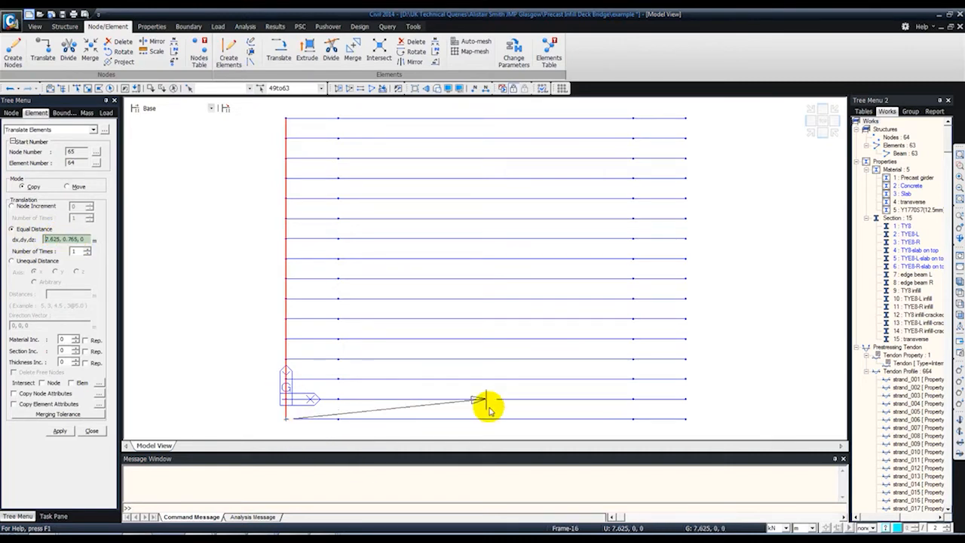
pyautogui.click(685, 419)
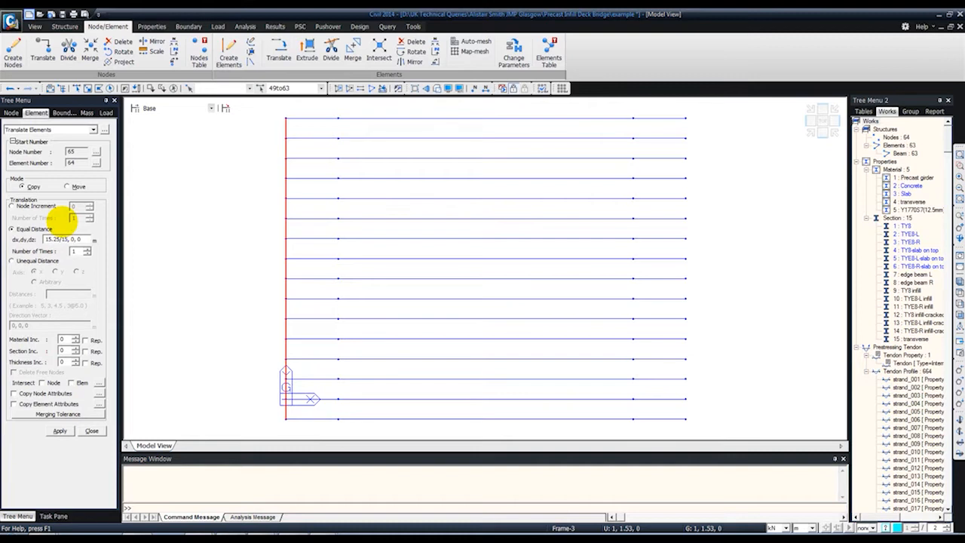
pyautogui.doubleClick(73, 250)
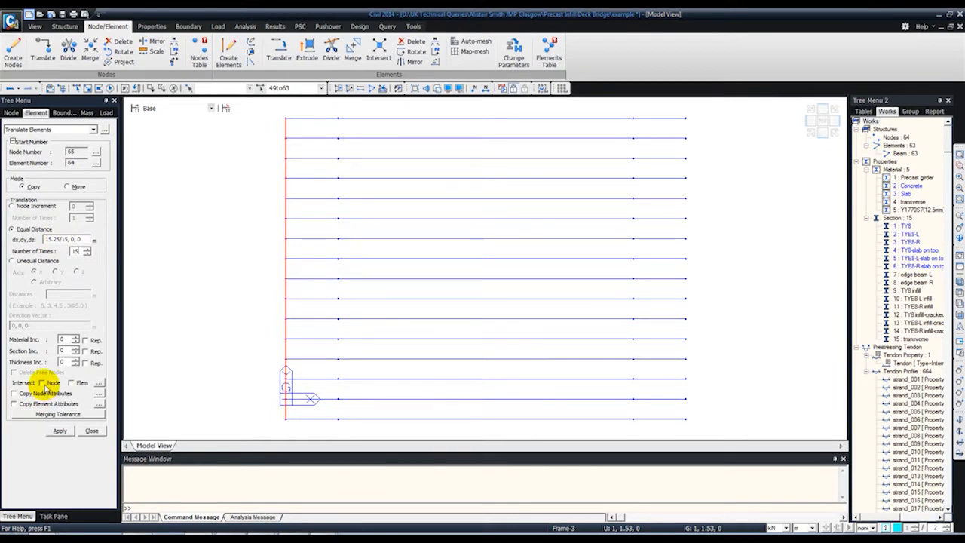
pyautogui.click(71, 383)
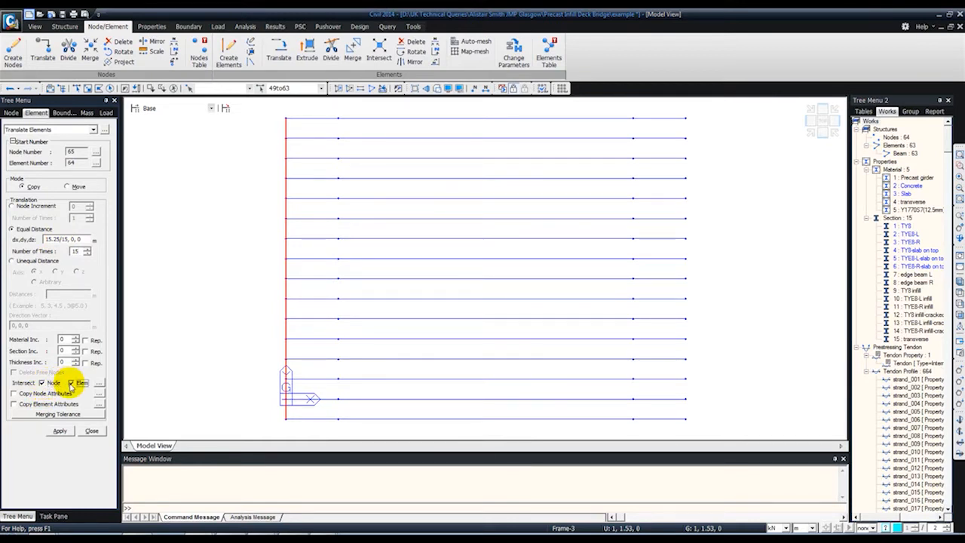
pyautogui.click(59, 432)
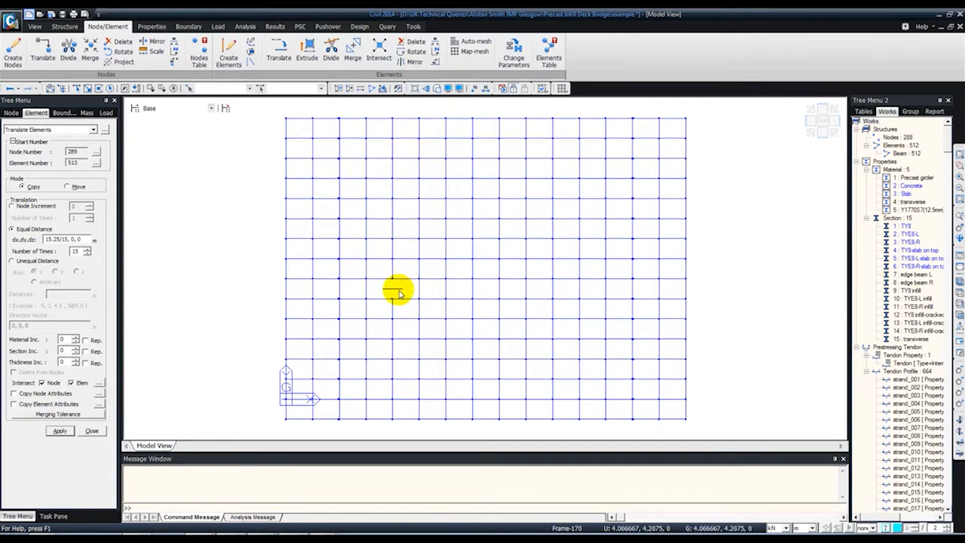
pyautogui.click(89, 435)
# - Select the four corner nodes of the deck grid in plan view
pyautogui.keyDown('ctrl'); pyautogui.moveTo(339, 304); pyautogui.dragTo(370, 250, button='right'); pyautogui.keyUp('ctrl')
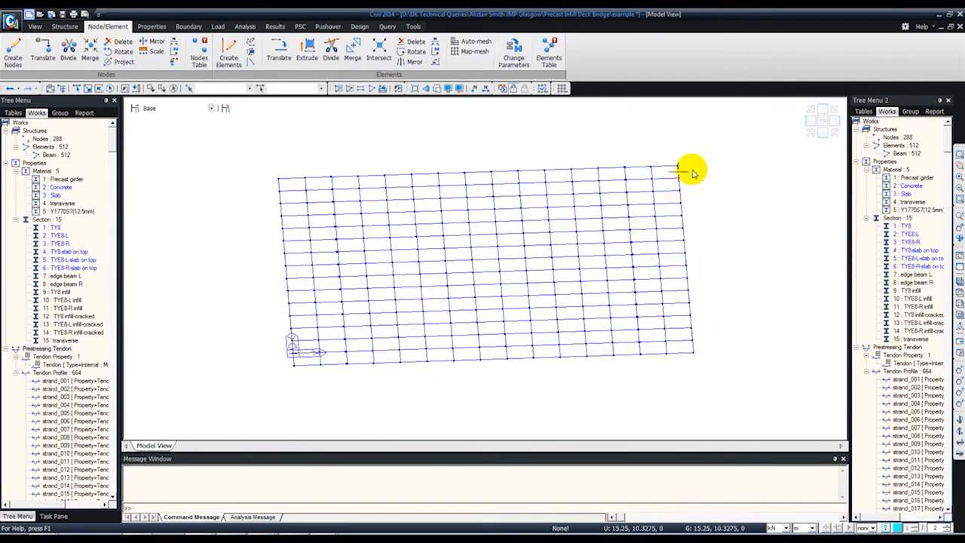
pyautogui.click(823, 115)
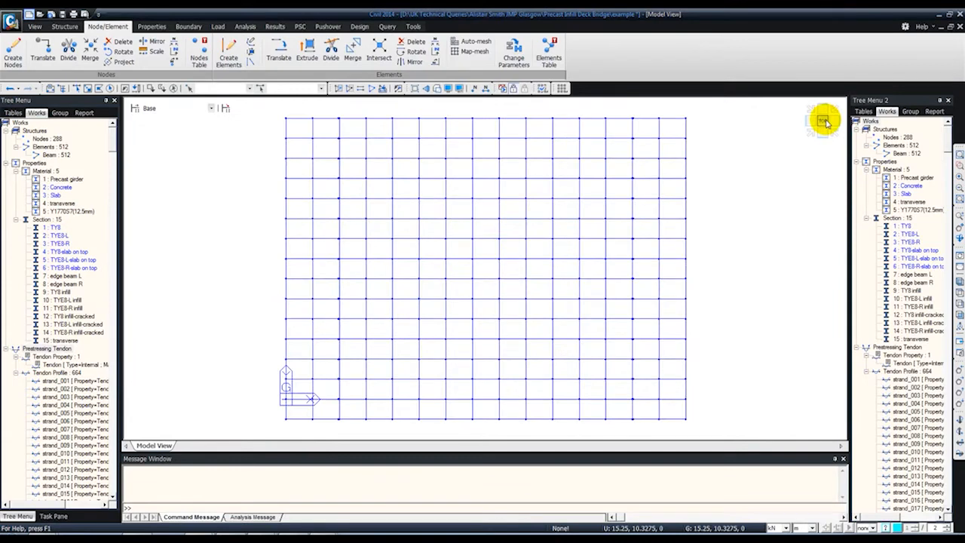
pyautogui.click(78, 88)
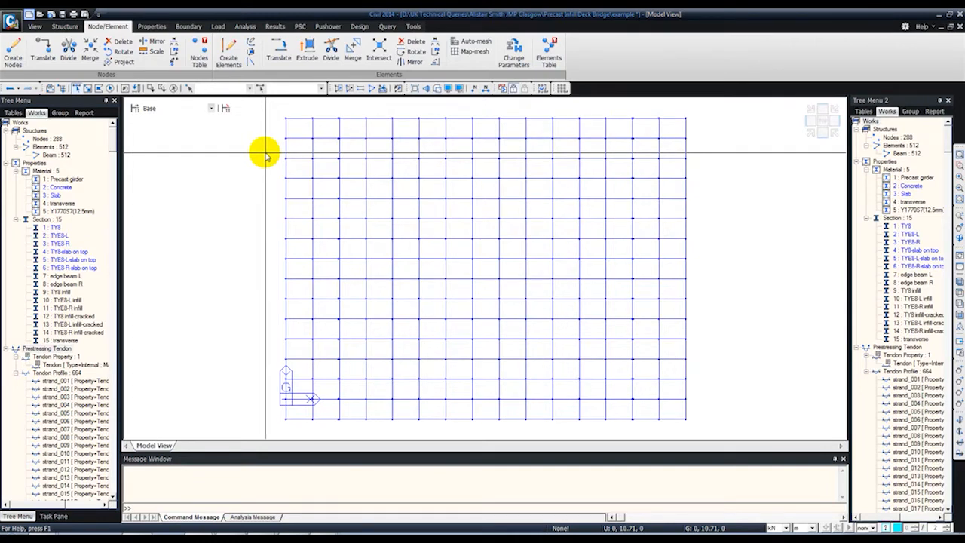
pyautogui.moveTo(280, 113); pyautogui.dragTo(293, 123)
pyautogui.moveTo(281, 411); pyautogui.dragTo(295, 424)
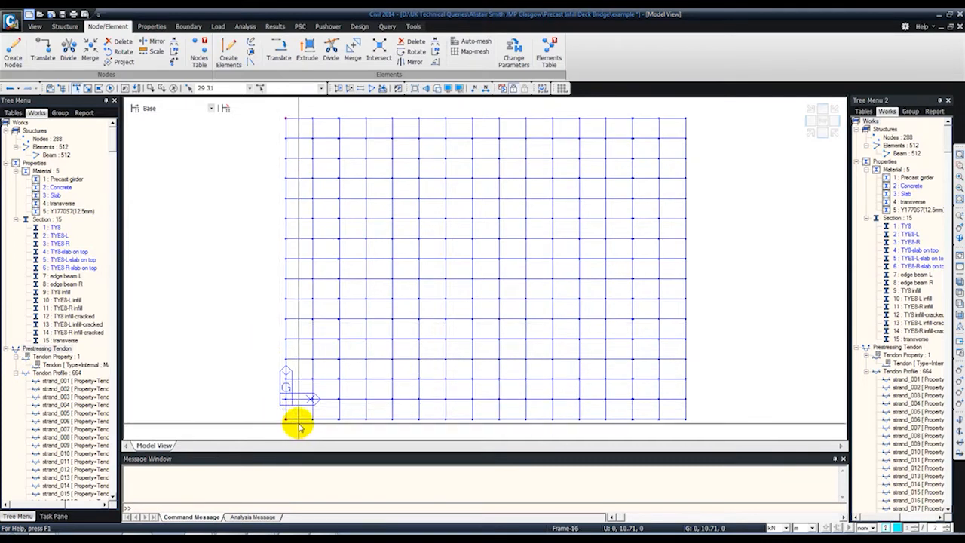
pyautogui.moveTo(672, 414); pyautogui.dragTo(701, 429)
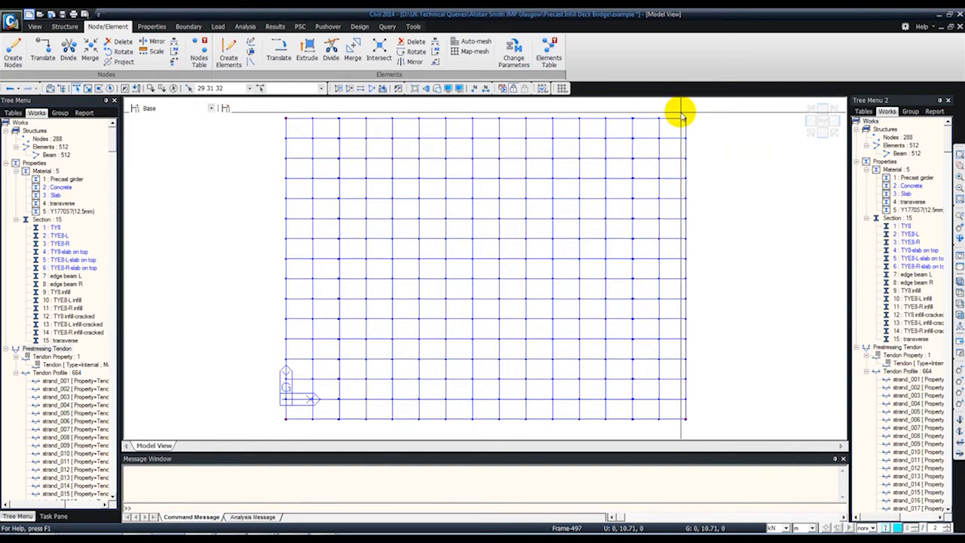
pyautogui.moveTo(680, 114); pyautogui.dragTo(693, 134)
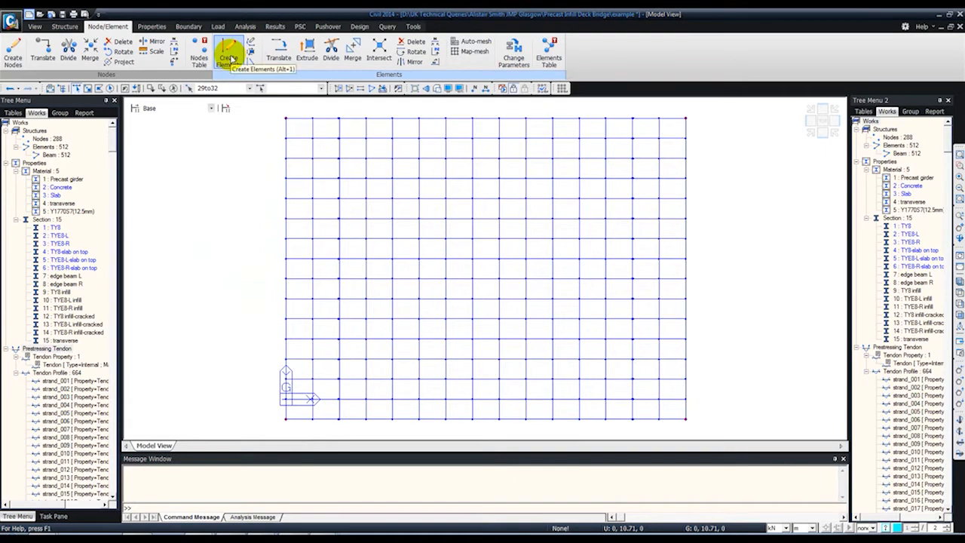
# - Start extruding the selected corner nodes into beam line elements with material 2: Concrete
pyautogui.click(229, 57)
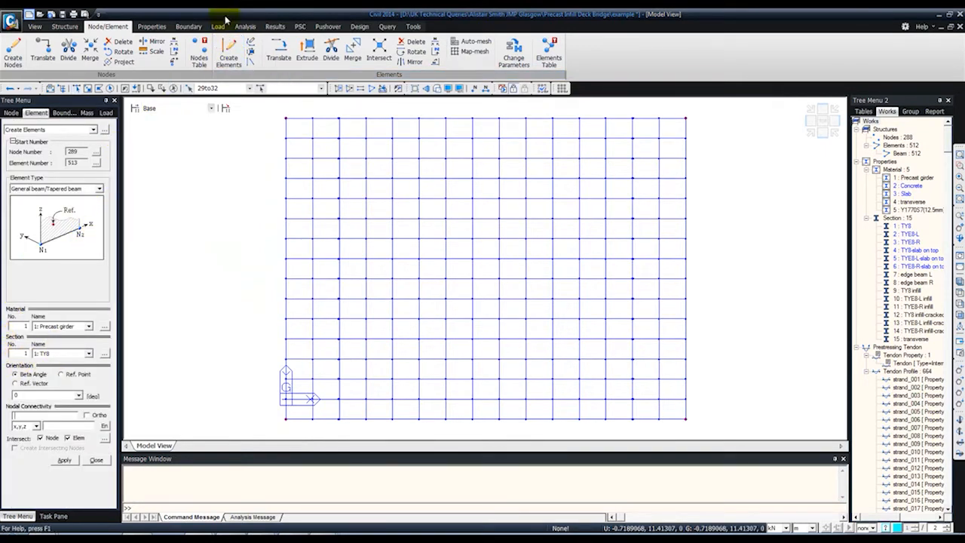
pyautogui.click(306, 51)
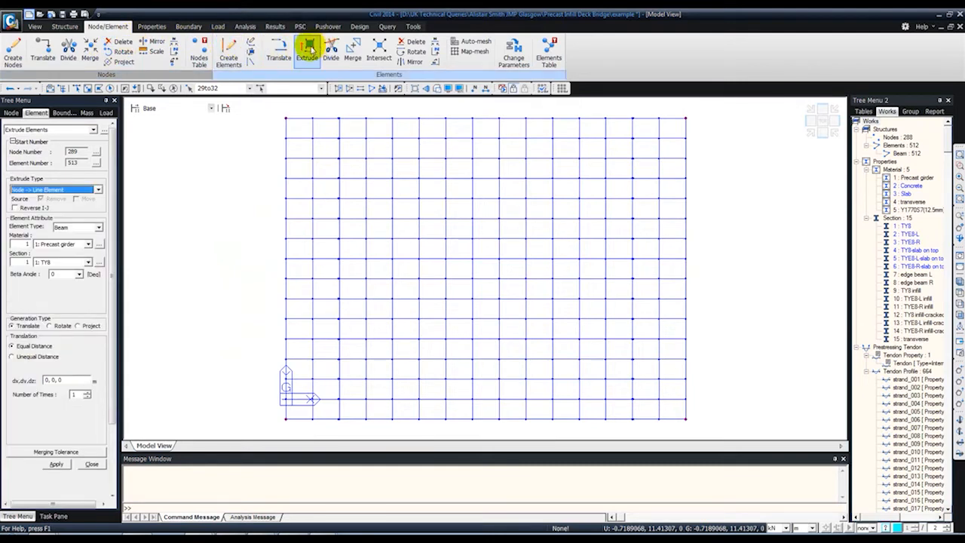
pyautogui.click(68, 248)
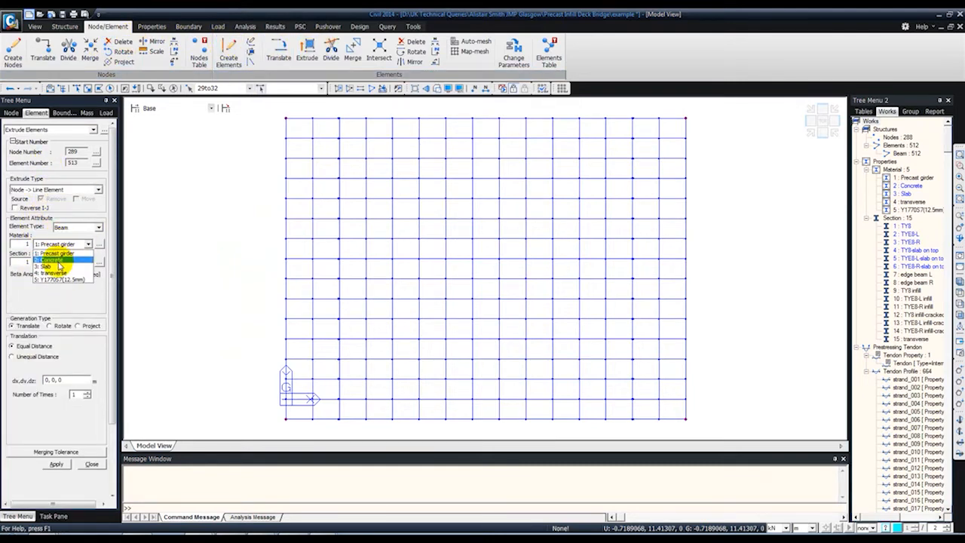
pyautogui.click(74, 260)
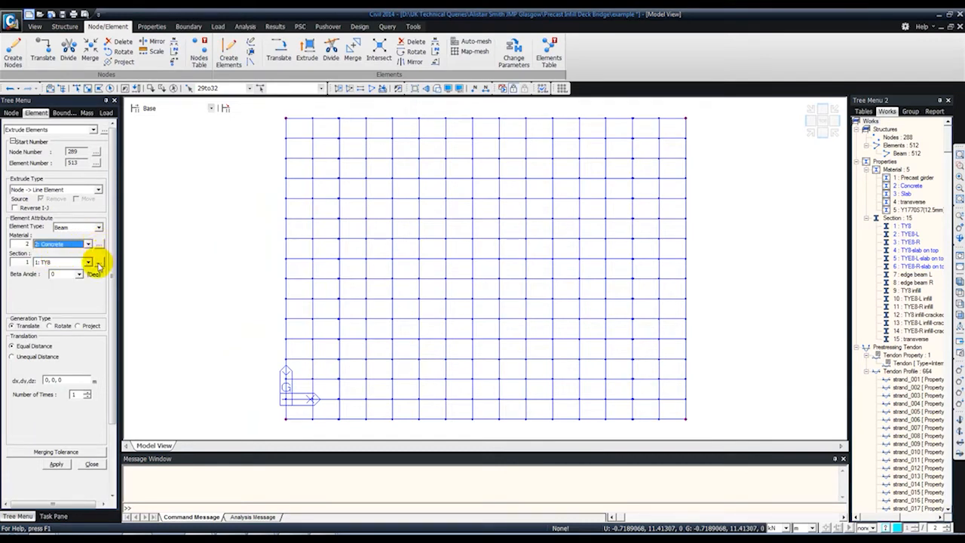
# - Add a user-defined solid rectangle section named dummy with H and B of 0.001 m
pyautogui.click(99, 262)
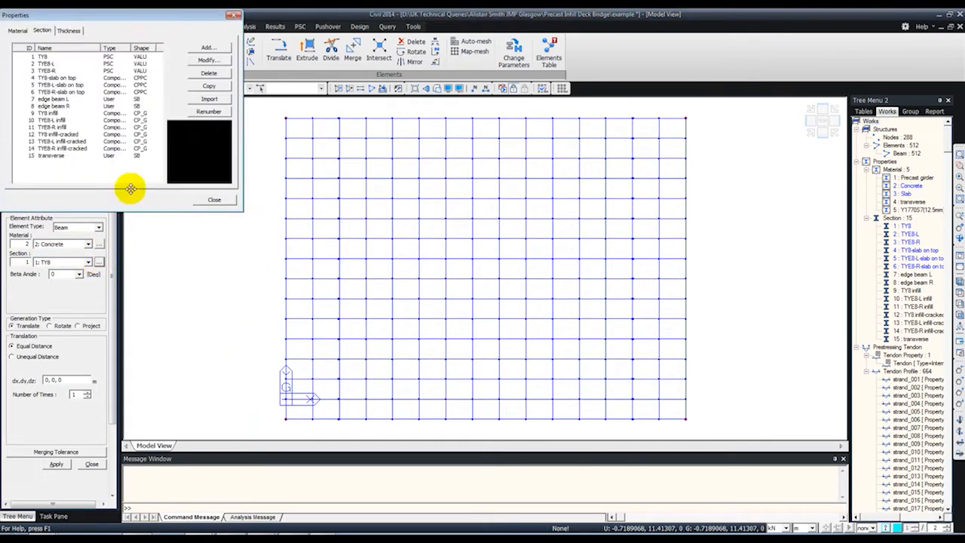
pyautogui.click(202, 48)
pyautogui.click(107, 235)
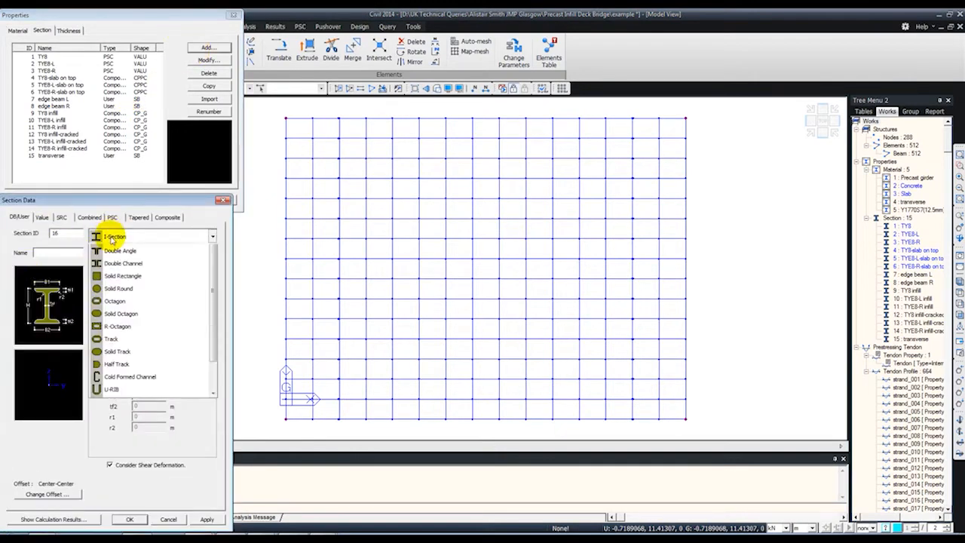
pyautogui.click(104, 327)
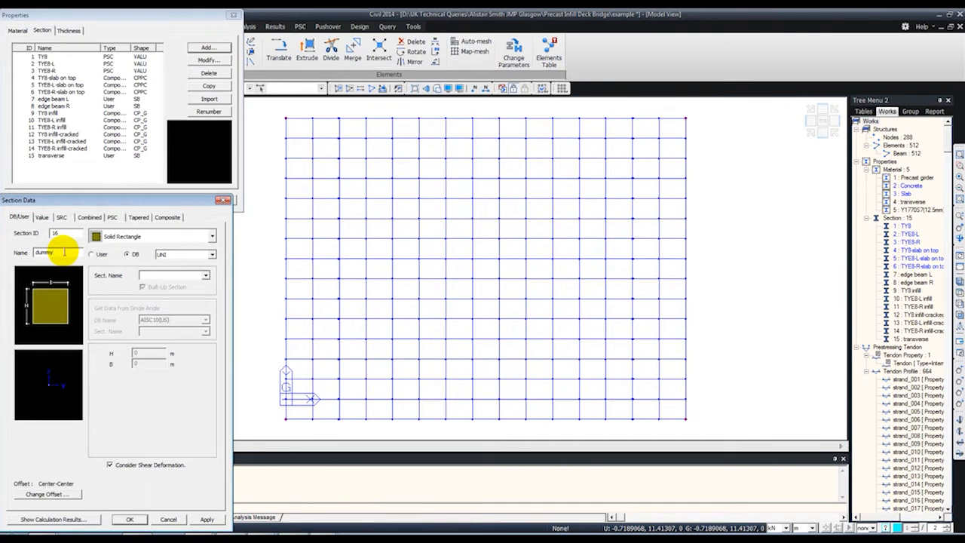
pyautogui.click(91, 254)
pyautogui.click(149, 352)
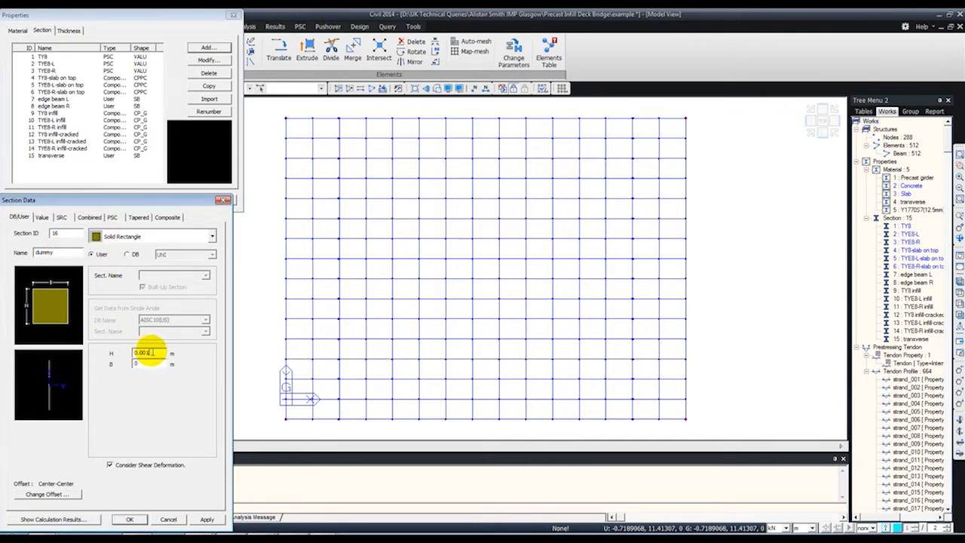
pyautogui.click(154, 363)
pyautogui.write('0.001')
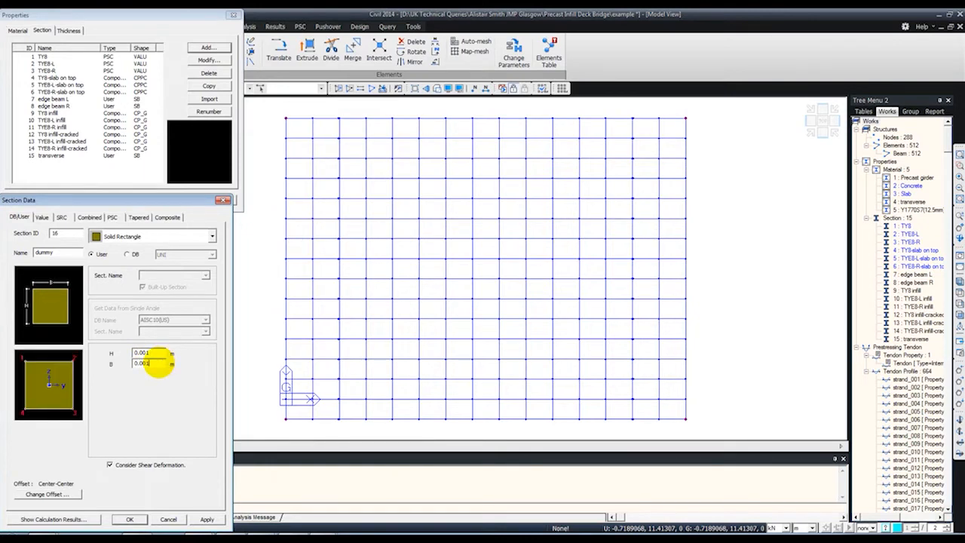
pyautogui.click(130, 519)
pyautogui.click(203, 198)
# - Extrude the four corner nodes once by 0, 0, -2 m using section 16: dummy
pyautogui.click(79, 264)
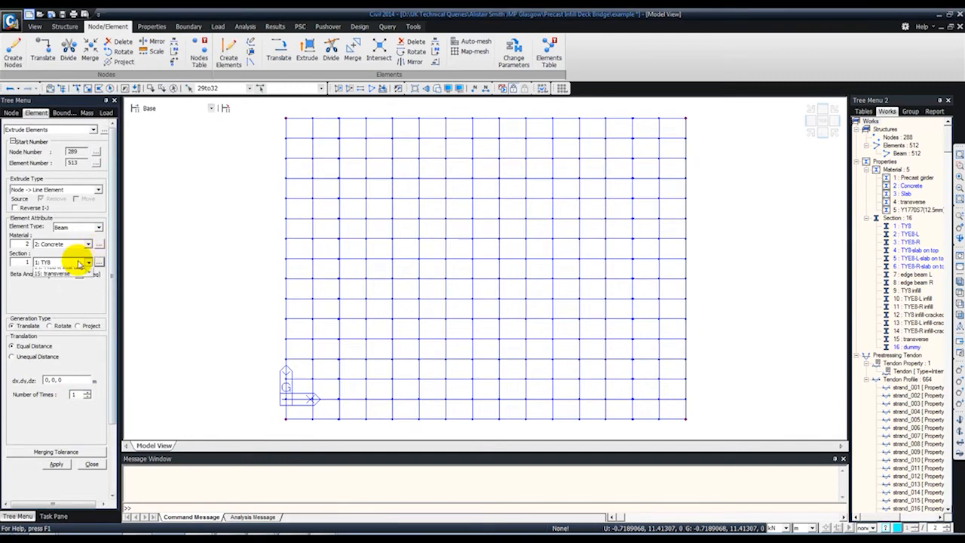
pyautogui.moveTo(89, 324); pyautogui.dragTo(91, 347)
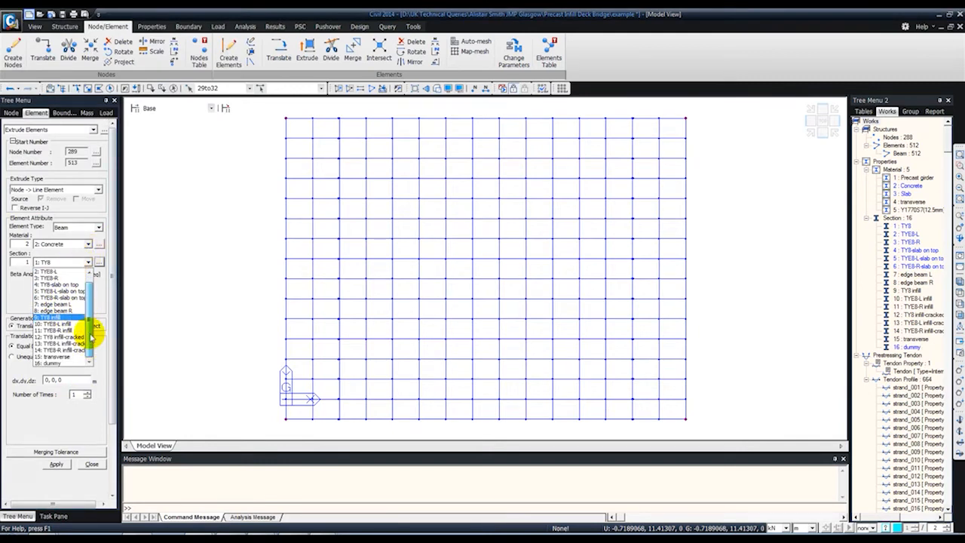
pyautogui.click(58, 362)
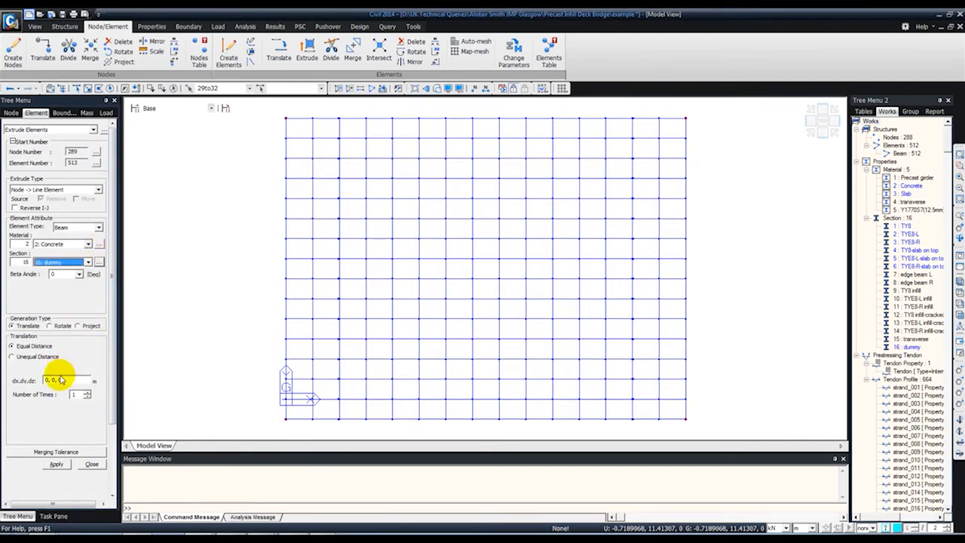
pyautogui.doubleClick(59, 379)
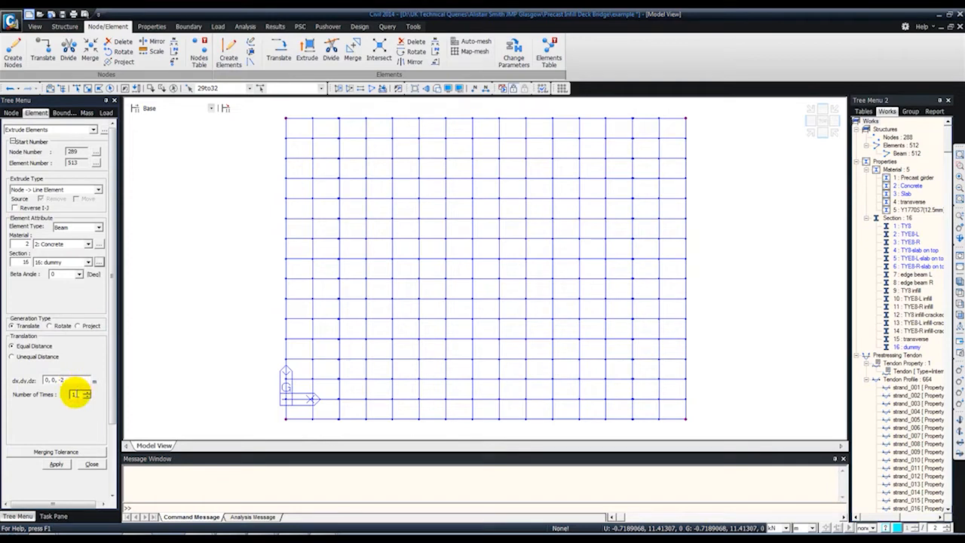
pyautogui.click(57, 464)
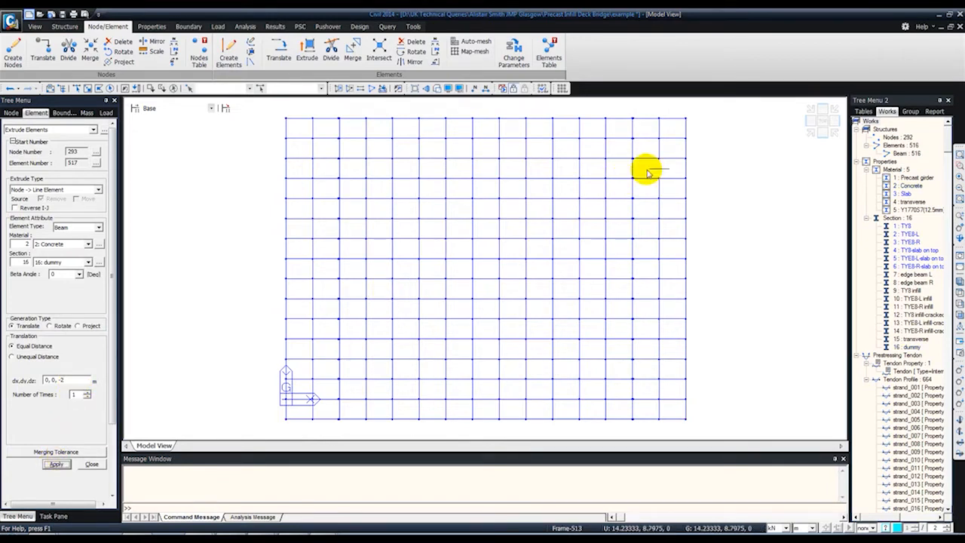
pyautogui.click(809, 134)
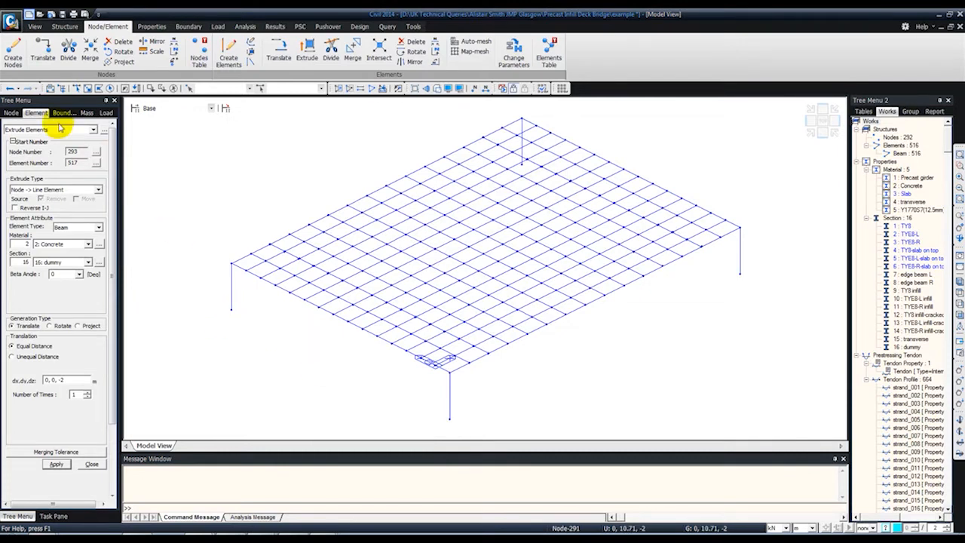
# - Try joining the lower nodes across both deck ends with Precast girder TY8 beams, and undo both elements
pyautogui.click(226, 51)
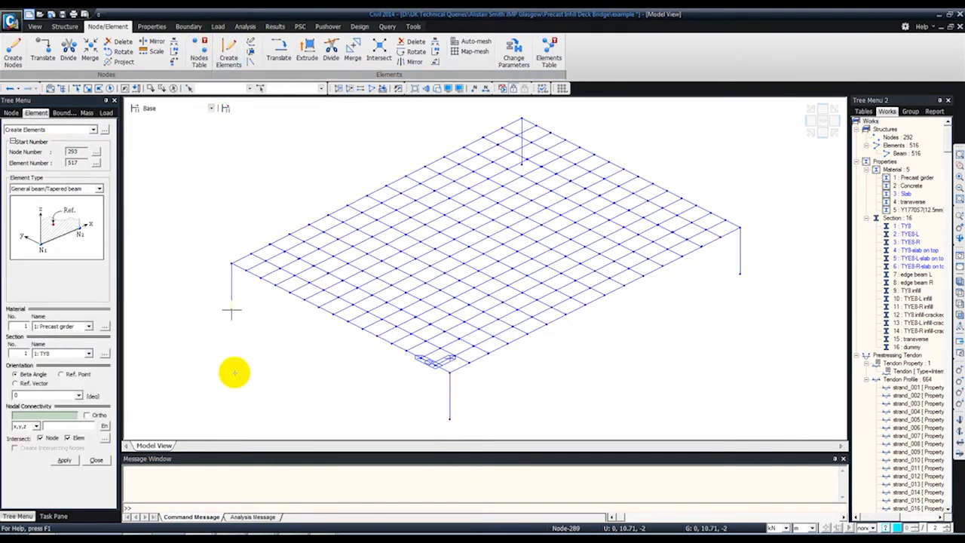
pyautogui.click(231, 311)
pyautogui.click(450, 418)
pyautogui.click(520, 162)
pyautogui.click(750, 280)
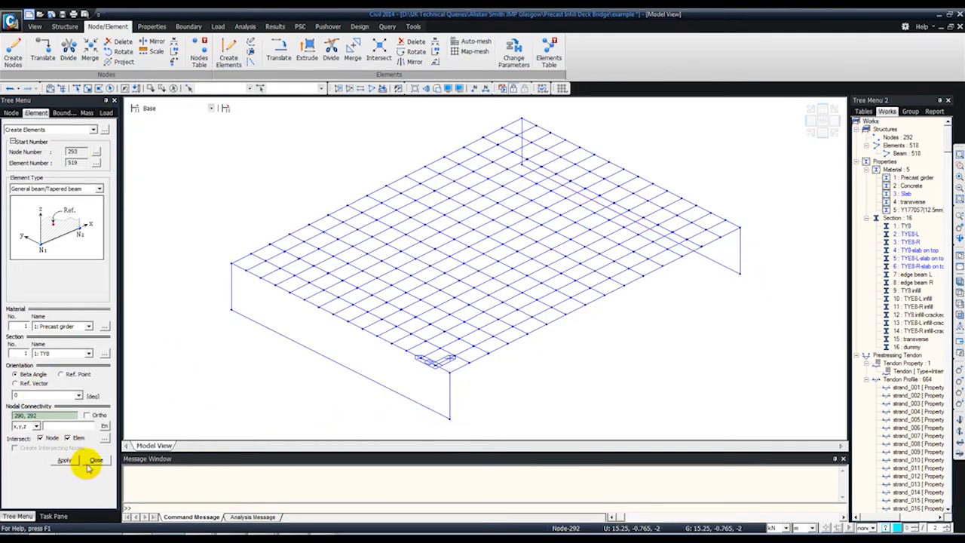
pyautogui.click(11, 89)
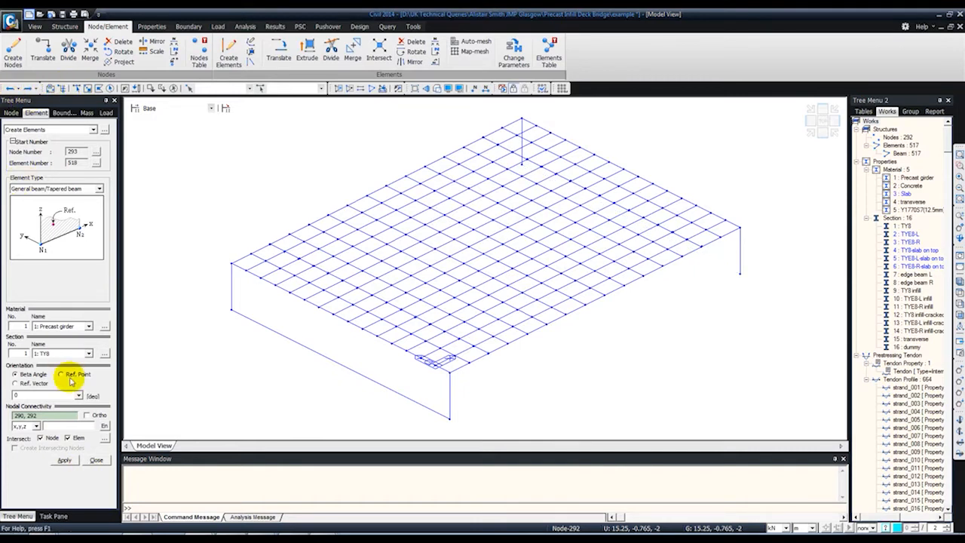
pyautogui.click(10, 88)
# - Create beams with material 2: Concrete and section 16: dummy between the lower nodes across both deck ends
pyautogui.click(61, 326)
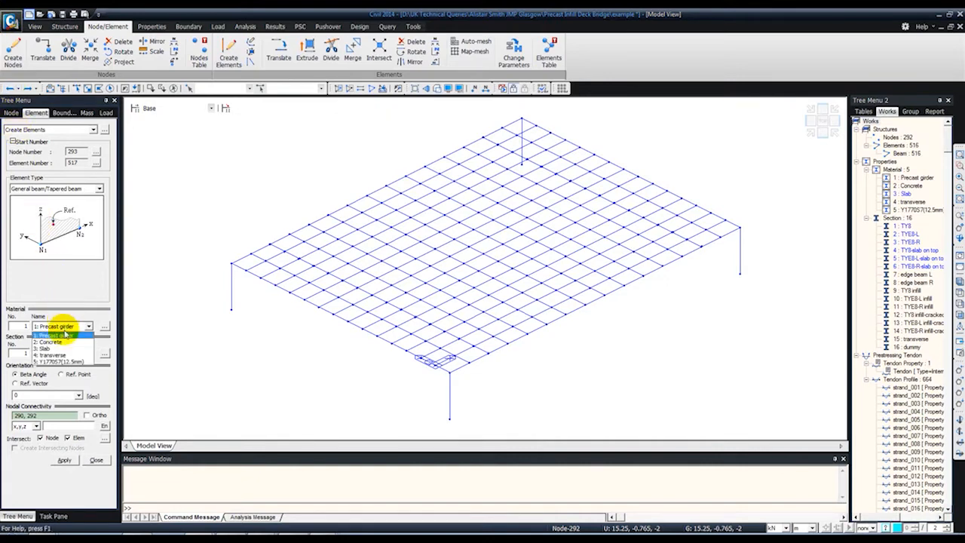
pyautogui.click(50, 341)
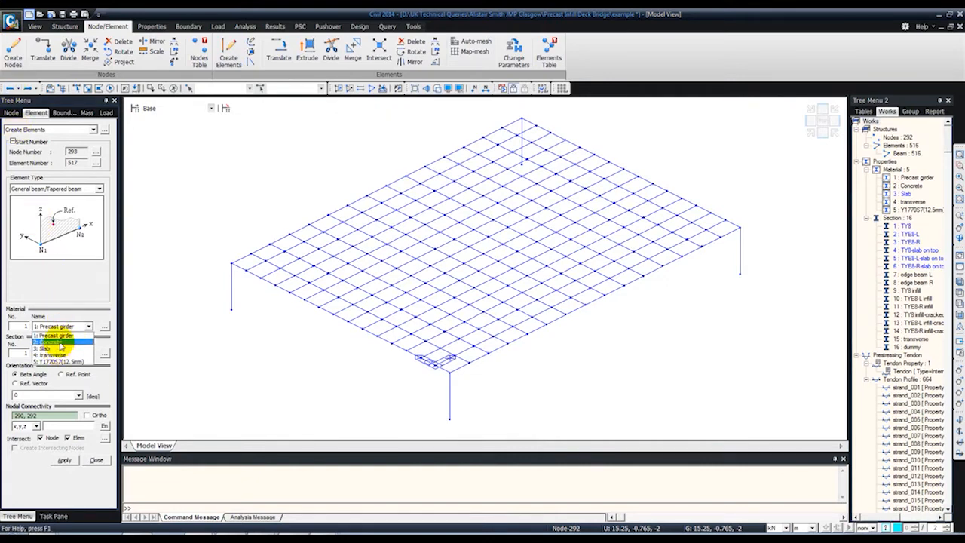
pyautogui.click(59, 352)
pyautogui.scroll(-3, 60, 384)
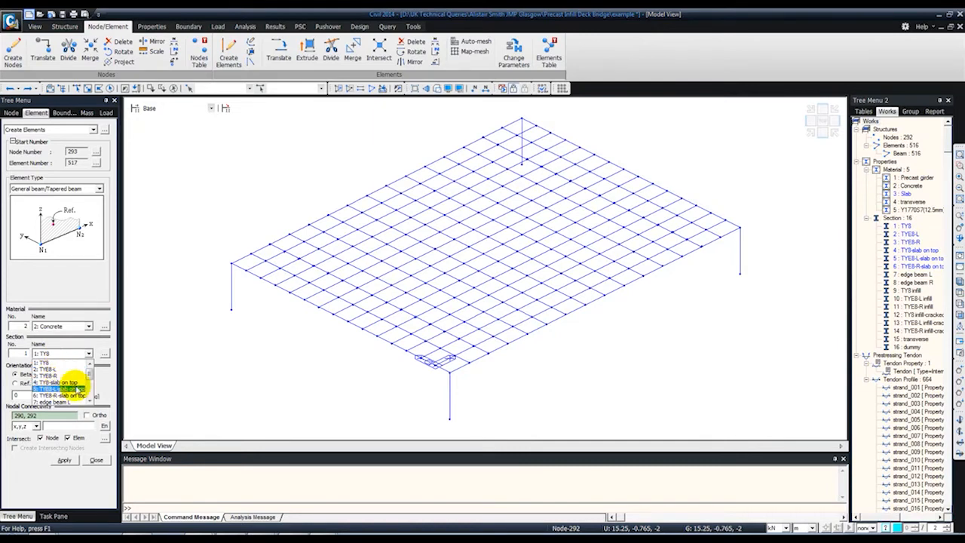
pyautogui.click(60, 404)
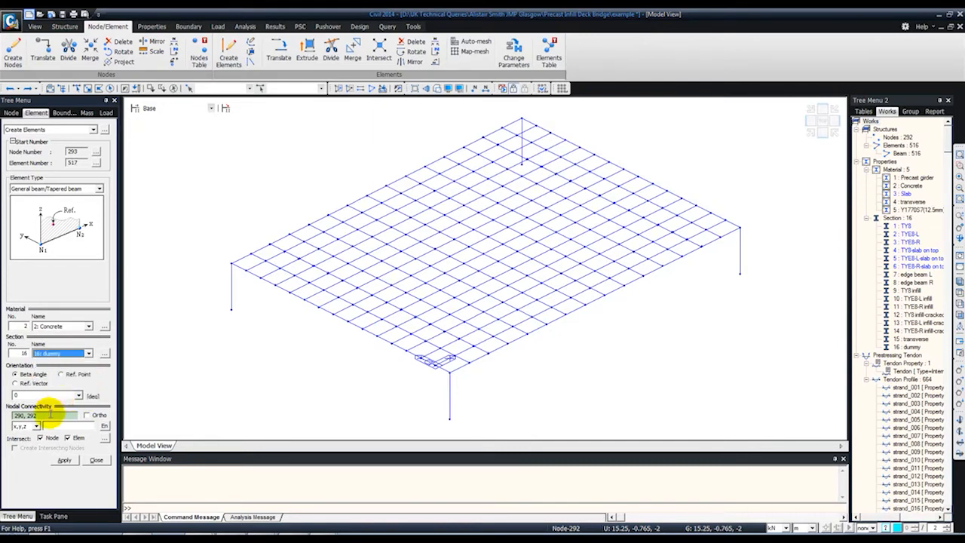
pyautogui.click(231, 309)
pyautogui.click(449, 419)
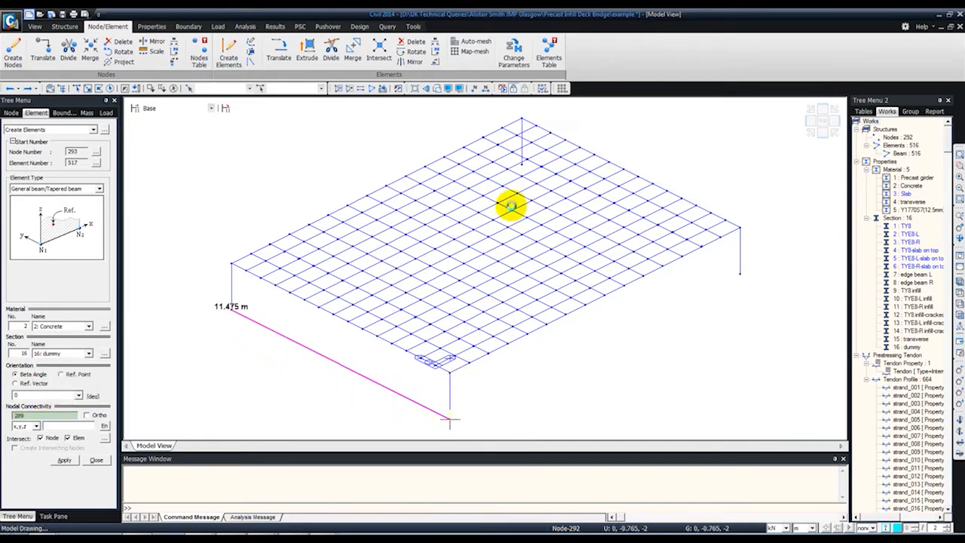
pyautogui.click(522, 164)
pyautogui.click(740, 273)
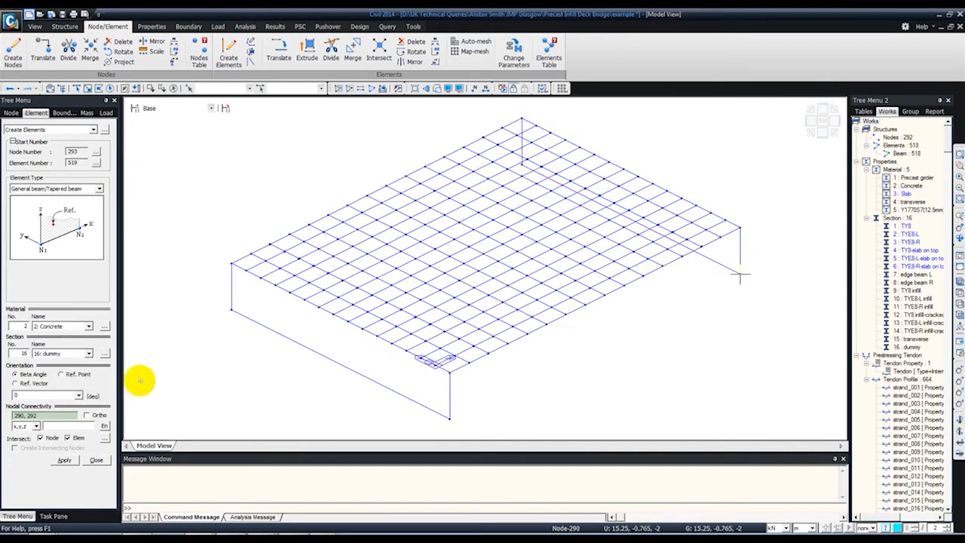
pyautogui.click(96, 460)
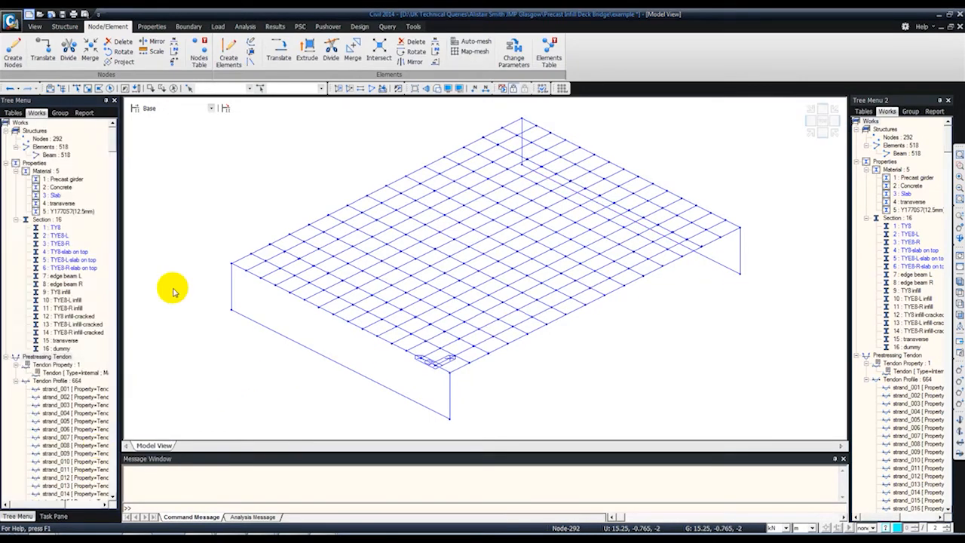
# - Select the two lower nodes at the high-Y side of both deck ends in an end elevation view
pyautogui.click(76, 89)
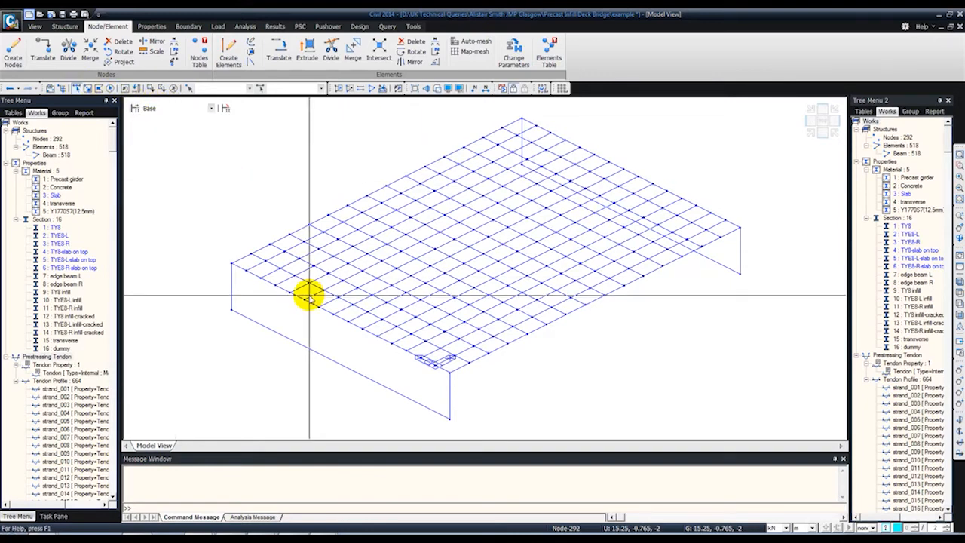
pyautogui.keyDown('ctrl'); pyautogui.moveTo(430, 276); pyautogui.dragTo(477, 253, button='middle'); pyautogui.keyUp('ctrl')
pyautogui.click(810, 121)
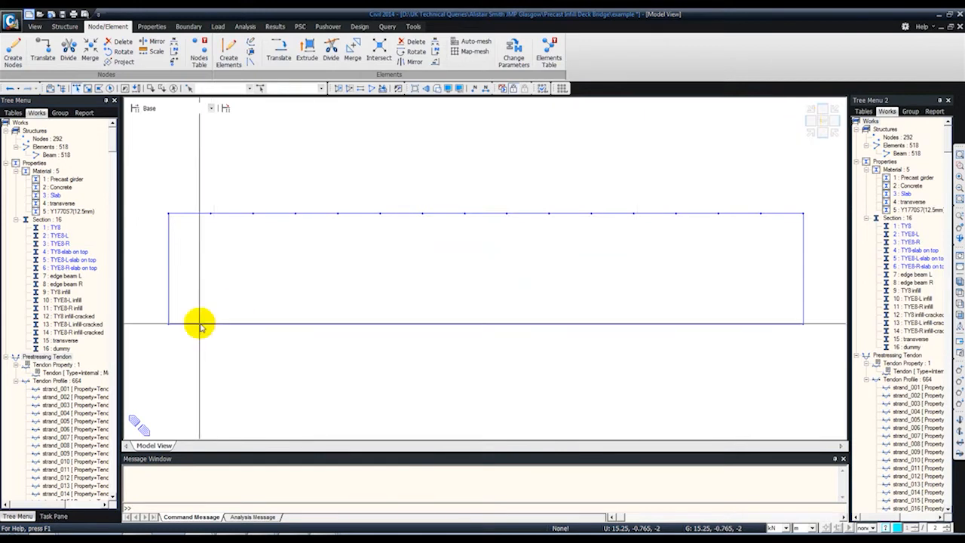
pyautogui.moveTo(158, 315); pyautogui.dragTo(190, 346)
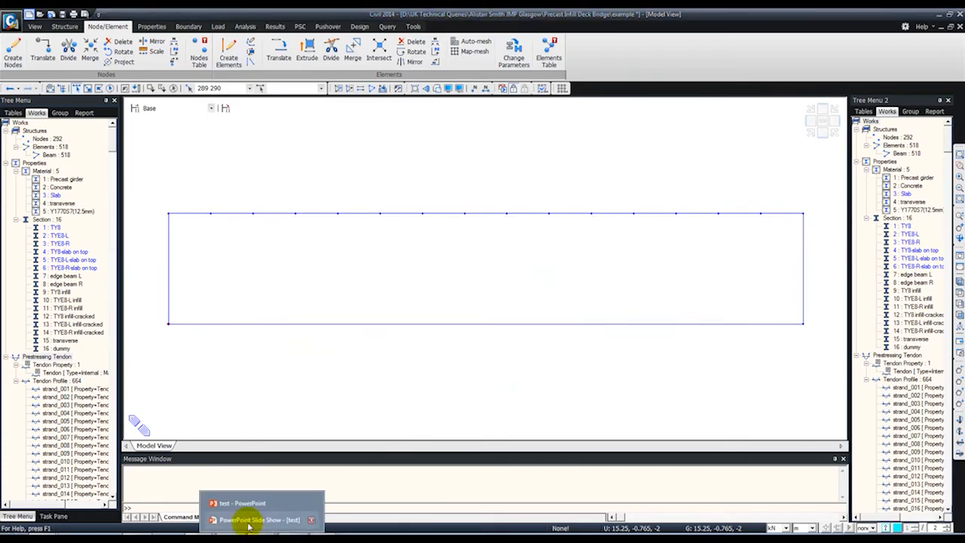
# - Switch to the PowerPoint slide show to examine the deck cross-section and support plan, and return to the Civil model
pyautogui.click(248, 517)
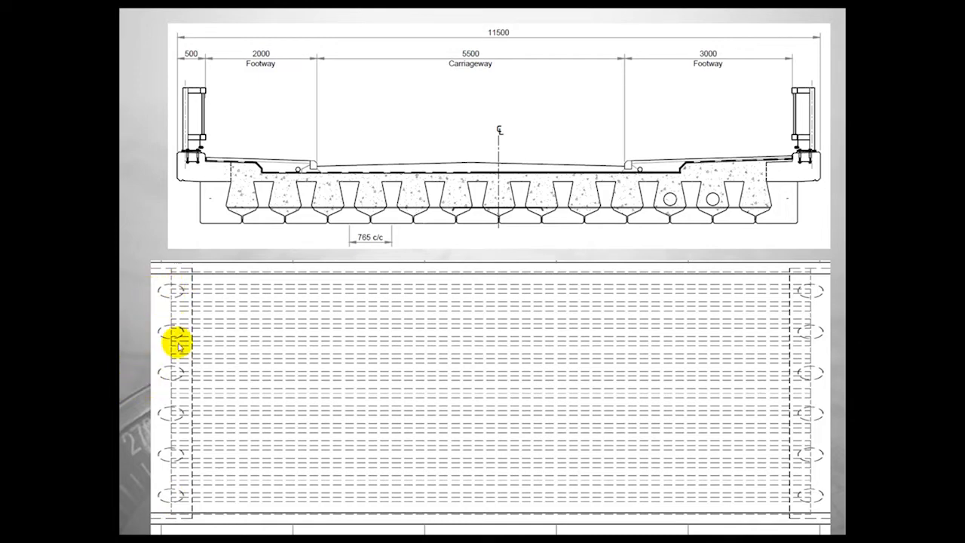
pyautogui.hotkey('alt', 'Tab')
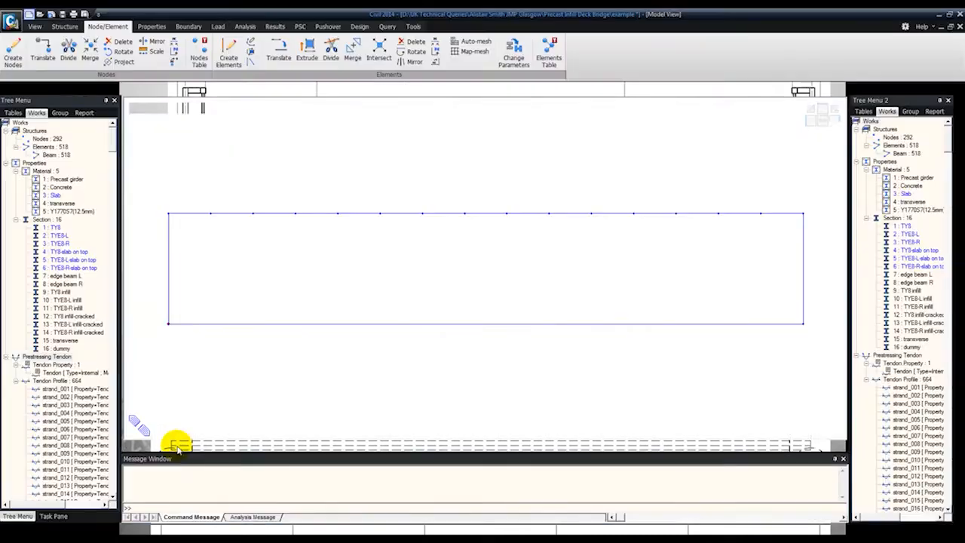
# - Copy the two lower nodes at the high-Y side by an unequal distance of -1 m along y, intersecting the frame elements
pyautogui.moveTo(153, 305); pyautogui.dragTo(189, 332)
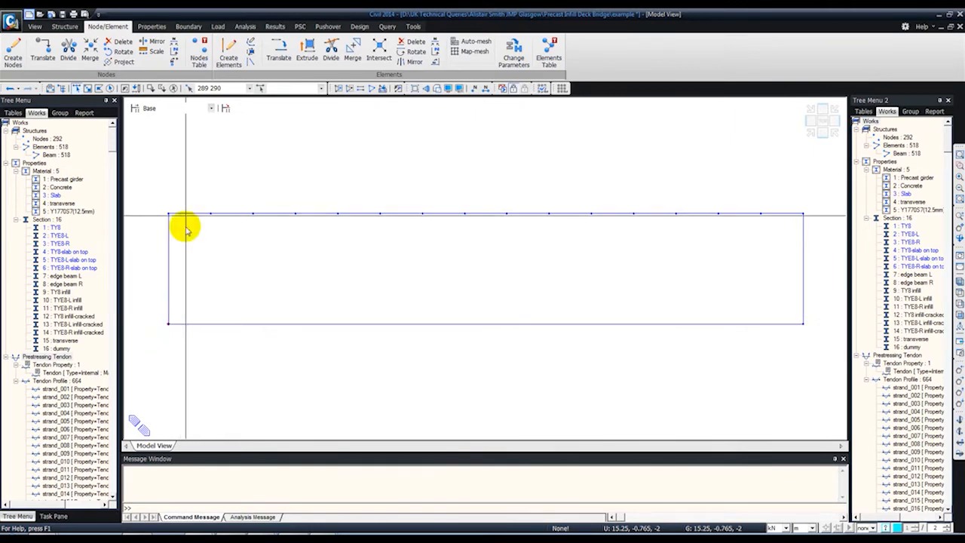
pyautogui.rightClick(201, 146)
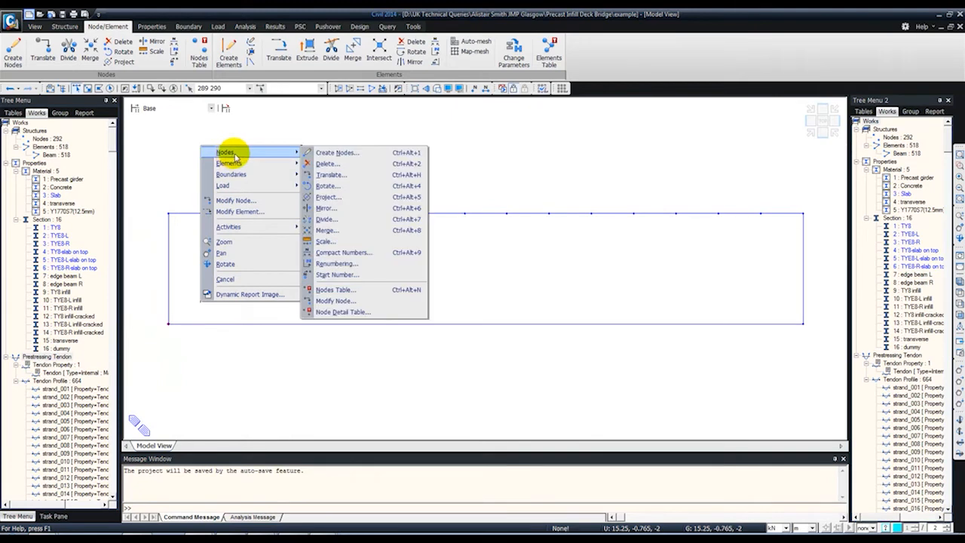
pyautogui.click(336, 175)
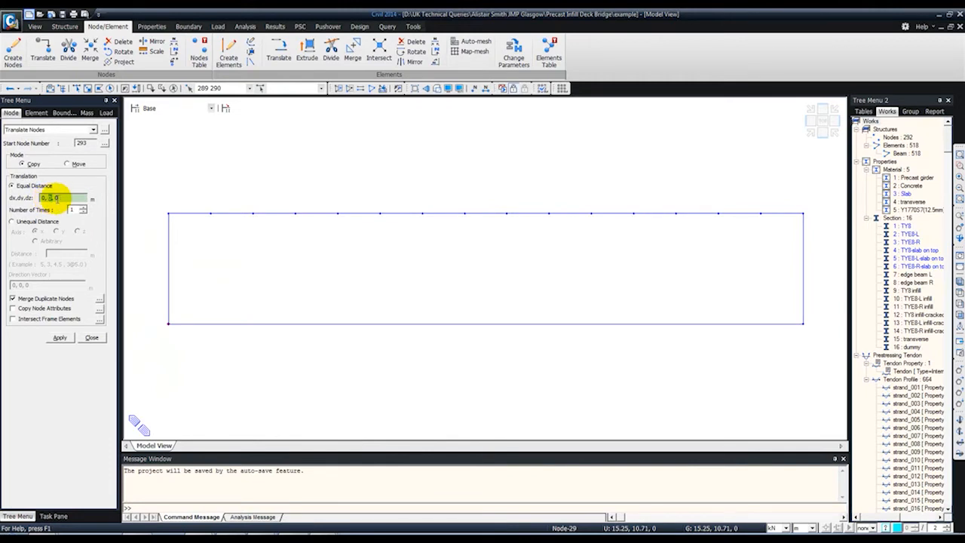
pyautogui.write('8.7975')
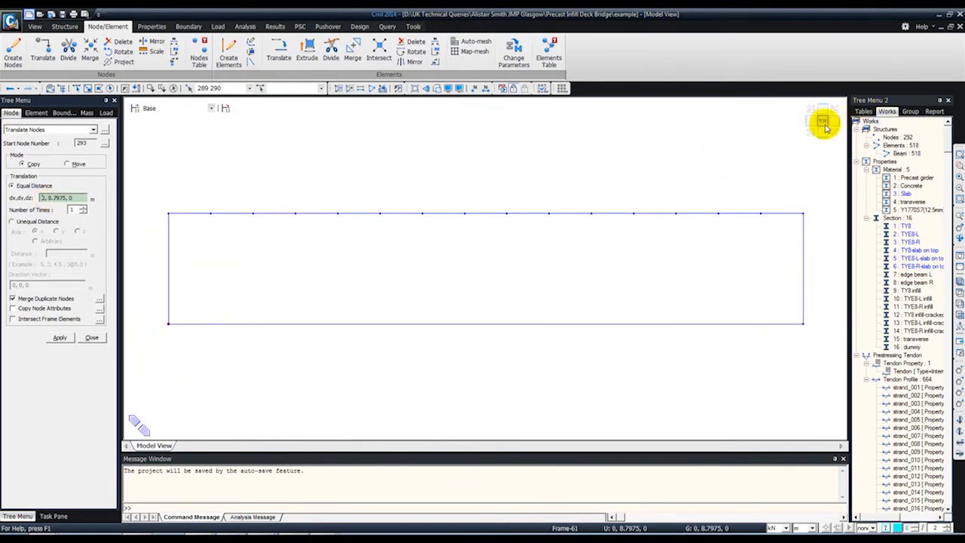
pyautogui.click(823, 124)
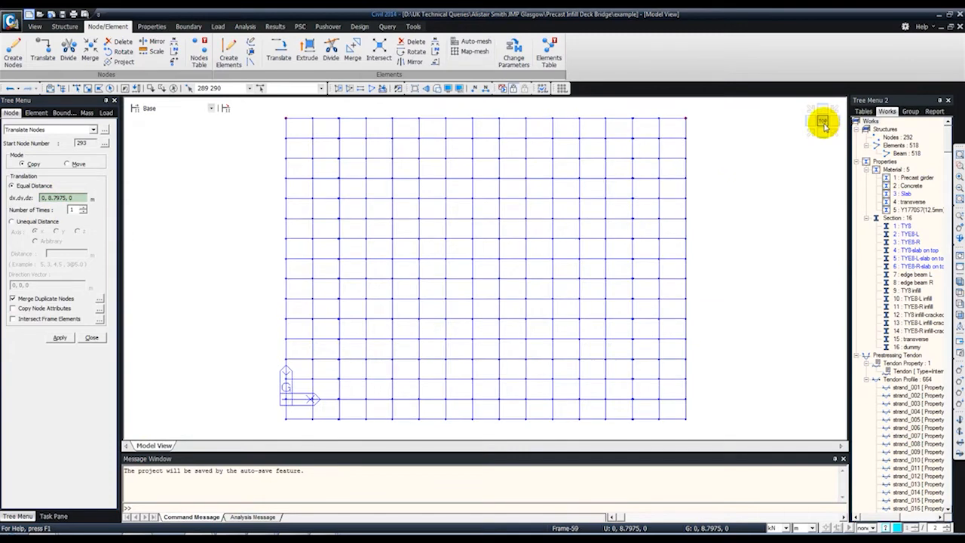
pyautogui.click(811, 130)
pyautogui.click(34, 221)
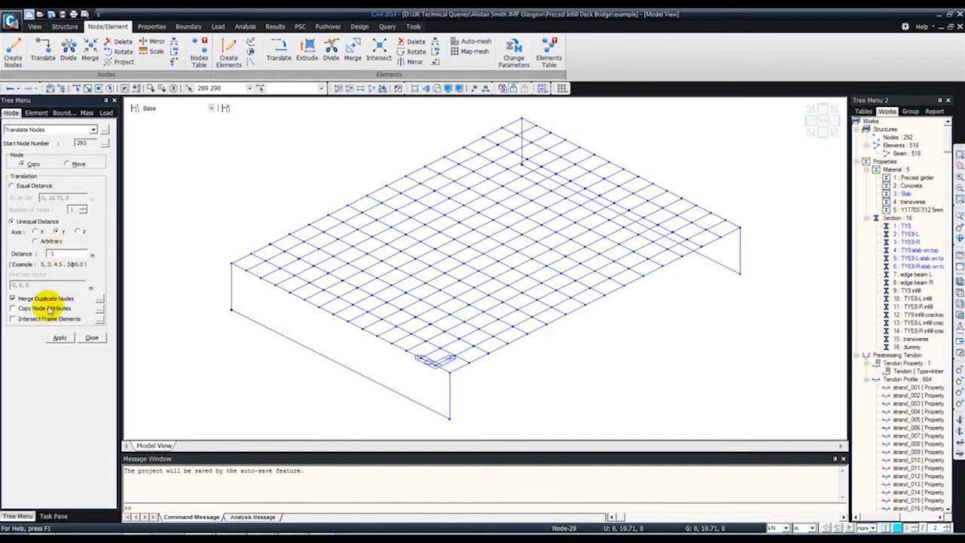
pyautogui.click(60, 339)
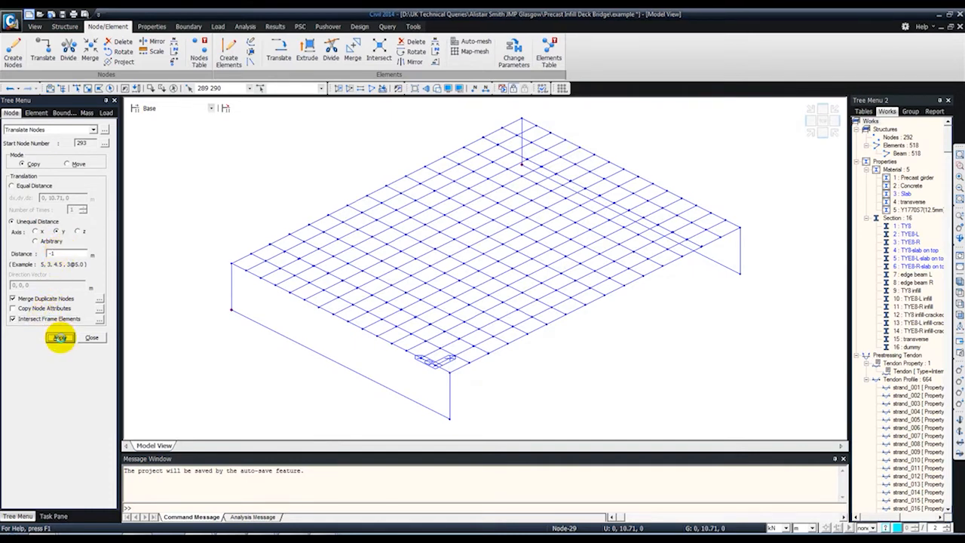
# - Copy the two lower nodes at the opposite side of the deck ends 1 m along y, intersecting the frame elements
pyautogui.click(78, 89)
pyautogui.click(737, 240)
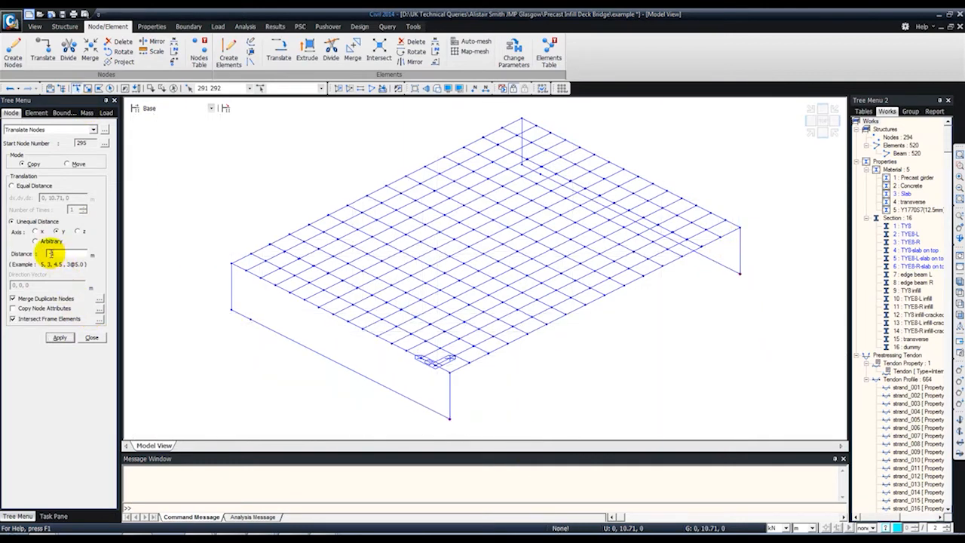
pyautogui.click(59, 339)
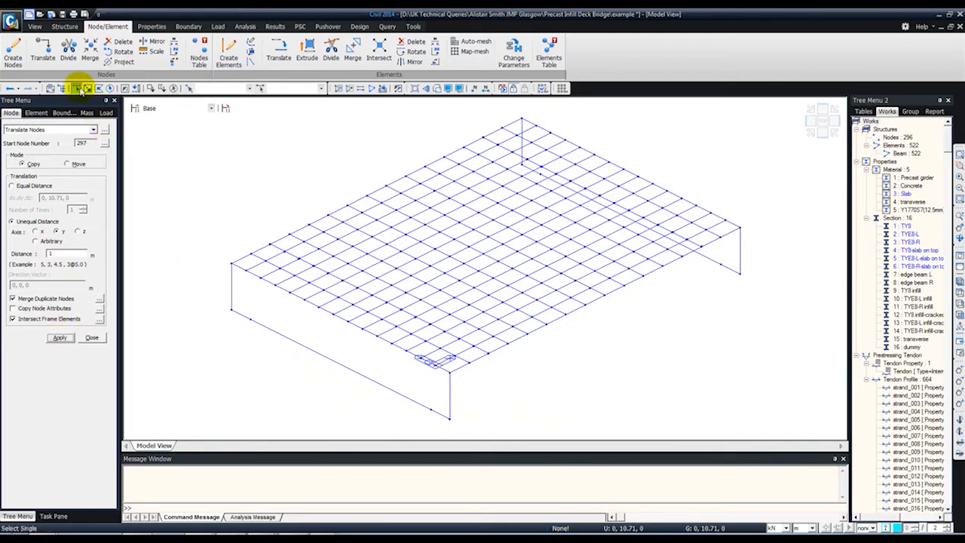
# - Divide the long middle dummy beams at both deck ends into 5 equal parts
pyautogui.click(297, 344)
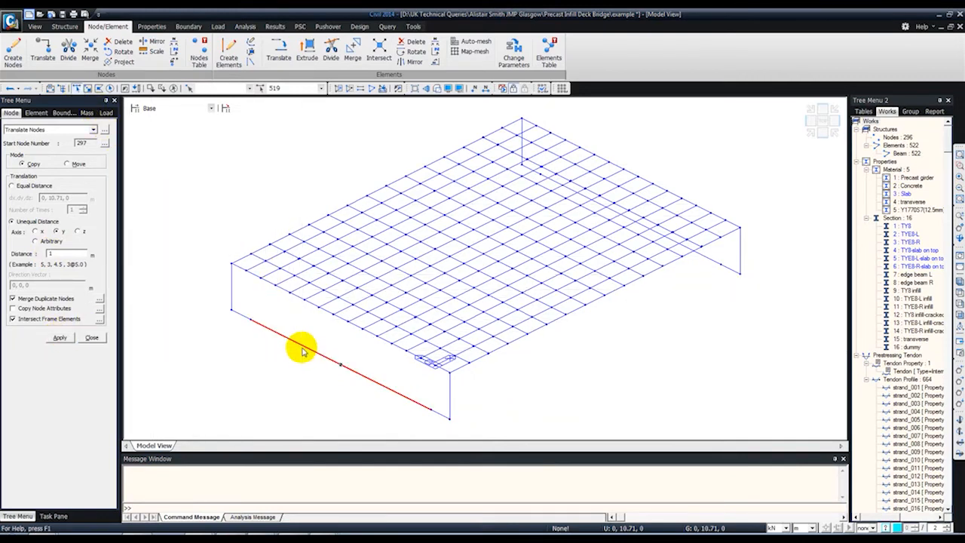
pyautogui.click(708, 260)
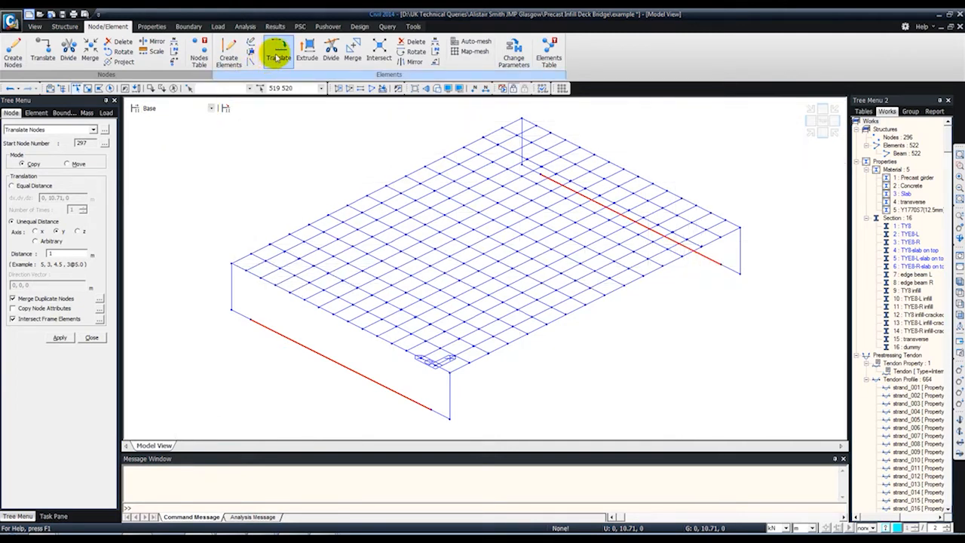
pyautogui.click(330, 51)
pyautogui.doubleClick(86, 291)
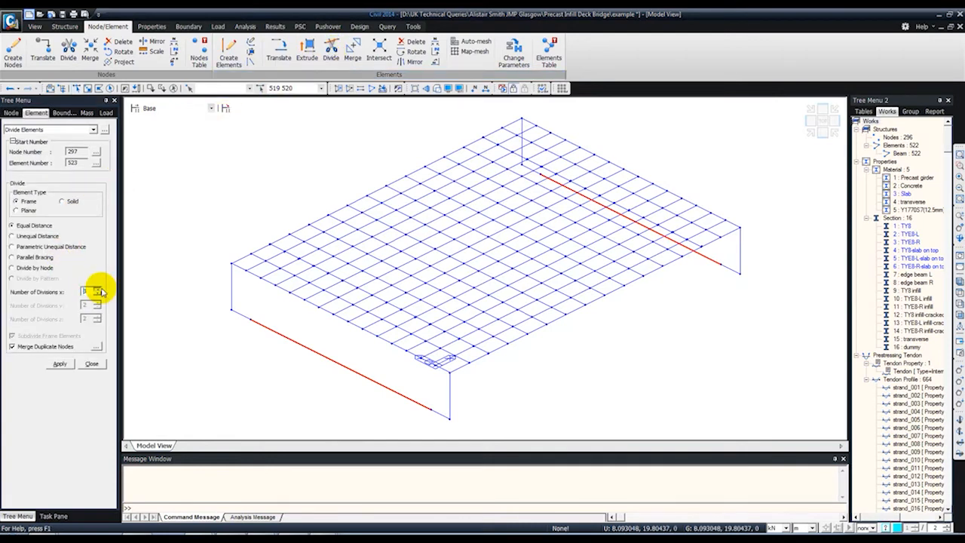
pyautogui.write('5')
pyautogui.click(59, 364)
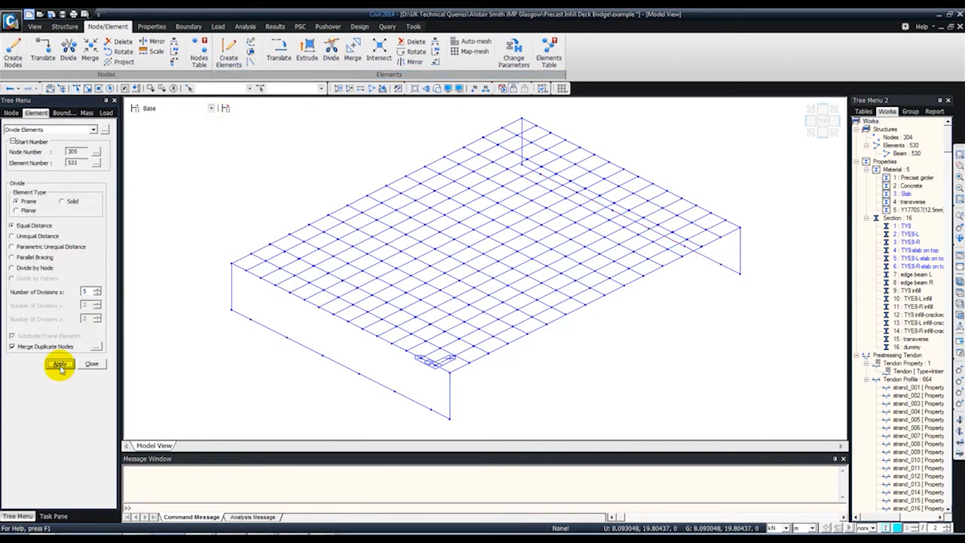
# - Select the six support nodes along each lower dummy beam in the end elevation and set Extrude Elements to material 2: Concrete
pyautogui.click(78, 87)
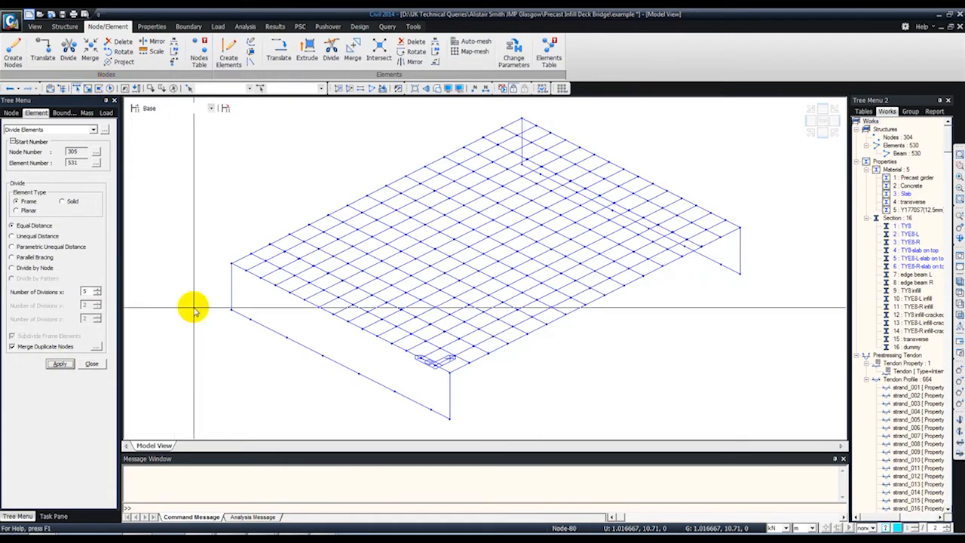
pyautogui.click(281, 337)
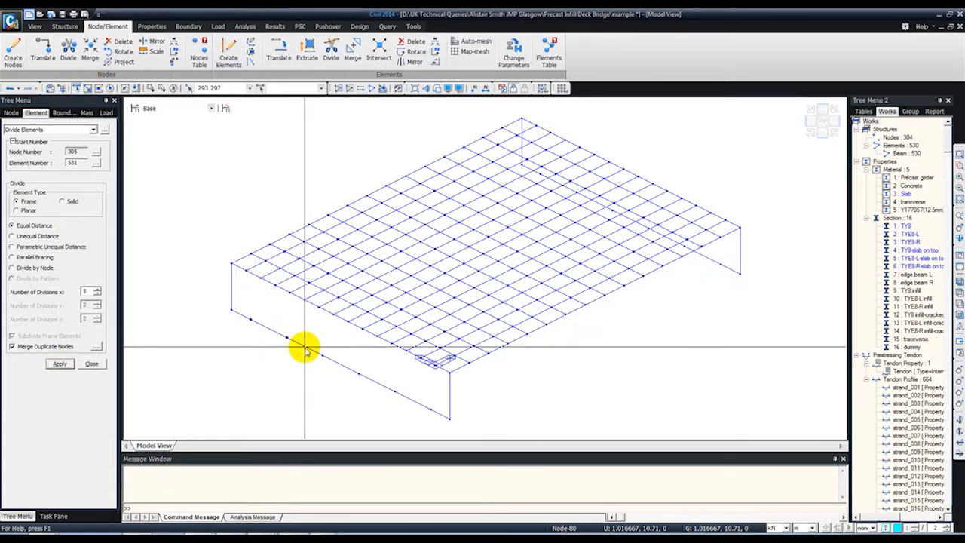
pyautogui.click(811, 121)
pyautogui.moveTo(207, 298); pyautogui.dragTo(770, 388)
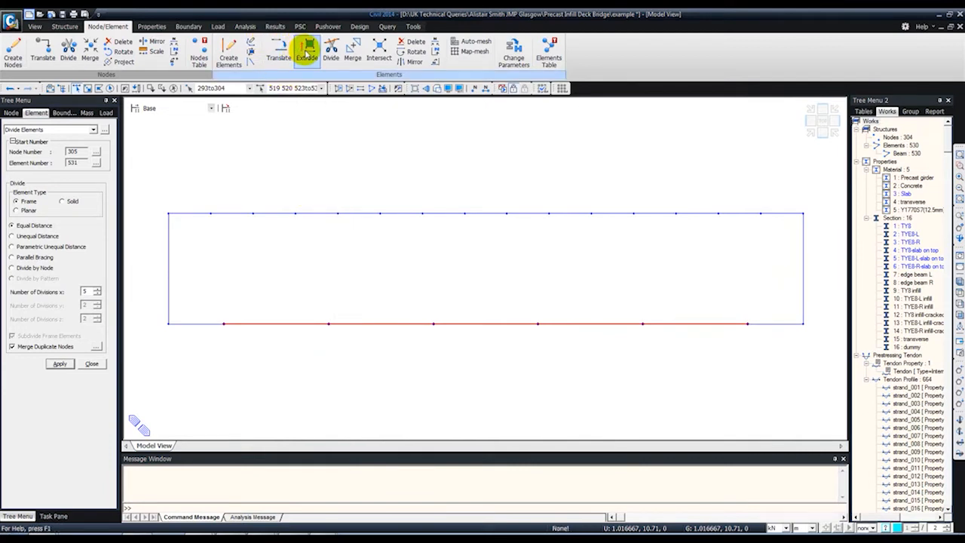
pyautogui.click(306, 55)
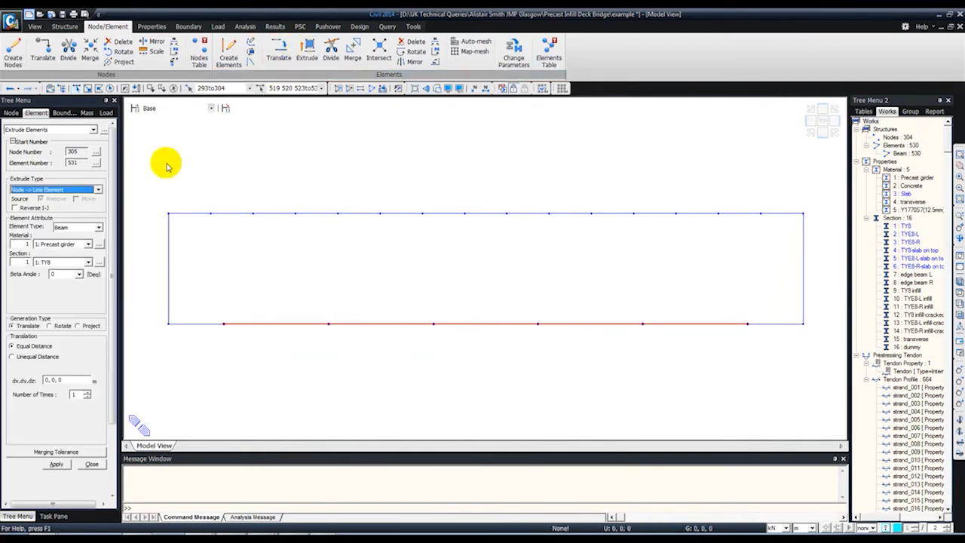
pyautogui.click(78, 242)
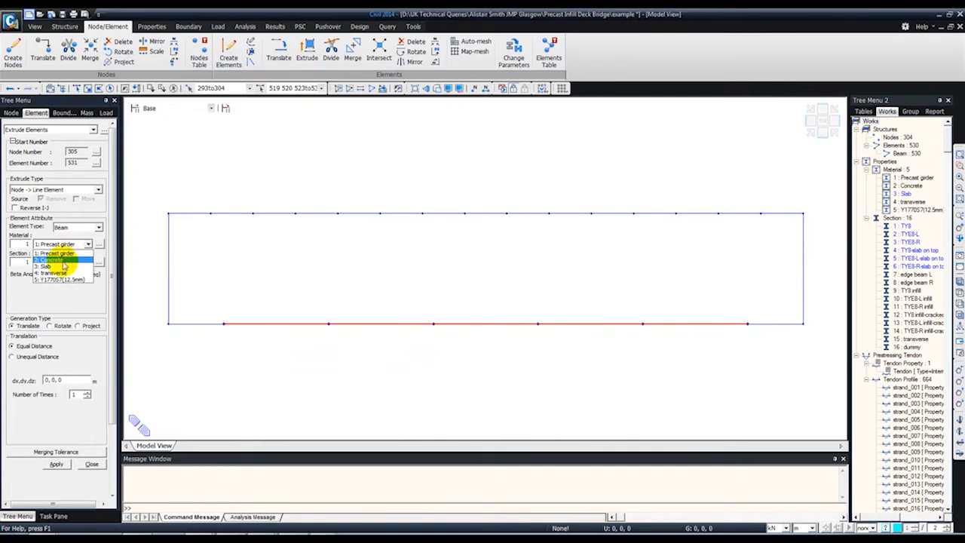
pyautogui.click(62, 260)
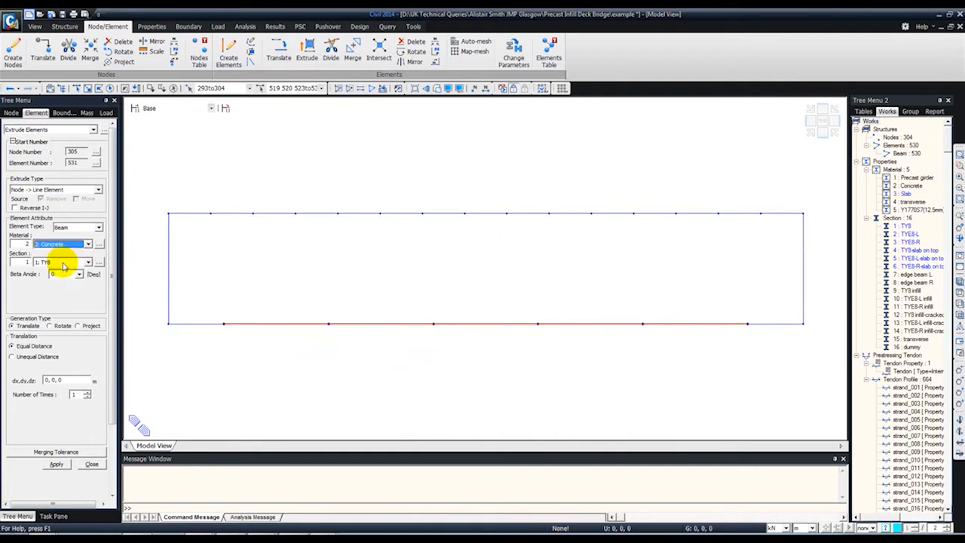
# - Add a user-defined Solid Round section 17 named pile with a diameter of 0.75 m
pyautogui.click(100, 262)
pyautogui.click(202, 48)
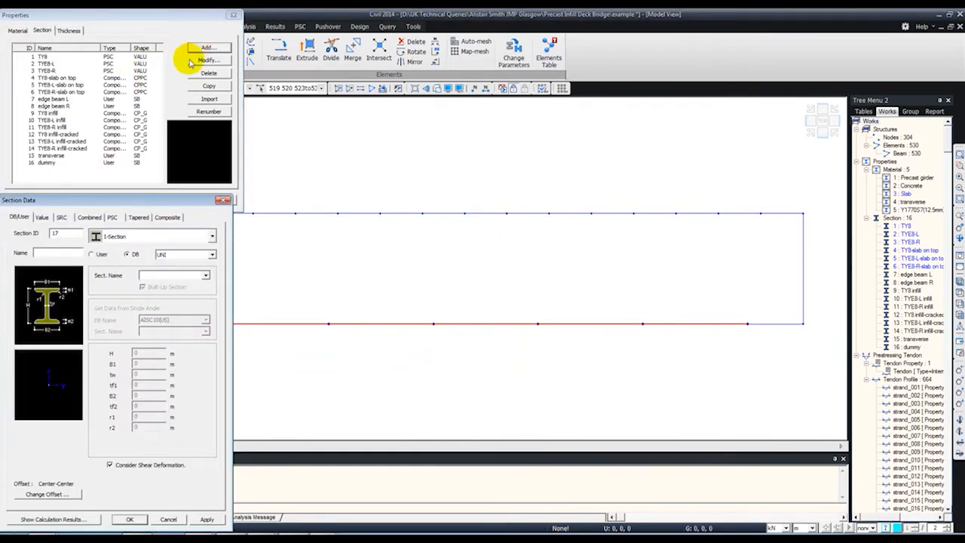
pyautogui.moveTo(173, 200); pyautogui.dragTo(354, 150)
pyautogui.click(362, 186)
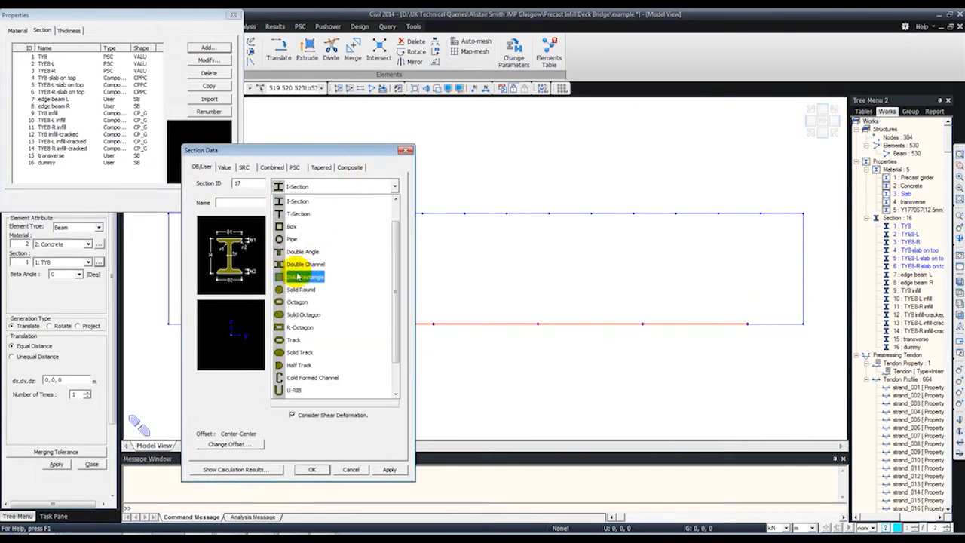
pyautogui.click(298, 291)
pyautogui.click(234, 202)
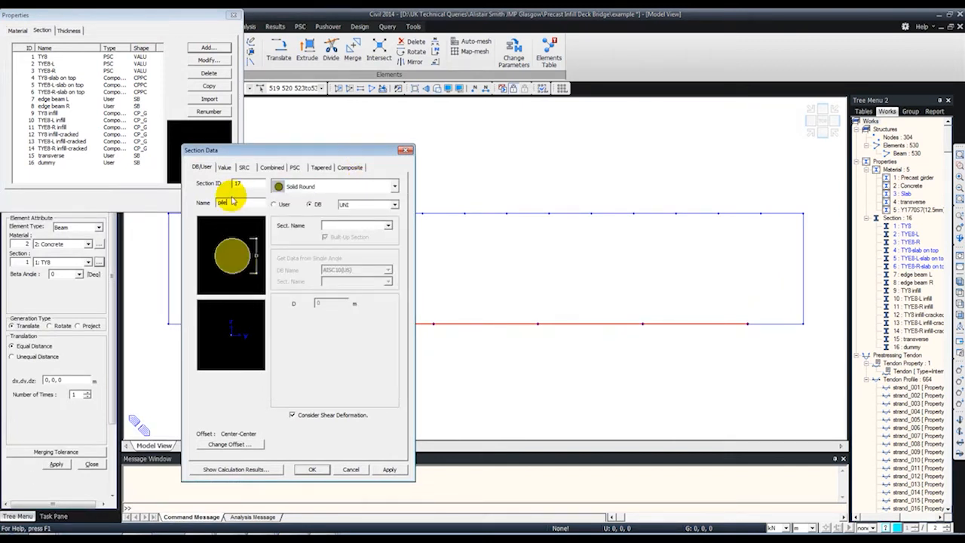
pyautogui.click(273, 204)
pyautogui.doubleClick(318, 303)
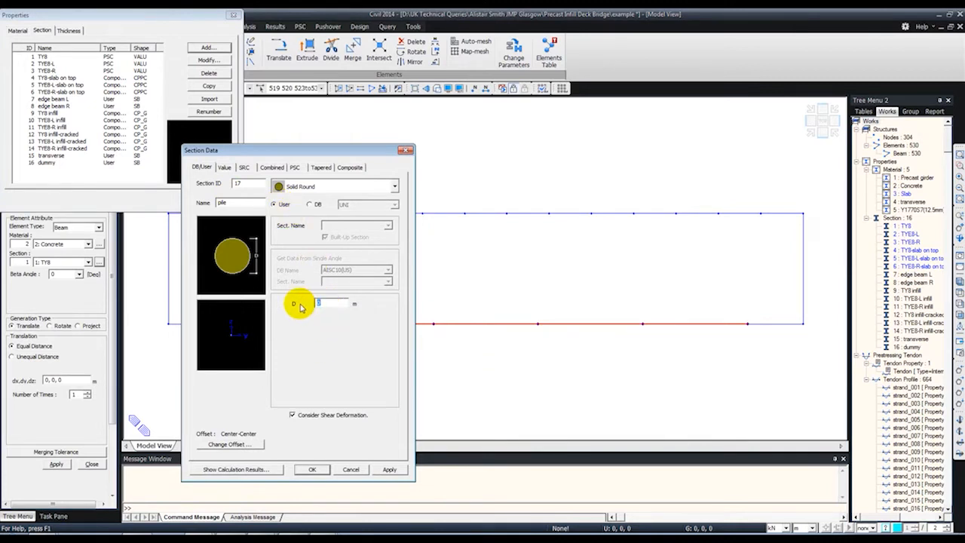
pyautogui.write('.75')
pyautogui.click(312, 471)
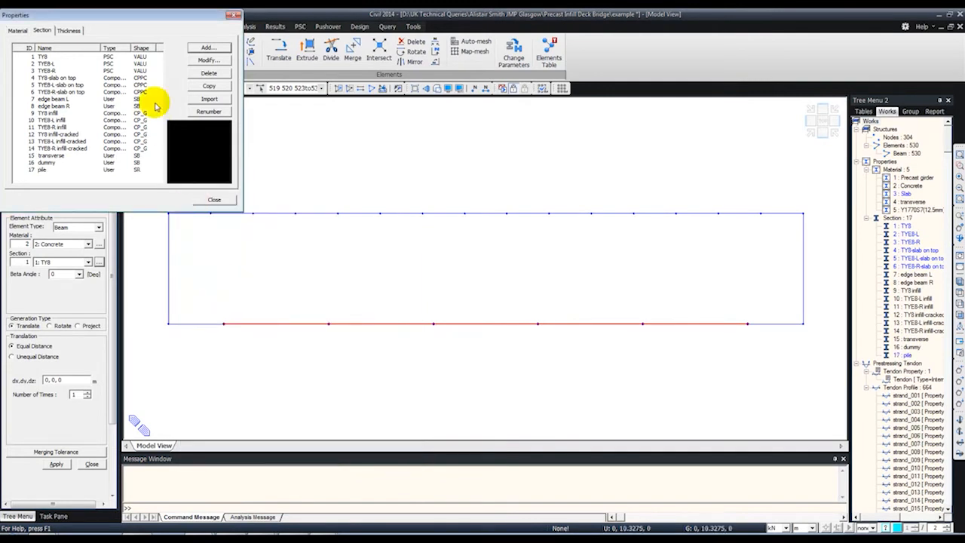
pyautogui.click(210, 198)
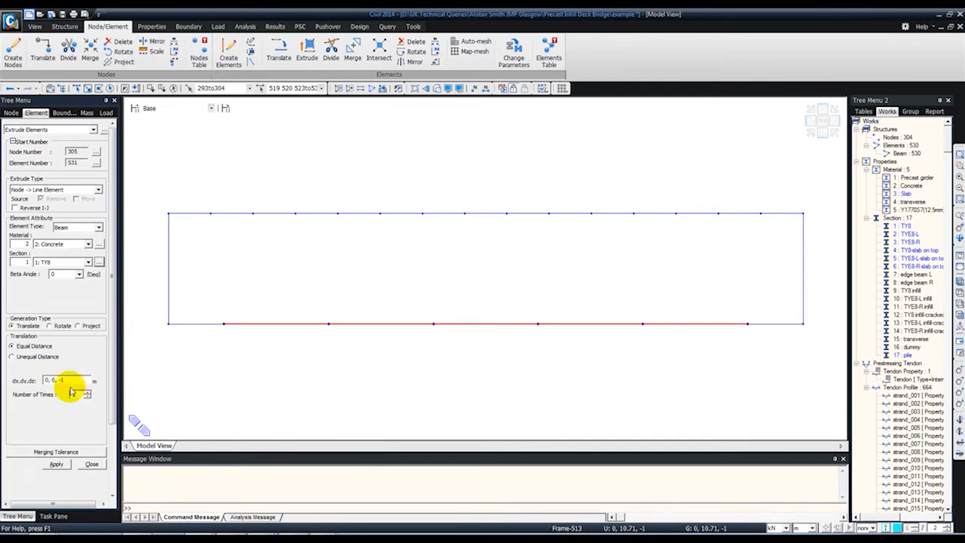
# - Extrude the selected support nodes into beam elements by 0, 0, -1 m, repeated 10 times
pyautogui.click(78, 394)
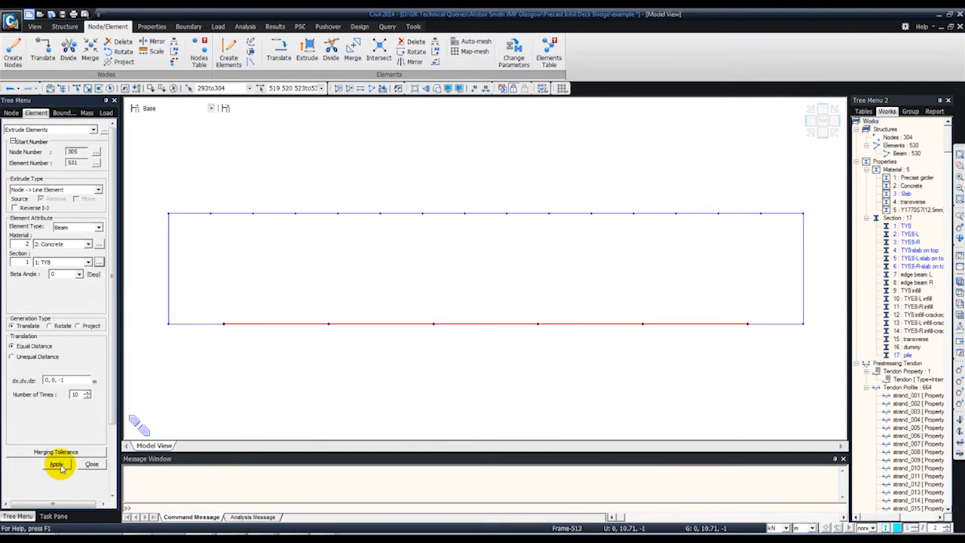
pyautogui.click(58, 463)
pyautogui.click(810, 121)
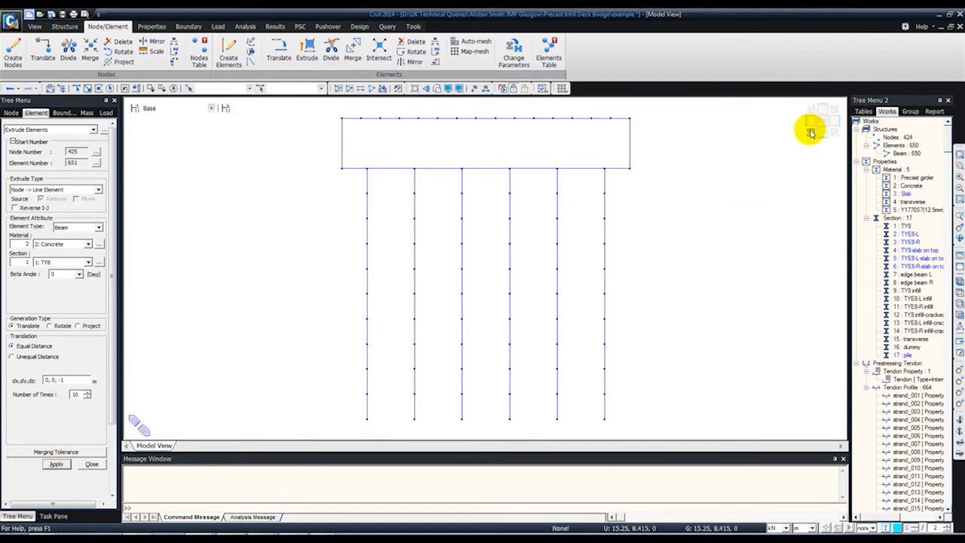
pyautogui.click(808, 125)
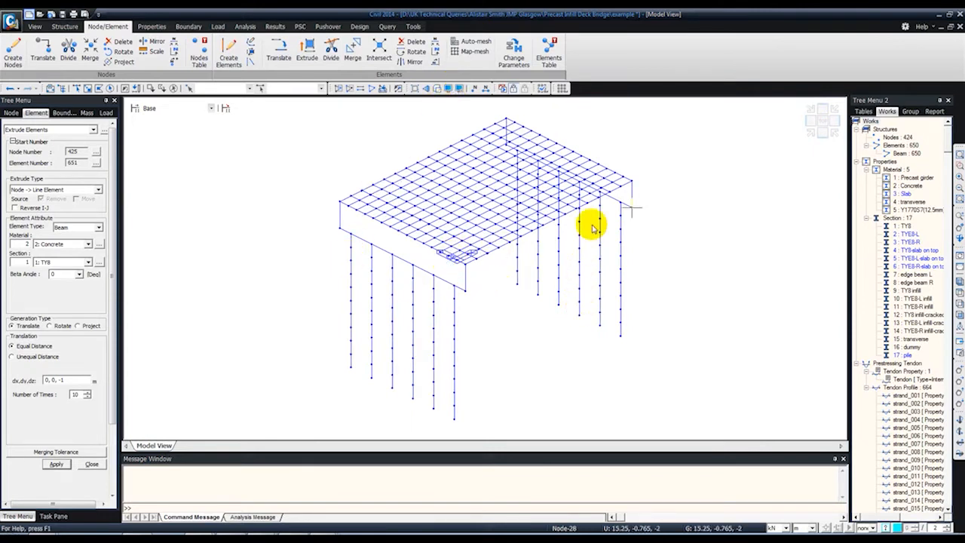
# - Select all the extruded vertical elements in the end elevation and assign section 17: pile to them
pyautogui.click(806, 122)
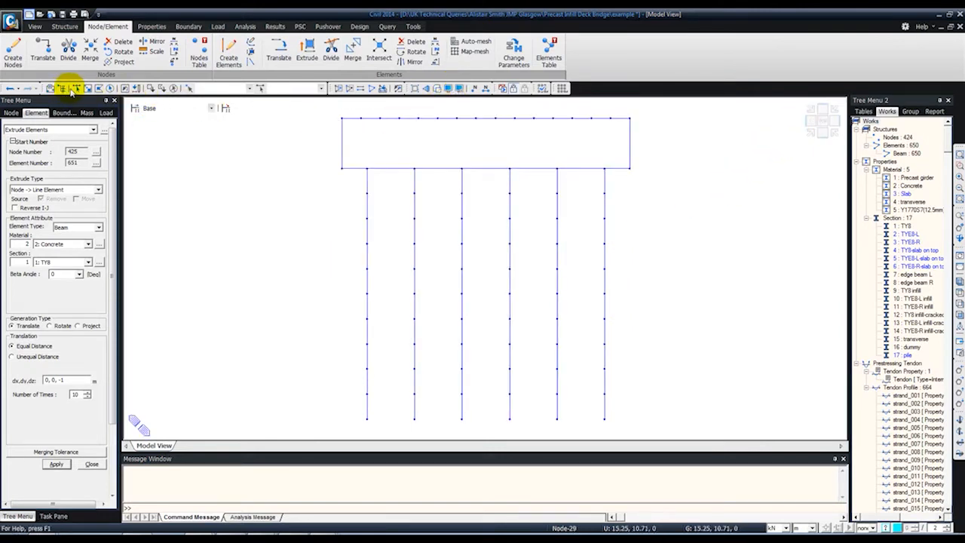
pyautogui.moveTo(671, 430); pyautogui.dragTo(304, 163)
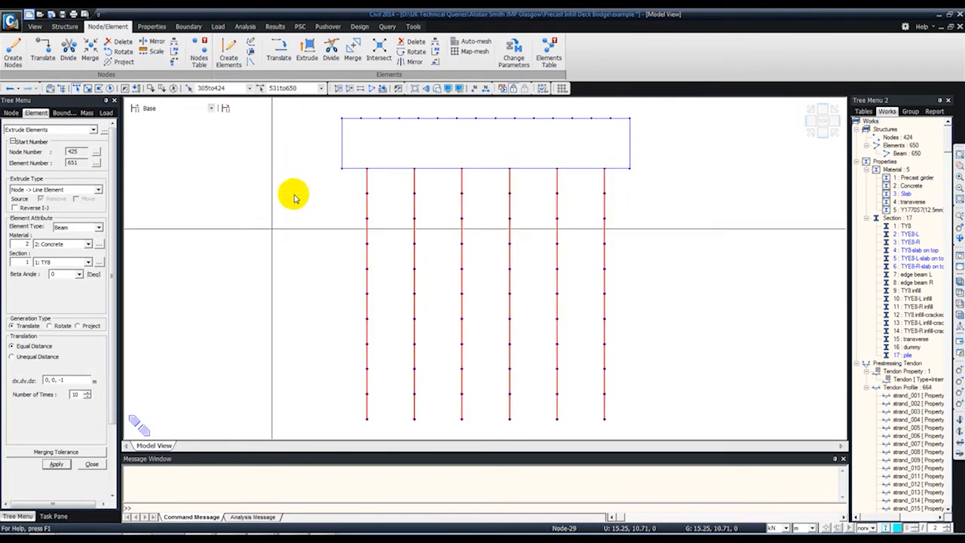
pyautogui.click(91, 464)
pyautogui.moveTo(56, 356); pyautogui.dragTo(529, 186)
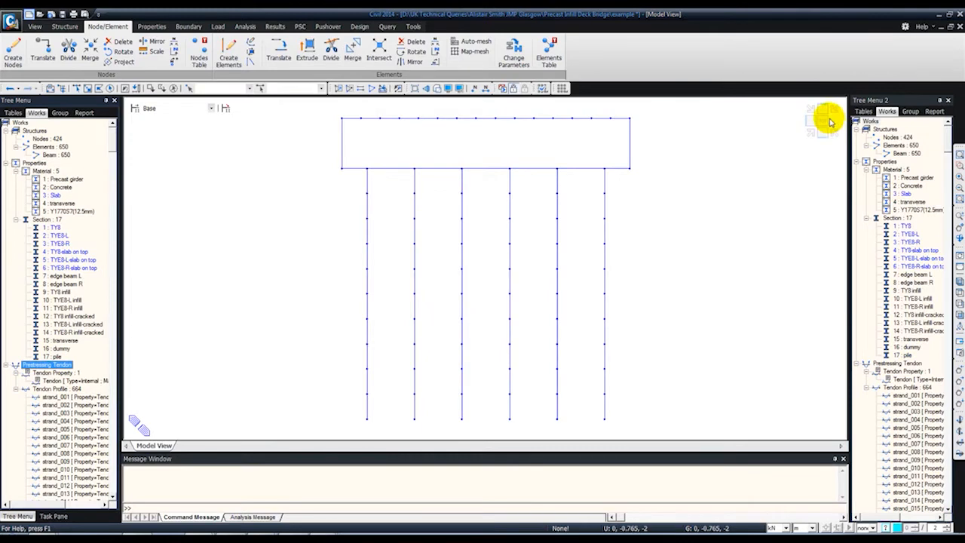
# - Examine the rendered deck and piles in three dimensions from several angles, and return to the wireframe display
pyautogui.click(807, 132)
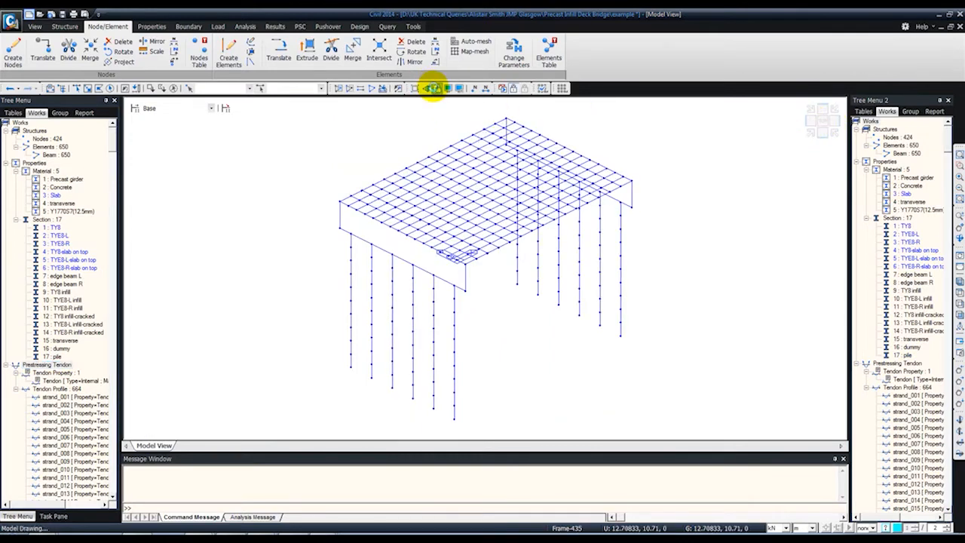
pyautogui.click(435, 89)
pyautogui.moveTo(514, 273)
pyautogui.mouseDown()
pyautogui.moveTo(457, 243)
pyautogui.moveTo(424, 267)
pyautogui.moveTo(527, 264)
pyautogui.mouseUp()
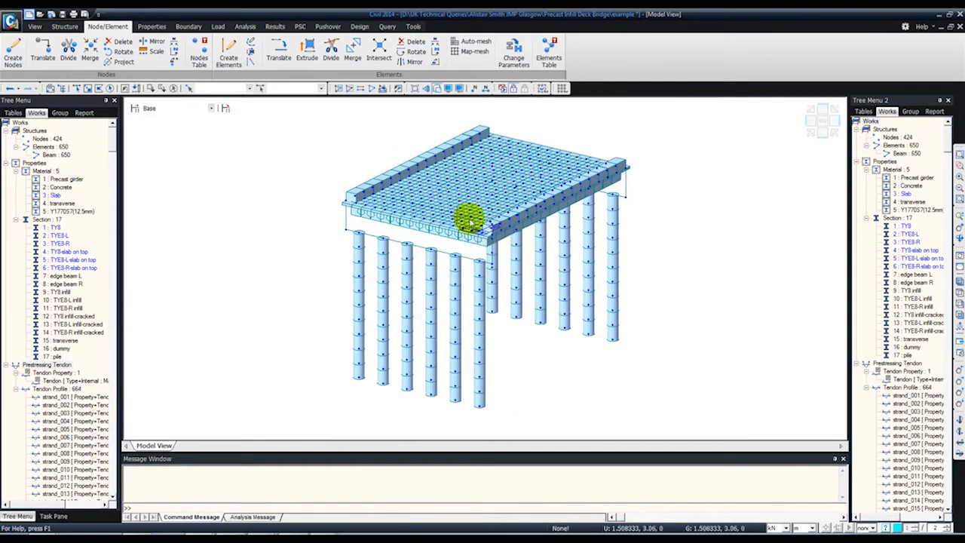
pyautogui.moveTo(512, 207)
pyautogui.mouseDown()
pyautogui.moveTo(470, 206)
pyautogui.moveTo(478, 191)
pyautogui.moveTo(490, 204)
pyautogui.moveTo(506, 199)
pyautogui.mouseUp()
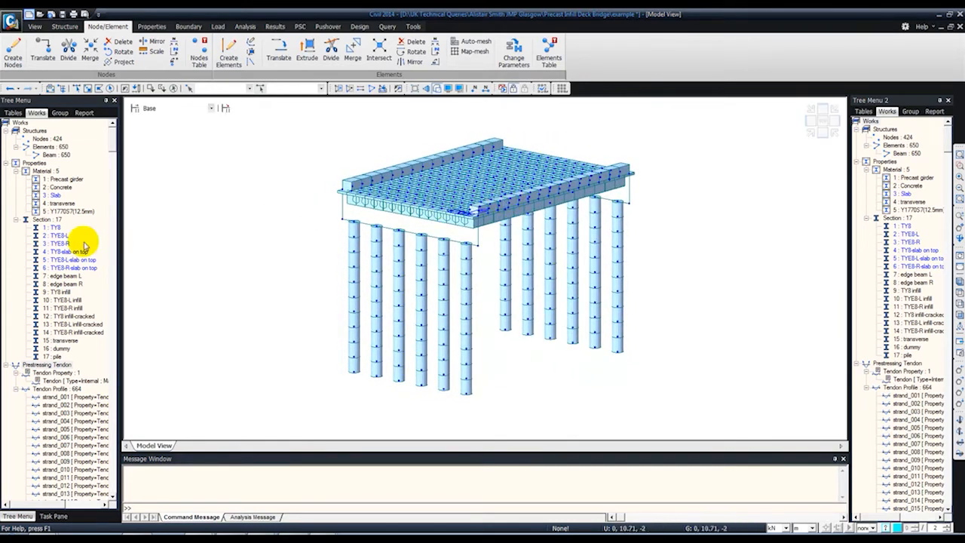
pyautogui.click(447, 88)
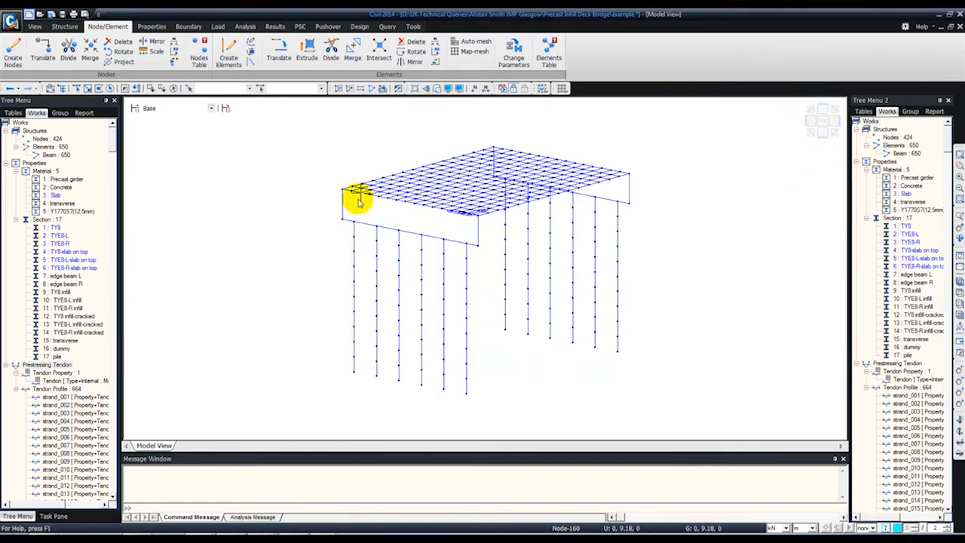
# - Set up an auto-mesh of a planar area using the Nodes method and the Quadrilateral mesh type
pyautogui.moveTo(382, 207); pyautogui.dragTo(371, 214)
pyautogui.scroll(6, 385, 207)
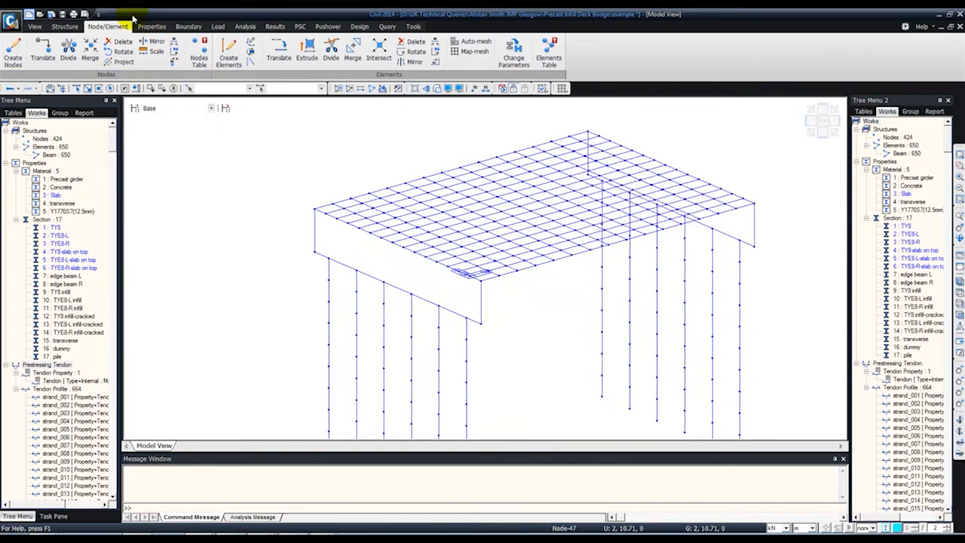
pyautogui.click(471, 42)
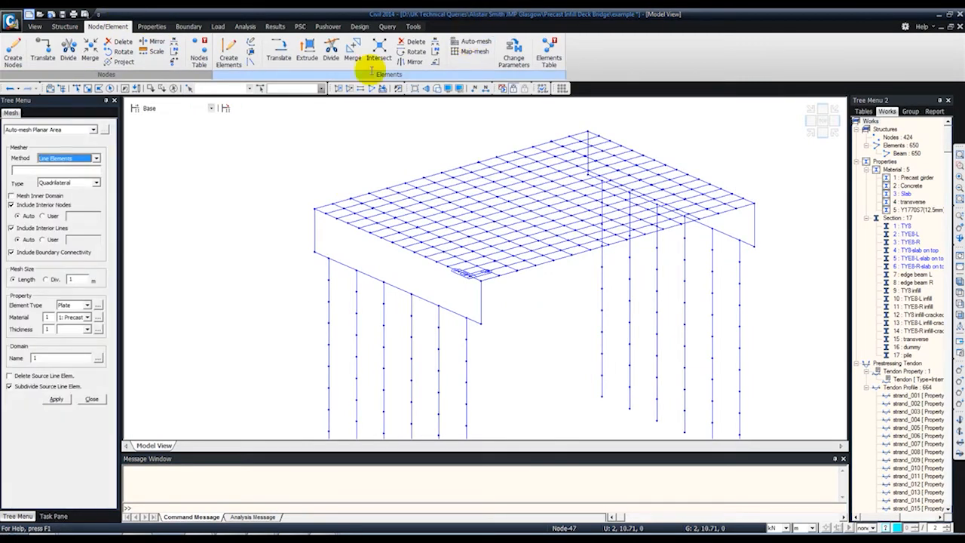
pyautogui.click(65, 158)
pyautogui.click(54, 167)
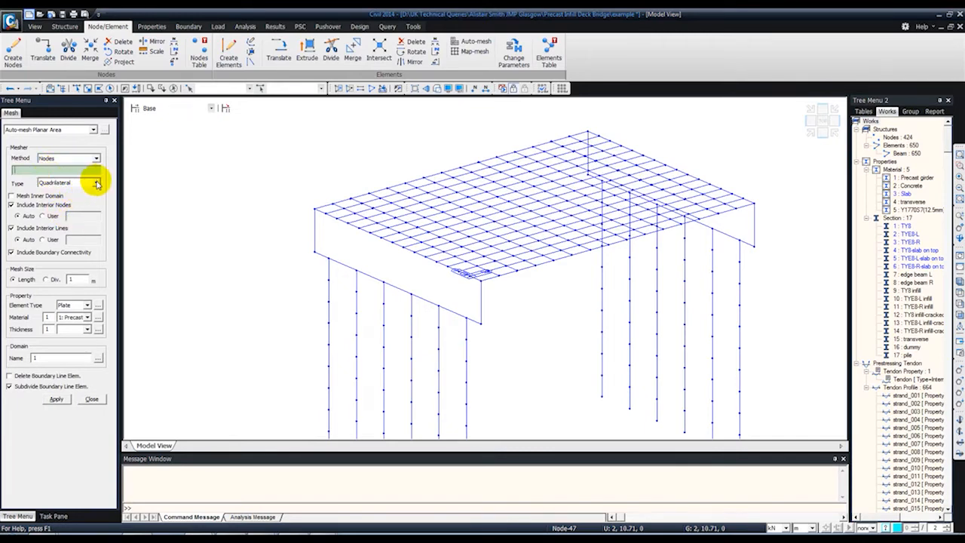
pyautogui.click(97, 183)
pyautogui.click(53, 192)
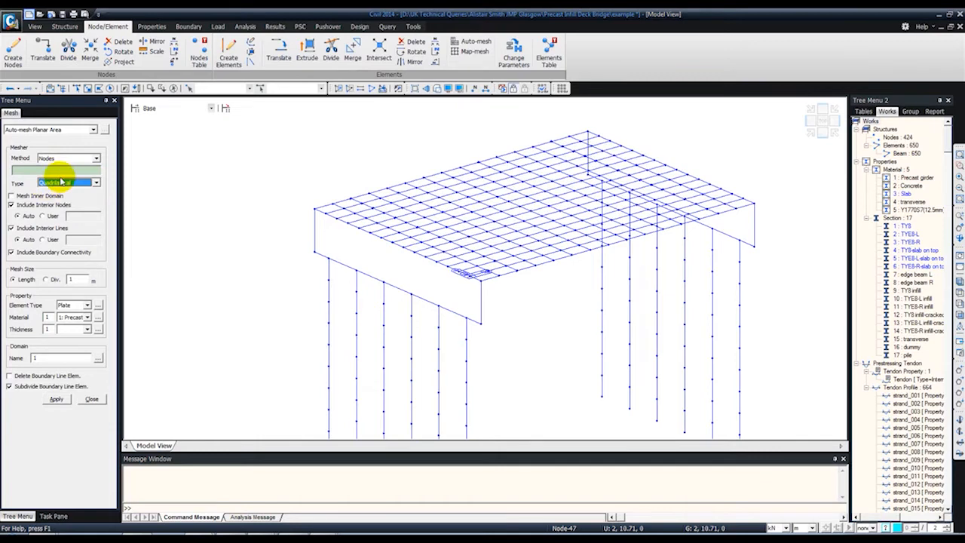
# - Add thickness 1 for the mesh plates with an in-plane and out-of-plane value of 1 m
pyautogui.click(98, 329)
pyautogui.click(208, 47)
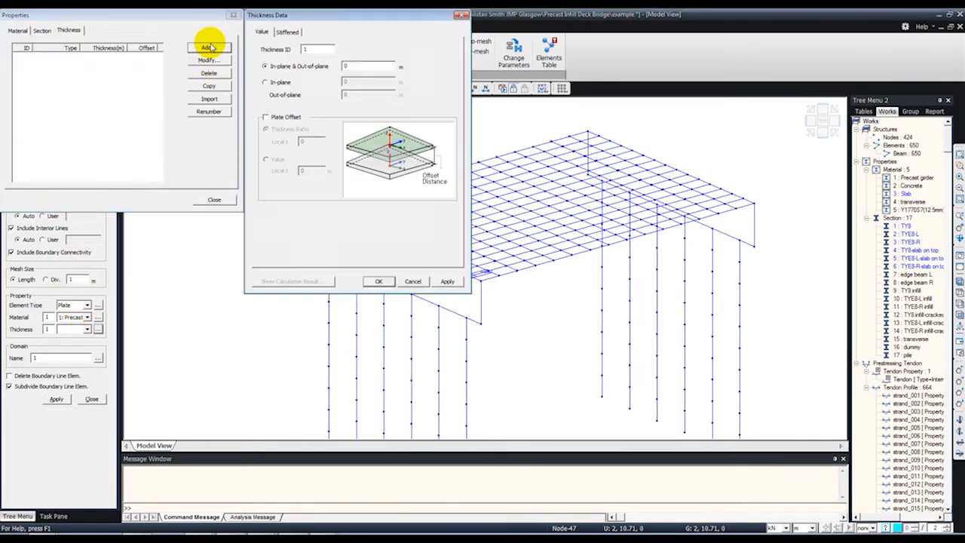
pyautogui.write('1')
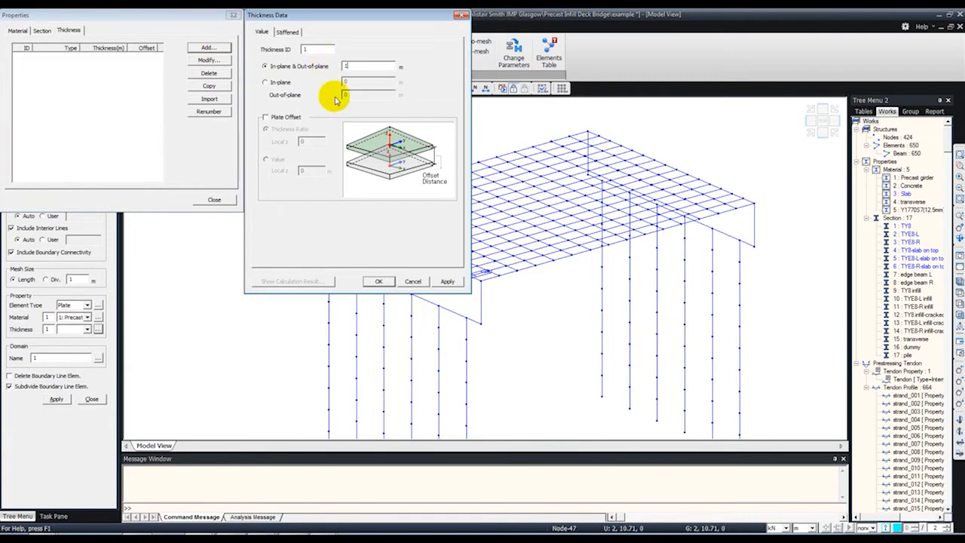
pyautogui.click(376, 281)
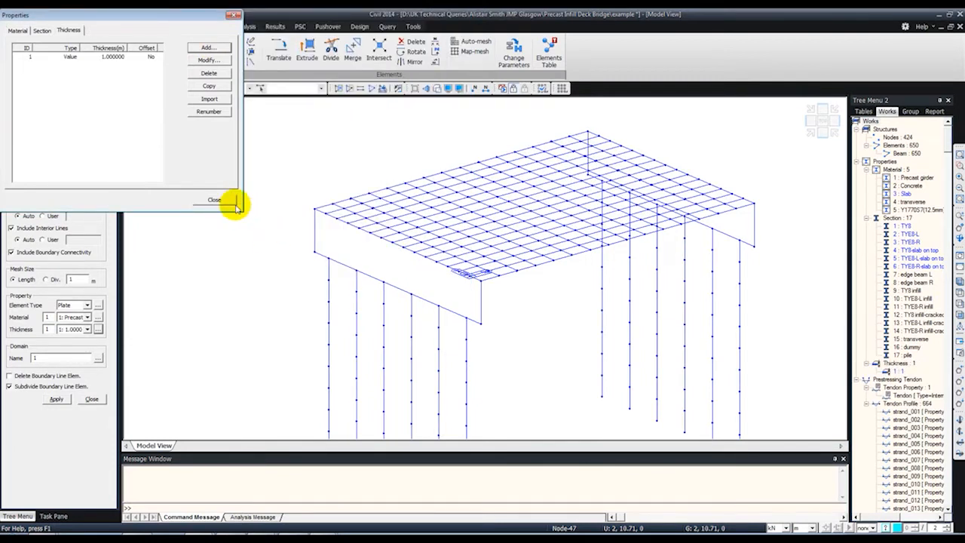
pyautogui.click(227, 203)
# - Define the mesh area by the four corner nodes of the vertical wall frame at the near deck end
pyautogui.click(64, 169)
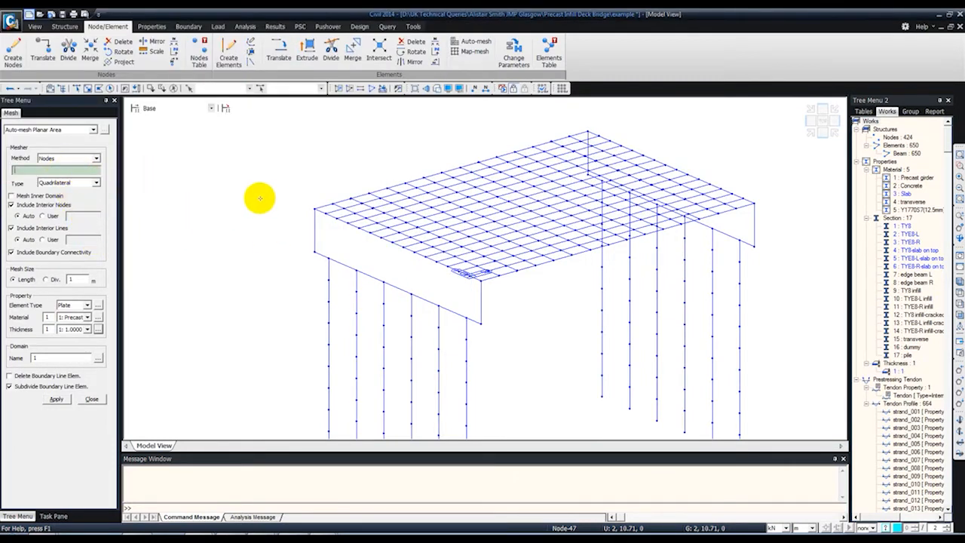
pyautogui.click(314, 210)
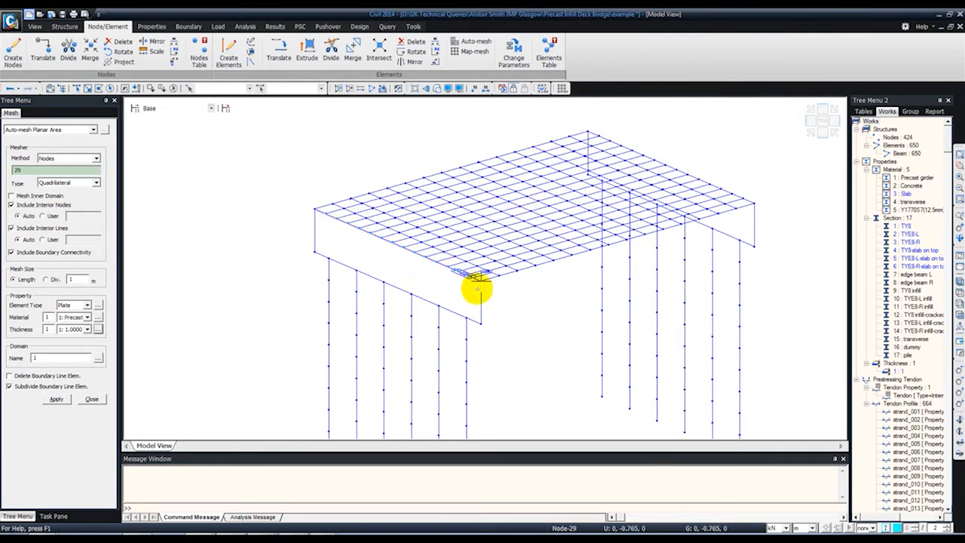
pyautogui.click(480, 322)
pyautogui.click(319, 257)
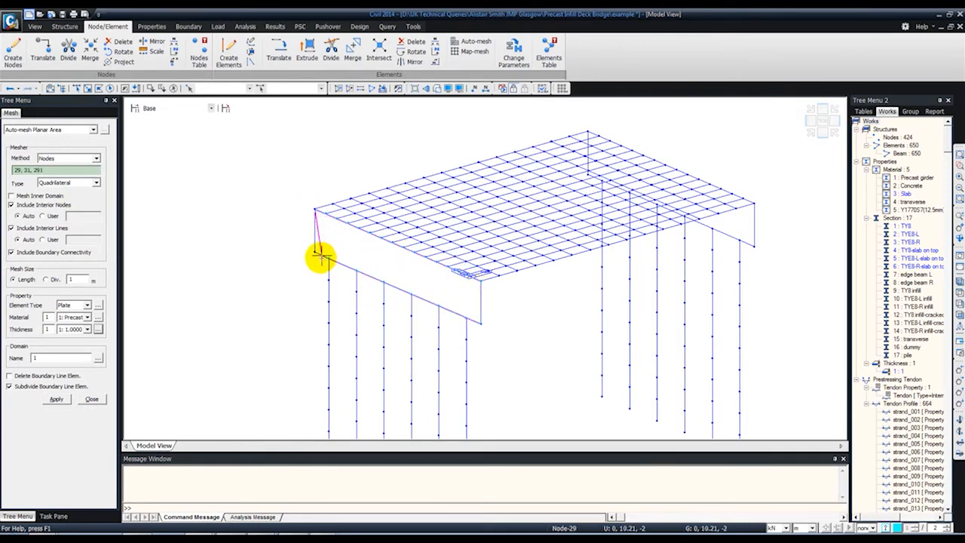
pyautogui.click(314, 254)
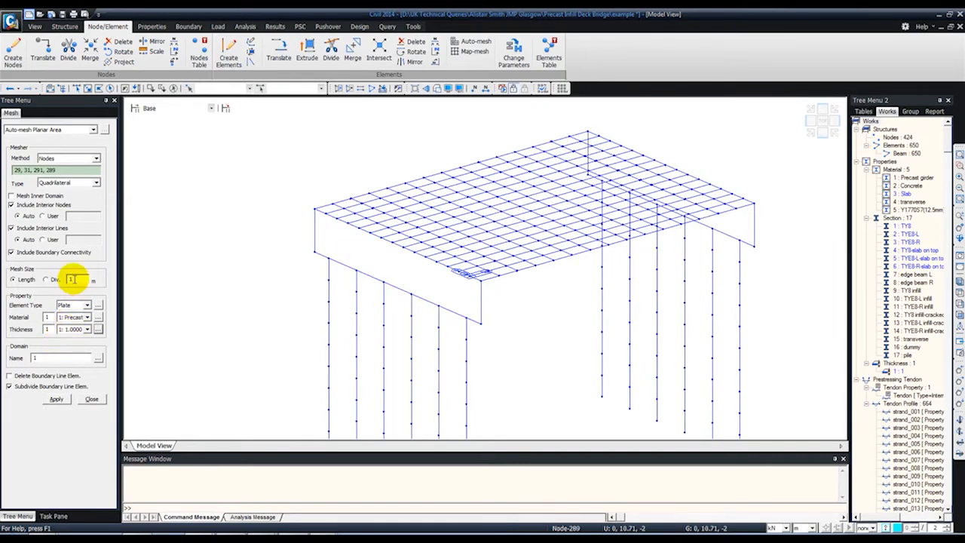
# - Try meshing the end wall with mesh lengths of 1 m and 0.765 m, undoing each trial mesh
pyautogui.moveTo(73, 280); pyautogui.dragTo(62, 283)
pyautogui.click(55, 400)
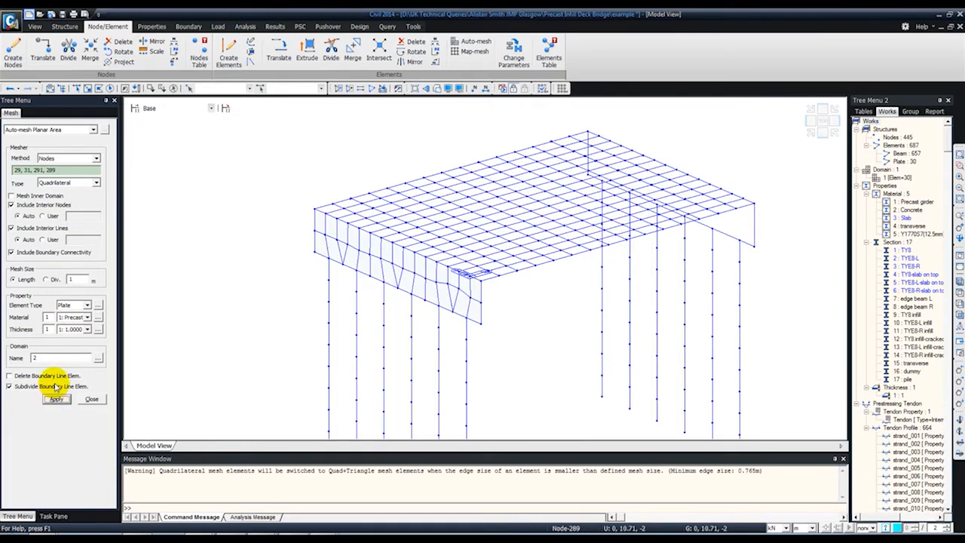
pyautogui.click(6, 88)
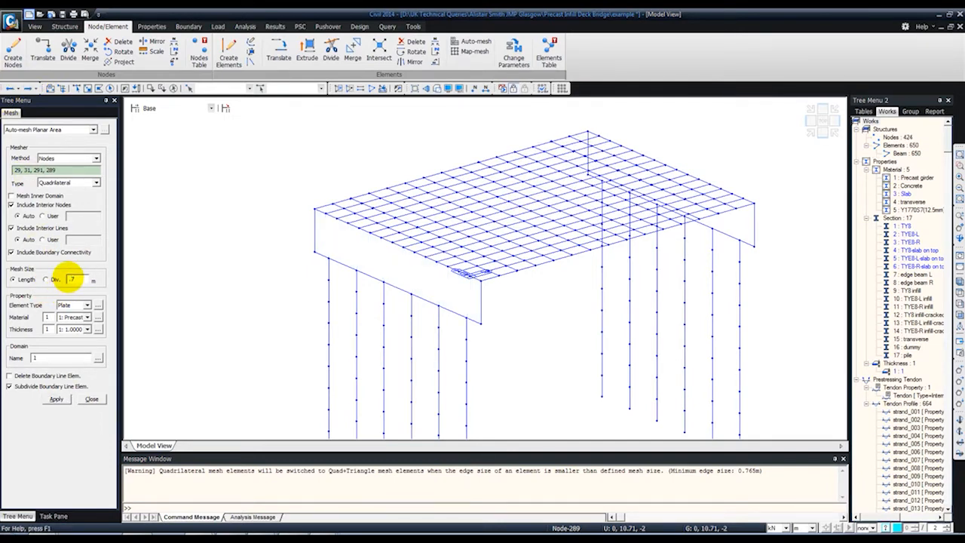
pyautogui.click(55, 398)
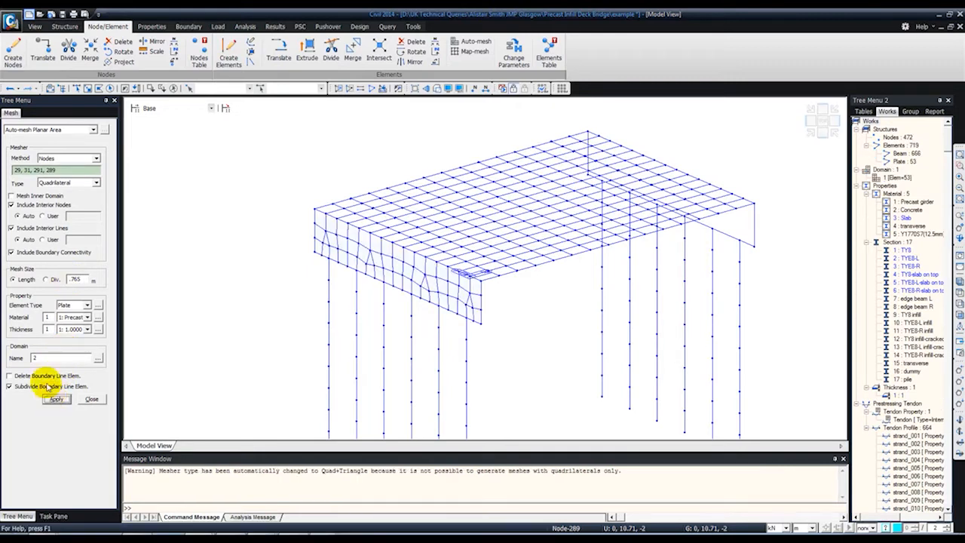
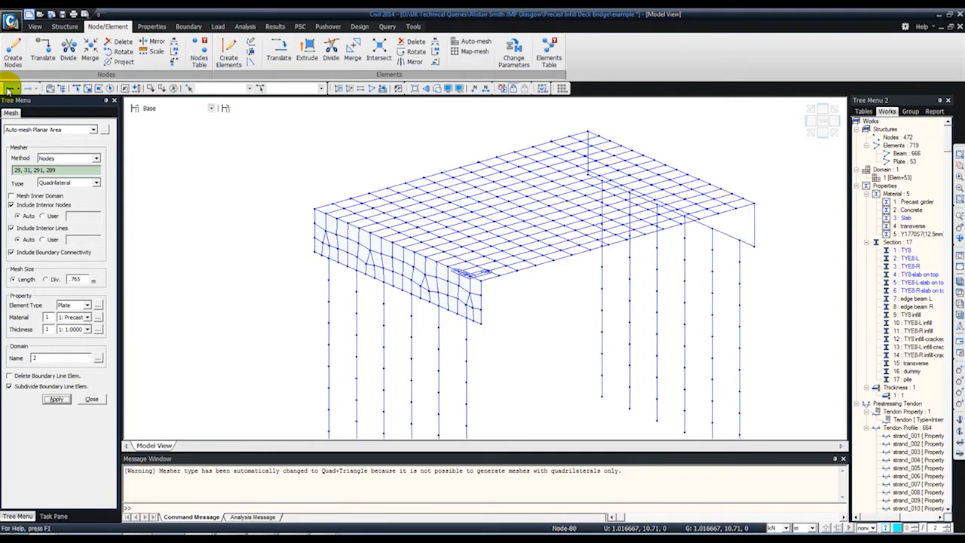
pyautogui.click(9, 89)
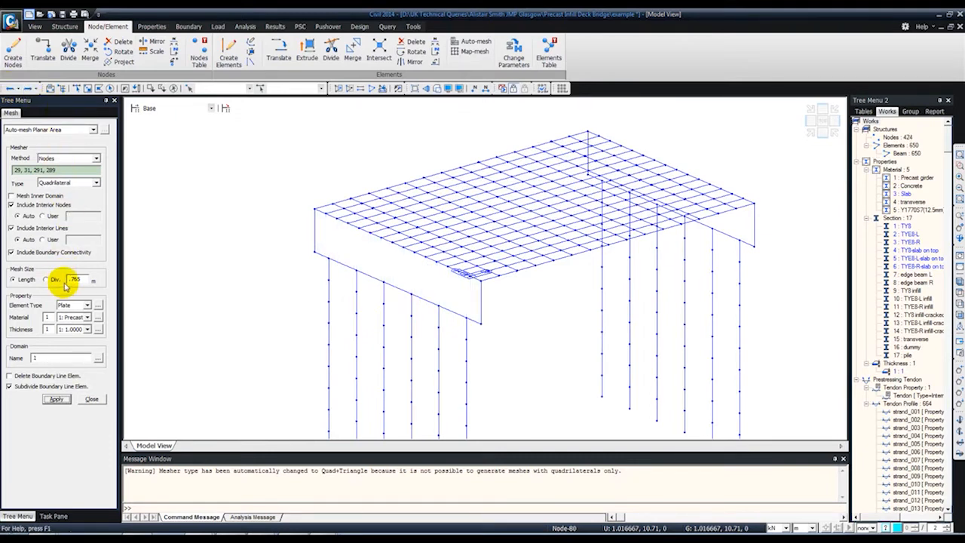
# - Mesh the first end wall with a 1 m mesh length, and mesh the opposite end wall between its four corner nodes at the same size
pyautogui.moveTo(70, 278); pyautogui.dragTo(99, 282)
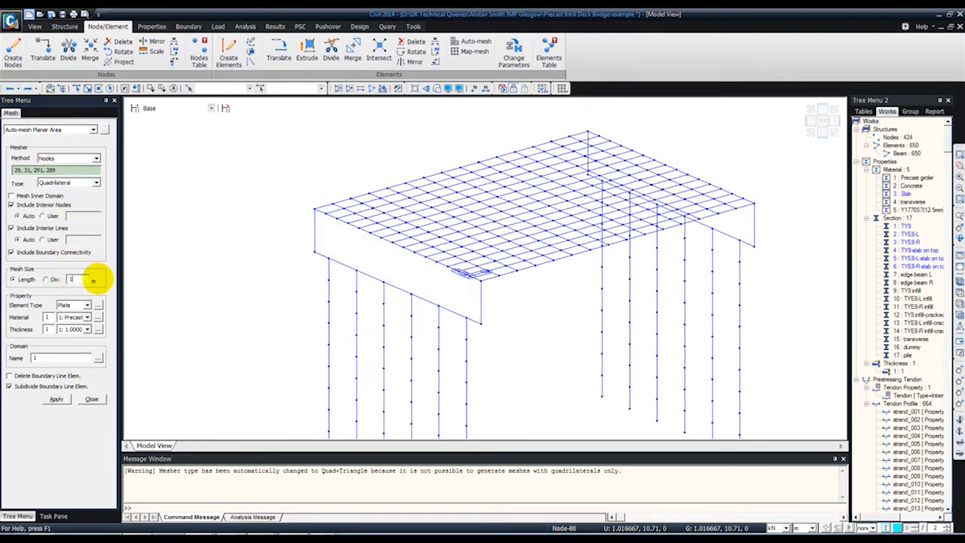
pyautogui.click(58, 400)
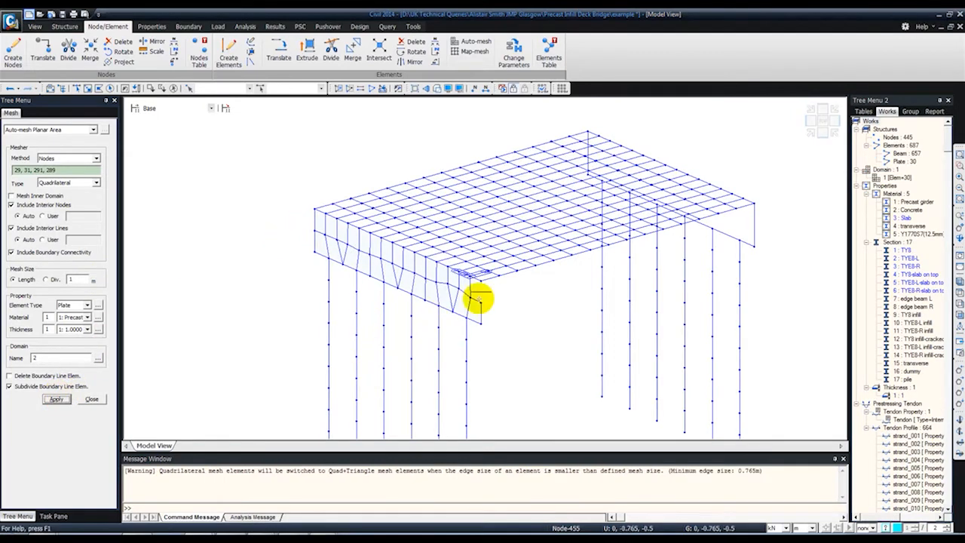
pyautogui.keyDown('ctrl'); pyautogui.moveTo(692, 245); pyautogui.dragTo(600, 257, button='middle'); pyautogui.keyUp('ctrl')
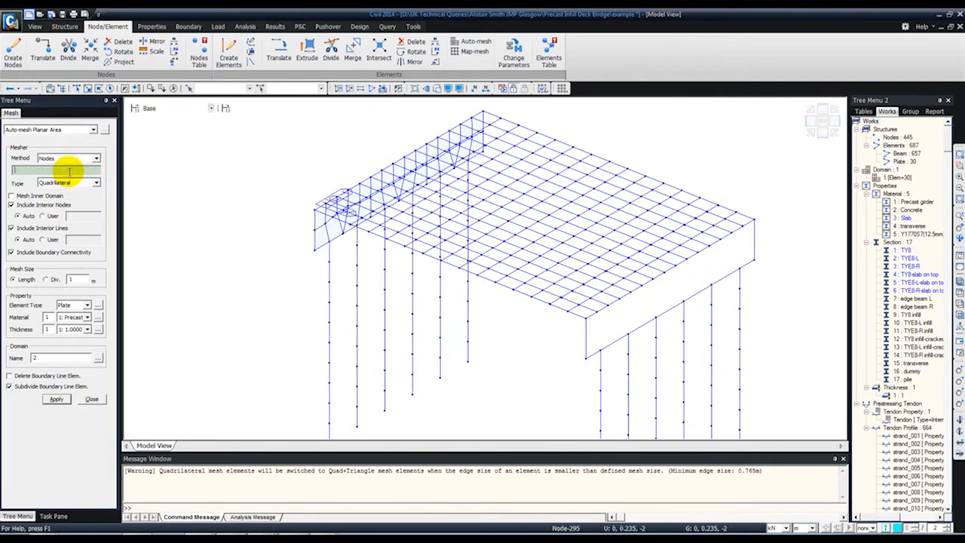
pyautogui.click(585, 317)
pyautogui.click(753, 220)
pyautogui.click(754, 260)
pyautogui.click(586, 354)
pyautogui.click(54, 398)
pyautogui.click(90, 399)
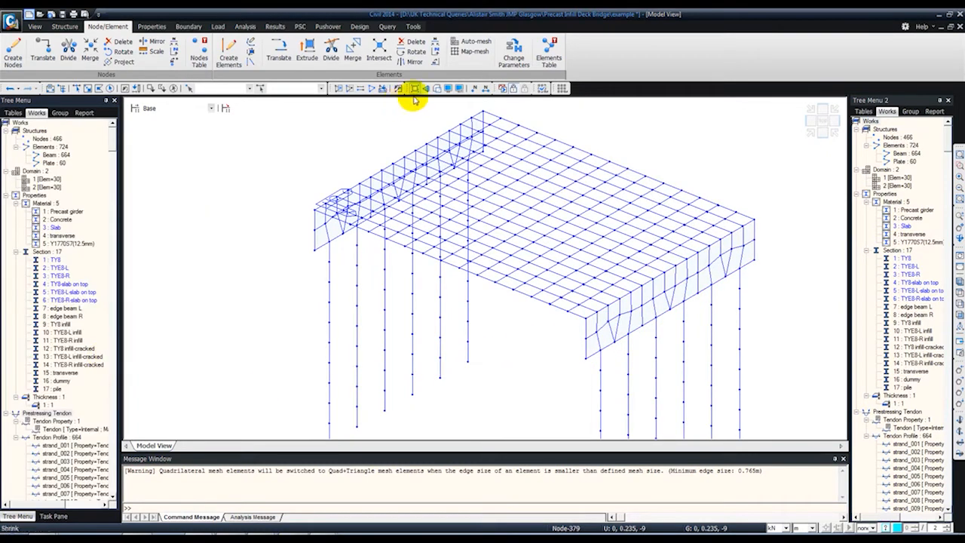
# - Display the model with rendered sections and view the deck, end walls and piles in three dimensions
pyautogui.click(436, 88)
pyautogui.keyDown('ctrl'); pyautogui.moveTo(463, 184); pyautogui.dragTo(481, 205, button='middle'); pyautogui.keyUp('ctrl')
pyautogui.scroll(-2, 467, 233)
pyautogui.rightClick(457, 267)
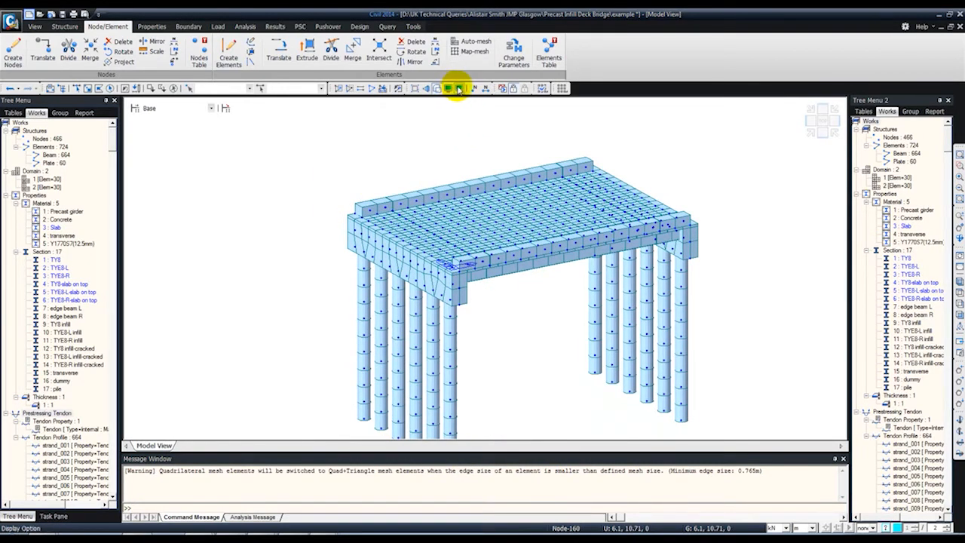
# - Check the thickness settings of Hidden Option (Model) in the drawing display options, leaving them as they are, and view the whole bridge
pyautogui.click(458, 88)
pyautogui.click(477, 189)
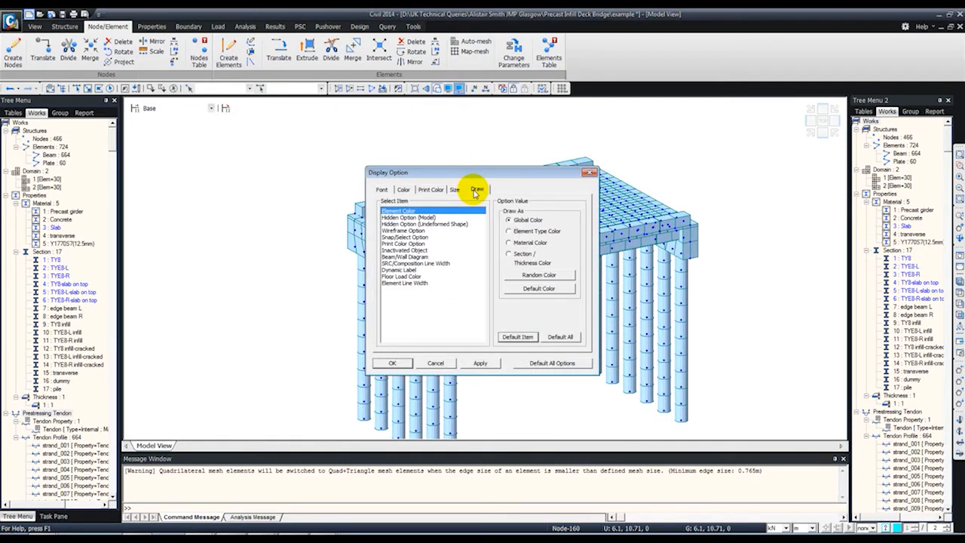
pyautogui.click(411, 217)
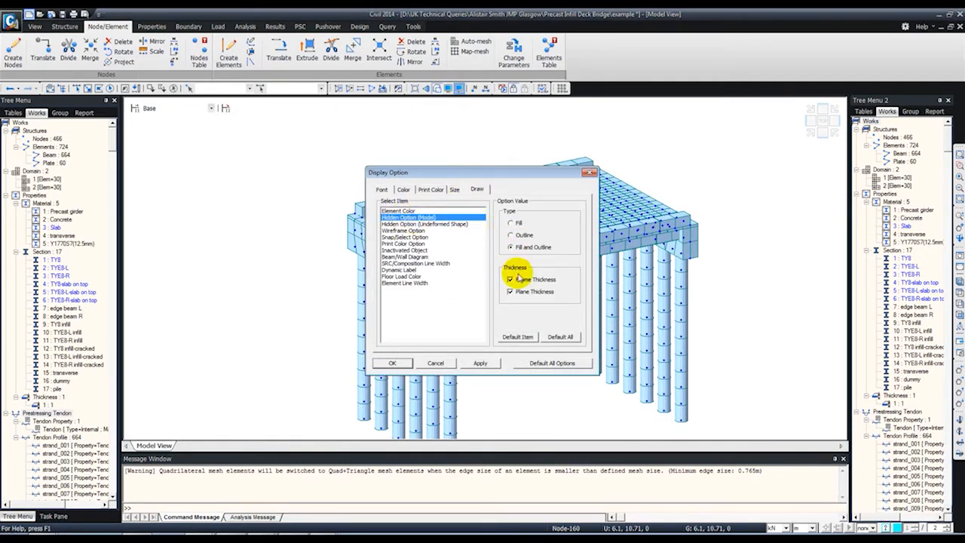
pyautogui.click(438, 363)
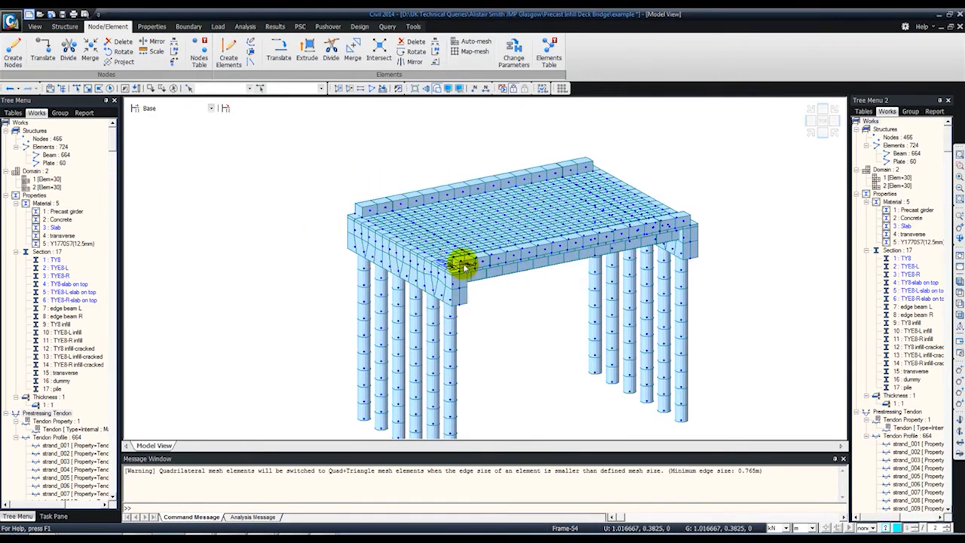
pyautogui.moveTo(484, 226); pyautogui.dragTo(491, 175, button='middle')
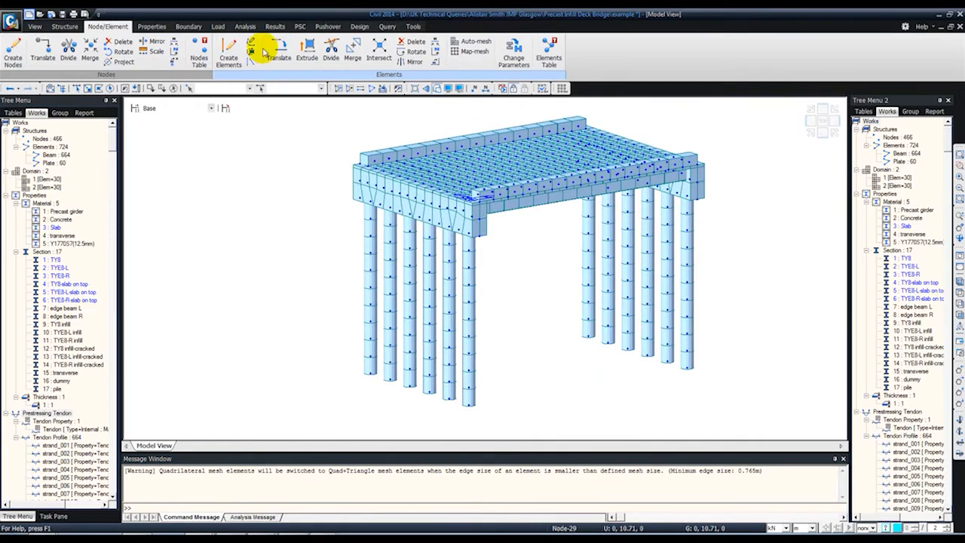
# - Assign material 2: Concrete to all plate elements of thickness 1, and delete every element of section 16: dummy
pyautogui.click(60, 113)
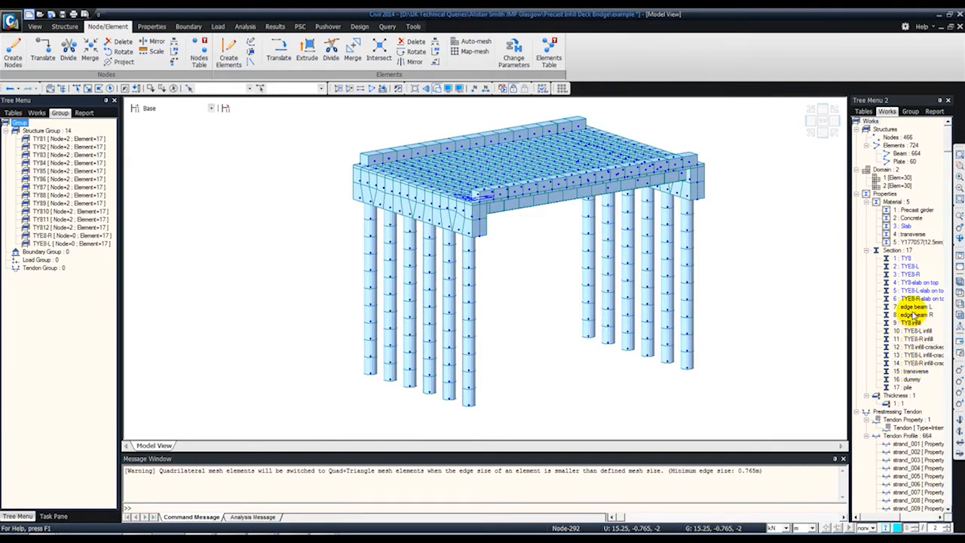
pyautogui.click(912, 218)
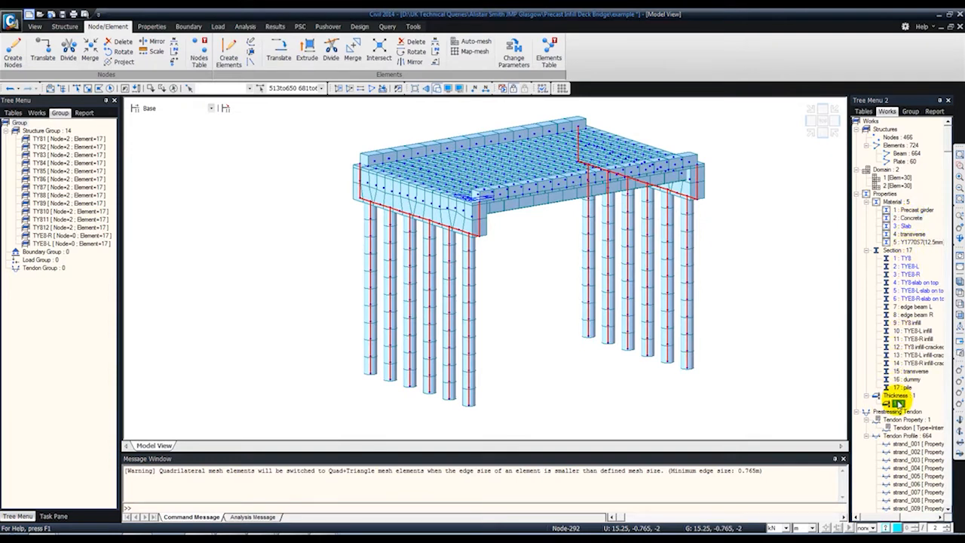
pyautogui.click(897, 403)
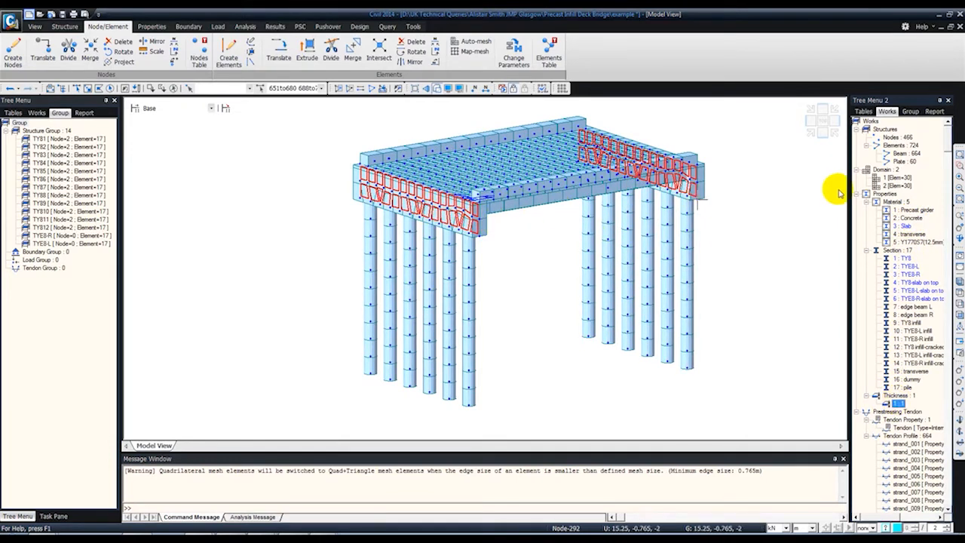
pyautogui.moveTo(908, 219); pyautogui.dragTo(549, 177)
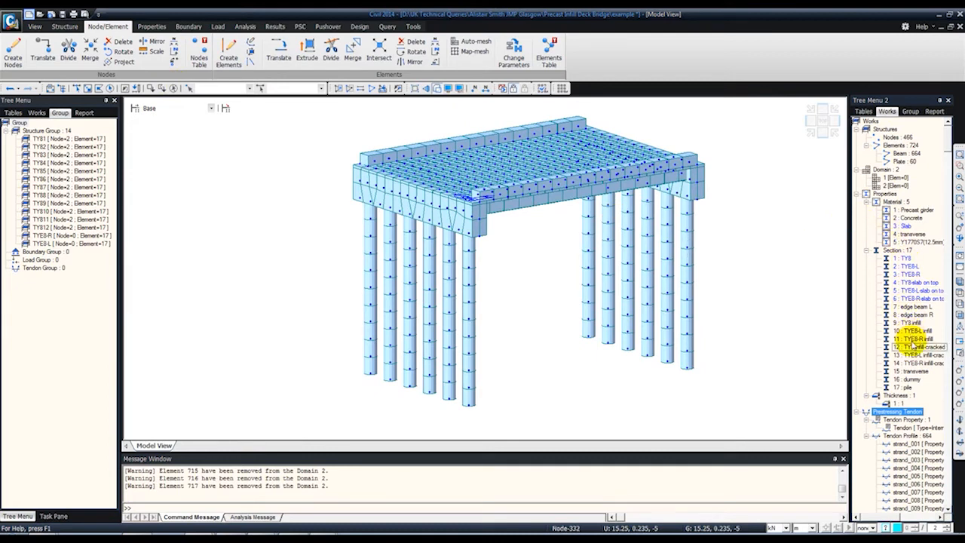
pyautogui.click(911, 380)
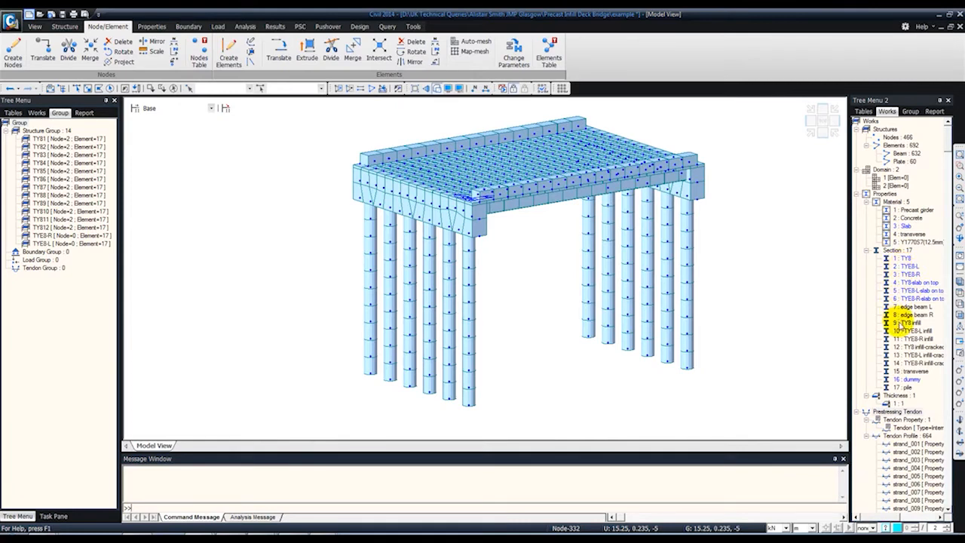
# - Check which elements use the Precast girder, Concrete, Slab and transverse materials and the transverse section, and clear the selection
pyautogui.click(910, 210)
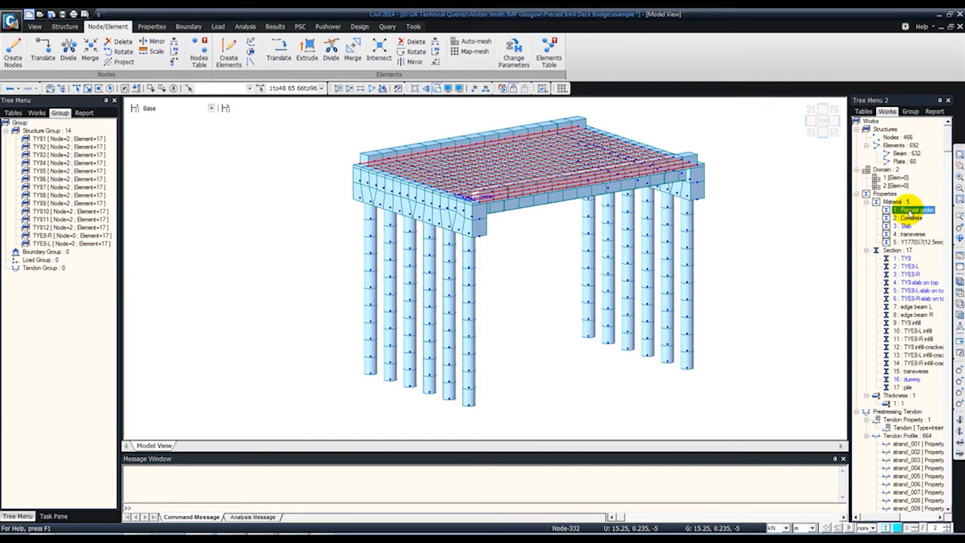
pyautogui.click(910, 219)
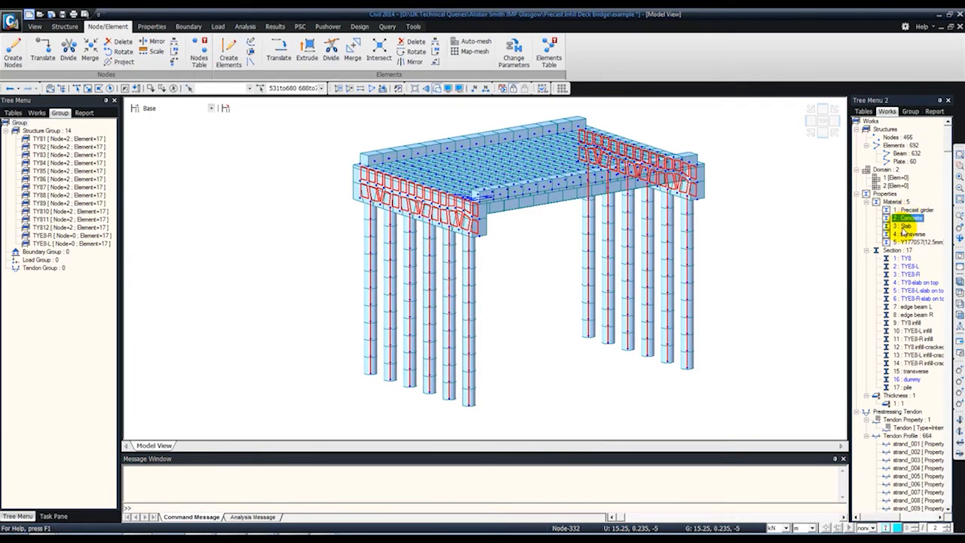
pyautogui.click(907, 226)
pyautogui.click(910, 234)
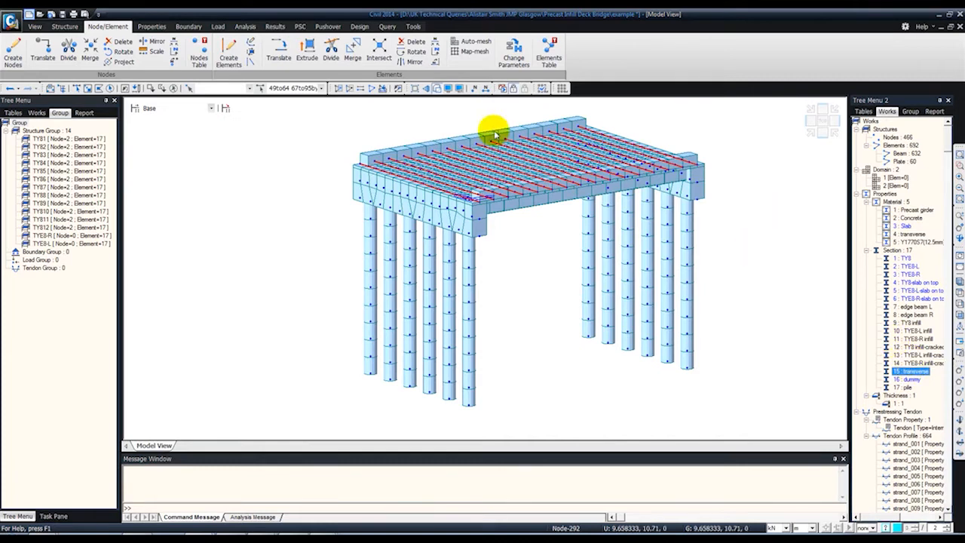
pyautogui.click(174, 88)
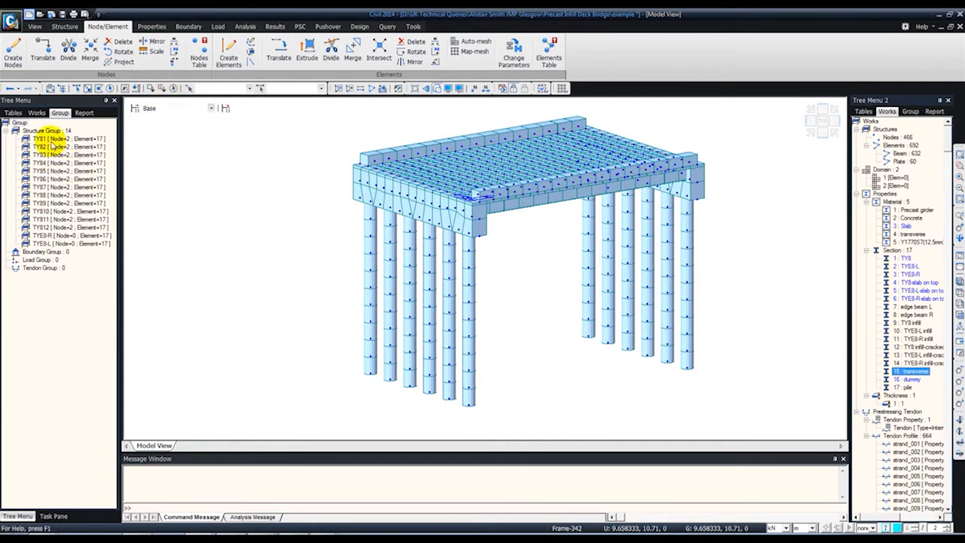
# - Create a new structure group named Substructure
pyautogui.rightClick(50, 132)
pyautogui.click(63, 136)
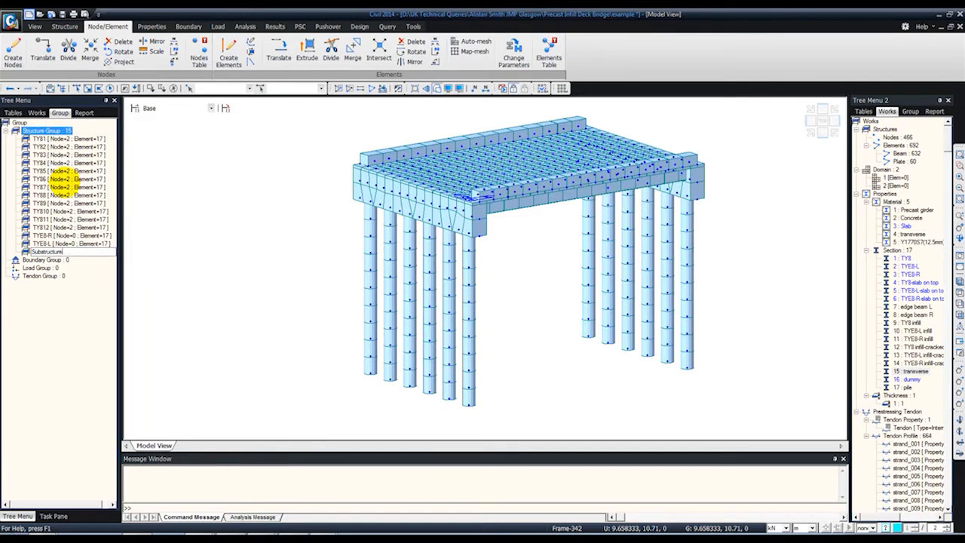
pyautogui.press('Return')
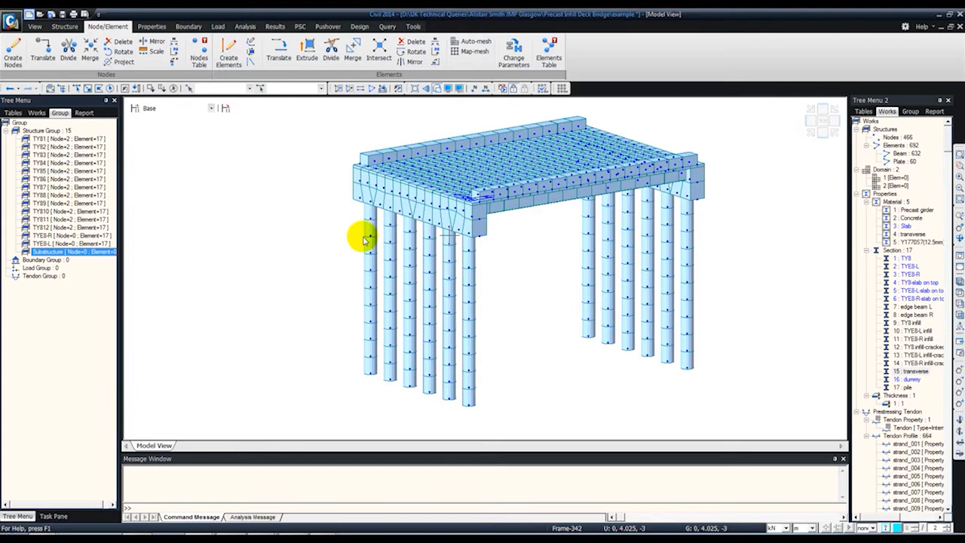
# - Assign the piles and end walls at both ends of the bridge to the Substructure group, working in wireframe side view
pyautogui.click(824, 134)
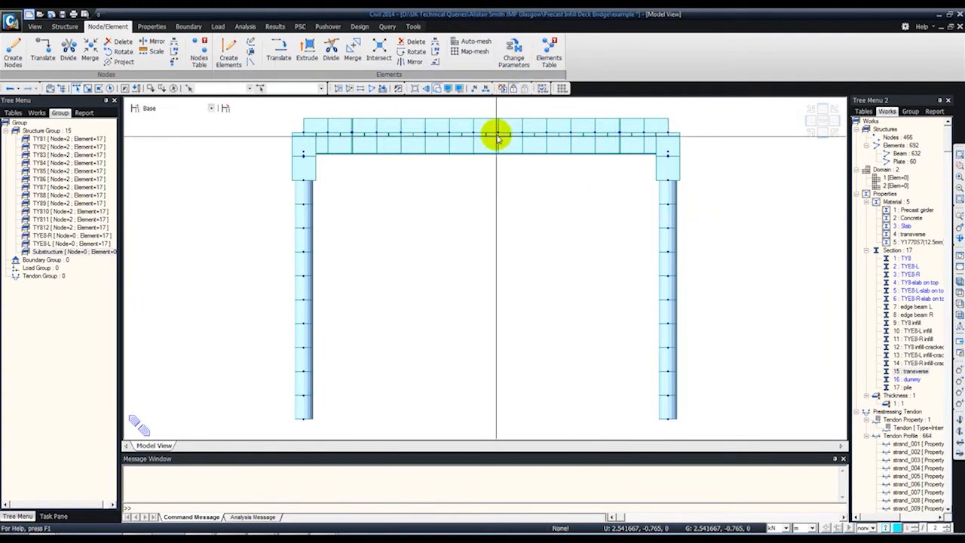
pyautogui.click(436, 89)
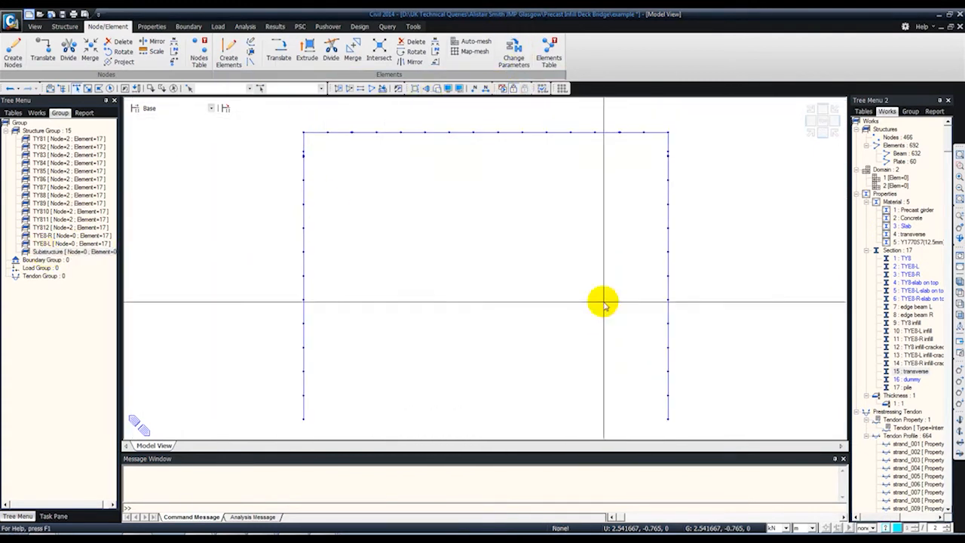
pyautogui.moveTo(716, 420); pyautogui.dragTo(648, 145)
pyautogui.moveTo(316, 453); pyautogui.dragTo(319, 417)
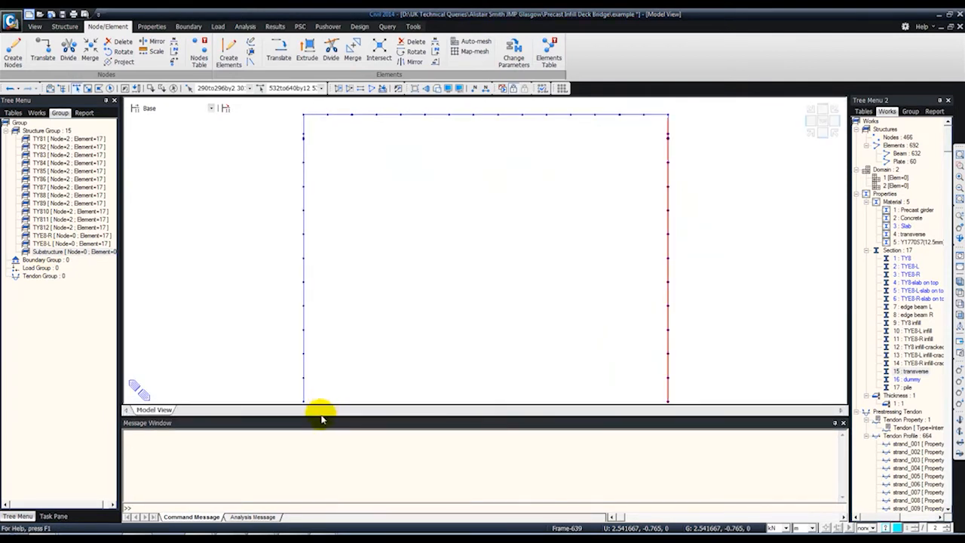
pyautogui.moveTo(321, 415); pyautogui.dragTo(276, 146)
pyautogui.moveTo(53, 252); pyautogui.dragTo(263, 159)
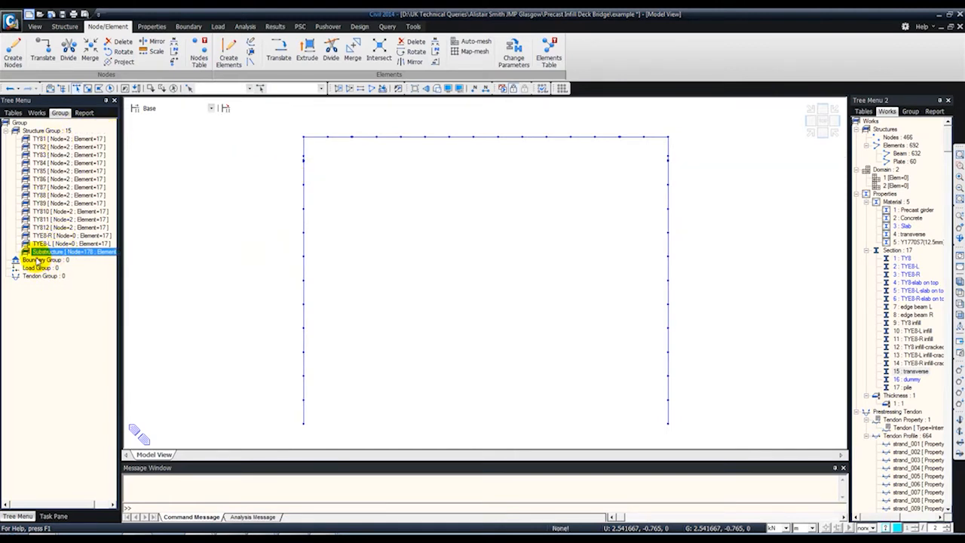
# - Start defining integral bridge spring supports with Pile Spring as the soil spring type
pyautogui.click(821, 134)
pyautogui.click(810, 121)
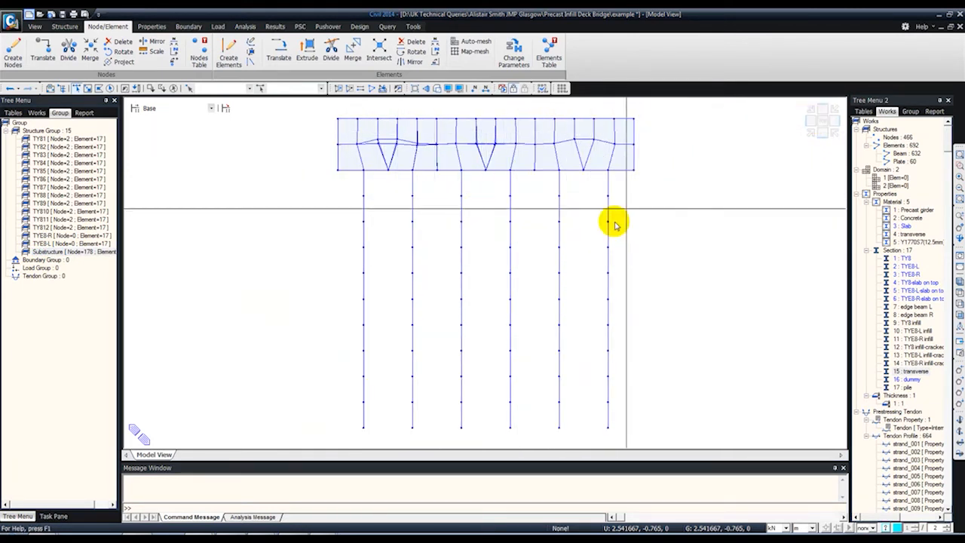
pyautogui.click(164, 27)
pyautogui.click(184, 26)
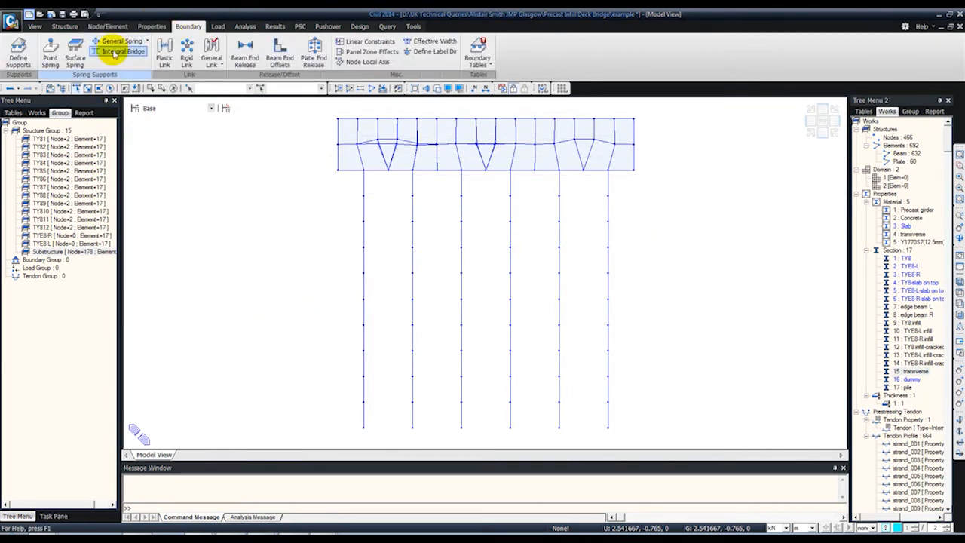
pyautogui.click(115, 53)
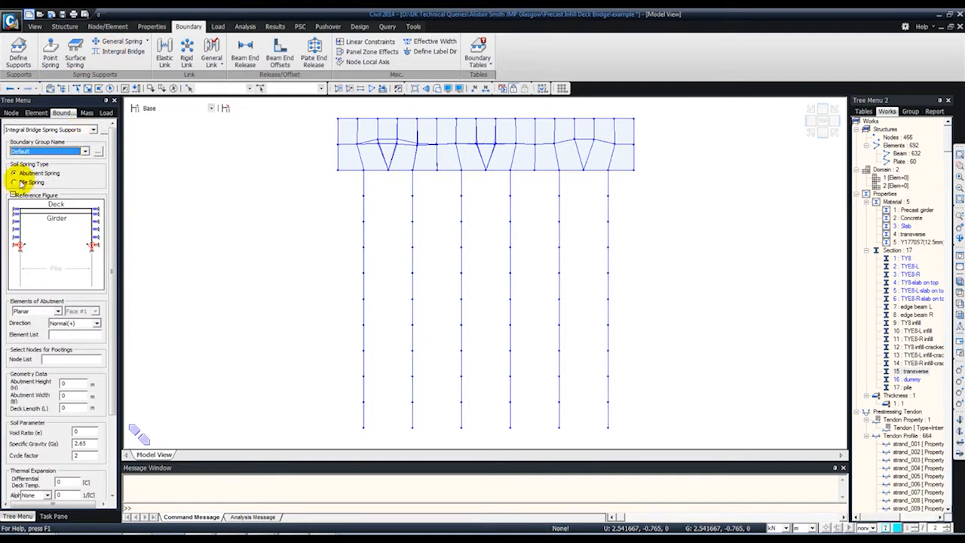
pyautogui.click(17, 183)
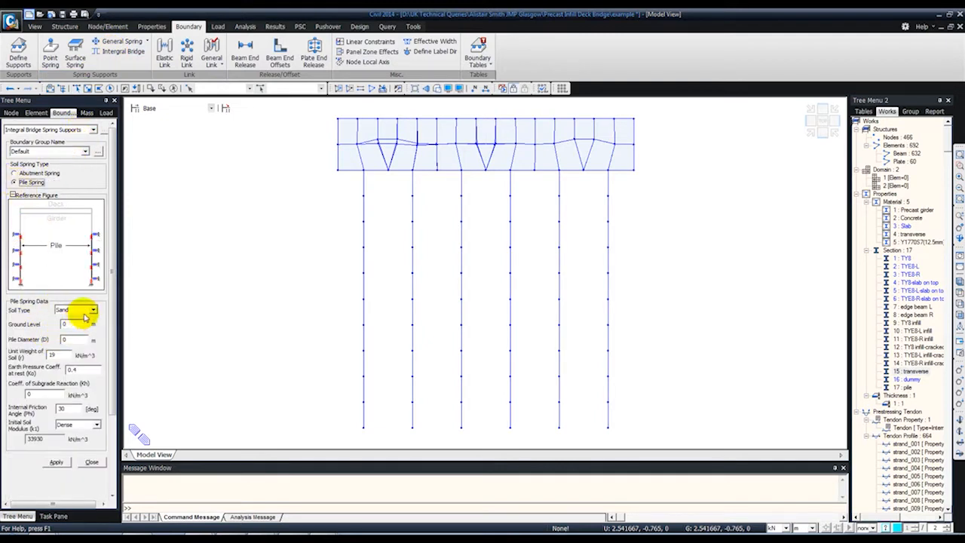
# - Apply Soft Clay springs to the upper half of all piles with ground level -2 m, pile diameter 0.75 m and subgrade reaction coefficient 10000 kN/m^3
pyautogui.click(76, 88)
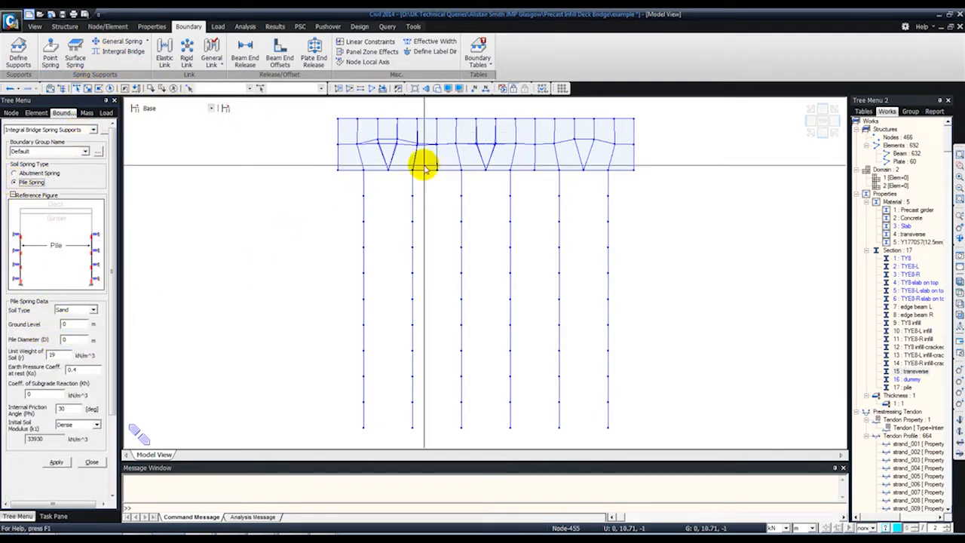
pyautogui.moveTo(623, 299); pyautogui.dragTo(317, 182)
pyautogui.click(70, 323)
pyautogui.click(93, 309)
pyautogui.click(75, 323)
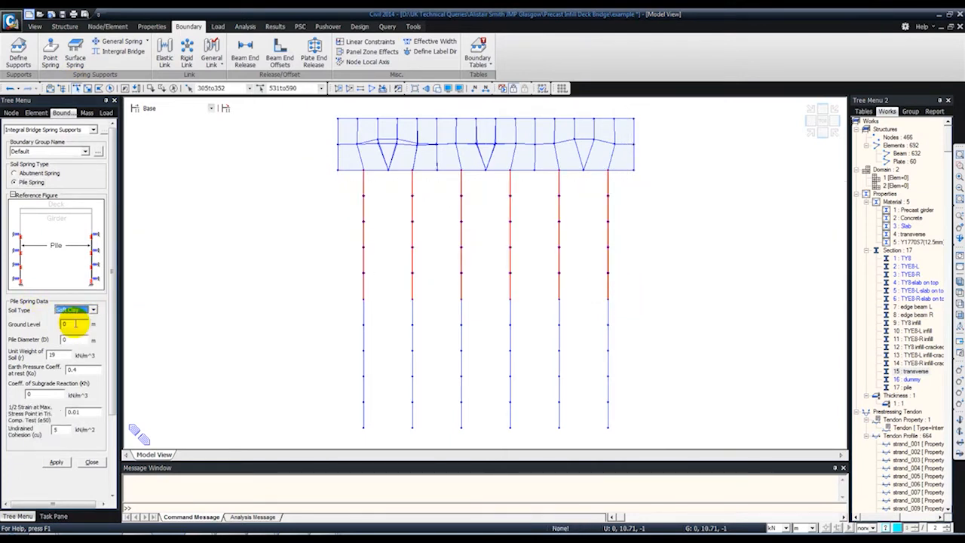
pyautogui.write('-2')
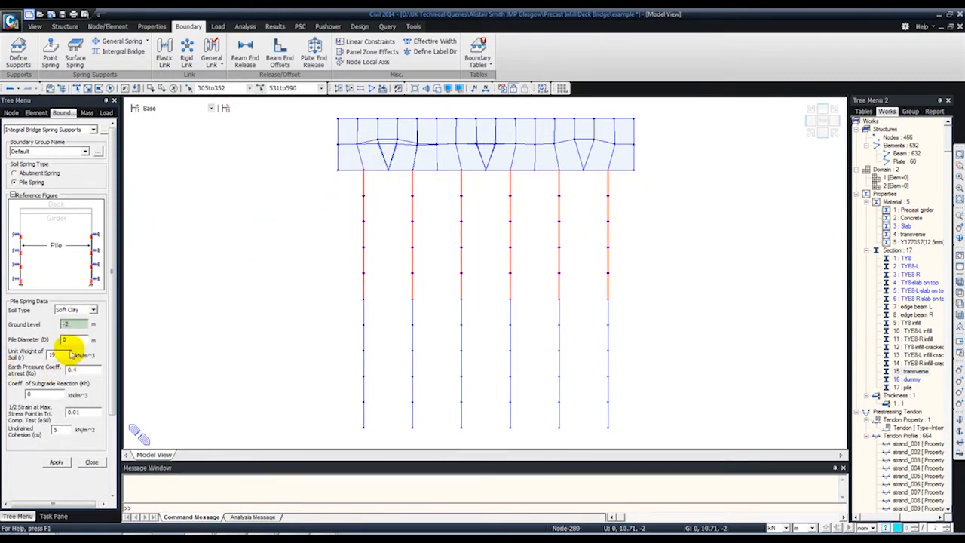
pyautogui.click(73, 339)
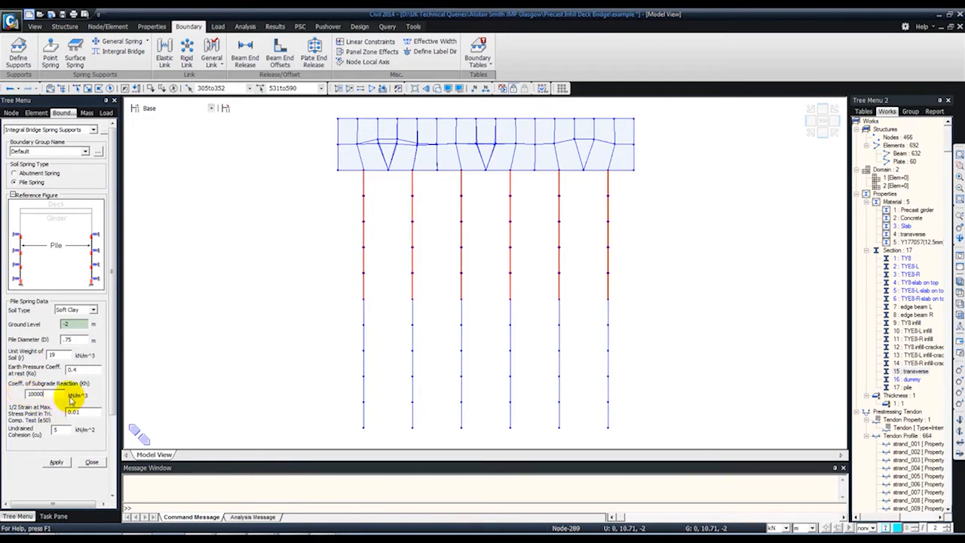
pyautogui.click(58, 462)
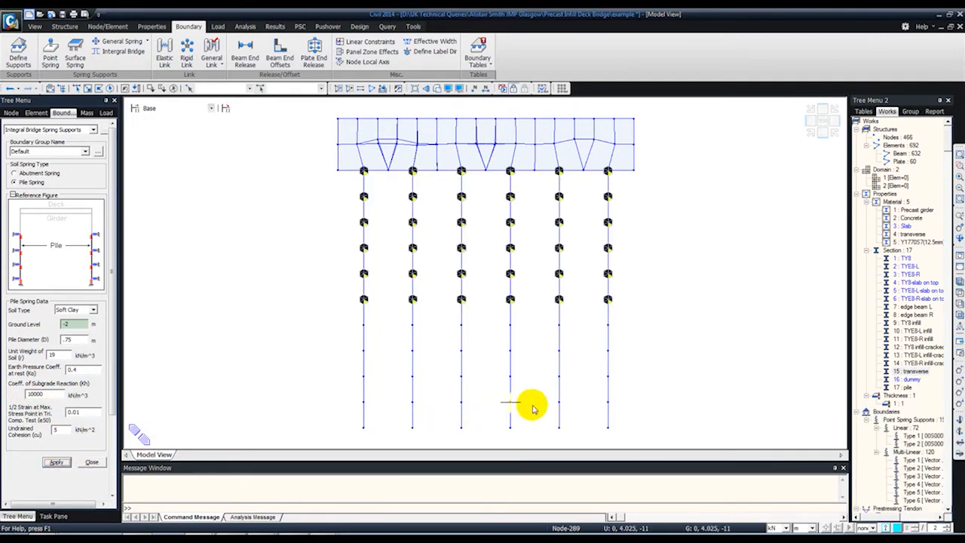
# - Apply Sand springs to the lower half of all piles with a subgrade reaction coefficient of 30000 kN/m^3, and finish the spring definition
pyautogui.click(76, 88)
pyautogui.moveTo(630, 434); pyautogui.dragTo(336, 319)
pyautogui.click(82, 313)
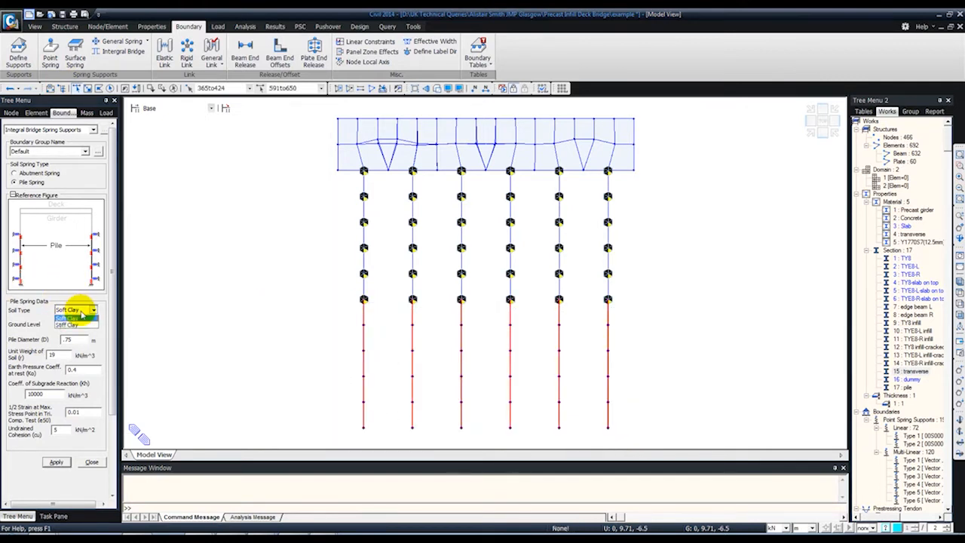
pyautogui.click(69, 318)
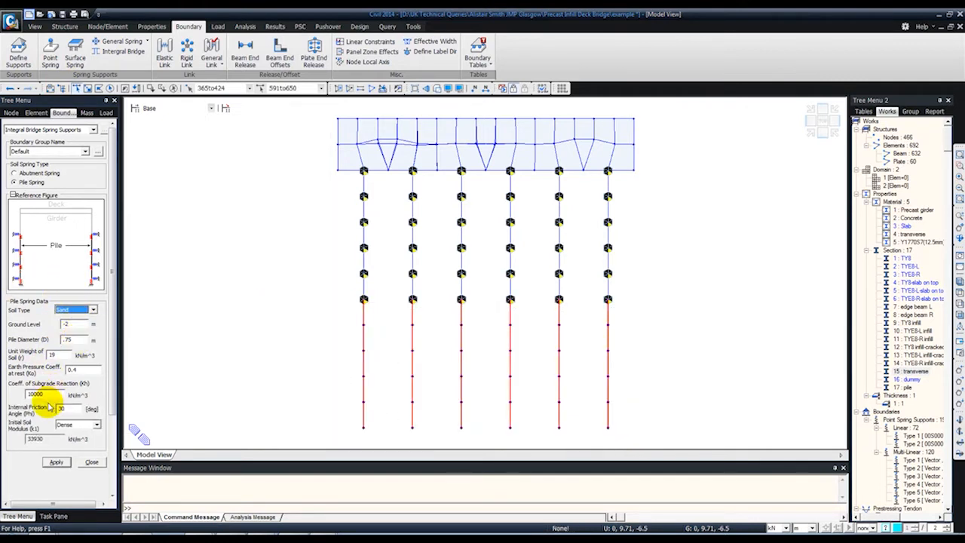
pyautogui.moveTo(46, 395); pyautogui.dragTo(9, 399)
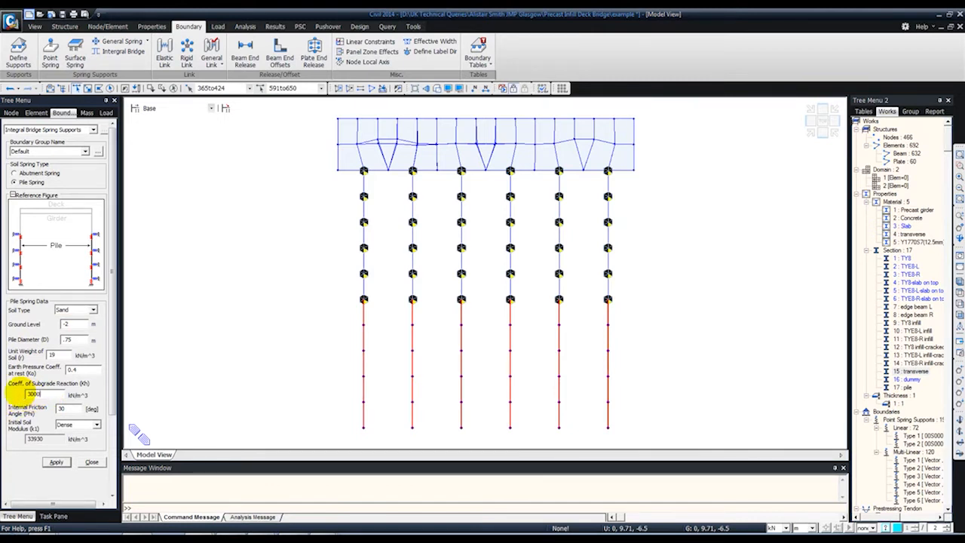
pyautogui.click(58, 463)
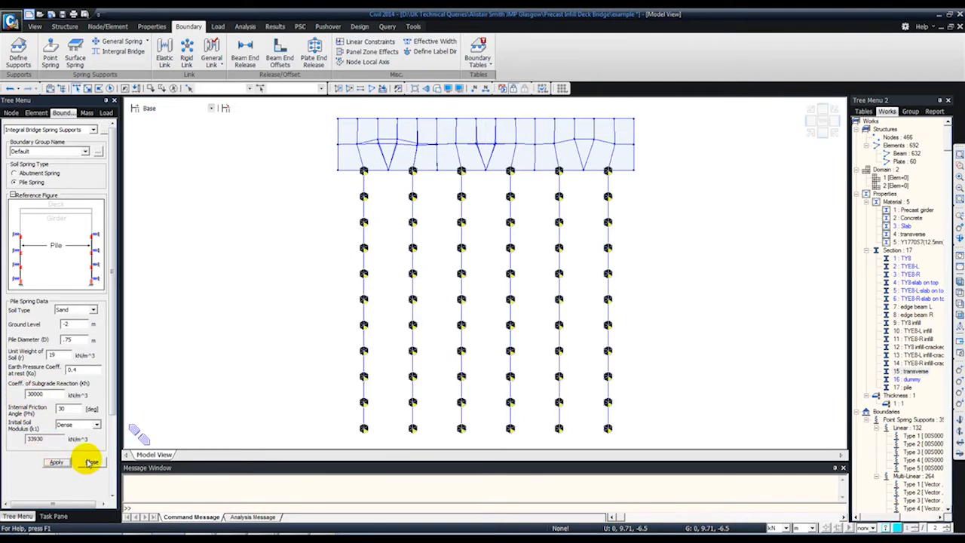
pyautogui.click(90, 462)
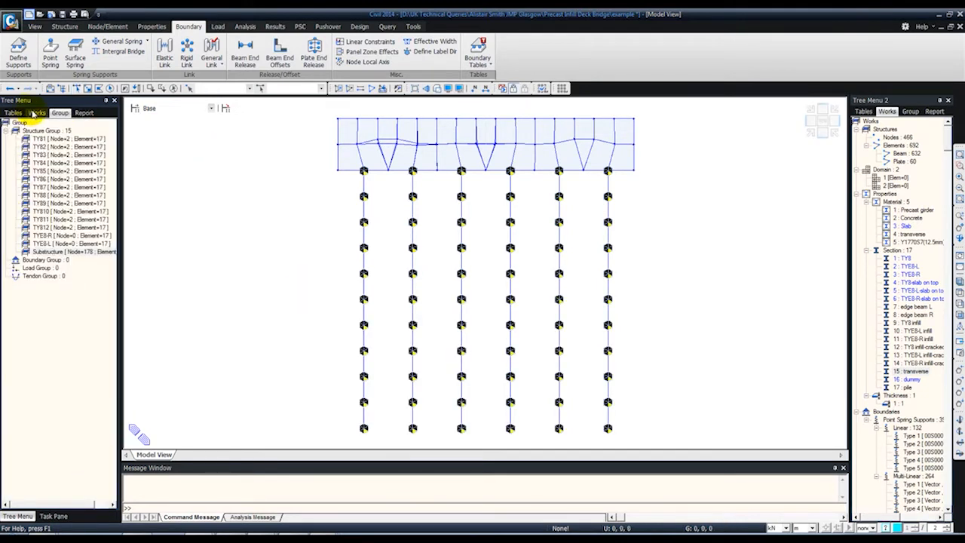
# - Create a new boundary group named Soil Springs
pyautogui.click(36, 112)
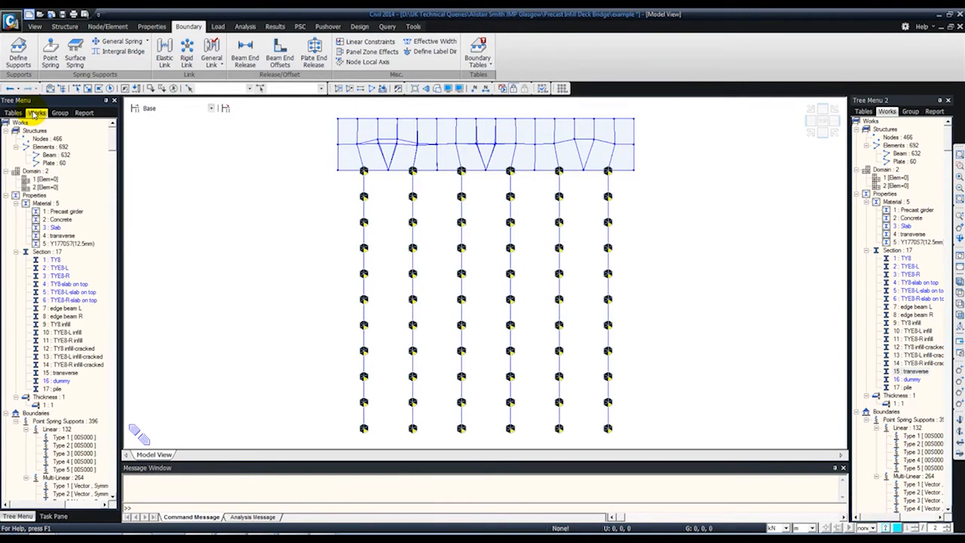
pyautogui.click(821, 129)
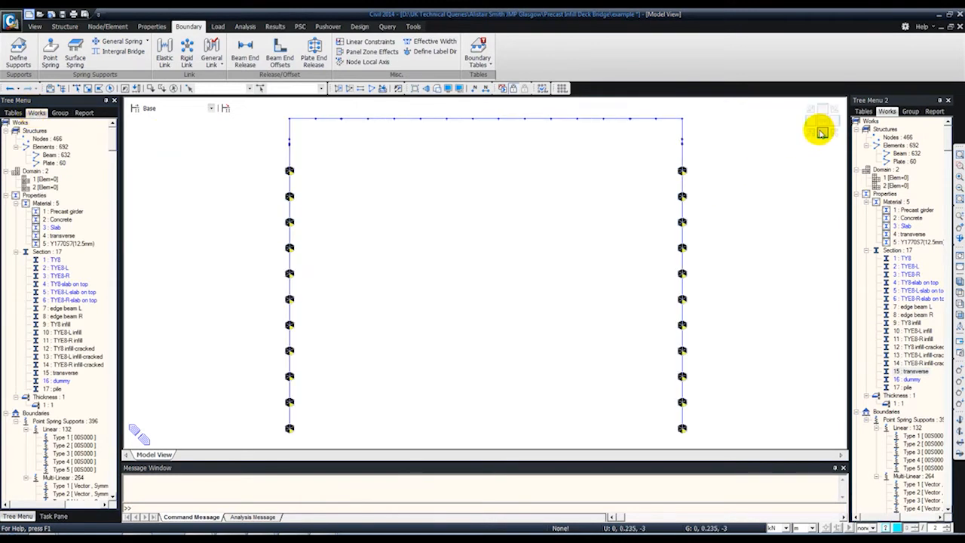
pyautogui.click(59, 113)
pyautogui.rightClick(43, 133)
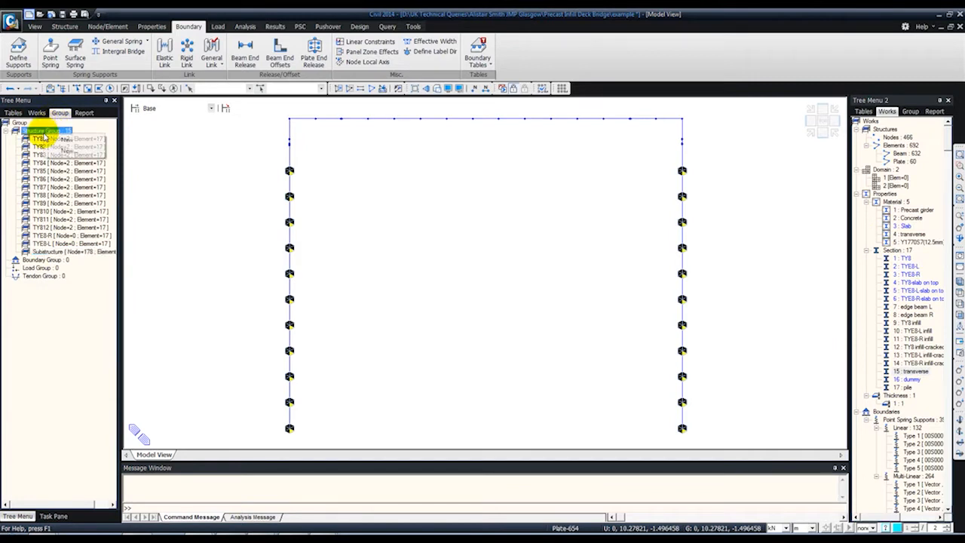
pyautogui.rightClick(44, 260)
pyautogui.click(63, 264)
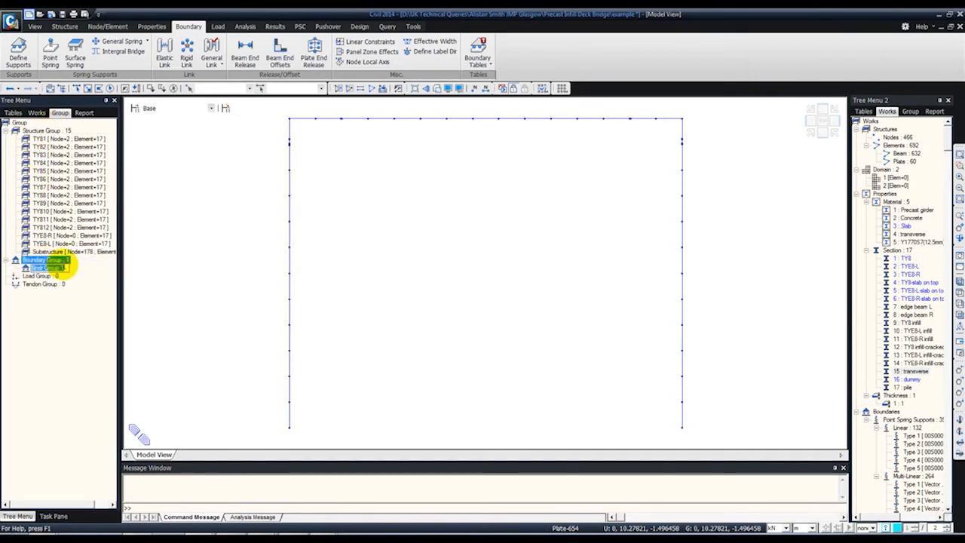
pyautogui.write('Soil Springs')
pyautogui.press('Return')
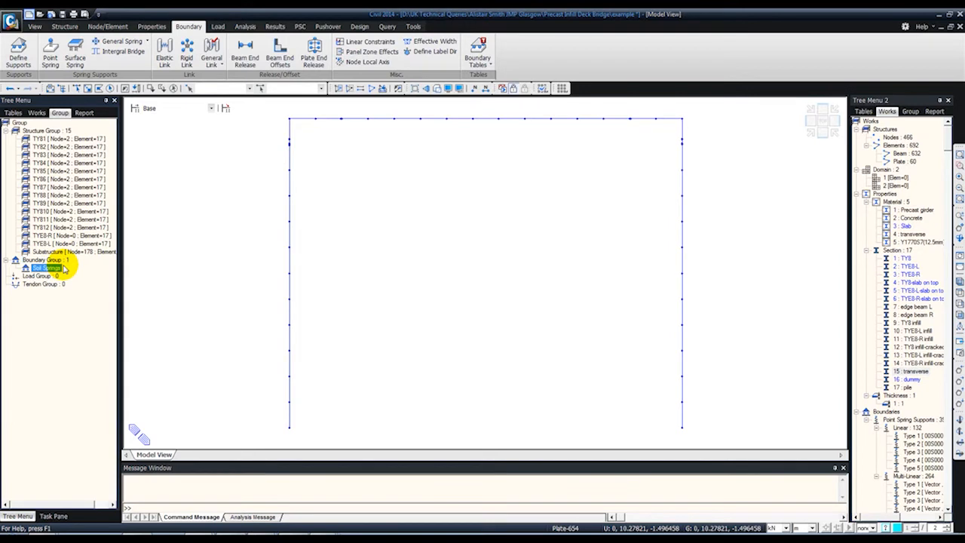
# - Assign the boundary conditions of all piles to the Soil Springs group with every boundary type included, and return to the isometric view
pyautogui.click(79, 89)
pyautogui.moveTo(710, 432); pyautogui.dragTo(264, 159)
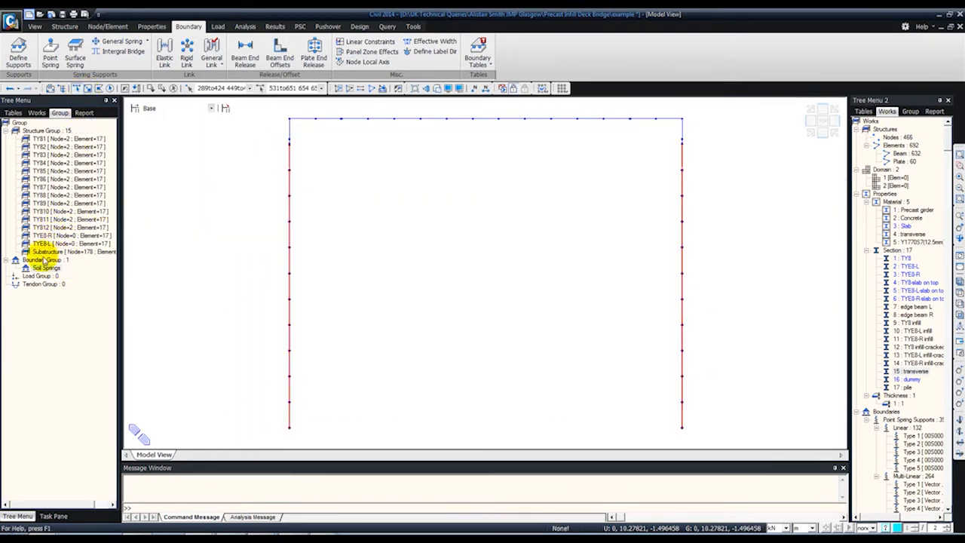
pyautogui.moveTo(262, 141); pyautogui.dragTo(737, 437)
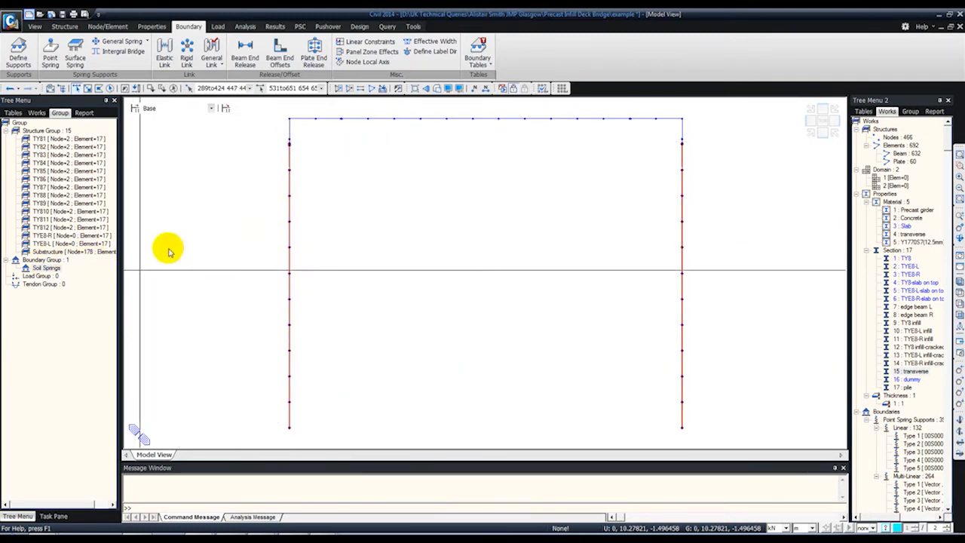
pyautogui.moveTo(47, 269); pyautogui.dragTo(264, 190)
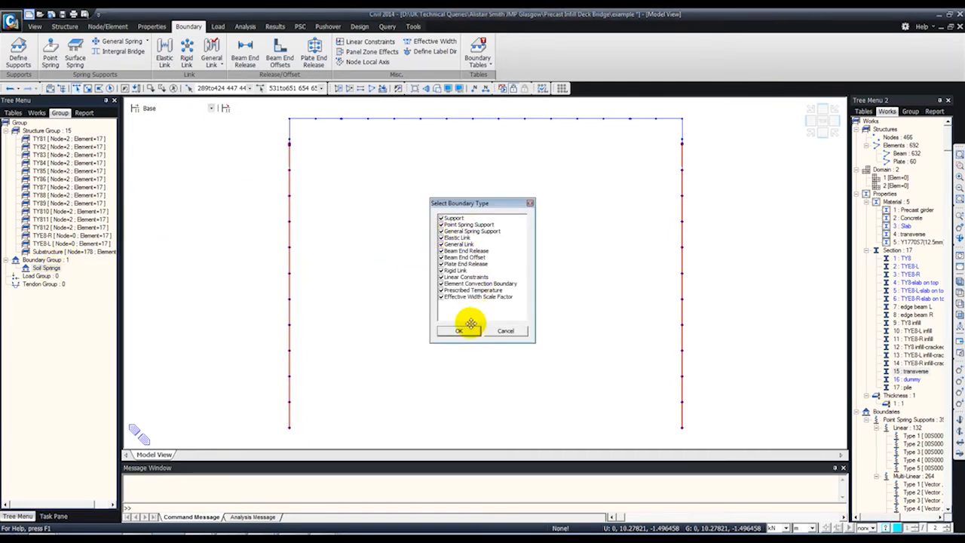
pyautogui.click(467, 329)
pyautogui.click(876, 133)
pyautogui.click(813, 130)
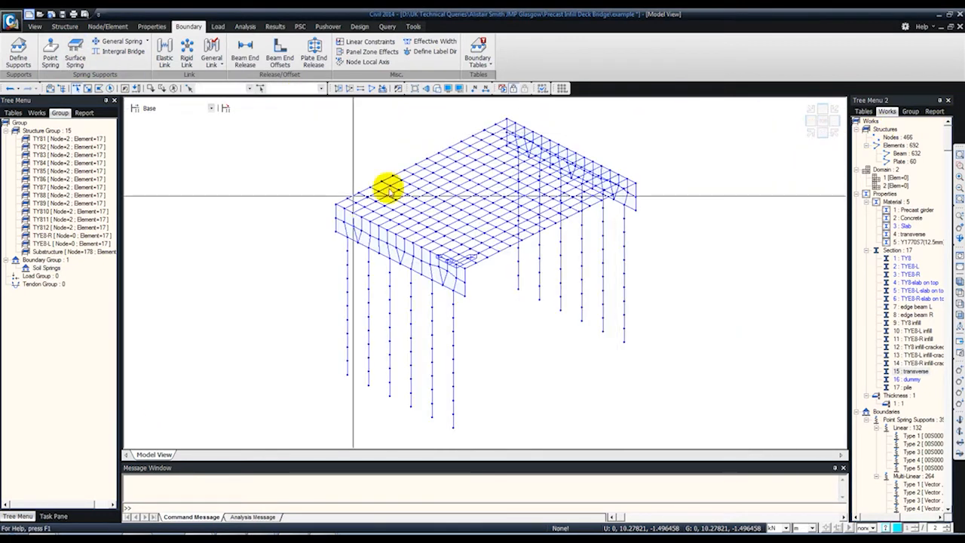
# - Create three load groups named SW, Wet Concrete and Earth Pressure
pyautogui.rightClick(35, 276)
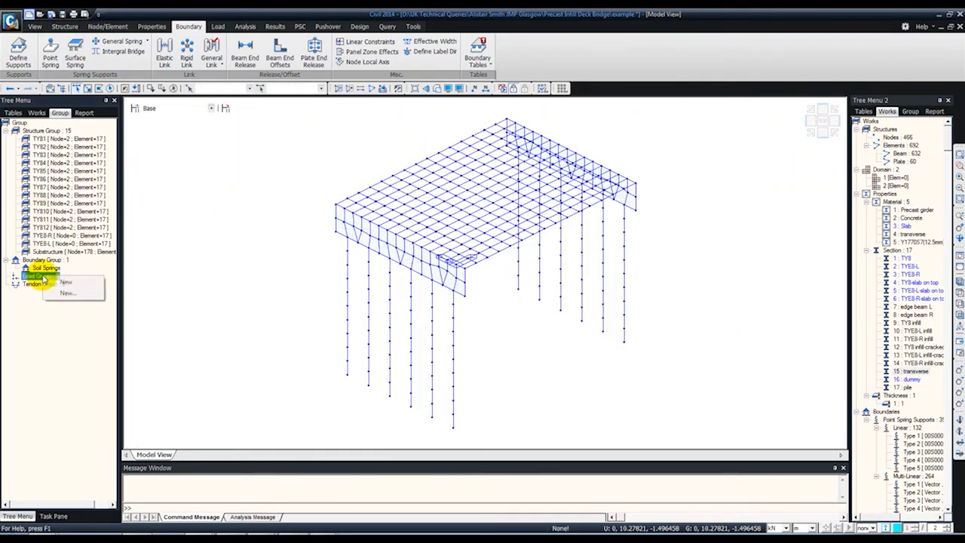
pyautogui.click(68, 282)
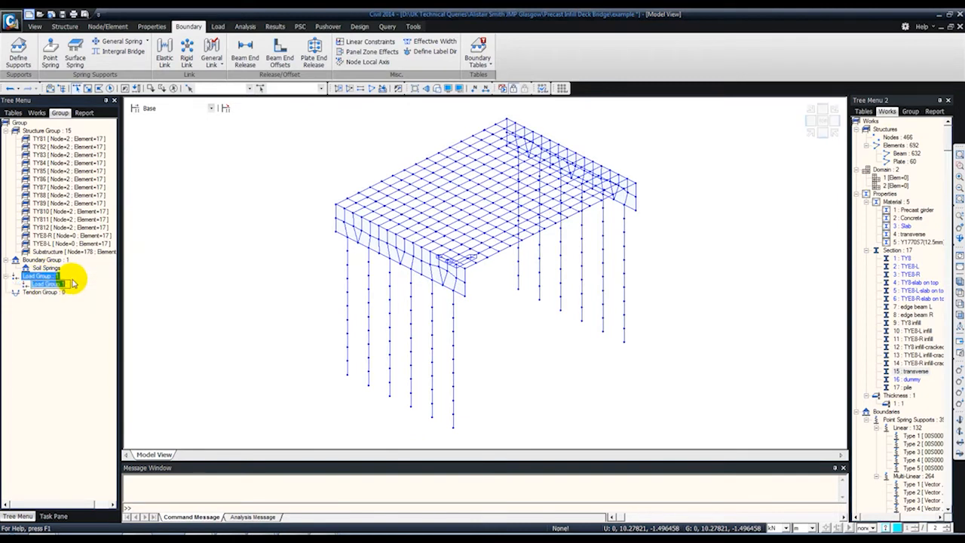
pyautogui.press('Return')
pyautogui.rightClick(61, 278)
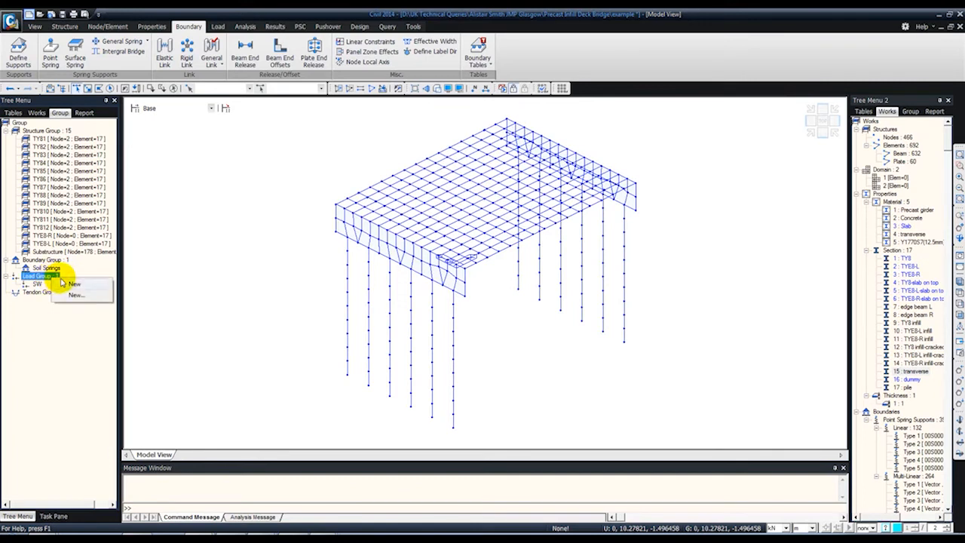
pyautogui.click(69, 284)
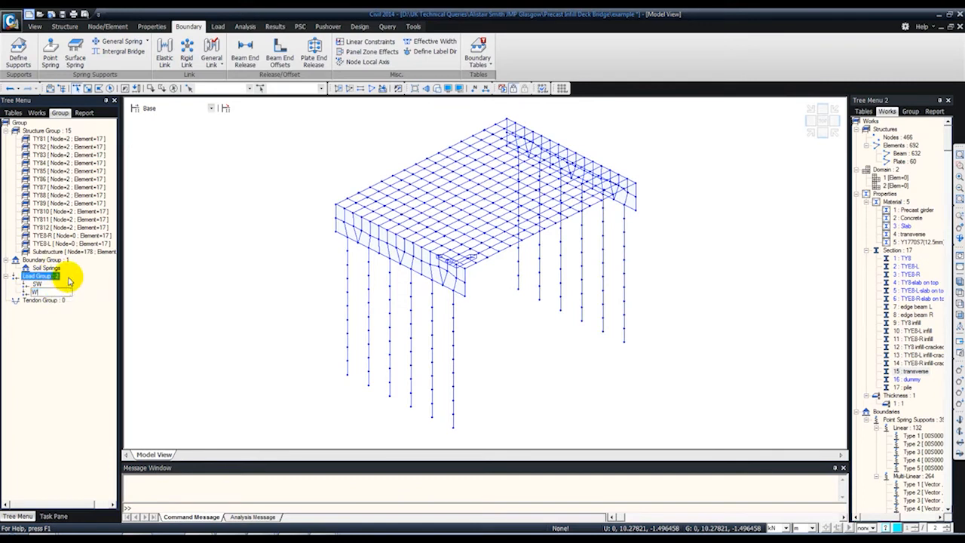
pyautogui.press('Return')
pyautogui.rightClick(39, 277)
pyautogui.click(53, 281)
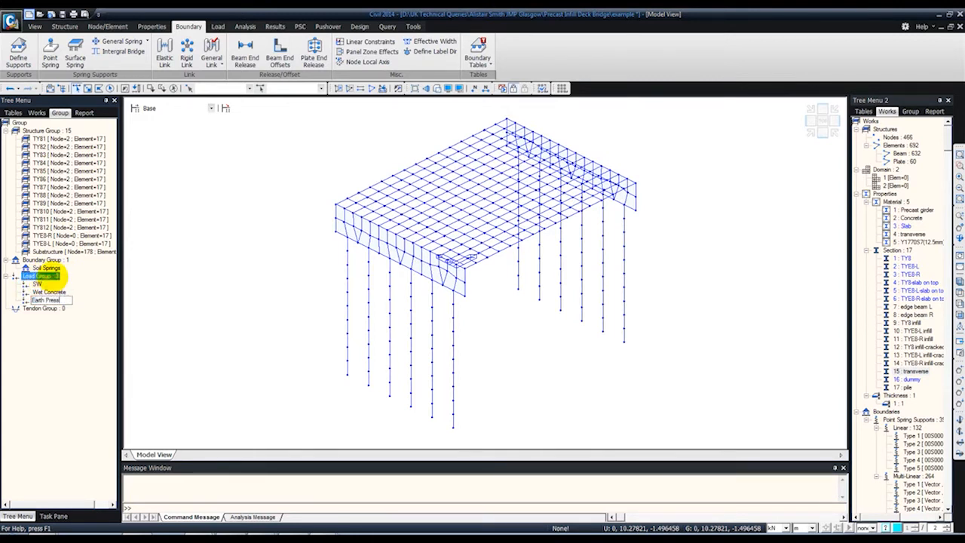
pyautogui.write('Earth Pressure')
pyautogui.press('Return')
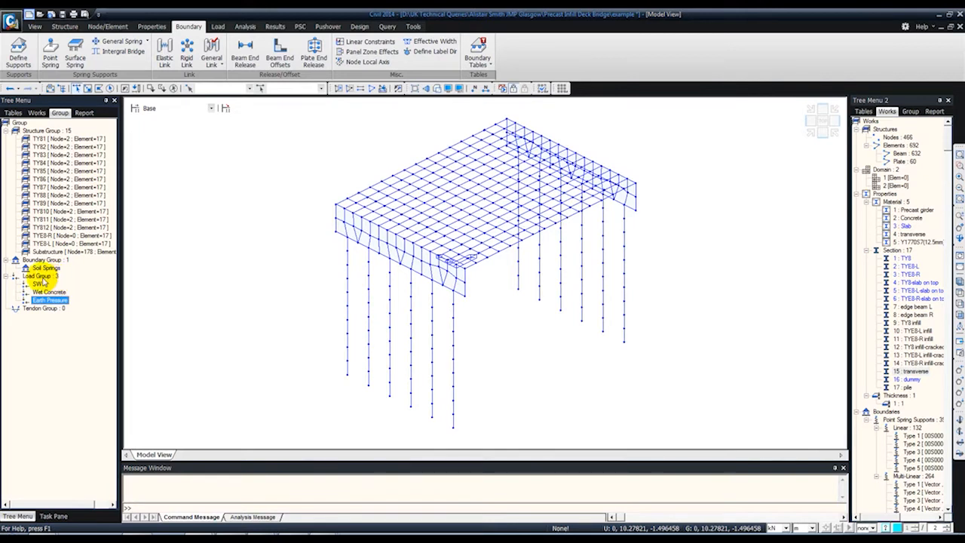
# - Add a load group named Surfacing
pyautogui.click(37, 276)
pyautogui.rightClick(43, 278)
pyautogui.click(66, 284)
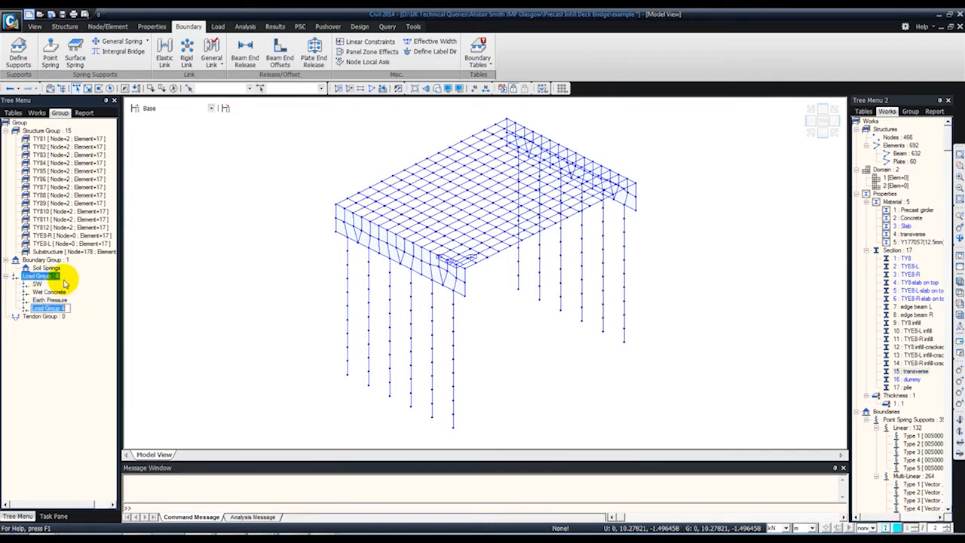
pyautogui.write('Surfacing')
pyautogui.press('Return')
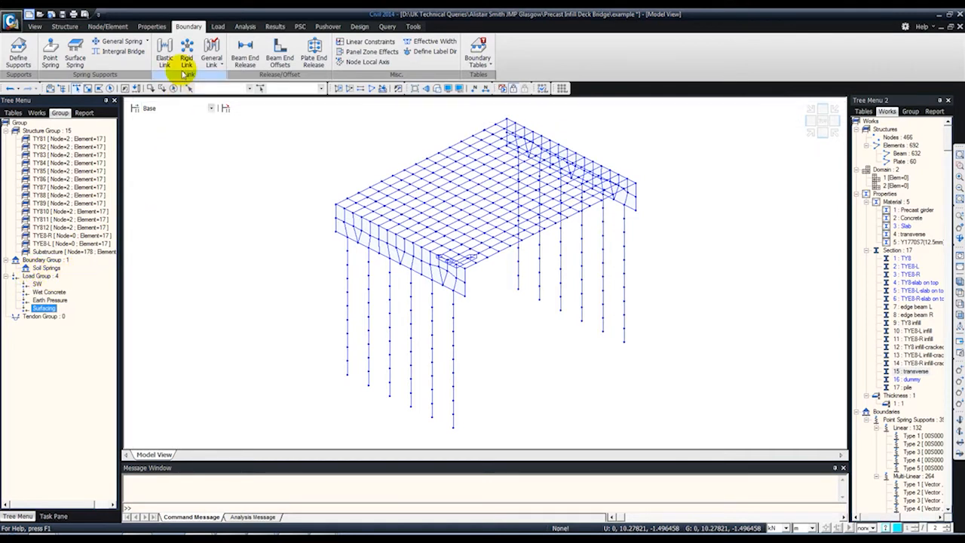
# - Create static load cases named Self Weight and Wet Concrete, both of type Dead Load (D)
pyautogui.click(217, 27)
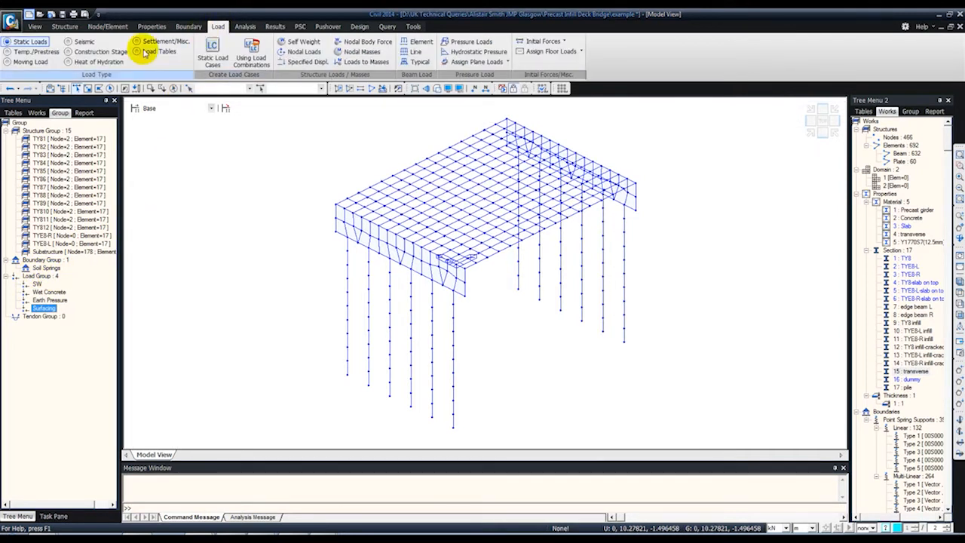
pyautogui.click(210, 47)
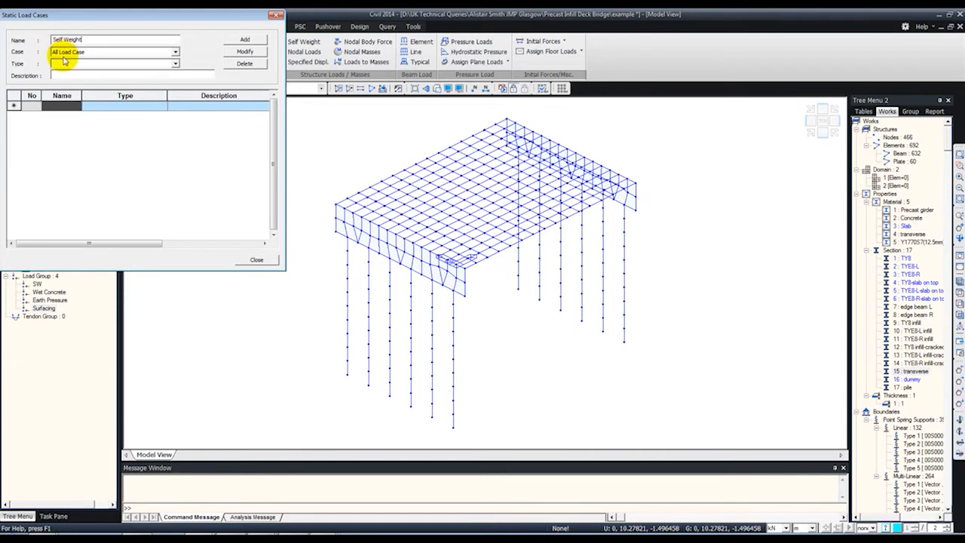
pyautogui.click(68, 63)
pyautogui.click(67, 70)
pyautogui.click(240, 39)
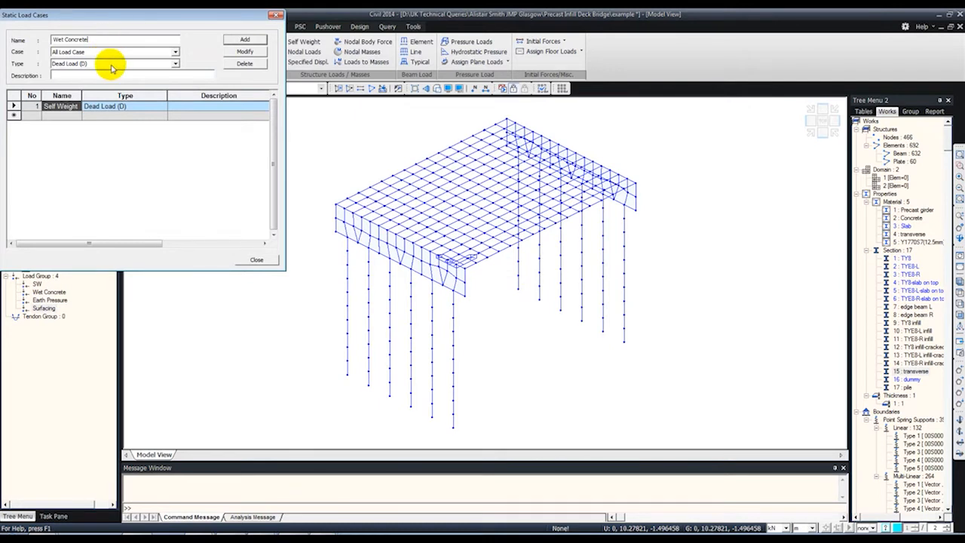
pyautogui.click(241, 39)
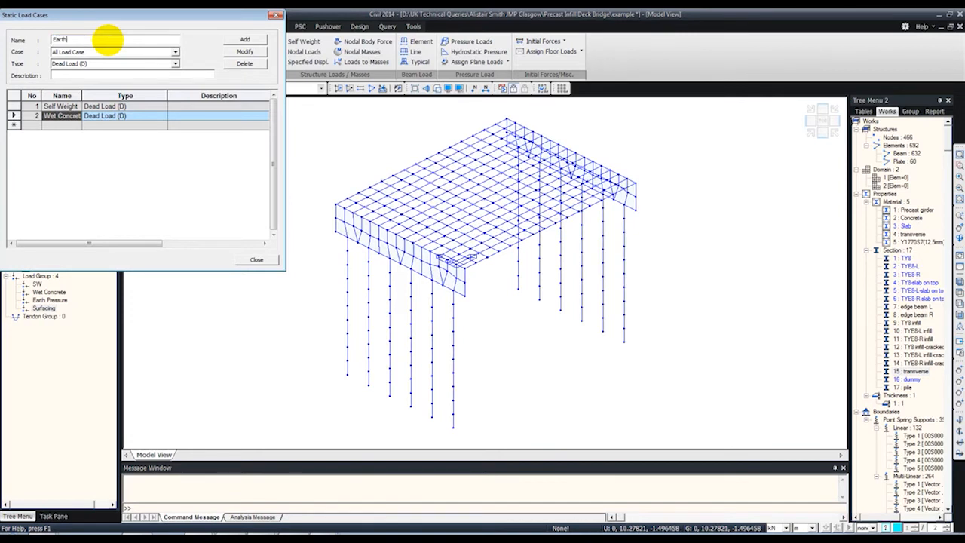
# - Add Earth Pressure and Surfacing as Dead Load (D) static load cases and finish the load case definition
pyautogui.write('Earth Pressure')
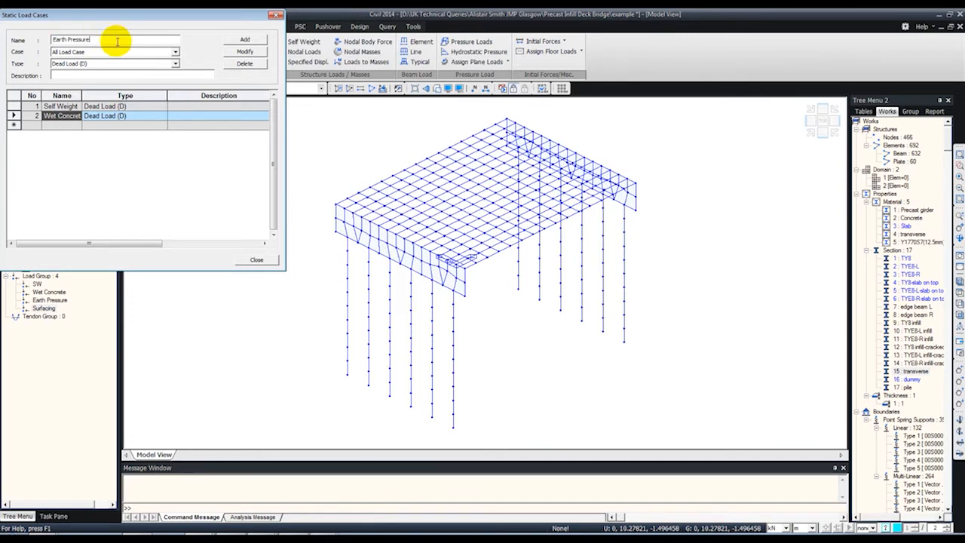
pyautogui.click(242, 39)
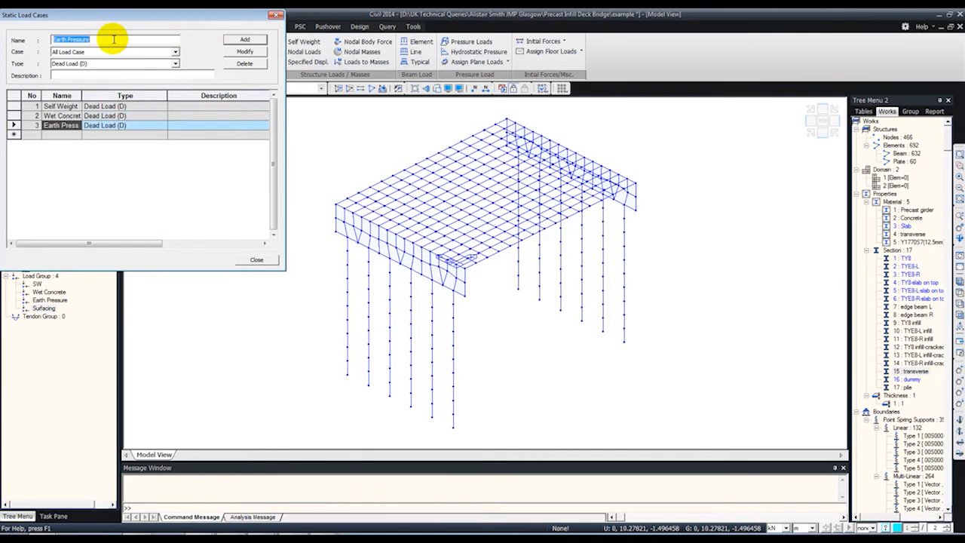
pyautogui.write('Surfacing')
pyautogui.click(243, 40)
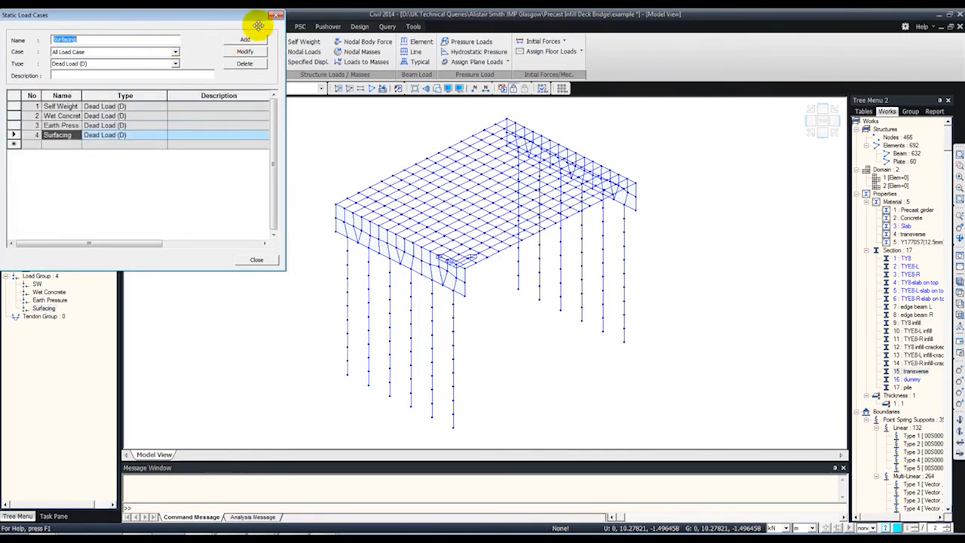
pyautogui.click(278, 14)
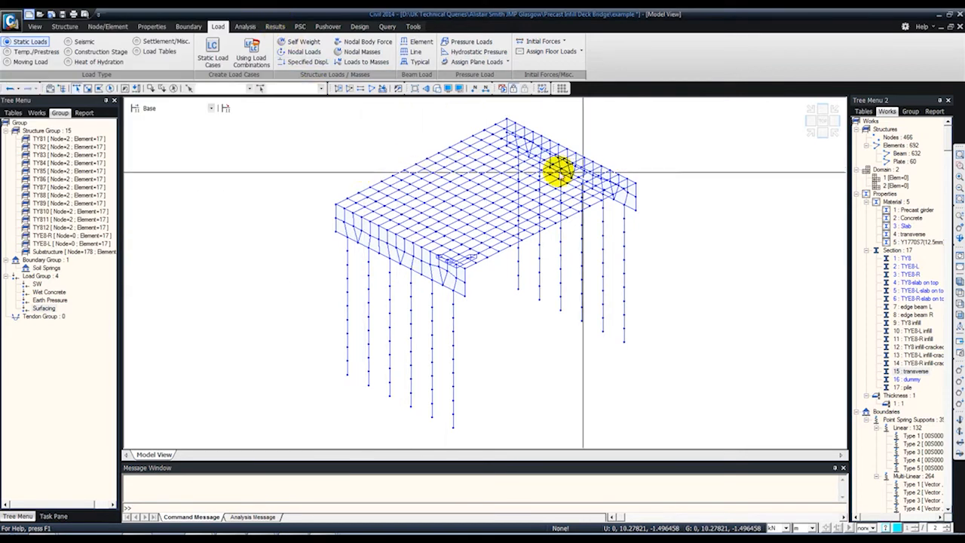
# - Activate only the deck elements at the top of the frame and show them in plan view
pyautogui.click(809, 135)
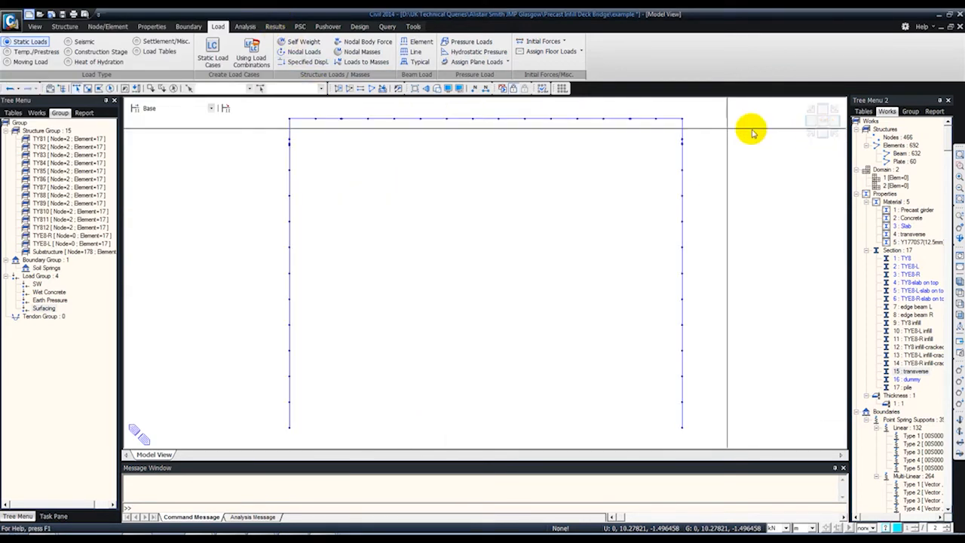
pyautogui.moveTo(277, 111); pyautogui.dragTo(730, 121)
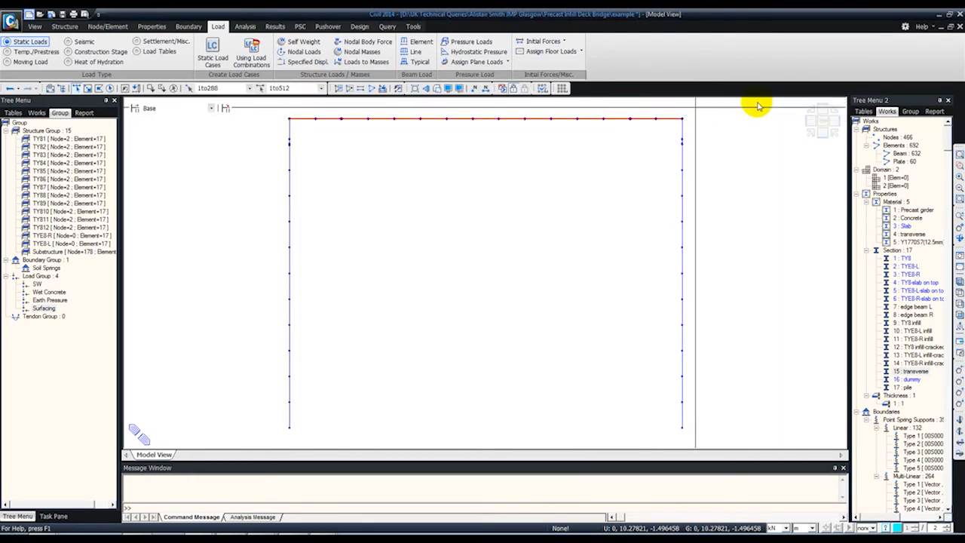
pyautogui.click(339, 89)
pyautogui.click(822, 122)
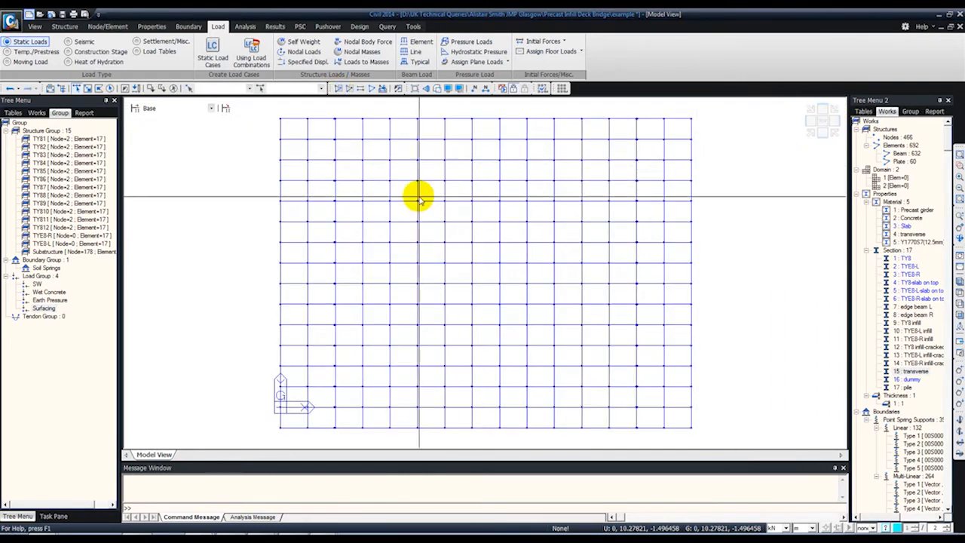
# - Add self weight with a Z factor of -1 in the Self Weight load case, assigned to the SW load group
pyautogui.click(297, 43)
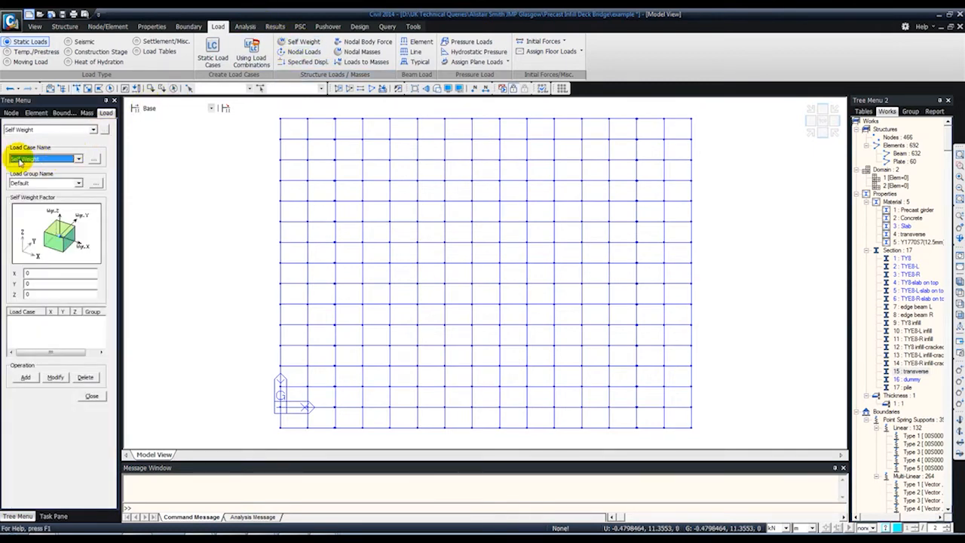
pyautogui.click(58, 182)
pyautogui.click(46, 198)
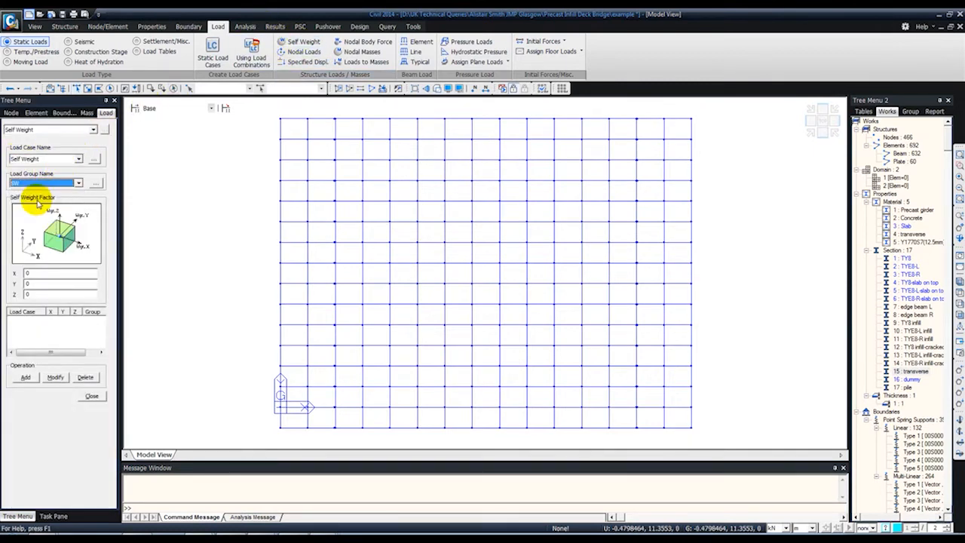
pyautogui.click(28, 293)
pyautogui.write('-1')
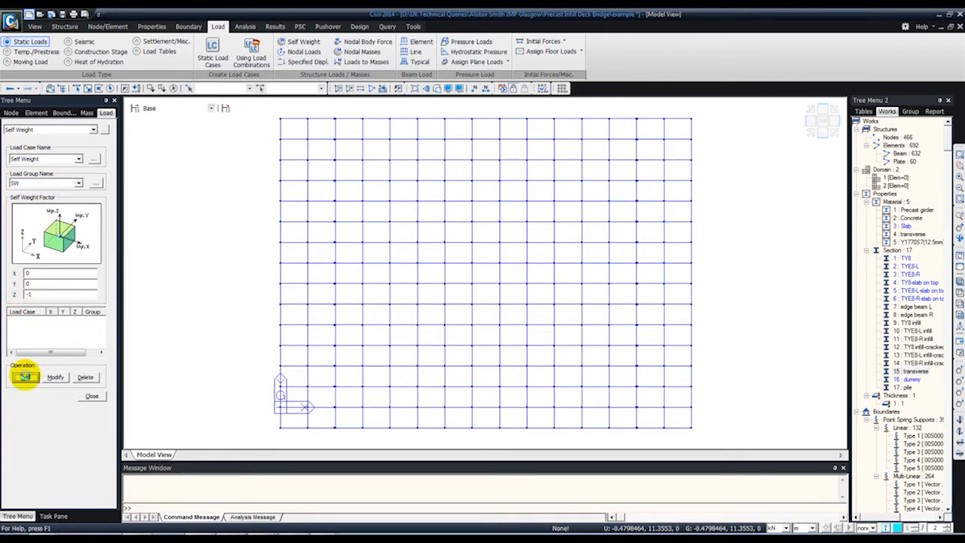
pyautogui.click(27, 376)
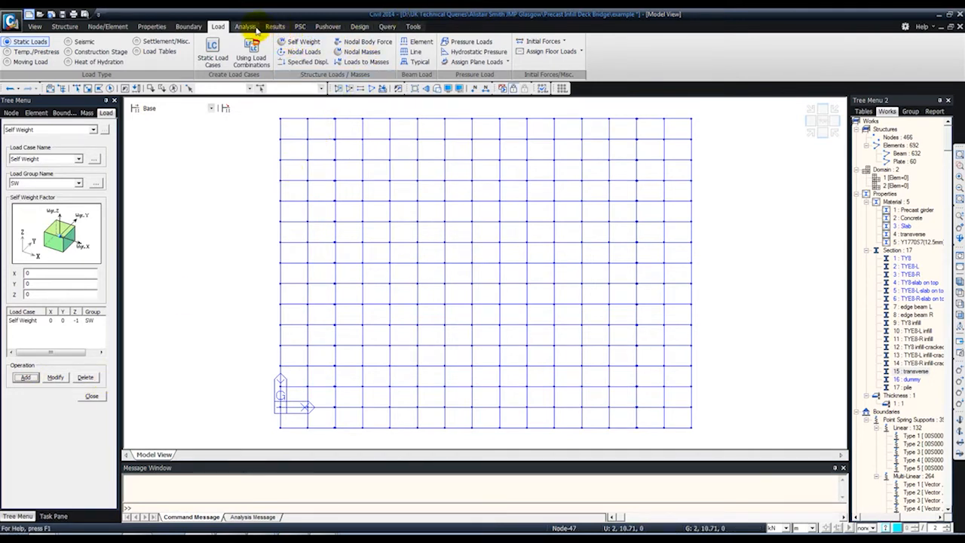
# - Set up element beam loads for the Wet Concrete load case and Wet Concrete load group, and list the structure groups
pyautogui.click(418, 43)
pyautogui.click(46, 154)
pyautogui.click(27, 168)
pyautogui.click(45, 175)
pyautogui.click(40, 185)
pyautogui.click(46, 175)
pyautogui.click(31, 189)
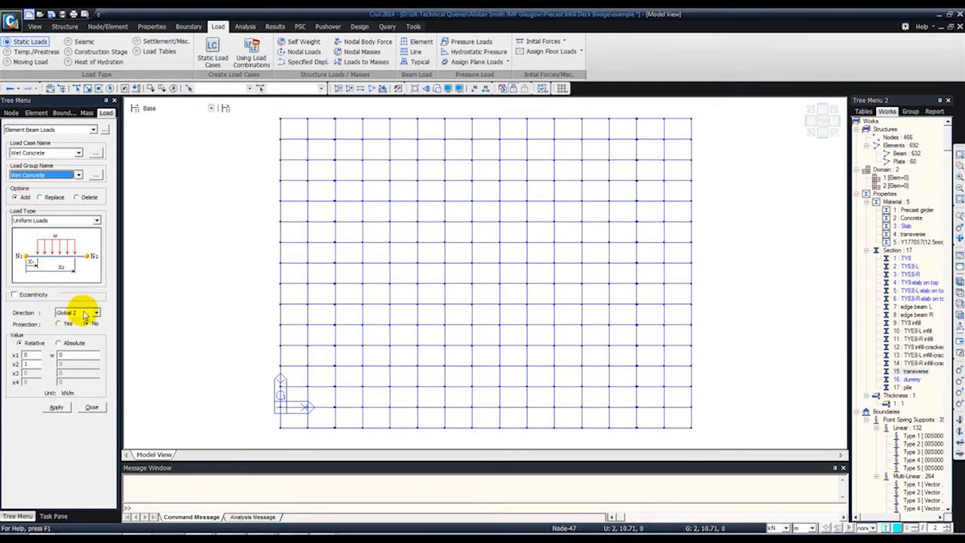
pyautogui.click(78, 89)
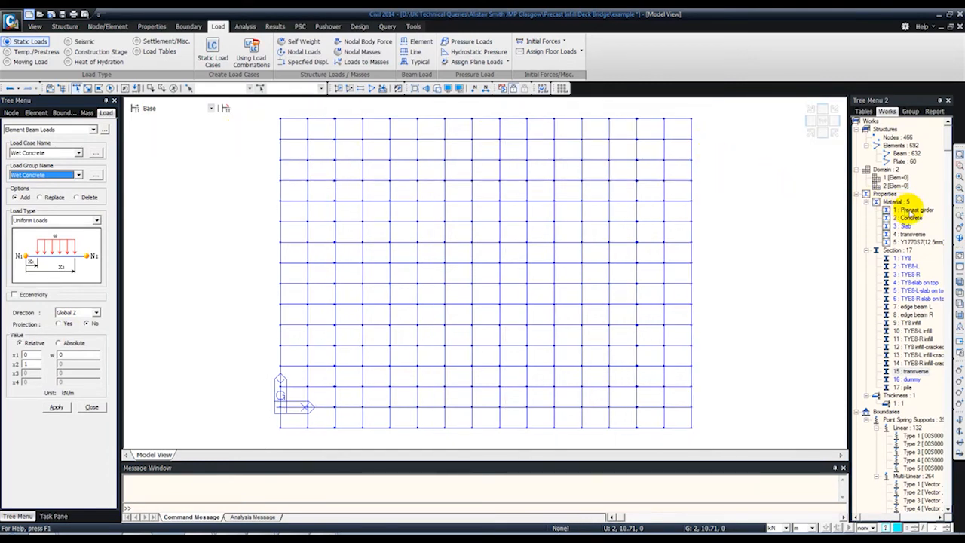
pyautogui.click(910, 111)
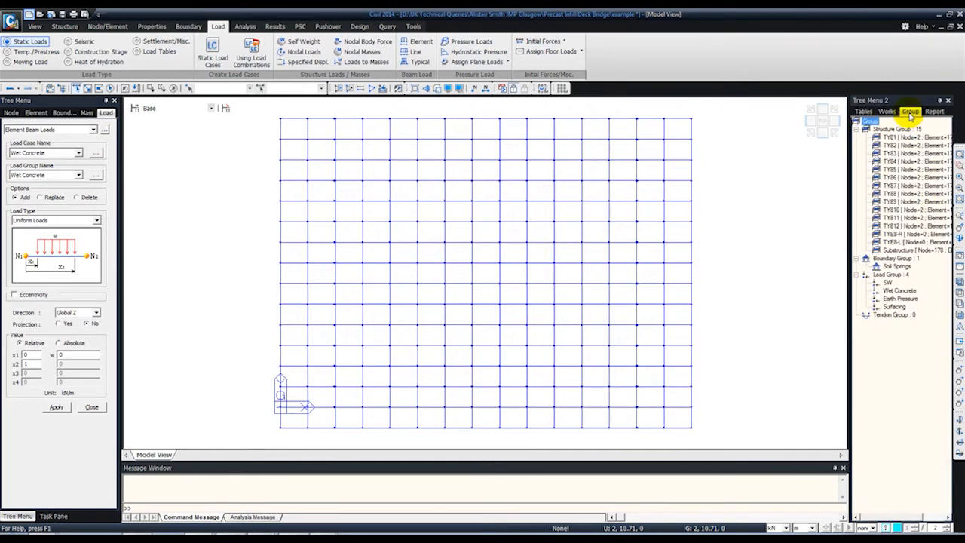
pyautogui.click(900, 139)
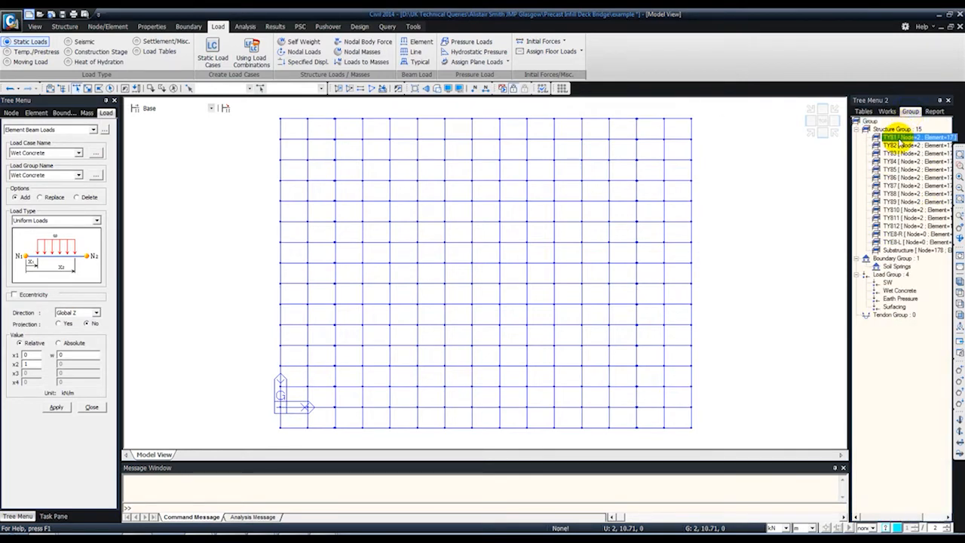
pyautogui.hotkey('shift', 'Down')
pyautogui.hotkey('shift', 'Down')
pyautogui.hotkey('shift', 'Down')
pyautogui.hotkey('shift', 'Down')
pyautogui.hotkey('shift', 'Down')
pyautogui.hotkey('shift', 'Down')
pyautogui.hotkey('shift', 'Down')
pyautogui.hotkey('shift', 'Down')
pyautogui.hotkey('shift', 'Down')
pyautogui.hotkey('shift', 'Down')
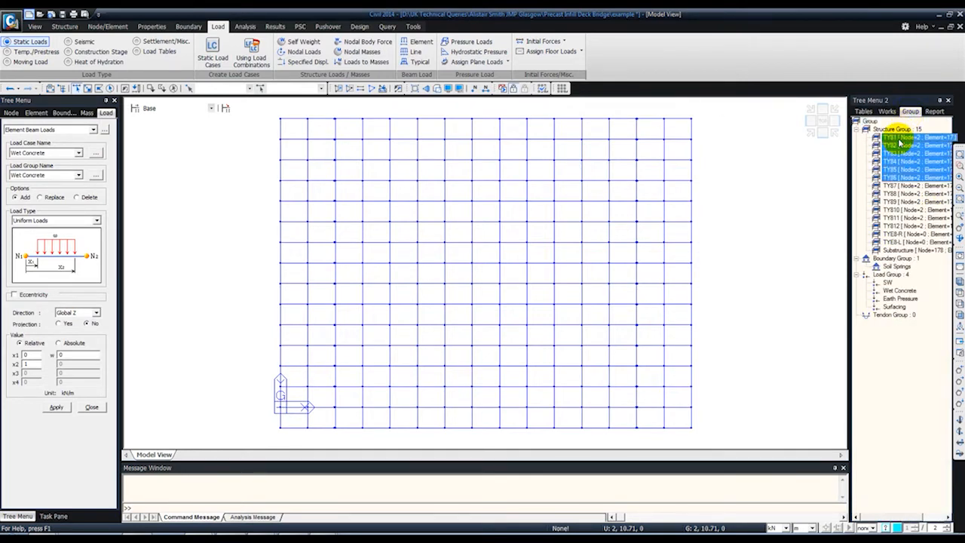
pyautogui.hotkey('shift', 'Down')
pyautogui.hotkey('shift', 'Down')
pyautogui.hotkey('shift', 'Down')
pyautogui.rightClick(895, 148)
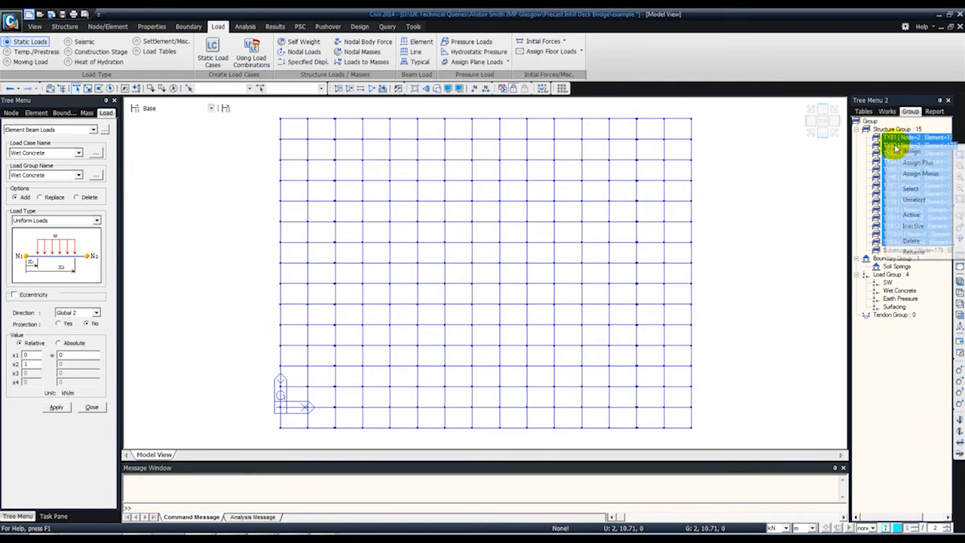
pyautogui.click(910, 188)
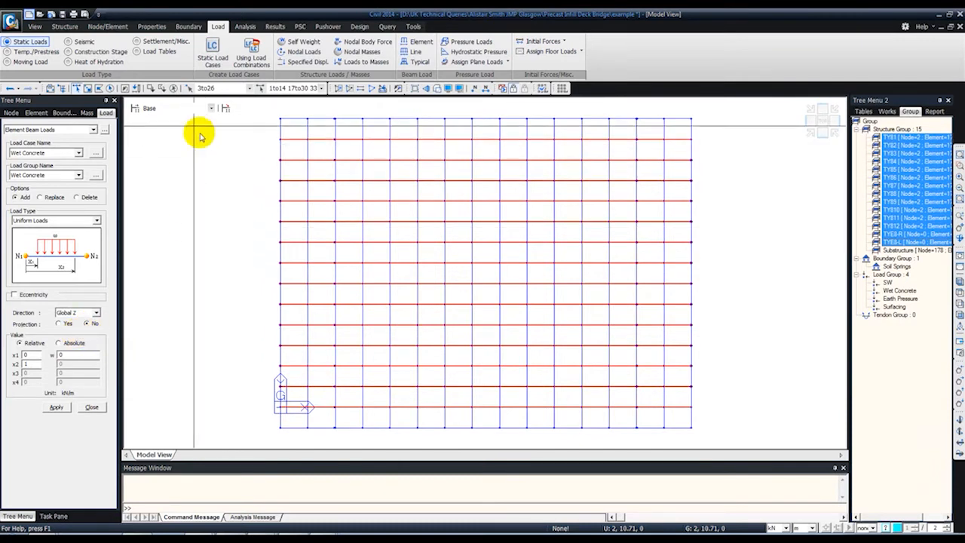
pyautogui.click(172, 89)
# - Apply a uniform beam load of -10 kN/m in Global Z to the elements of structure groups TY81 through TY812
pyautogui.click(899, 138)
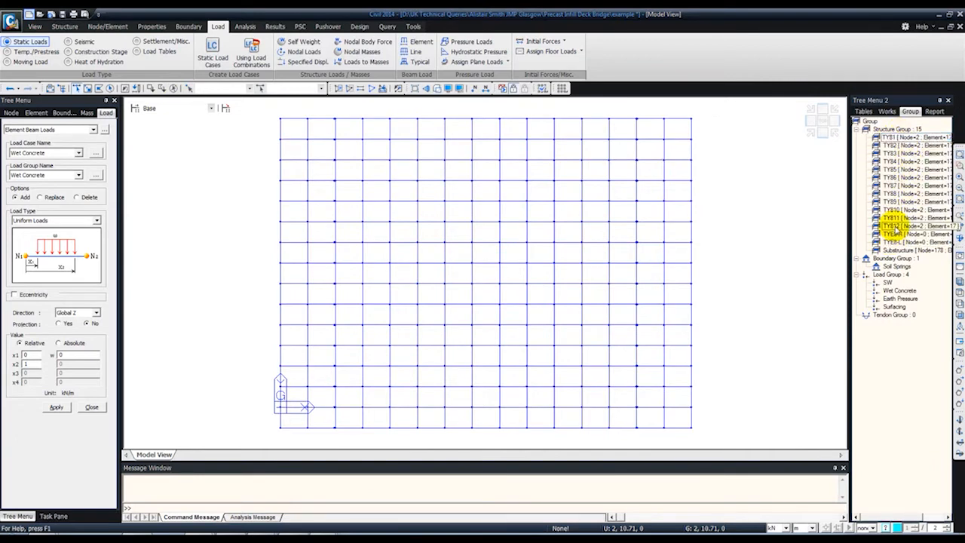
pyautogui.keyDown('shift'); pyautogui.click(894, 226); pyautogui.keyUp('shift')
pyautogui.rightClick(894, 226)
pyautogui.click(861, 295)
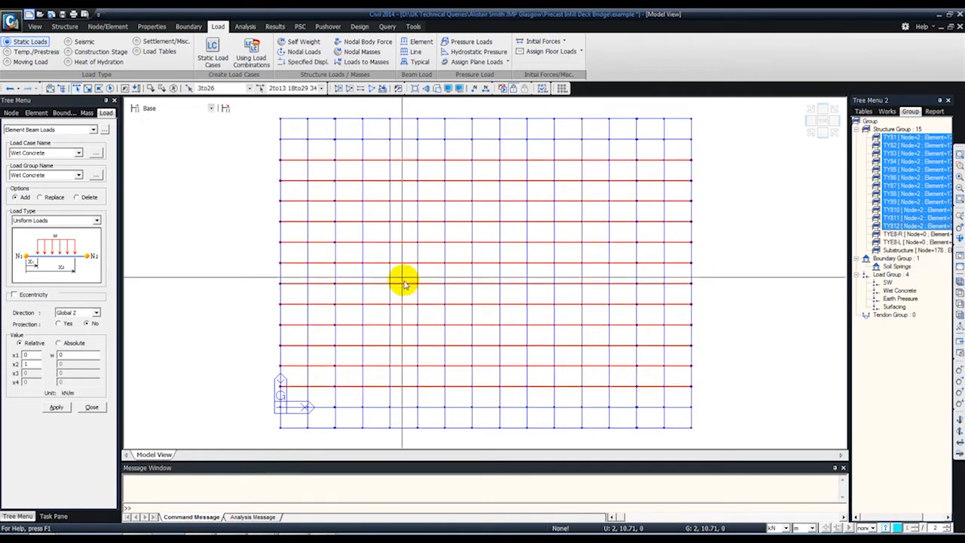
pyautogui.click(64, 354)
pyautogui.moveTo(64, 354); pyautogui.dragTo(57, 353)
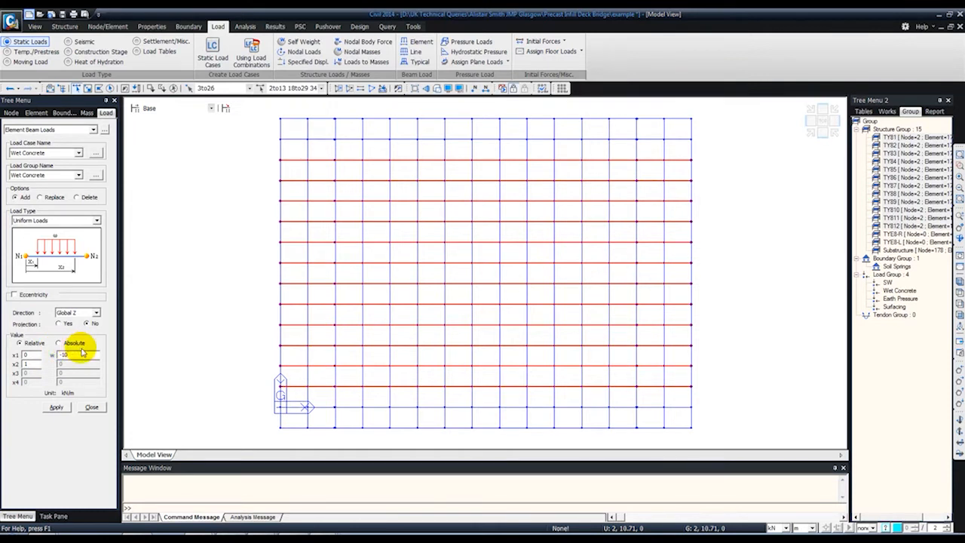
pyautogui.click(58, 407)
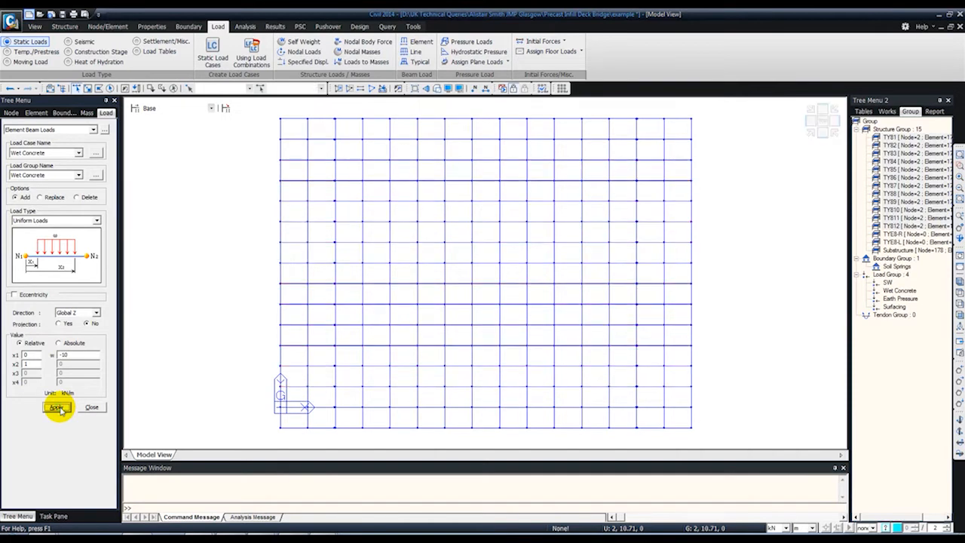
# - Apply a uniform beam load of -7 kN/m in Global Z to the TYE8-R and TYE8-L edge beams, and finish the beam loads
pyautogui.click(891, 234)
pyautogui.keyDown('ctrl'); pyautogui.click(893, 241); pyautogui.keyUp('ctrl')
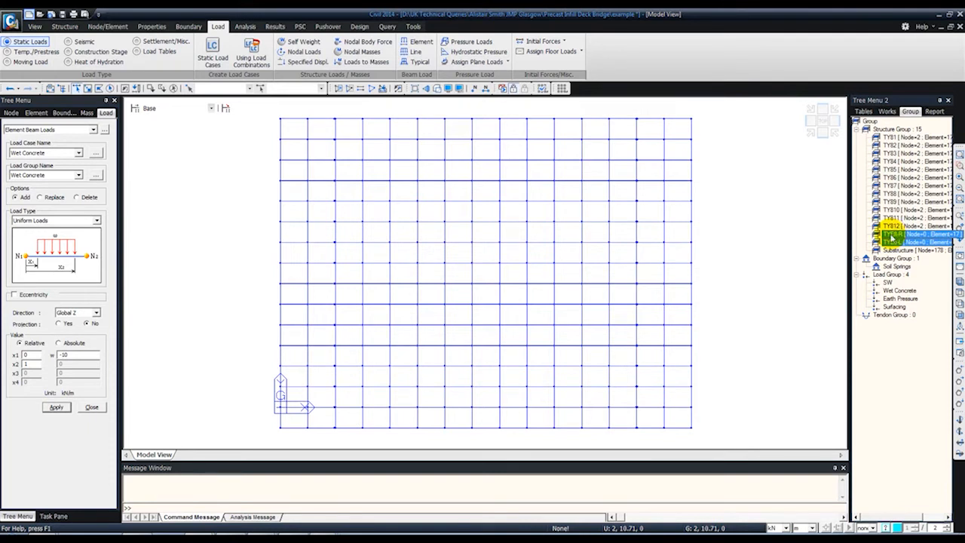
pyautogui.rightClick(909, 234)
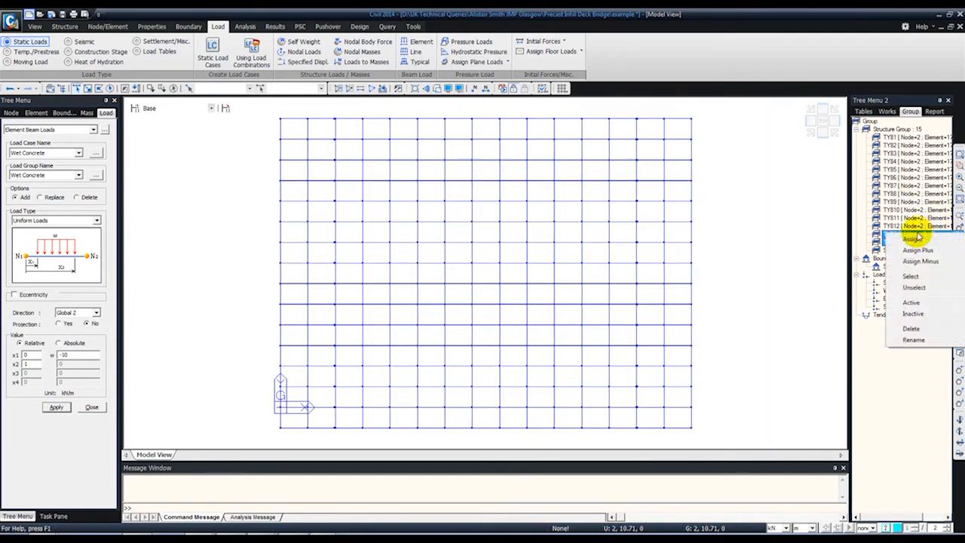
pyautogui.click(909, 275)
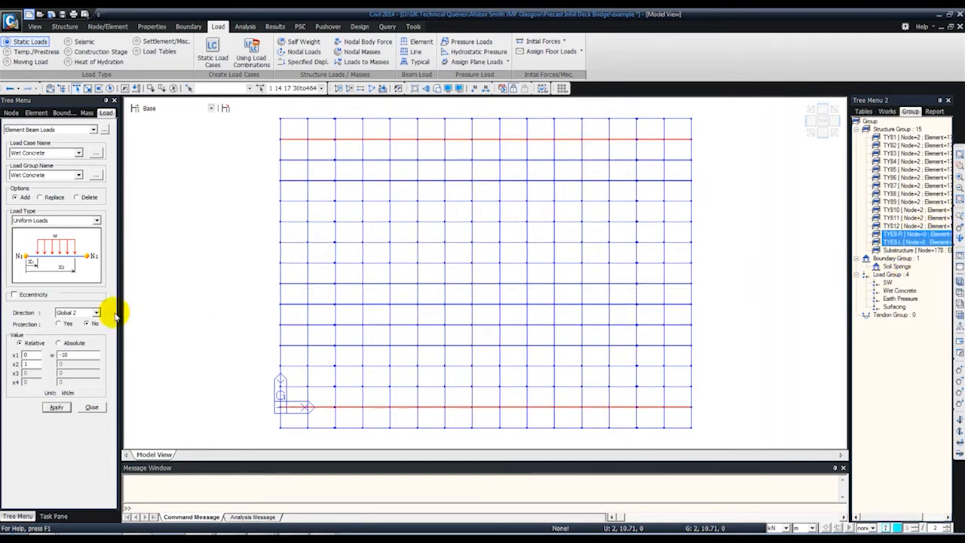
pyautogui.moveTo(80, 357); pyautogui.dragTo(58, 356)
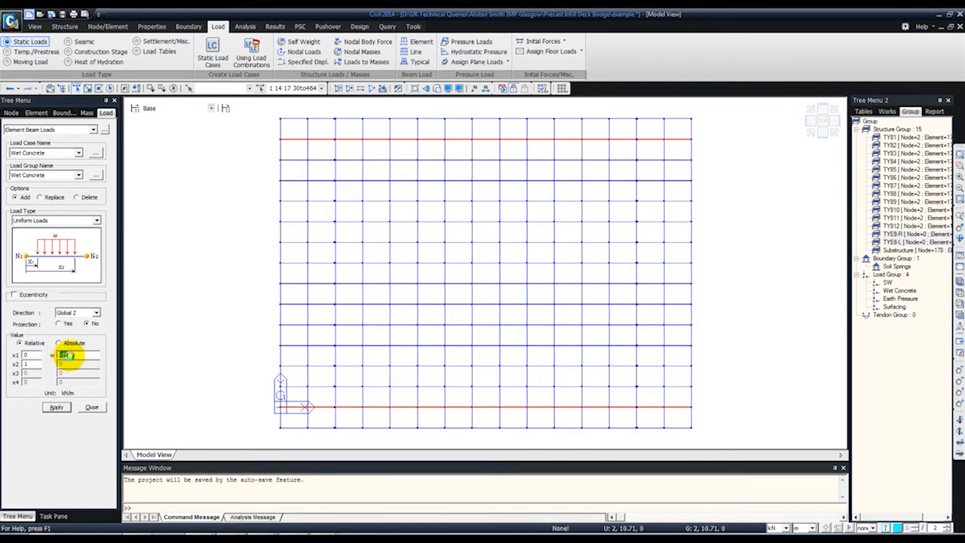
pyautogui.write('-10')
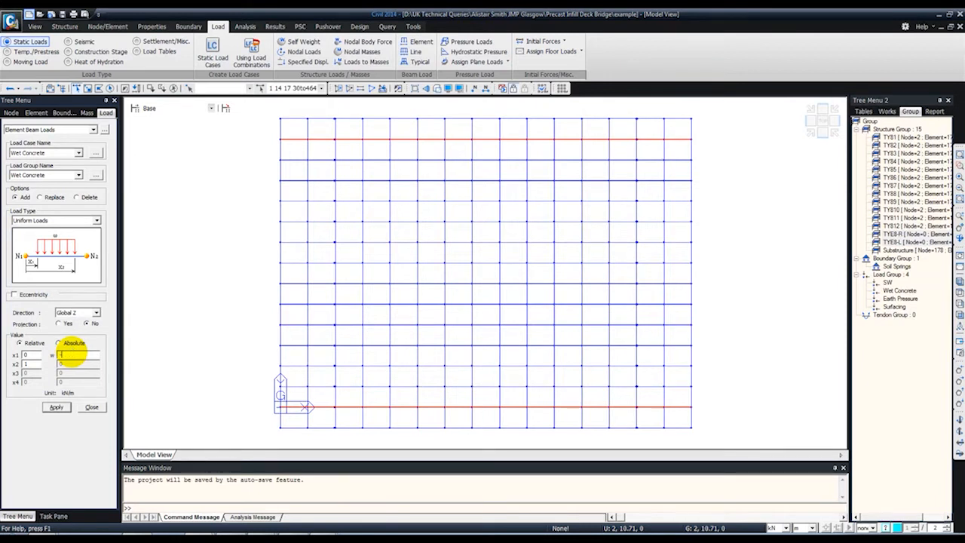
pyautogui.click(54, 407)
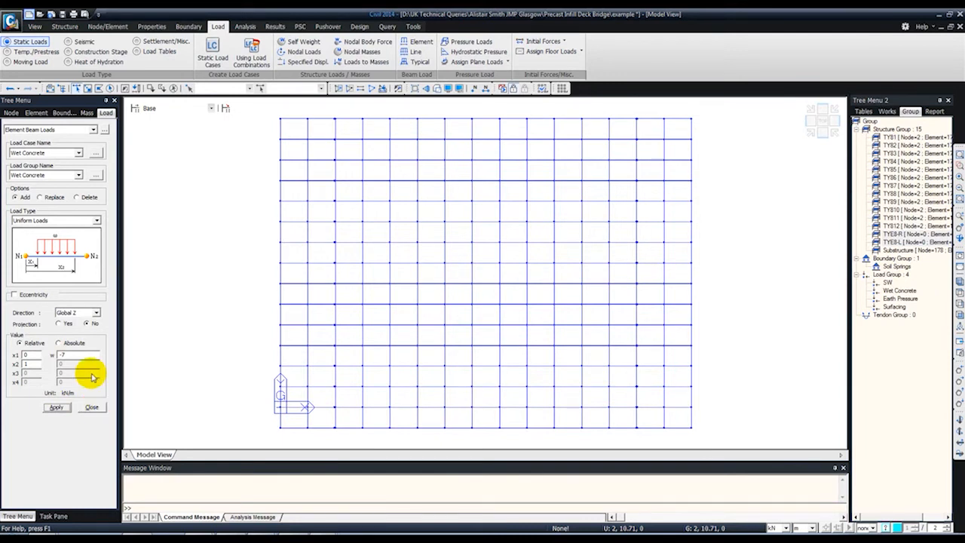
pyautogui.click(91, 408)
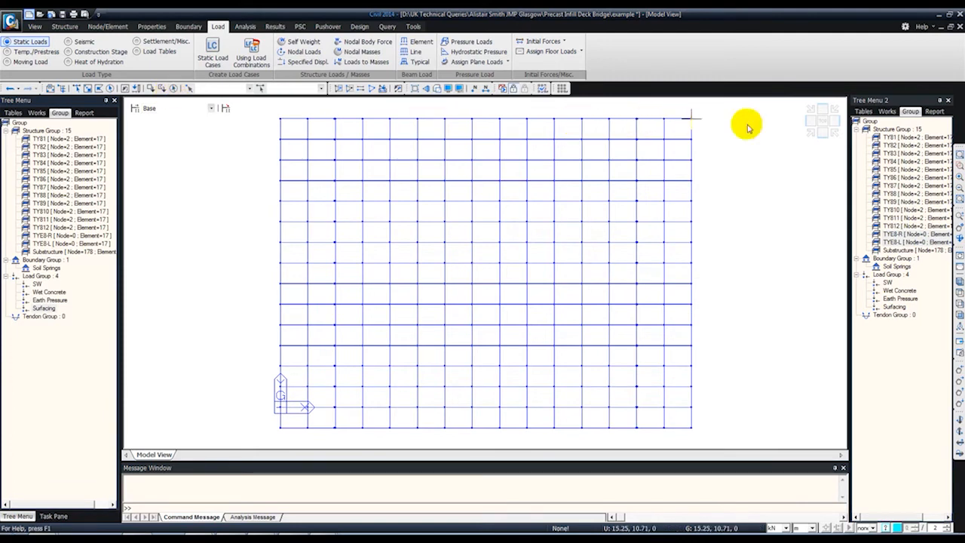
# - Set up element beam loads for the Surfacing load case and the Surfacing load group
pyautogui.click(811, 133)
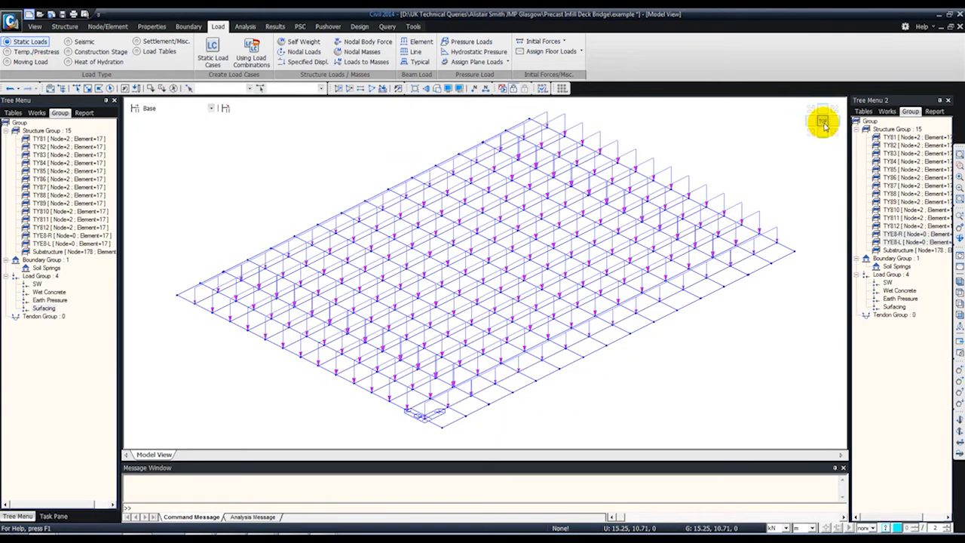
pyautogui.click(820, 122)
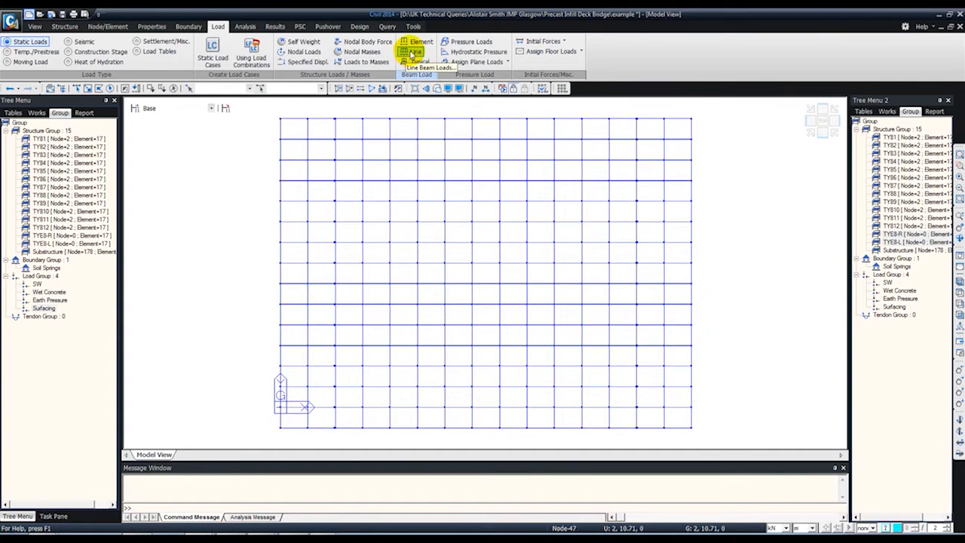
pyautogui.click(414, 42)
pyautogui.click(62, 153)
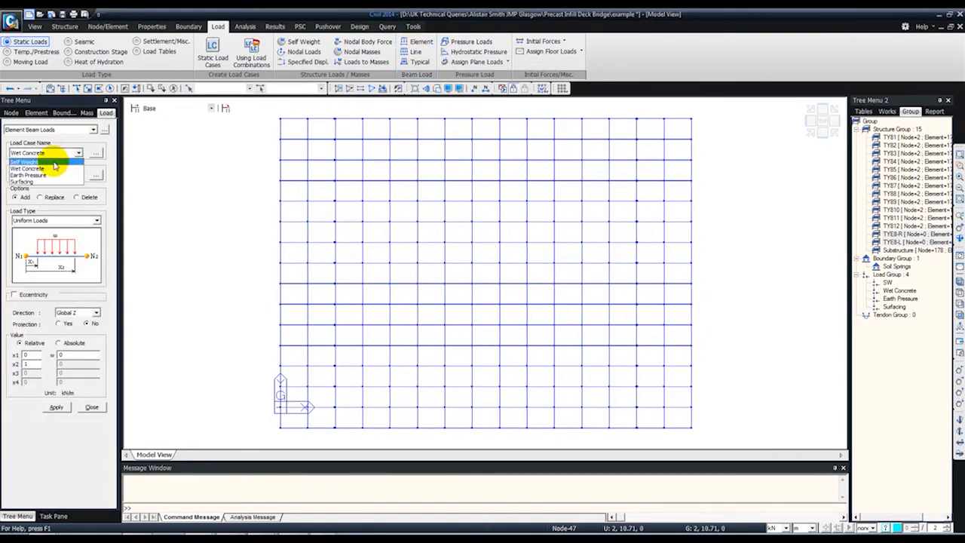
pyautogui.click(33, 182)
pyautogui.click(41, 175)
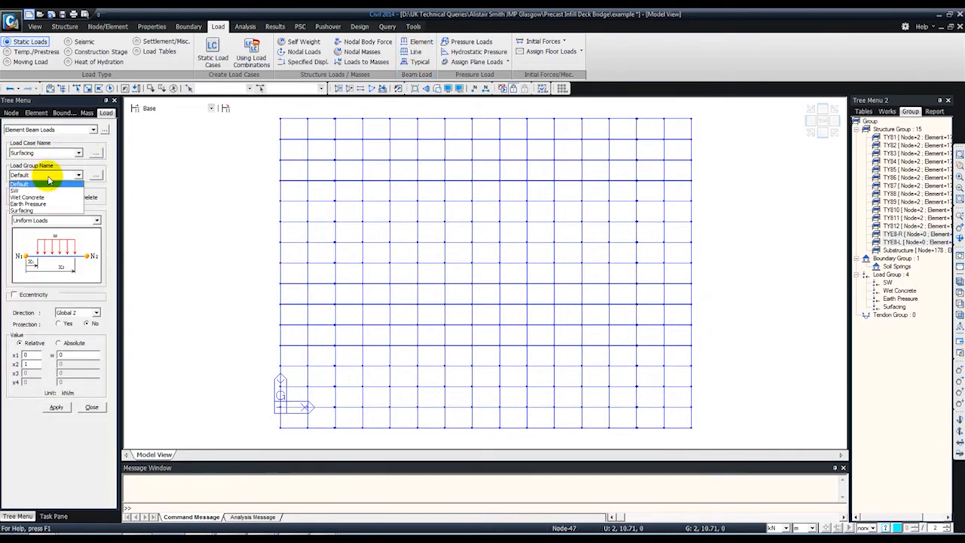
pyautogui.click(30, 210)
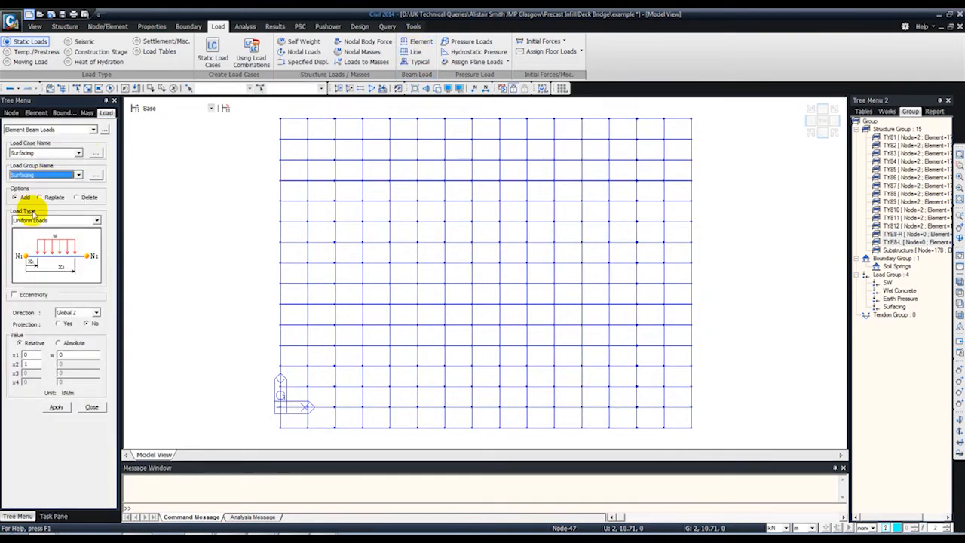
# - Apply a uniform beam load of -10 kN/m in Global Z to structure groups TY81 through TY812, and finish the beam loads
pyautogui.click(909, 137)
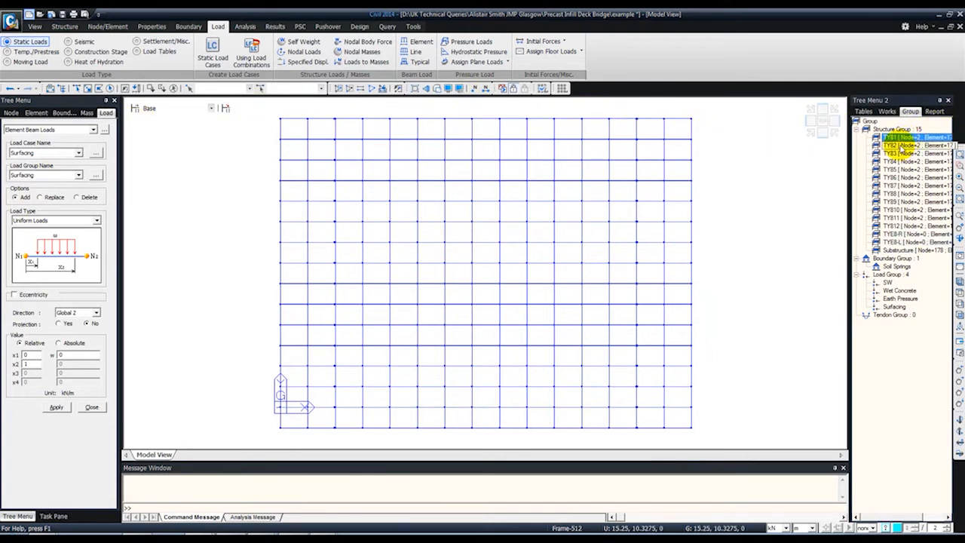
pyautogui.hotkey('shift', 'Down')
pyautogui.hotkey('shift', 'Down')
pyautogui.hotkey('shift', 'Down')
pyautogui.hotkey('shift', 'Down')
pyautogui.hotkey('shift', 'Down')
pyautogui.hotkey('shift', 'Down')
pyautogui.hotkey('shift', 'Down')
pyautogui.hotkey('shift', 'Down')
pyautogui.hotkey('shift', 'Down')
pyautogui.hotkey('shift', 'Down')
pyautogui.hotkey('shift', 'Down')
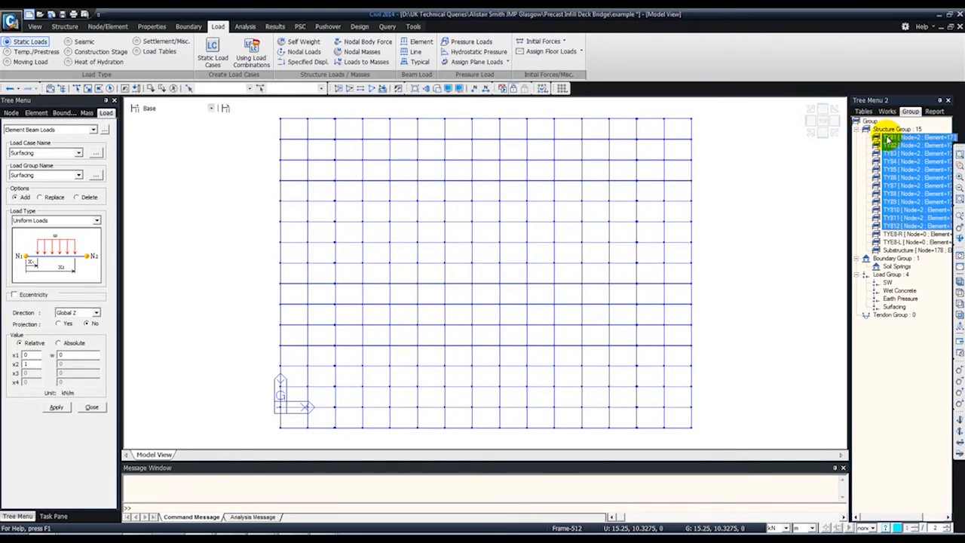
pyautogui.rightClick(886, 145)
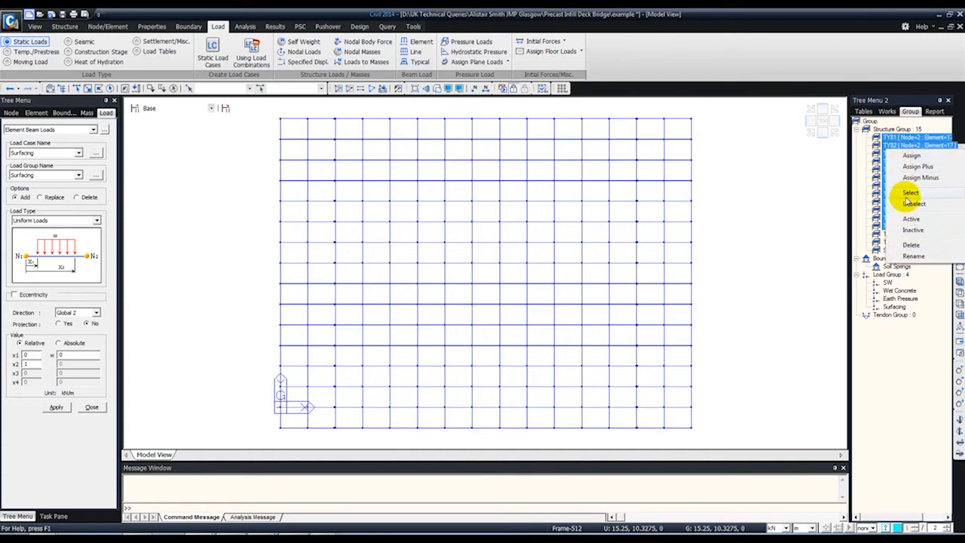
pyautogui.click(910, 193)
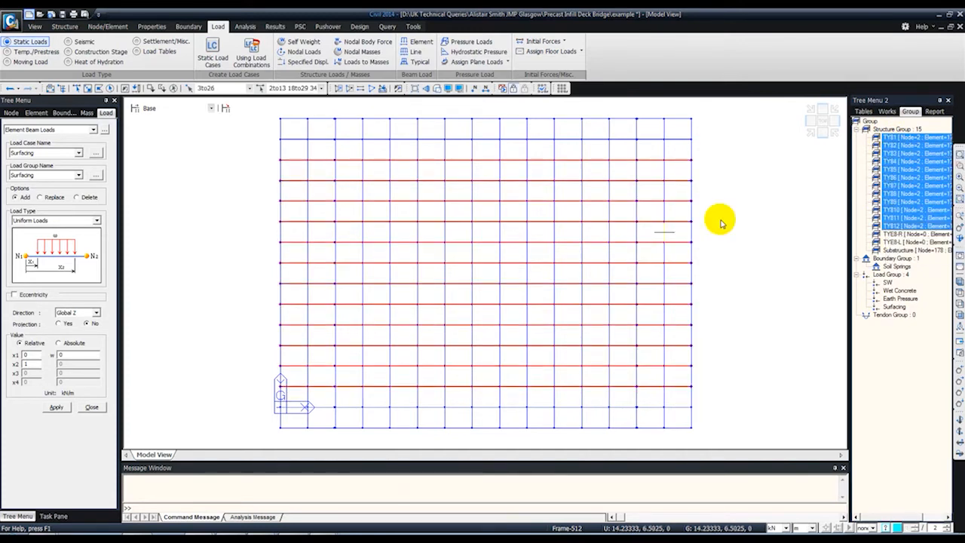
pyautogui.click(79, 354)
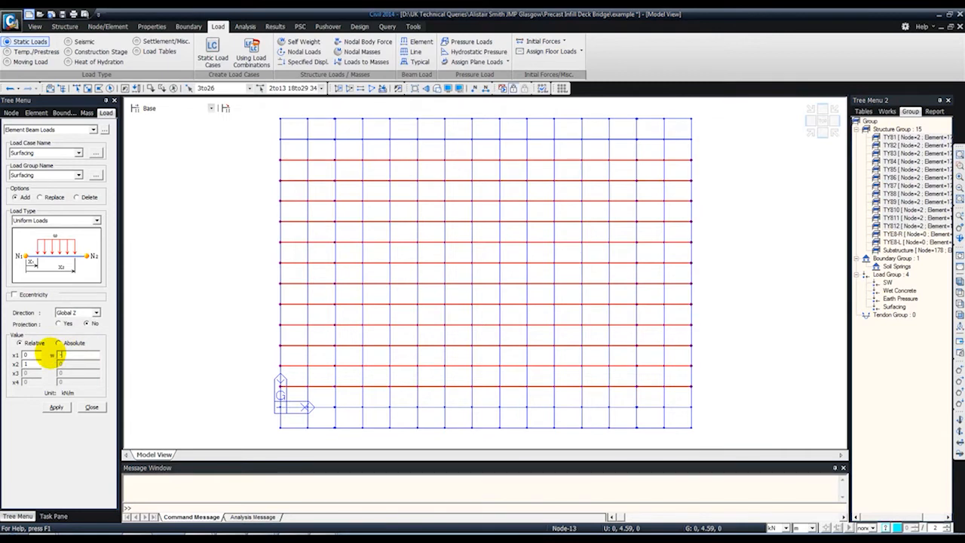
pyautogui.click(65, 408)
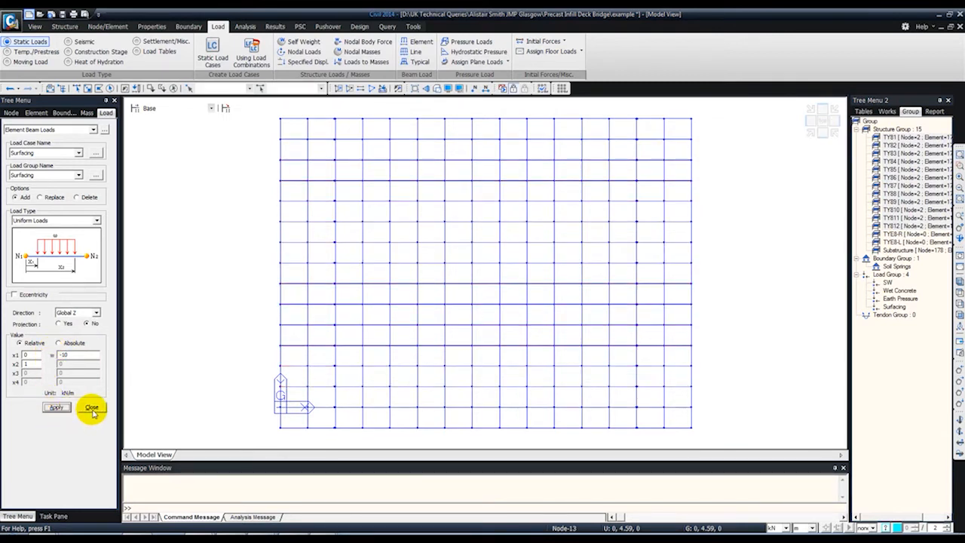
pyautogui.click(91, 408)
pyautogui.click(808, 122)
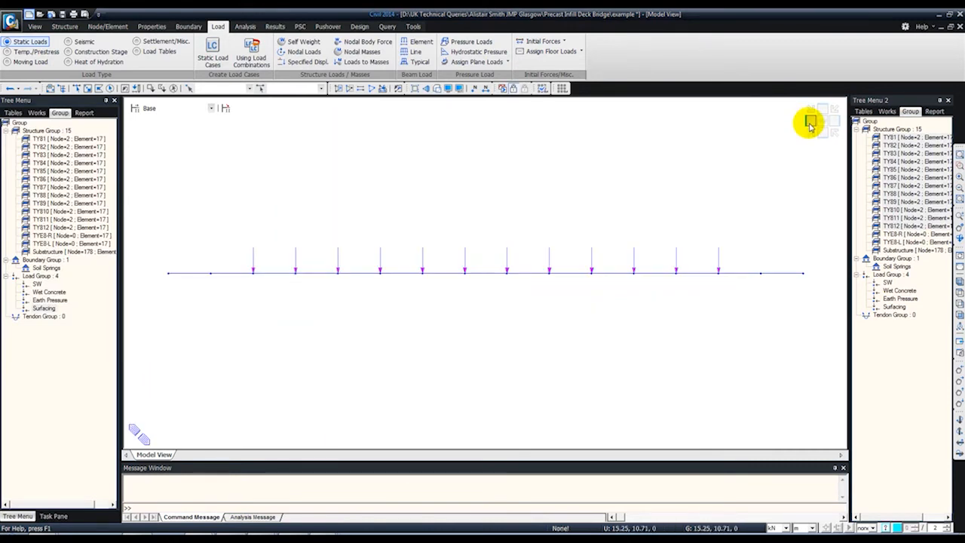
pyautogui.click(810, 132)
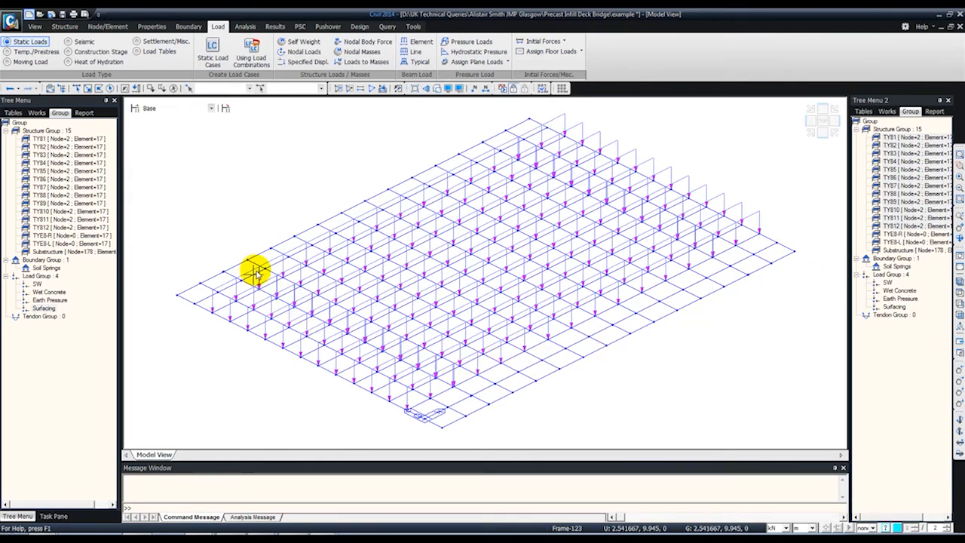
pyautogui.moveTo(256, 273)
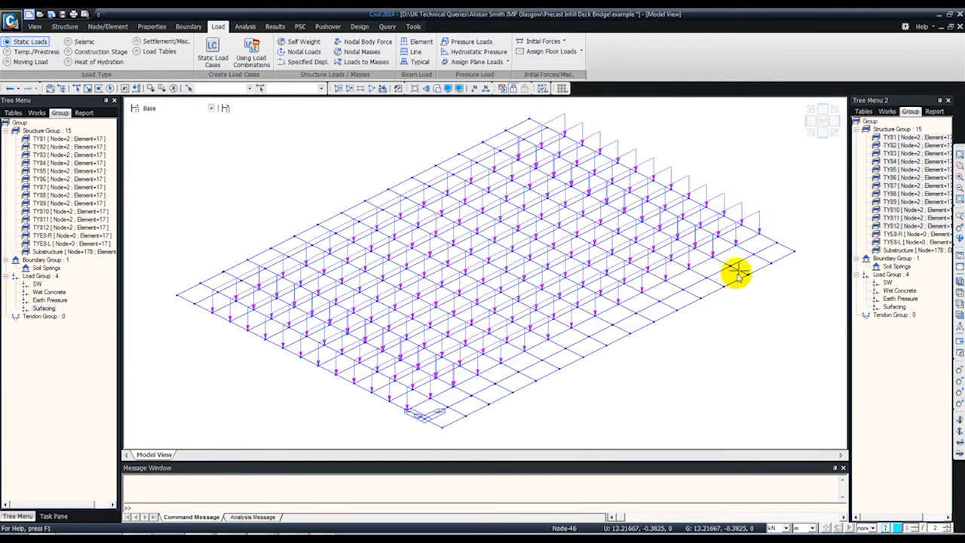
# - Reactivate the whole model, isolate the plate elements of the abutments and select them all
pyautogui.click(36, 112)
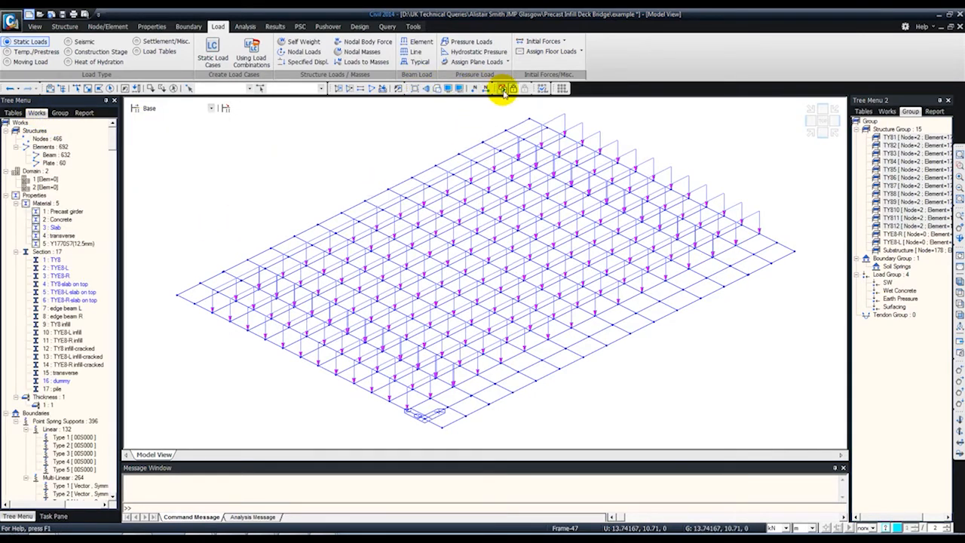
pyautogui.click(372, 89)
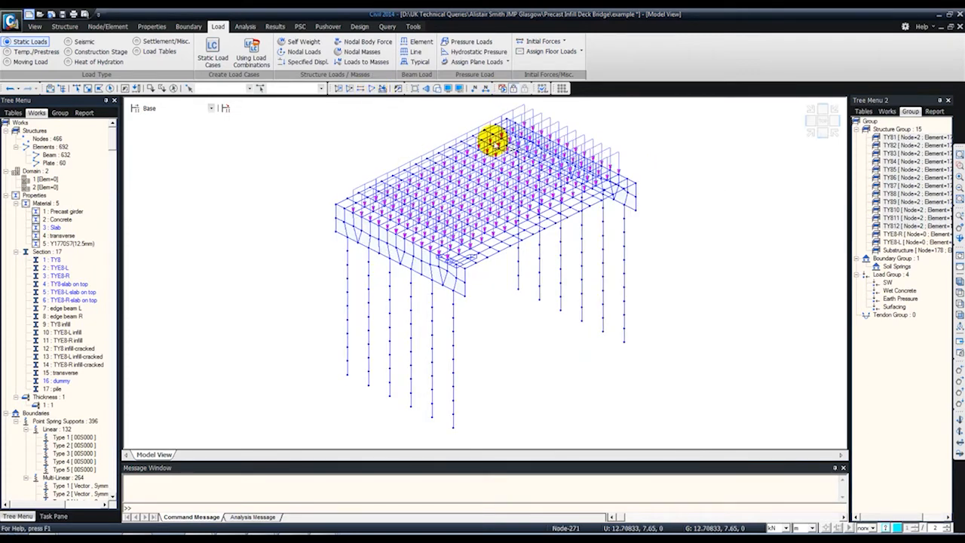
pyautogui.click(887, 111)
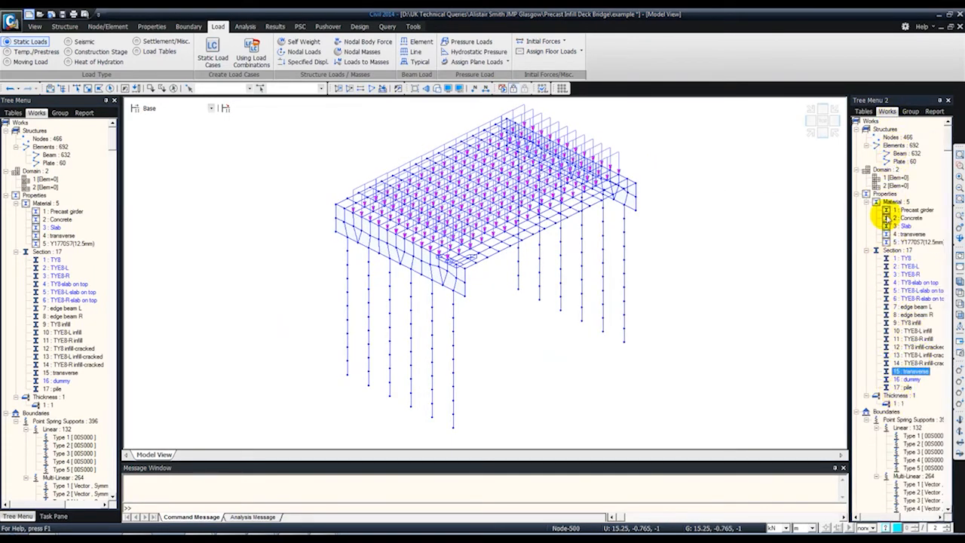
pyautogui.rightClick(903, 162)
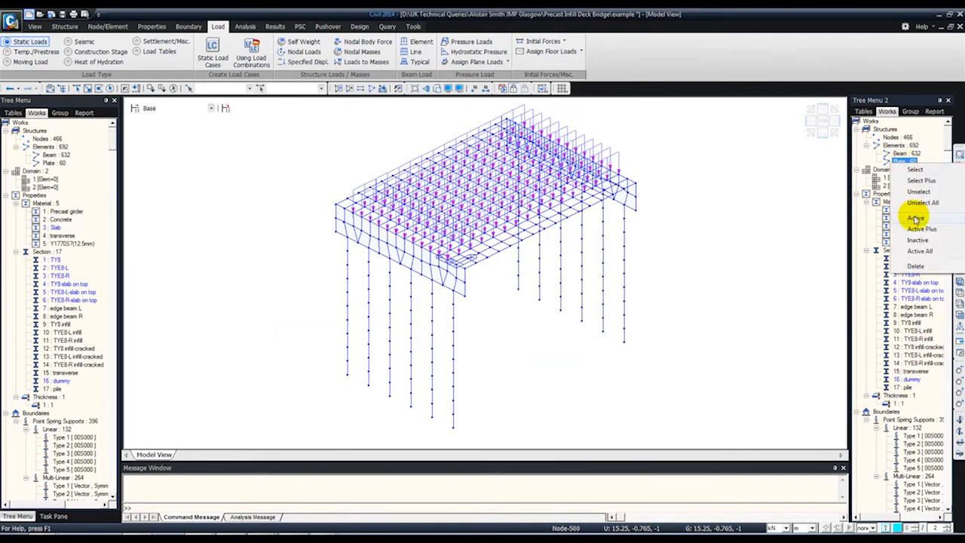
pyautogui.click(915, 217)
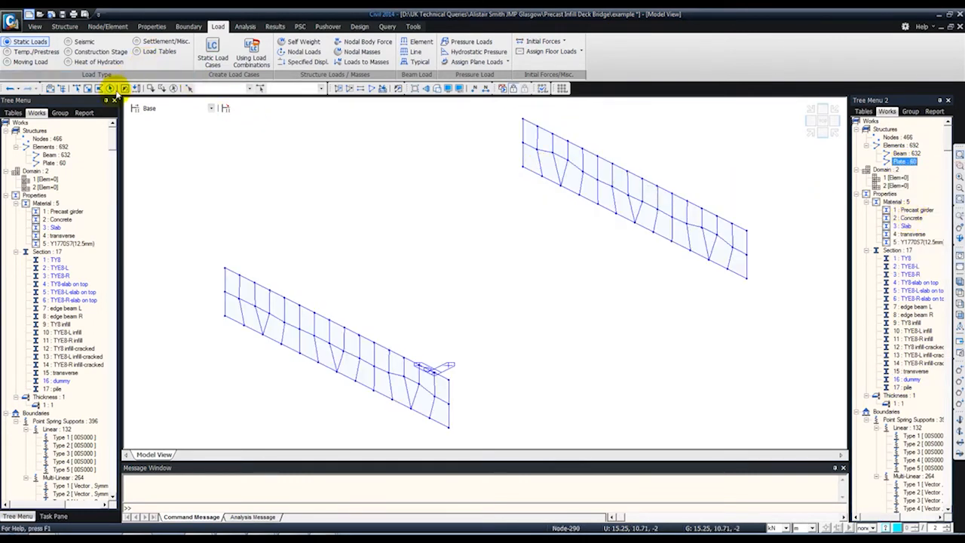
pyautogui.click(111, 88)
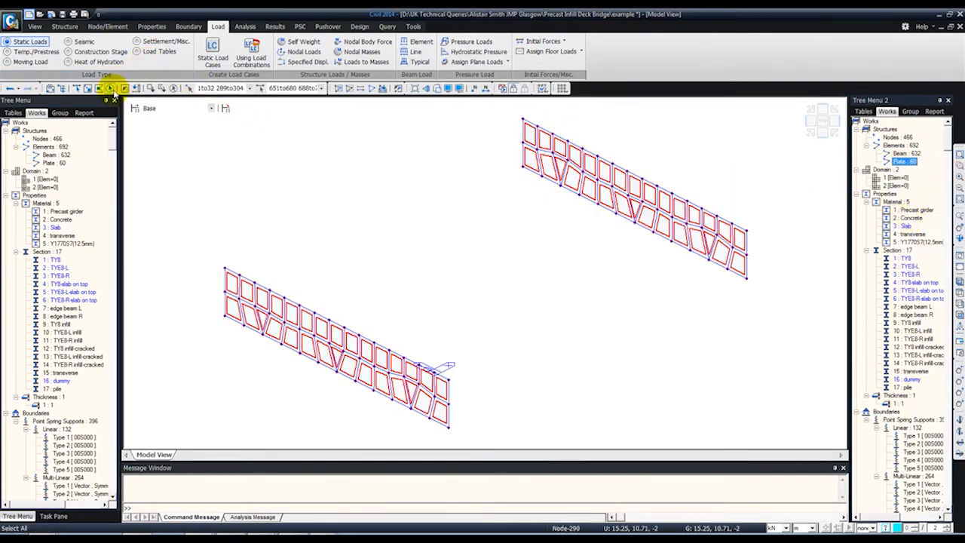
# - Set up hydrostatic pressure loads for the Earth Pressure load case and the Earth Pressure load group
pyautogui.click(478, 52)
pyautogui.click(32, 153)
pyautogui.click(28, 175)
pyautogui.click(43, 175)
pyautogui.click(32, 204)
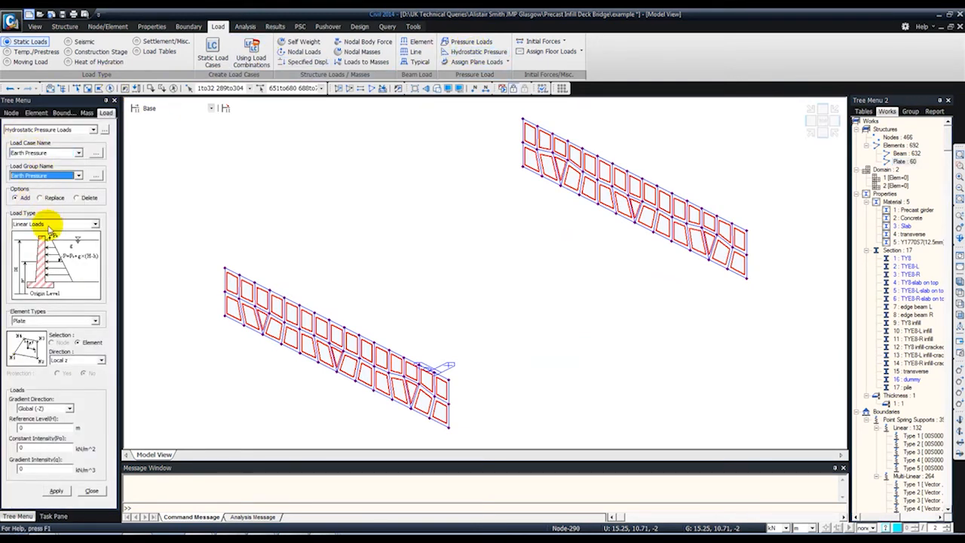
# - Try a linear hydrostatic pressure on the plates with reference level 0 m, constant intensity -5 kN/m^2 and gradient intensity -20 kN/m^3
pyautogui.doubleClick(31, 427)
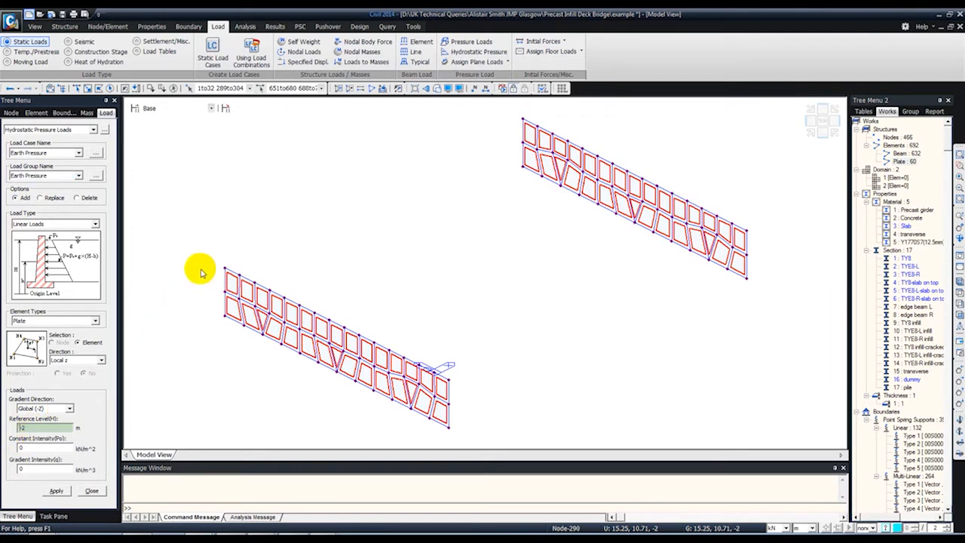
pyautogui.doubleClick(23, 448)
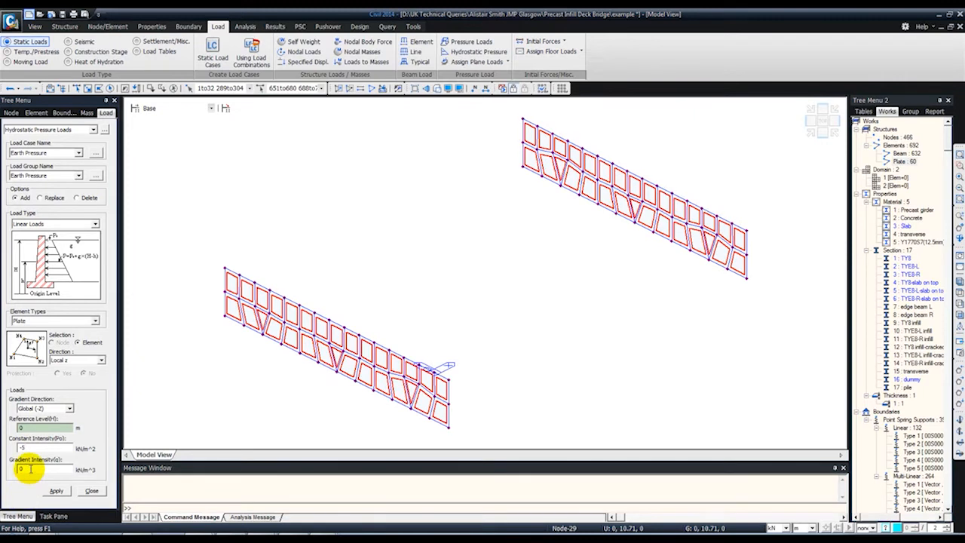
pyautogui.doubleClick(16, 469)
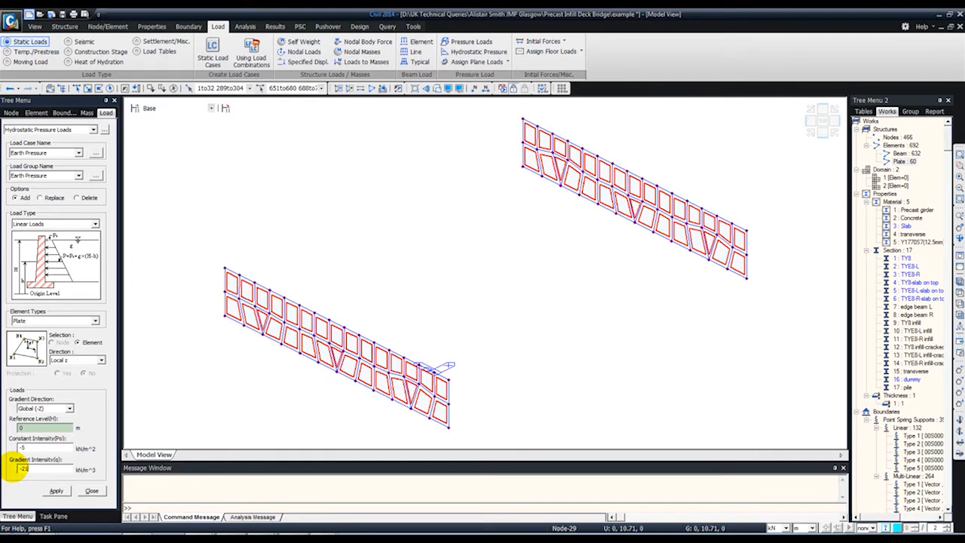
pyautogui.click(56, 491)
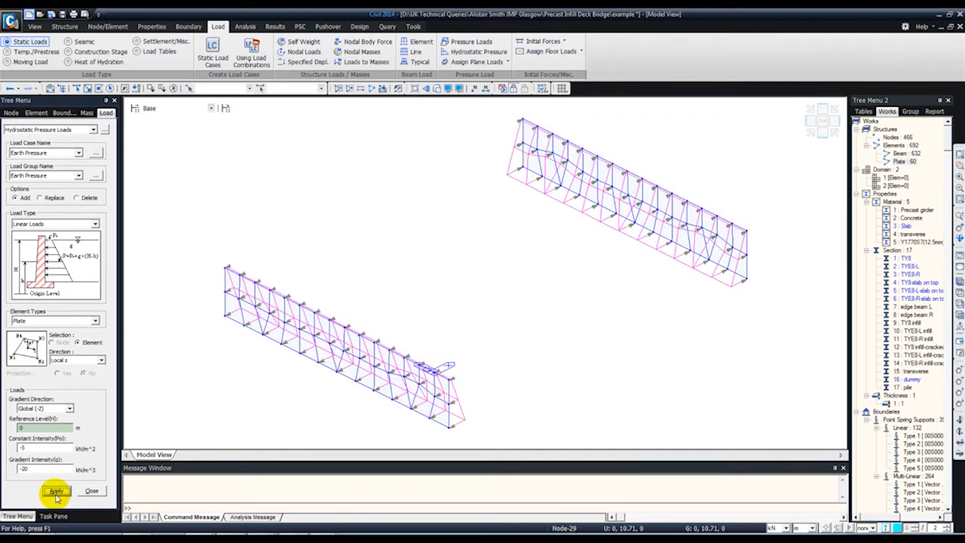
pyautogui.click(824, 135)
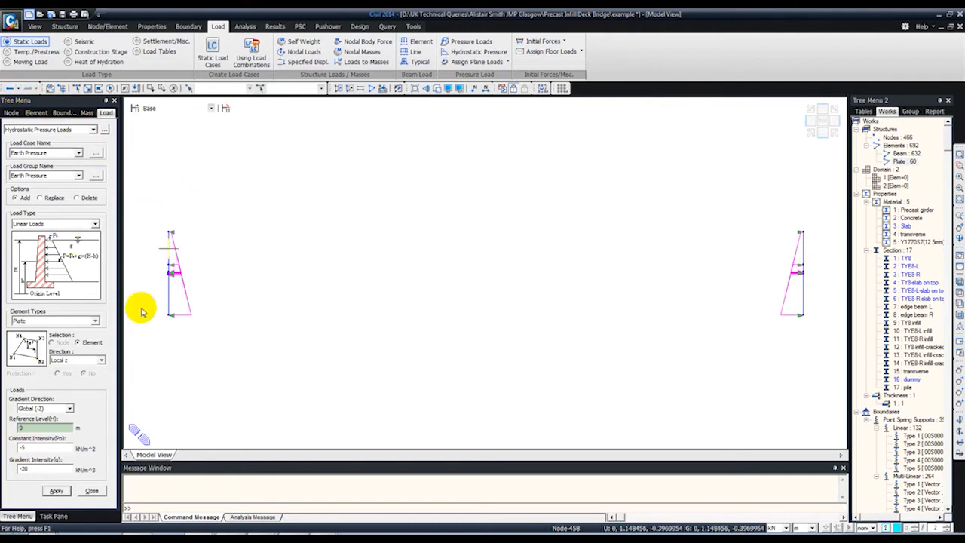
pyautogui.click(10, 89)
# - Apply hydrostatic pressure to all the plates with constant intensity 5 kN/m^2 and gradient intensity 20 kN/m^3, and check the load direction
pyautogui.click(111, 89)
pyautogui.click(20, 448)
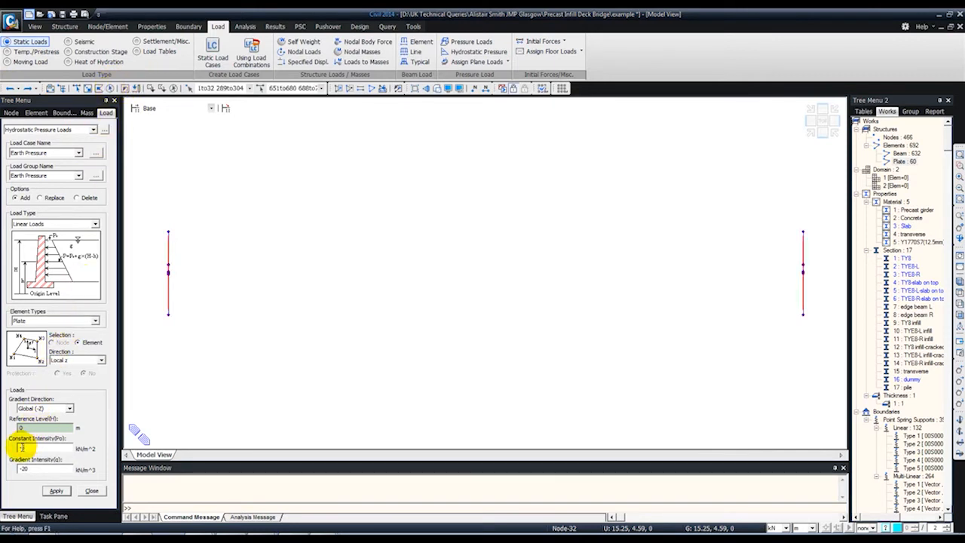
pyautogui.press('BackSpace')
pyautogui.click(21, 468)
pyautogui.press('BackSpace')
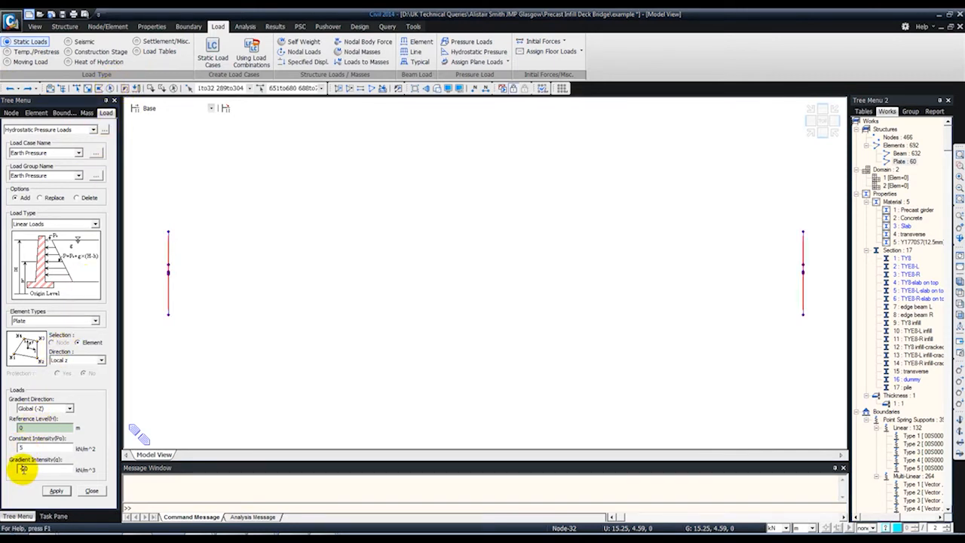
pyautogui.click(54, 490)
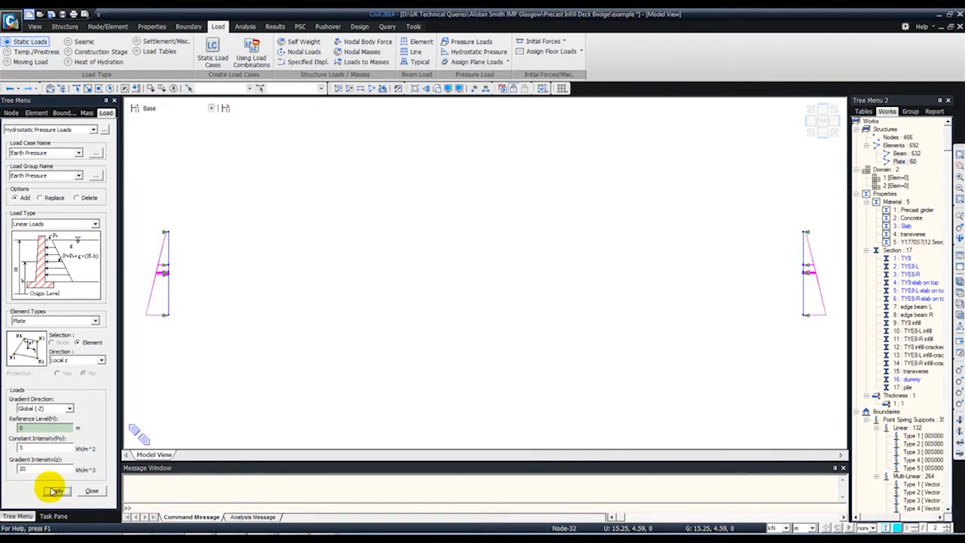
pyautogui.click(91, 490)
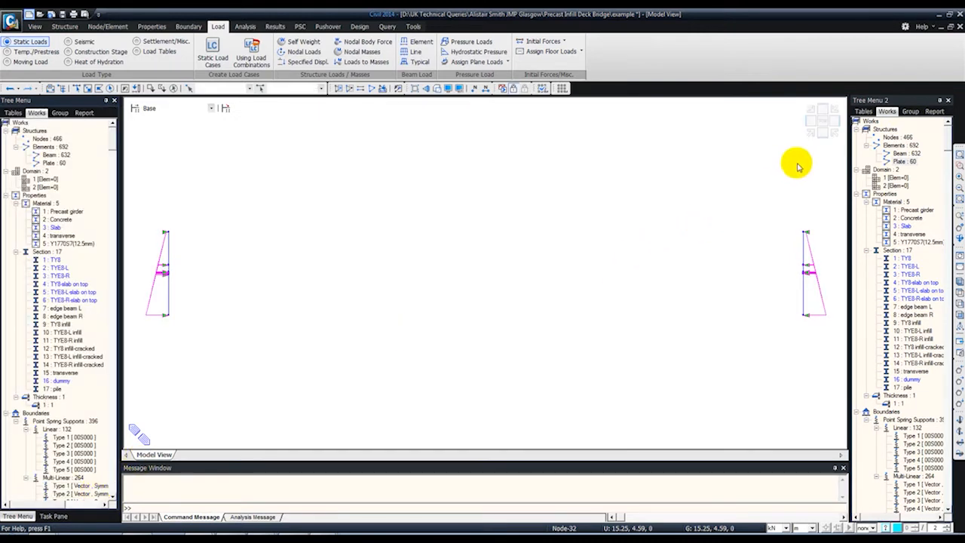
pyautogui.click(810, 119)
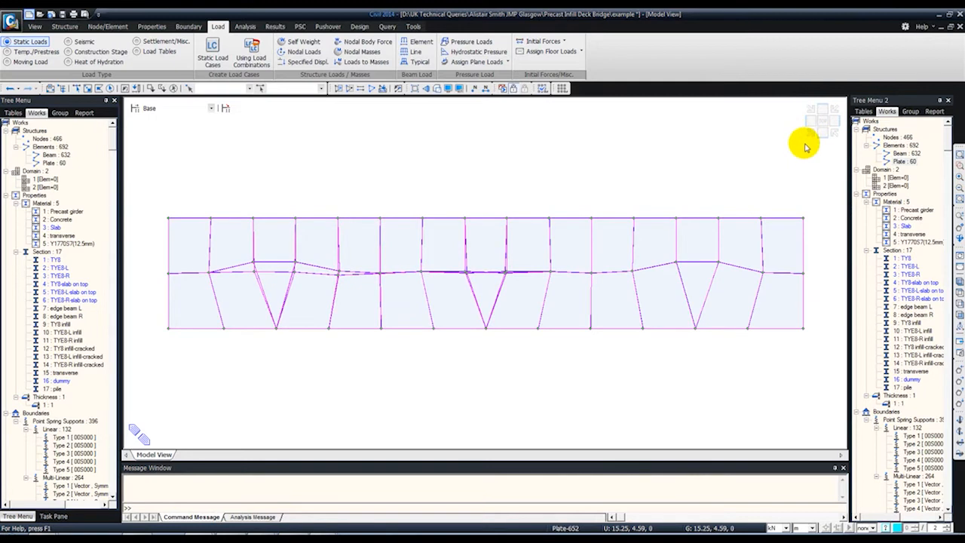
pyautogui.click(809, 139)
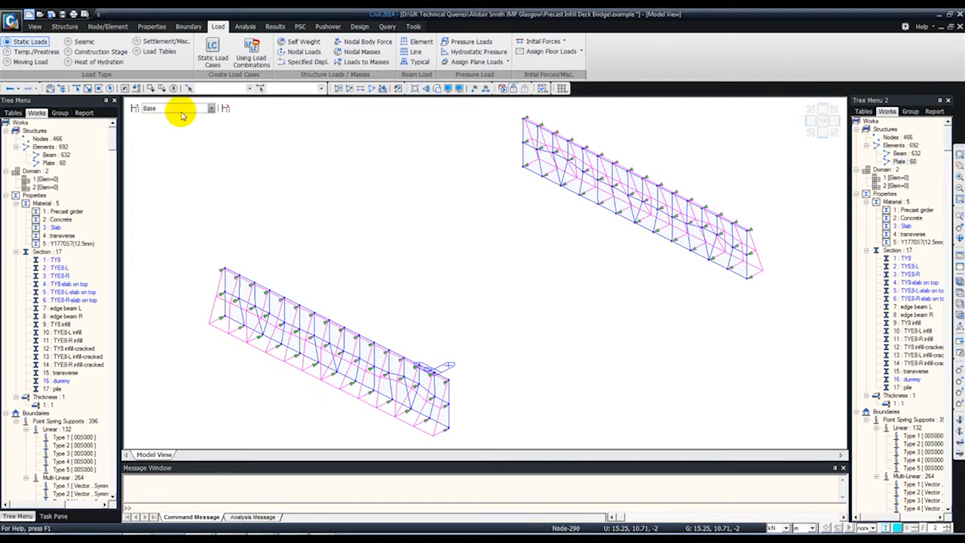
# - Create a new boundary group named Moment release
pyautogui.click(58, 113)
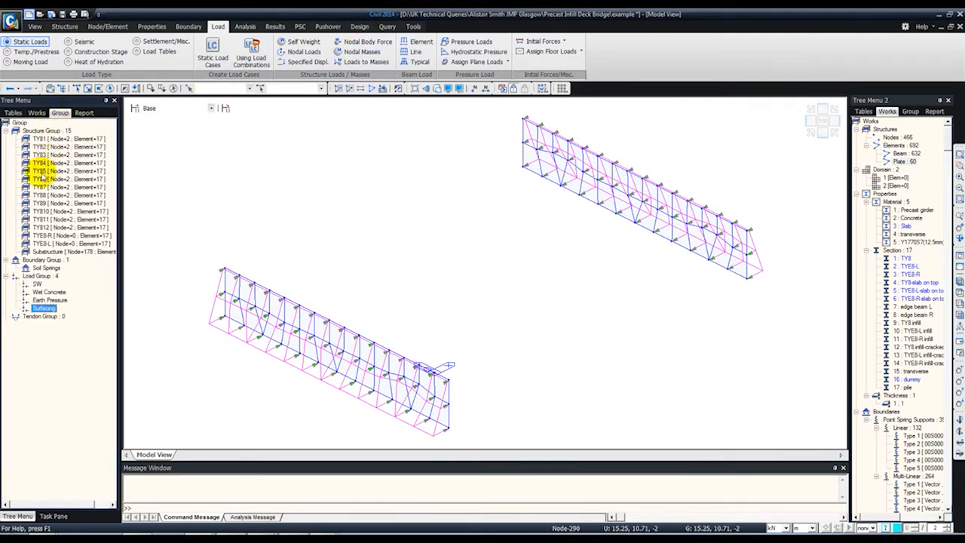
pyautogui.rightClick(40, 260)
pyautogui.click(60, 268)
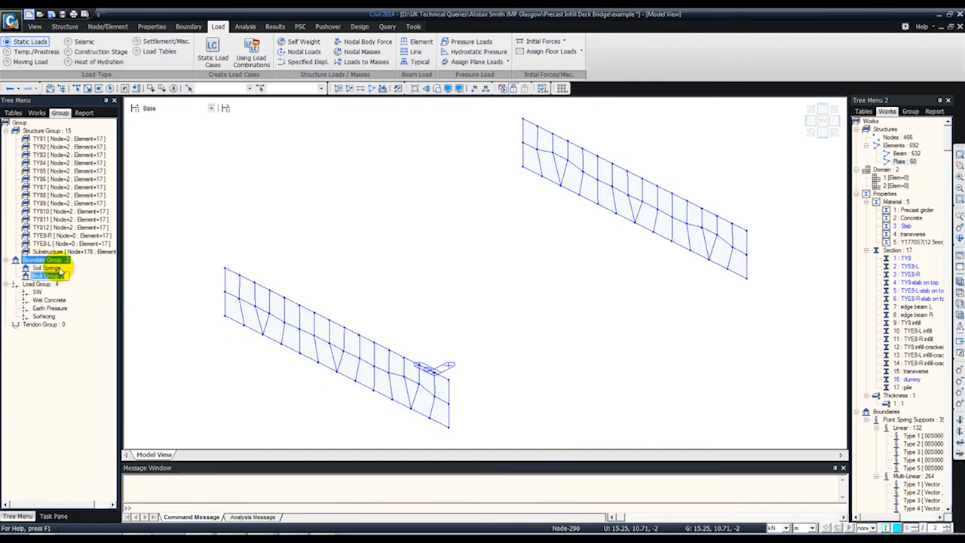
pyautogui.write('Moment release')
pyautogui.press('Return')
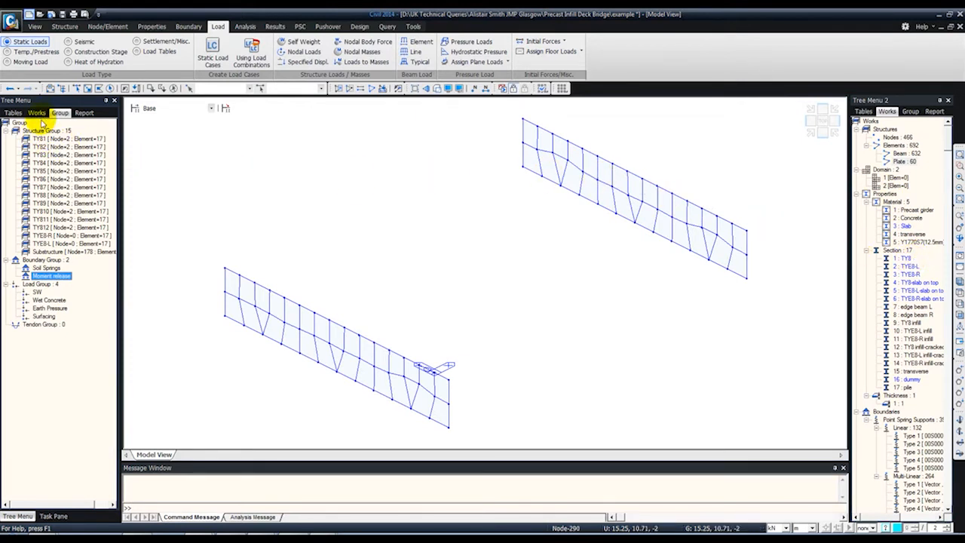
# - Display only the girder structure groups TY81 to TY812, TYE8-R and TYE8-L, seen in plan
pyautogui.click(42, 139)
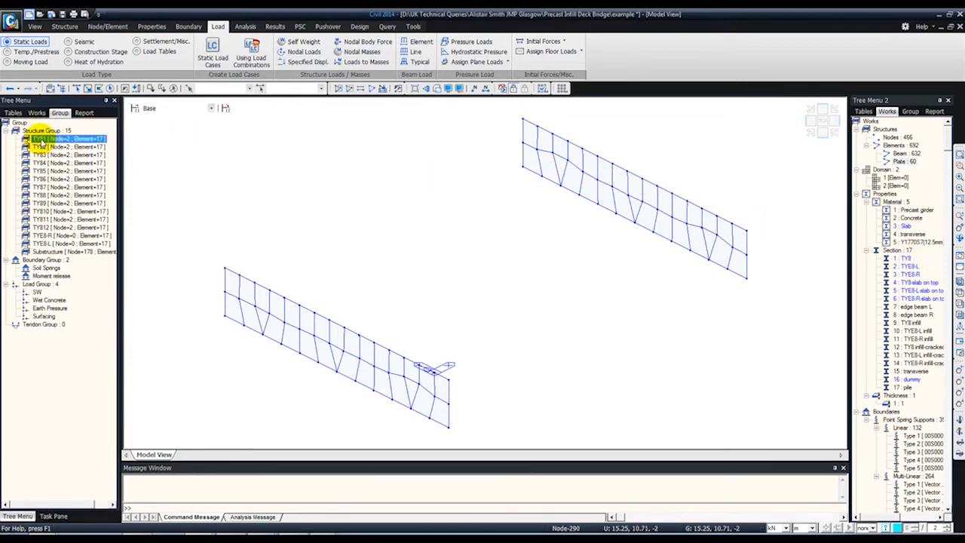
pyautogui.hotkey('shift', 'Down')
pyautogui.hotkey('shift', 'Down')
pyautogui.hotkey('shift', 'Down')
pyautogui.hotkey('shift', 'Down')
pyautogui.hotkey('shift', 'Down')
pyautogui.hotkey('shift', 'Down')
pyautogui.hotkey('shift', 'Down')
pyautogui.hotkey('shift', 'Down')
pyautogui.hotkey('shift', 'Down')
pyautogui.hotkey('shift', 'Down')
pyautogui.hotkey('shift', 'Down')
pyautogui.hotkey('shift', 'Down')
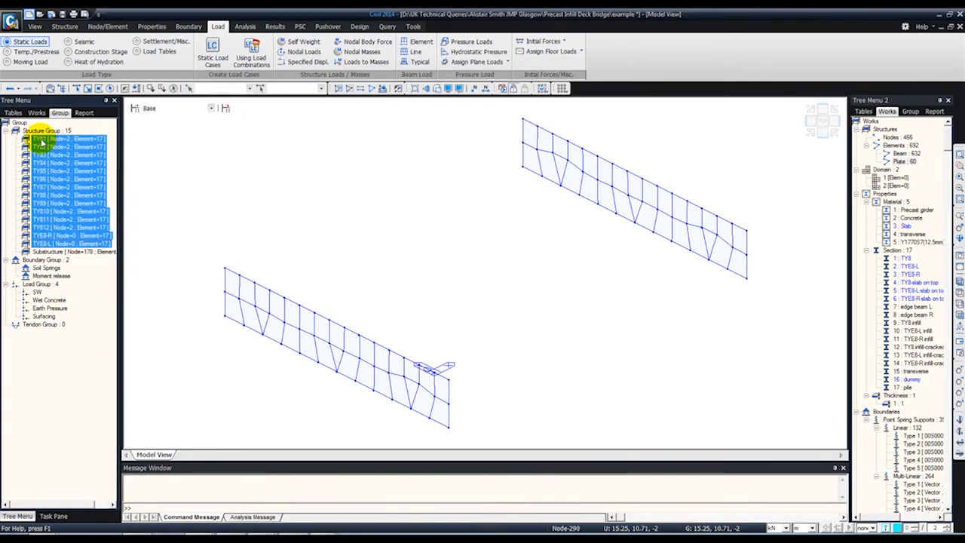
pyautogui.rightClick(42, 142)
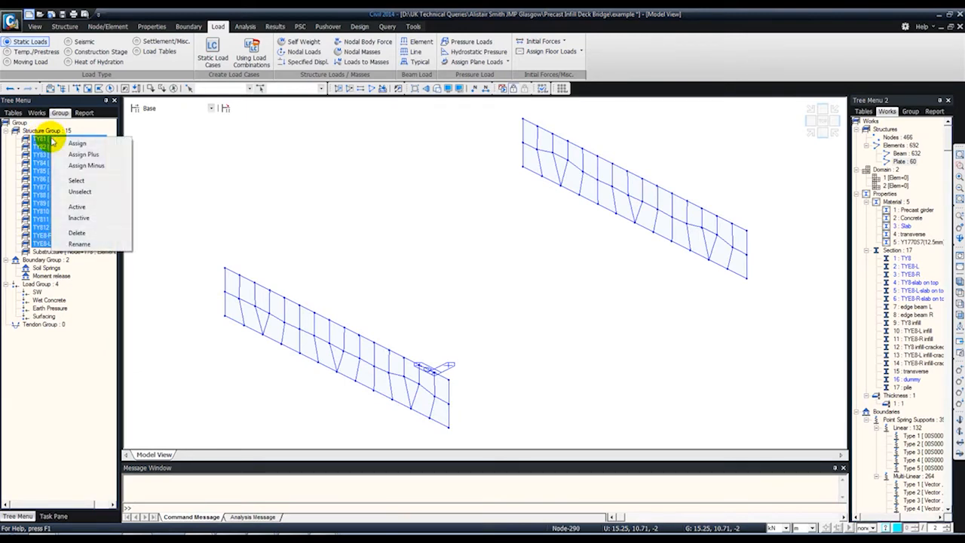
pyautogui.click(76, 207)
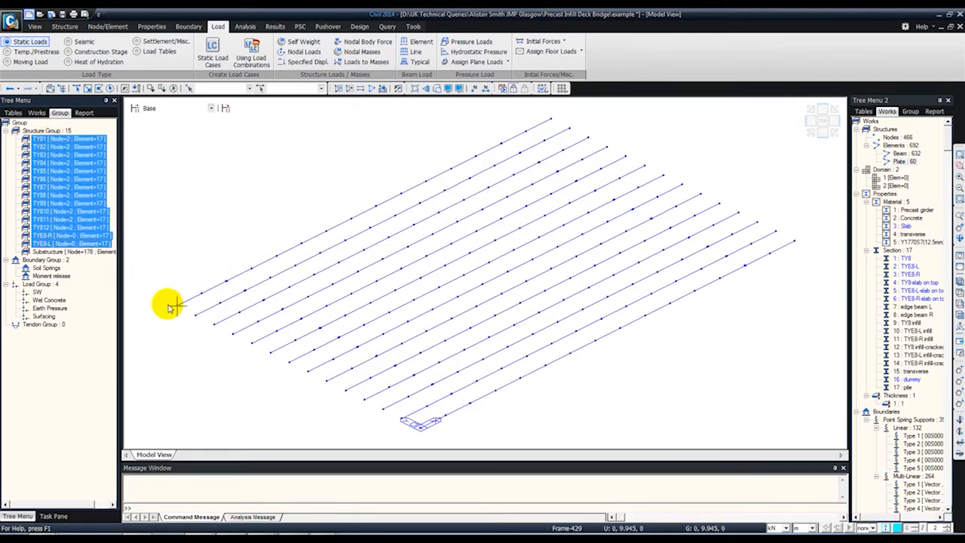
pyautogui.click(824, 118)
# - Apply a pinned-fixed beam end release to the first element of every girder at the low-X end of the deck
pyautogui.click(188, 27)
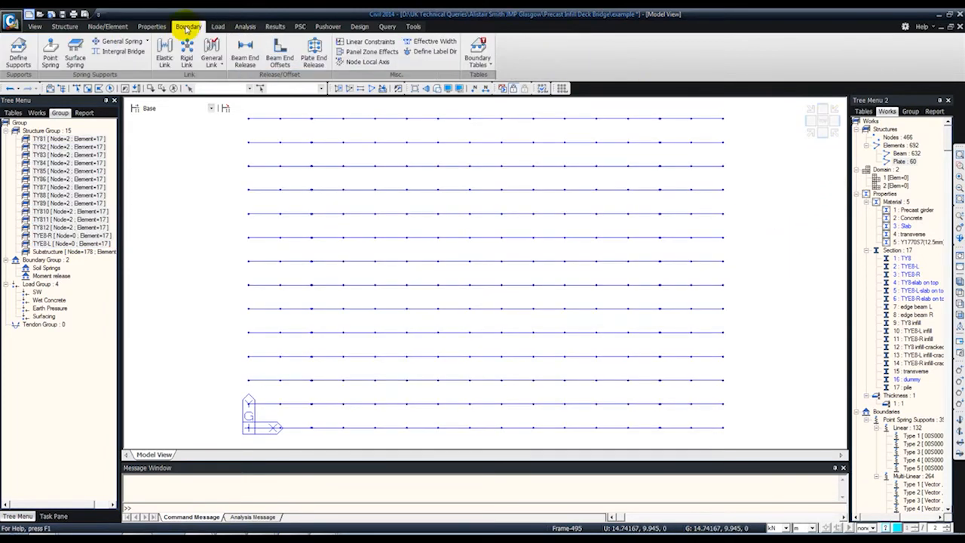
pyautogui.click(244, 53)
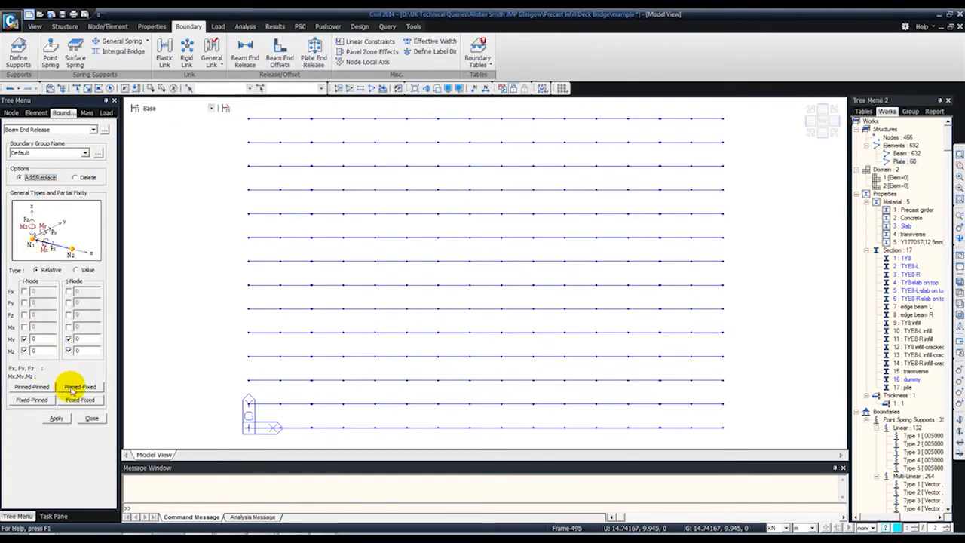
pyautogui.click(77, 88)
pyautogui.moveTo(267, 432); pyautogui.dragTo(258, 110)
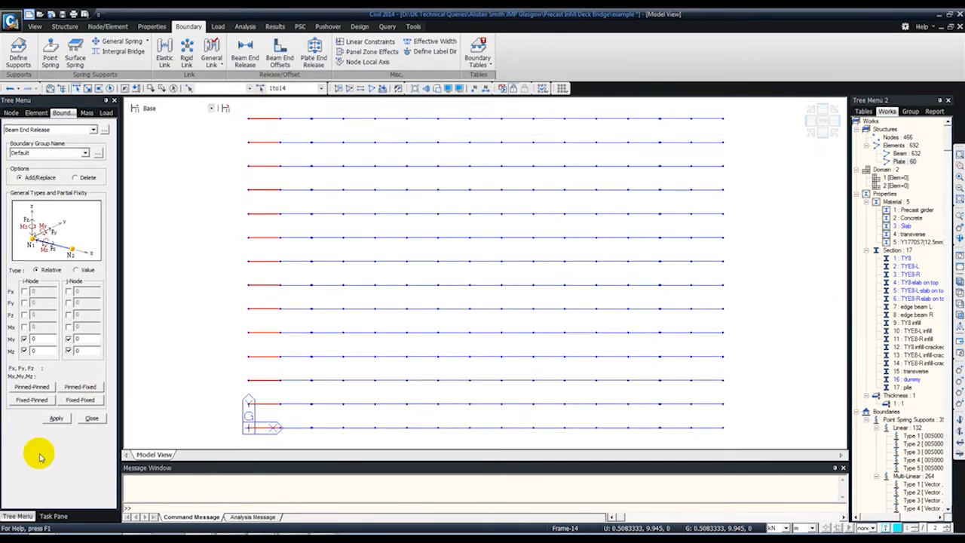
pyautogui.click(68, 388)
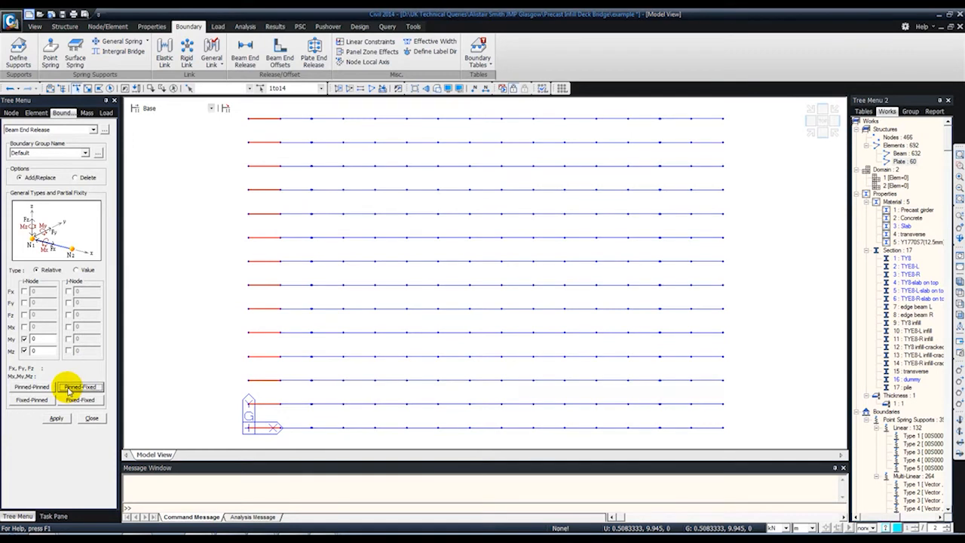
pyautogui.click(56, 419)
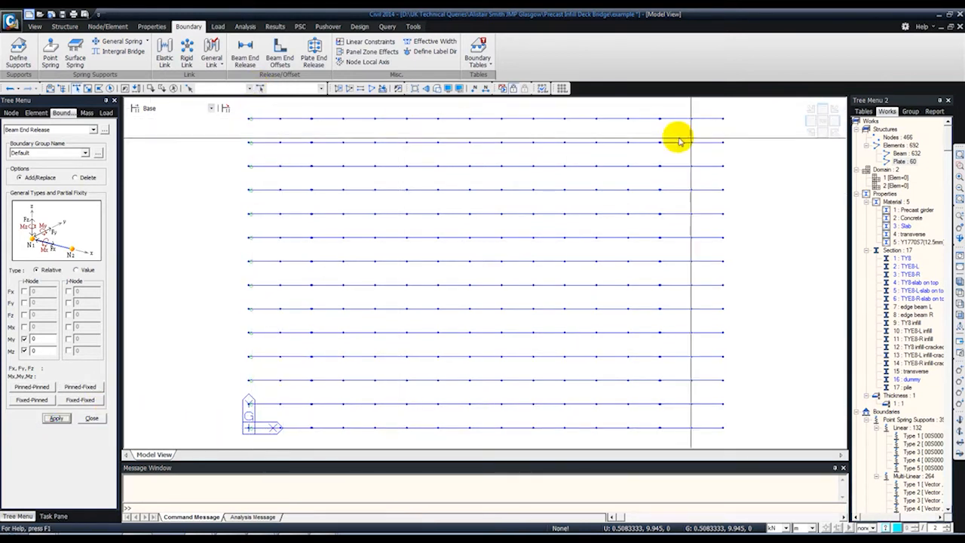
# - Apply a fixed-pinned beam end release to the last element of every girder at the opposite end of the deck
pyautogui.moveTo(716, 437); pyautogui.dragTo(687, 105)
pyautogui.click(22, 400)
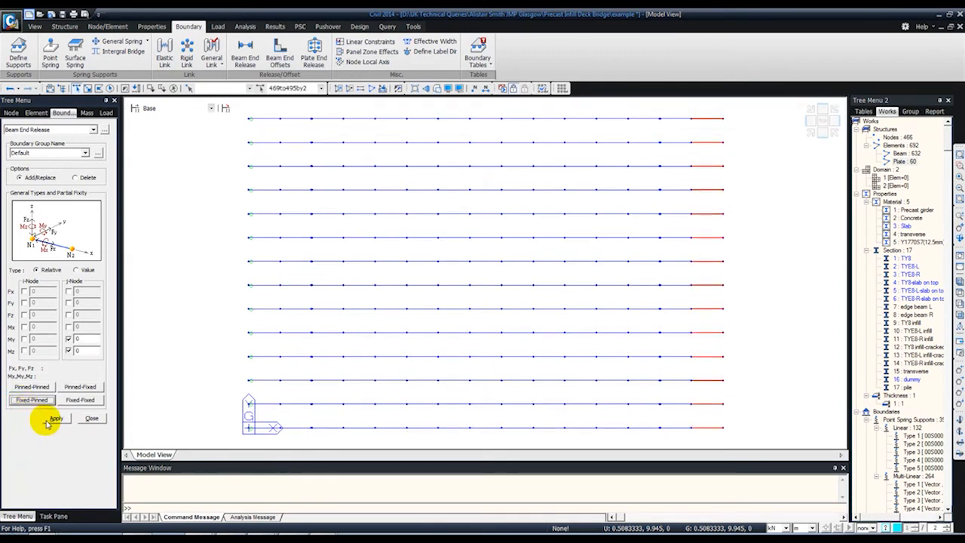
pyautogui.click(49, 421)
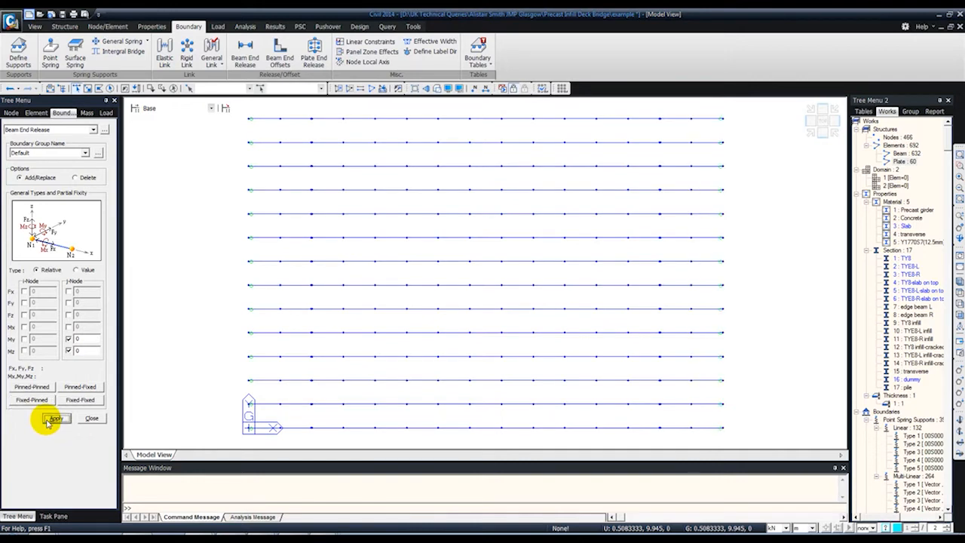
pyautogui.click(92, 419)
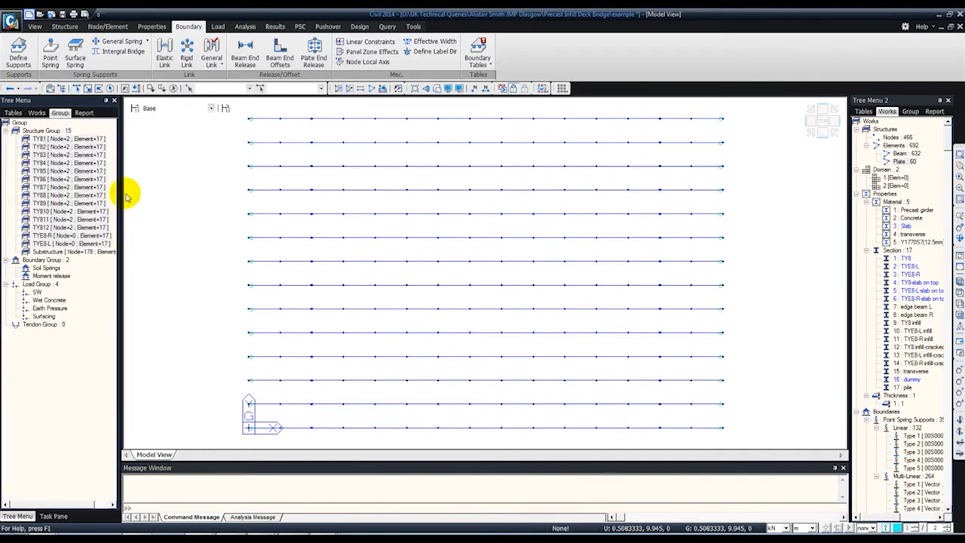
# - Assign the boundary conditions of the end elements at both ends of the girders to the Moment release boundary group
pyautogui.click(76, 89)
pyautogui.moveTo(271, 434); pyautogui.dragTo(244, 111)
pyautogui.moveTo(714, 430); pyautogui.dragTo(705, 108)
pyautogui.click(50, 275)
pyautogui.moveTo(425, 231); pyautogui.dragTo(425, 230)
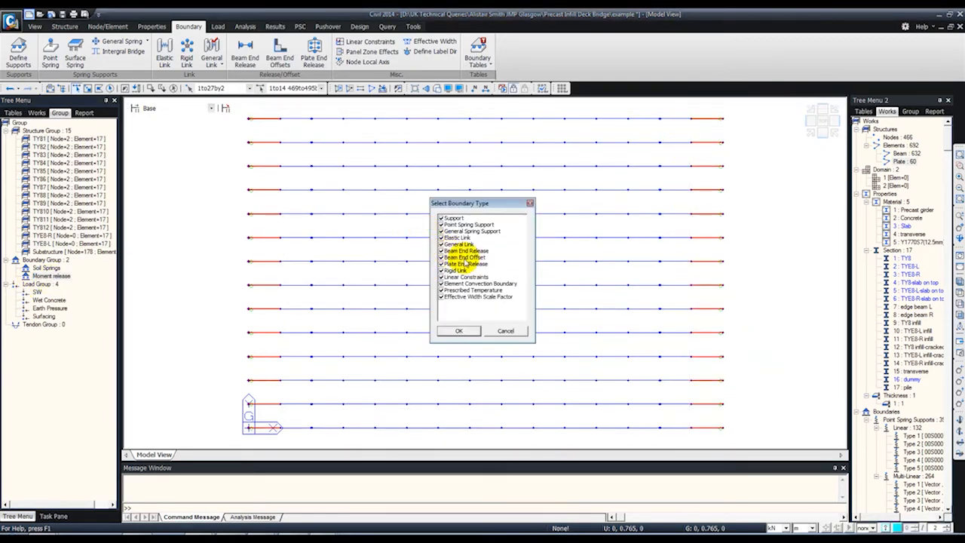
pyautogui.click(458, 331)
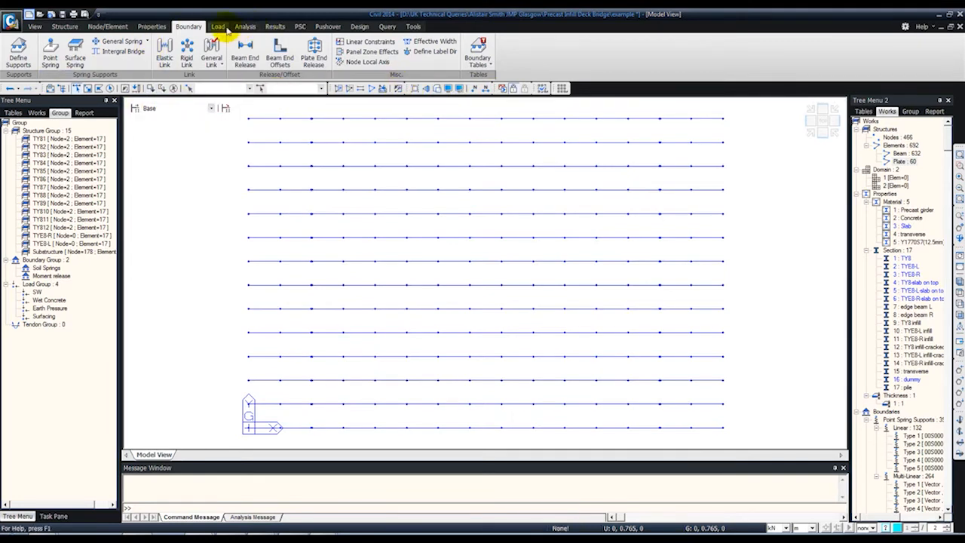
# - Create a new construction stage named Stage 1 with a duration of 10 days
pyautogui.click(218, 26)
pyautogui.click(79, 51)
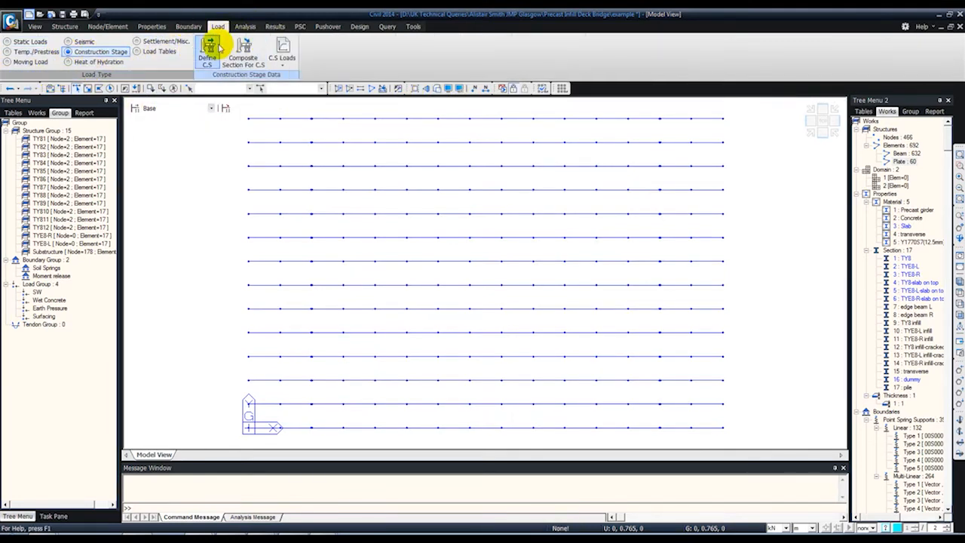
pyautogui.click(207, 52)
pyautogui.click(558, 229)
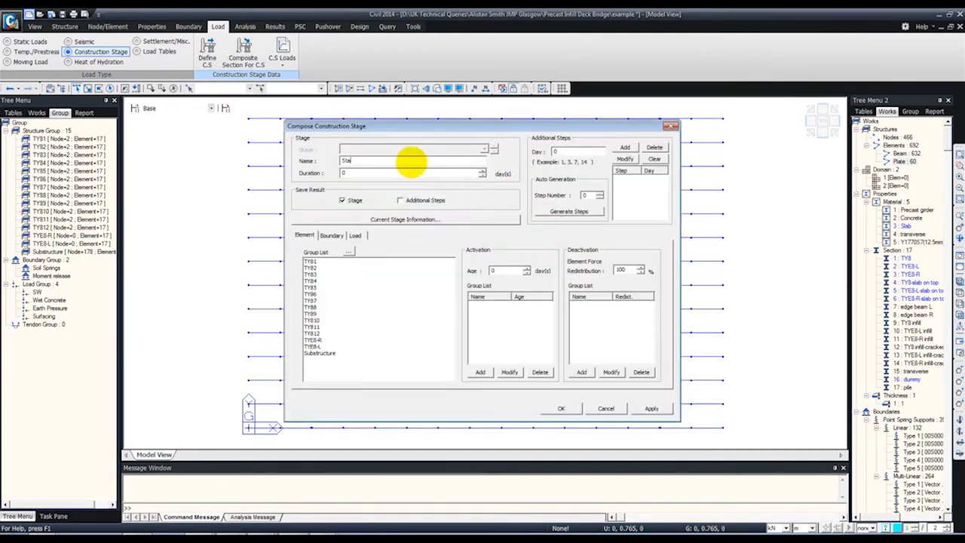
pyautogui.doubleClick(341, 172)
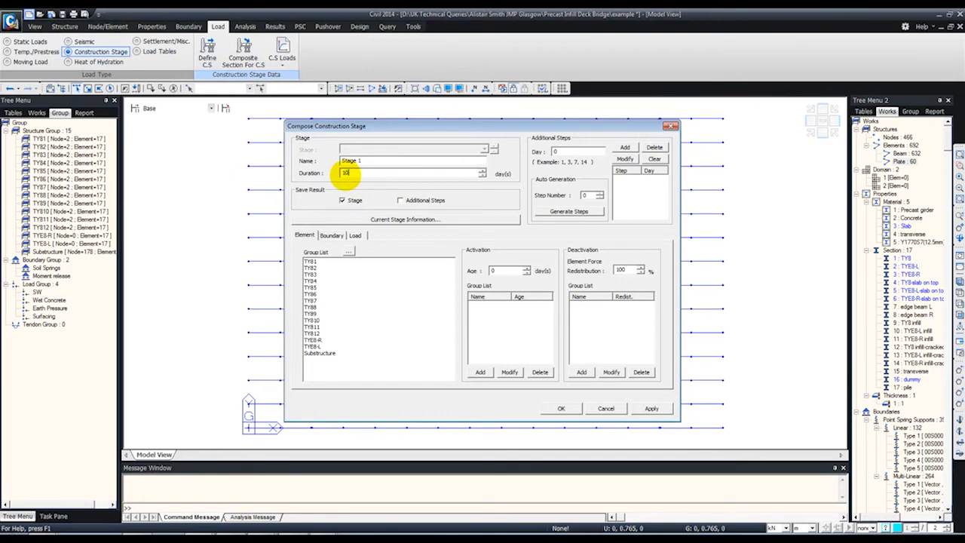
# - Activate the Substructure element group in Stage 1 with an age of 28 days
pyautogui.click(324, 353)
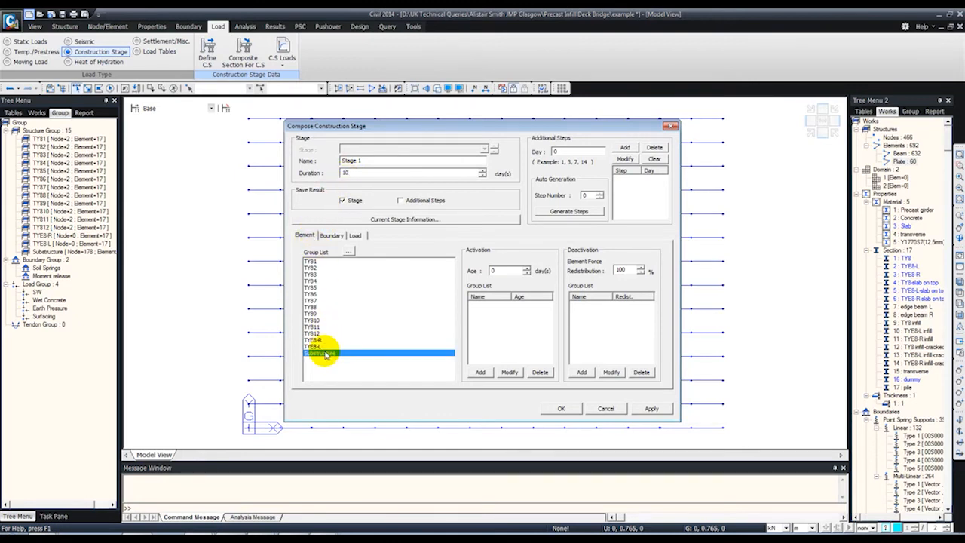
pyautogui.doubleClick(492, 270)
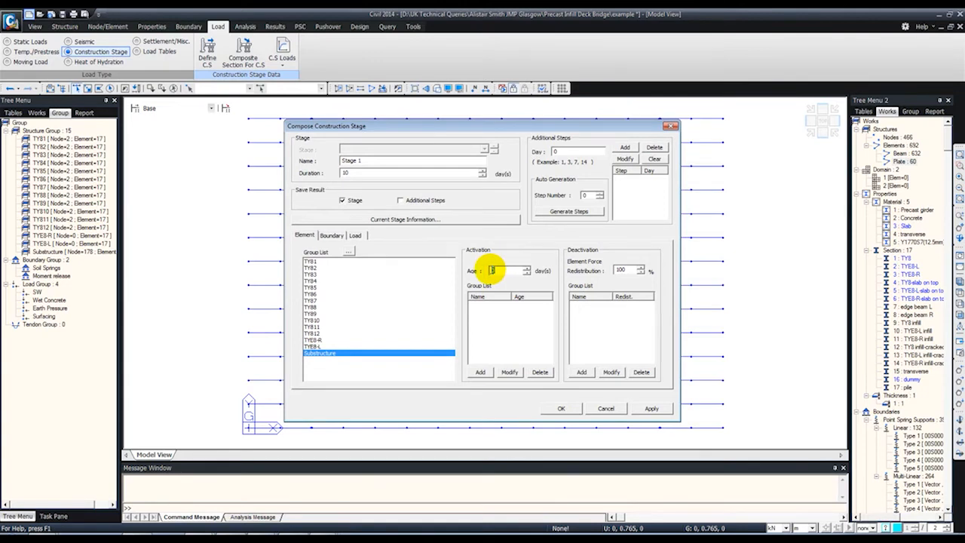
pyautogui.write('28')
pyautogui.click(480, 372)
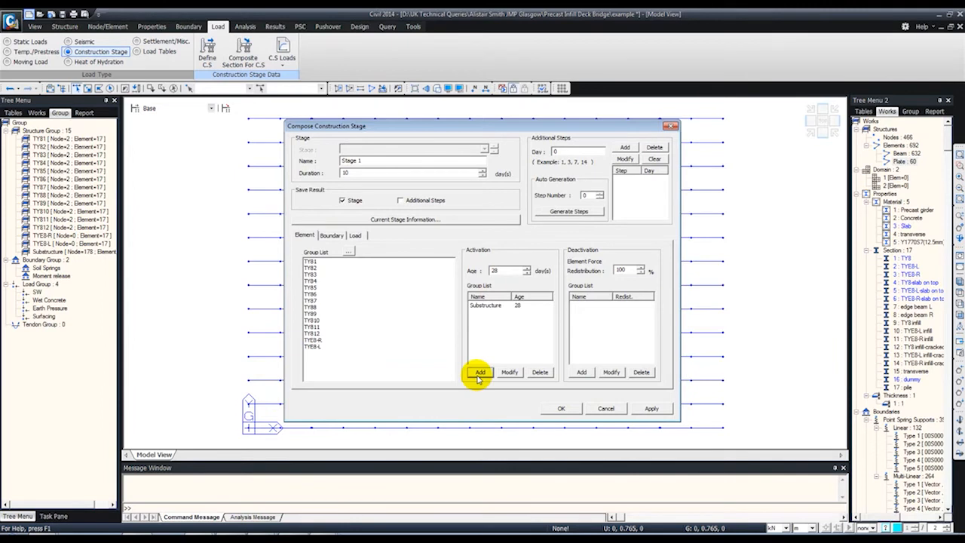
pyautogui.moveTo(332, 265); pyautogui.dragTo(327, 339)
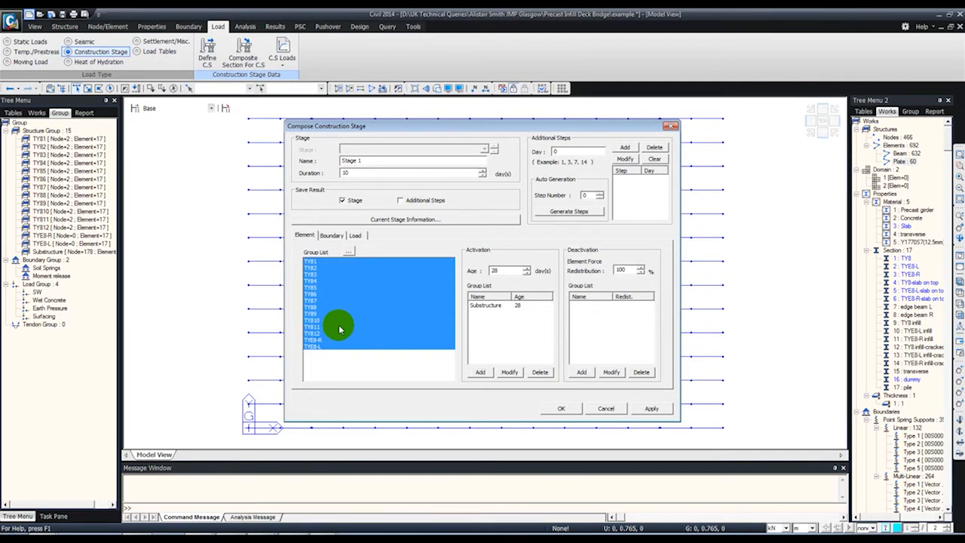
pyautogui.click(324, 274)
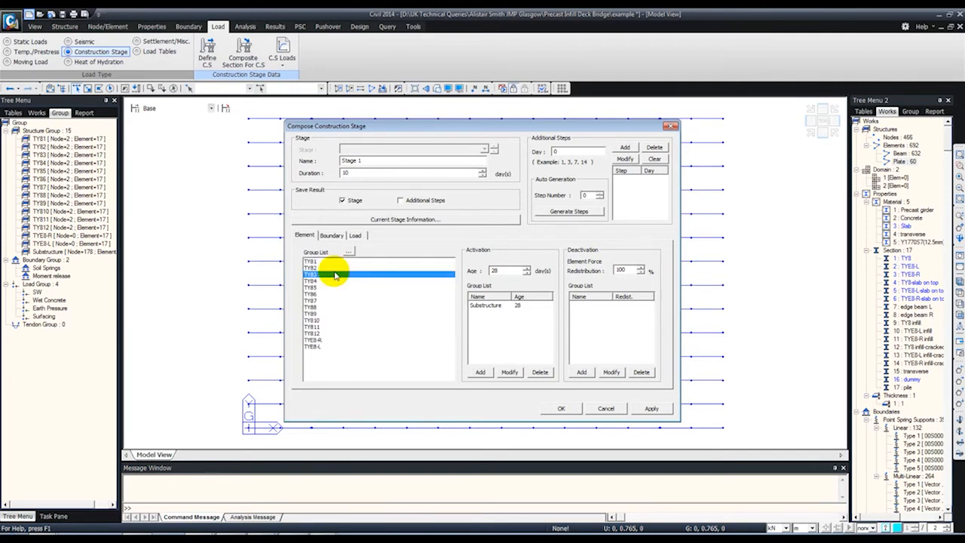
pyautogui.click(322, 262)
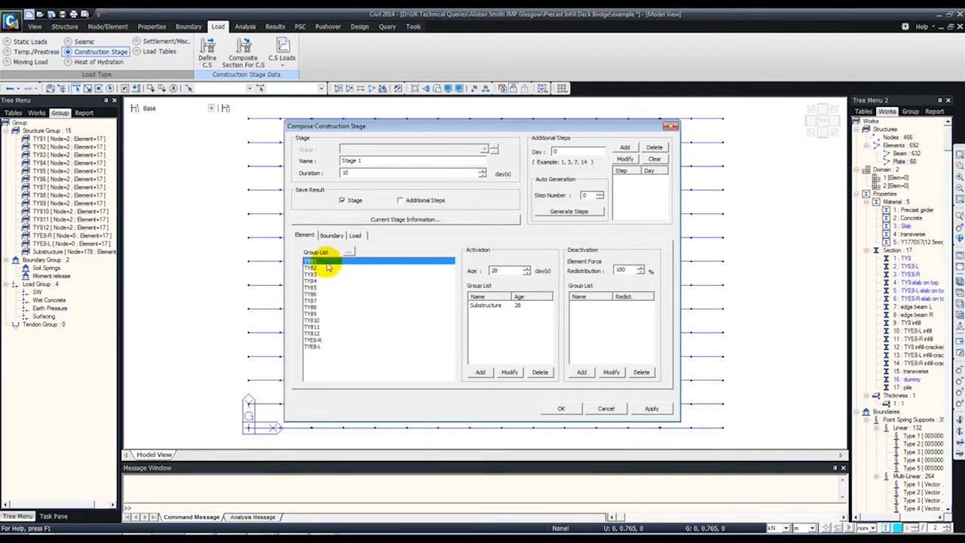
# - Activate the Soil Springs boundary group in Stage 1 at the deformed position
pyautogui.click(330, 236)
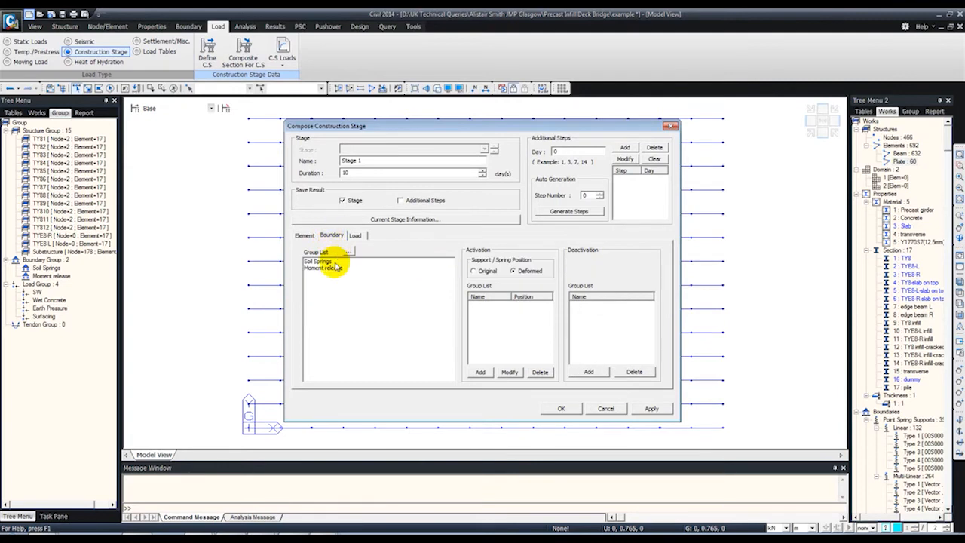
pyautogui.click(317, 262)
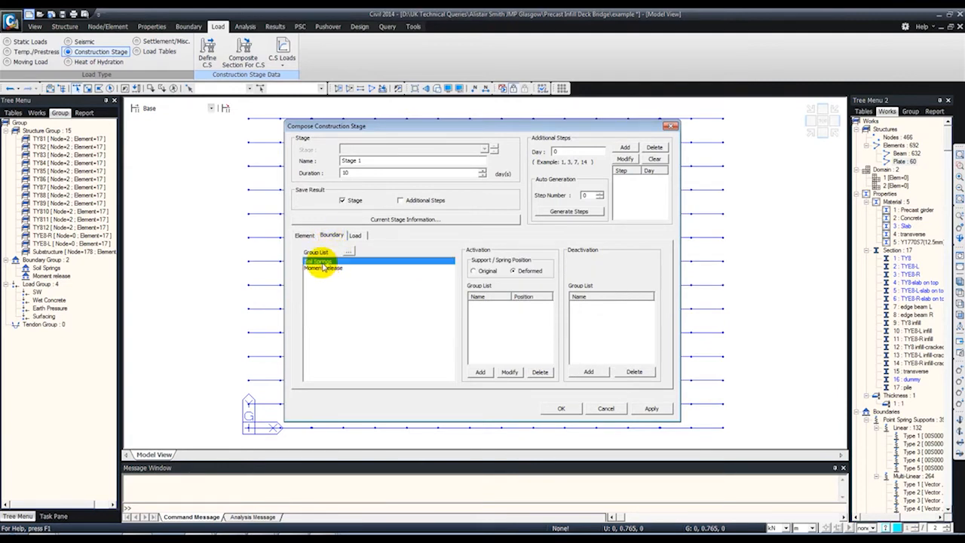
pyautogui.click(479, 372)
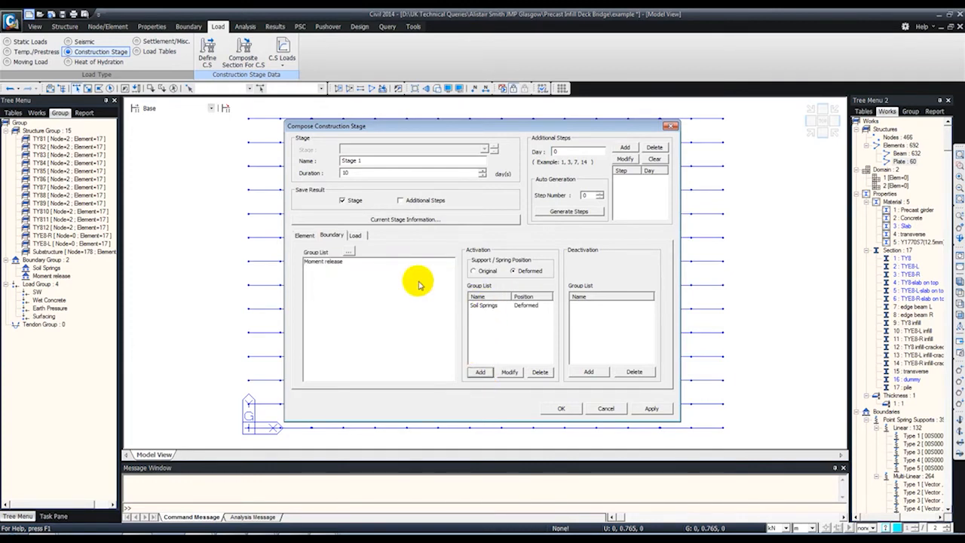
# - Activate the SW and Earth Pressure load groups on the first day of Stage 1 and apply the stage
pyautogui.click(354, 235)
pyautogui.click(322, 261)
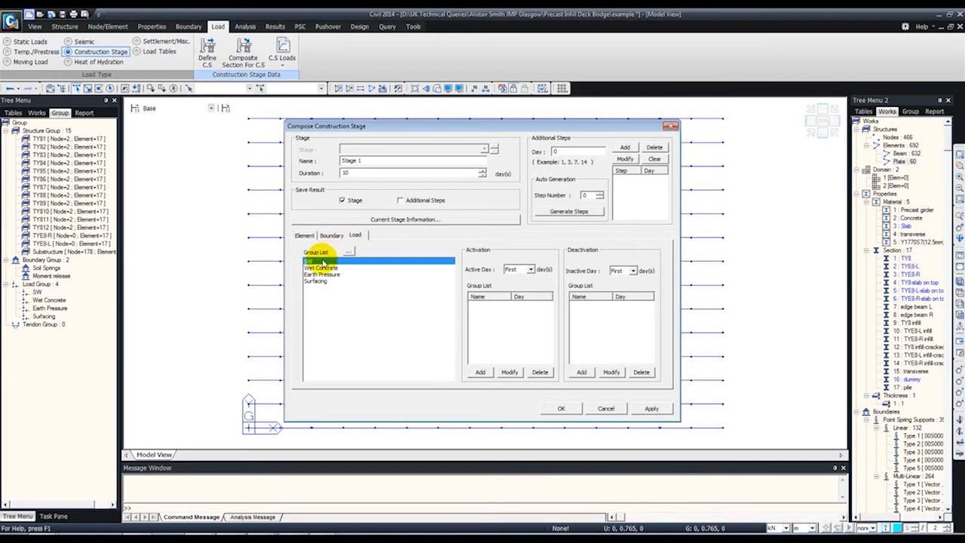
pyautogui.click(481, 372)
pyautogui.click(329, 268)
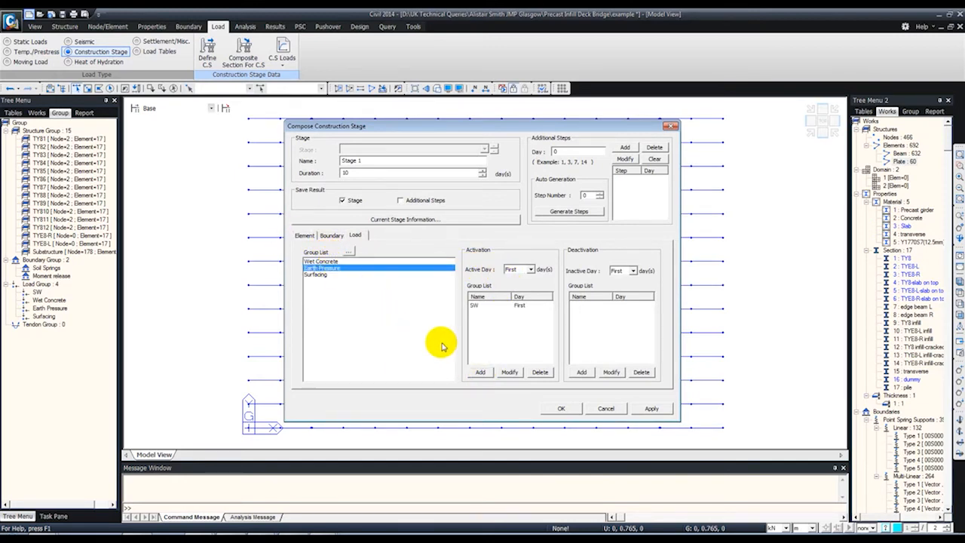
pyautogui.click(480, 372)
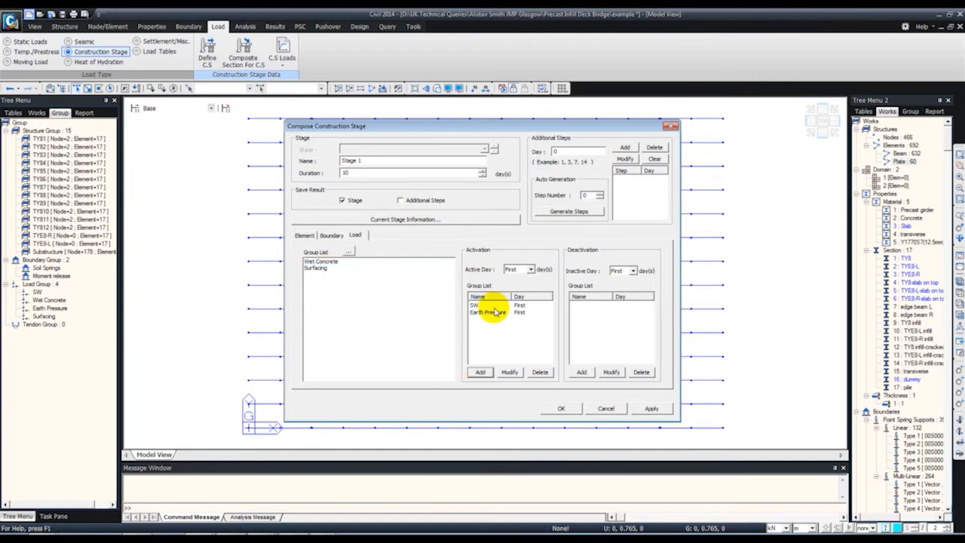
pyautogui.click(650, 408)
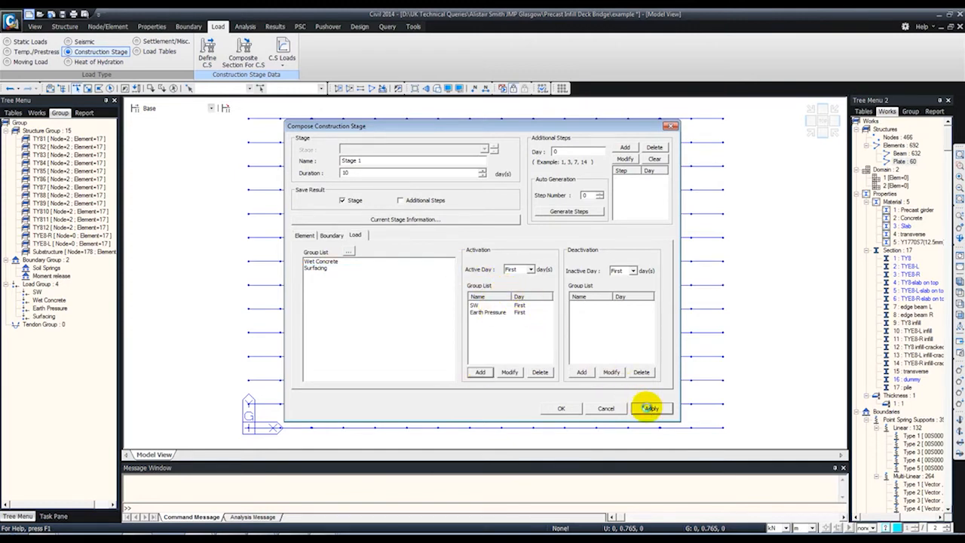
# - Name the new stage Stage 2 and activate the girder element groups TY81 through TYE8-L with an age of 28 days
pyautogui.moveTo(362, 160); pyautogui.dragTo(359, 161)
pyautogui.write('2')
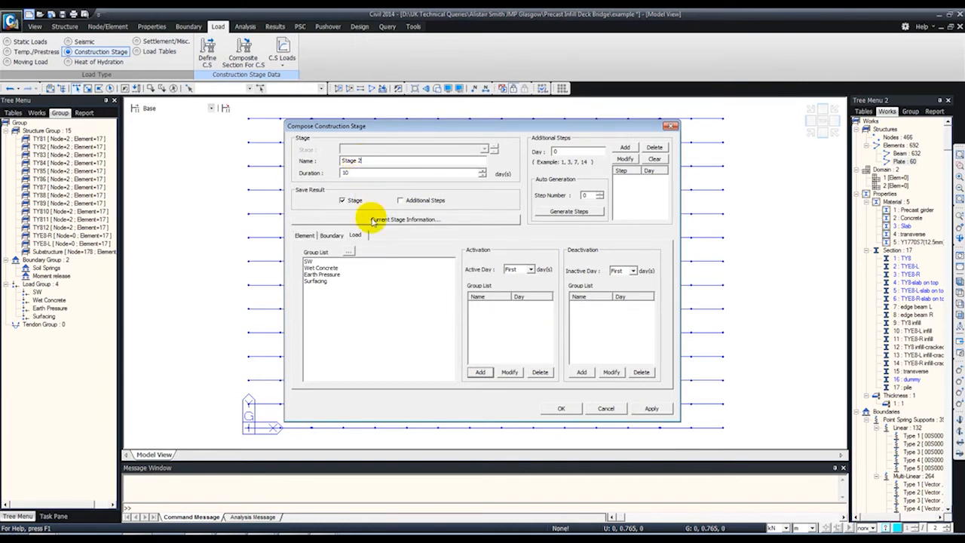
pyautogui.click(305, 236)
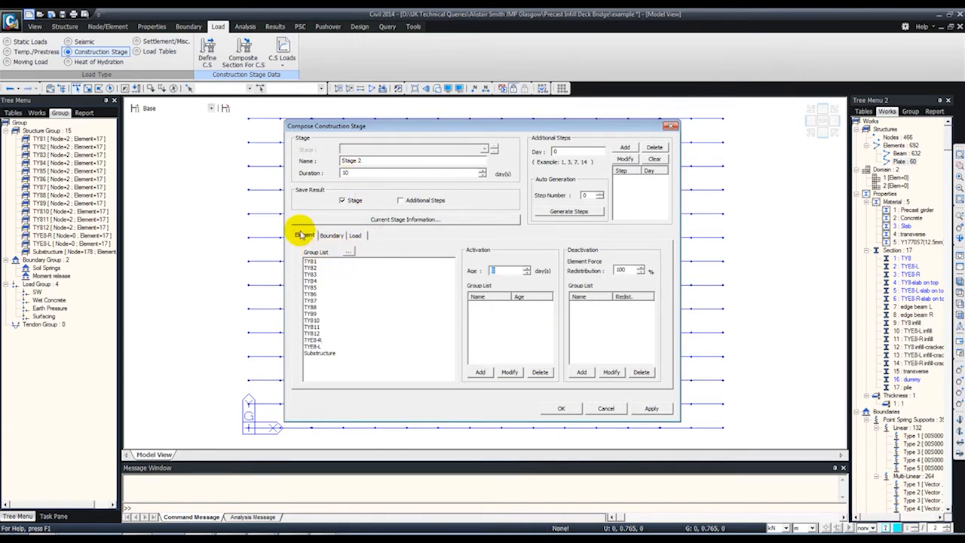
pyautogui.moveTo(317, 262); pyautogui.dragTo(316, 349)
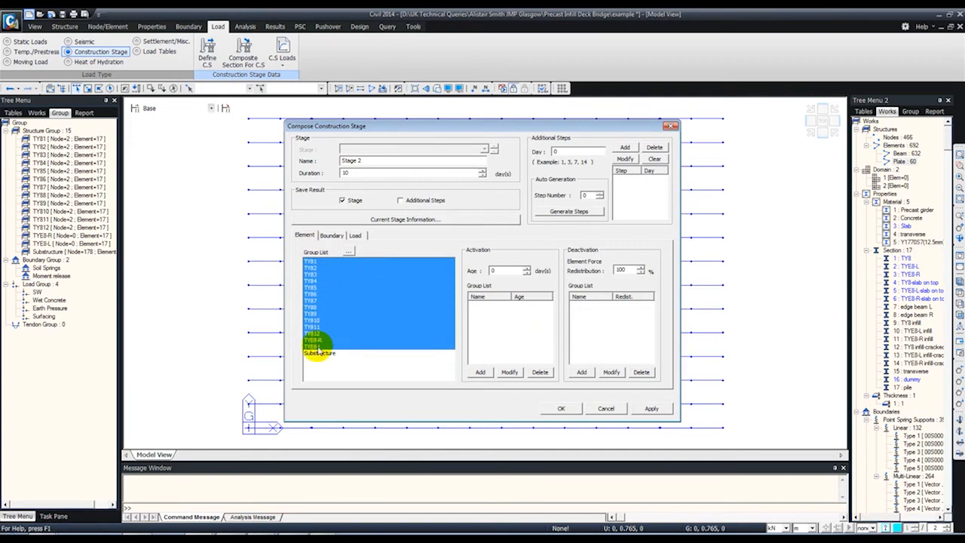
pyautogui.click(495, 270)
pyautogui.doubleClick(494, 269)
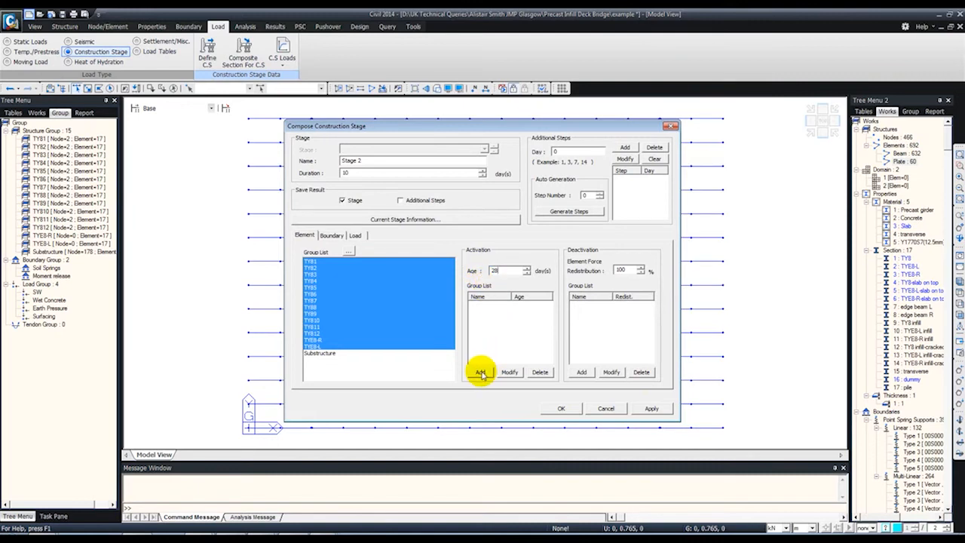
pyautogui.doubleClick(495, 271)
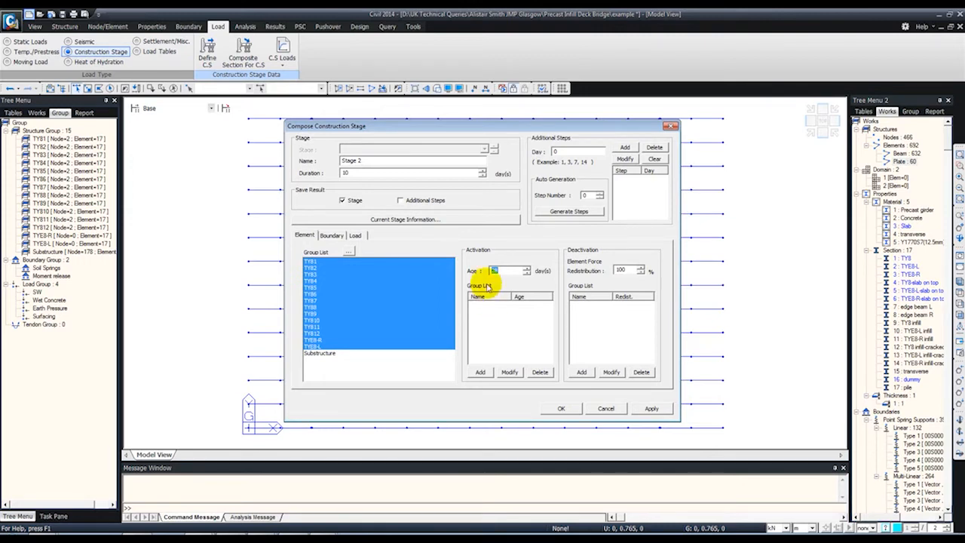
pyautogui.click(481, 373)
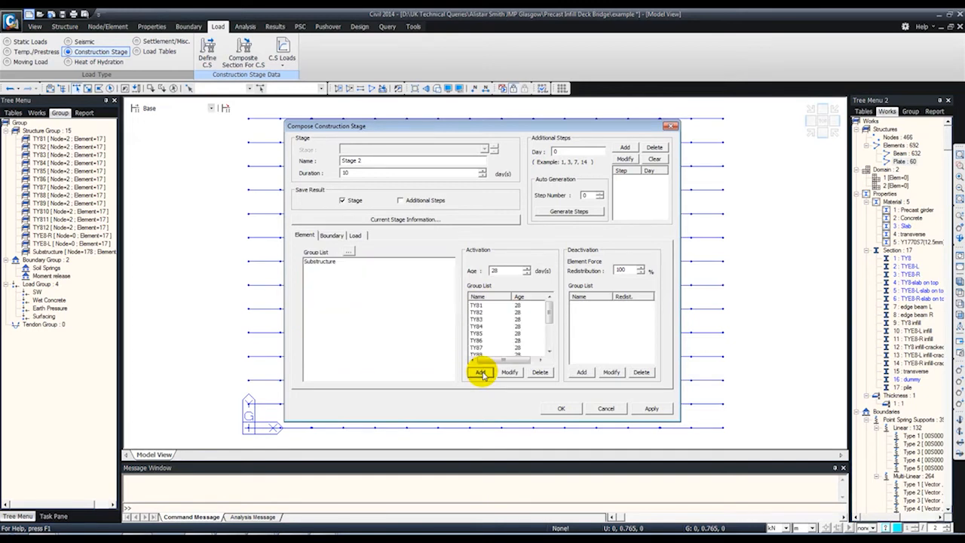
# - Activate the Moment release boundary group in Stage 2 at the deformed position
pyautogui.click(329, 237)
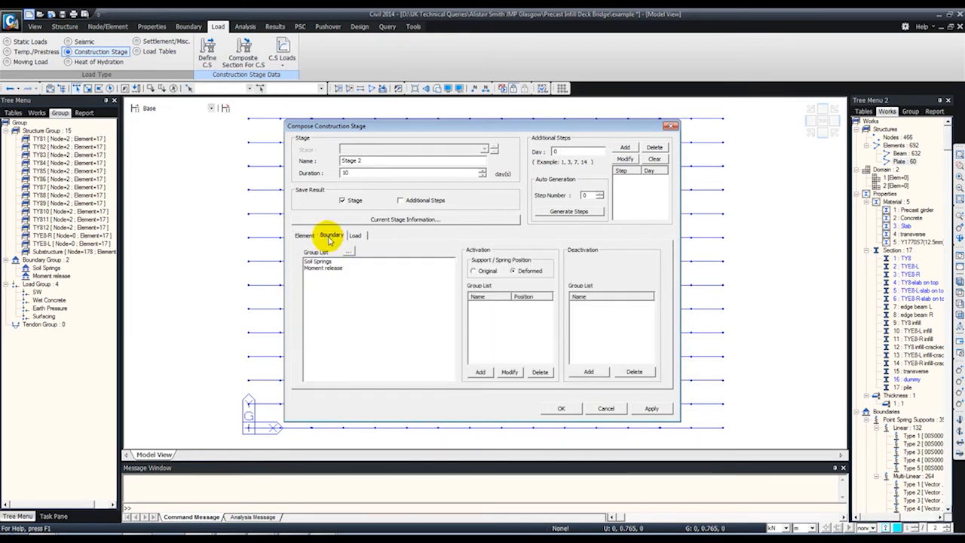
pyautogui.click(324, 267)
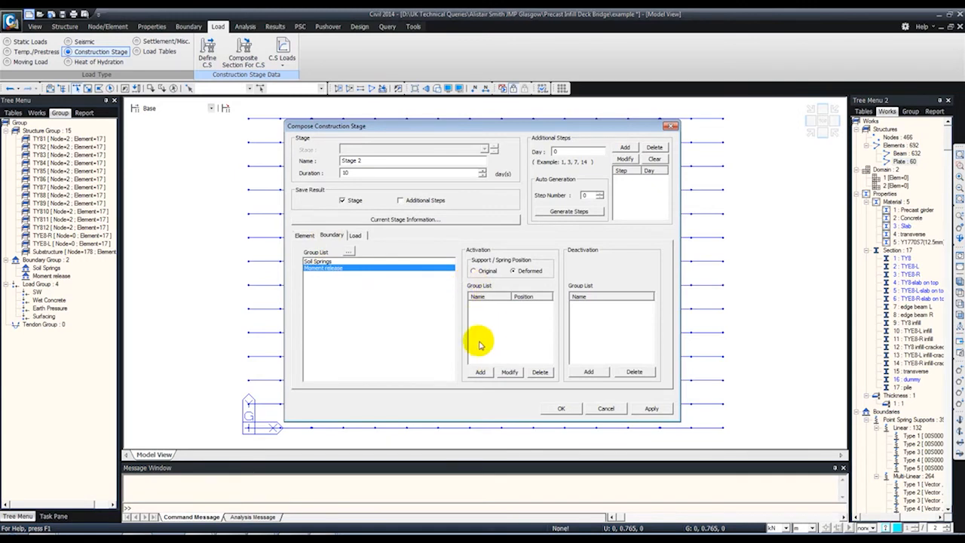
pyautogui.click(480, 372)
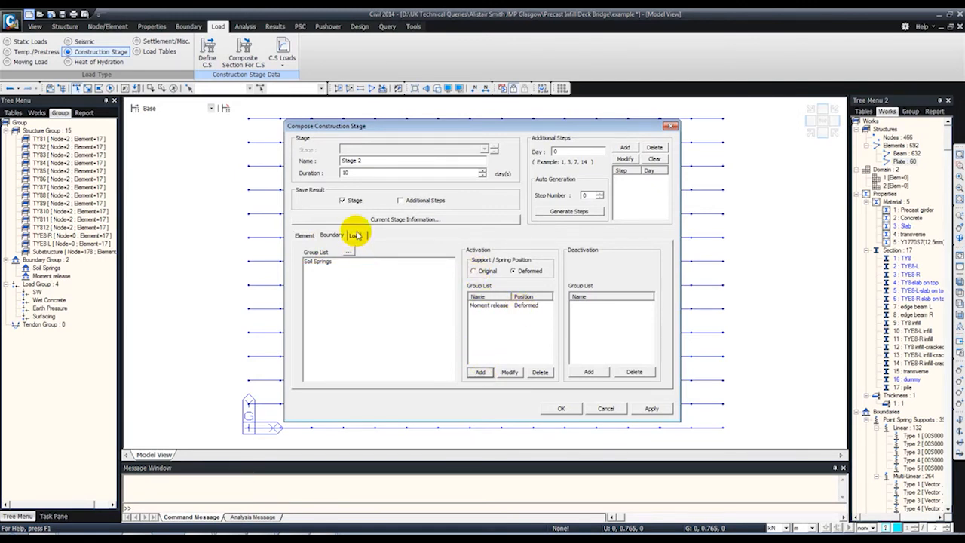
# - Activate the Wet Concrete load group on the first day of Stage 2 and apply the stage with a duration of 7 days
pyautogui.click(356, 236)
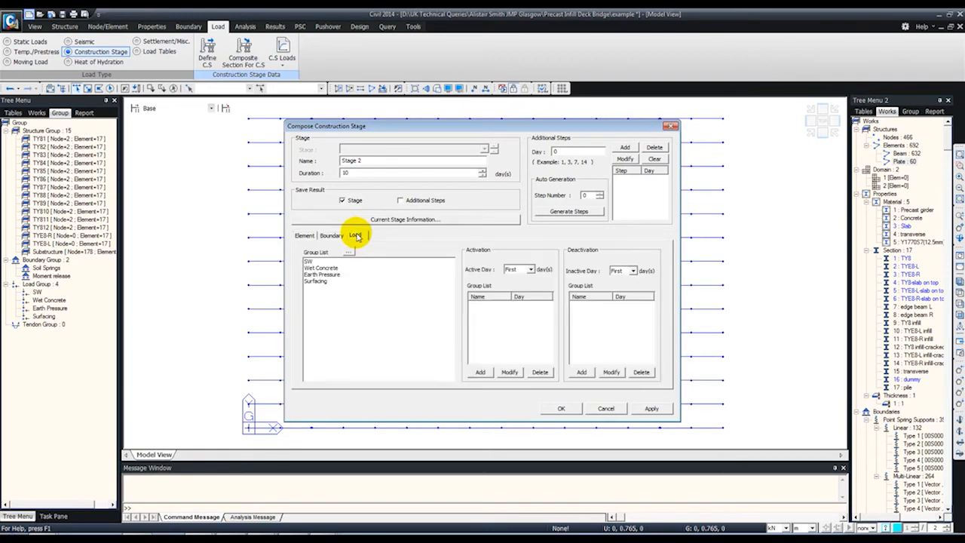
pyautogui.click(321, 269)
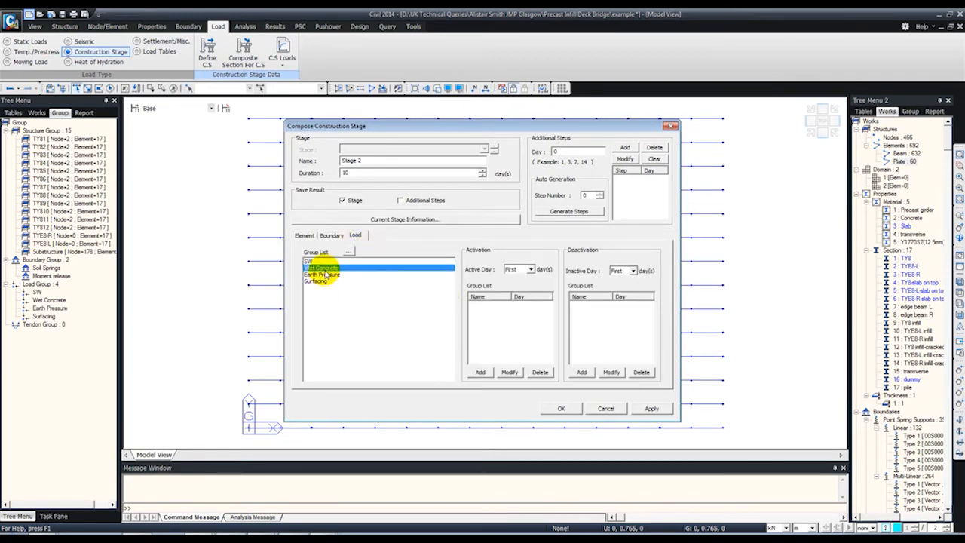
pyautogui.click(487, 371)
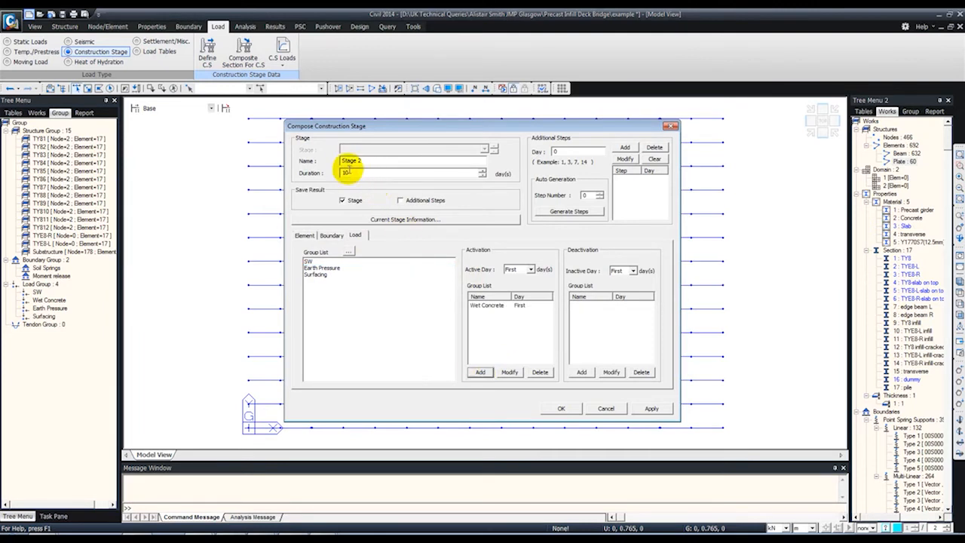
pyautogui.moveTo(349, 171); pyautogui.dragTo(309, 172)
pyautogui.write('7')
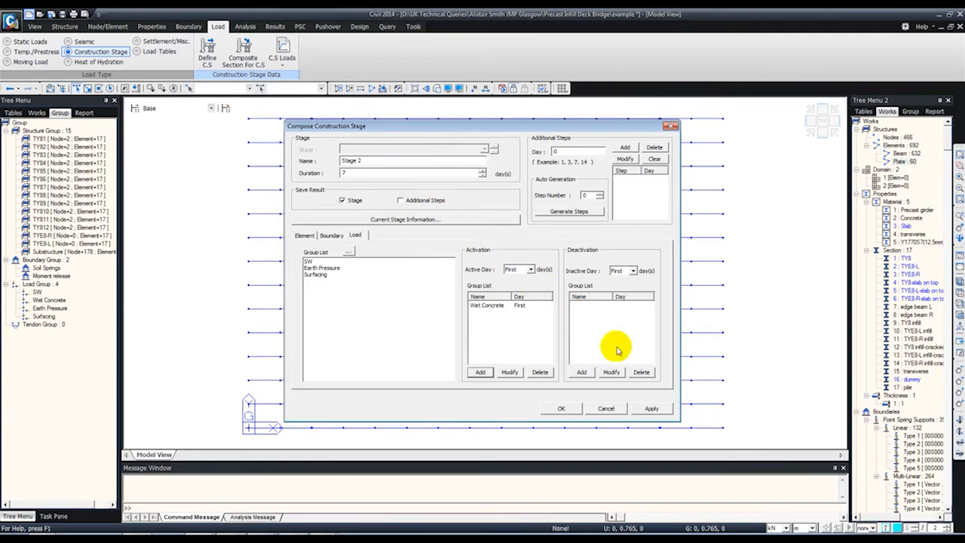
pyautogui.click(651, 408)
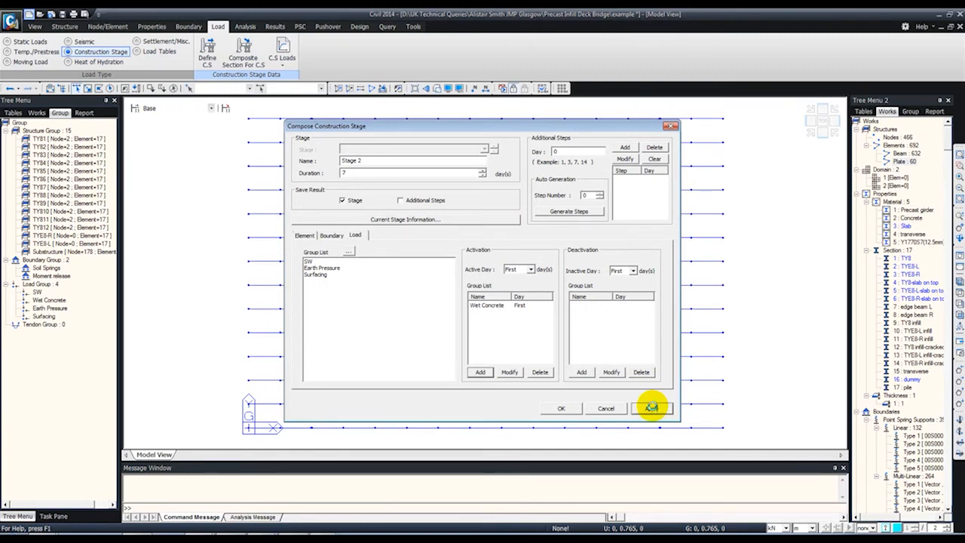
pyautogui.doubleClick(358, 161)
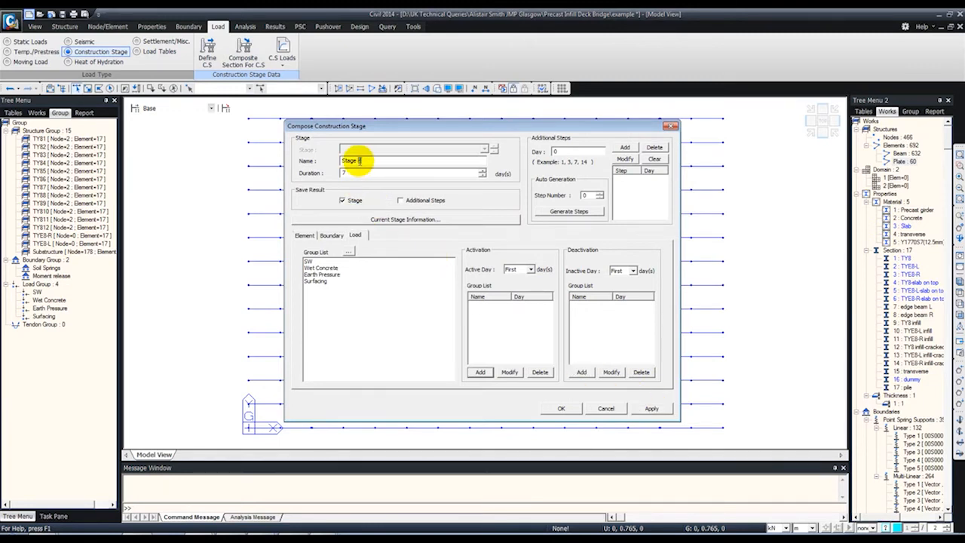
pyautogui.write('3')
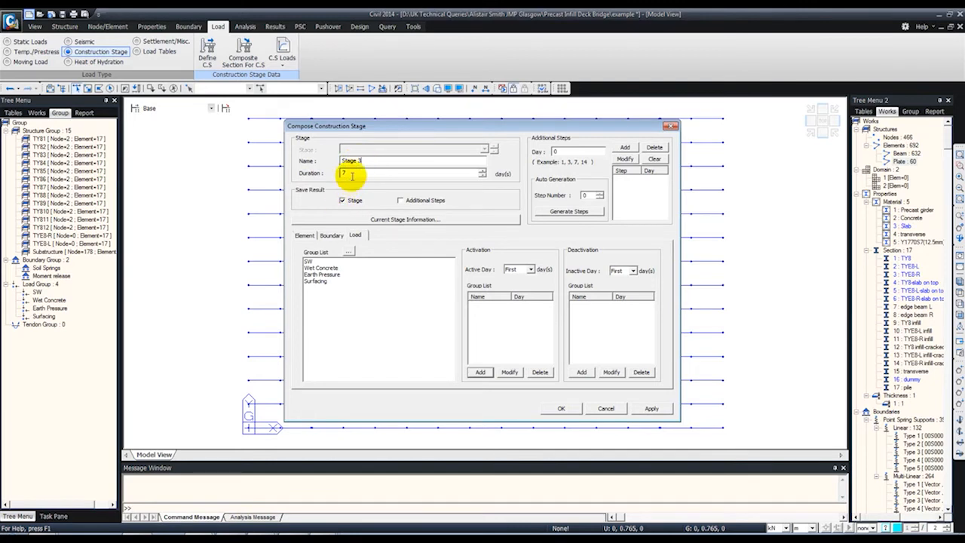
pyautogui.moveTo(351, 174); pyautogui.dragTo(326, 177)
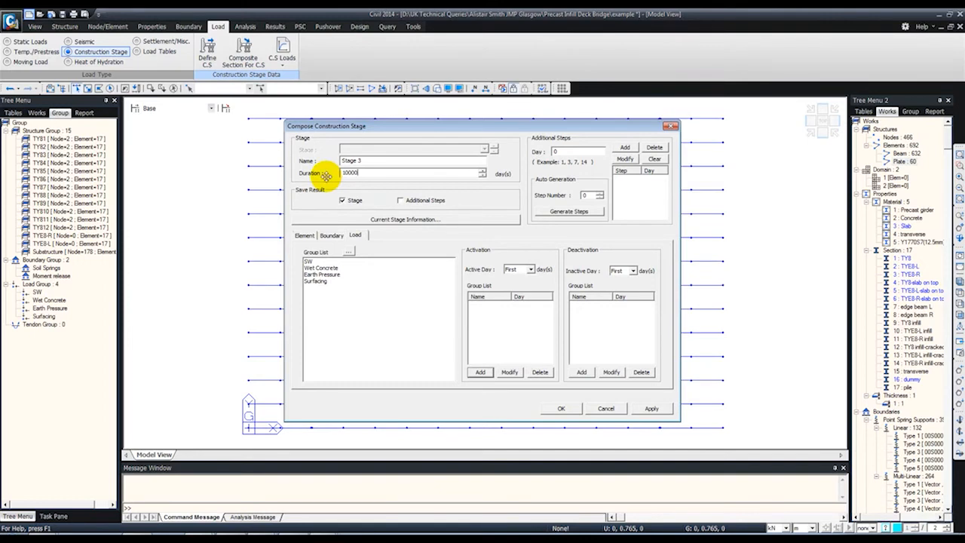
pyautogui.click(304, 235)
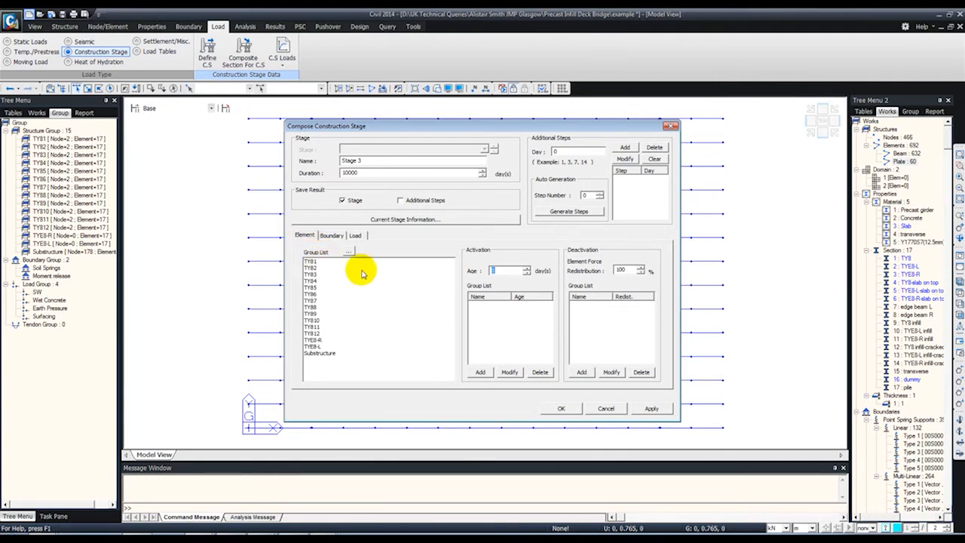
pyautogui.click(606, 407)
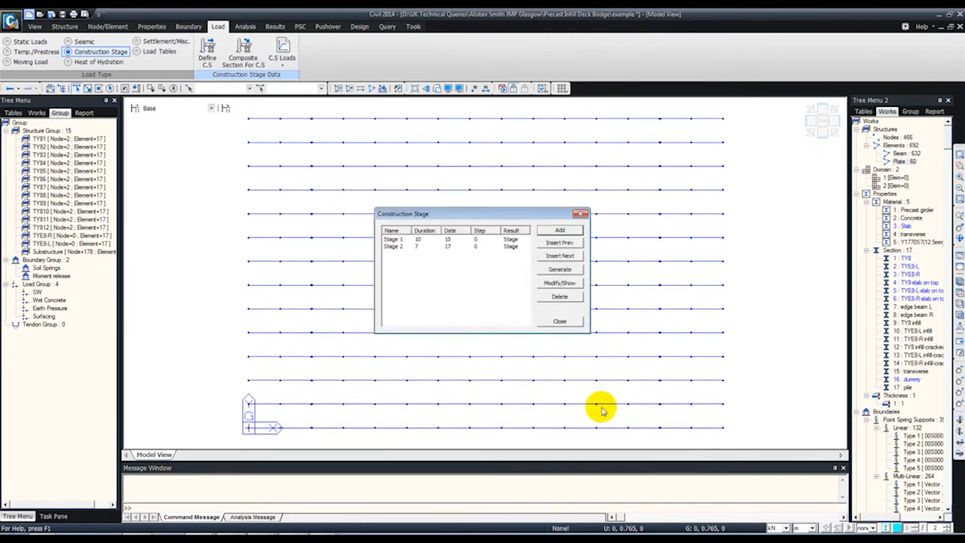
pyautogui.click(558, 322)
# - Create a new structure group named Transverse
pyautogui.click(41, 131)
pyautogui.rightClick(35, 133)
pyautogui.click(42, 137)
pyautogui.write('Transverse')
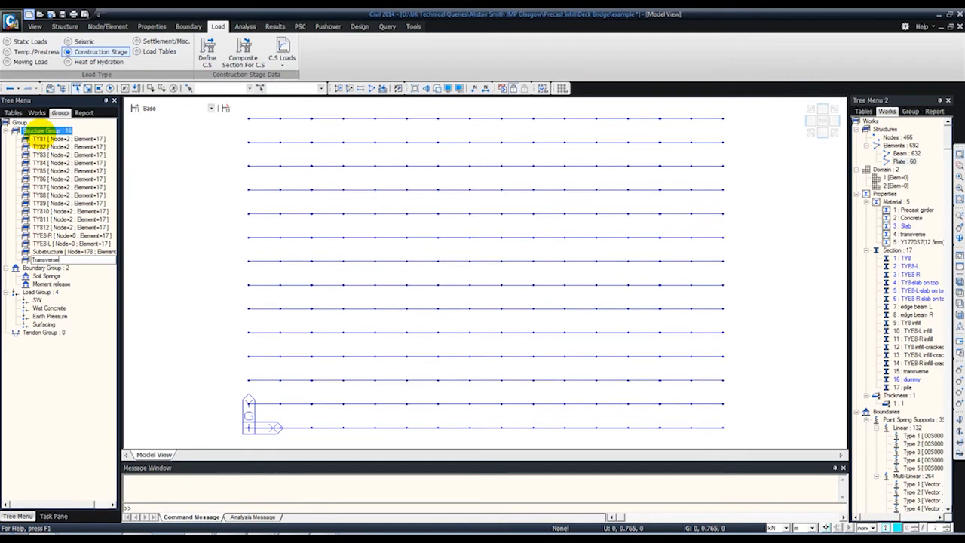
pyautogui.press('Return')
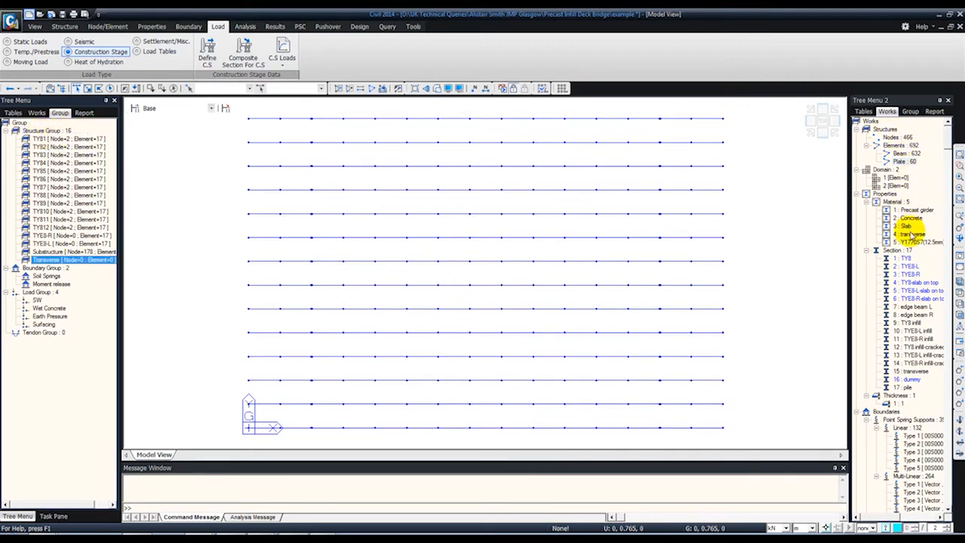
# - Activate the whole model and assign all elements with the transverse material to the Transverse structure group
pyautogui.click(372, 88)
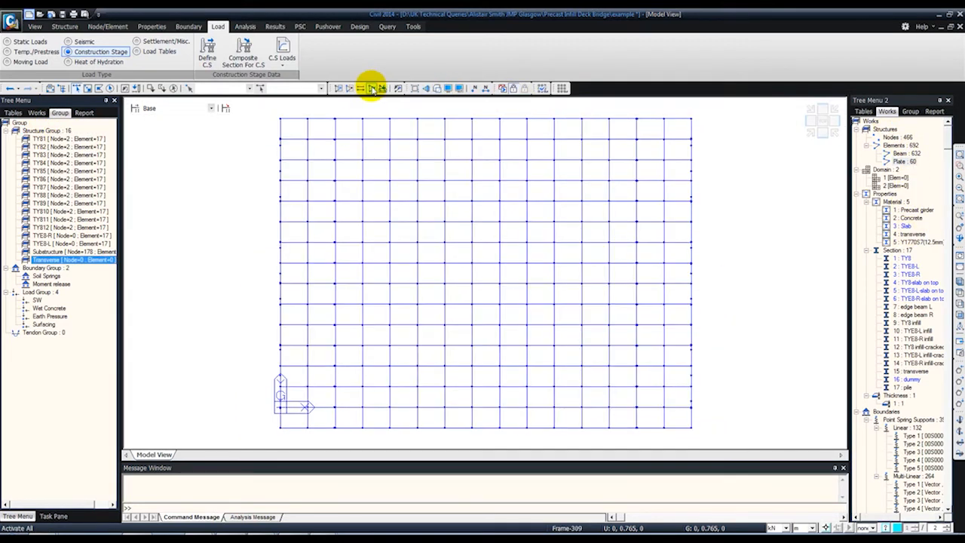
pyautogui.doubleClick(915, 234)
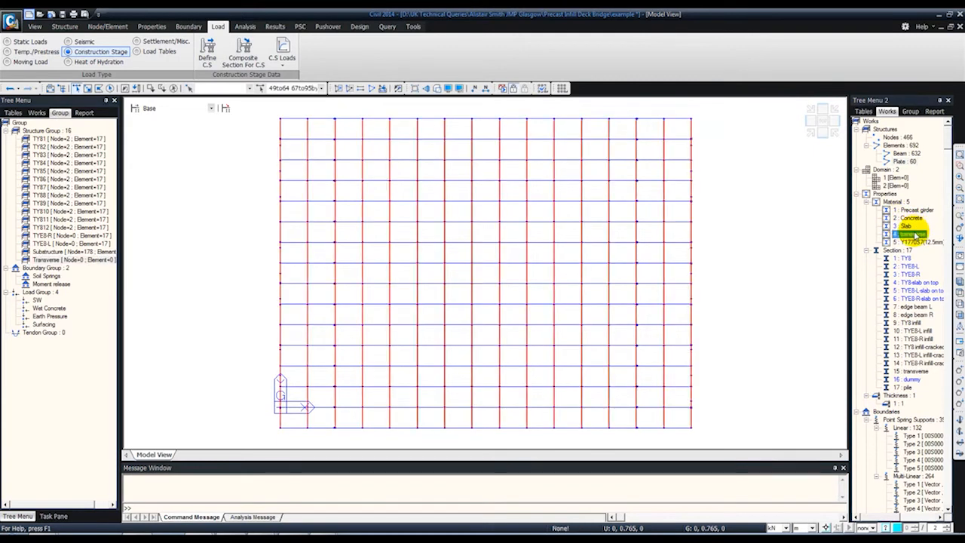
pyautogui.moveTo(50, 263); pyautogui.dragTo(306, 233)
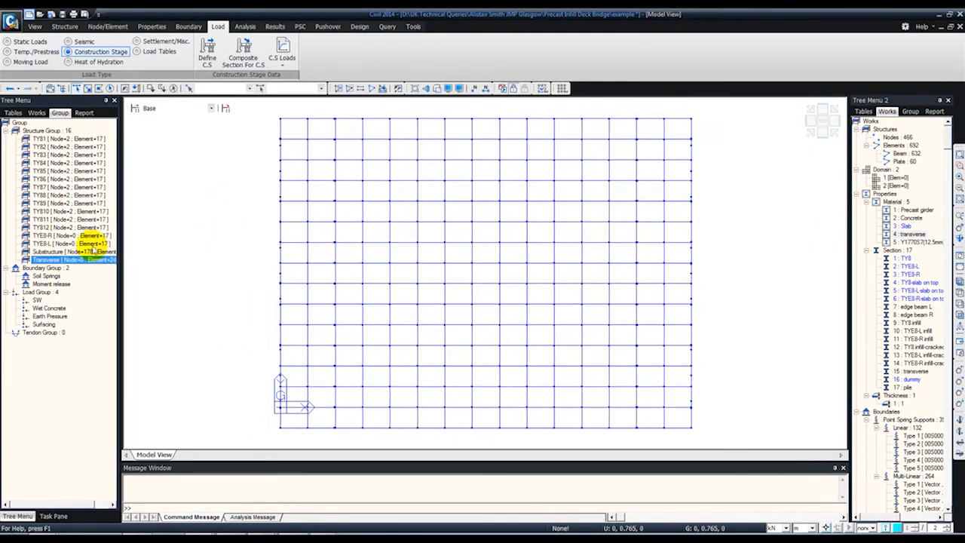
# - Create a new structure group named Edge beams
pyautogui.rightClick(46, 130)
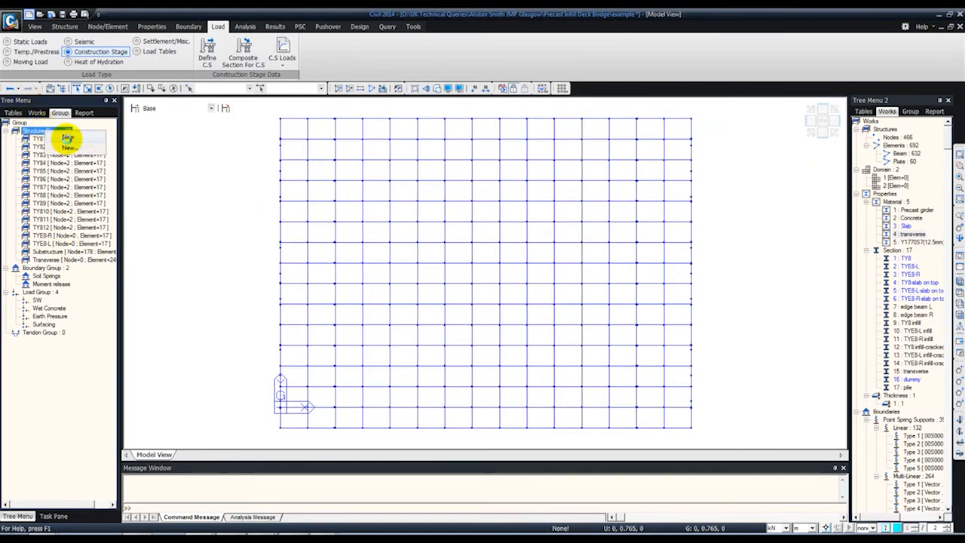
pyautogui.click(69, 147)
pyautogui.write('Ed')
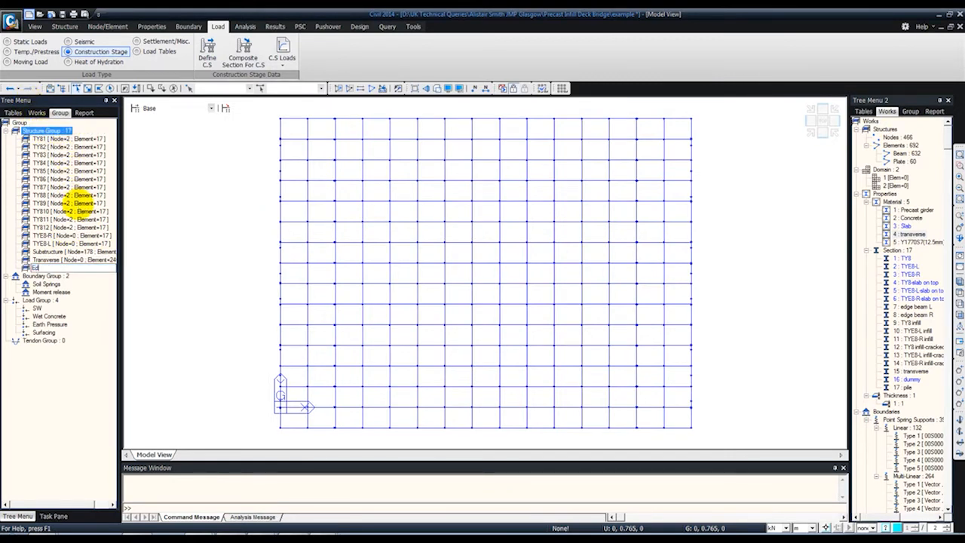
pyautogui.write('ge beams')
pyautogui.press('Return')
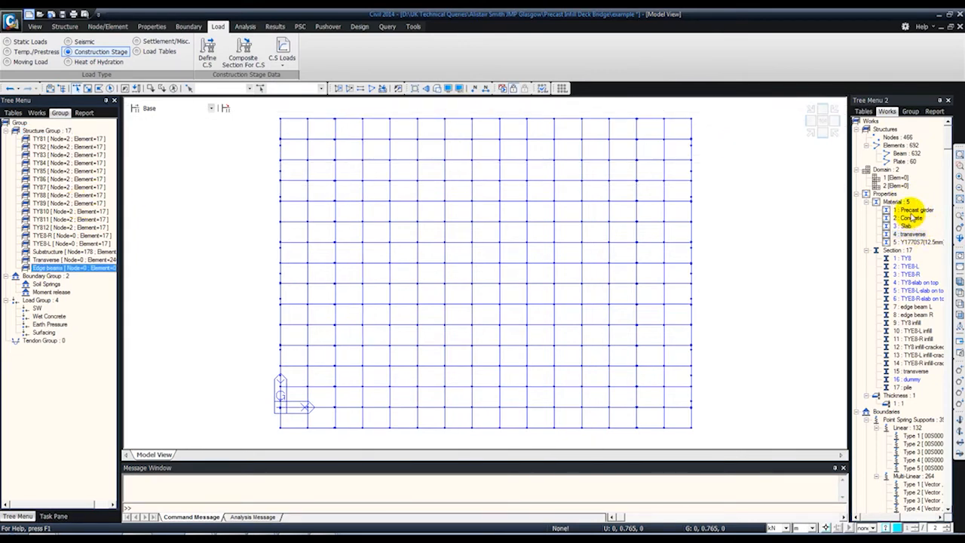
# - Assign the elements with the edge beam L and edge beam R sections to the Edge beams structure group
pyautogui.click(914, 307)
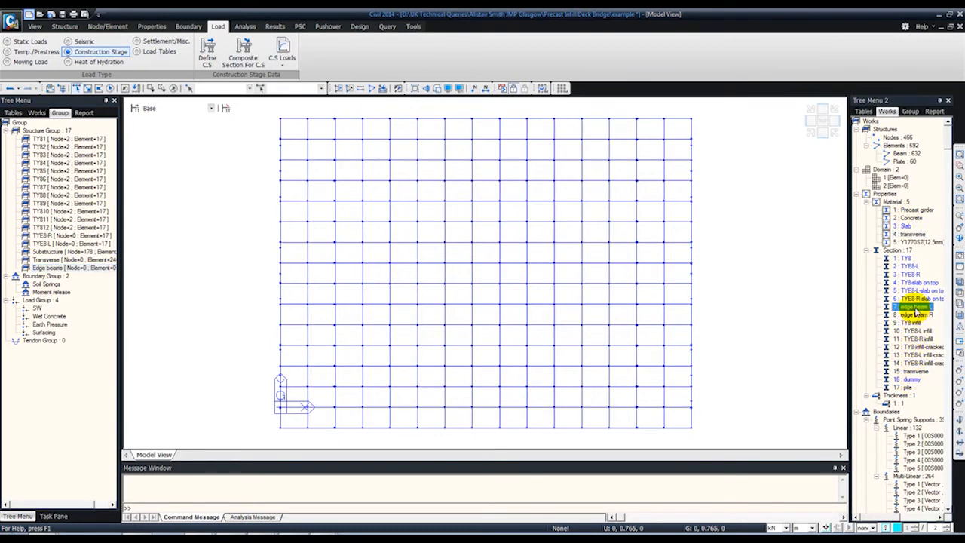
pyautogui.keyDown('ctrl'); pyautogui.click(916, 314); pyautogui.keyUp('ctrl')
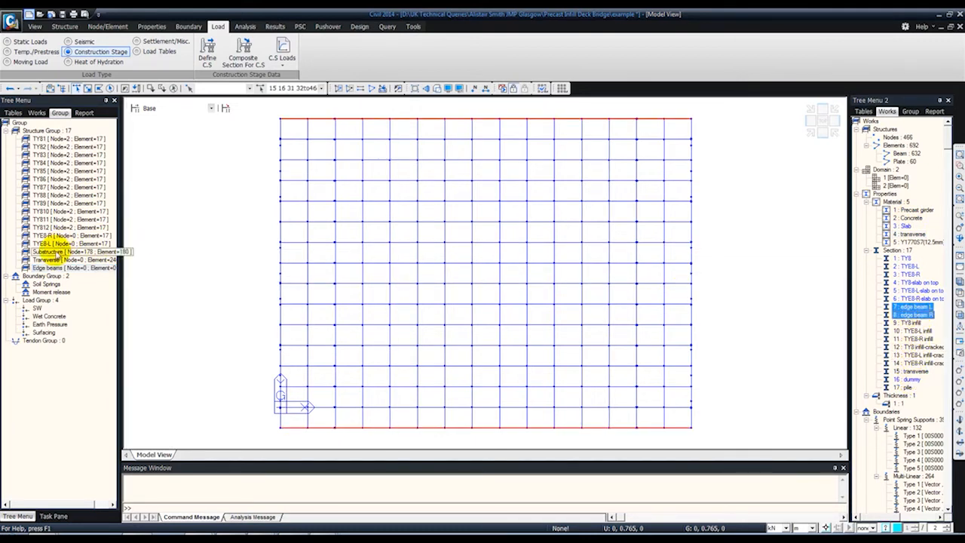
pyautogui.click(46, 268)
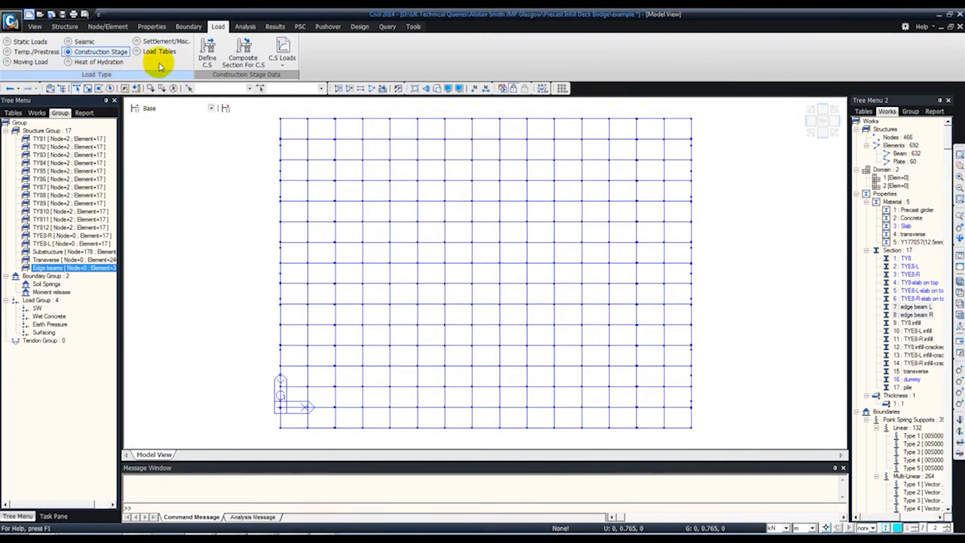
# - Add a new construction stage named Stage 3 with a duration of 10000 days
pyautogui.click(207, 50)
pyautogui.click(559, 230)
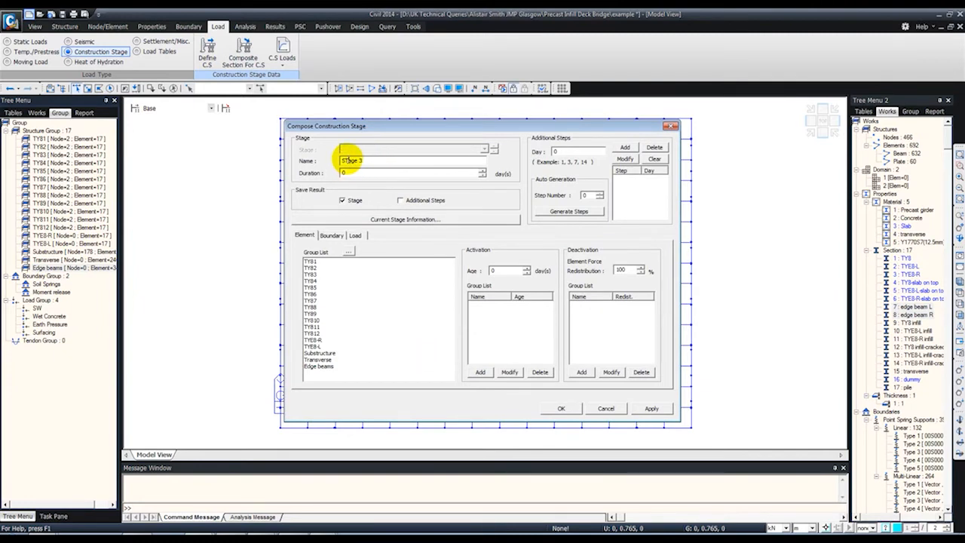
pyautogui.press('Tab')
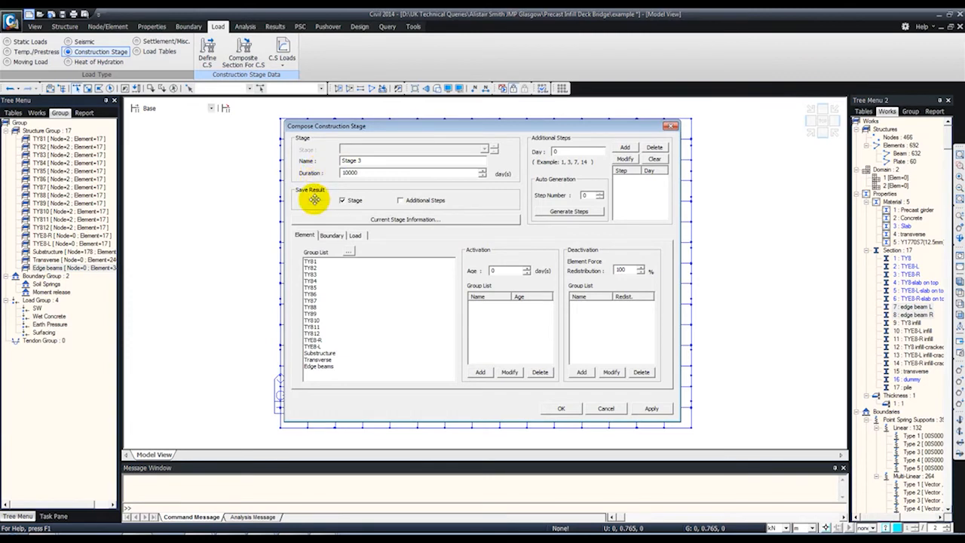
# - Activate the Transverse element group in Stage 3 with an age of 0 days and select its activation entry
pyautogui.click(322, 360)
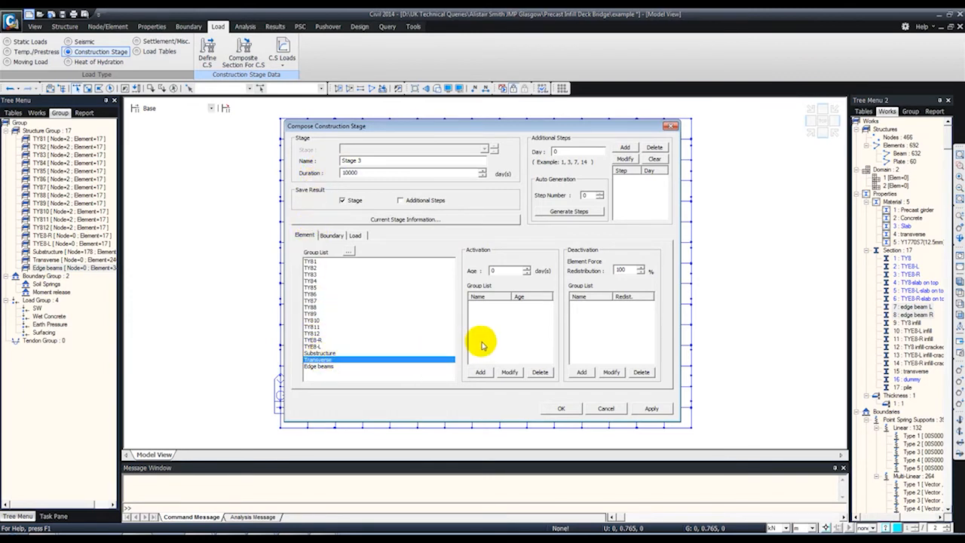
pyautogui.click(479, 371)
pyautogui.click(488, 305)
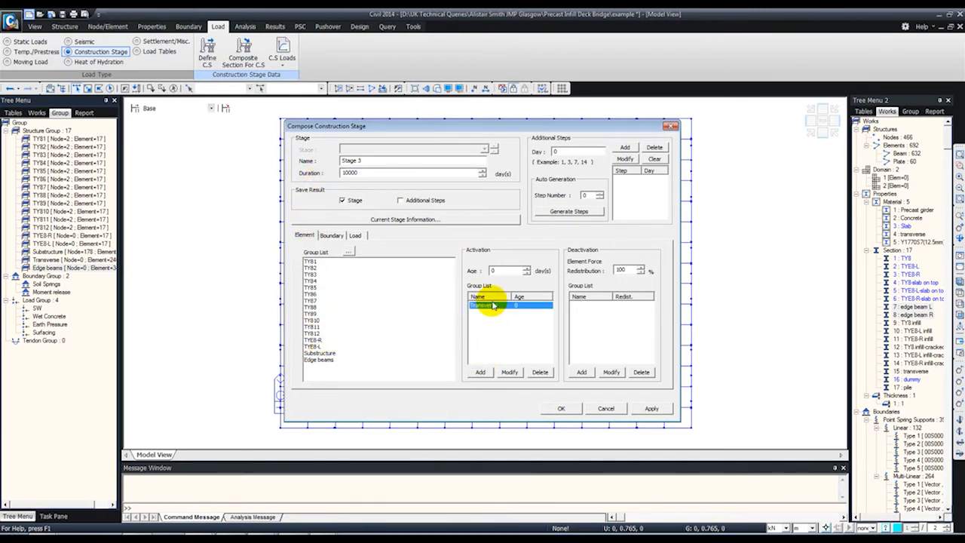
pyautogui.click(496, 270)
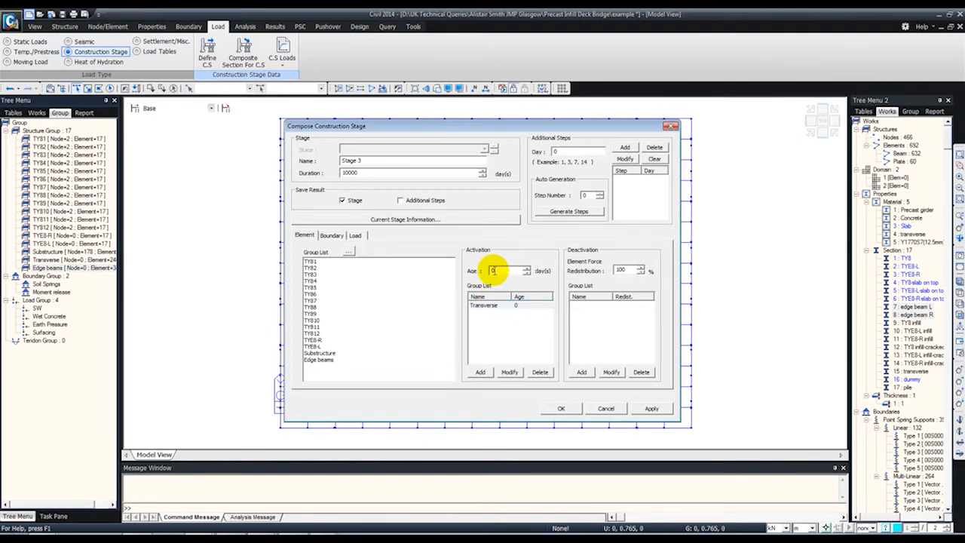
pyautogui.click(483, 306)
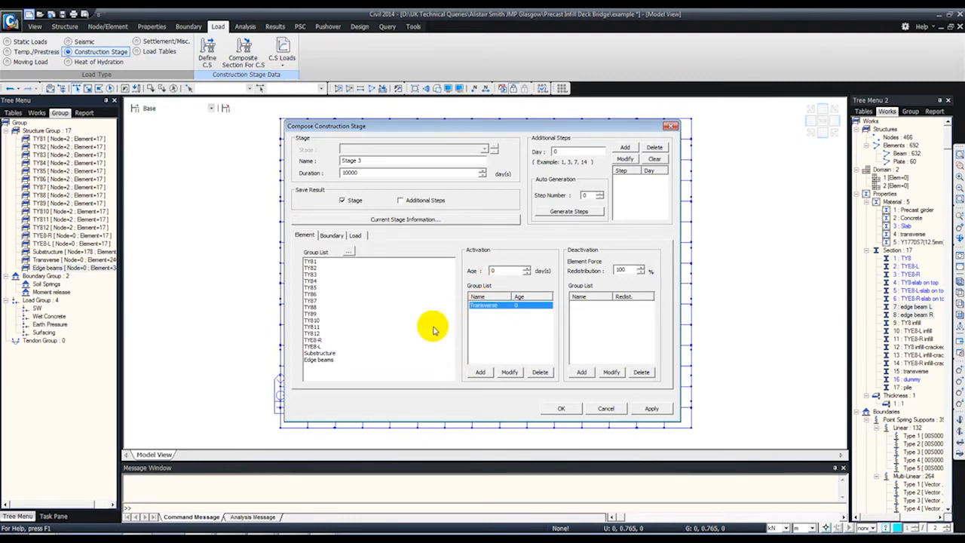
# - Add the Edge beams structure group to the element activation list of Stage 3
pyautogui.click(323, 359)
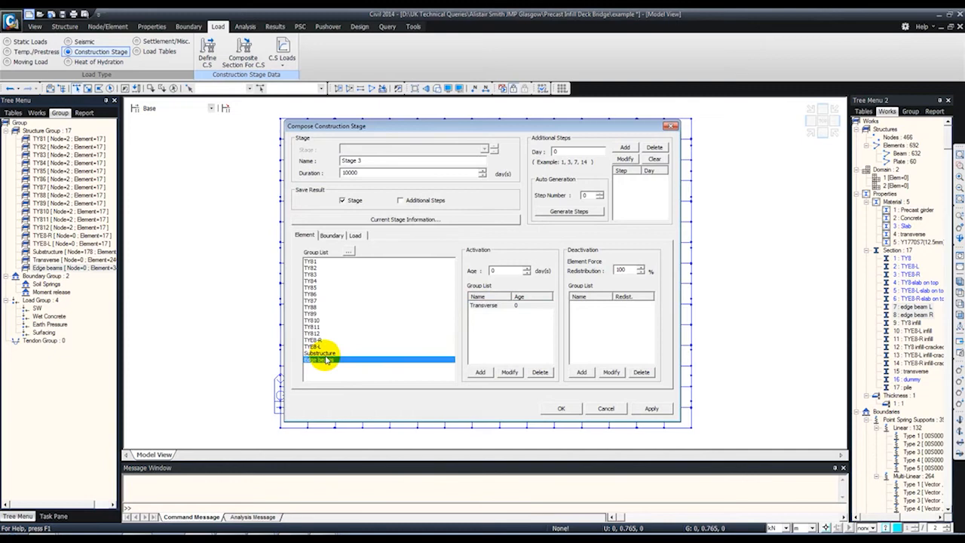
pyautogui.click(482, 372)
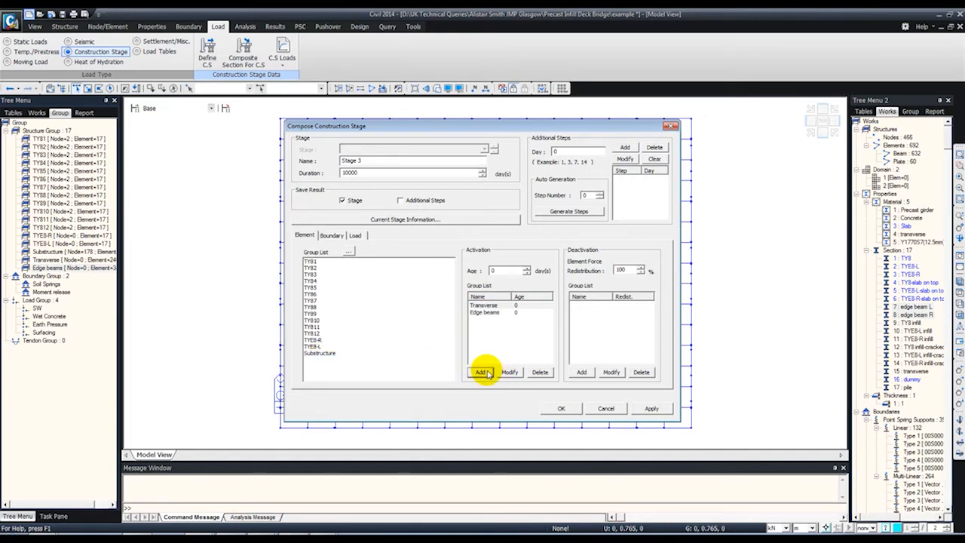
pyautogui.click(329, 237)
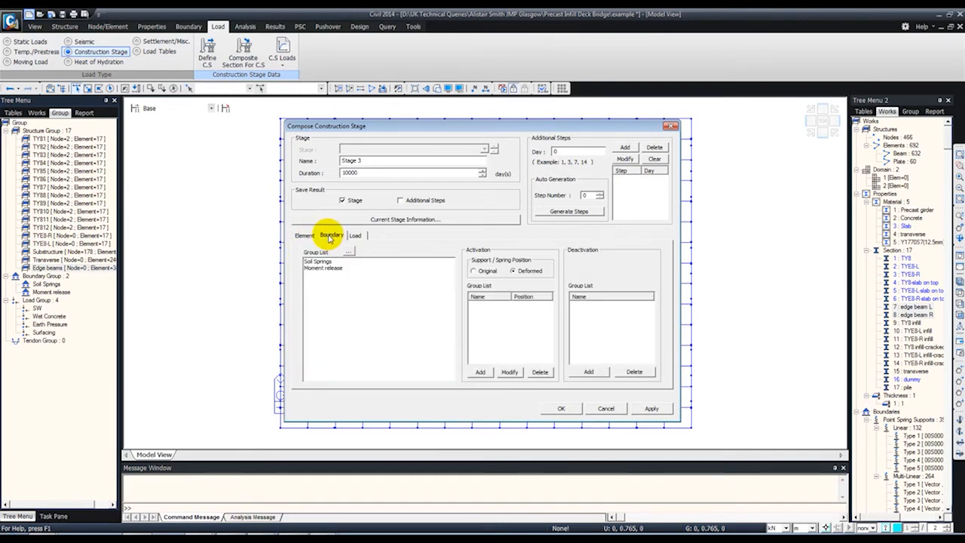
pyautogui.click(305, 235)
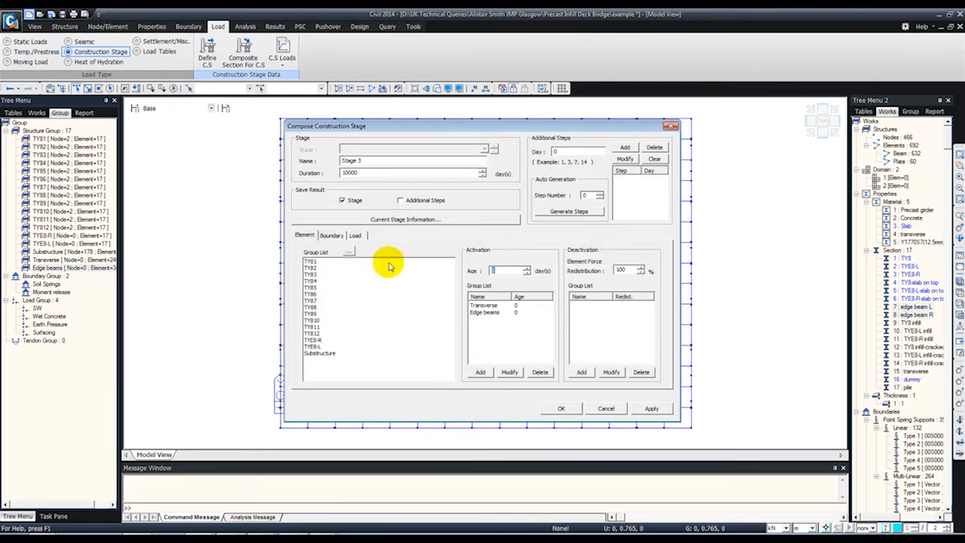
# - Set the activation age of both the Transverse and Edge beams groups to 28 days
pyautogui.click(509, 306)
pyautogui.moveTo(501, 271); pyautogui.dragTo(478, 270)
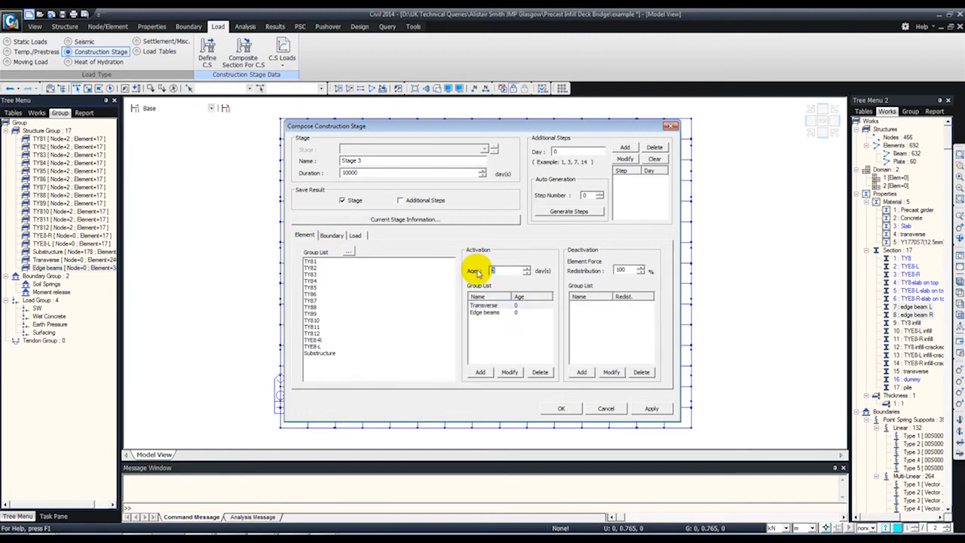
pyautogui.write('28')
pyautogui.click(510, 372)
pyautogui.click(497, 313)
pyautogui.moveTo(501, 271); pyautogui.dragTo(467, 271)
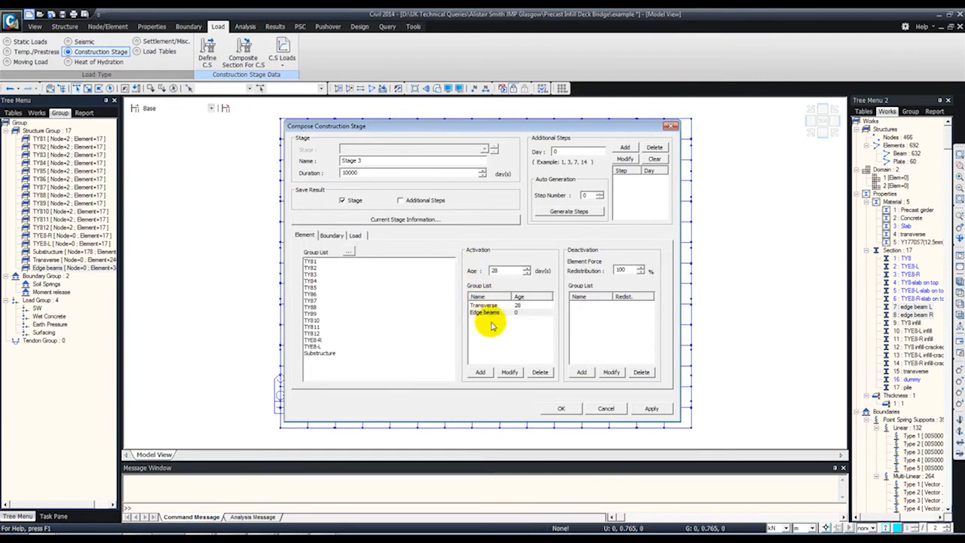
pyautogui.click(511, 372)
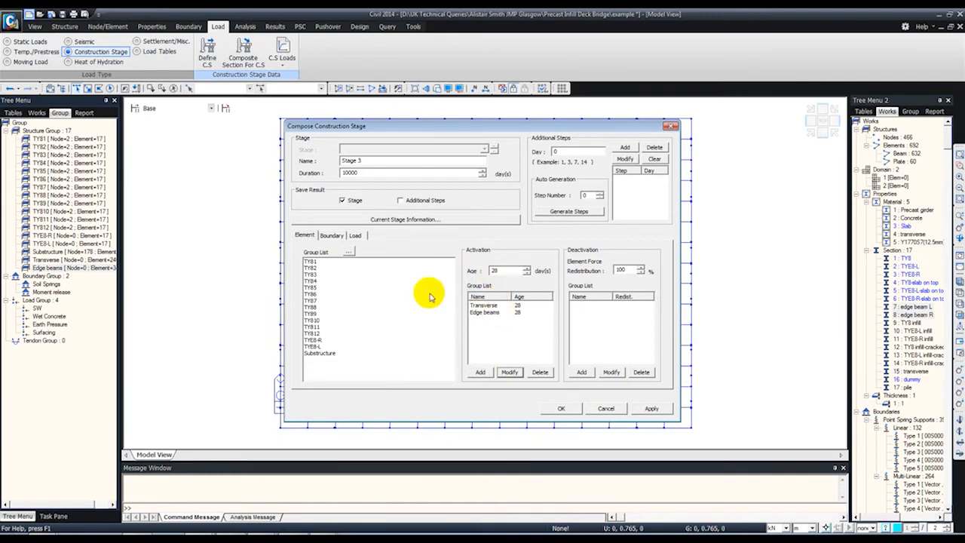
# - Deactivate the Moment release boundary group in Stage 3
pyautogui.click(329, 236)
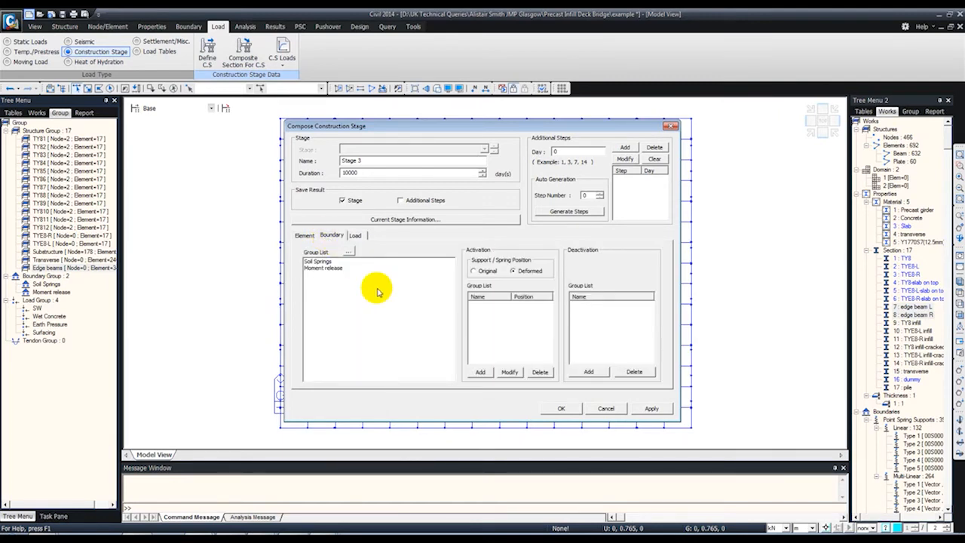
pyautogui.click(322, 269)
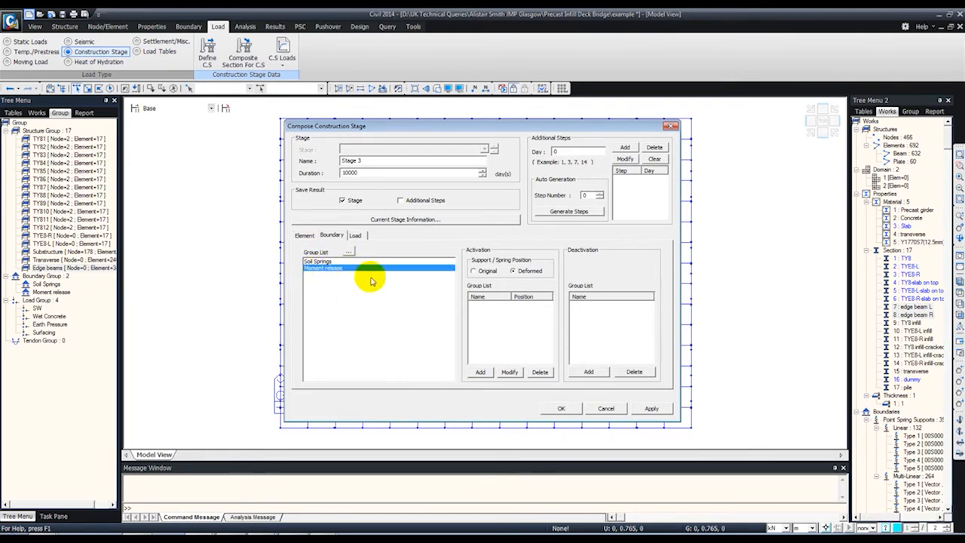
pyautogui.click(587, 372)
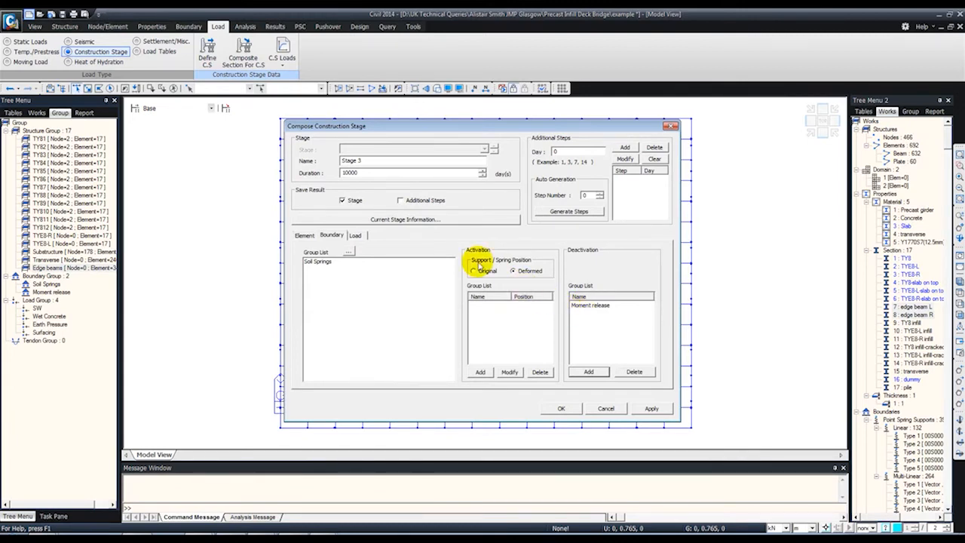
# - Add an additional step at day 21 to Stage 3 for the Surfacing load
pyautogui.click(359, 236)
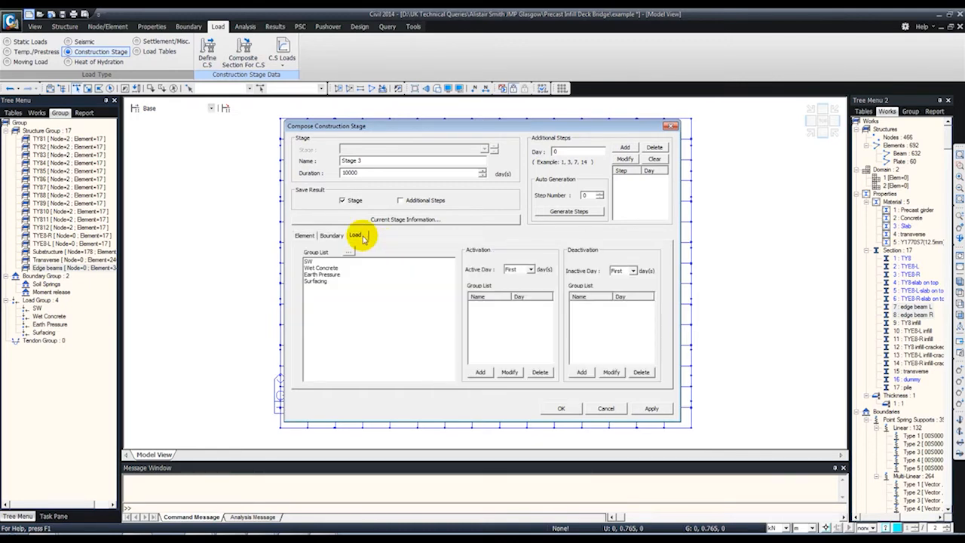
pyautogui.click(320, 280)
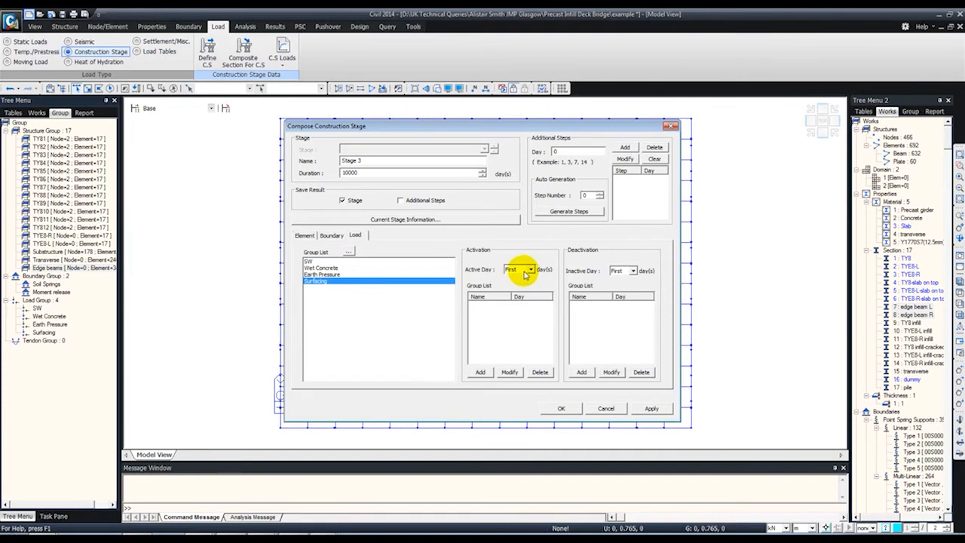
pyautogui.doubleClick(558, 152)
pyautogui.write('21')
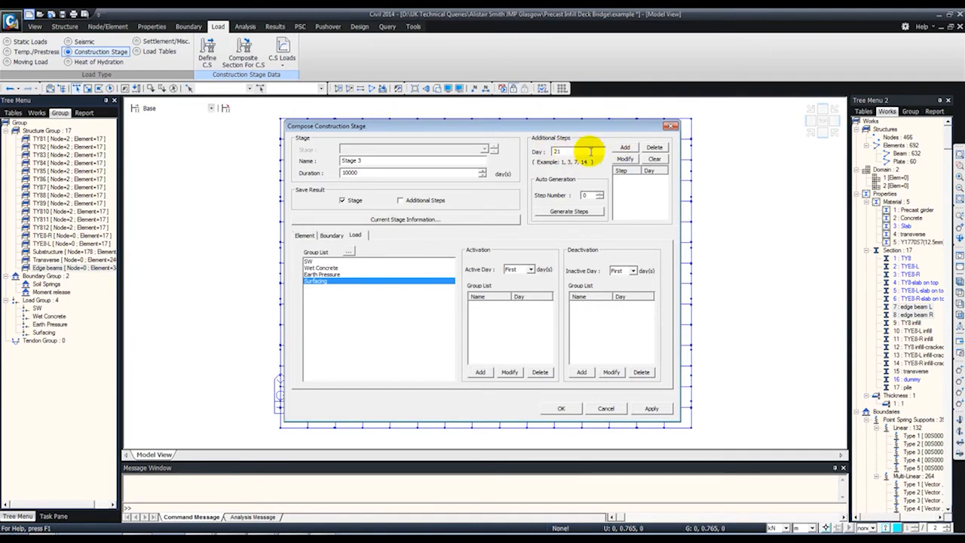
pyautogui.click(625, 147)
# - Activate the Surfacing load group on day 21, then save Stage 3 and close the construction stage definition
pyautogui.click(520, 269)
pyautogui.click(515, 290)
pyautogui.click(321, 281)
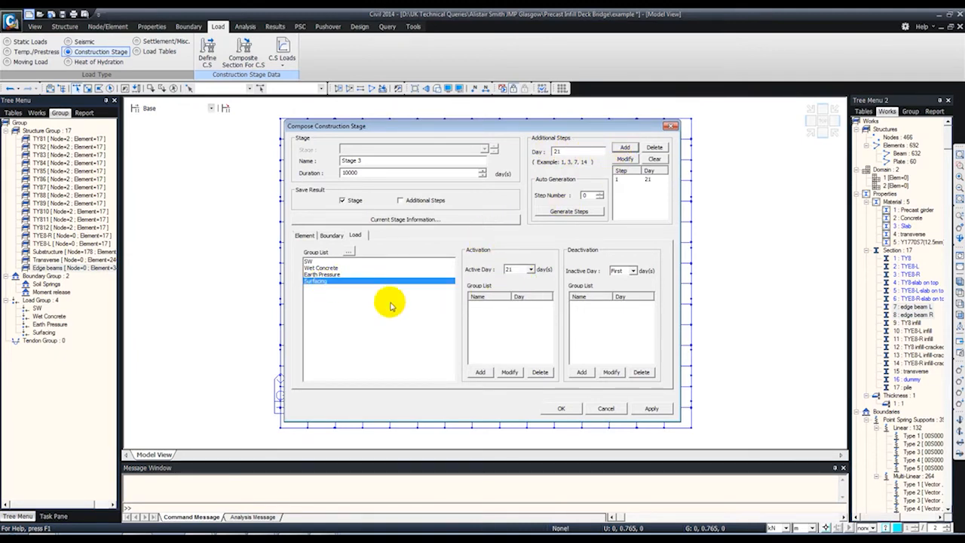
pyautogui.click(478, 372)
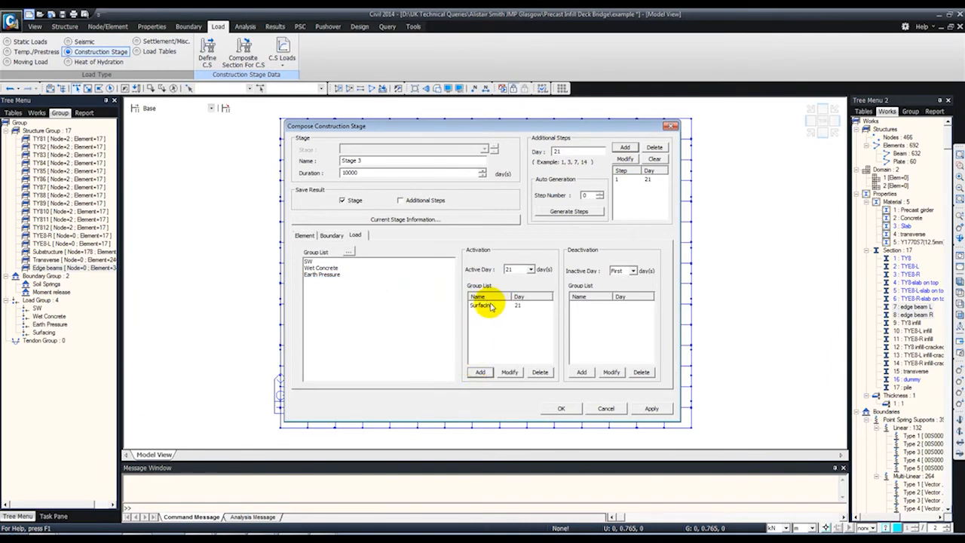
pyautogui.click(560, 408)
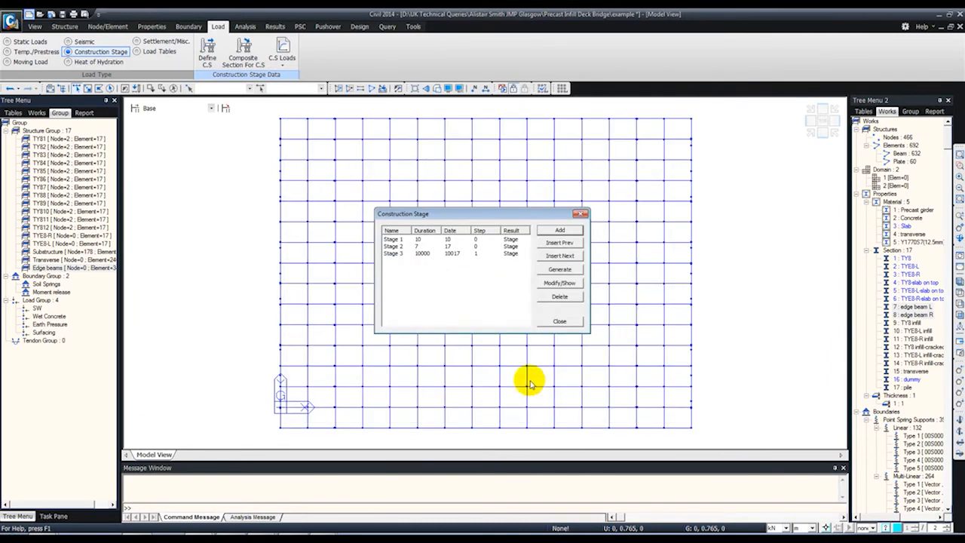
pyautogui.click(558, 322)
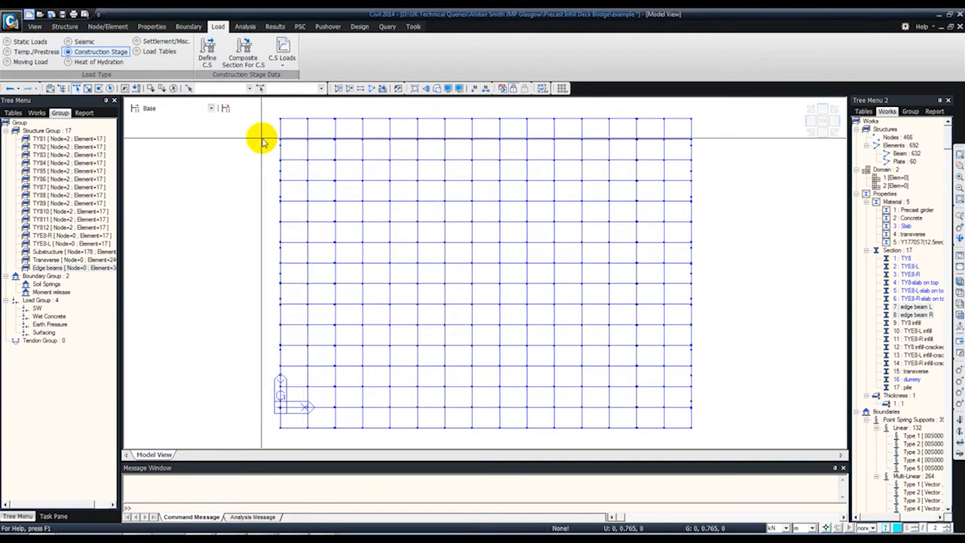
# - Start a new composite section for construction stage using section 9: TY8 infill with Stage 2 as the active stage
pyautogui.click(36, 112)
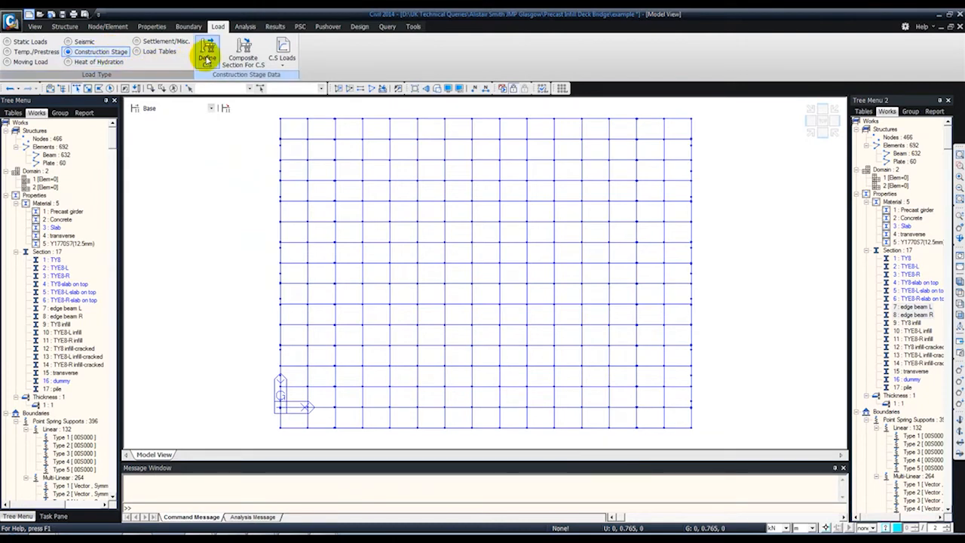
pyautogui.click(243, 50)
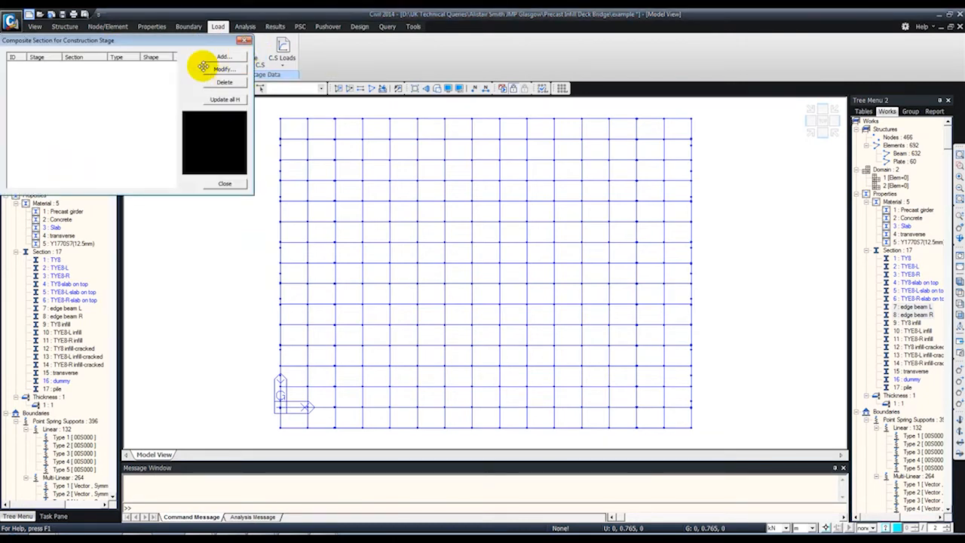
pyautogui.click(408, 125)
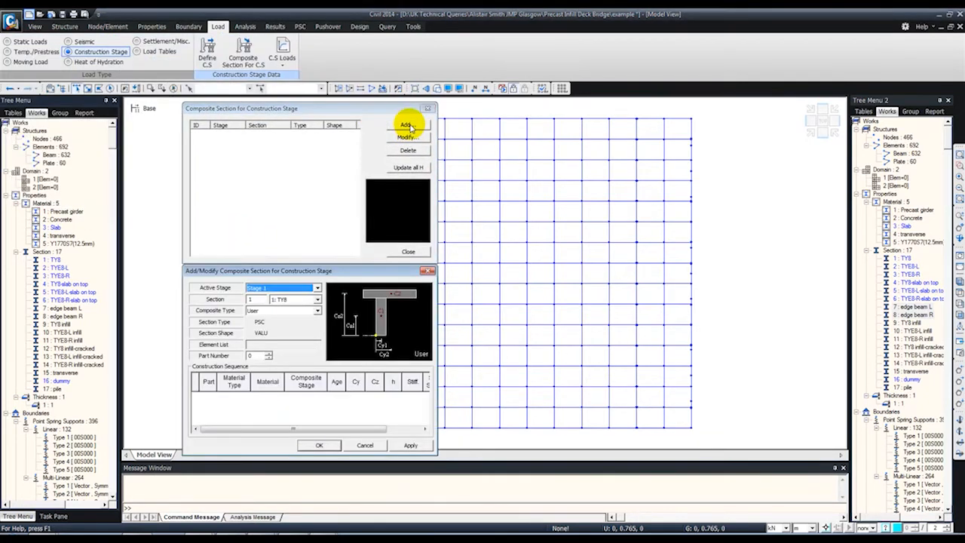
pyautogui.moveTo(371, 265); pyautogui.dragTo(534, 174)
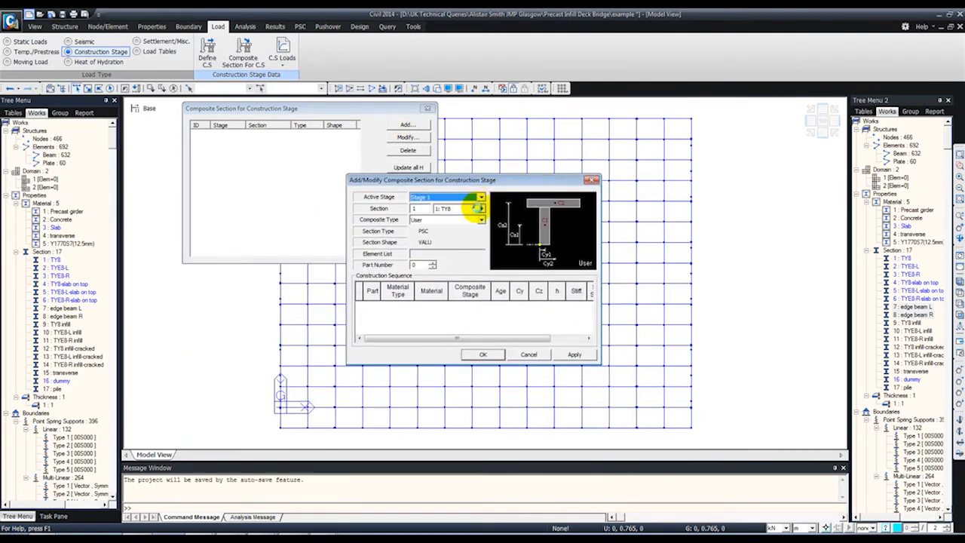
pyautogui.click(479, 209)
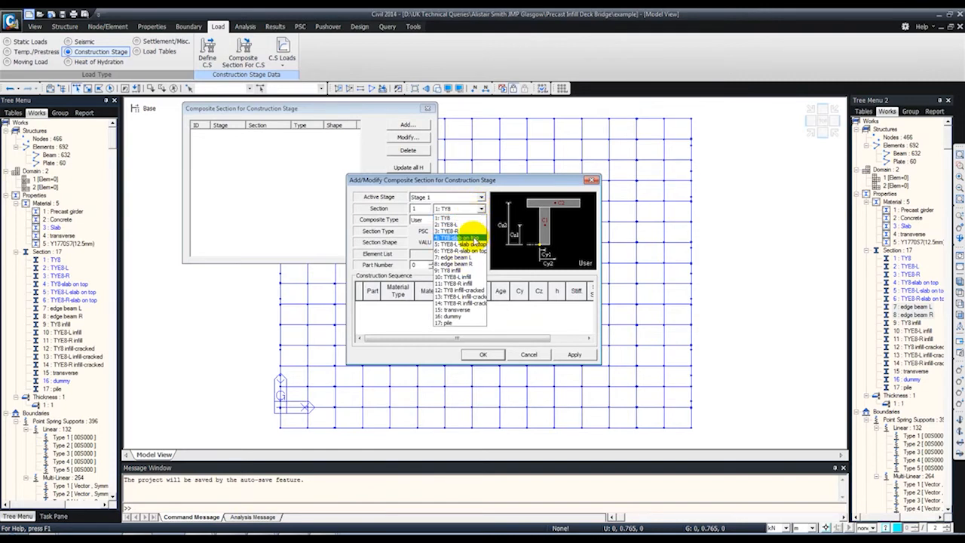
pyautogui.click(458, 271)
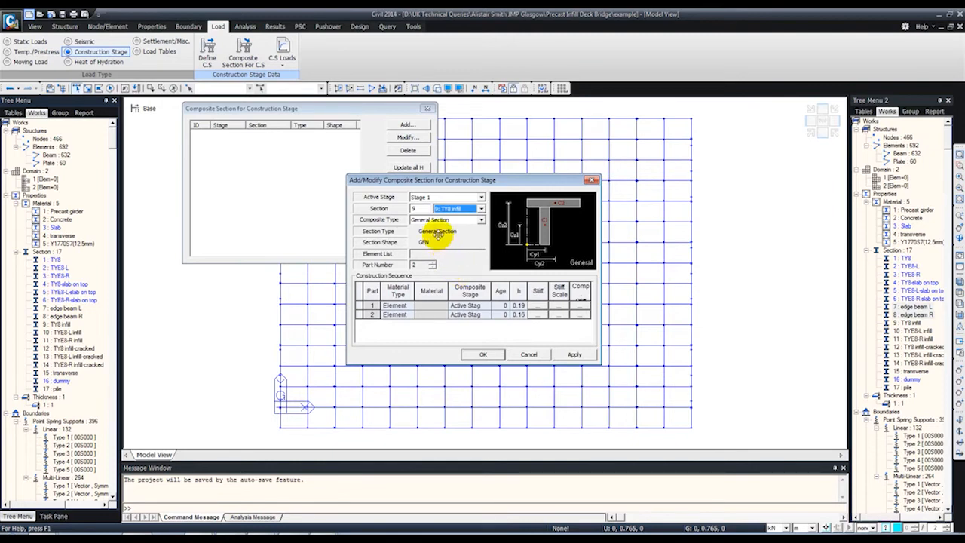
pyautogui.click(436, 197)
pyautogui.click(430, 214)
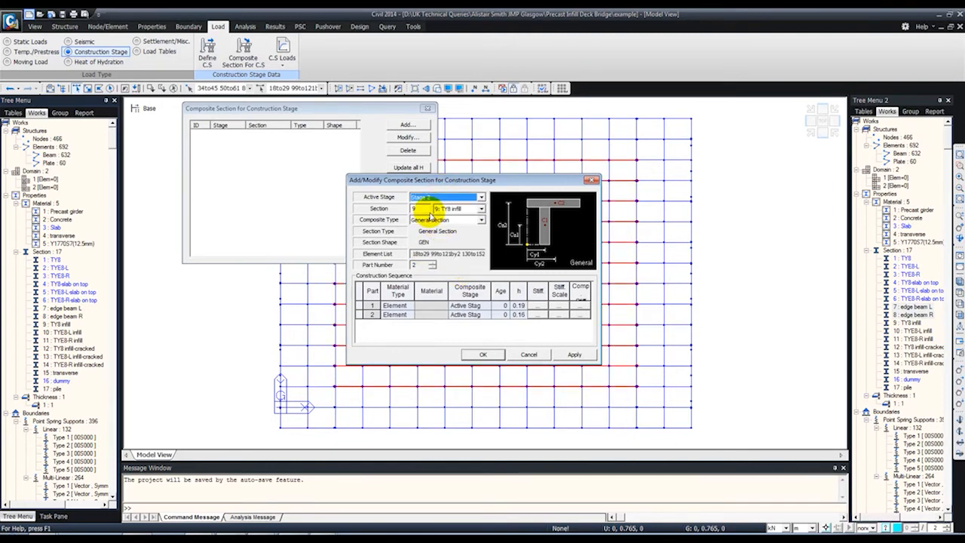
# - Define part 1 of the TY8 infill section by material 1: Precast girder, composite stage Stage 2 and age 28
pyautogui.click(398, 305)
pyautogui.click(410, 306)
pyautogui.click(396, 320)
pyautogui.click(431, 306)
pyautogui.click(442, 306)
pyautogui.click(443, 314)
pyautogui.click(467, 305)
pyautogui.click(486, 305)
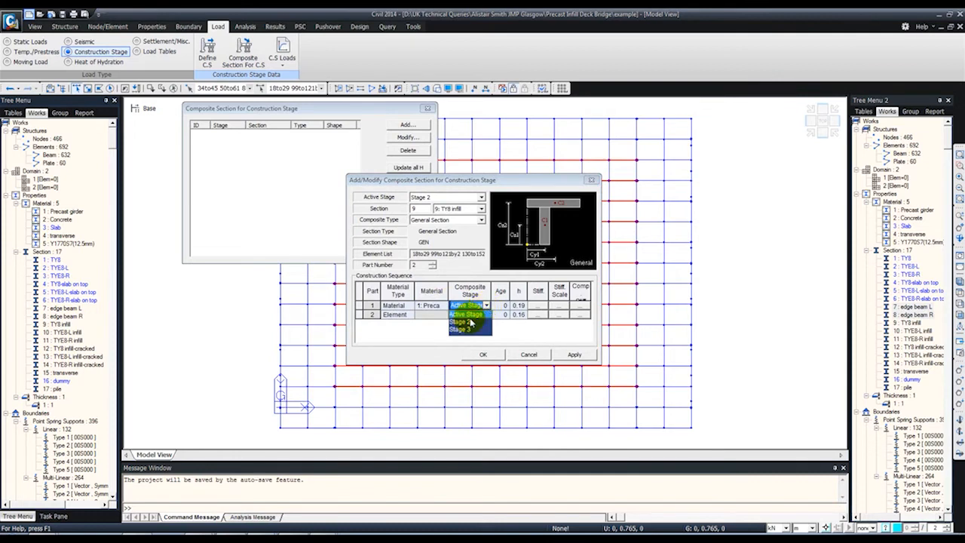
pyautogui.click(466, 323)
pyautogui.click(500, 305)
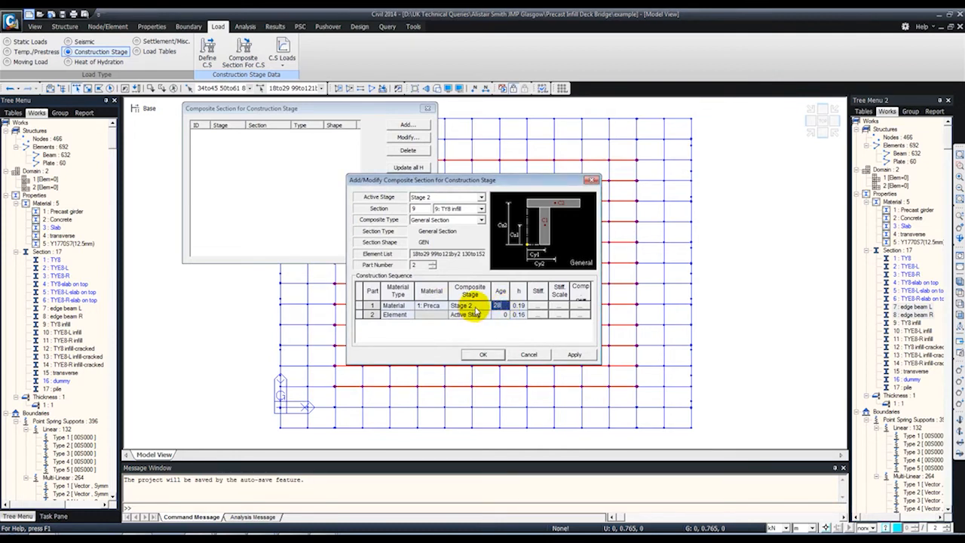
# - Define part 2 of the TY8 infill section by material 3: Slab, composite stage Stage 3 and age 7, and apply the composite section
pyautogui.click(394, 314)
pyautogui.click(409, 315)
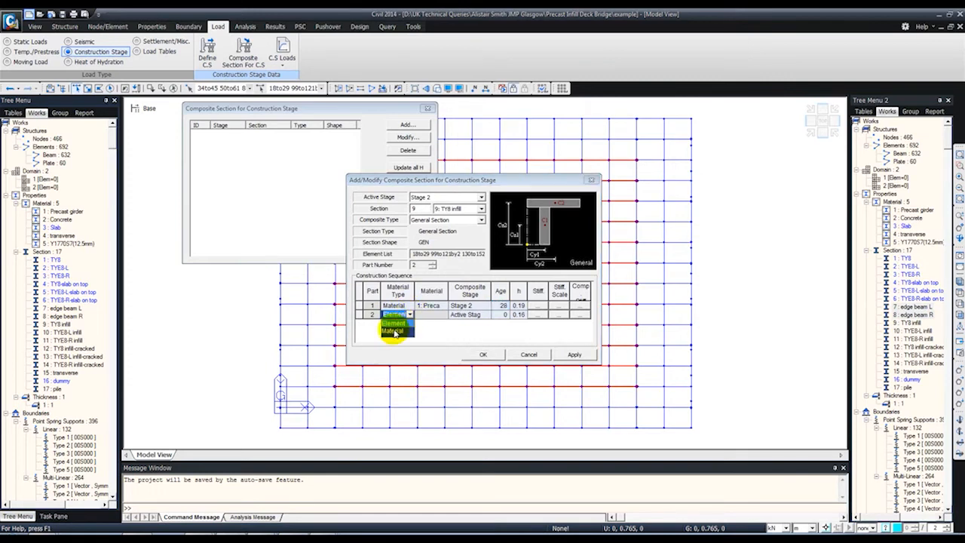
pyautogui.click(393, 332)
pyautogui.click(445, 315)
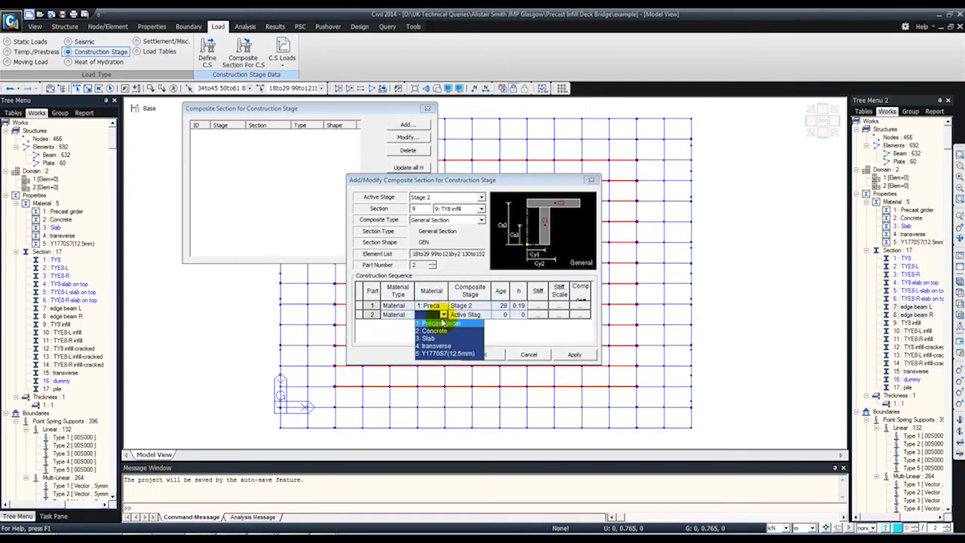
pyautogui.click(428, 340)
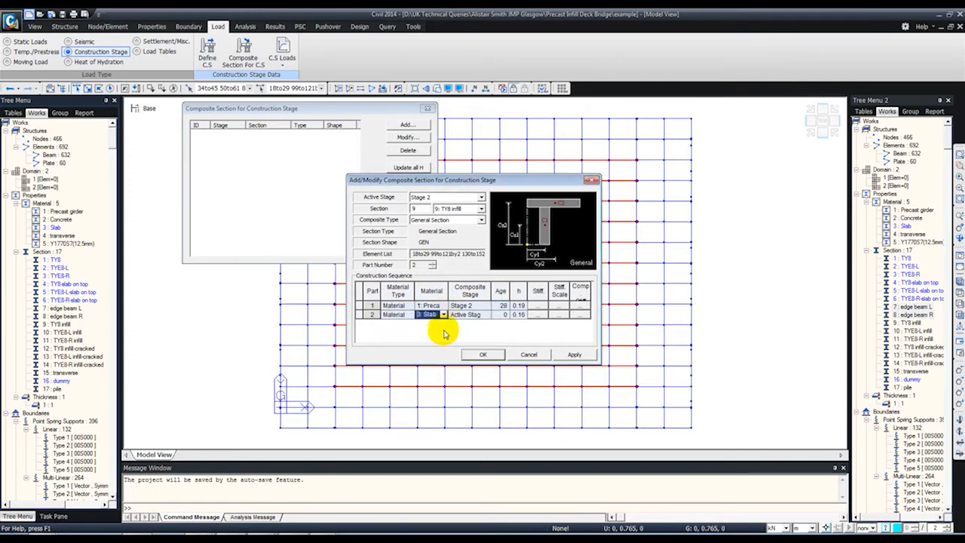
pyautogui.click(486, 314)
pyautogui.click(460, 338)
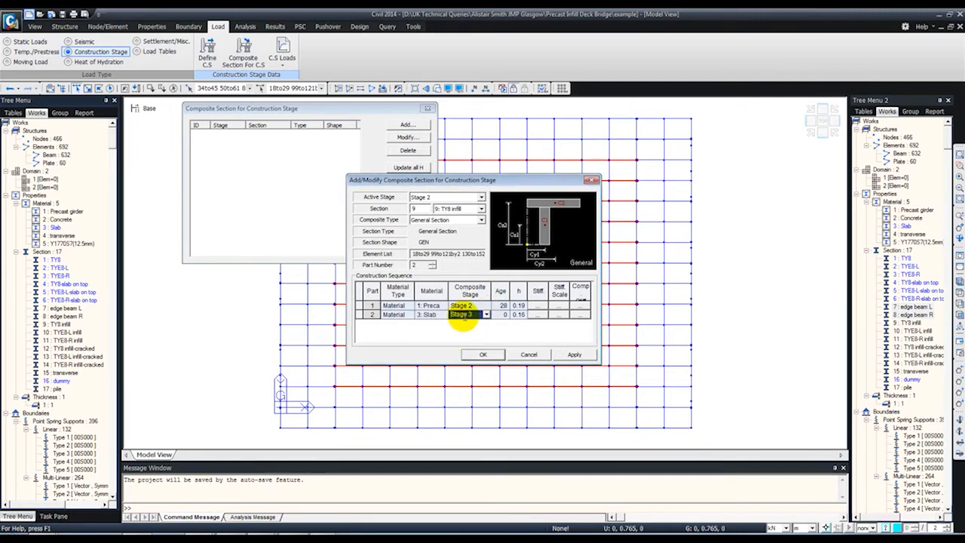
pyautogui.click(500, 315)
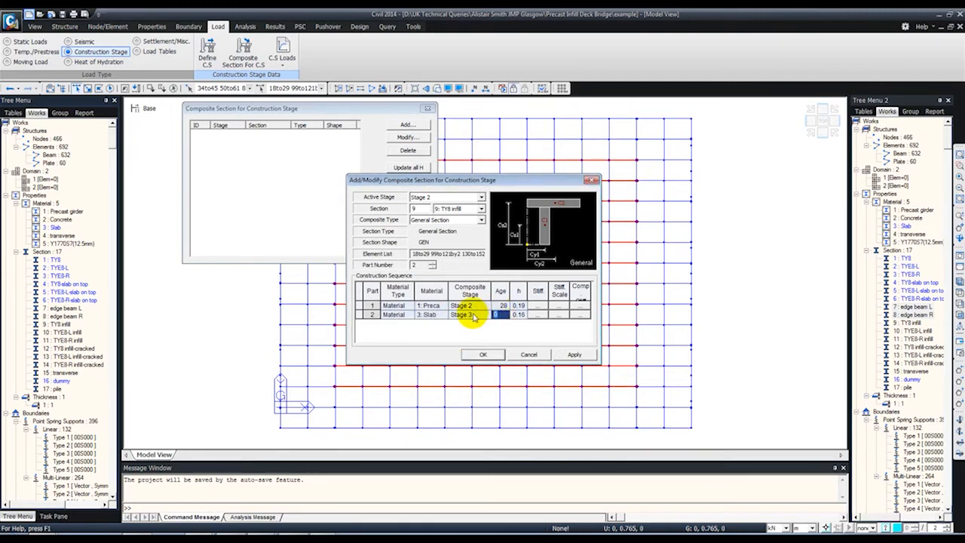
pyautogui.write('7')
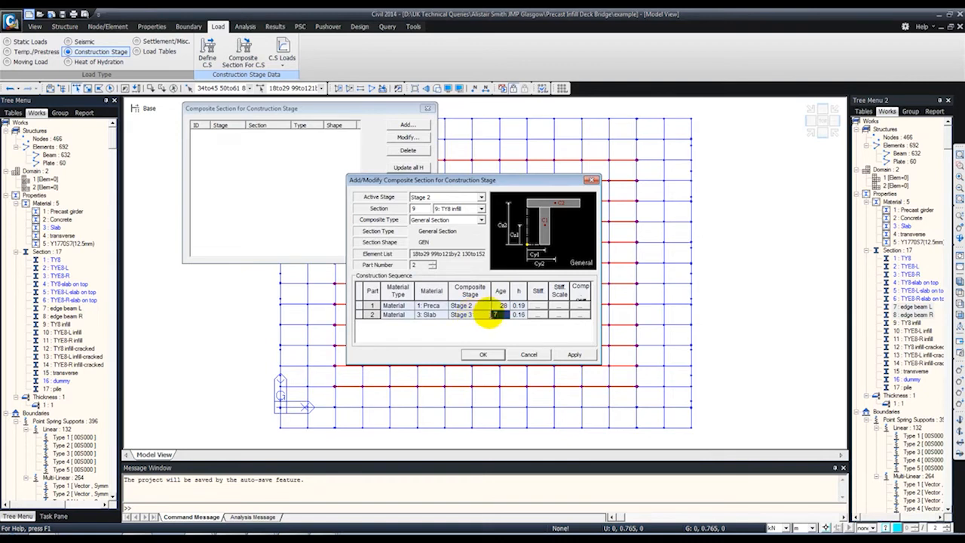
pyautogui.click(518, 315)
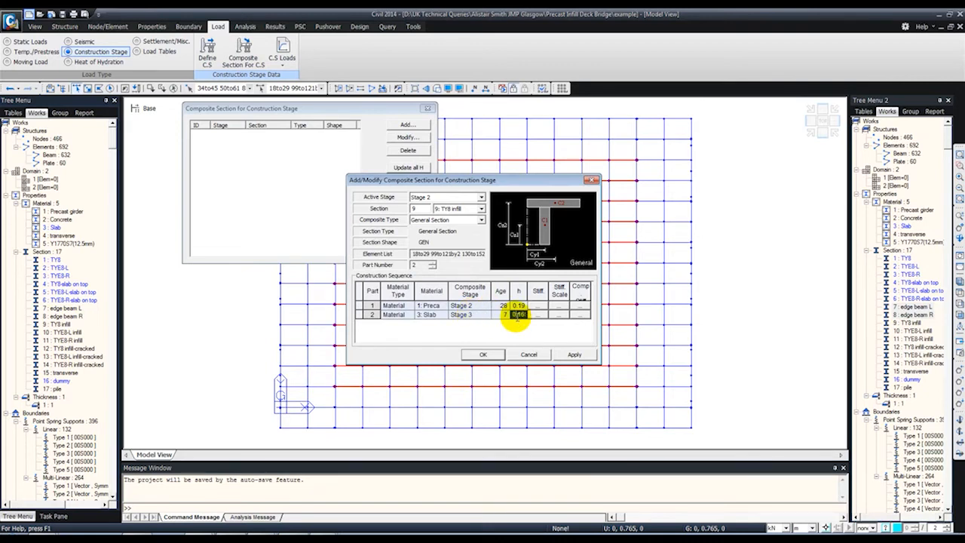
pyautogui.click(570, 355)
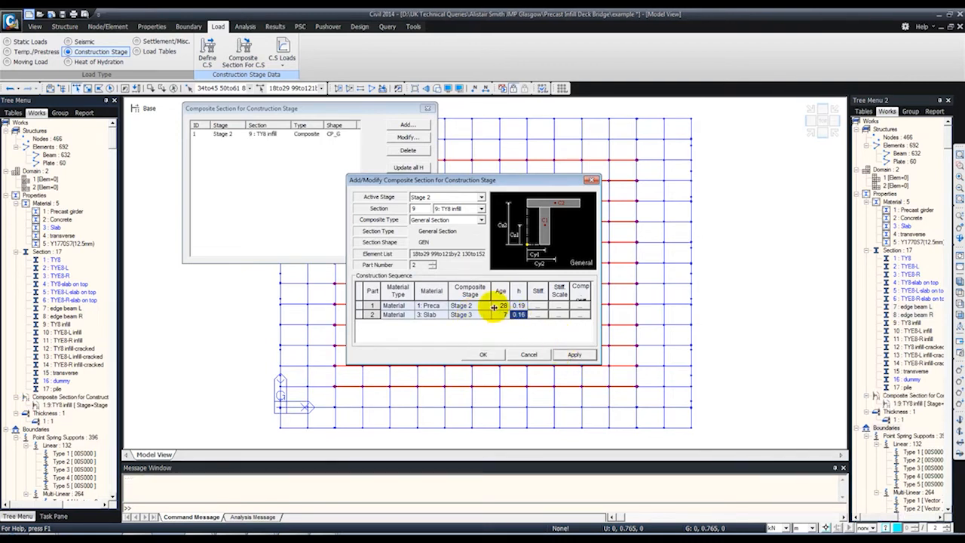
# - For section 10: TYE8-L infill, define part 1 by material 1: Precast girder, composite stage Stage 2 and age 28
pyautogui.click(458, 208)
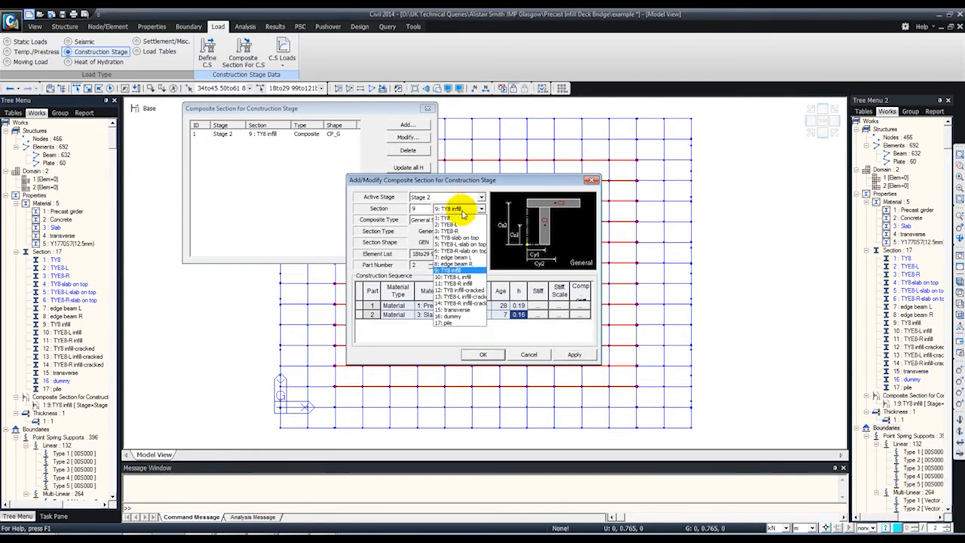
pyautogui.click(458, 277)
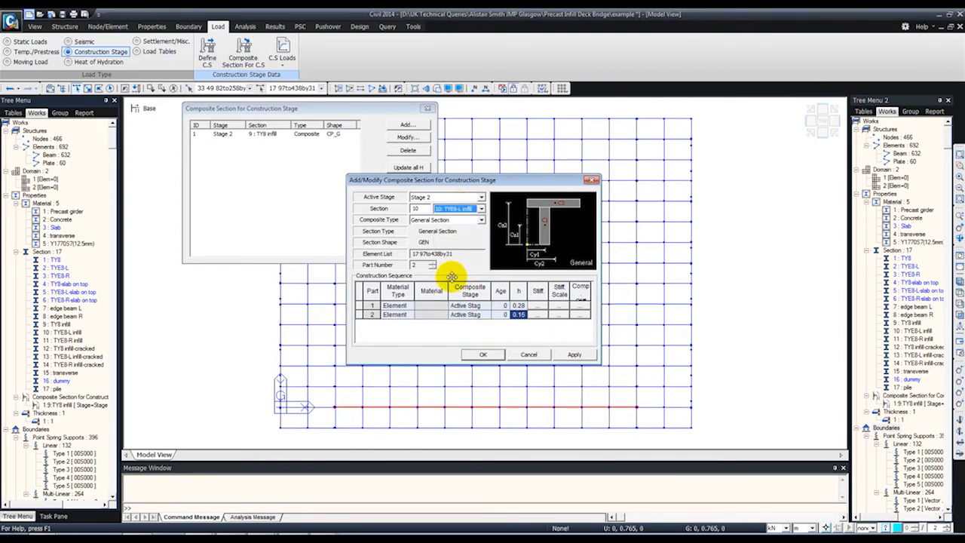
pyautogui.click(398, 306)
pyautogui.click(402, 322)
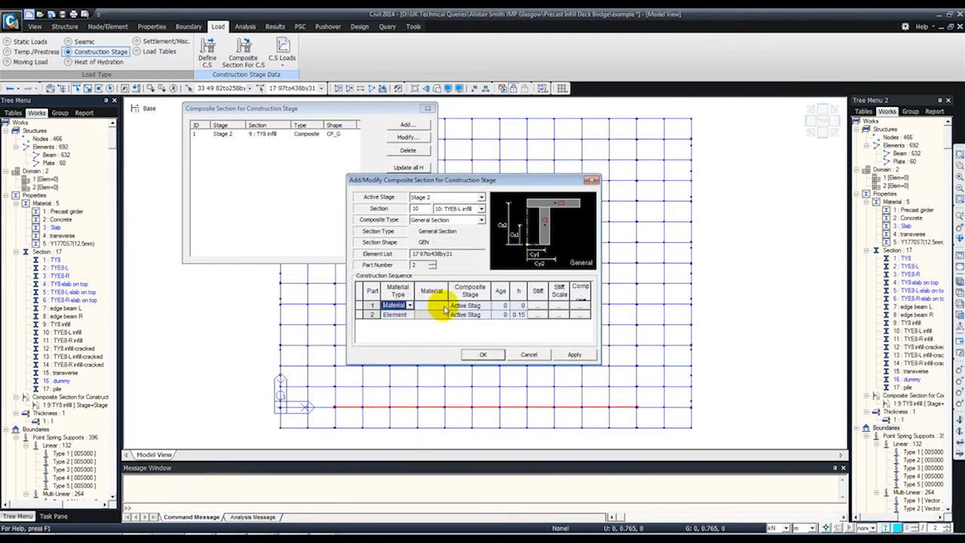
pyautogui.click(442, 306)
pyautogui.click(441, 314)
pyautogui.click(471, 305)
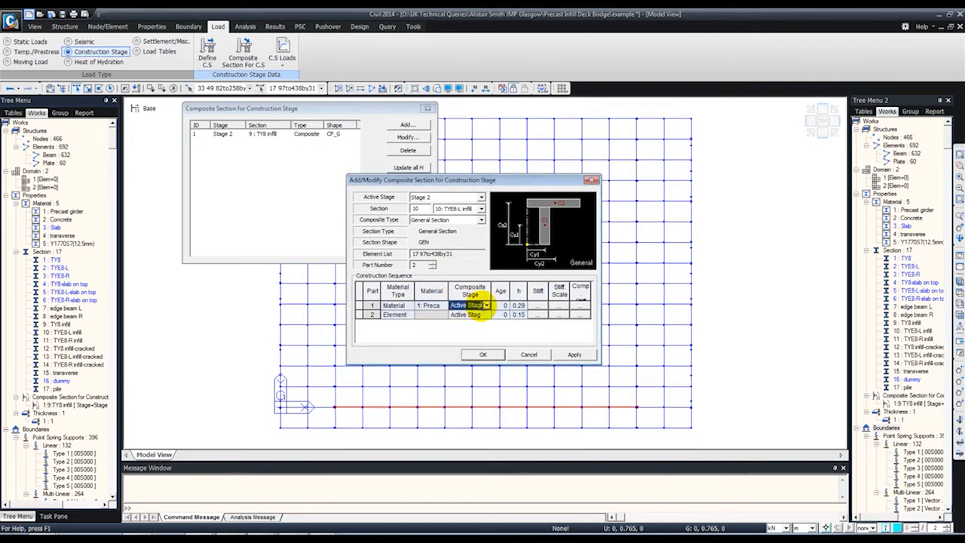
pyautogui.click(486, 307)
pyautogui.click(471, 323)
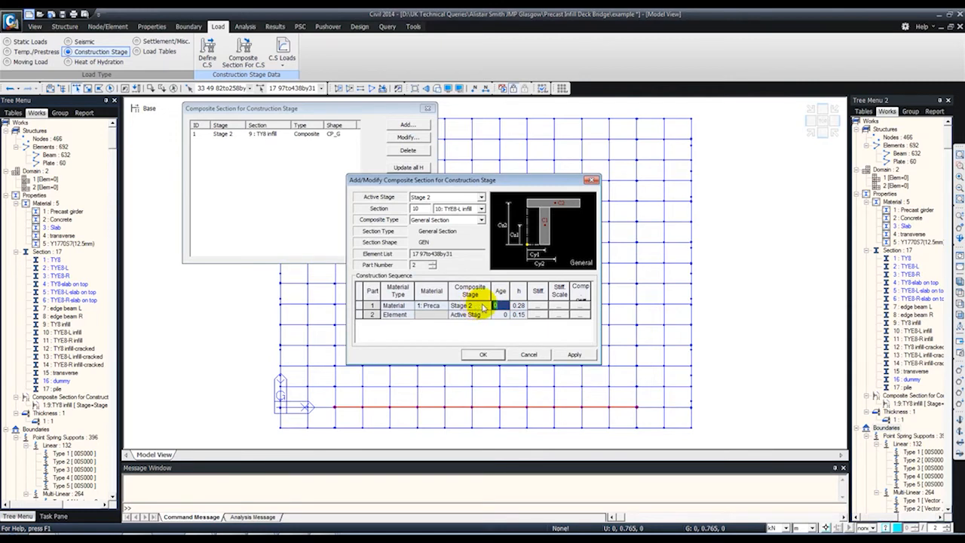
pyautogui.write('28')
# - Define part 2 of the TYE8-L infill section by material 3: Slab, composite stage Stage 3 and age 7, and apply the composite section
pyautogui.click(393, 314)
pyautogui.click(404, 332)
pyautogui.click(433, 314)
pyautogui.click(444, 315)
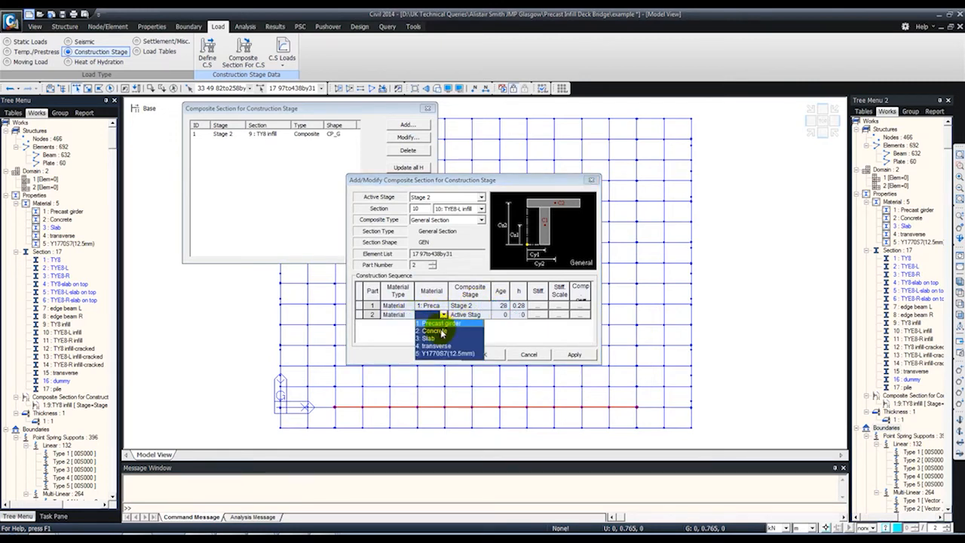
pyautogui.click(428, 338)
pyautogui.click(487, 314)
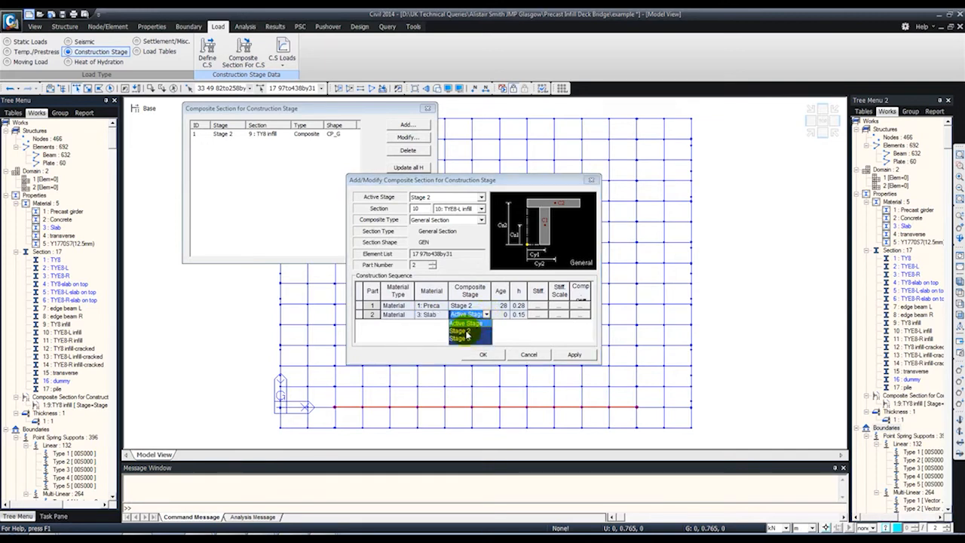
pyautogui.click(461, 337)
pyautogui.click(501, 315)
pyautogui.write('7')
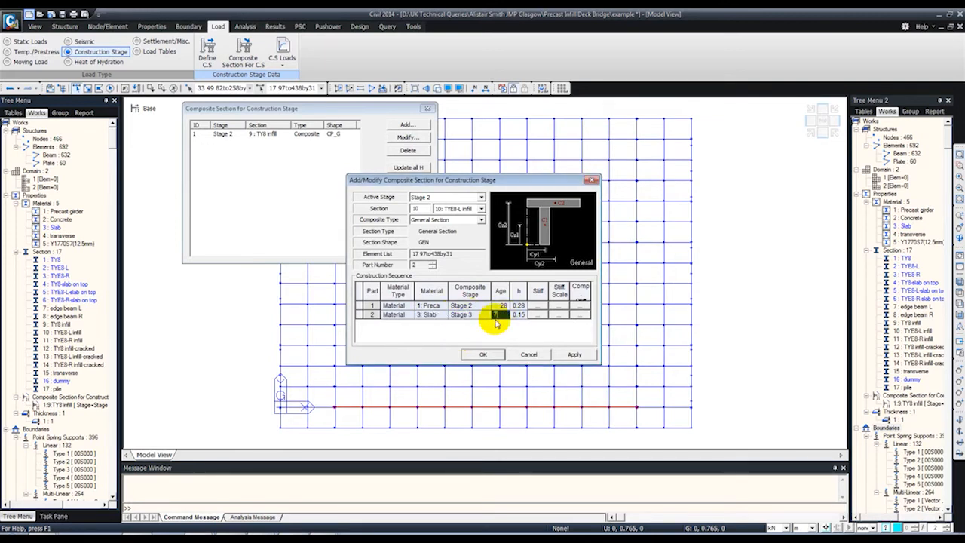
pyautogui.click(582, 355)
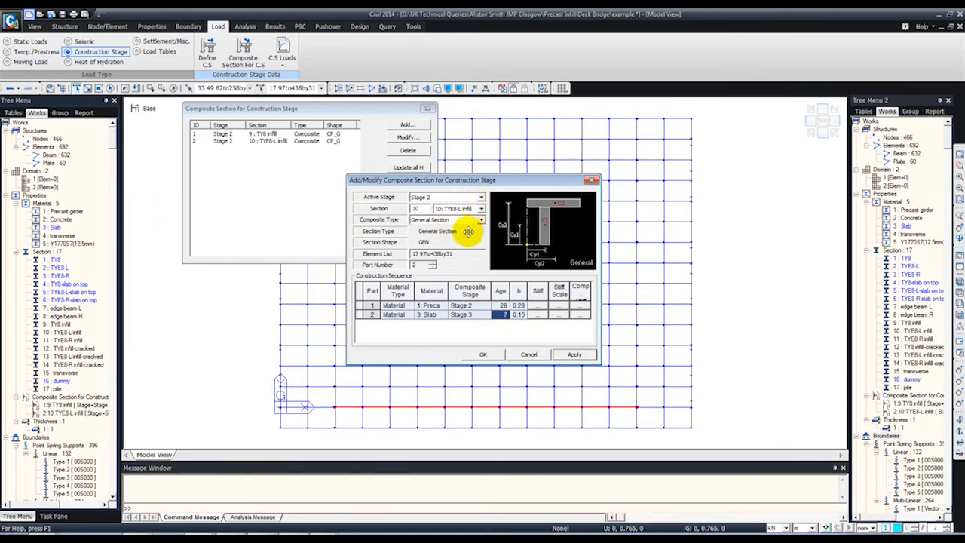
# - For section 11: TYE8-R infill, define part 1 by material 1: Precast girder, composite stage Stage 2 and age 28
pyautogui.click(481, 211)
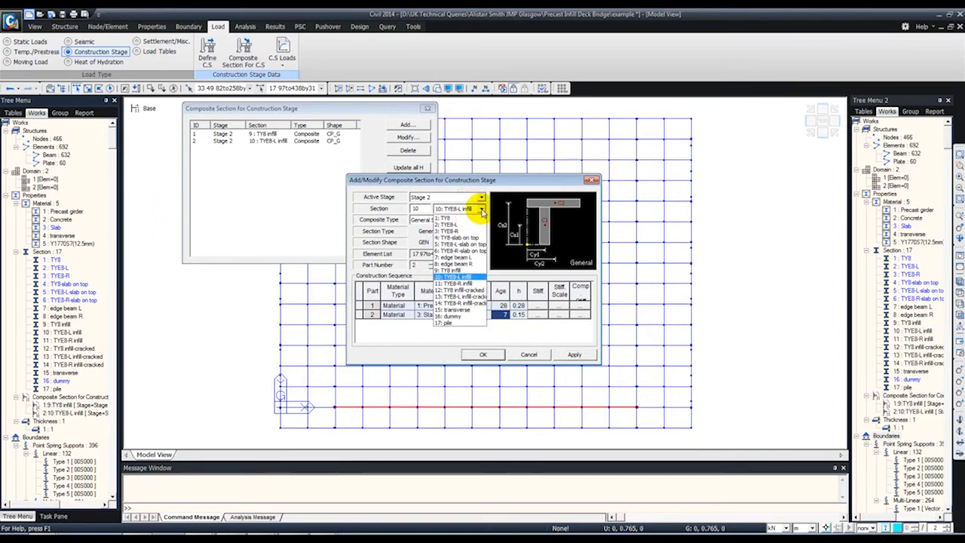
pyautogui.click(462, 284)
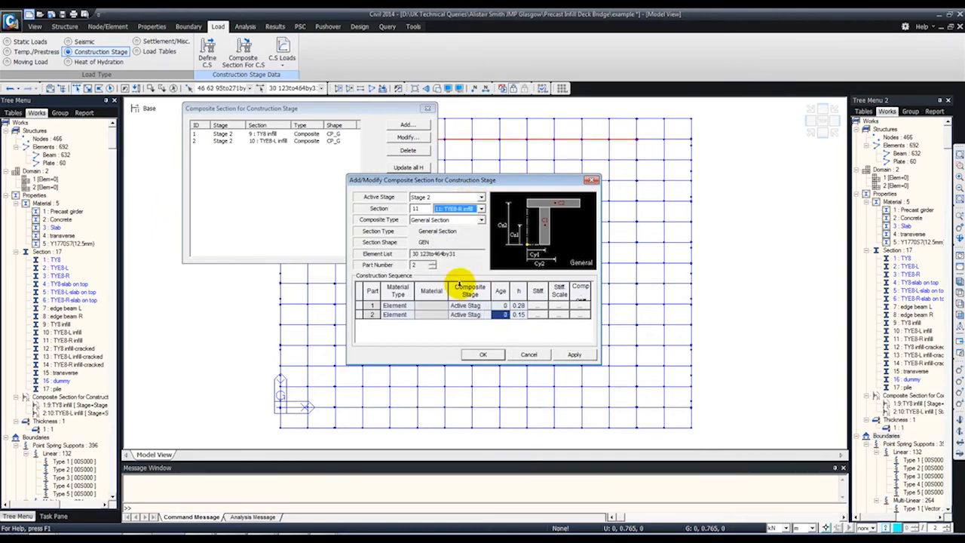
pyautogui.click(397, 305)
pyautogui.click(406, 323)
pyautogui.click(443, 306)
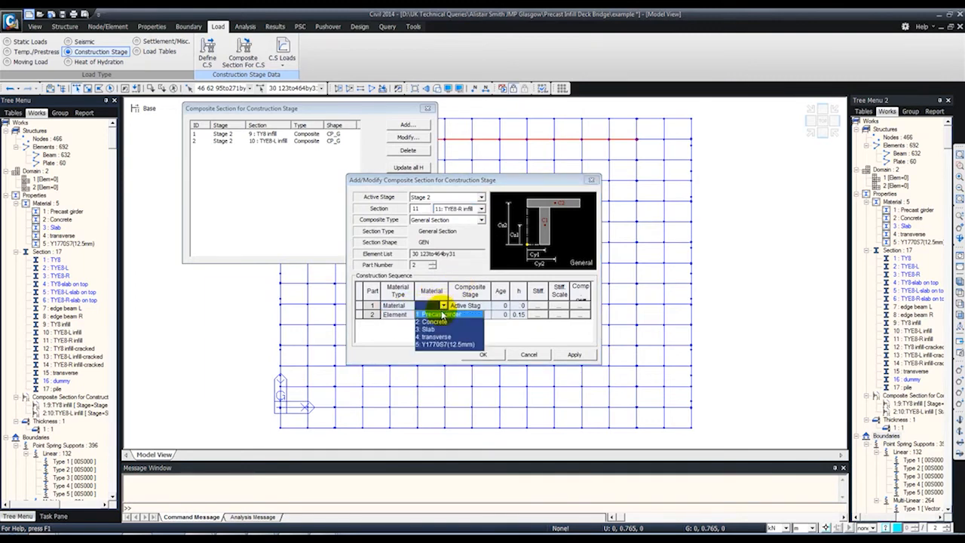
pyautogui.click(441, 313)
pyautogui.click(471, 305)
pyautogui.click(487, 305)
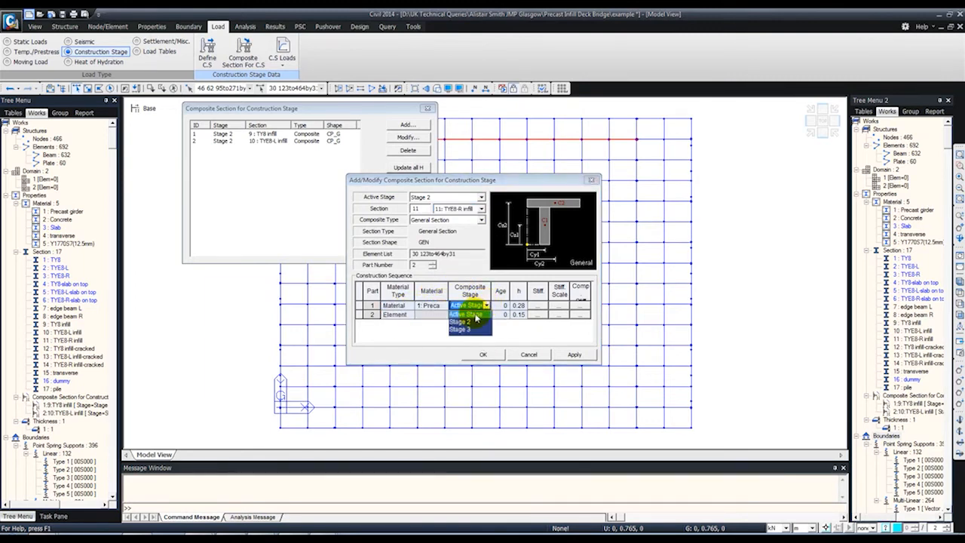
pyautogui.click(467, 322)
pyautogui.click(500, 306)
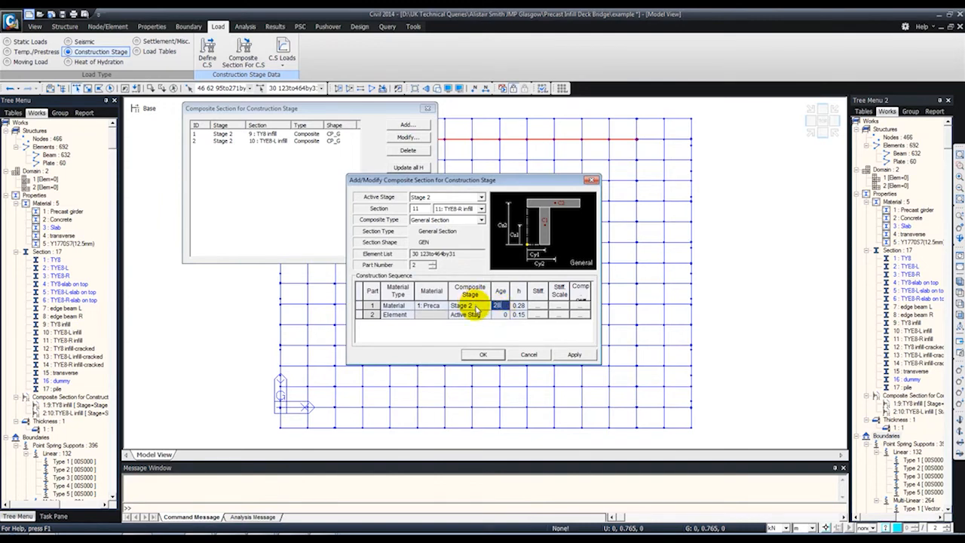
# - Define part 2 of the TYE8-R infill section by material 3: Slab, composite stage Stage 3 and age 7, and apply the composite section
pyautogui.click(410, 315)
pyautogui.click(411, 332)
pyautogui.click(443, 315)
pyautogui.click(443, 315)
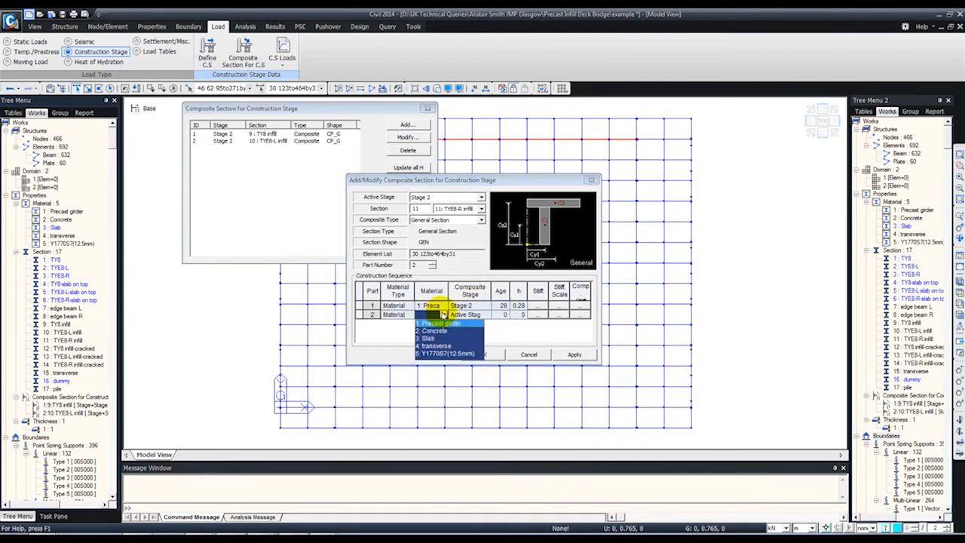
pyautogui.click(436, 338)
pyautogui.click(486, 315)
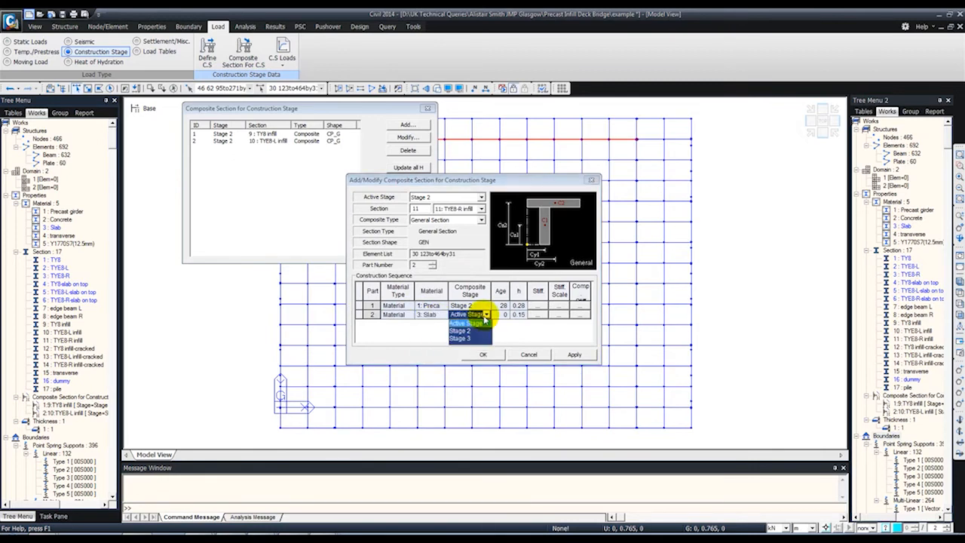
pyautogui.click(461, 337)
pyautogui.click(500, 315)
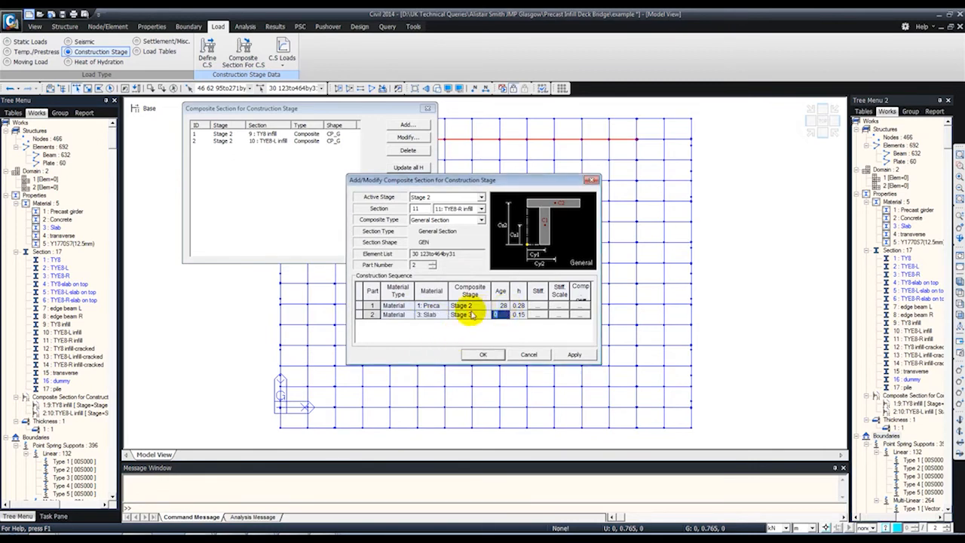
pyautogui.click(575, 355)
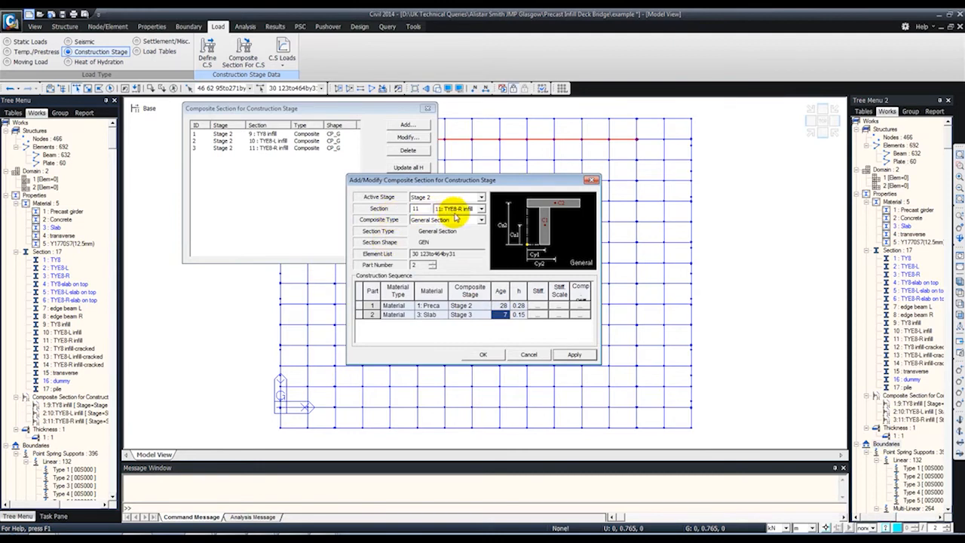
# - For section 12: TY8 infill-cracked, define part 1 by material 1: Precast girder, composite stage Stage 2 and age 28
pyautogui.click(479, 211)
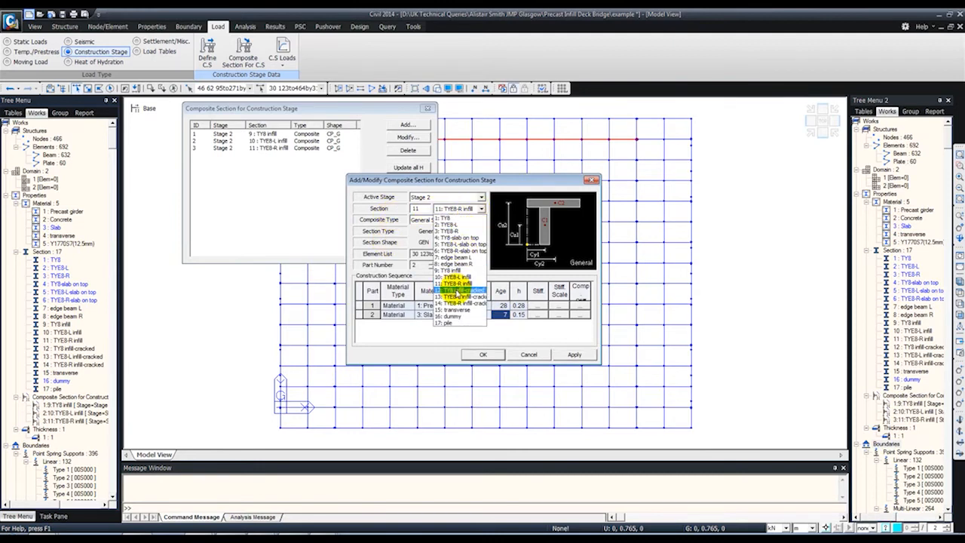
pyautogui.click(454, 292)
pyautogui.click(394, 306)
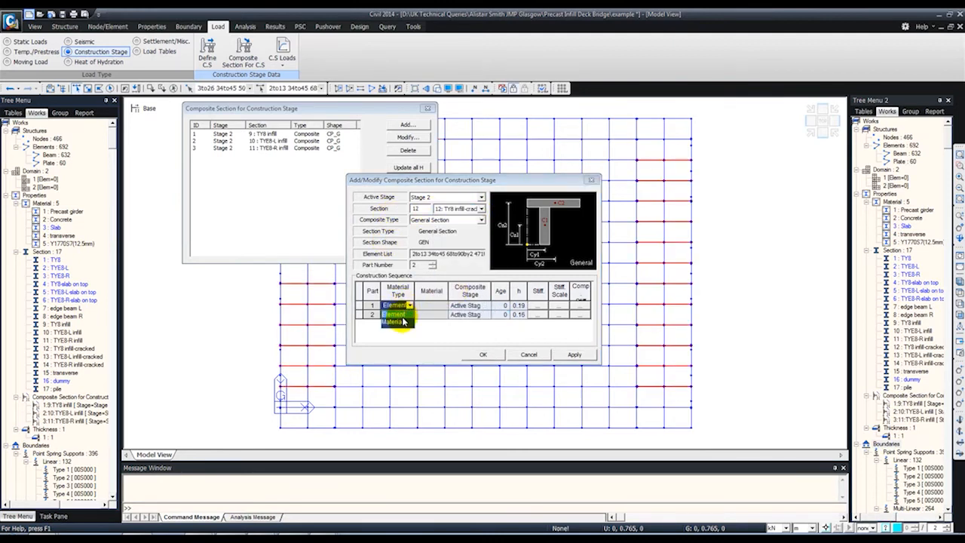
pyautogui.click(433, 306)
pyautogui.click(426, 319)
pyautogui.click(489, 306)
pyautogui.click(460, 321)
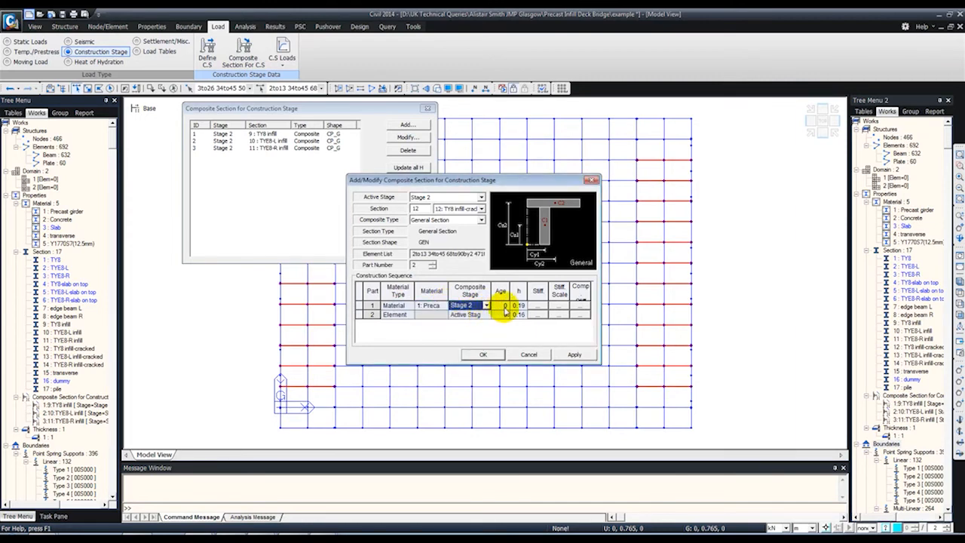
pyautogui.click(503, 305)
pyautogui.write('2')
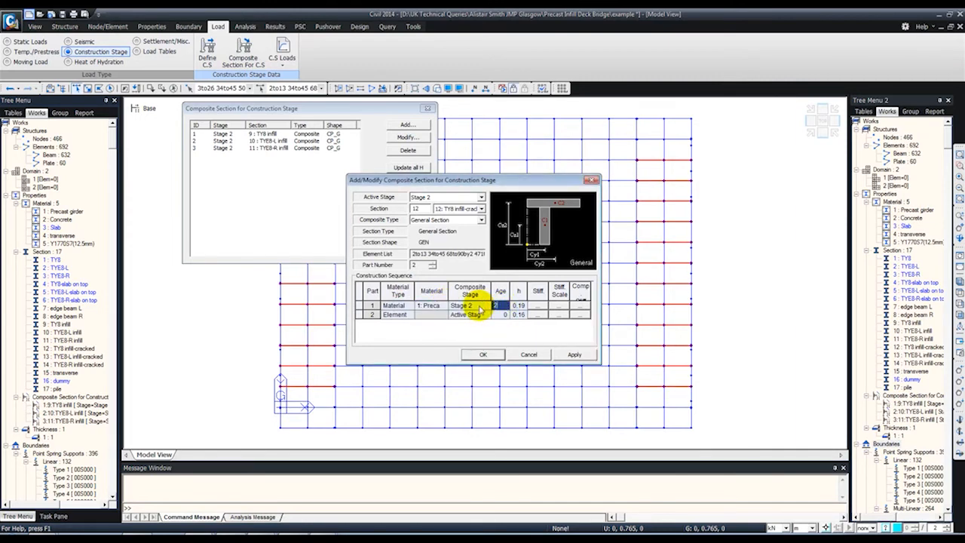
pyautogui.write('8')
# - Define part 2 of the TY8 infill-cracked section by material 3: Slab, composite stage Stage 3 and age 7, and check its partial stiffness
pyautogui.click(392, 313)
pyautogui.click(402, 331)
pyautogui.click(441, 314)
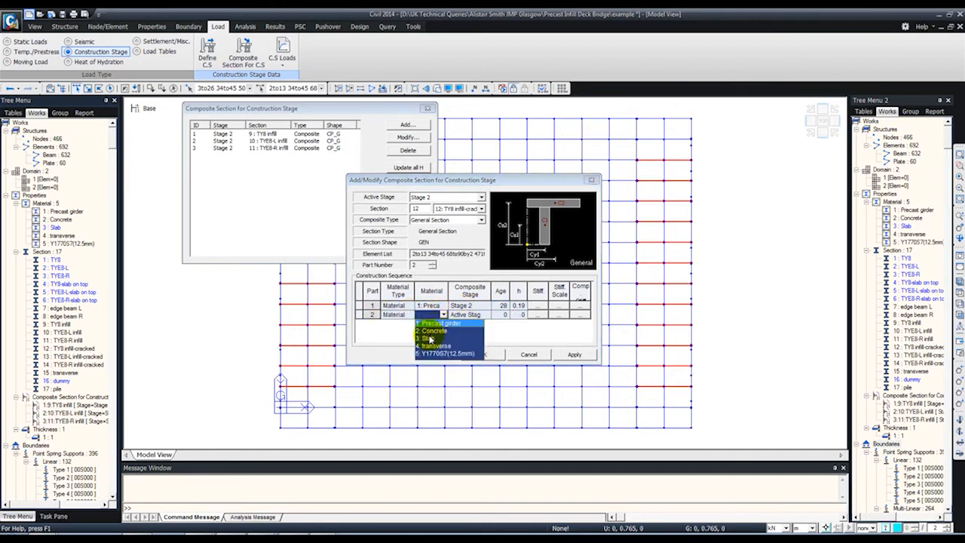
pyautogui.click(430, 339)
pyautogui.click(487, 315)
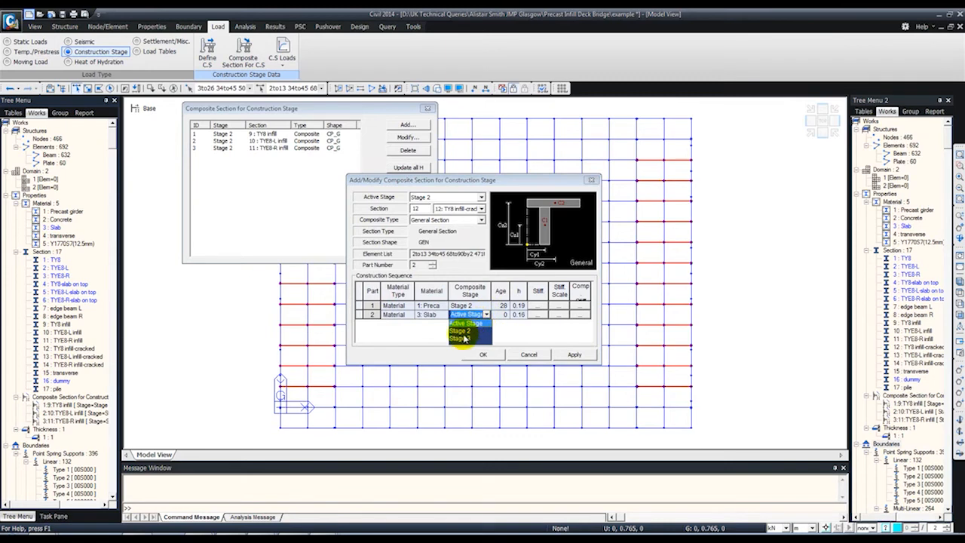
pyautogui.click(461, 339)
pyautogui.click(499, 315)
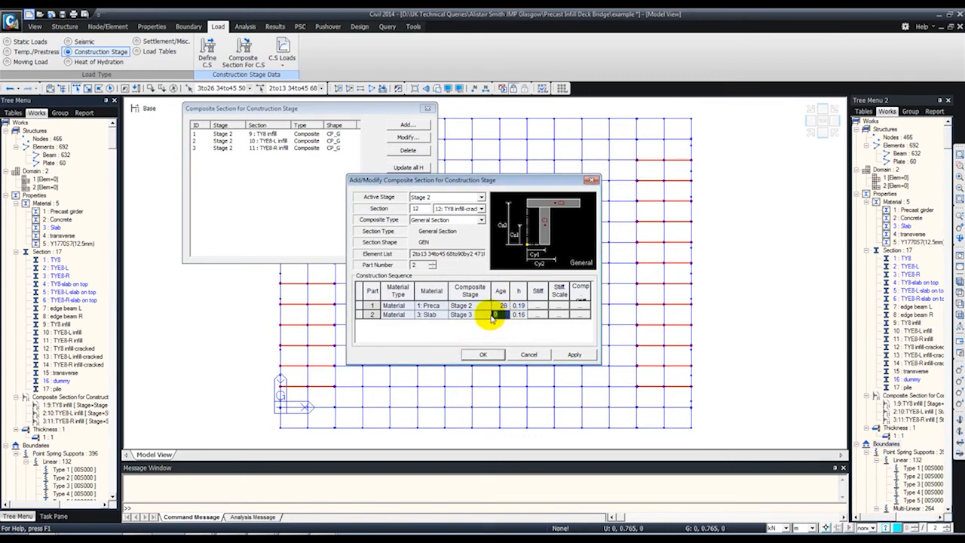
pyautogui.write('7')
pyautogui.click(536, 315)
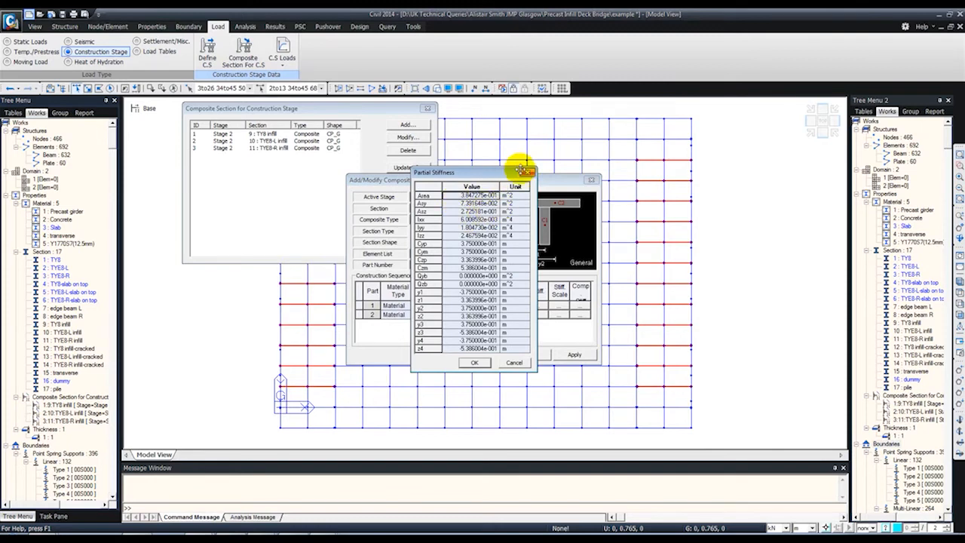
pyautogui.moveTo(482, 202)
pyautogui.mouseDown()
pyautogui.moveTo(478, 341)
pyautogui.moveTo(498, 198)
pyautogui.mouseUp()
pyautogui.click(528, 172)
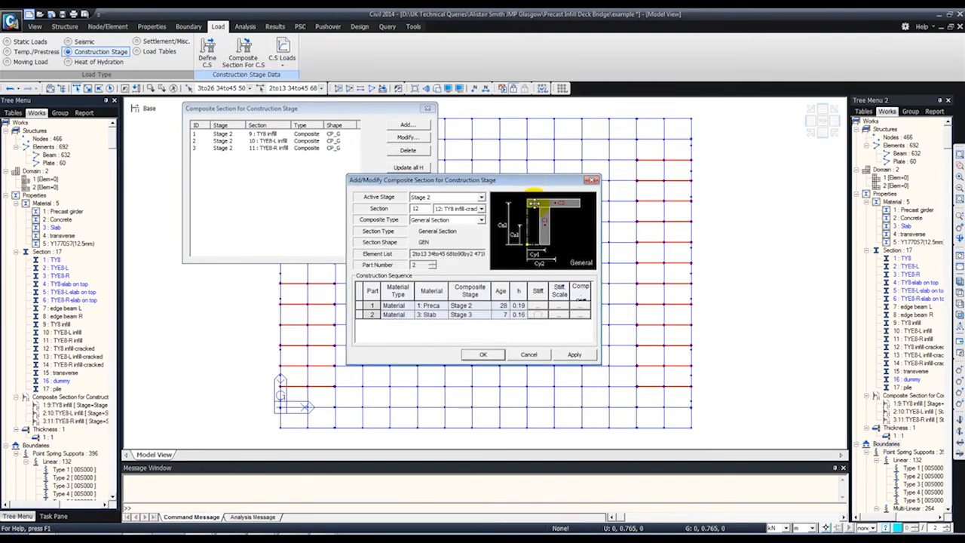
# - Set all stiffness scale factors of part 2, including weight, to 0 and apply the TY8 infill-cracked composite section
pyautogui.click(555, 315)
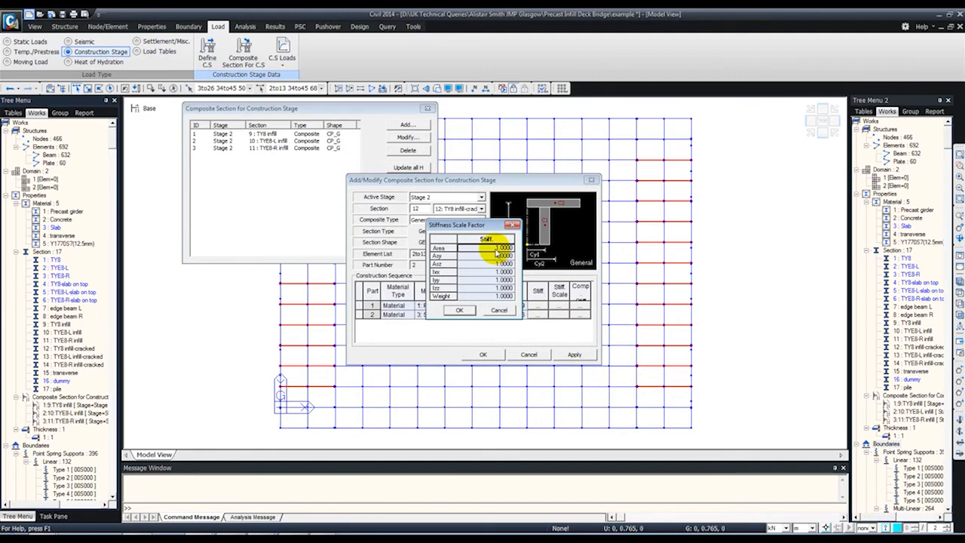
pyautogui.click(496, 297)
pyautogui.write('0')
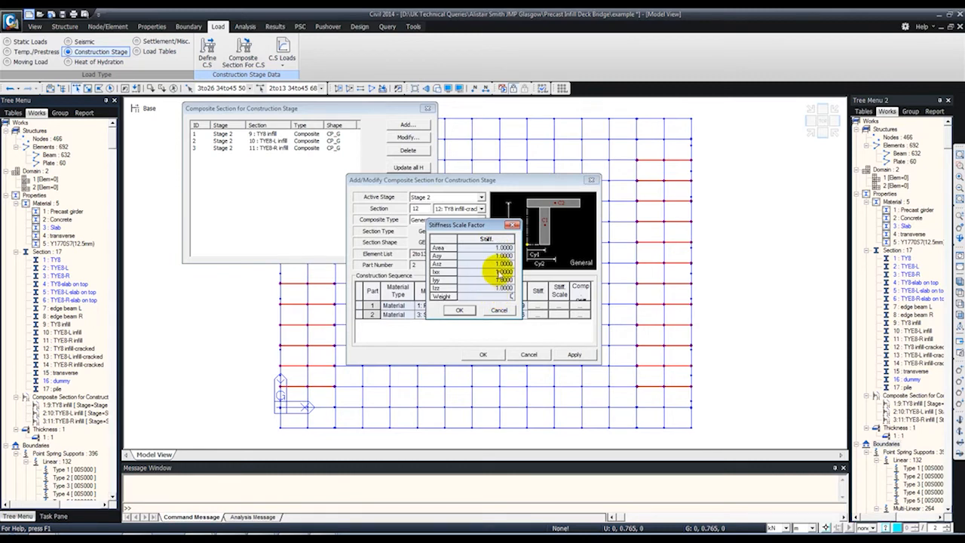
pyautogui.doubleClick(502, 257)
pyautogui.click(502, 252)
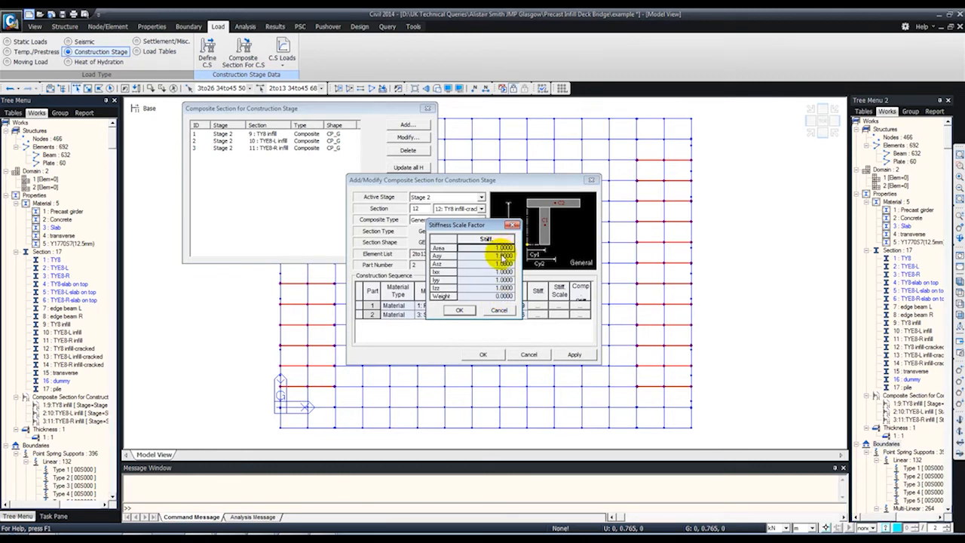
pyautogui.click(504, 272)
pyautogui.write('00')
pyautogui.click(503, 288)
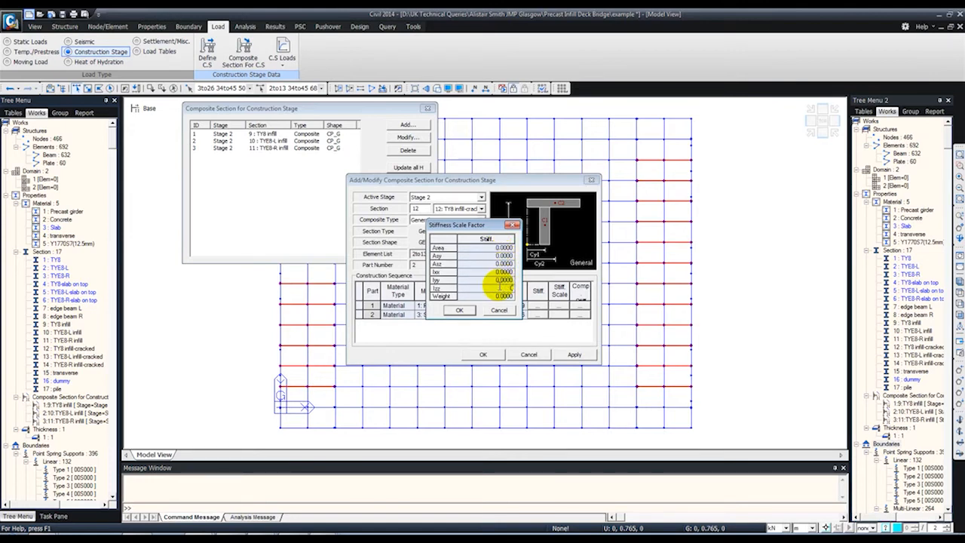
pyautogui.click(503, 248)
pyautogui.click(495, 257)
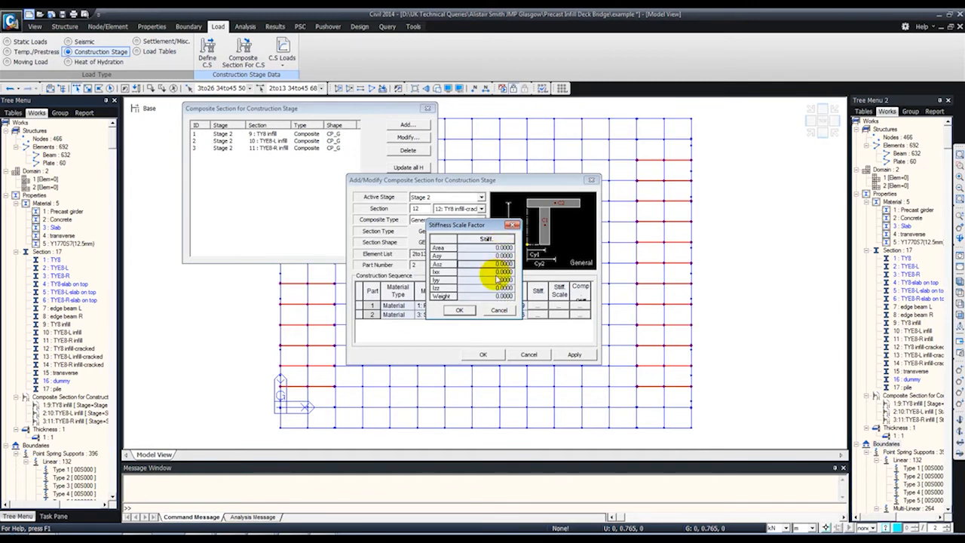
pyautogui.click(471, 311)
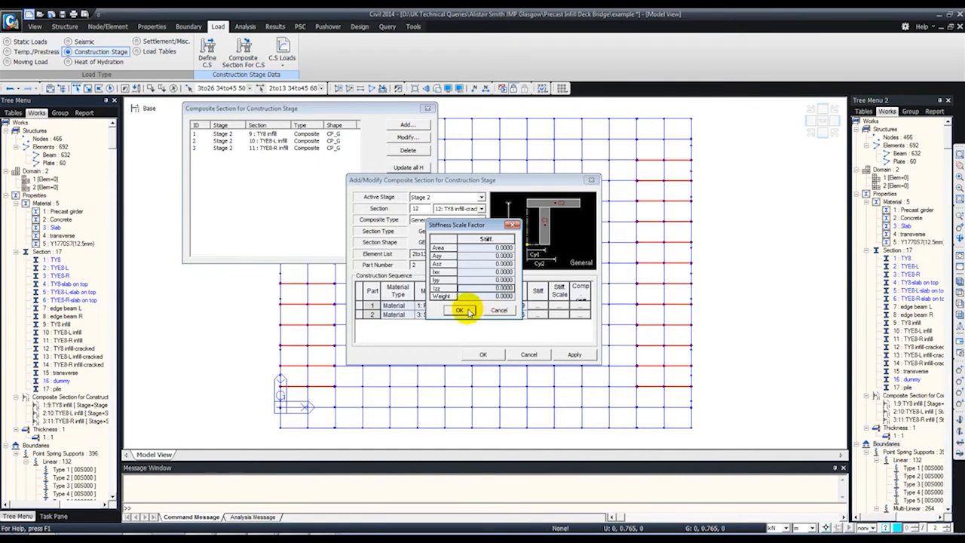
pyautogui.click(575, 354)
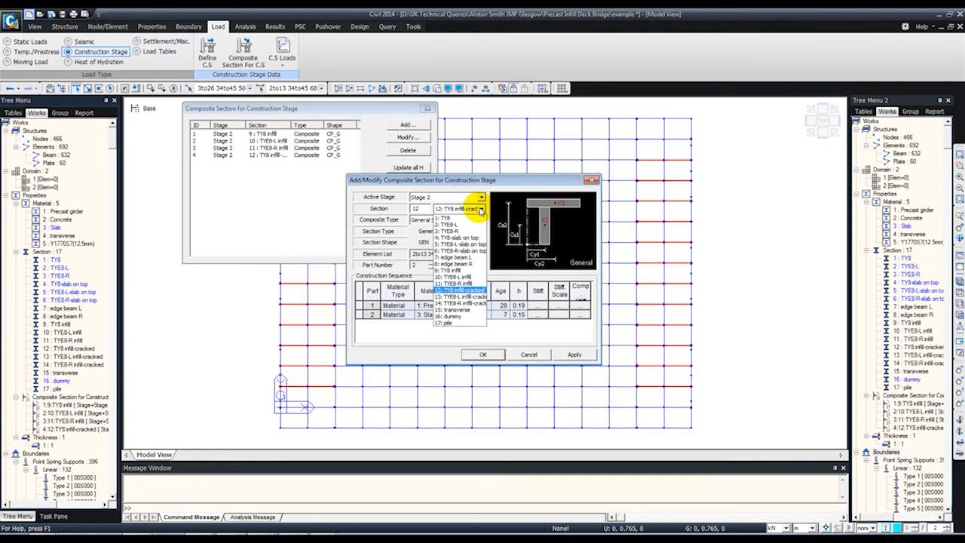
# - For section 13: TYE8-L infill-cracked, define part 1 by material 1: Precast girder, composite stage Stage 2 and age 28
pyautogui.click(458, 296)
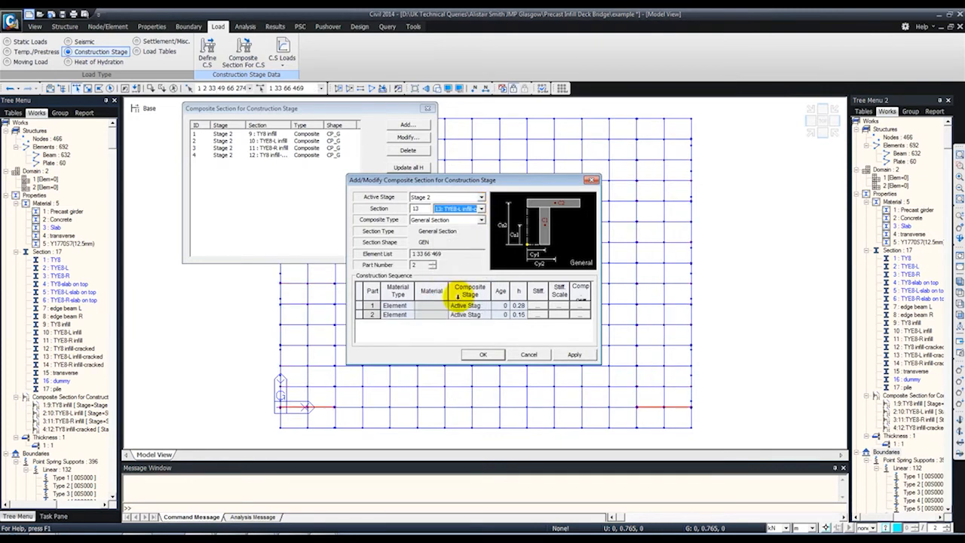
pyautogui.click(411, 305)
pyautogui.click(411, 306)
pyautogui.click(401, 322)
pyautogui.click(444, 307)
pyautogui.click(444, 306)
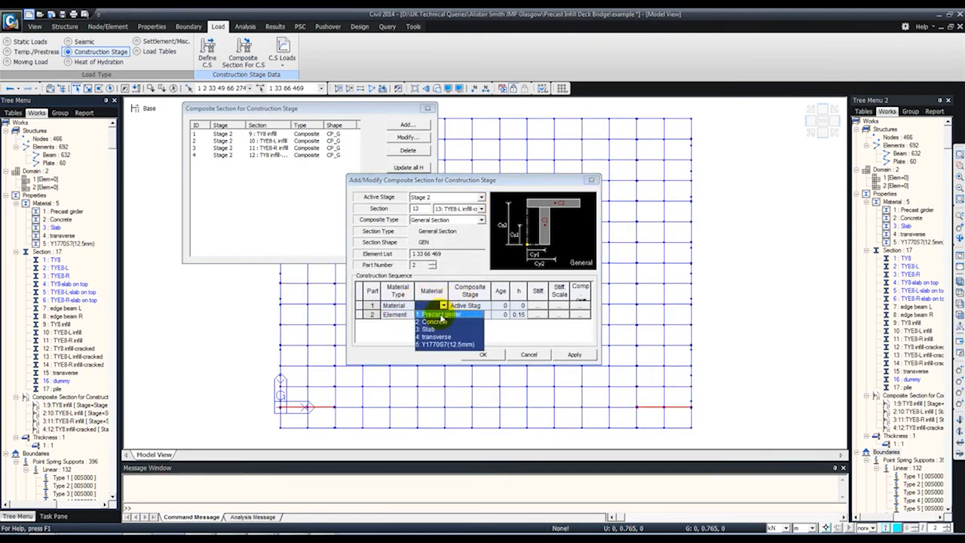
pyautogui.click(440, 316)
pyautogui.click(485, 306)
pyautogui.click(486, 306)
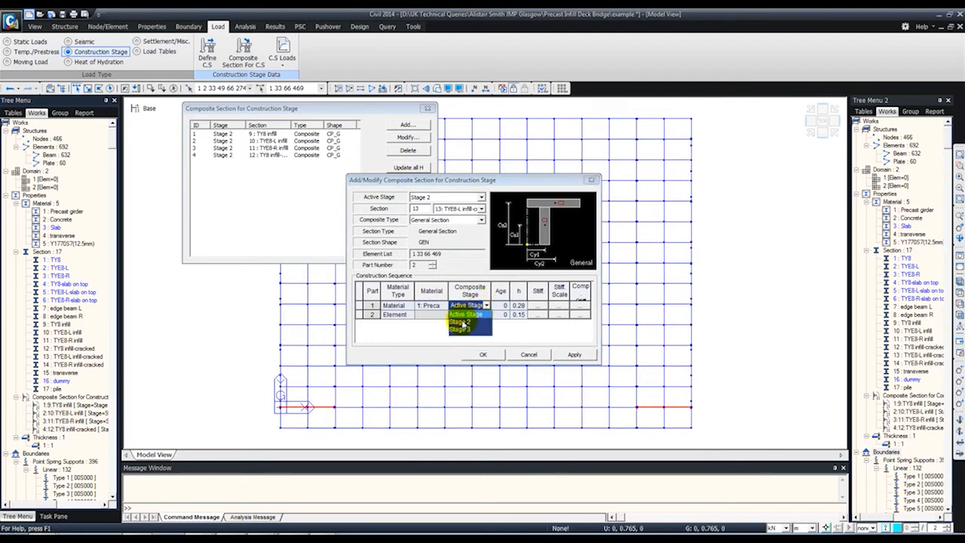
pyautogui.click(460, 327)
pyautogui.click(499, 308)
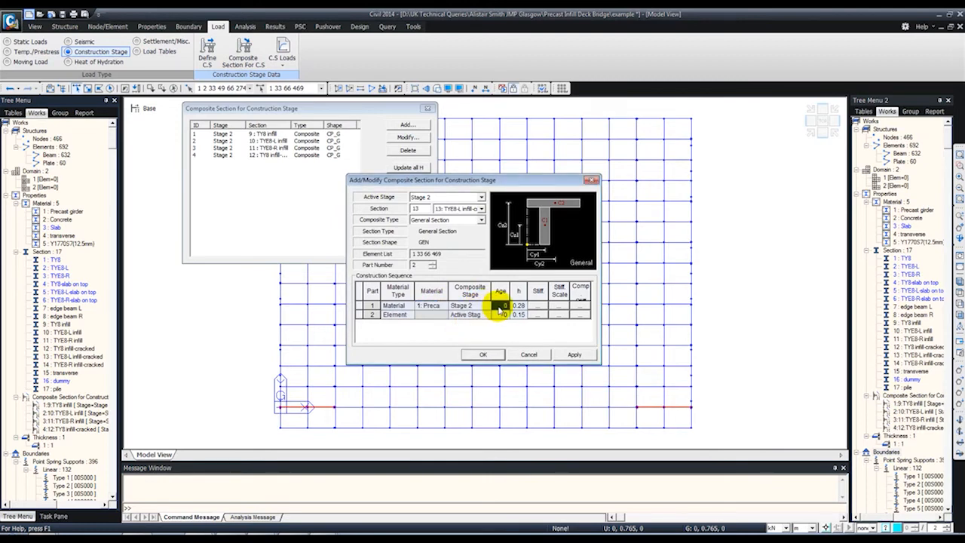
pyautogui.write('28')
# - Define part 2 of the TYE8-L infill-cracked section by material 3: Slab, composite stage Stage 3 and age 7
pyautogui.click(396, 314)
pyautogui.click(410, 314)
pyautogui.click(399, 331)
pyautogui.click(443, 314)
pyautogui.click(427, 336)
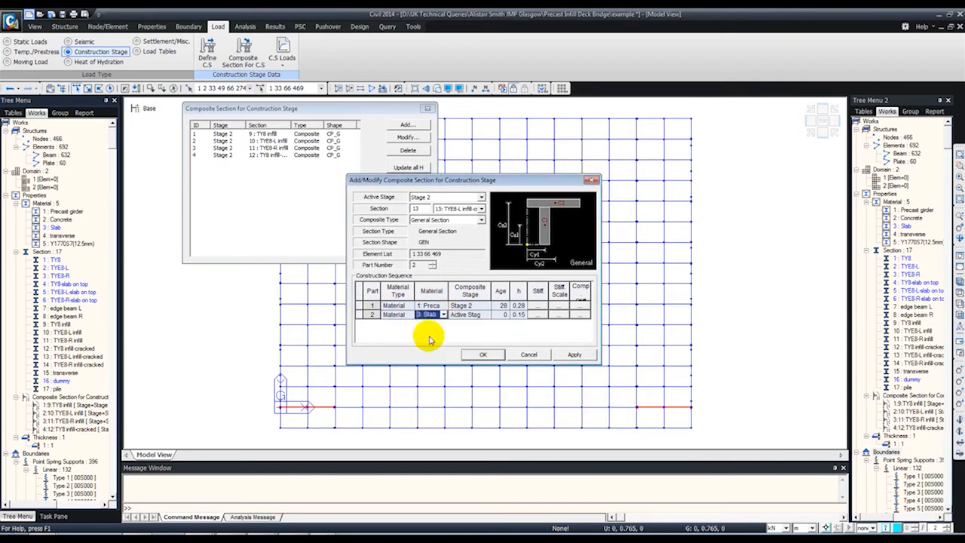
pyautogui.click(486, 315)
pyautogui.click(468, 341)
pyautogui.click(502, 314)
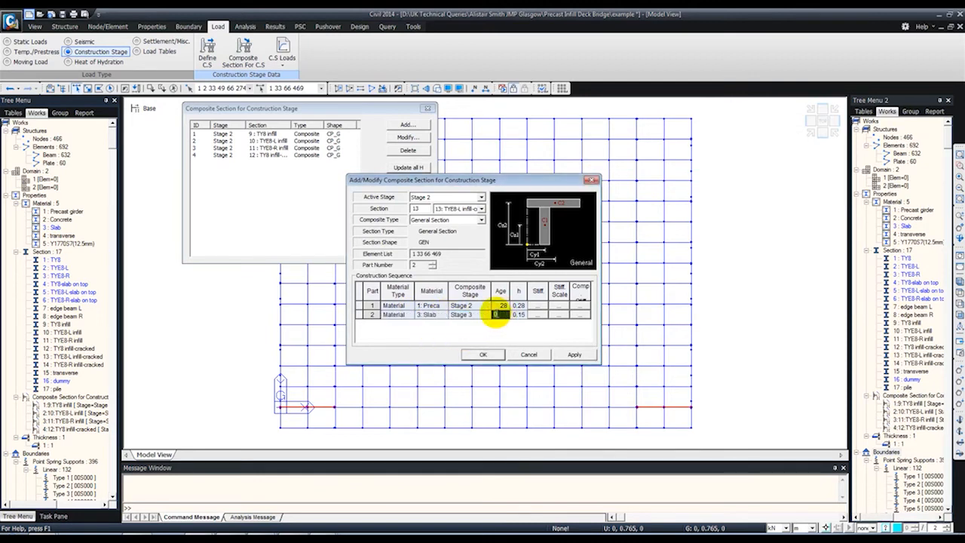
# - Set the stiffness scale factors of part 2 to 0 and apply the TYE8-L infill-cracked composite section
pyautogui.click(559, 314)
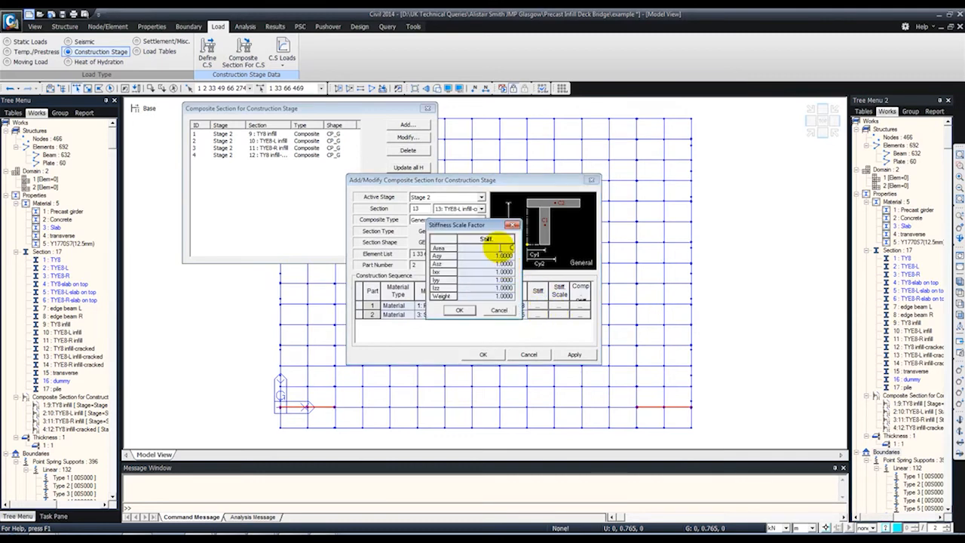
pyautogui.click(500, 256)
pyautogui.write('0')
pyautogui.click(499, 264)
pyautogui.write('0')
pyautogui.click(498, 272)
pyautogui.write('0')
pyautogui.click(498, 281)
pyautogui.write('0')
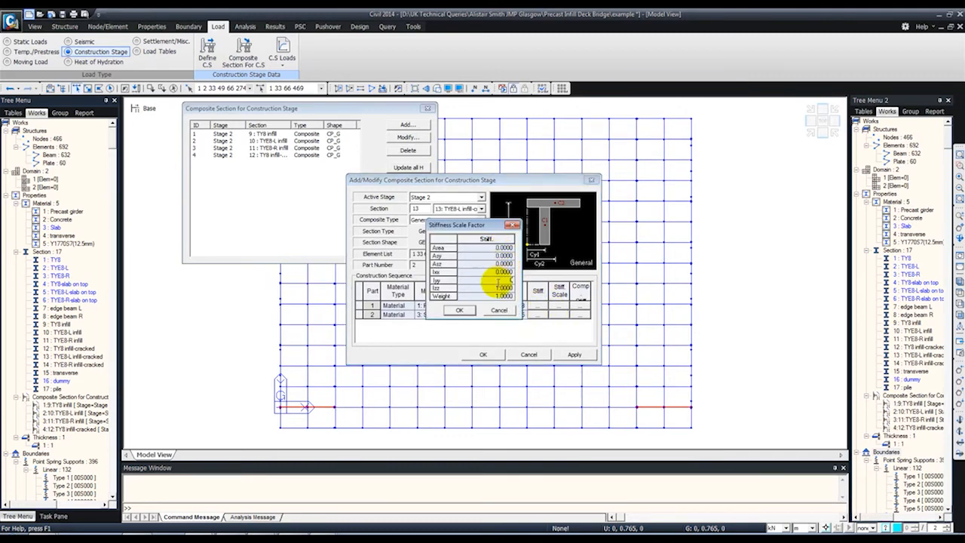
pyautogui.click(461, 309)
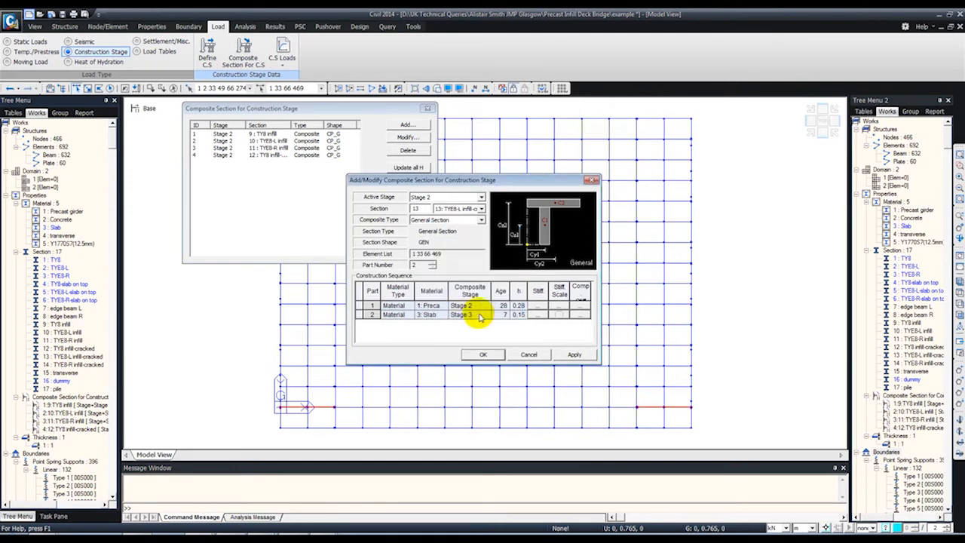
pyautogui.click(573, 354)
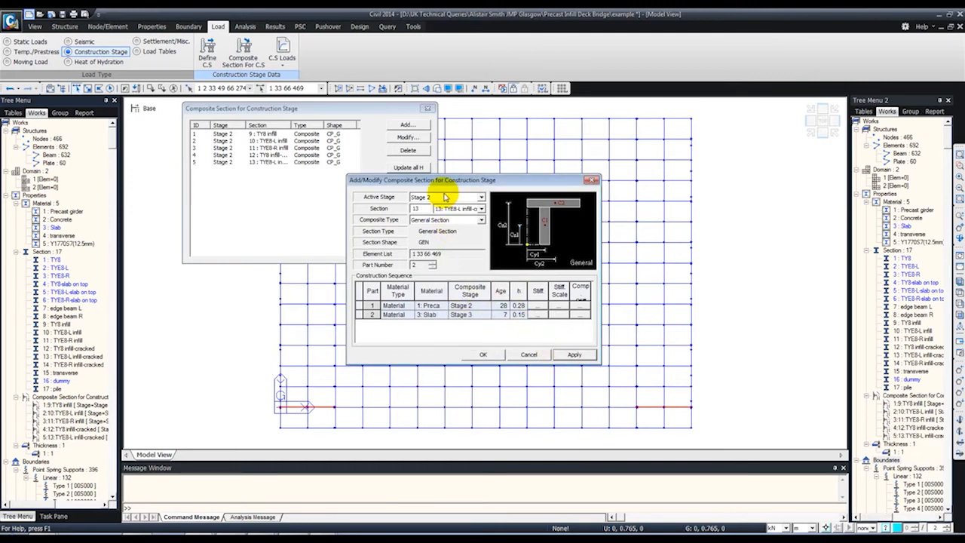
# - For section 14: TYE8-R infill-cracked, define part 1 by material 1: Precast girder, composite stage Stage 2 and age 28
pyautogui.click(445, 197)
pyautogui.click(445, 213)
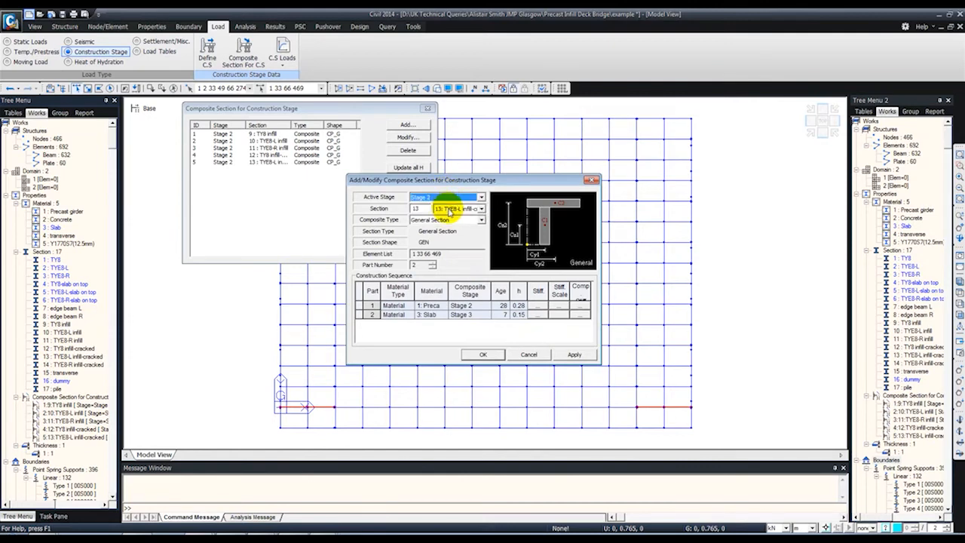
pyautogui.click(442, 208)
pyautogui.click(446, 303)
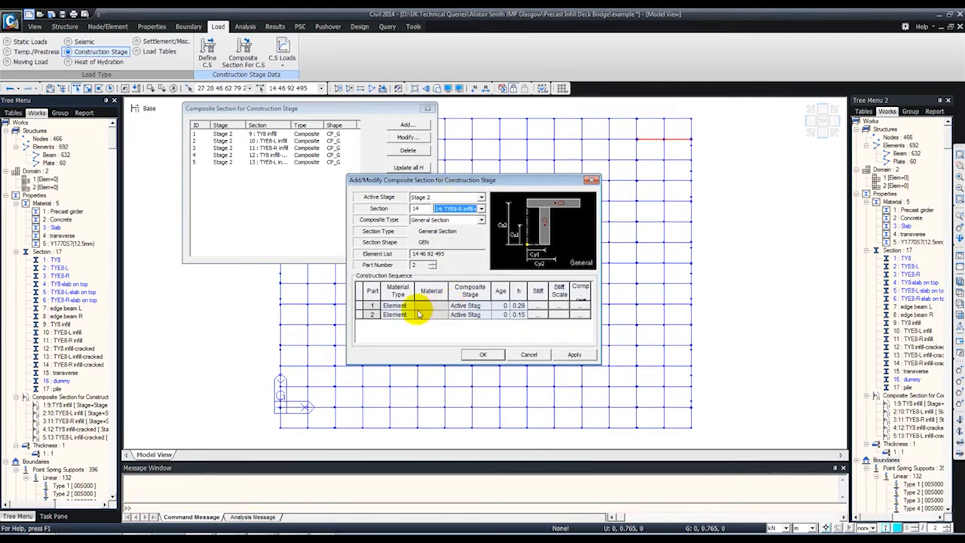
pyautogui.click(395, 305)
pyautogui.click(398, 322)
pyautogui.click(443, 306)
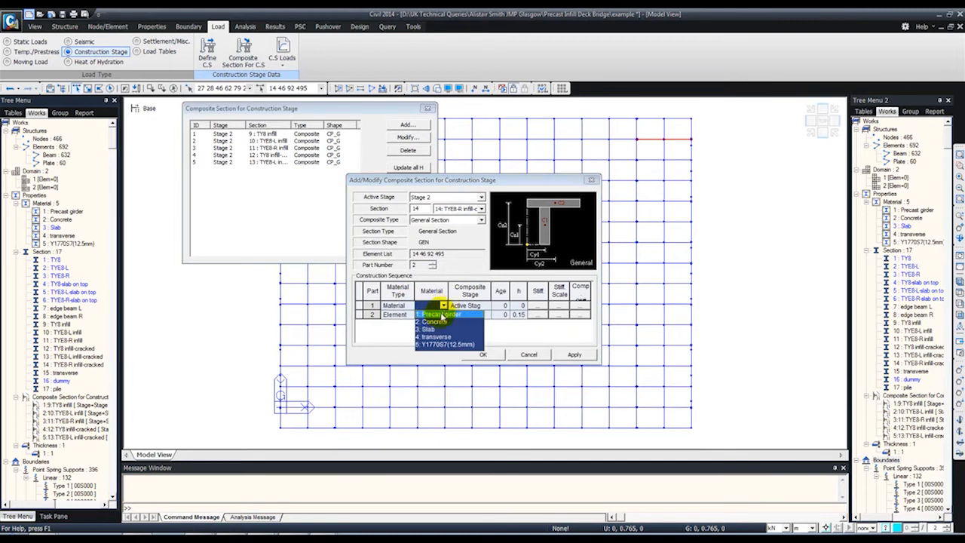
pyautogui.click(441, 313)
pyautogui.click(486, 305)
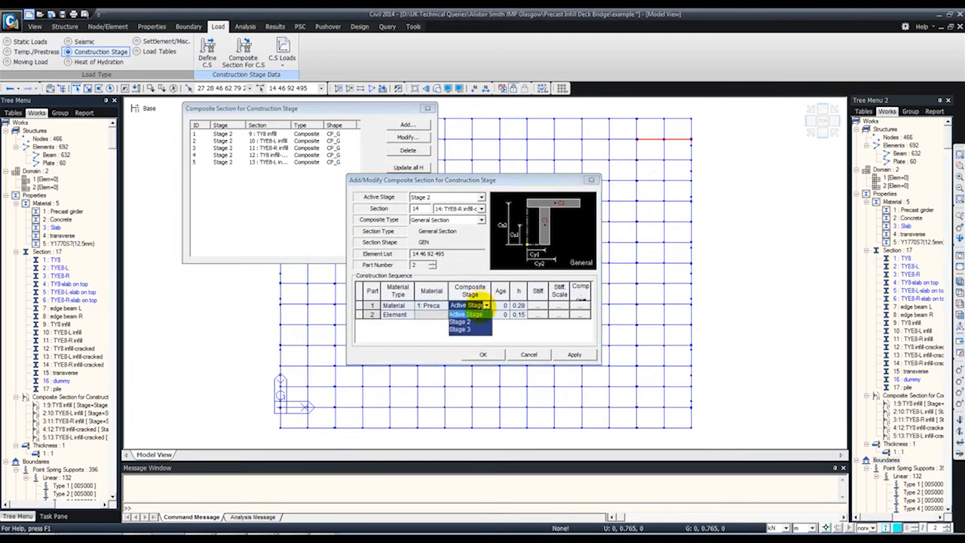
pyautogui.click(466, 322)
pyautogui.click(499, 304)
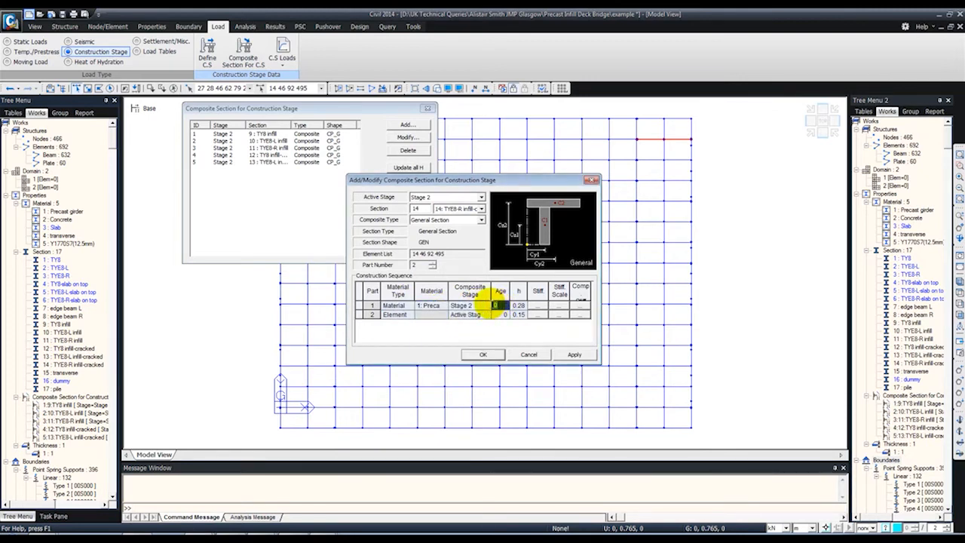
pyautogui.write('28')
# - Define part 2 of the TYE8-R infill-cracked section by material 3: Slab, composite stage Stage 3 and age 7
pyautogui.click(398, 314)
pyautogui.click(396, 324)
pyautogui.click(433, 314)
pyautogui.click(434, 338)
pyautogui.click(486, 314)
pyautogui.click(462, 338)
pyautogui.click(499, 315)
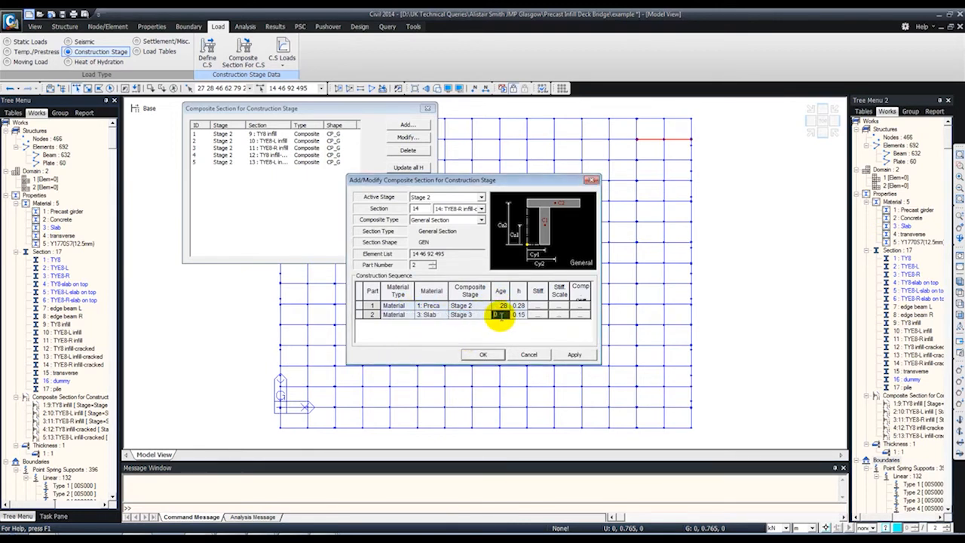
pyautogui.write('7')
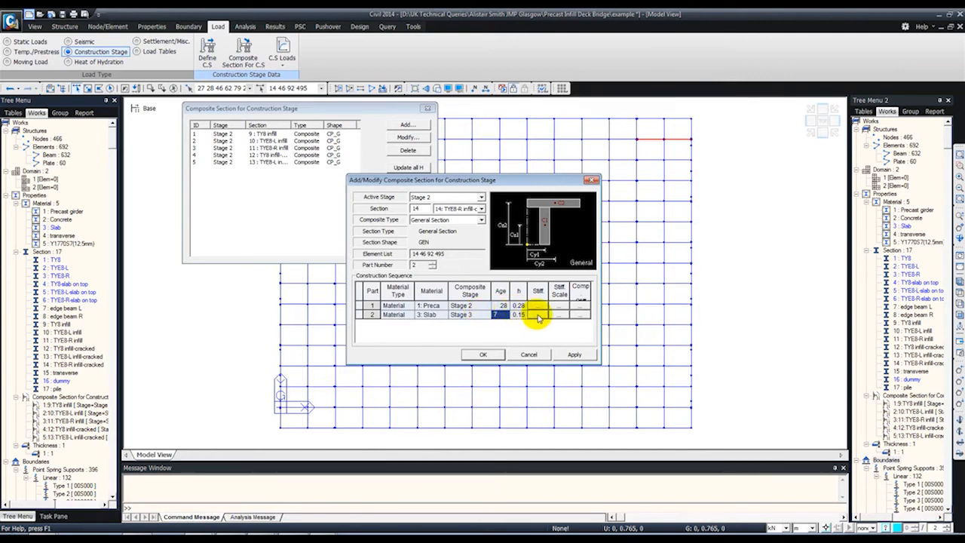
# - Set all stiffness scale factors of part 2, including weight, to 0, confirm the TYE8-R infill-cracked section and finish the composite section definitions
pyautogui.click(558, 316)
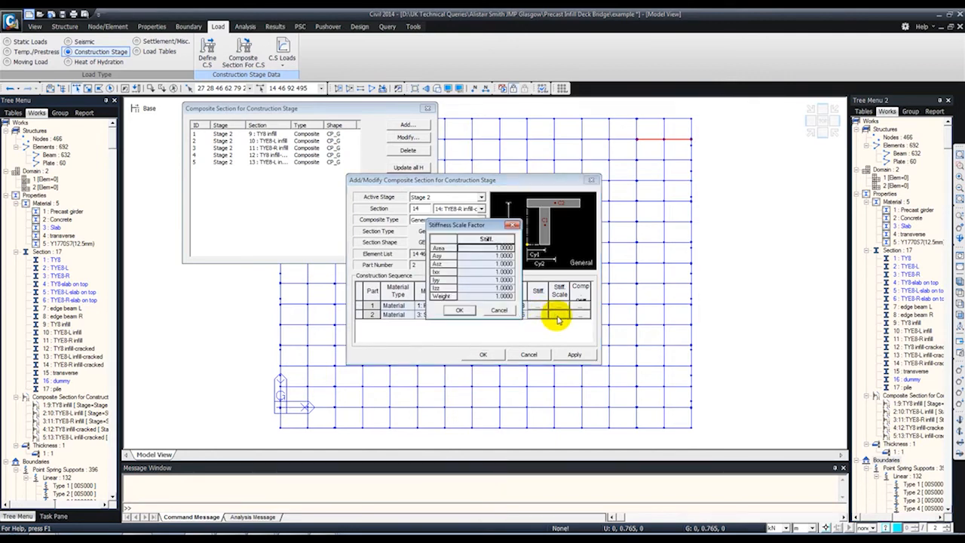
pyautogui.write('0')
pyautogui.click(493, 258)
pyautogui.write('0')
pyautogui.click(495, 265)
pyautogui.write('0')
pyautogui.click(495, 273)
pyautogui.write('0')
pyautogui.click(495, 281)
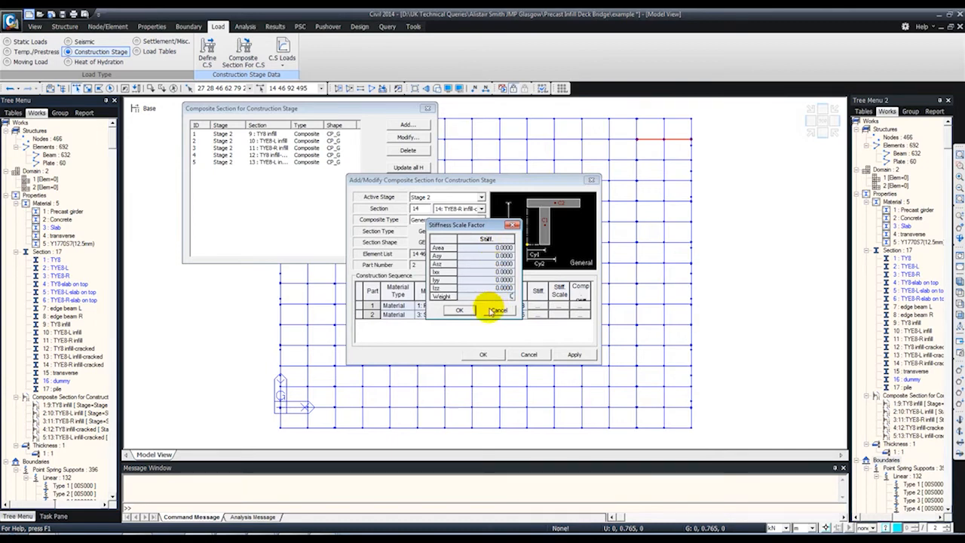
pyautogui.click(459, 310)
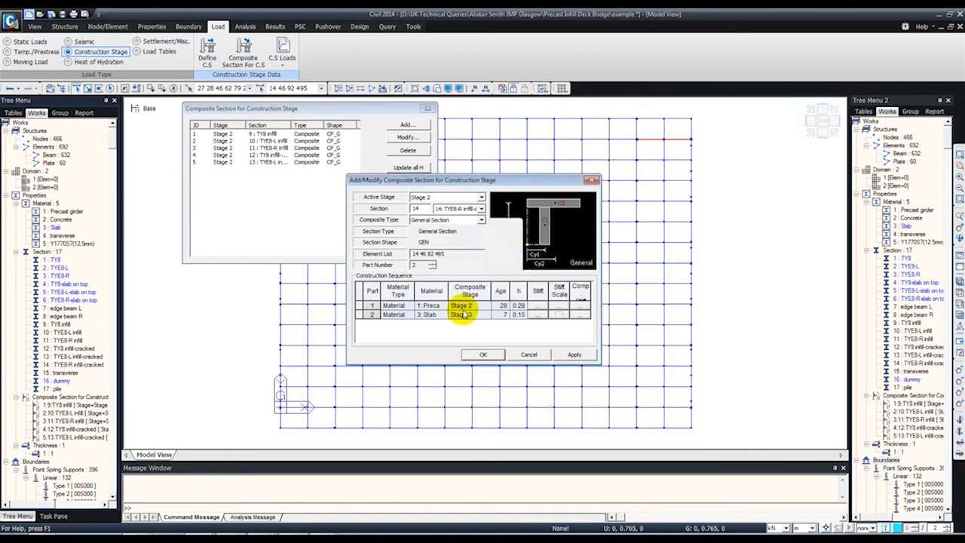
pyautogui.click(477, 354)
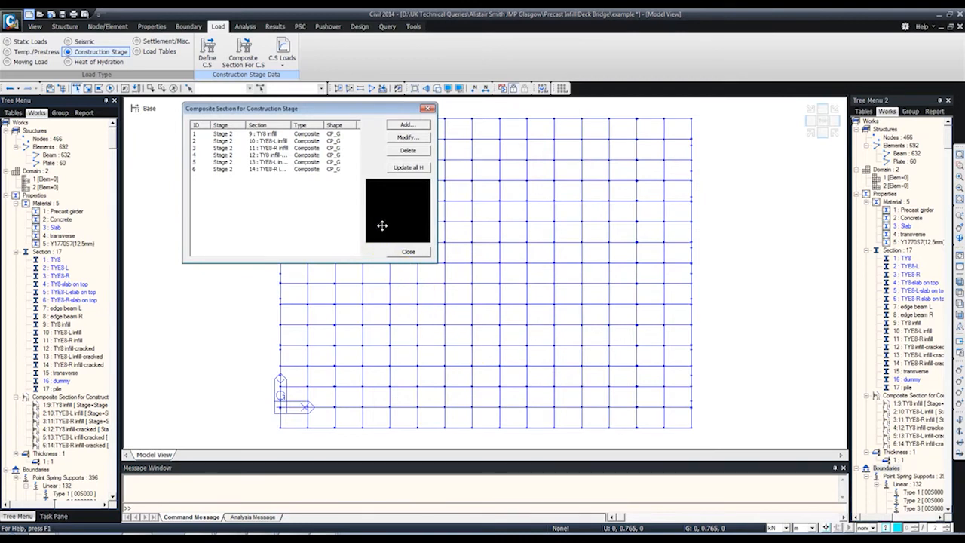
pyautogui.click(407, 251)
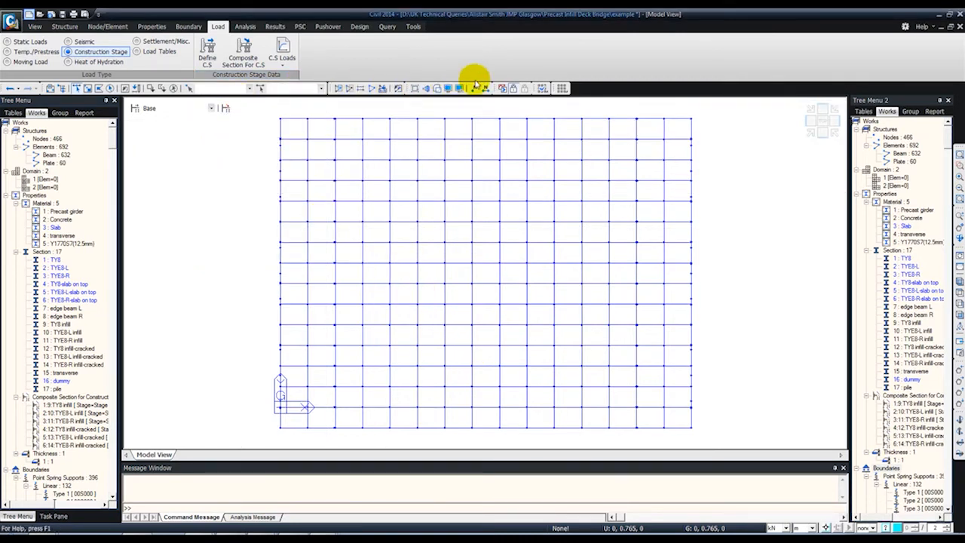
# - Show the bridge as a rendered isometric model and review construction stages Stage 1 and Stage 2
pyautogui.click(808, 126)
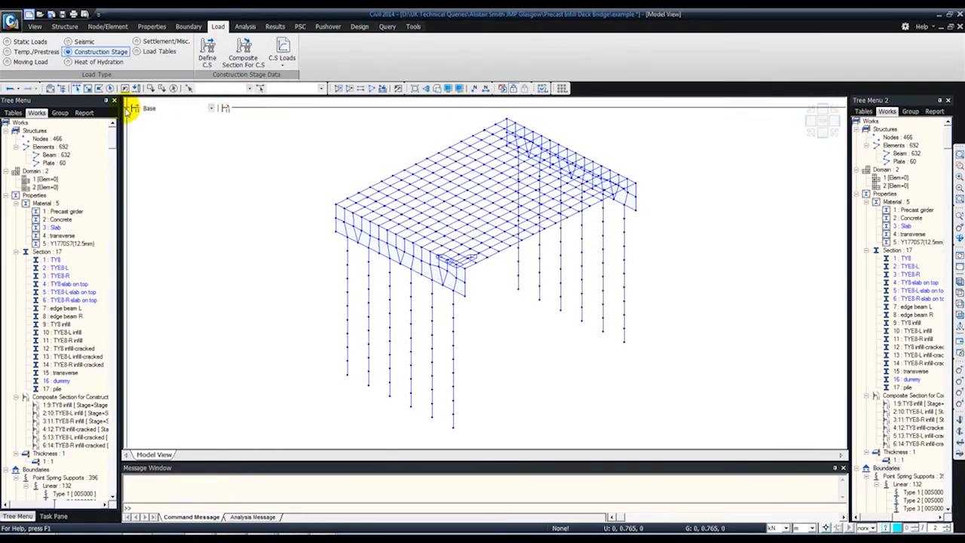
pyautogui.click(437, 88)
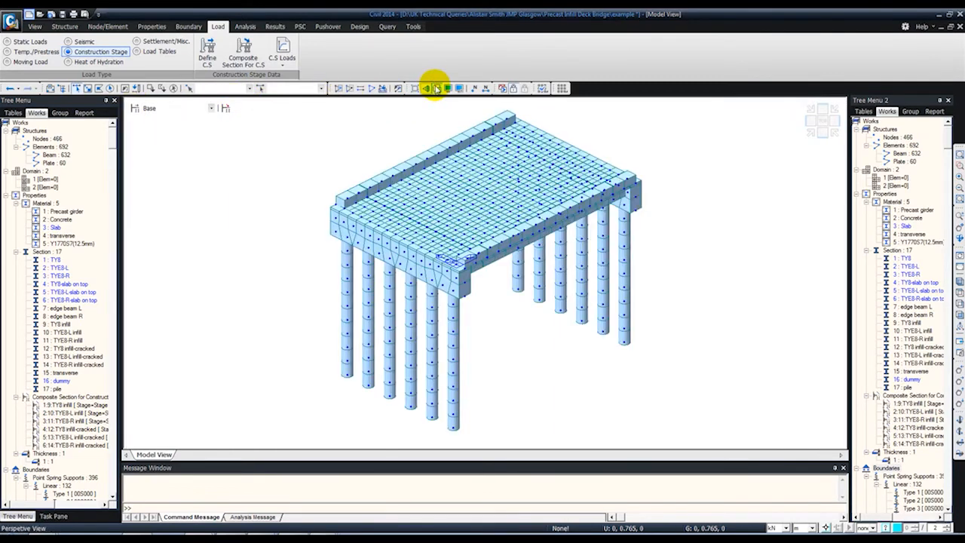
pyautogui.click(164, 110)
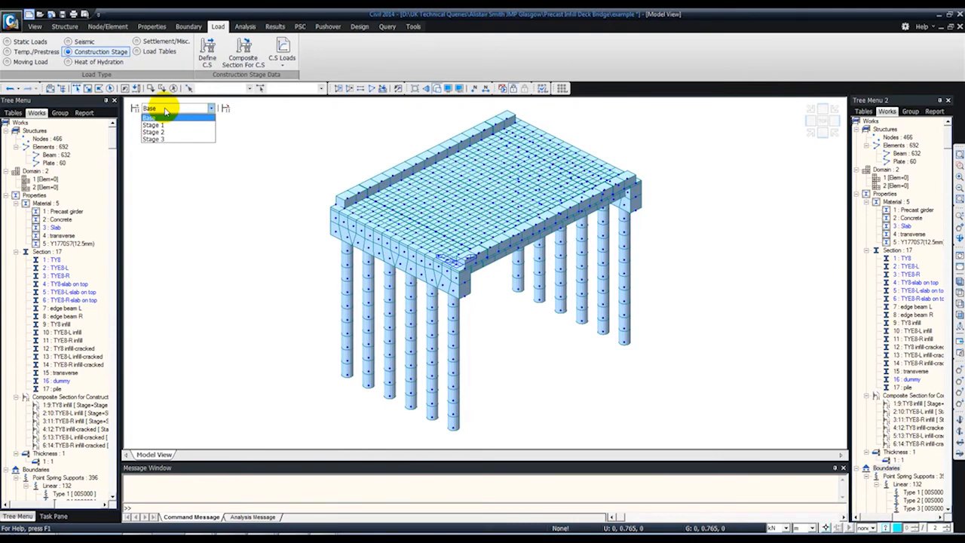
pyautogui.press('Down')
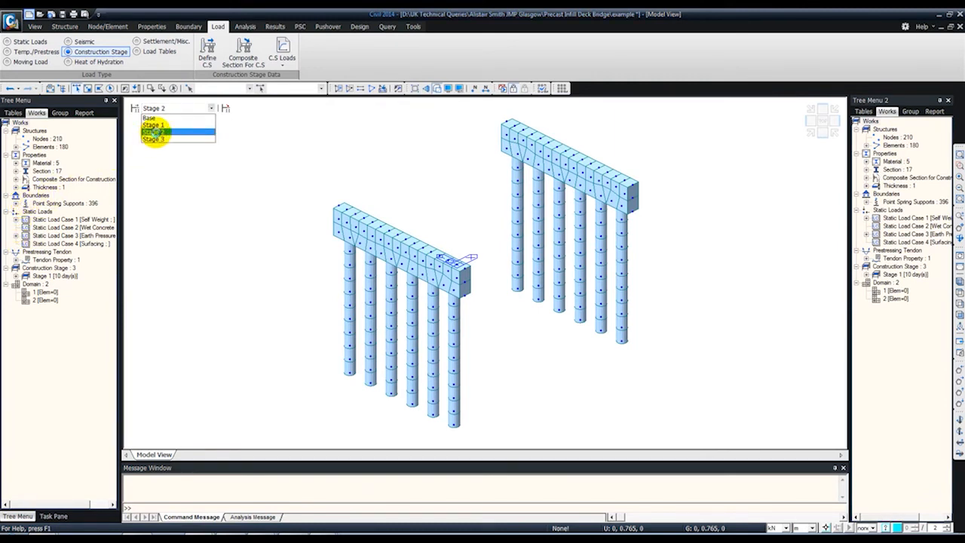
pyautogui.click(156, 133)
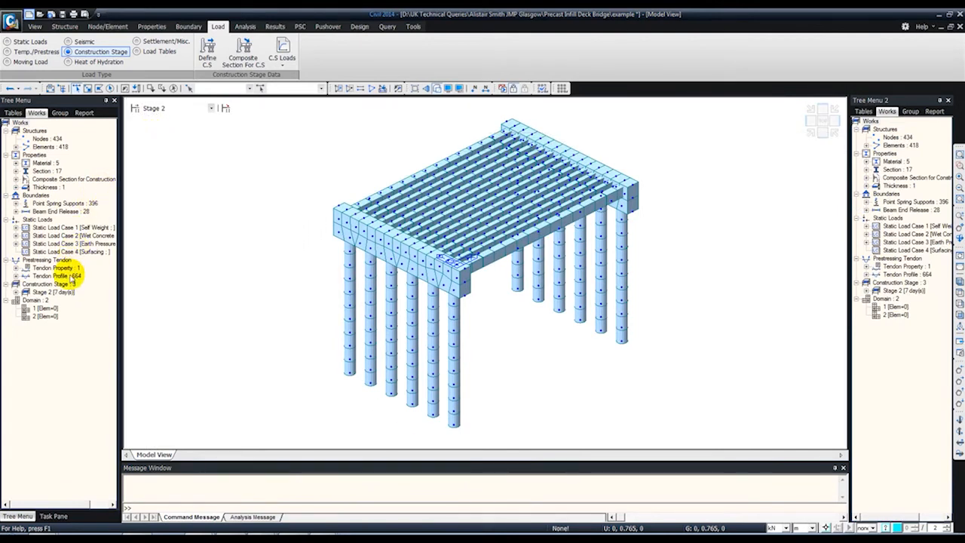
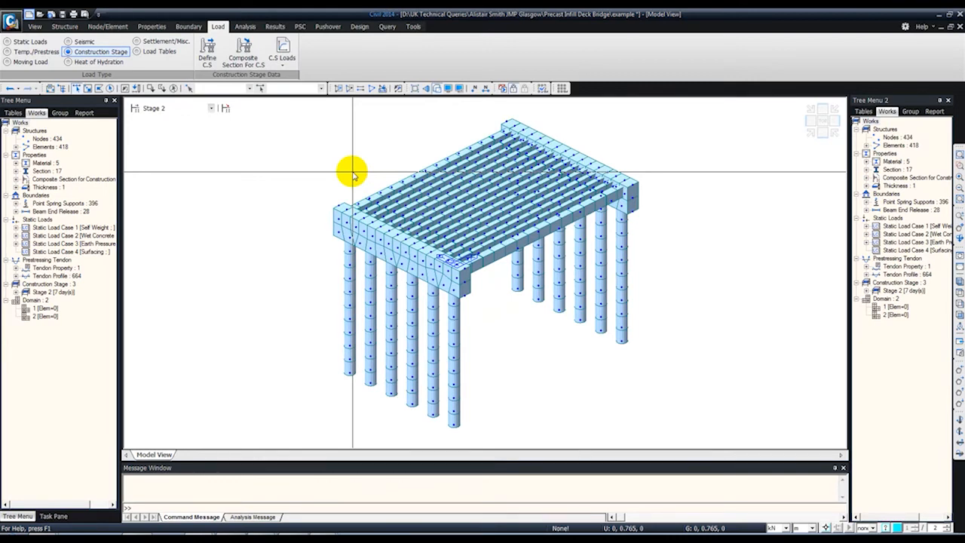
# - Return the model to the Base stage and create a new load group named Pretension
pyautogui.click(212, 108)
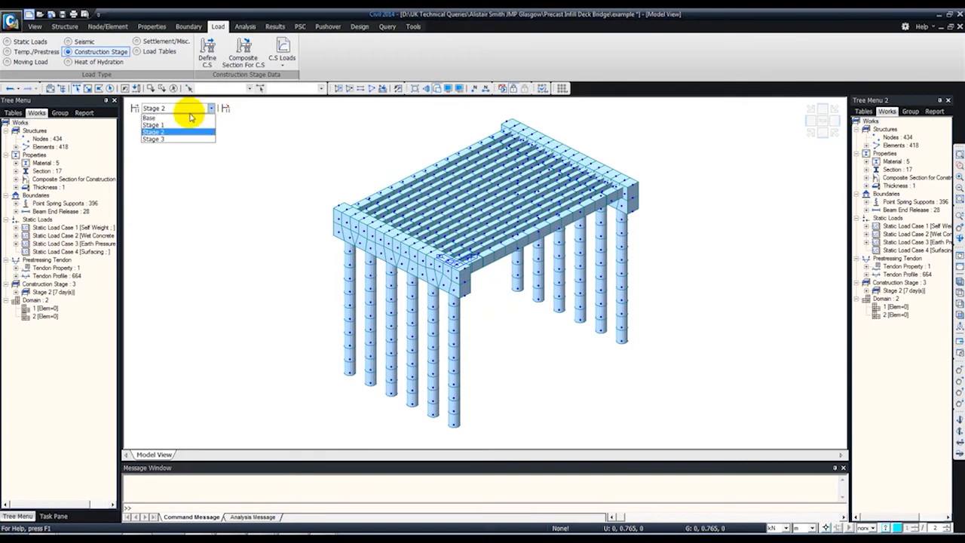
pyautogui.click(160, 118)
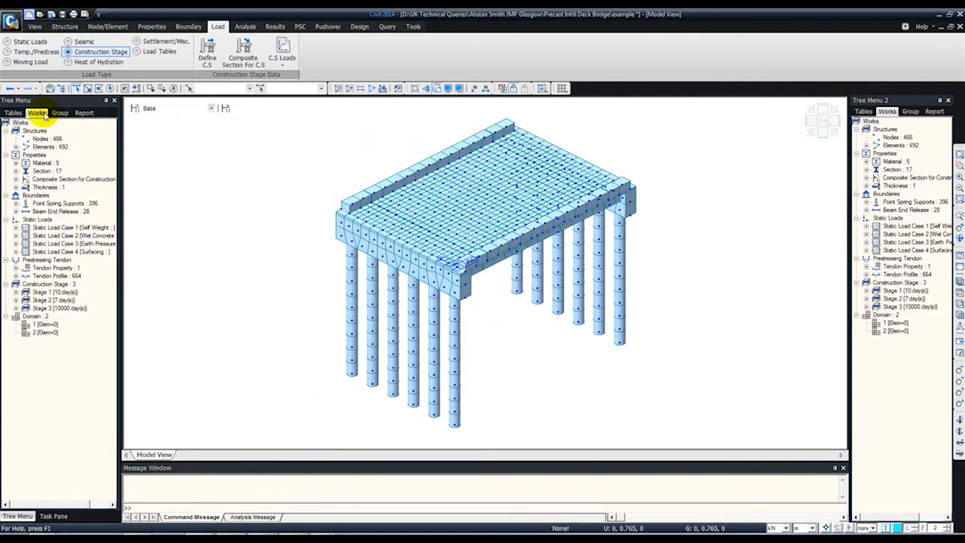
pyautogui.click(59, 113)
pyautogui.rightClick(41, 301)
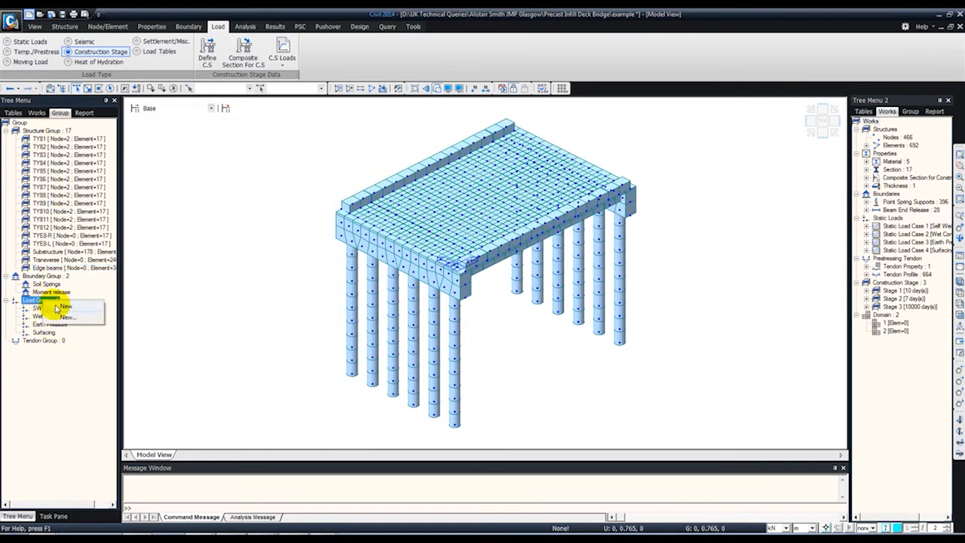
pyautogui.click(57, 308)
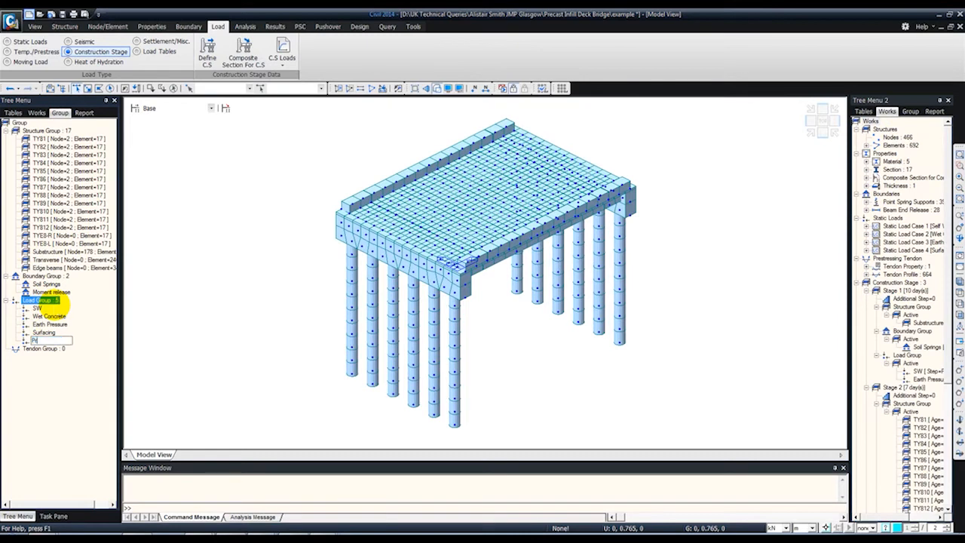
pyautogui.write('Pretension')
pyautogui.press('Return')
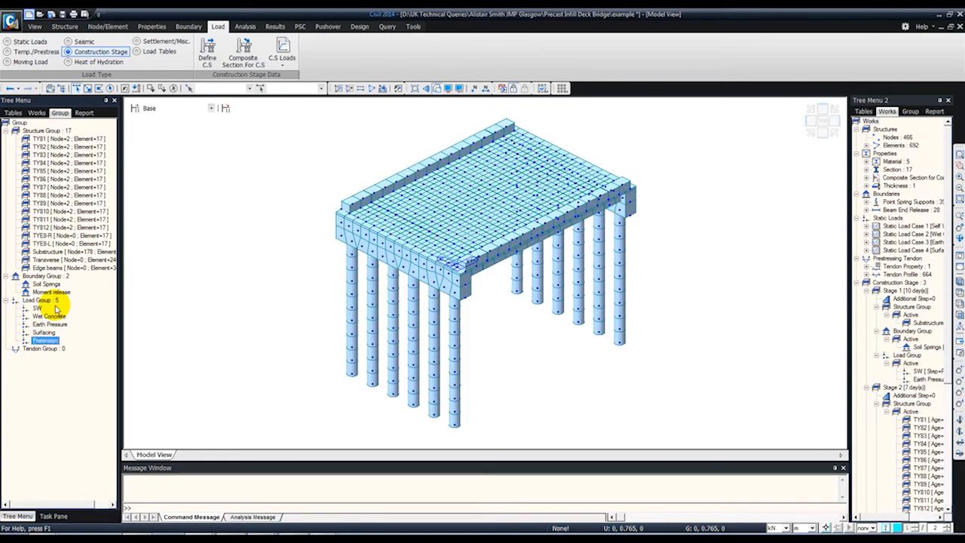
# - Add a static load case named Prestress with the type Prestress (PS)
pyautogui.click(189, 27)
pyautogui.click(216, 26)
pyautogui.click(18, 42)
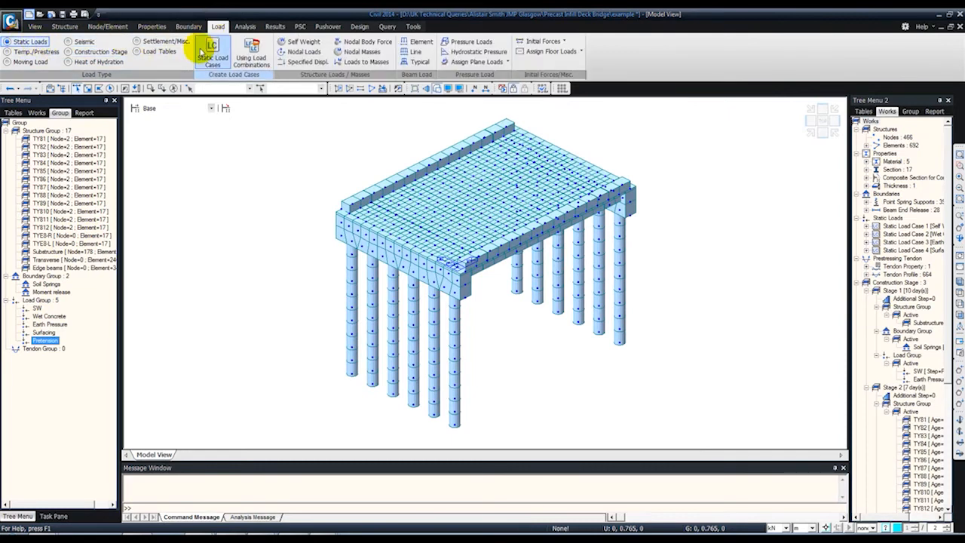
pyautogui.click(213, 52)
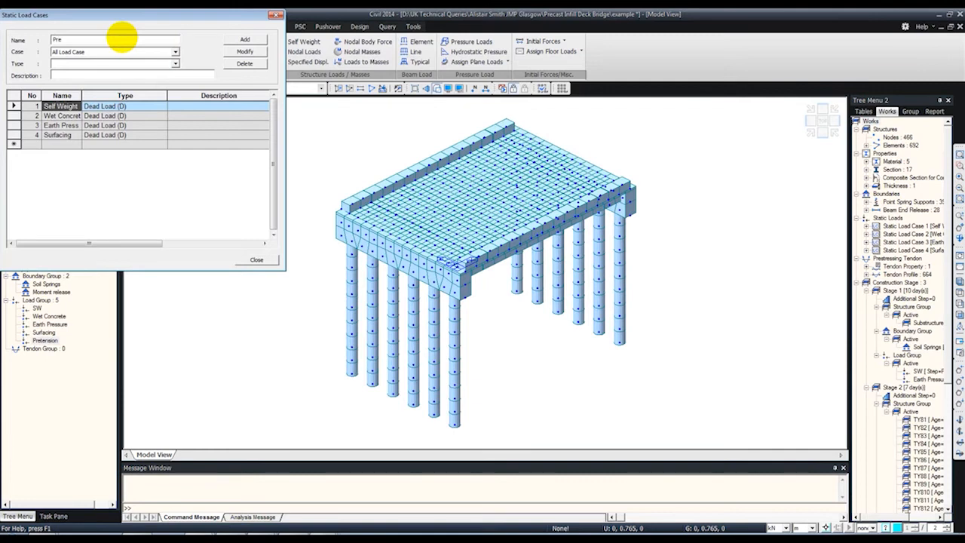
pyautogui.click(138, 64)
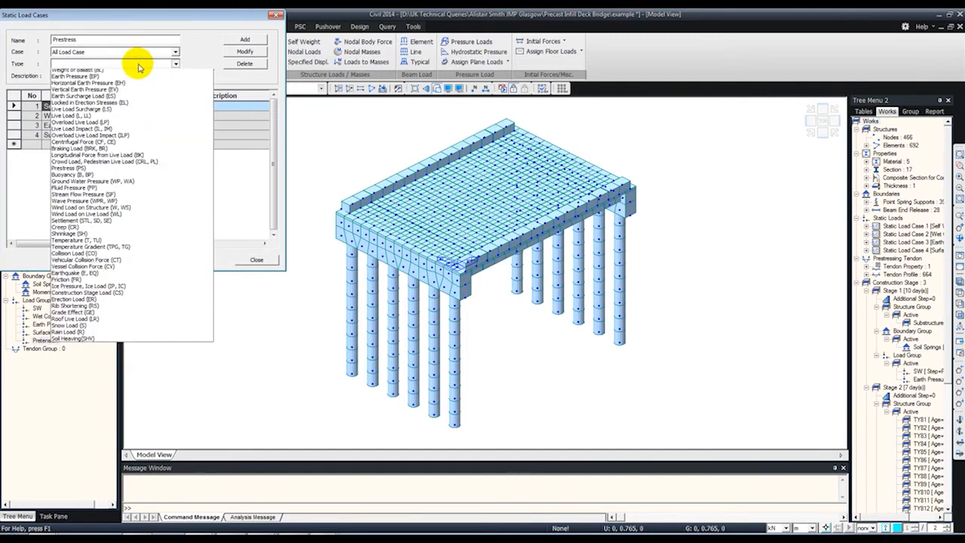
pyautogui.click(89, 218)
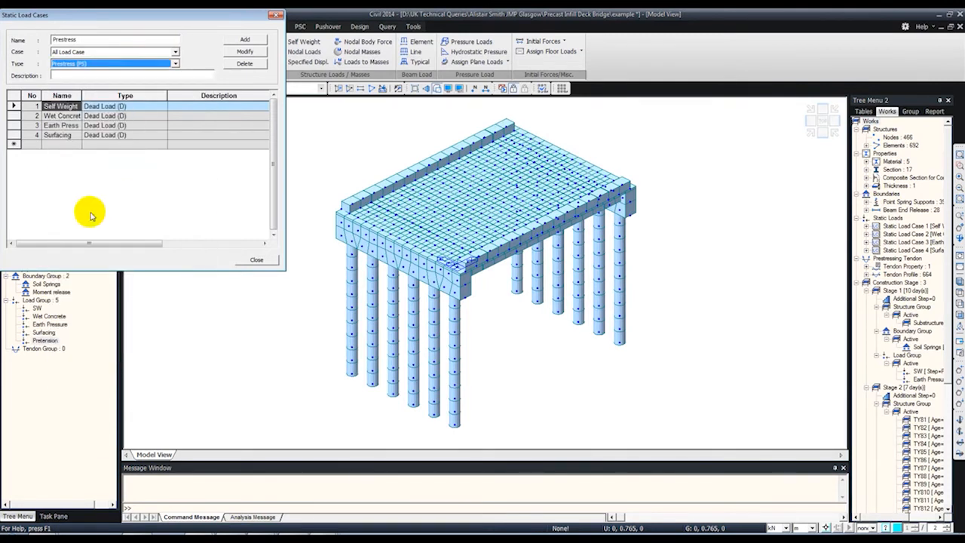
pyautogui.click(245, 39)
pyautogui.click(276, 14)
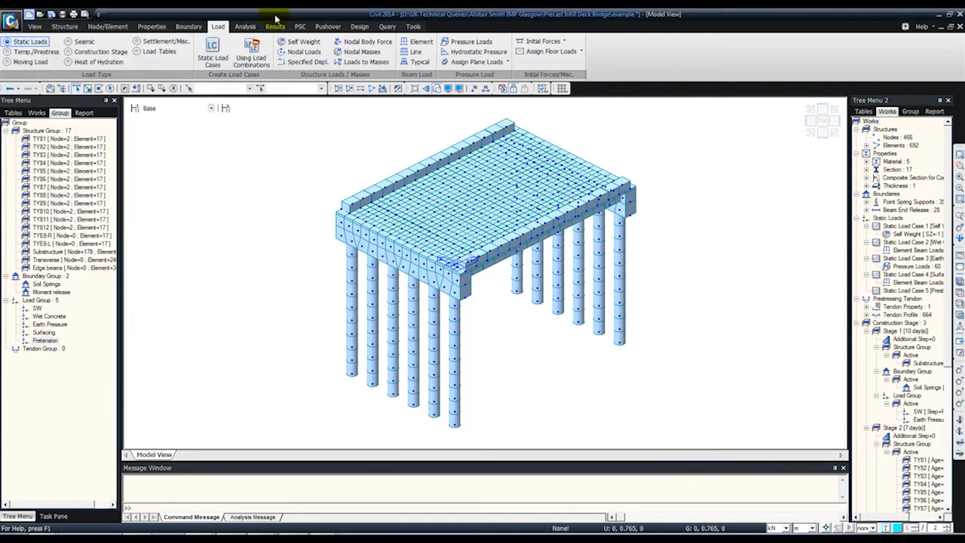
# - Begin a tendon prestress load with load case Prestress and load group Pretension, and select all strand tendons for loading
pyautogui.click(21, 51)
pyautogui.click(515, 50)
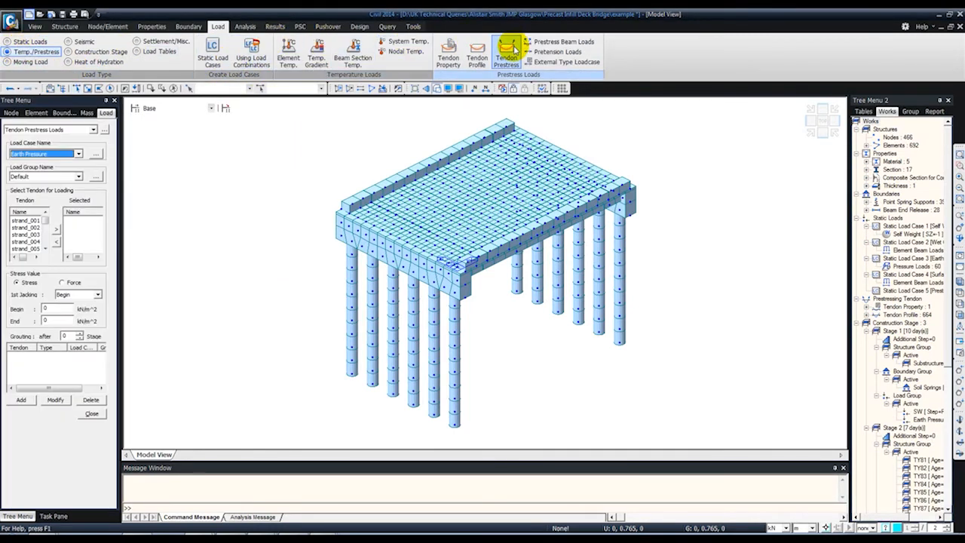
pyautogui.click(30, 153)
pyautogui.click(31, 188)
pyautogui.click(34, 176)
pyautogui.click(23, 218)
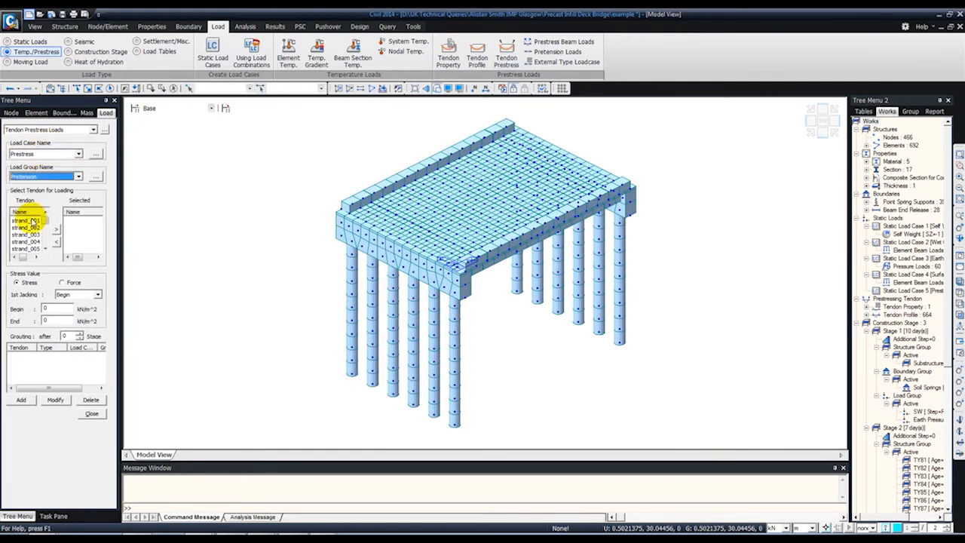
pyautogui.moveTo(44, 218); pyautogui.dragTo(46, 252)
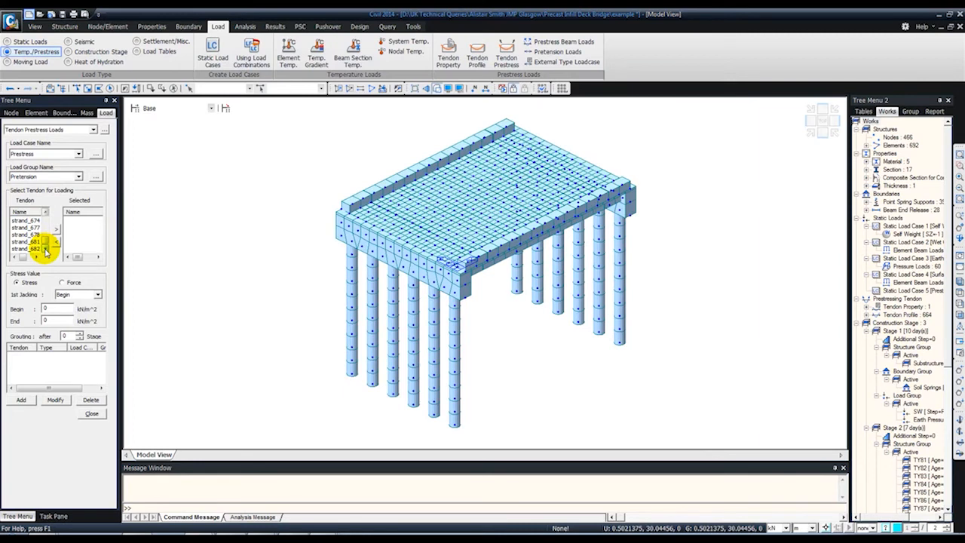
pyautogui.keyDown('shift'); pyautogui.click(27, 250); pyautogui.keyUp('shift')
pyautogui.click(55, 232)
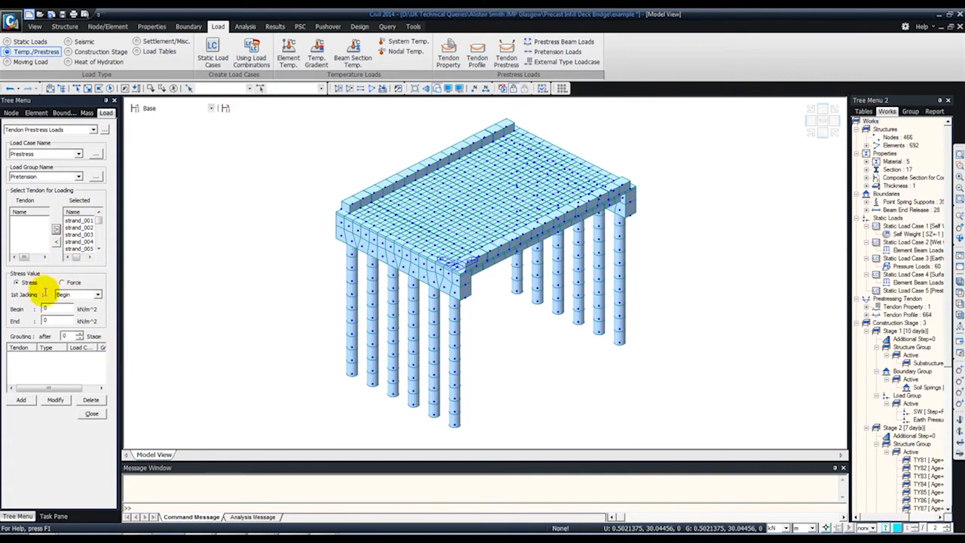
# - Change the model units to N and mm
pyautogui.click(780, 528)
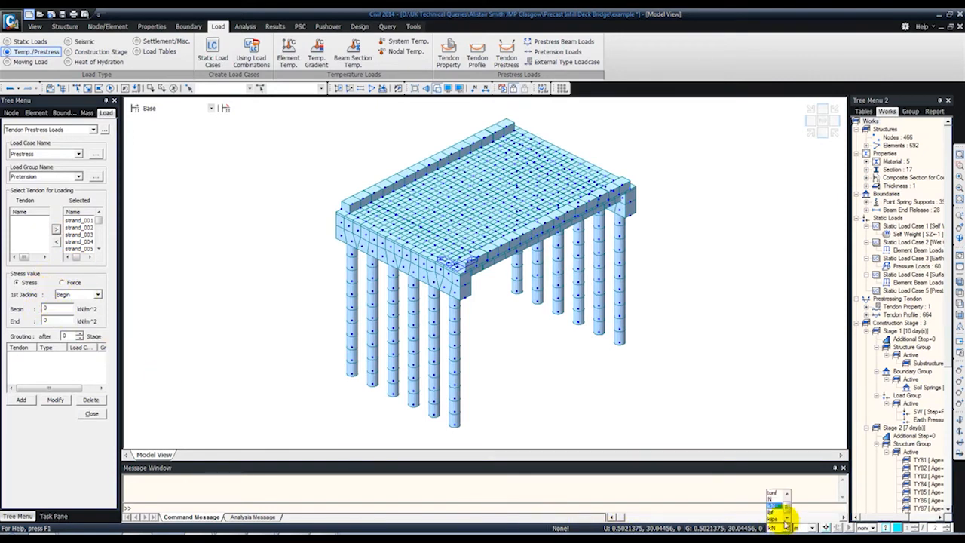
pyautogui.click(777, 498)
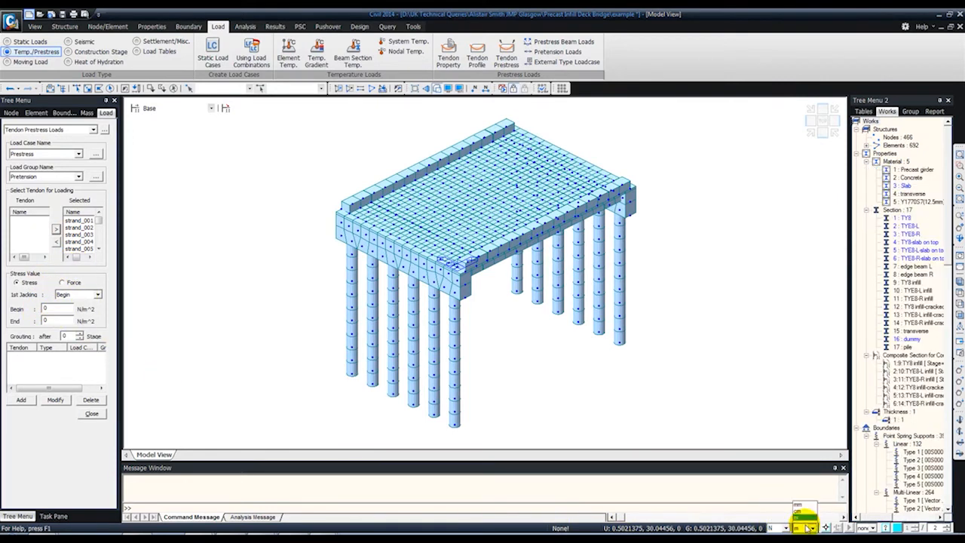
pyautogui.click(800, 528)
pyautogui.click(799, 493)
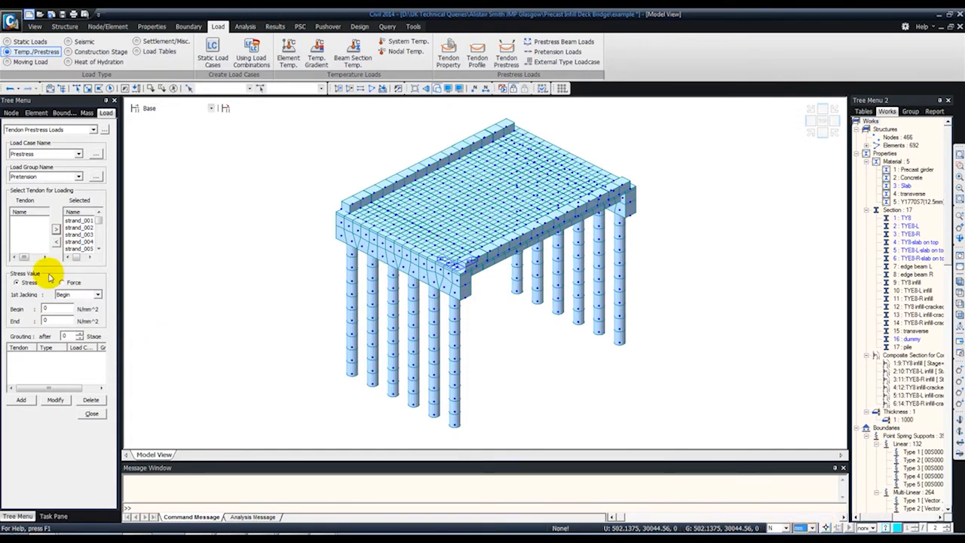
# - Apply the tendon prestress as stress with first jacking at Both and 1000 N/mm^2 at the beginning and end
pyautogui.click(84, 296)
pyautogui.click(68, 311)
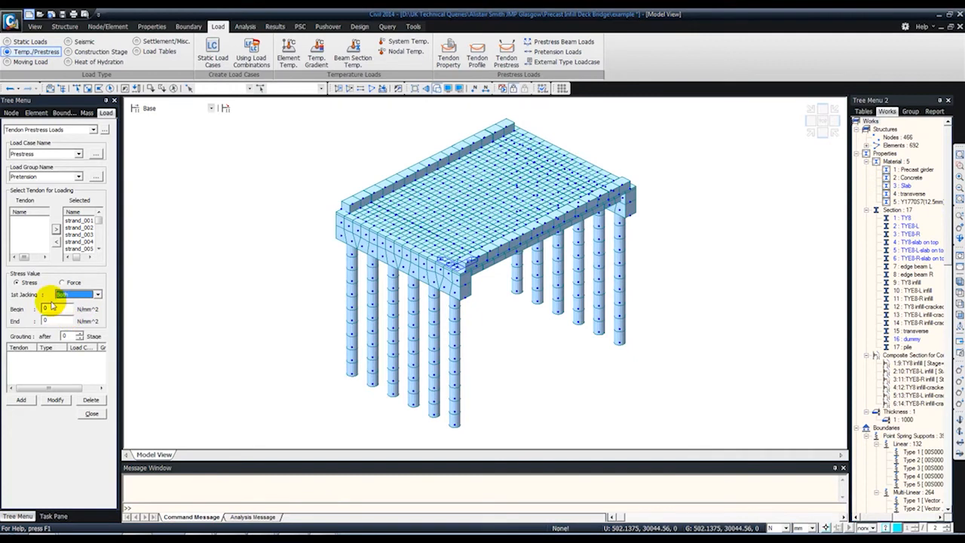
pyautogui.moveTo(52, 309); pyautogui.dragTo(1, 300)
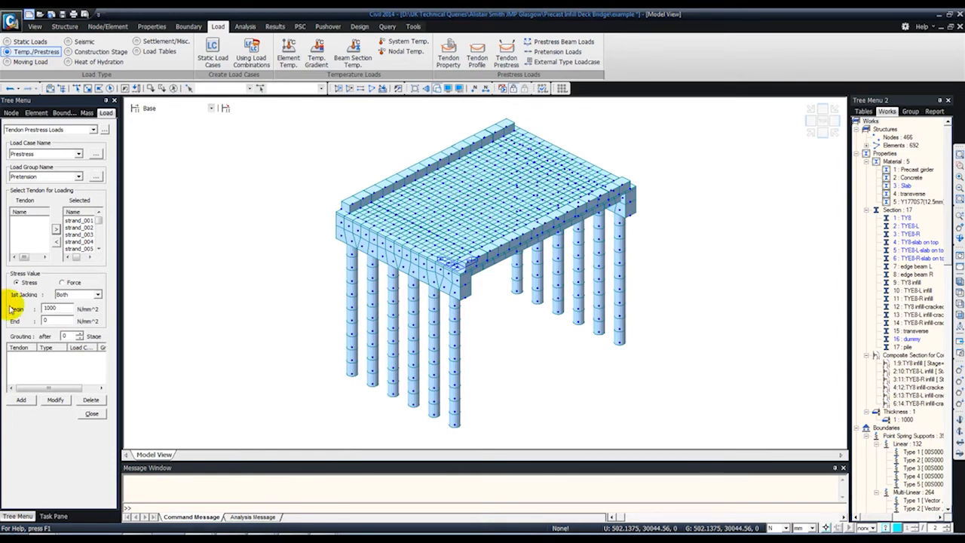
pyautogui.doubleClick(45, 320)
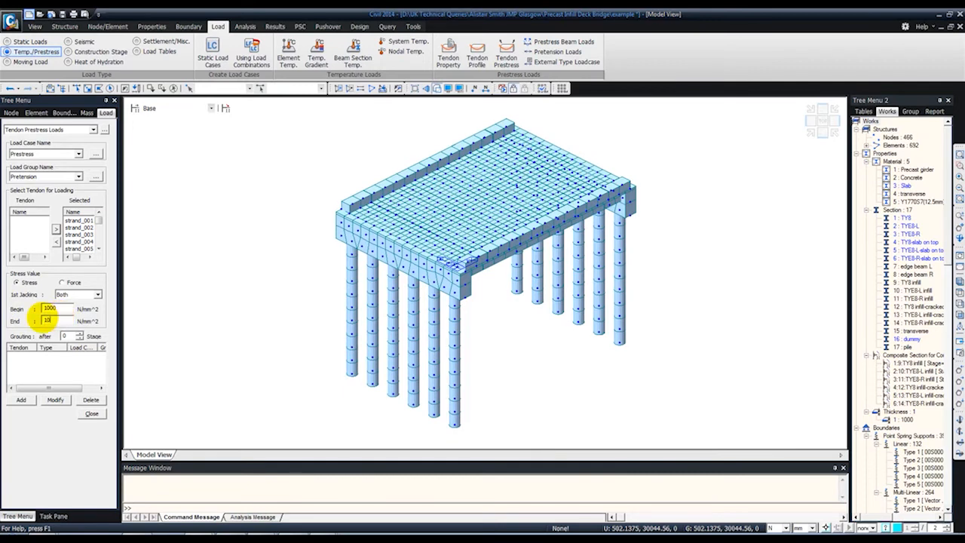
pyautogui.click(20, 400)
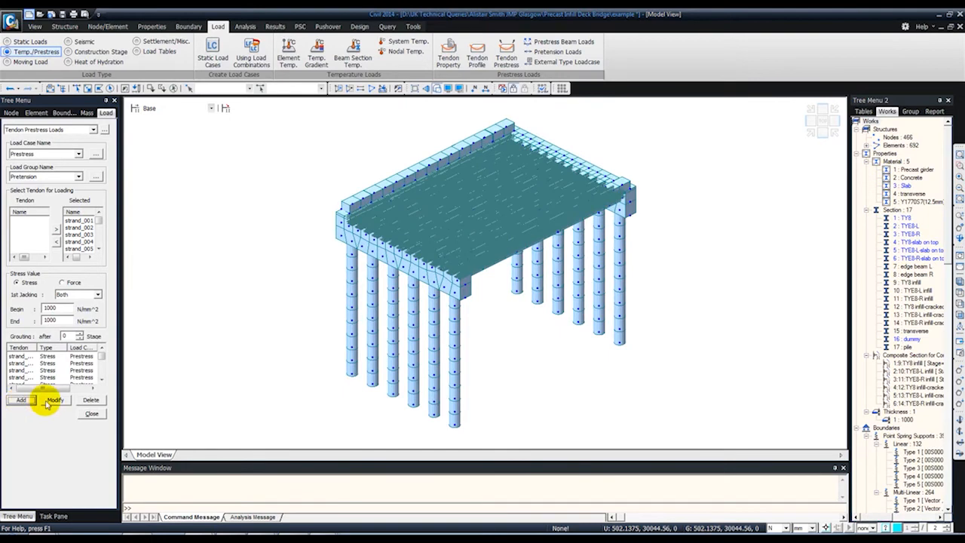
pyautogui.click(91, 415)
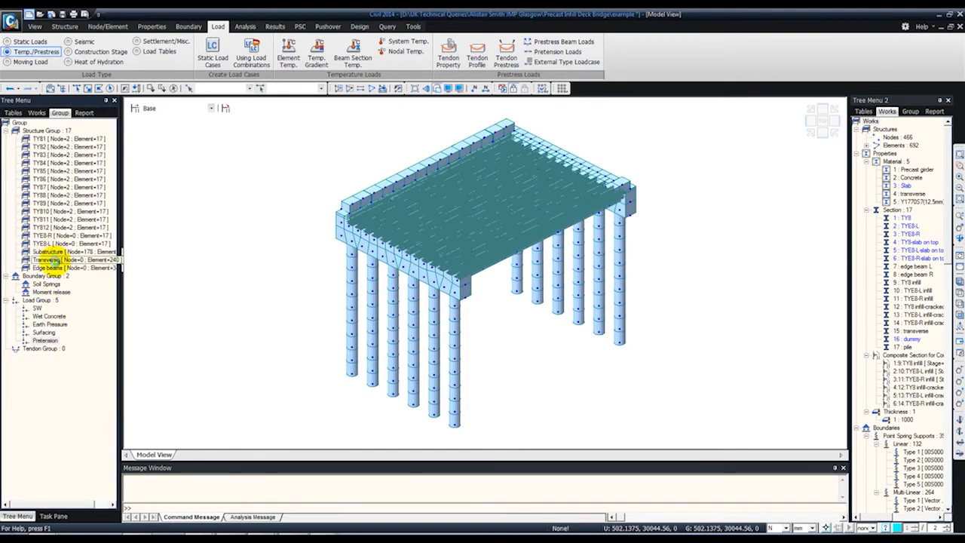
# - Display the tendon prestress loads of the Prestress load case on the model, inspect them and hide them again
pyautogui.click(37, 112)
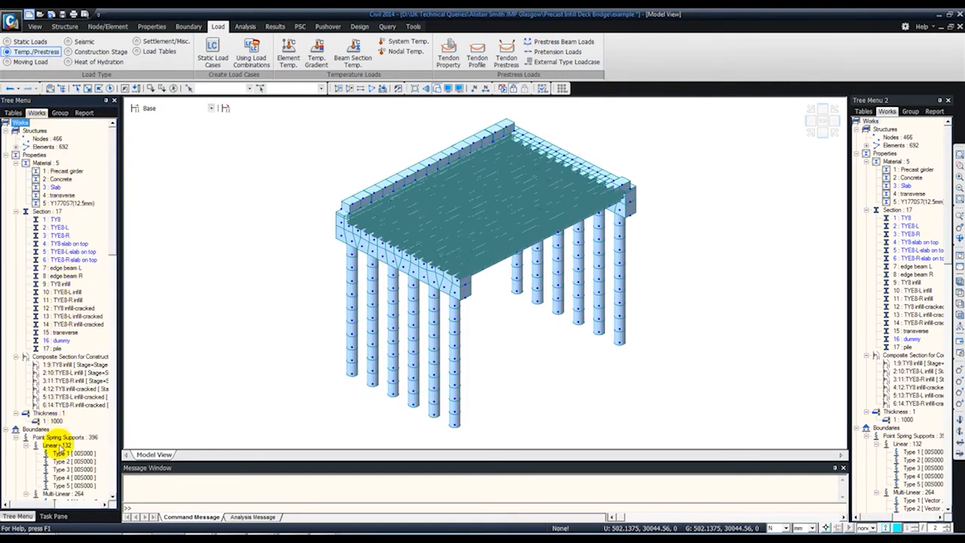
pyautogui.click(7, 429)
pyautogui.click(67, 484)
pyautogui.scroll(-2, 68, 486)
pyautogui.rightClick(66, 477)
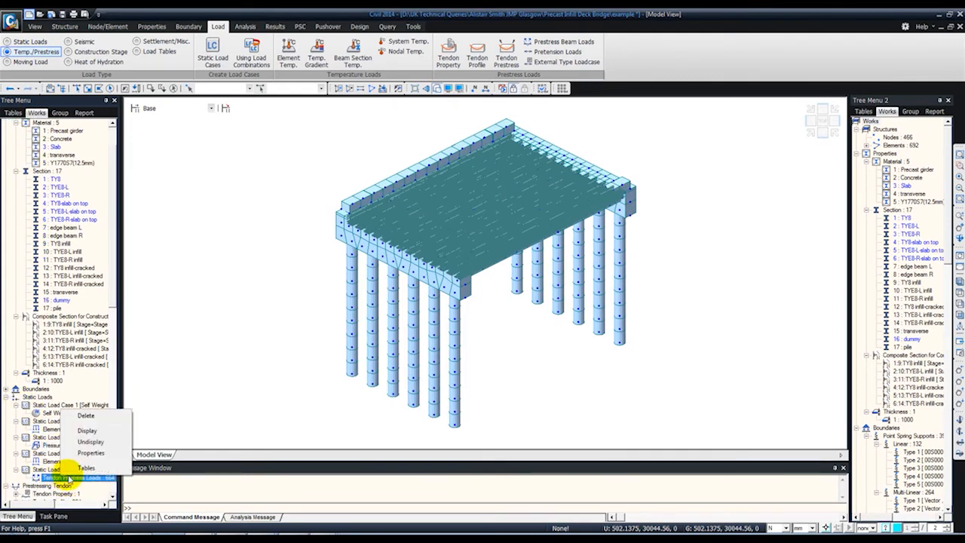
pyautogui.click(82, 431)
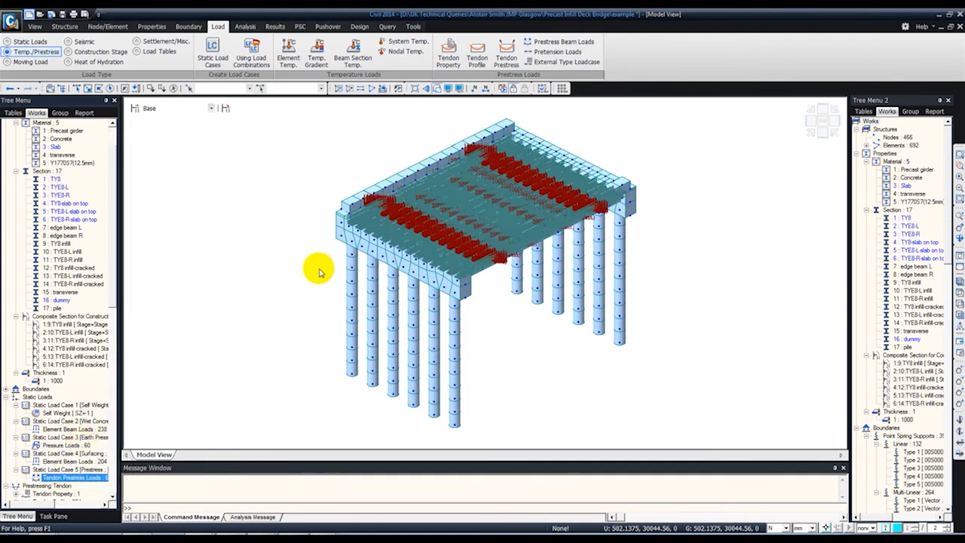
pyautogui.rightClick(74, 481)
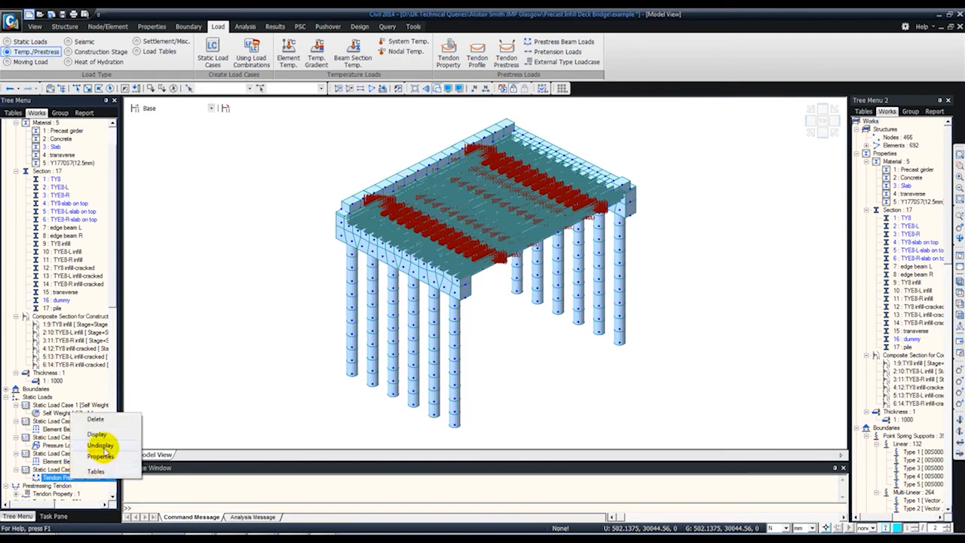
pyautogui.click(107, 451)
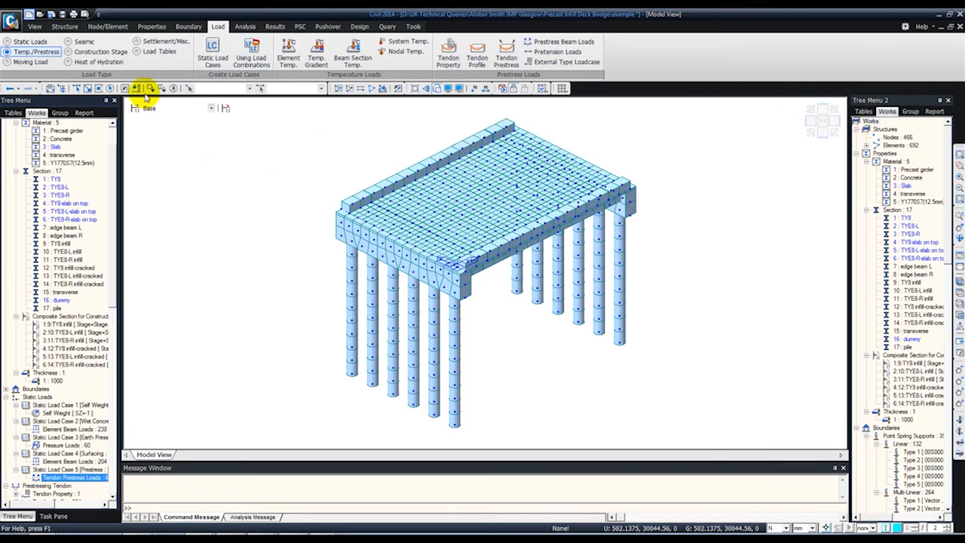
# - Activate the Pretension load group on the first day of construction stage Stage 2 and finish the stage definitions
pyautogui.click(96, 53)
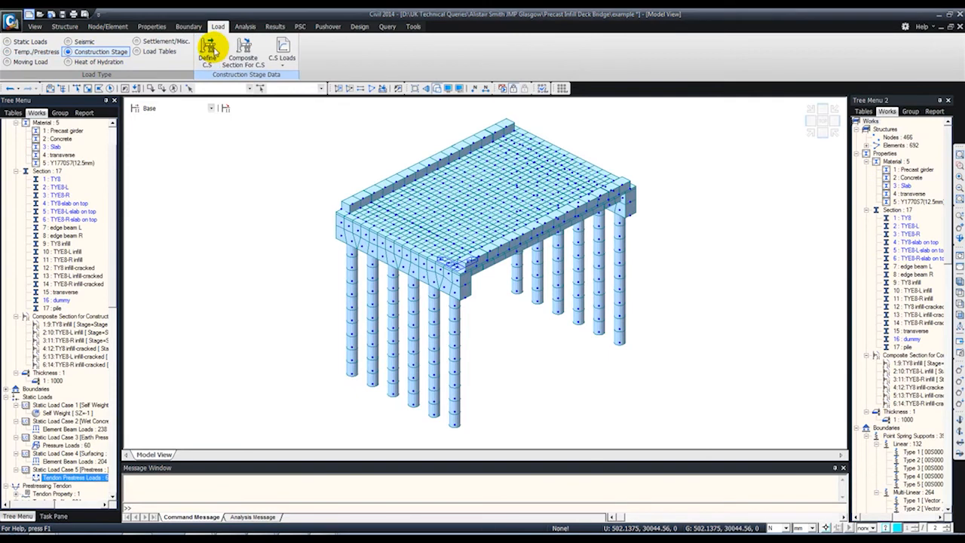
pyautogui.click(207, 53)
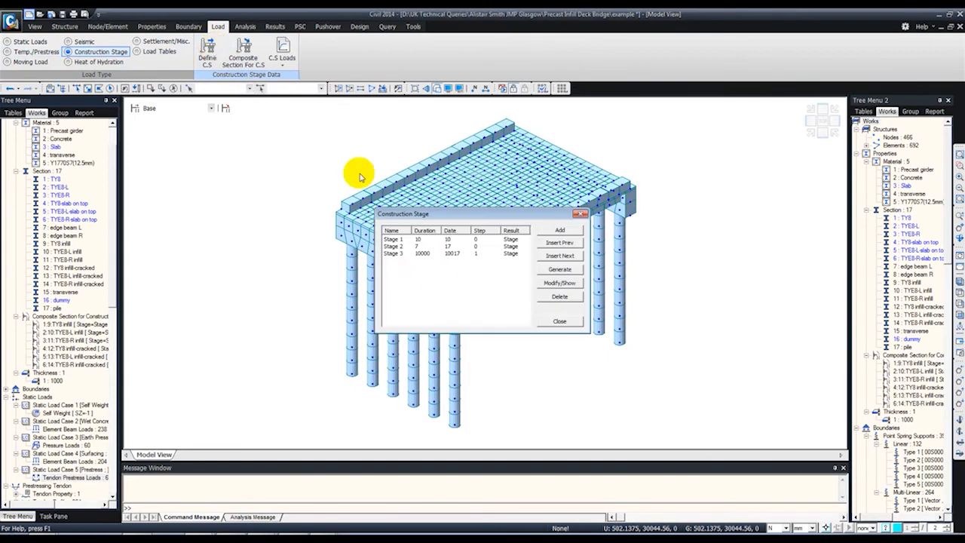
pyautogui.click(413, 247)
pyautogui.click(559, 282)
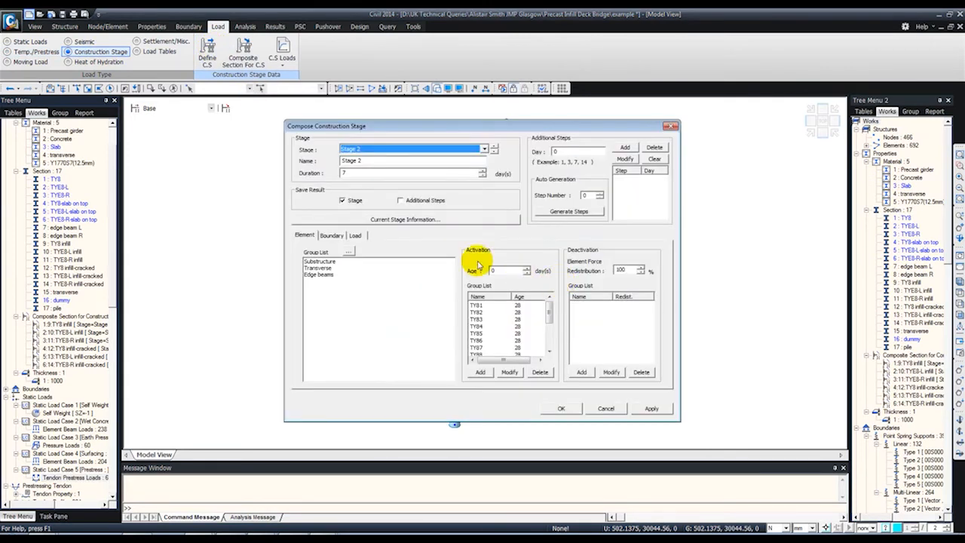
pyautogui.click(355, 235)
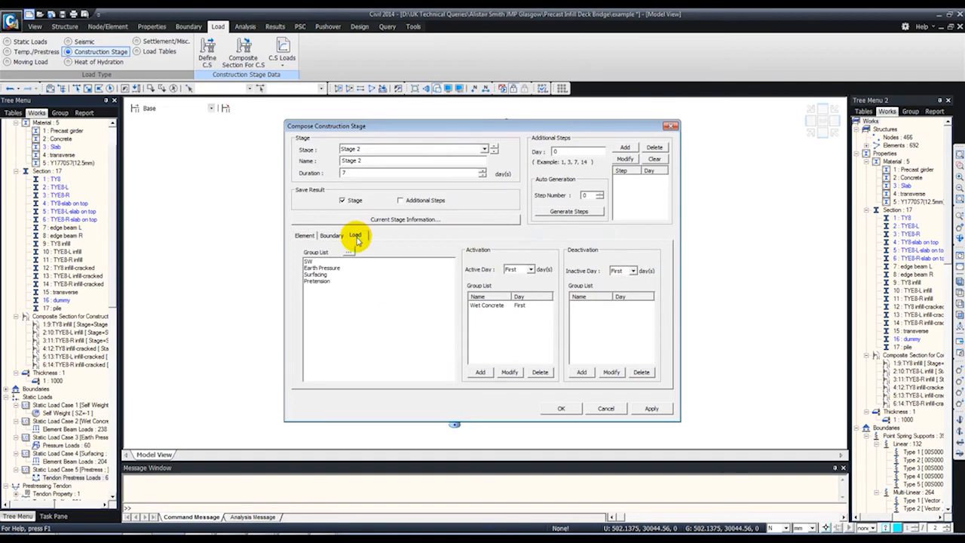
pyautogui.click(316, 281)
pyautogui.click(479, 372)
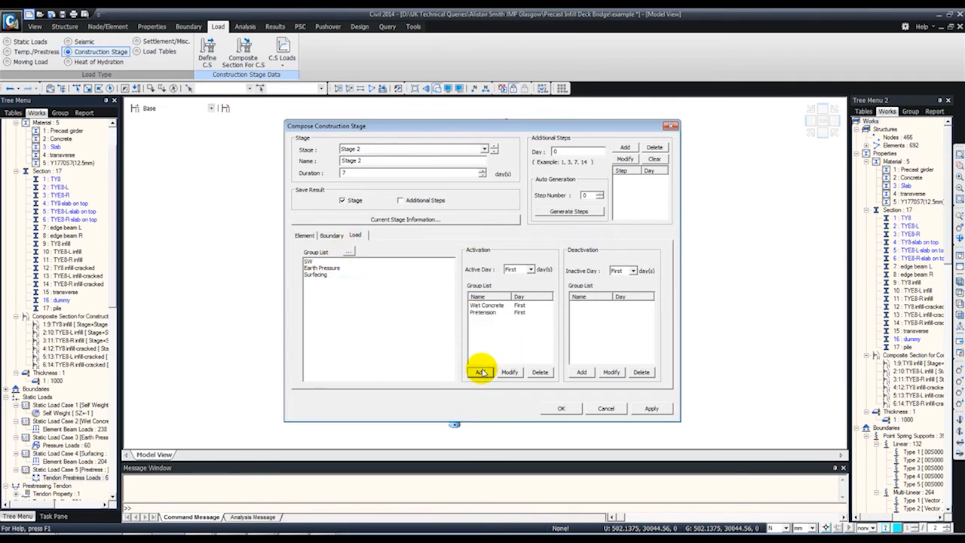
pyautogui.click(552, 409)
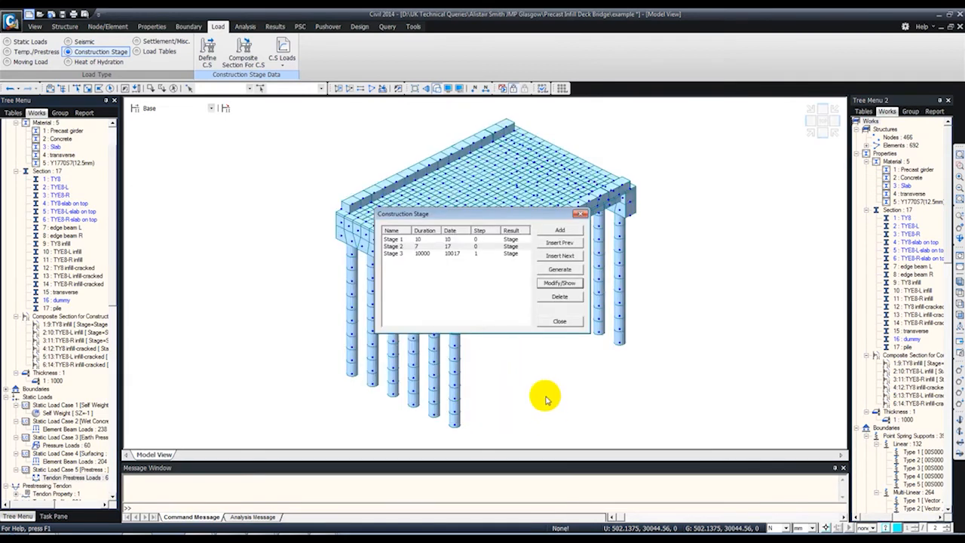
pyautogui.click(558, 322)
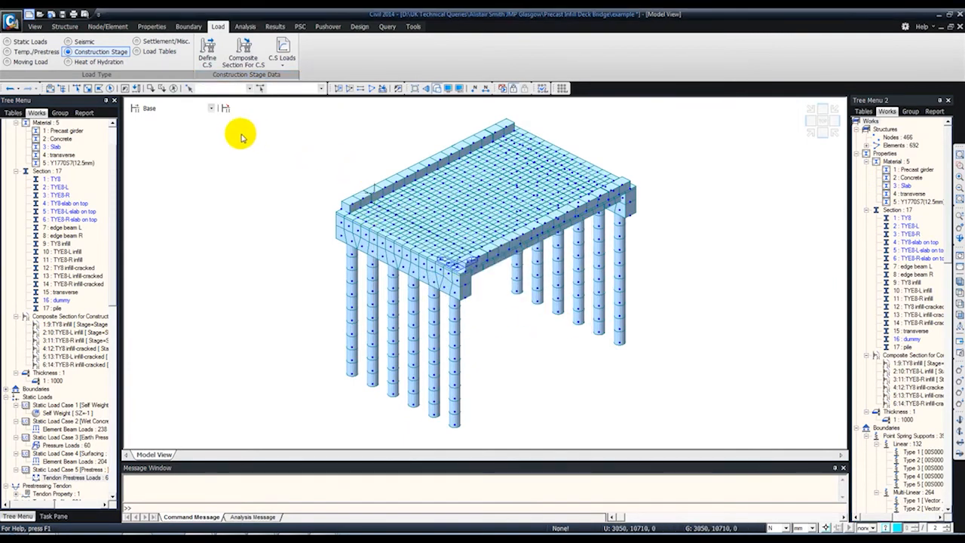
# - Review the model's active elements and boundaries at construction stages Stage 2 and Stage 3
pyautogui.click(156, 109)
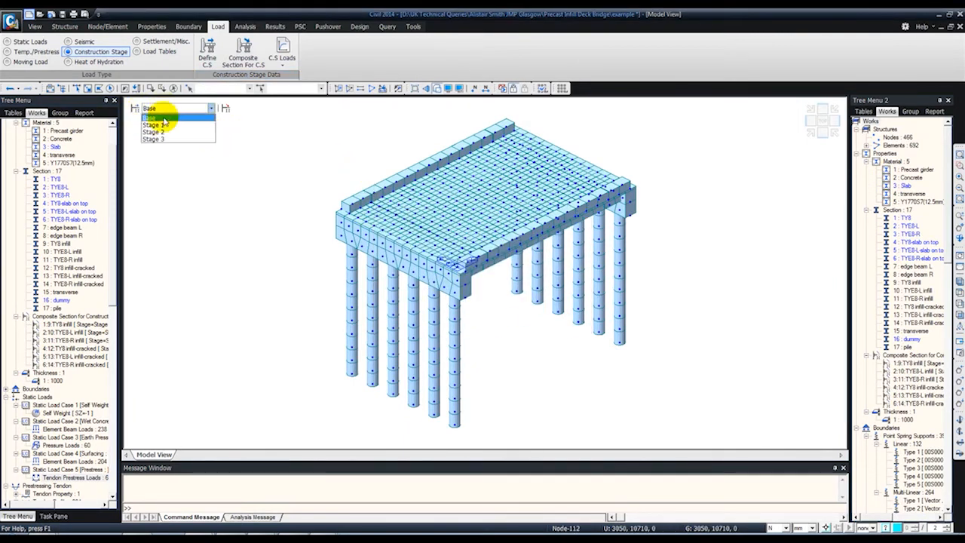
pyautogui.click(158, 132)
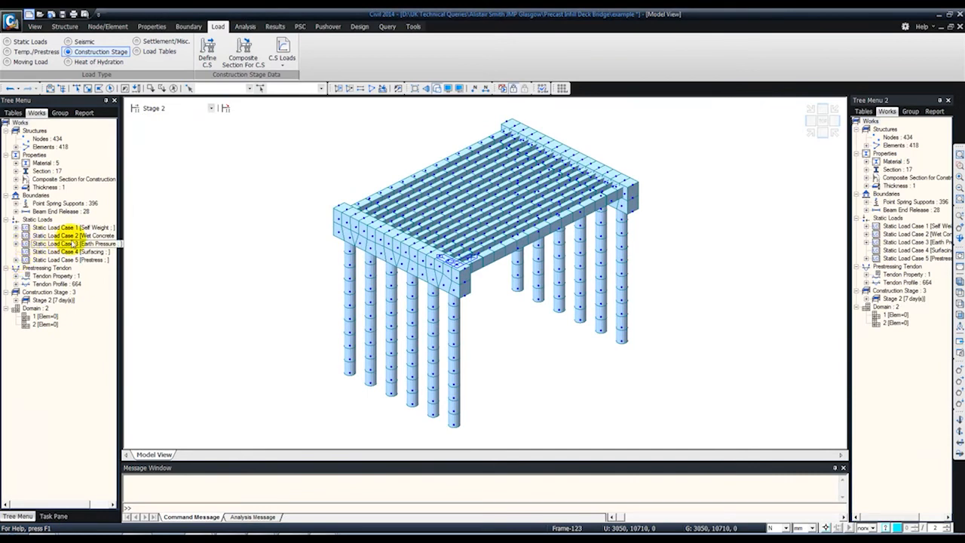
pyautogui.click(162, 112)
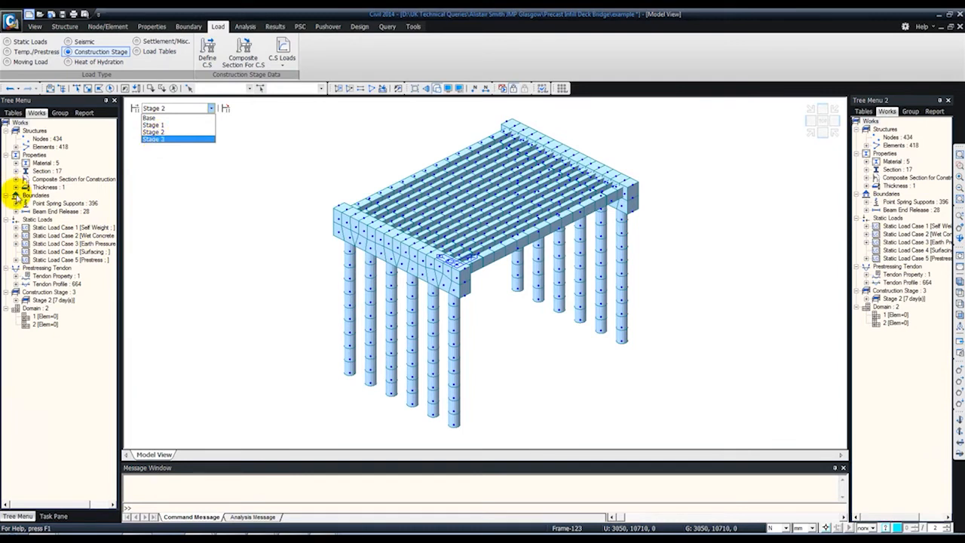
pyautogui.click(15, 216)
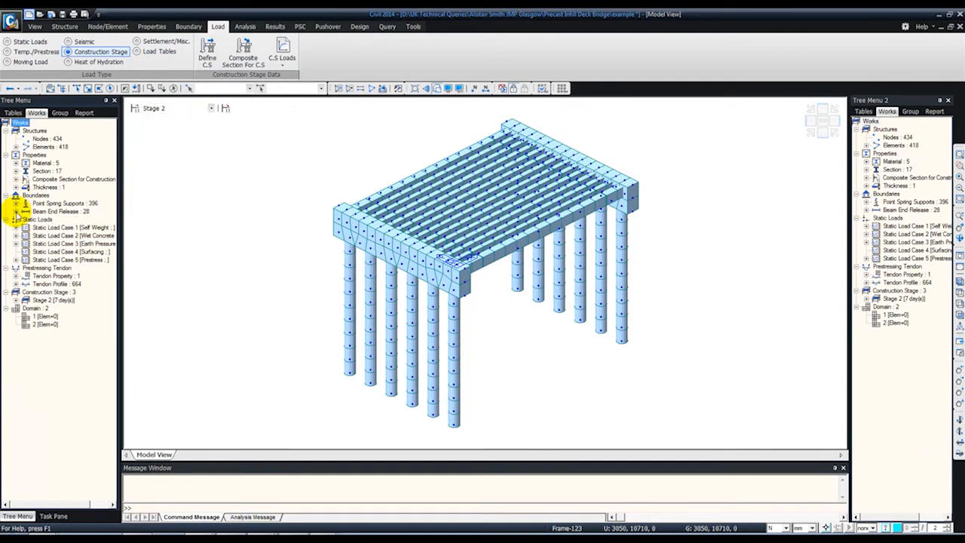
pyautogui.click(179, 109)
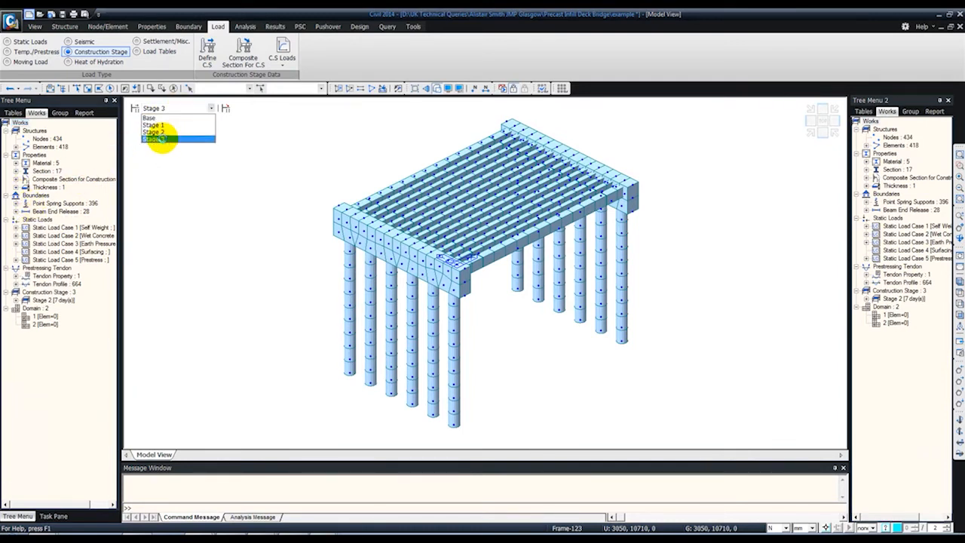
pyautogui.click(160, 140)
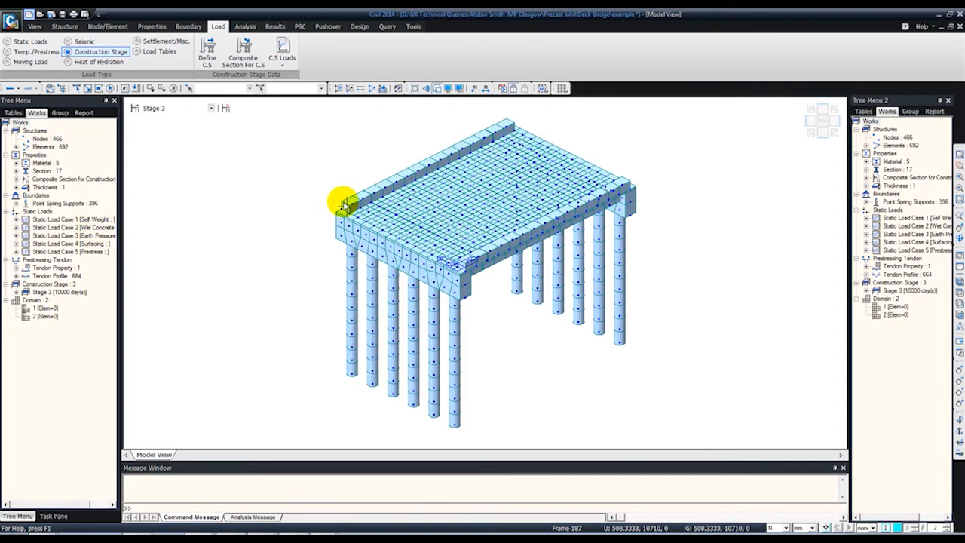
# - Return to the Base stage, turn off the solid section display and activate only the deck elements, shown in plan view
pyautogui.click(198, 108)
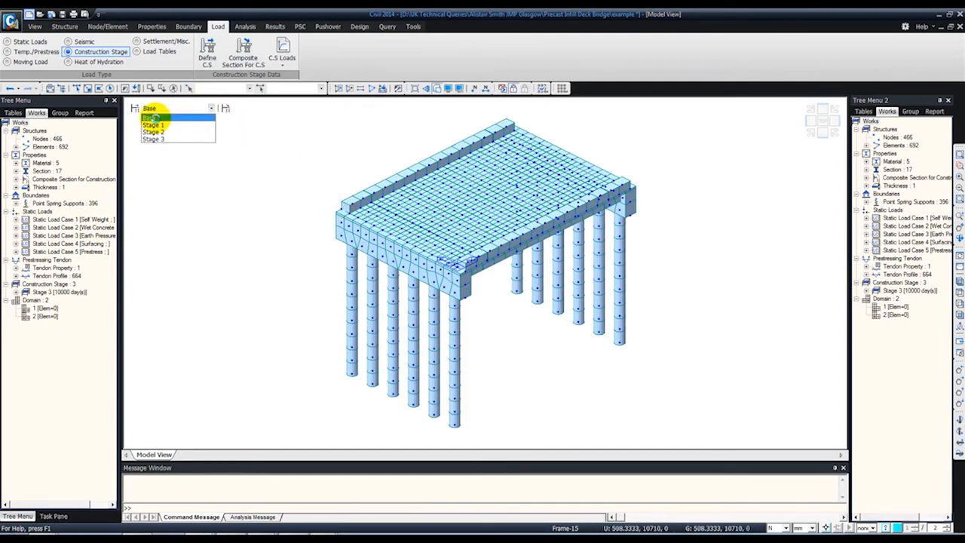
pyautogui.click(153, 118)
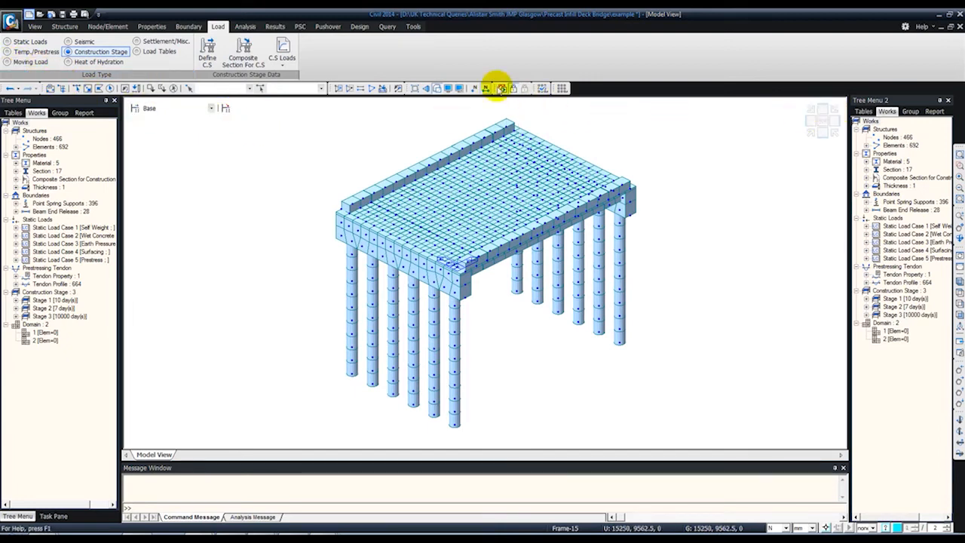
pyautogui.click(436, 88)
pyautogui.click(827, 121)
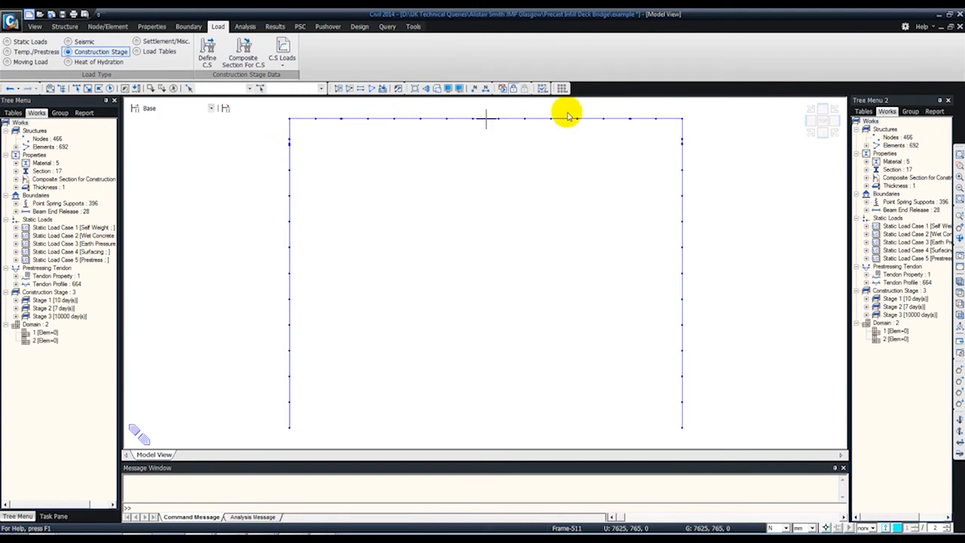
pyautogui.click(89, 89)
pyautogui.moveTo(280, 113); pyautogui.dragTo(699, 128)
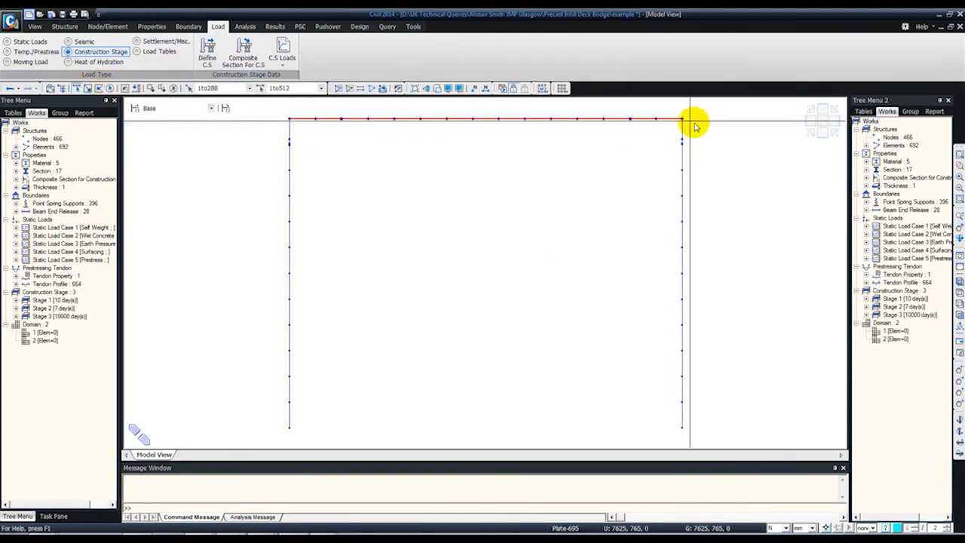
pyautogui.click(340, 88)
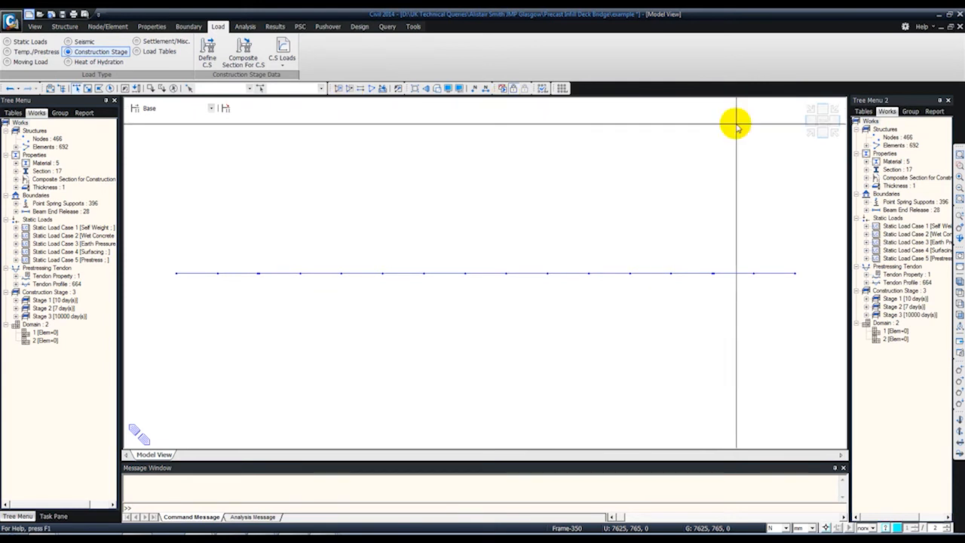
pyautogui.click(820, 119)
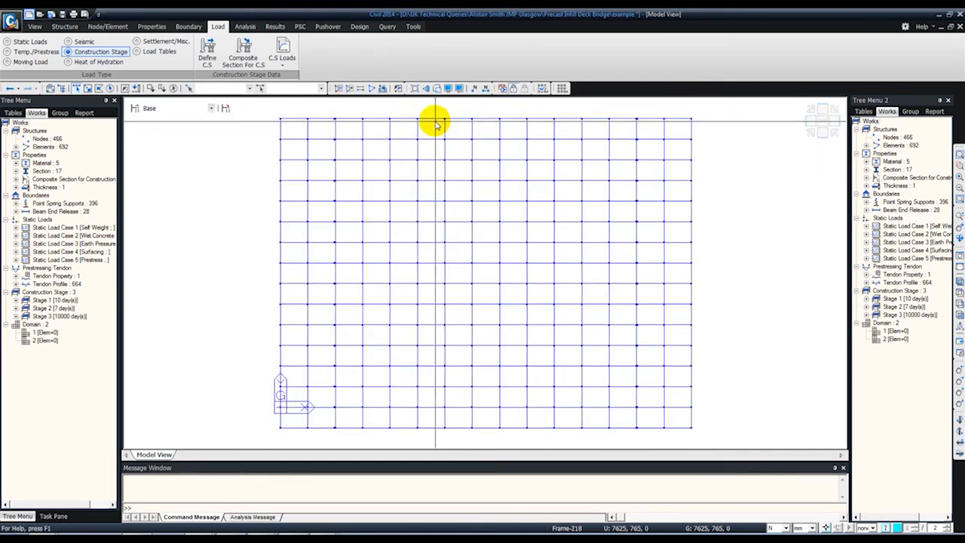
# - Open the definition of construction stage Stage 3 for review and close it without changes
pyautogui.click(135, 110)
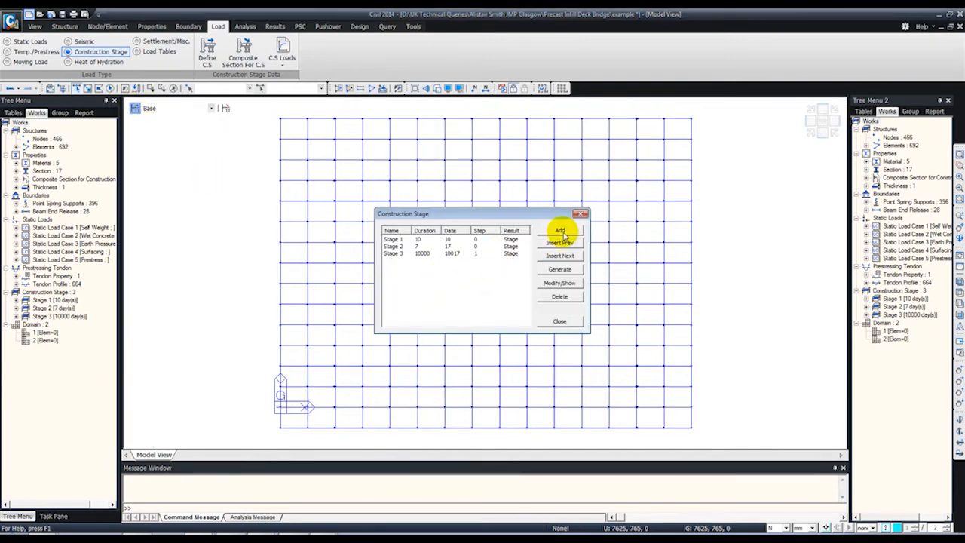
pyautogui.click(579, 213)
pyautogui.click(136, 109)
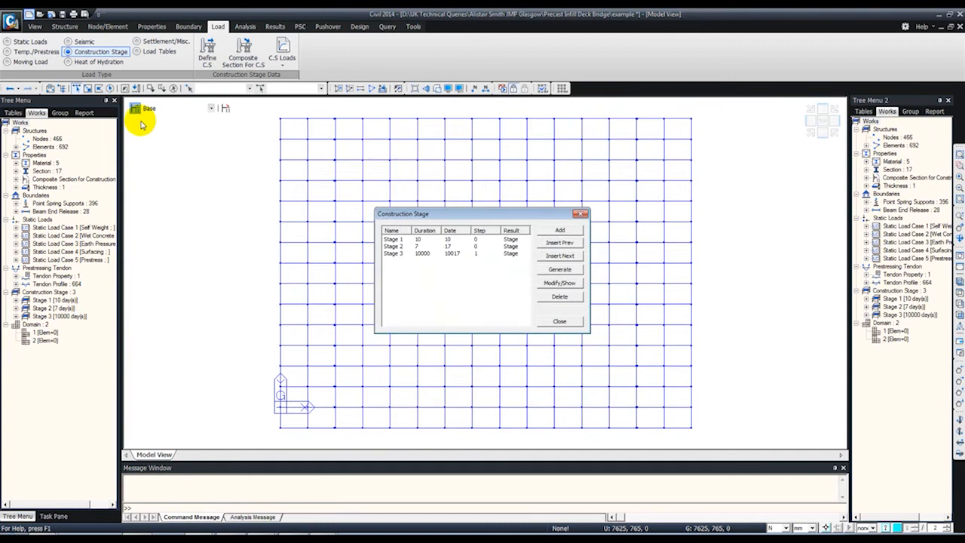
pyautogui.click(396, 253)
pyautogui.click(559, 283)
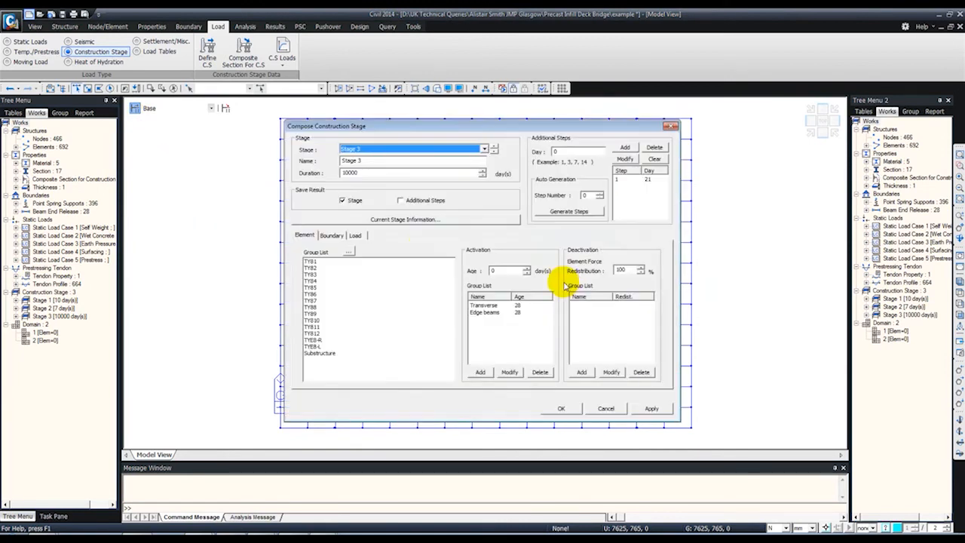
pyautogui.click(672, 126)
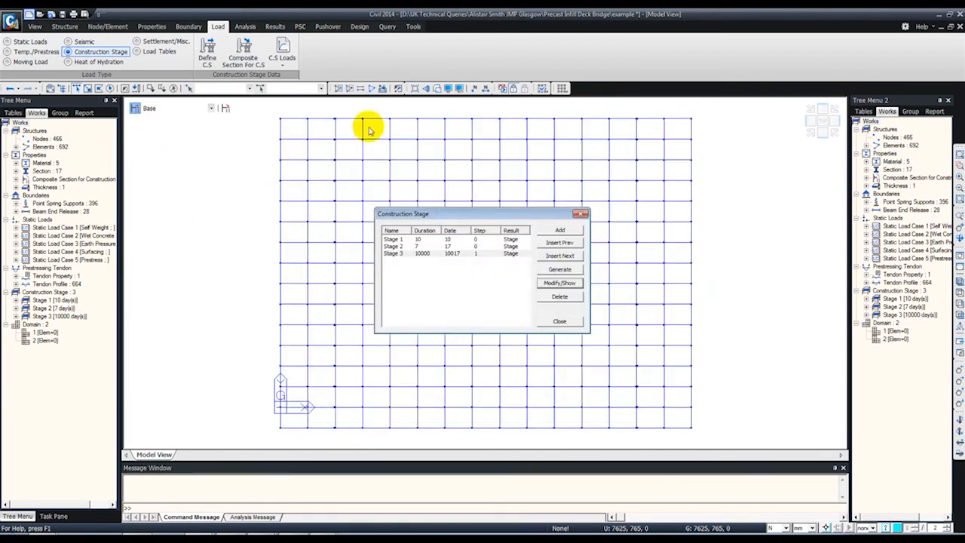
pyautogui.click(582, 215)
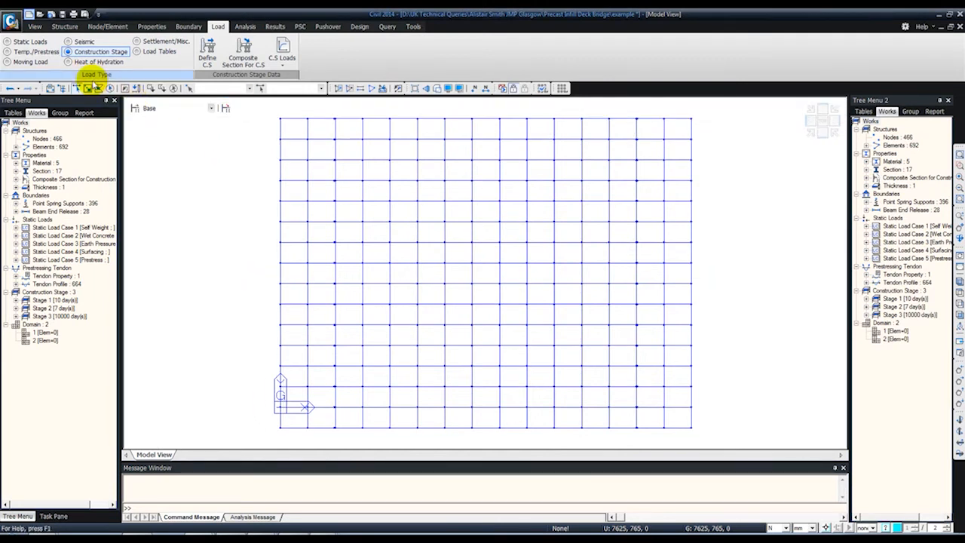
# - Set the moving load code to EUROCODE
pyautogui.click(26, 62)
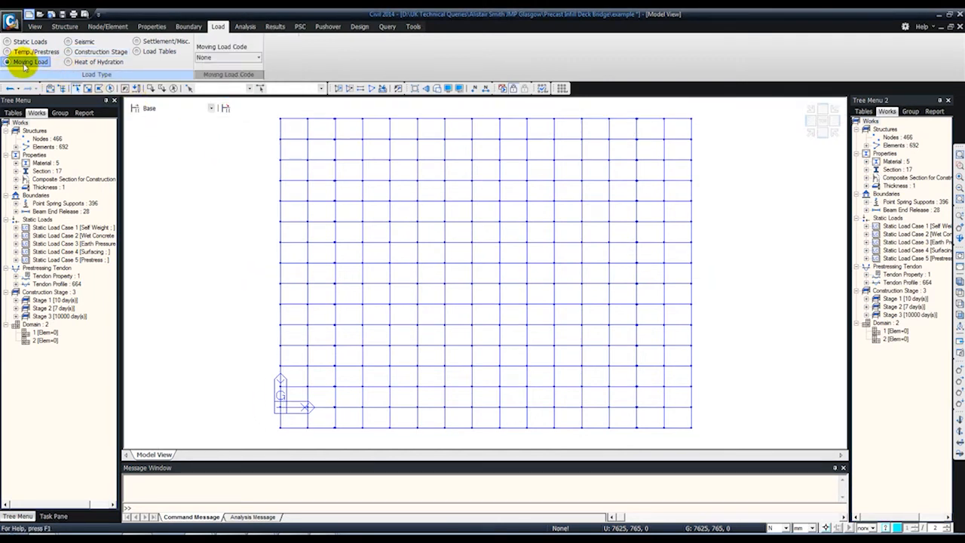
pyautogui.click(218, 58)
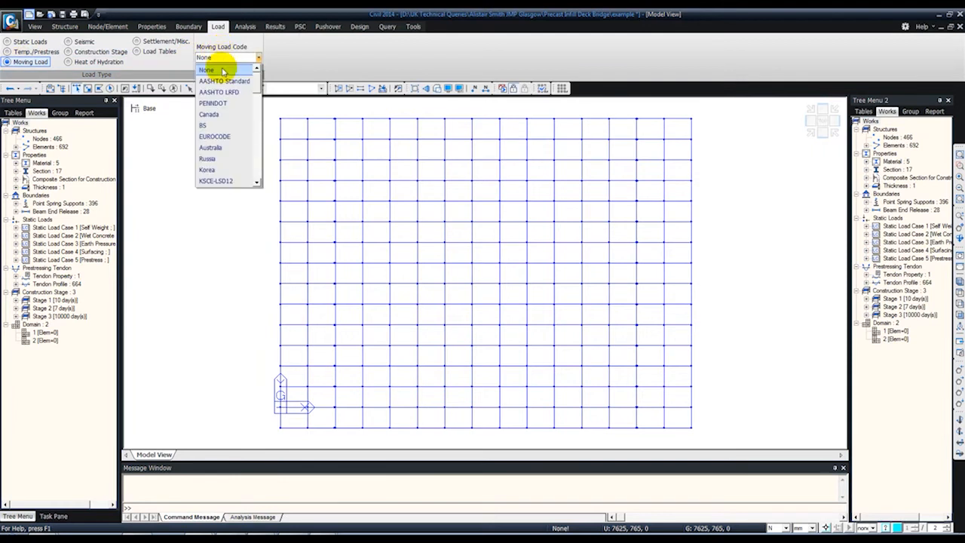
pyautogui.click(215, 136)
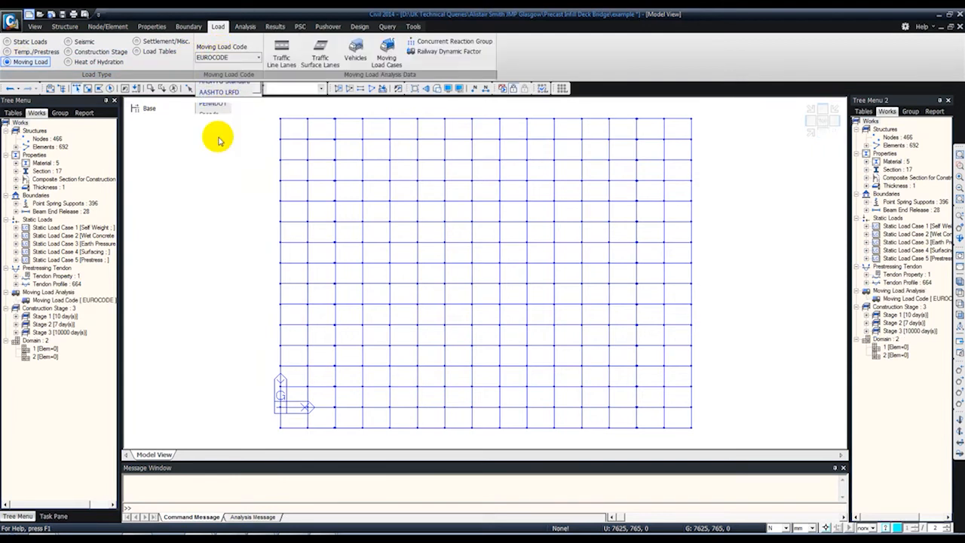
# - Start a new traffic line lane named Footway 1 and switch the working units to kN and m
pyautogui.click(294, 57)
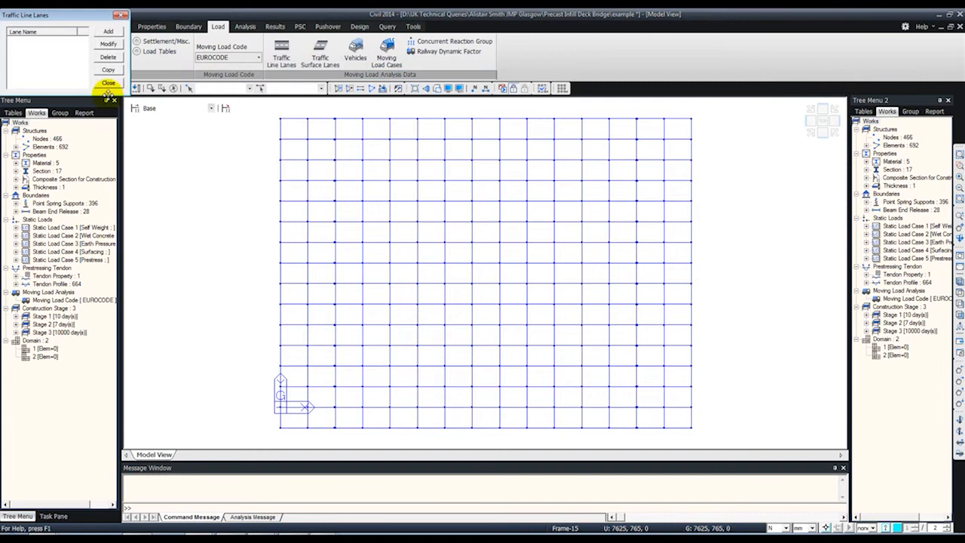
pyautogui.click(107, 23)
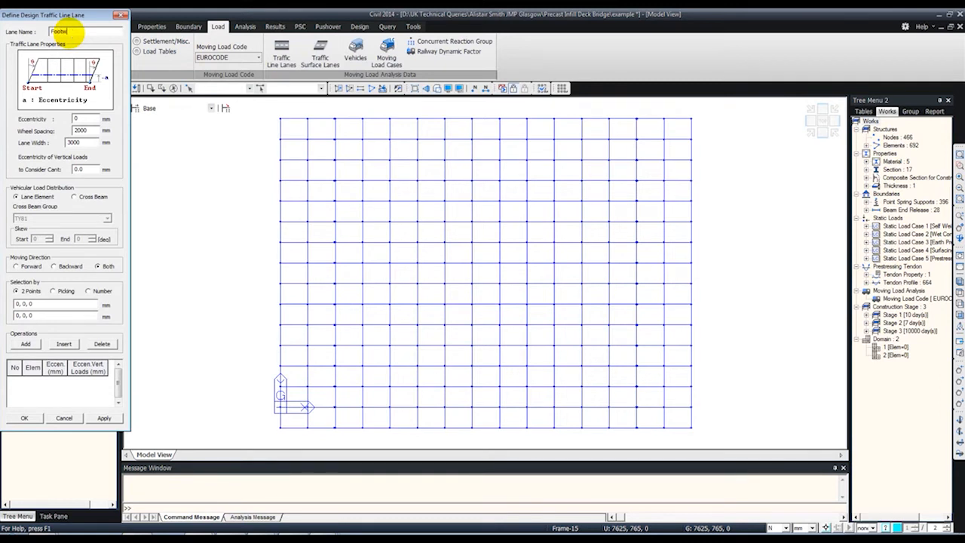
pyautogui.click(80, 118)
pyautogui.moveTo(83, 118); pyautogui.dragTo(61, 119)
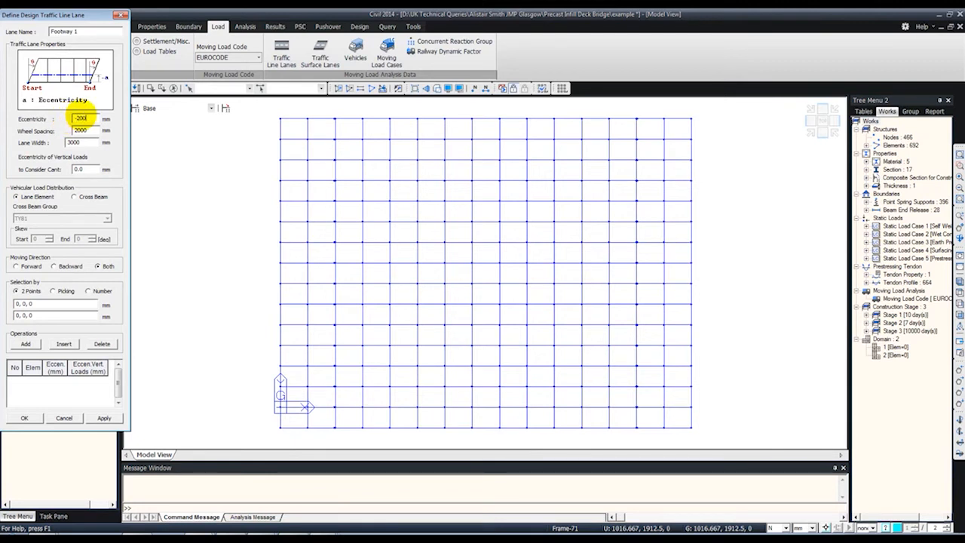
pyautogui.click(809, 527)
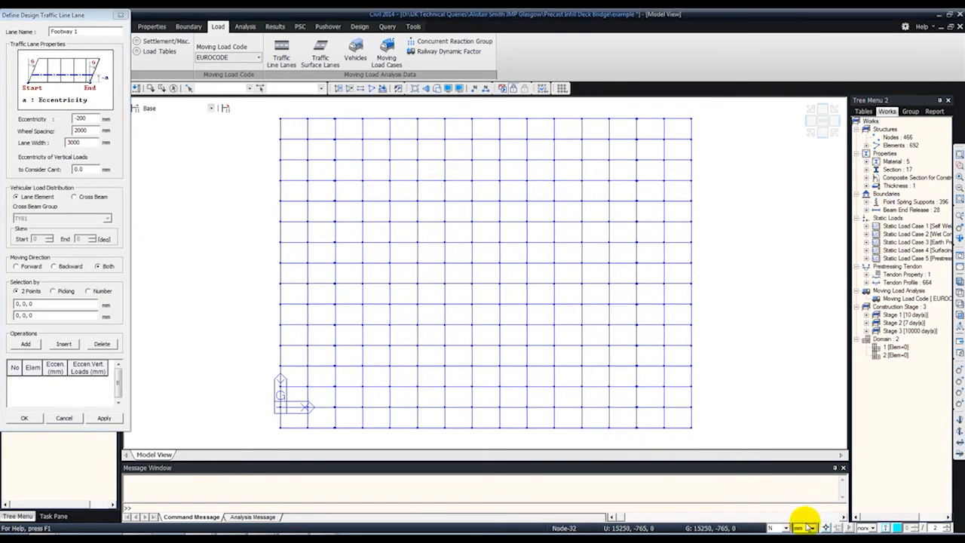
pyautogui.click(799, 504)
pyautogui.click(786, 527)
pyautogui.click(777, 504)
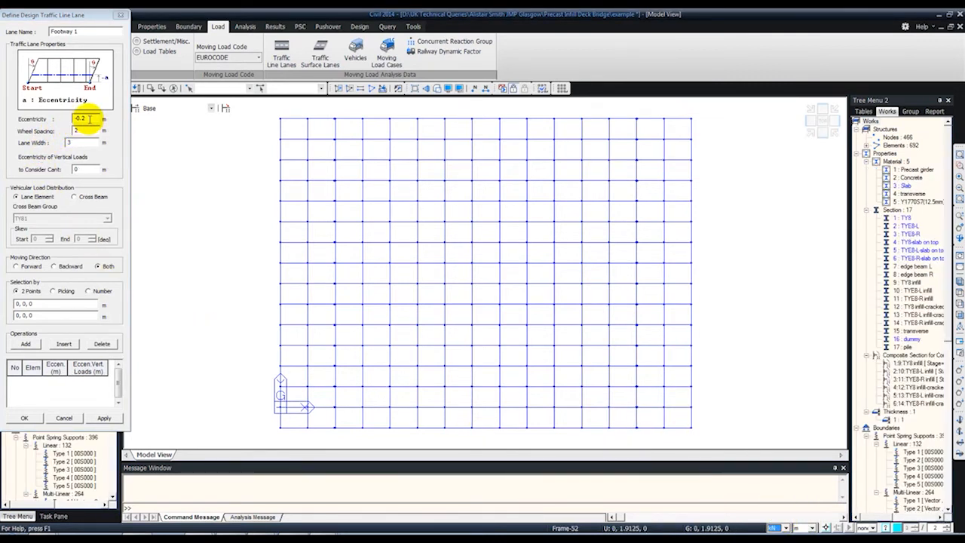
# - Give Footway 1 an eccentricity of -2 m, wheel spacing 3 m and lane width 3 m, with Cross Beam distribution using the Transverse group
pyautogui.moveTo(89, 119); pyautogui.dragTo(67, 118)
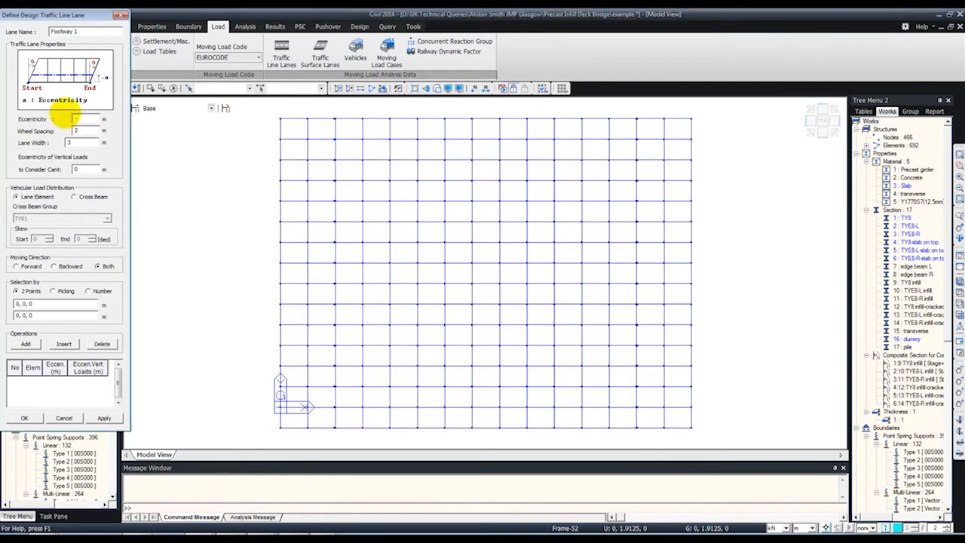
pyautogui.moveTo(87, 130); pyautogui.dragTo(52, 138)
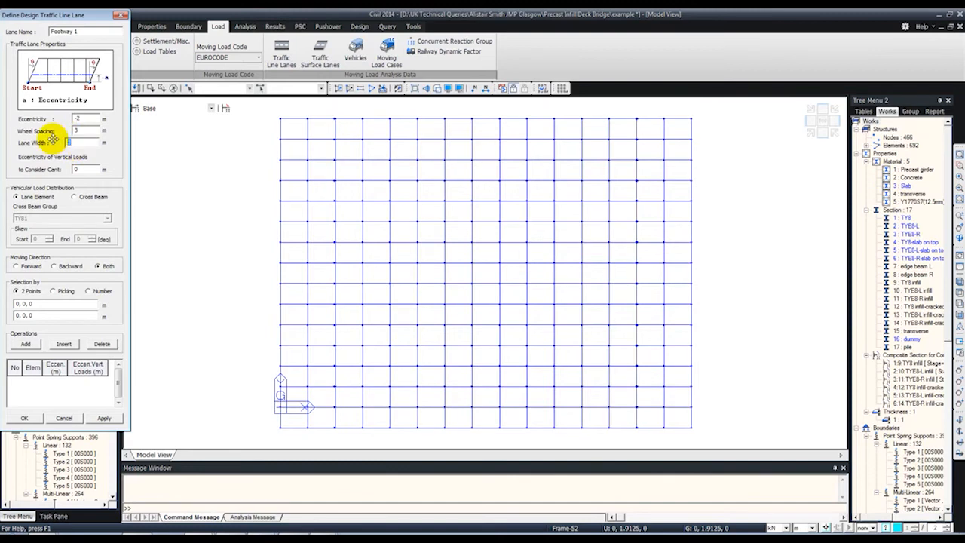
pyautogui.click(79, 197)
pyautogui.moveTo(68, 15); pyautogui.dragTo(181, 18)
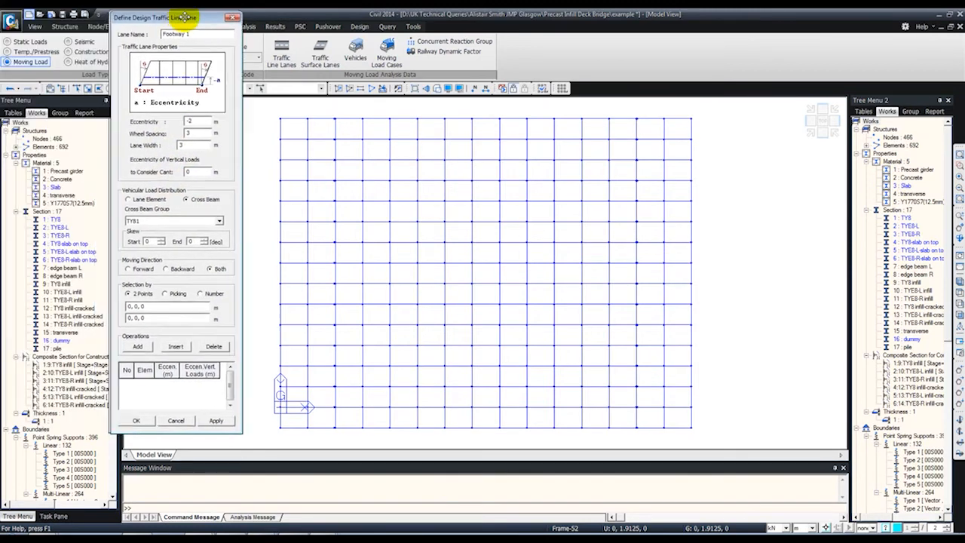
pyautogui.click(221, 225)
pyautogui.scroll(-3, 216, 249)
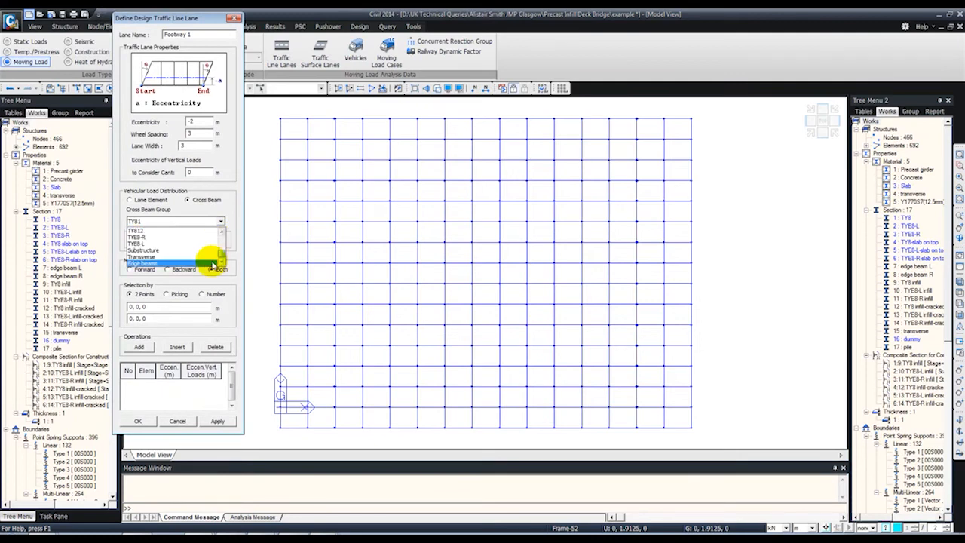
pyautogui.click(147, 256)
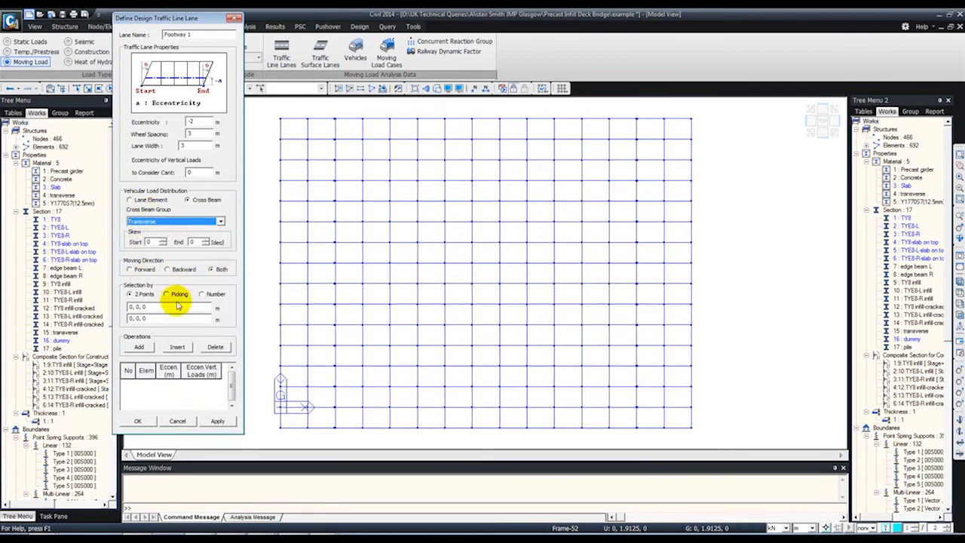
# - Define the Footway 1 lane by two points at the ends of the deck's lower edge in plan and apply it
pyautogui.click(143, 309)
pyautogui.click(280, 428)
pyautogui.click(690, 427)
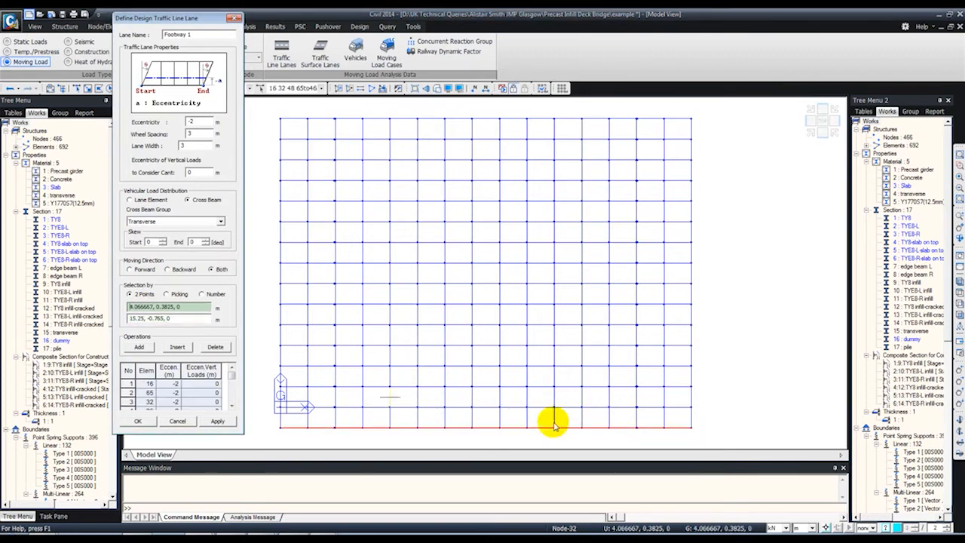
pyautogui.click(216, 420)
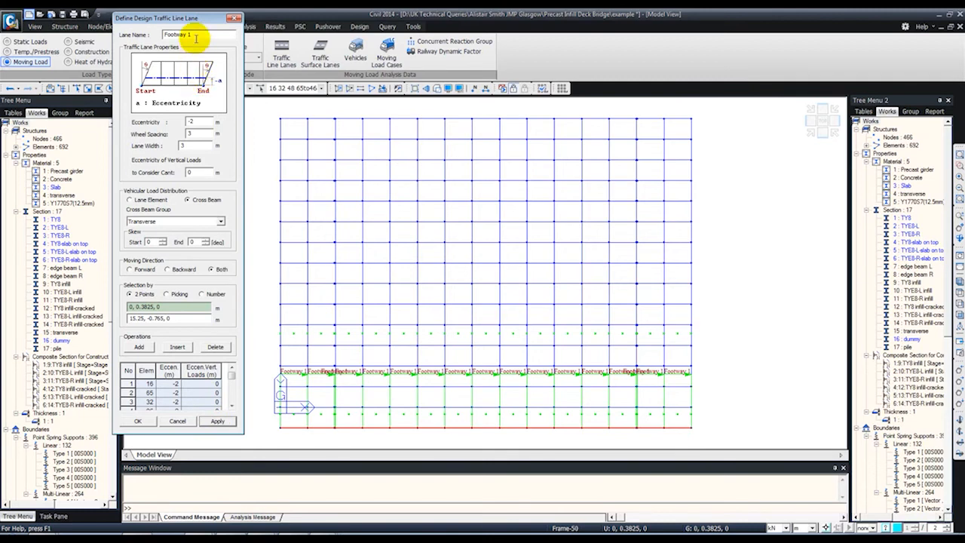
# - Name the next traffic line lane Lane A and delete all elements from its element list
pyautogui.moveTo(194, 34); pyautogui.dragTo(133, 35)
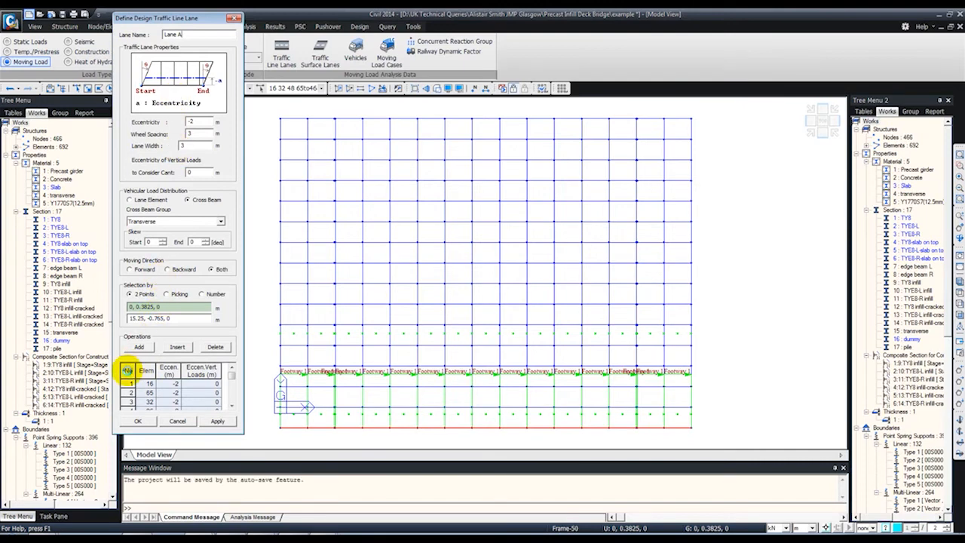
pyautogui.click(128, 370)
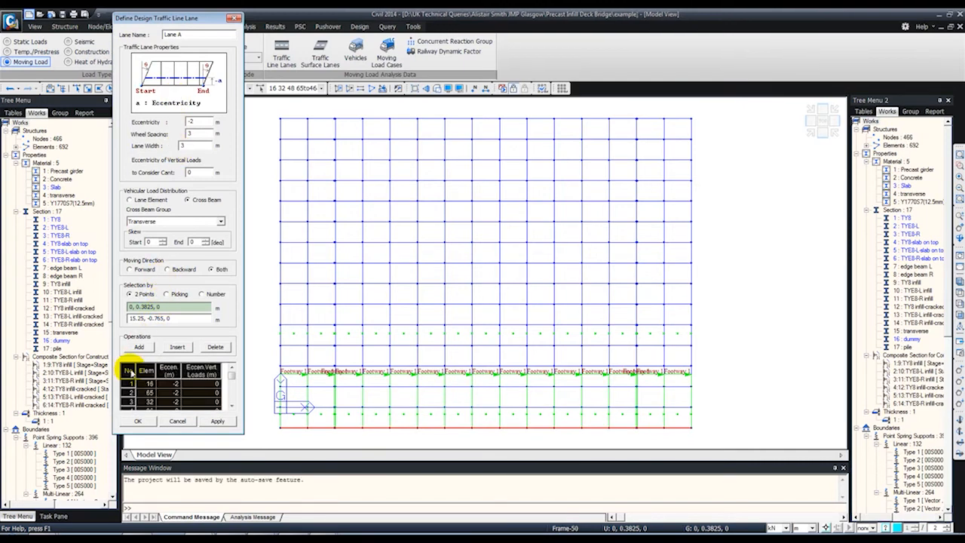
pyautogui.click(215, 347)
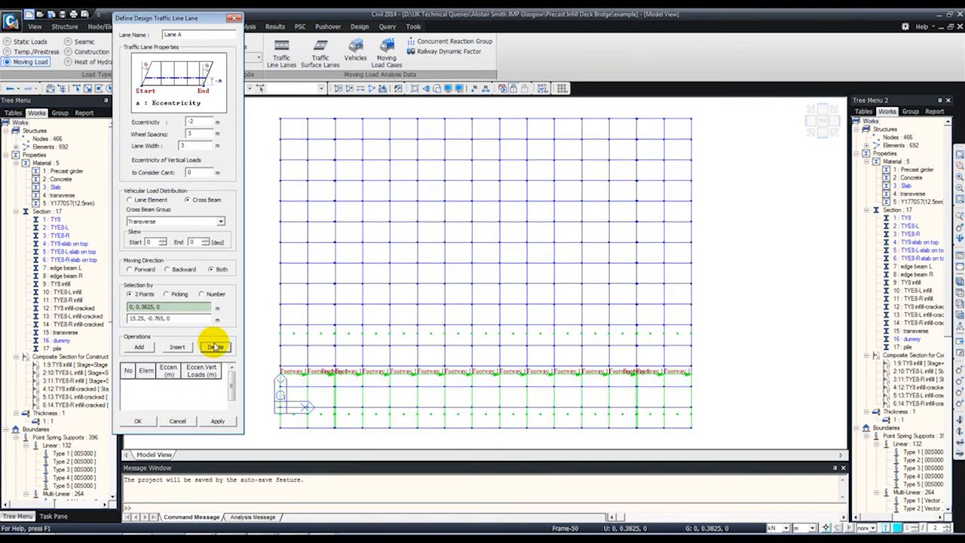
# - Set Lane A's eccentricity to -4.83 m, wheel spacing to 2 m and lane width to 2.75 m
pyautogui.click(197, 123)
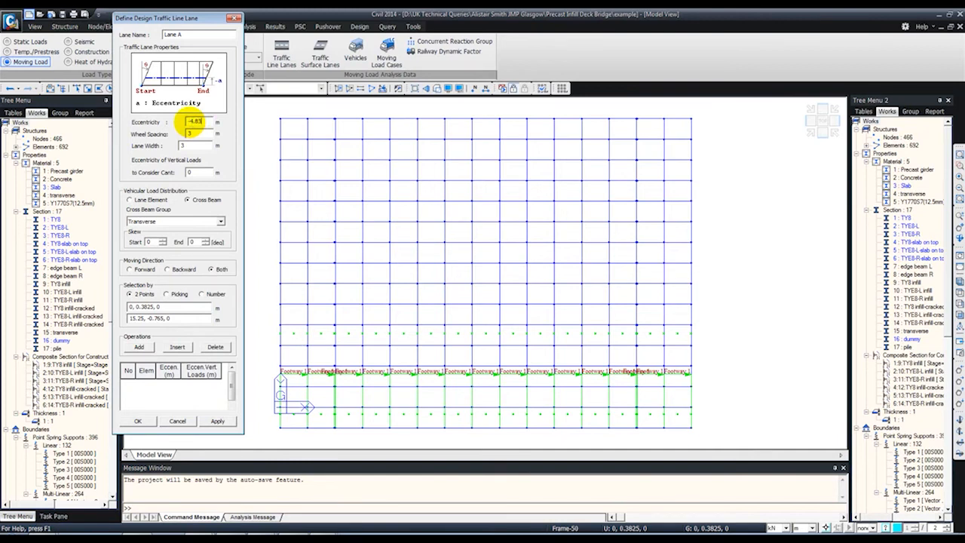
pyautogui.moveTo(199, 133); pyautogui.dragTo(188, 133)
pyautogui.write('2')
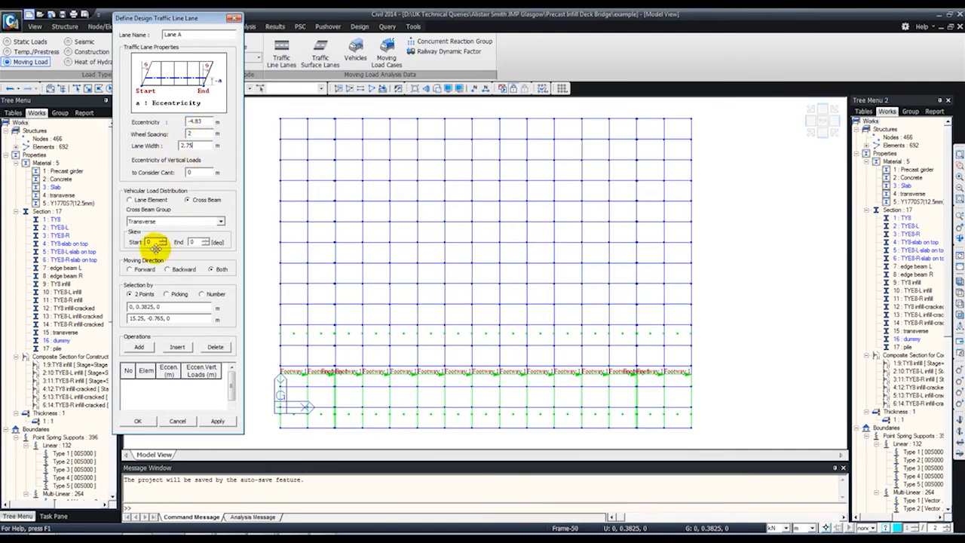
# - Define Lane A by two points from 0, -0.765, 0 to 15.25, -0.765, 0 along the deck edge and apply it
pyautogui.click(143, 306)
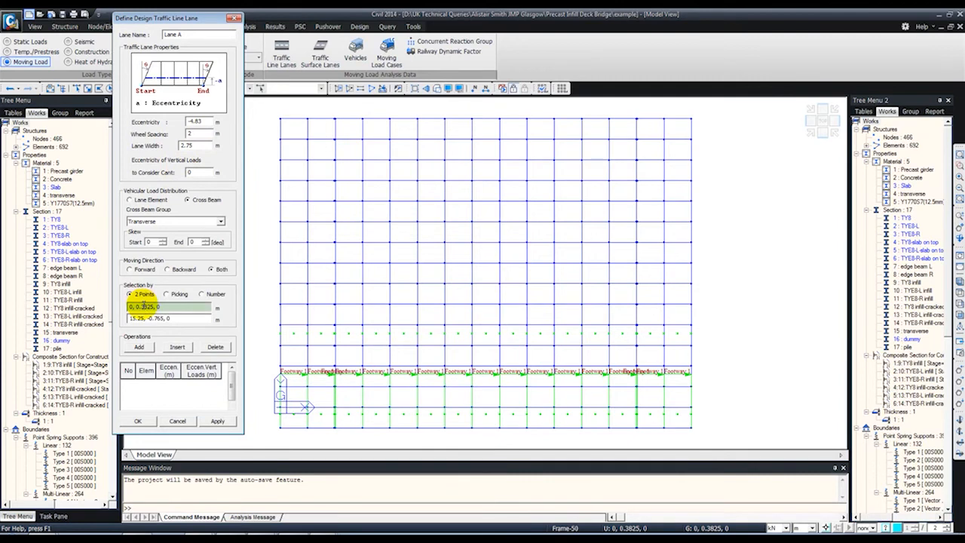
pyautogui.click(280, 428)
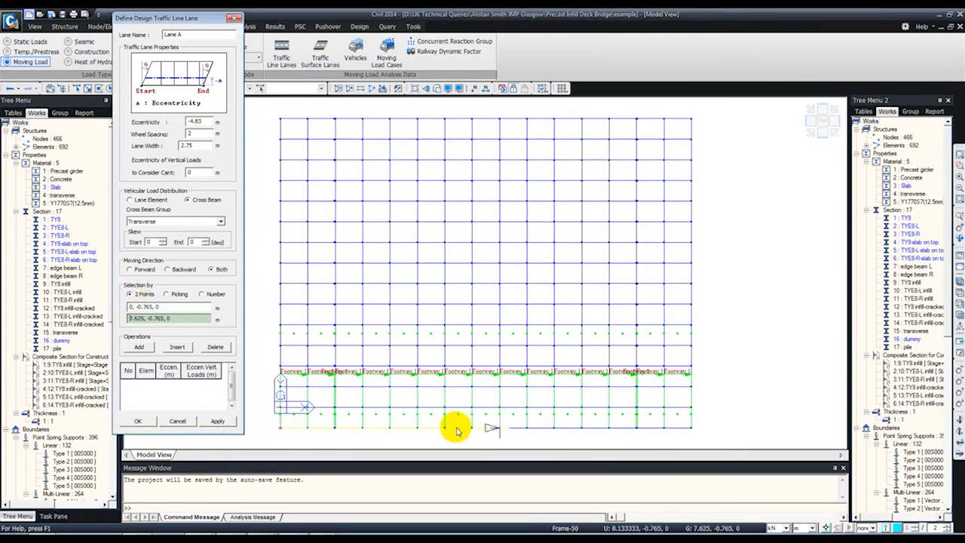
pyautogui.click(688, 427)
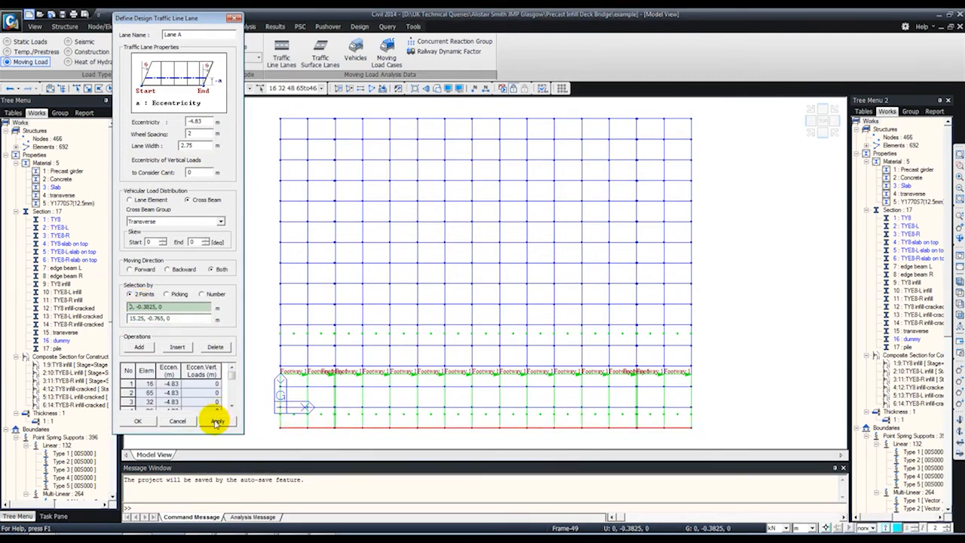
pyautogui.click(217, 422)
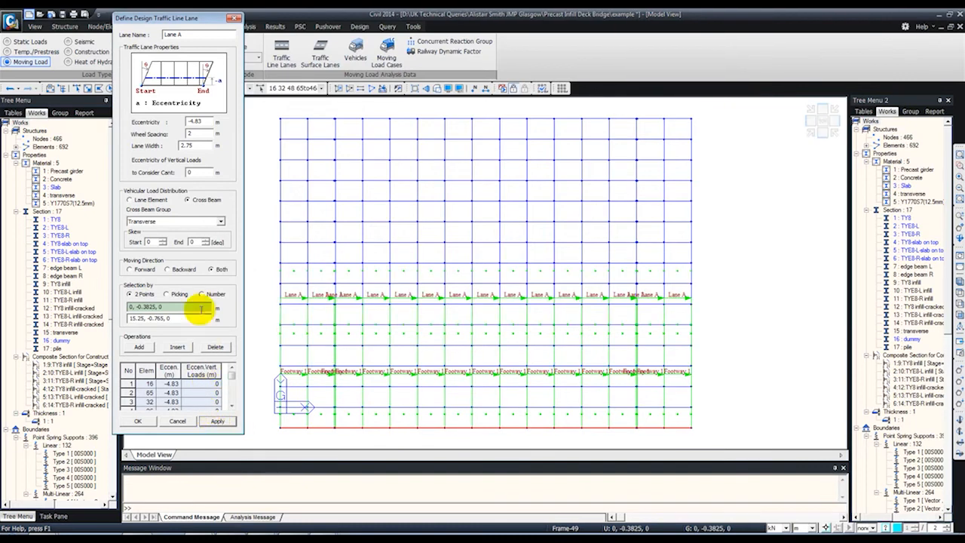
# - Name the next traffic line lane Lane B, set its eccentricity to -7.58 m and delete all elements from its list
pyautogui.click(182, 34)
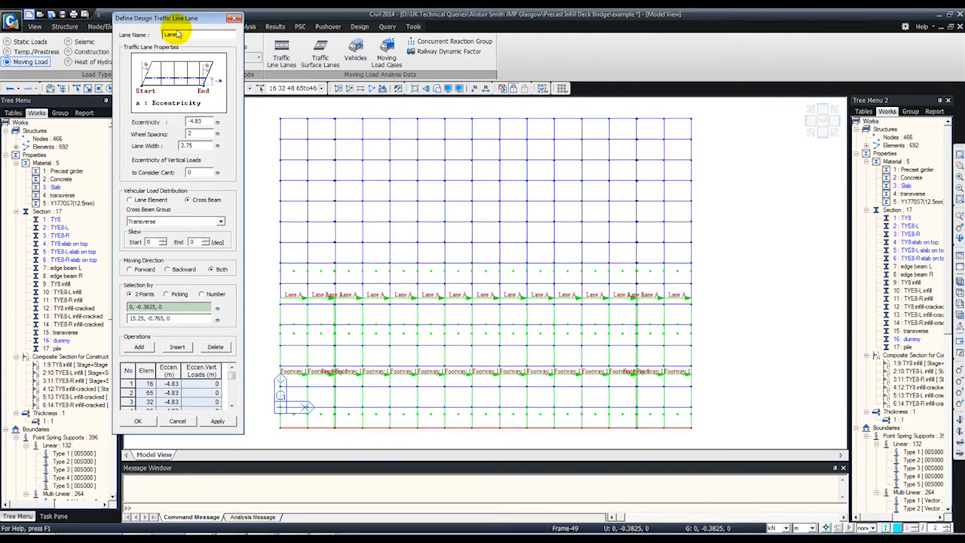
pyautogui.write('B')
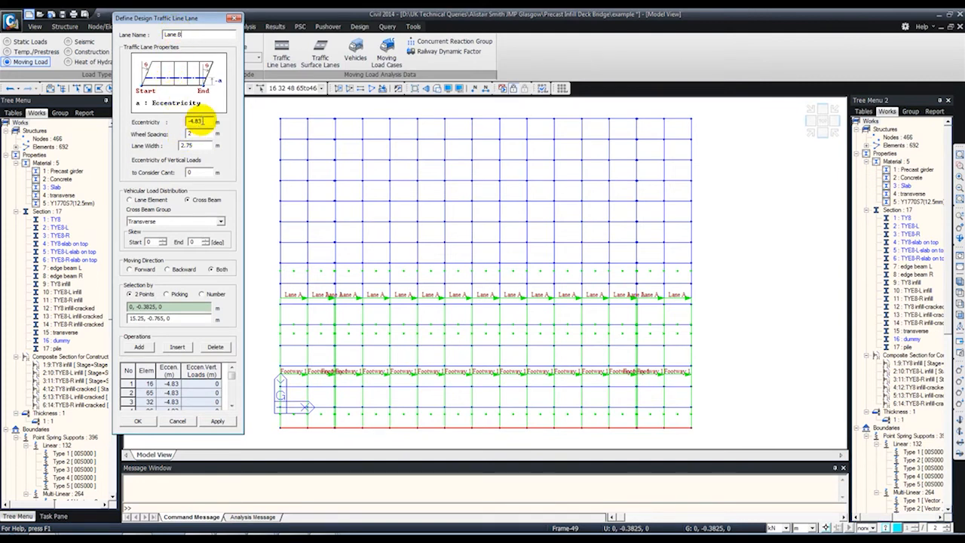
pyautogui.doubleClick(195, 122)
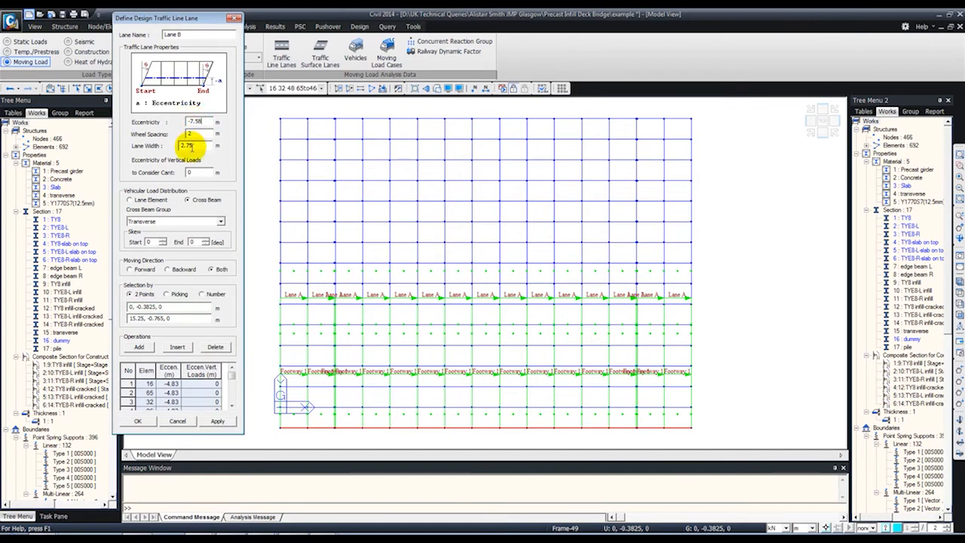
pyautogui.click(149, 365)
pyautogui.click(211, 346)
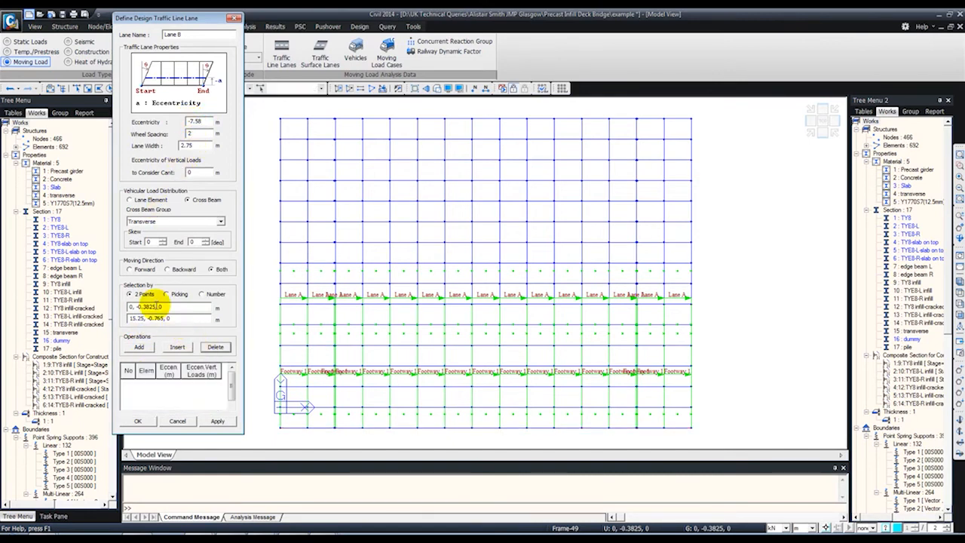
# - Define Lane B by two points from 0, -0.765, 0 to 15.25, -0.765, 0 along the deck edge and apply it
pyautogui.click(158, 307)
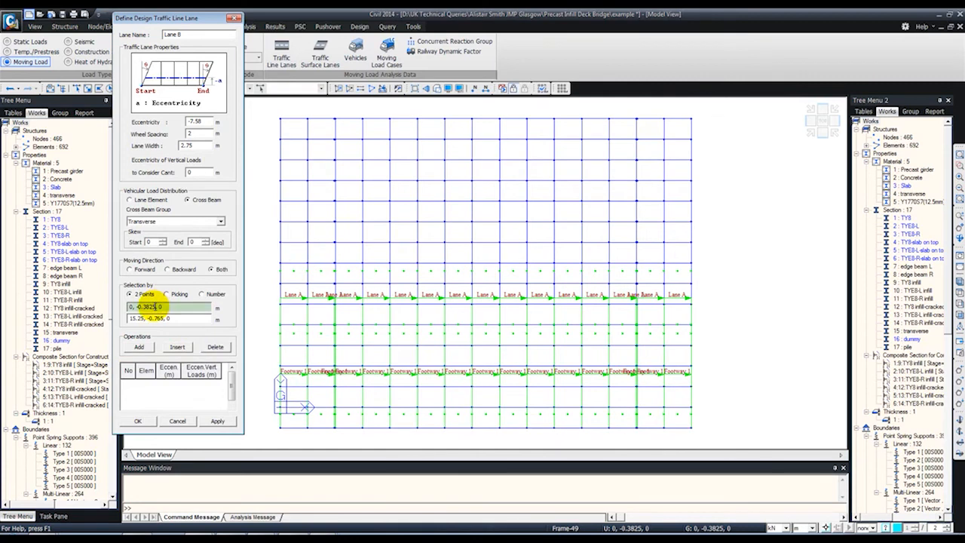
pyautogui.click(279, 428)
pyautogui.click(491, 428)
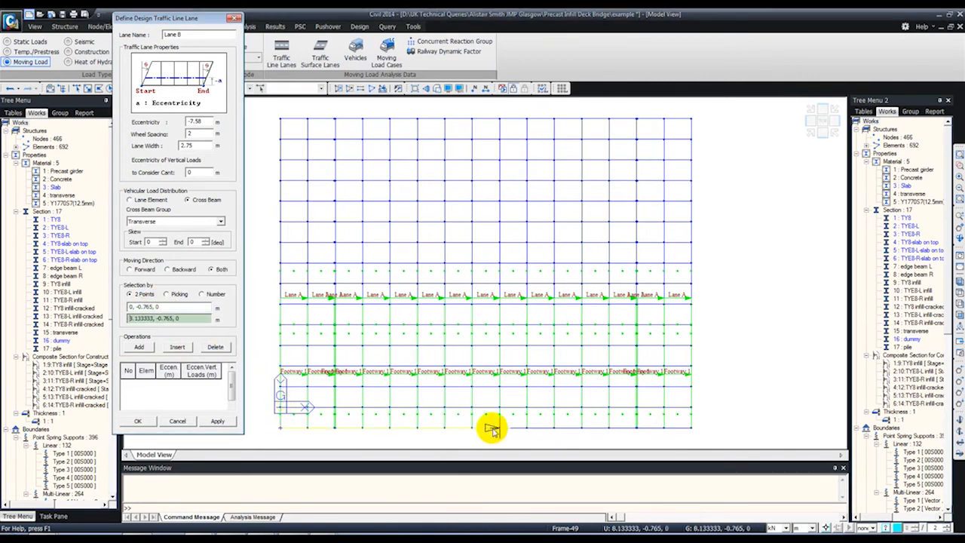
pyautogui.click(688, 427)
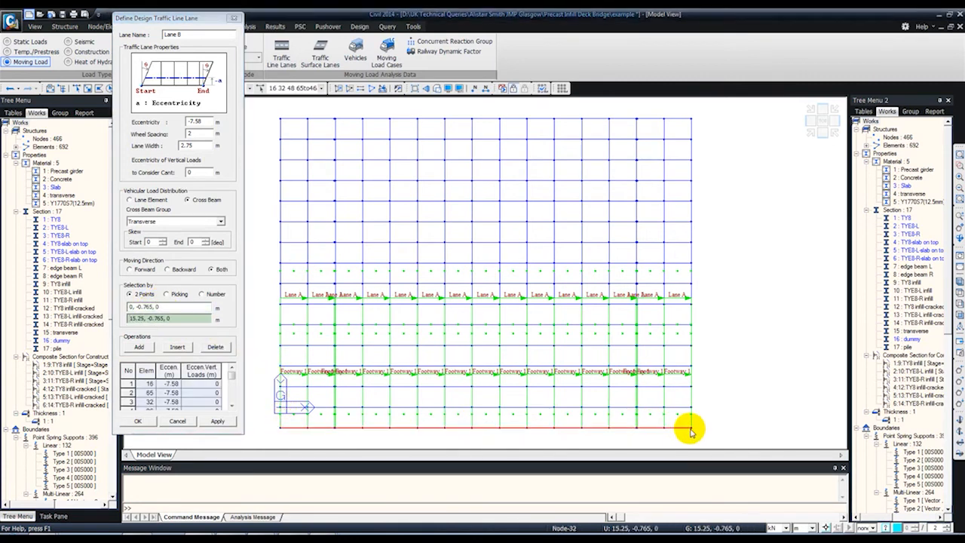
pyautogui.click(215, 422)
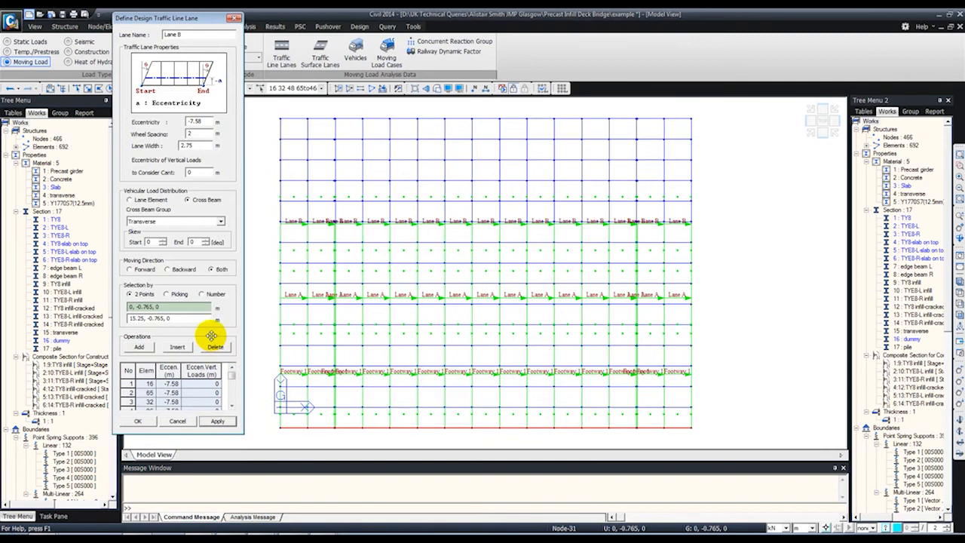
# - Name the next traffic line lane Footway 2 and delete all elements from its element list
pyautogui.click(183, 34)
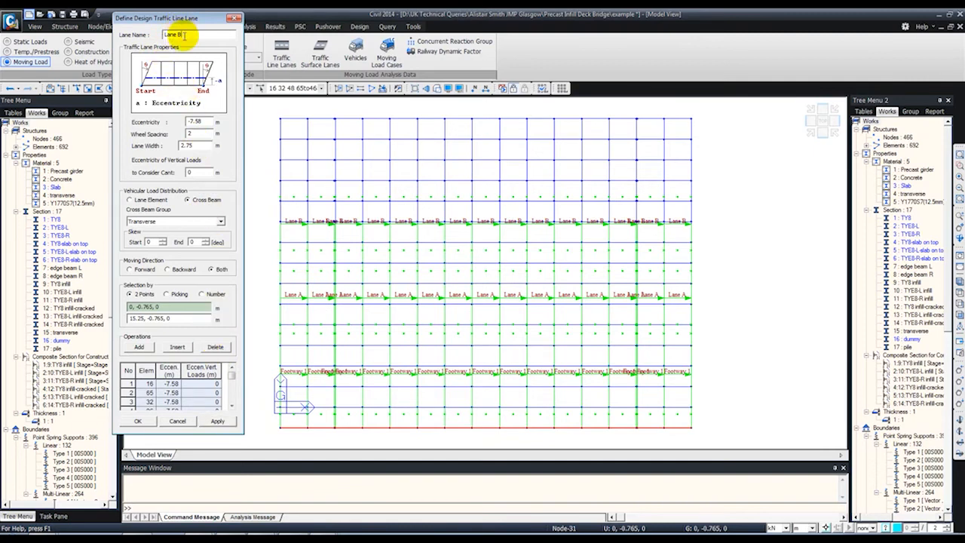
pyautogui.moveTo(183, 34); pyautogui.dragTo(148, 34)
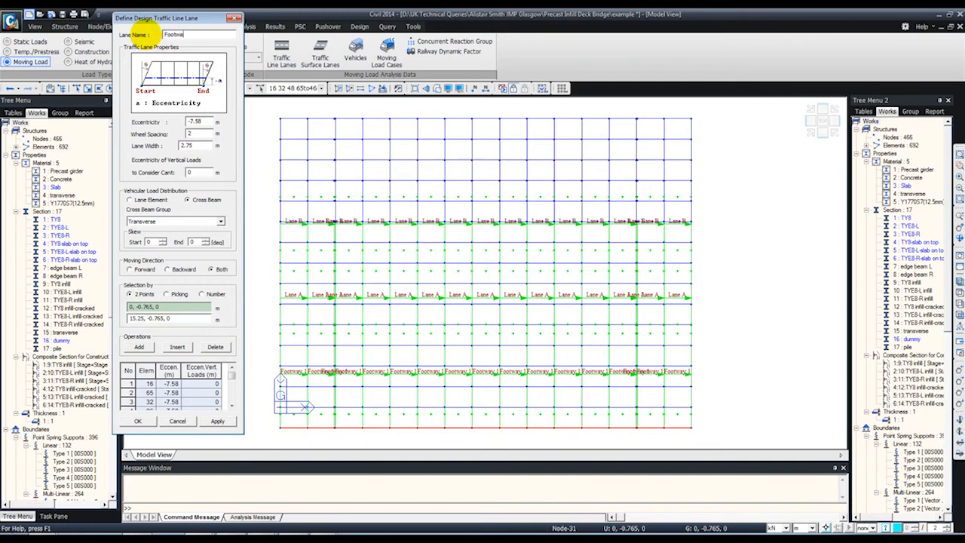
pyautogui.click(129, 370)
pyautogui.click(215, 346)
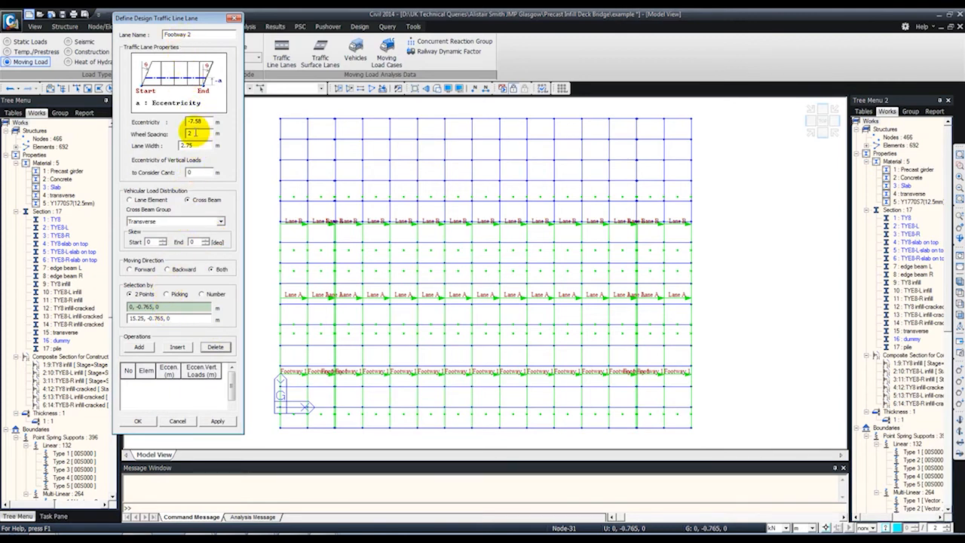
# - Set Footway 2's eccentricity to 1.5 m and its lane width to 2 m
pyautogui.moveTo(202, 121); pyautogui.dragTo(175, 121)
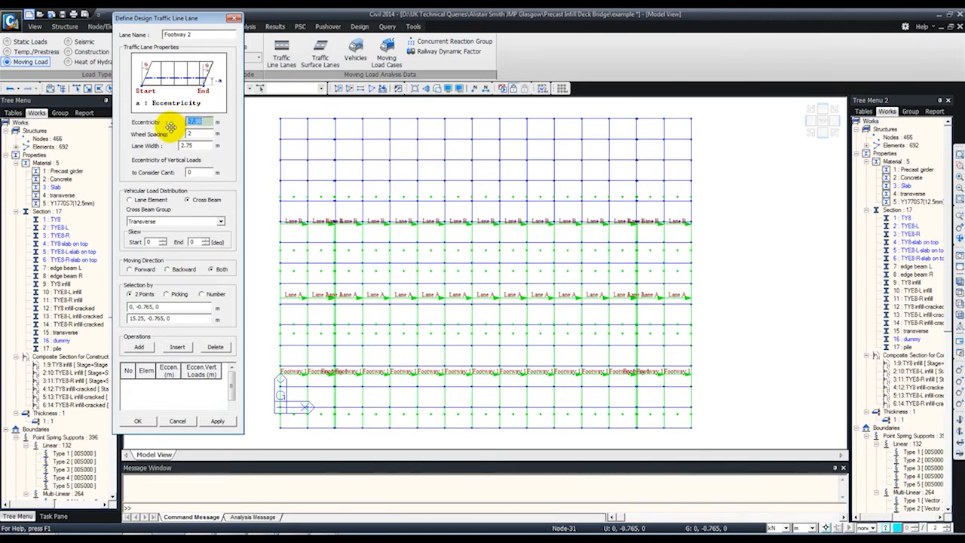
pyautogui.write('1.5')
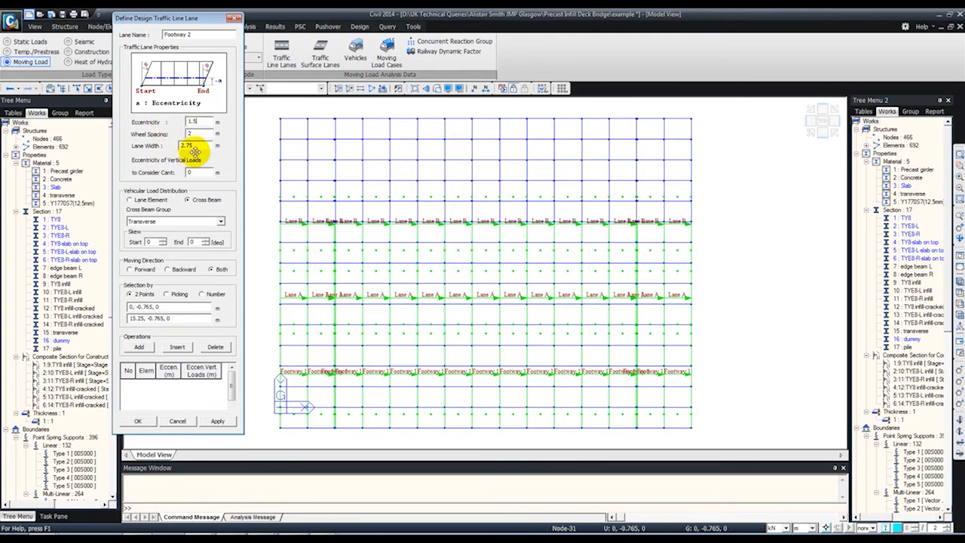
pyautogui.moveTo(190, 145); pyautogui.dragTo(143, 146)
pyautogui.write('2')
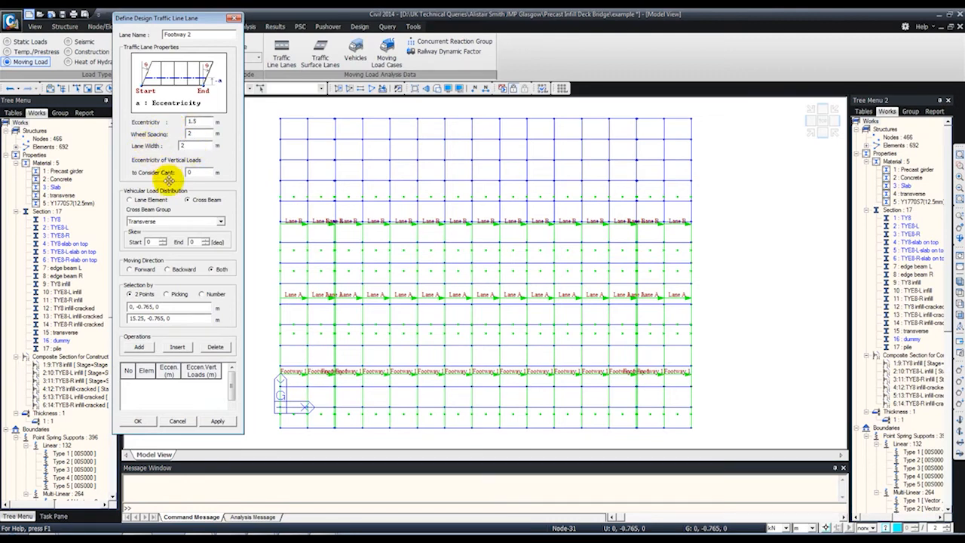
# - Define Footway 2 by two points from 0, 10.71, 0 to 15.25, 10.71, 0 along the deck's upper edge and finish the lane definitions
pyautogui.click(155, 308)
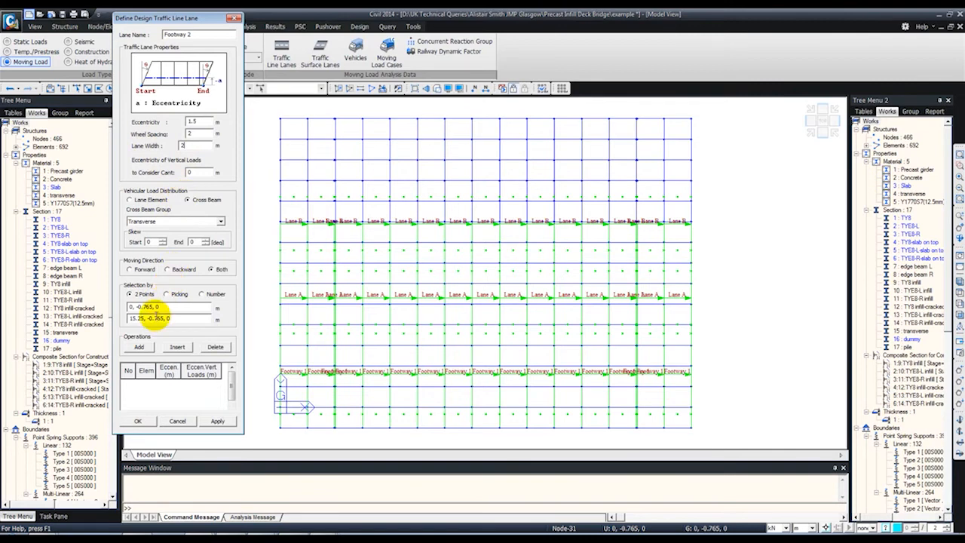
pyautogui.click(280, 118)
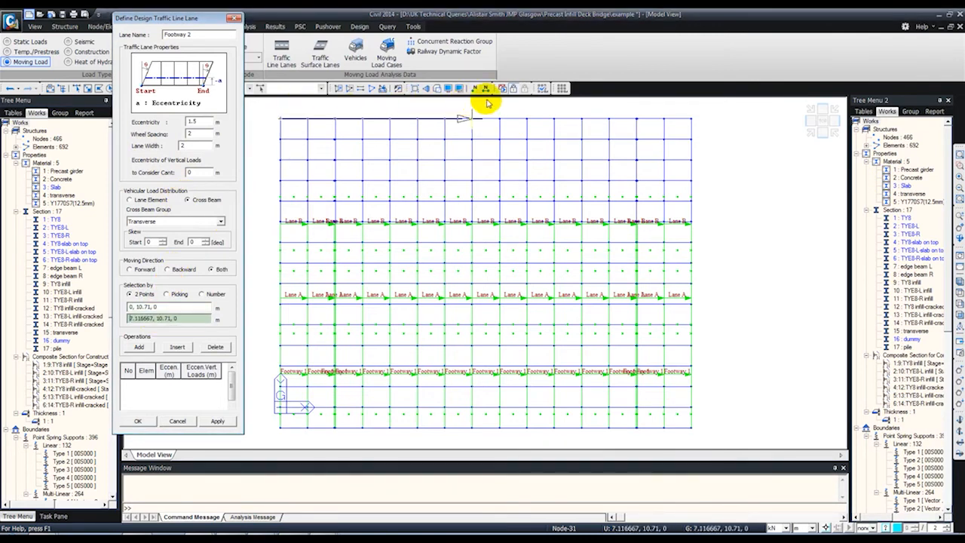
pyautogui.click(690, 119)
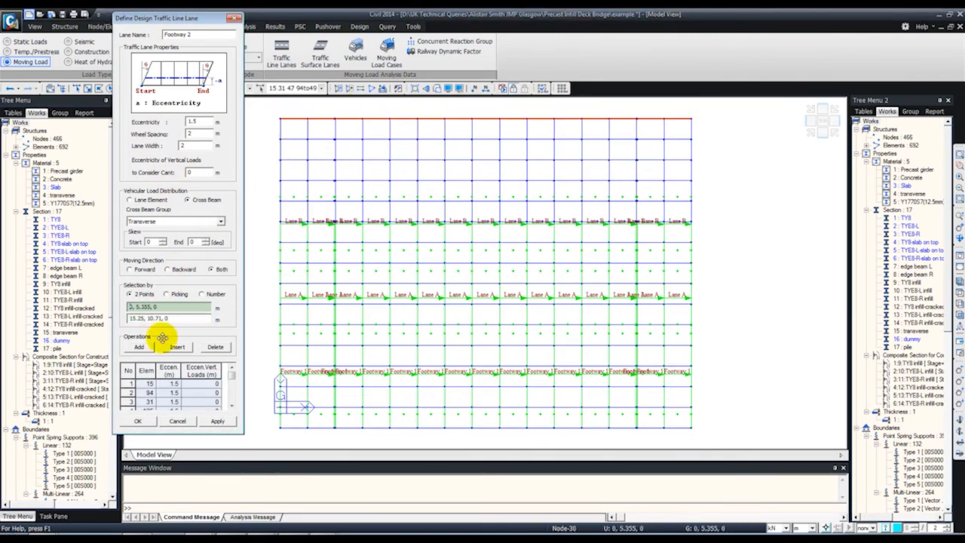
pyautogui.click(130, 420)
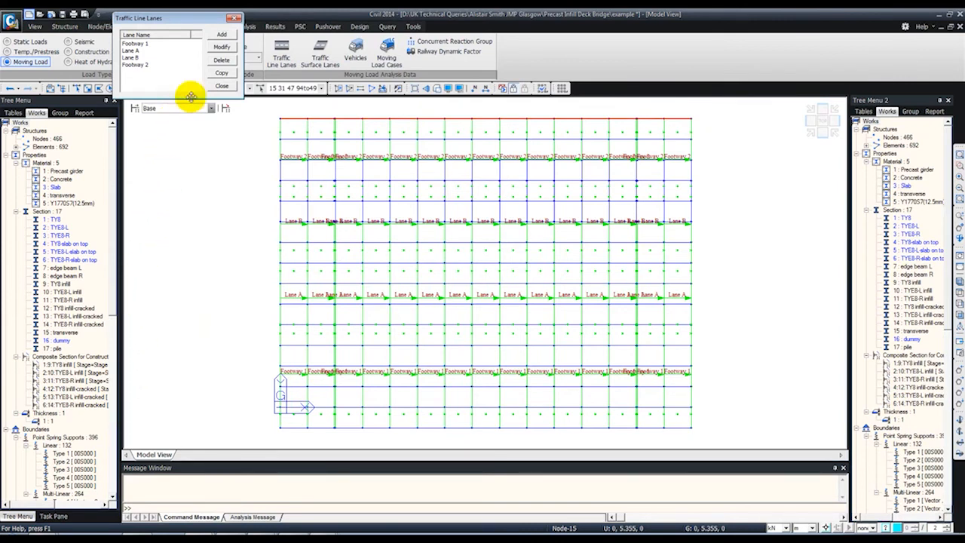
pyautogui.click(222, 85)
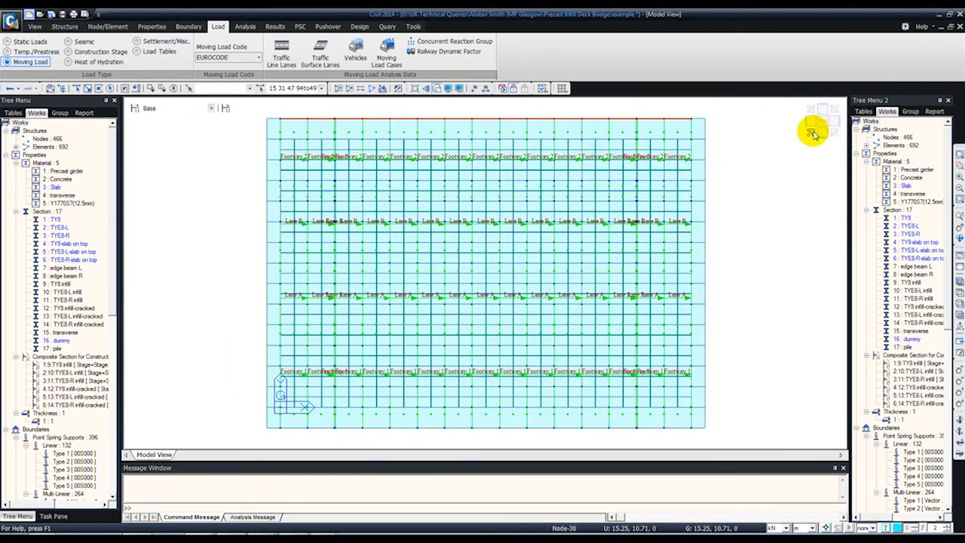
# - Start a standard EN 1991-2:2003 RoadBridge Load Model 1 vehicle with UDL adjustment factors 0.61 for lane 1 and 2.20 for all other lanes and remaining area
pyautogui.click(812, 134)
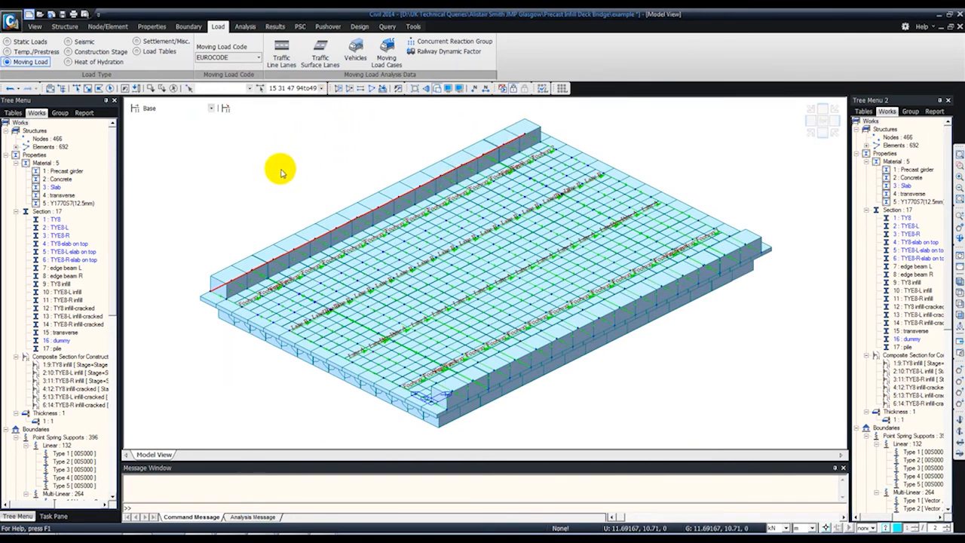
pyautogui.click(173, 88)
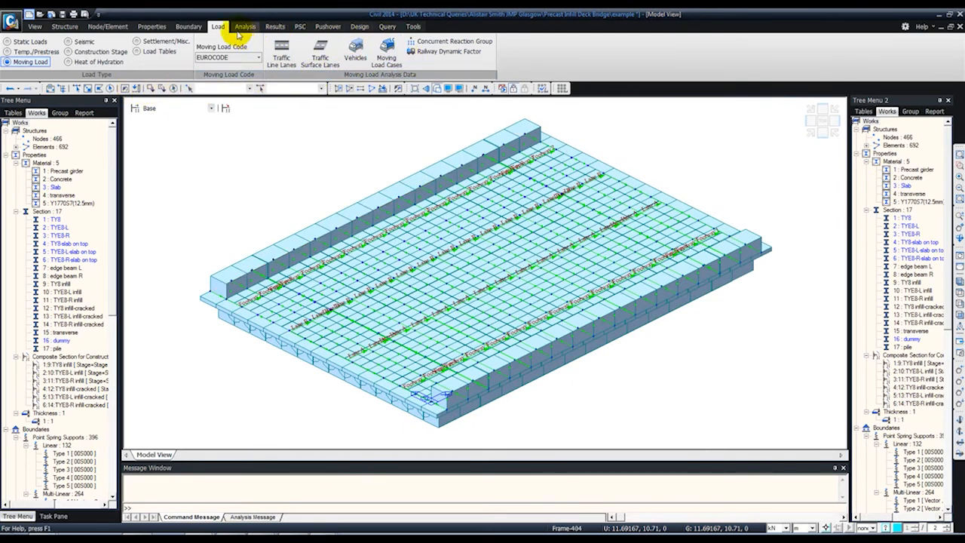
pyautogui.click(355, 51)
pyautogui.click(135, 58)
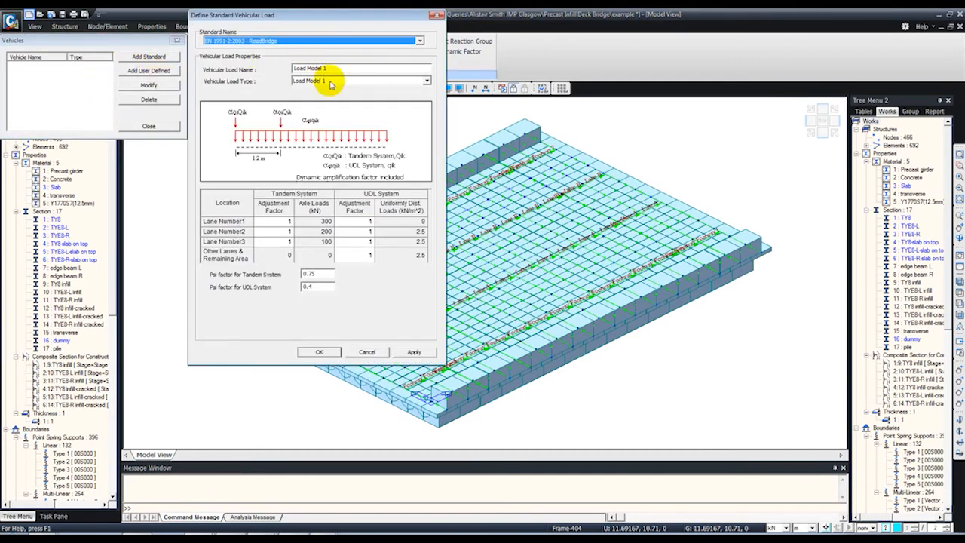
pyautogui.click(365, 221)
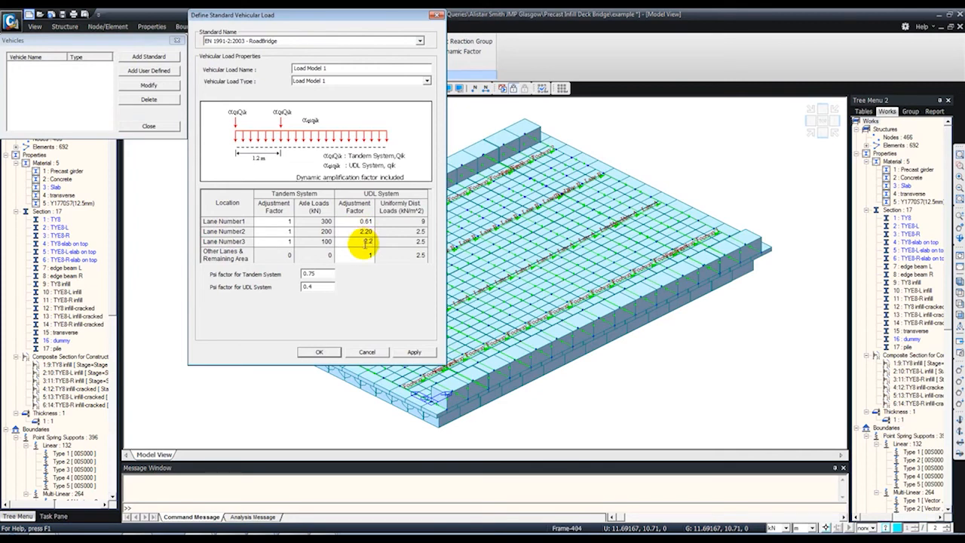
pyautogui.click(367, 255)
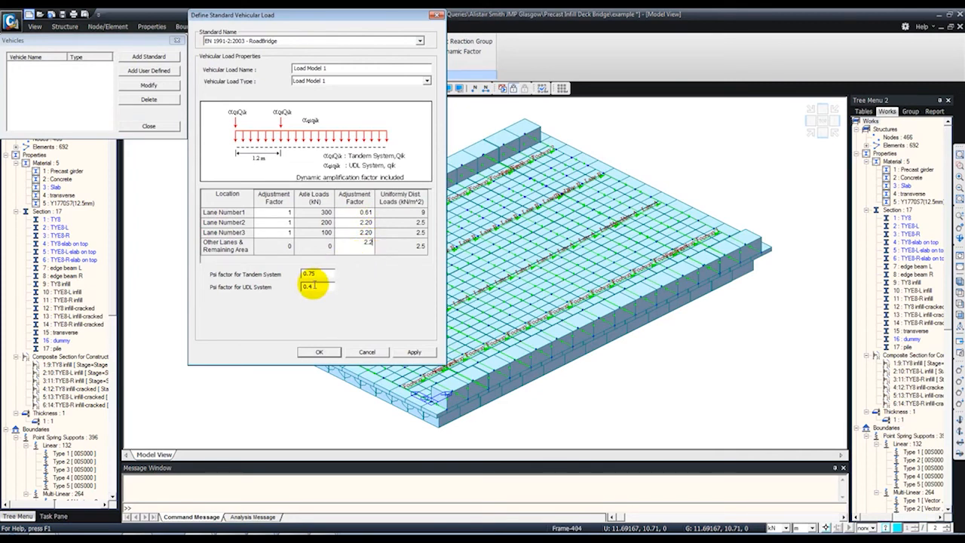
# - Set Load Model 1's Psi factor for the UDL system to 0.75 and apply the vehicle
pyautogui.moveTo(311, 287); pyautogui.dragTo(319, 287)
pyautogui.write('75')
pyautogui.click(413, 352)
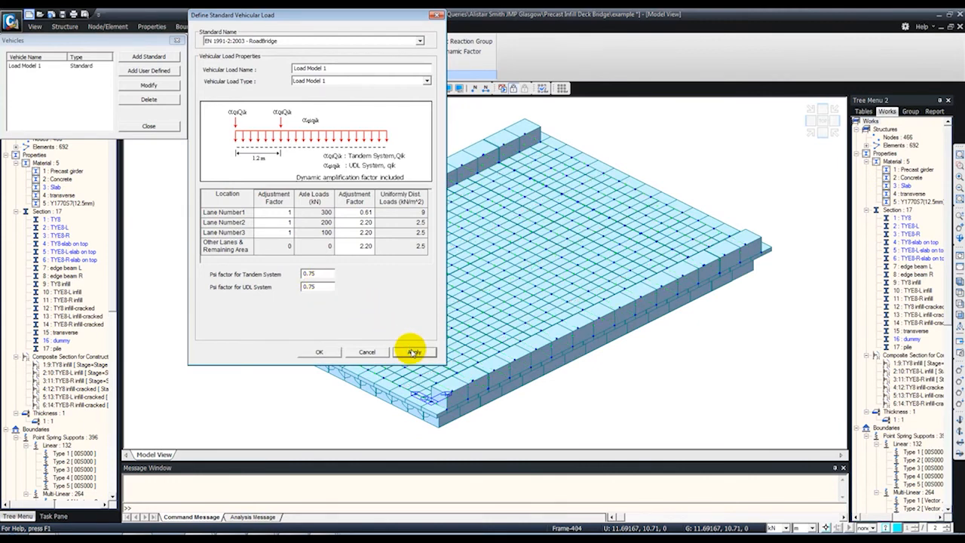
# - Change the vehicular load type to Load Model 3 (UK NA) and select the SV 100 vehicle
pyautogui.click(343, 80)
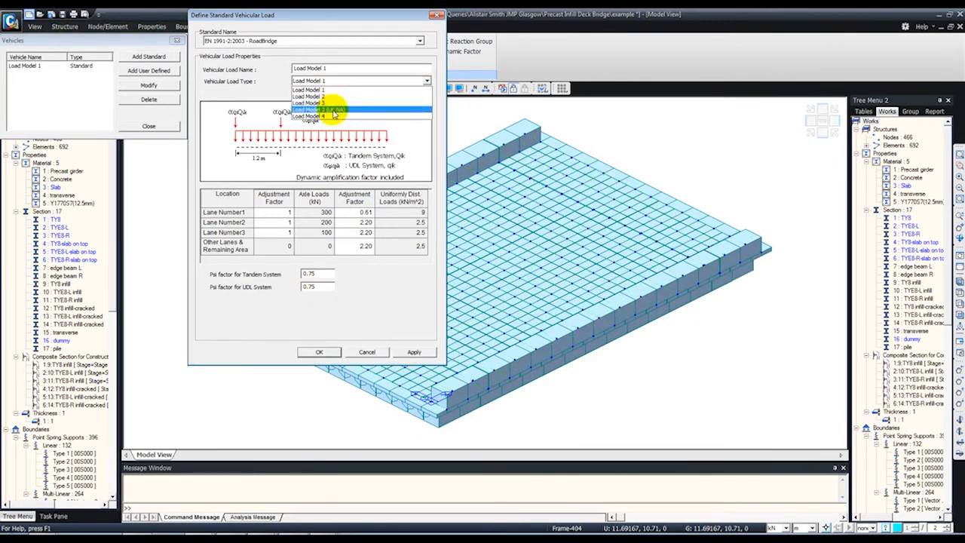
pyautogui.click(334, 110)
pyautogui.click(324, 92)
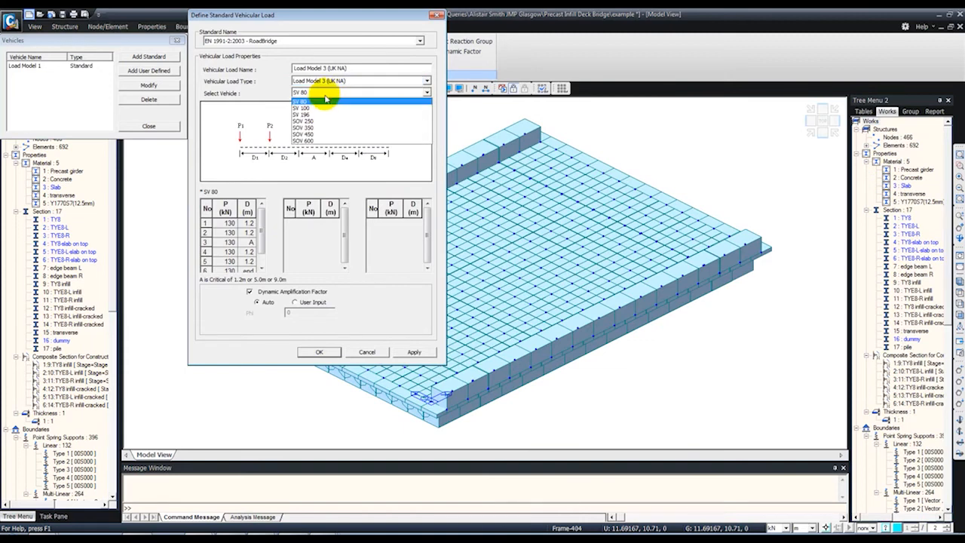
pyautogui.click(310, 114)
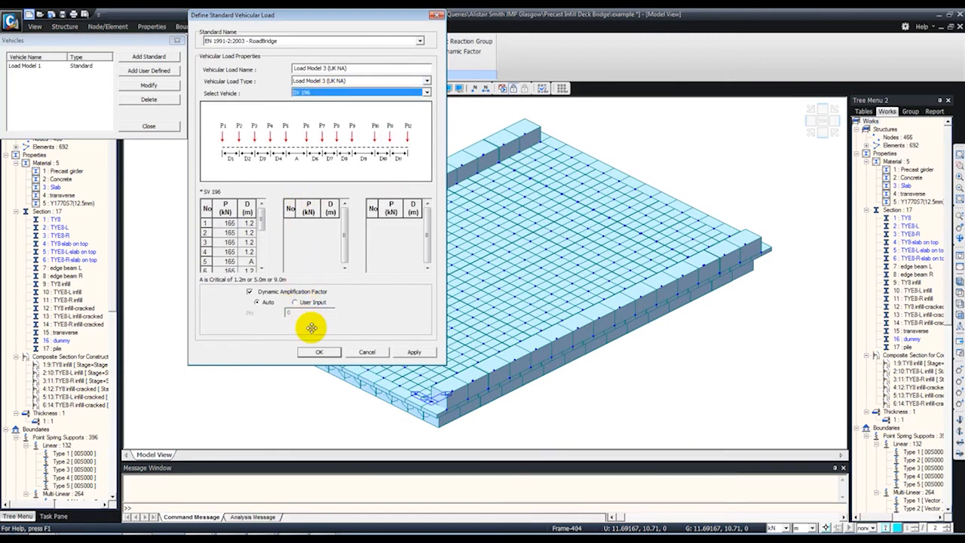
pyautogui.click(321, 92)
pyautogui.click(314, 109)
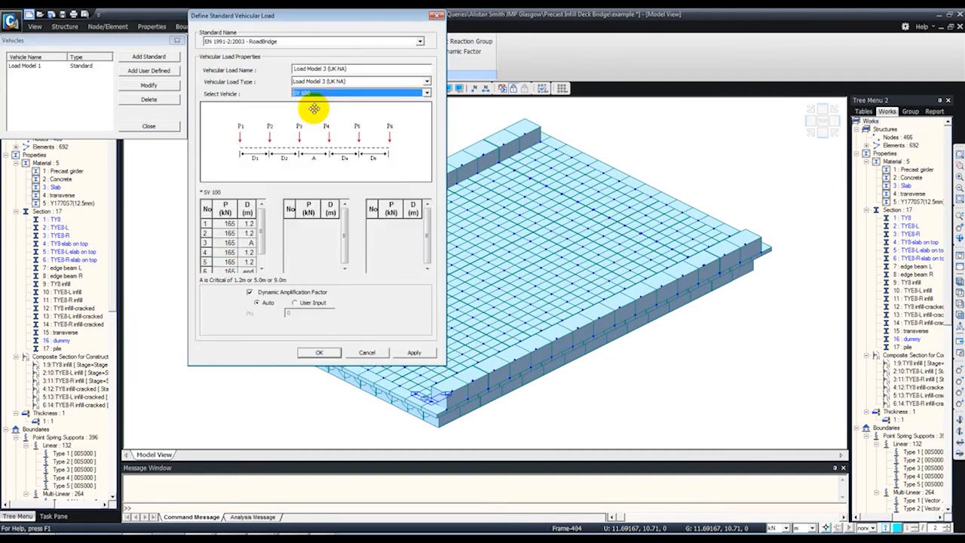
# - Set a user-defined dynamic amplification factor Phi of 1.12 for the SV 100 vehicle and apply it
pyautogui.click(296, 302)
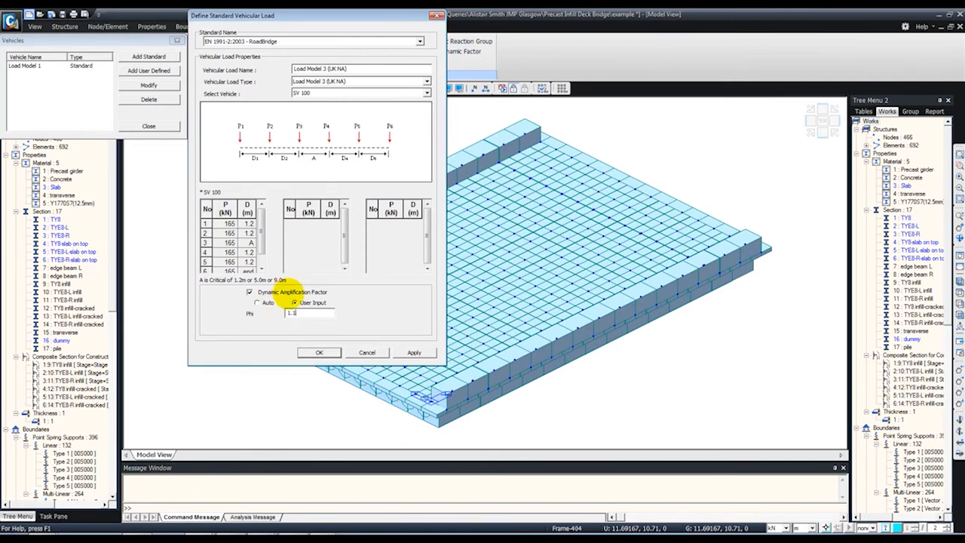
pyautogui.write('12')
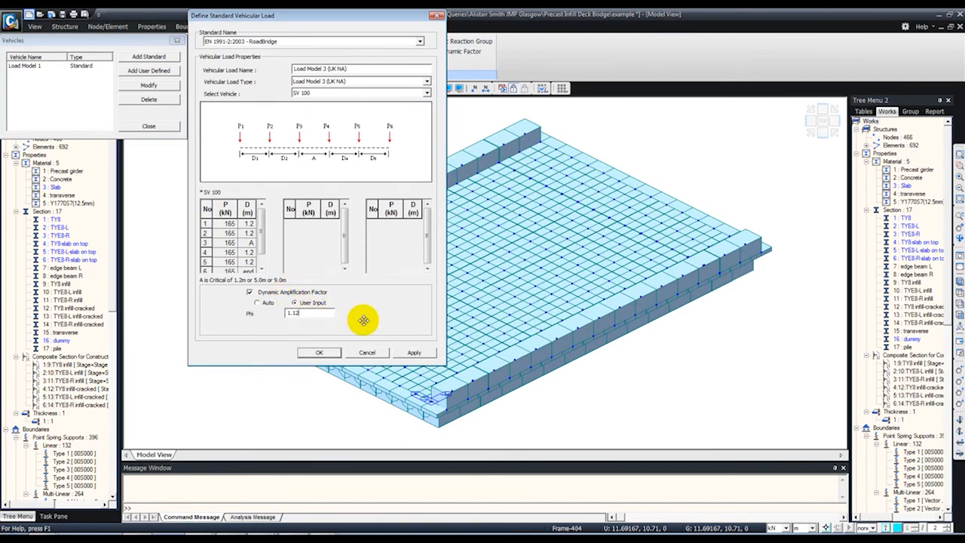
pyautogui.click(409, 351)
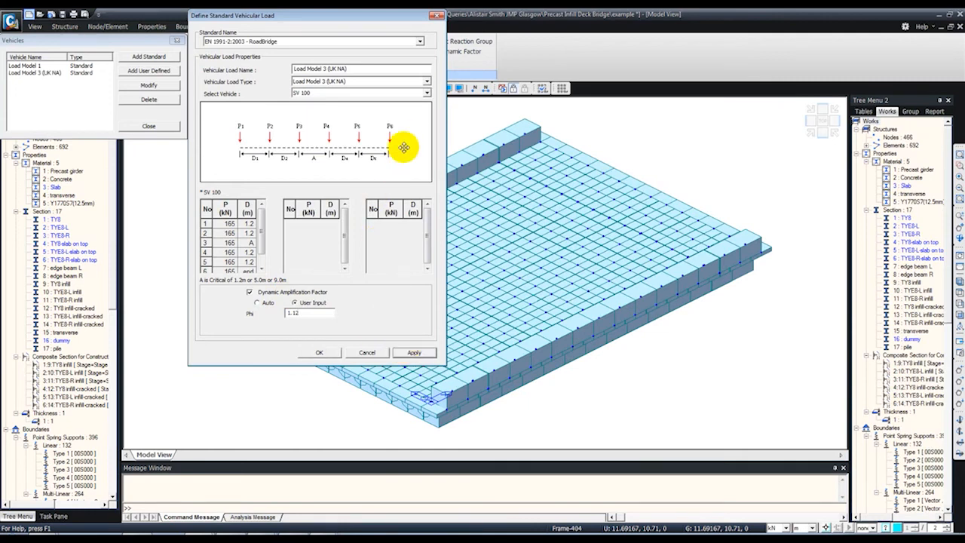
# - Define an EN 1991-2:2003 Footway and FootBridge uniform load named 0.6 footway with W 3 kN/m^2 and Psi factor 0.75
pyautogui.click(313, 43)
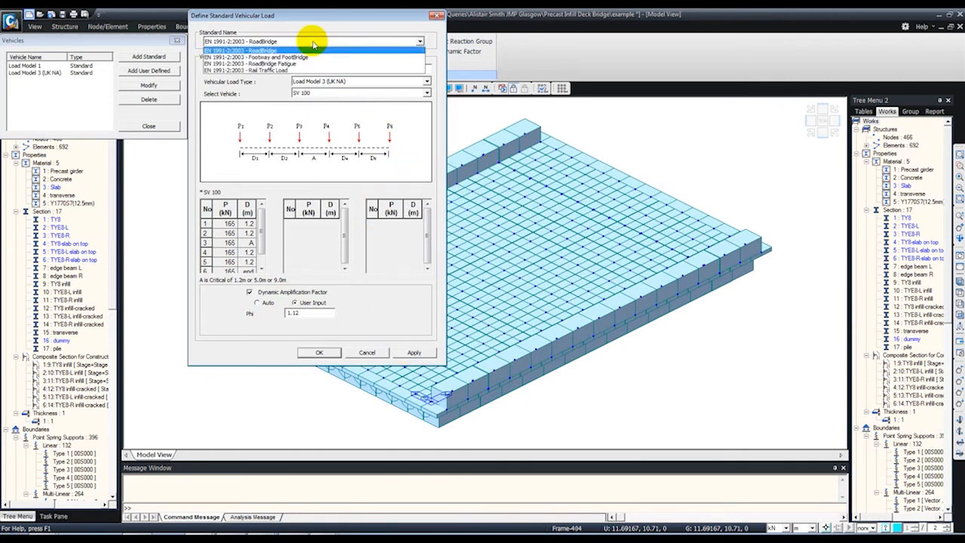
pyautogui.click(311, 48)
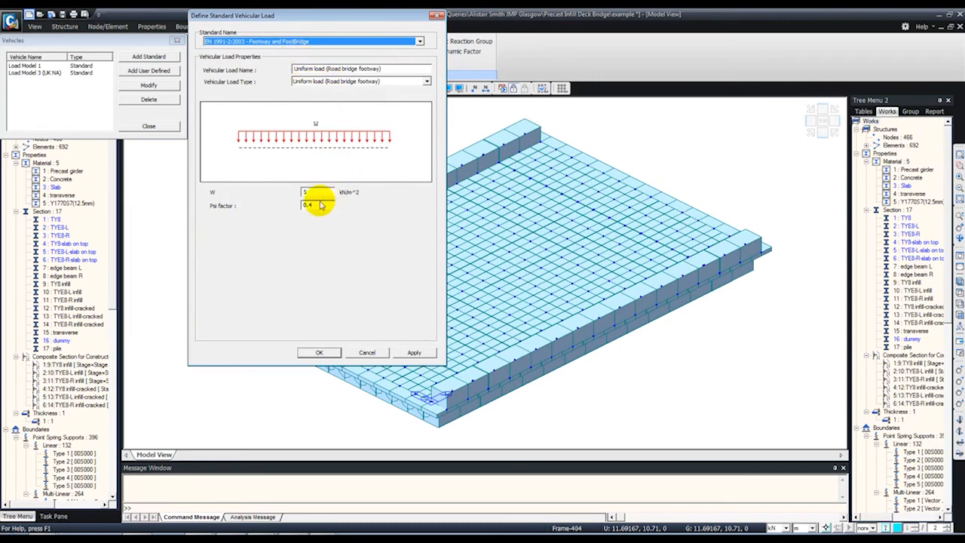
pyautogui.moveTo(315, 194); pyautogui.dragTo(295, 195)
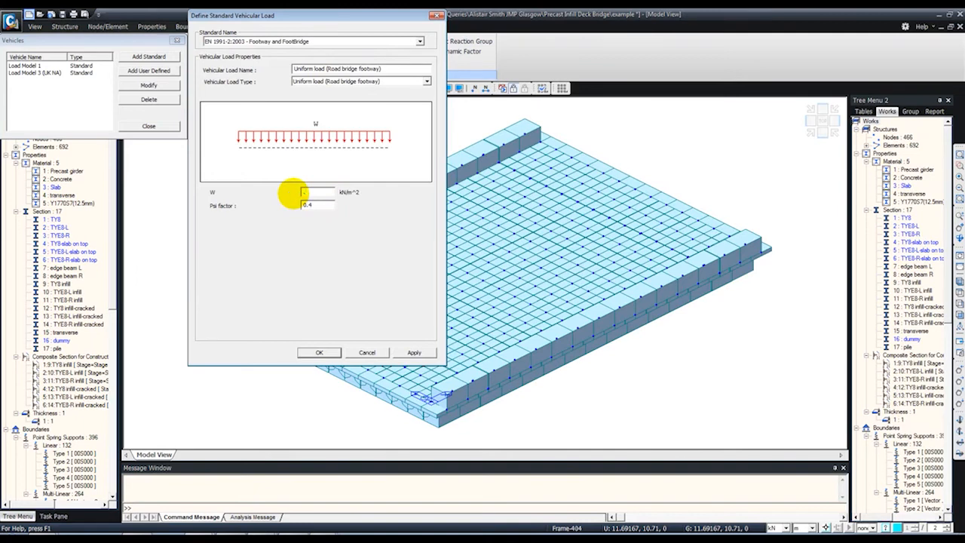
pyautogui.moveTo(314, 205); pyautogui.dragTo(310, 209)
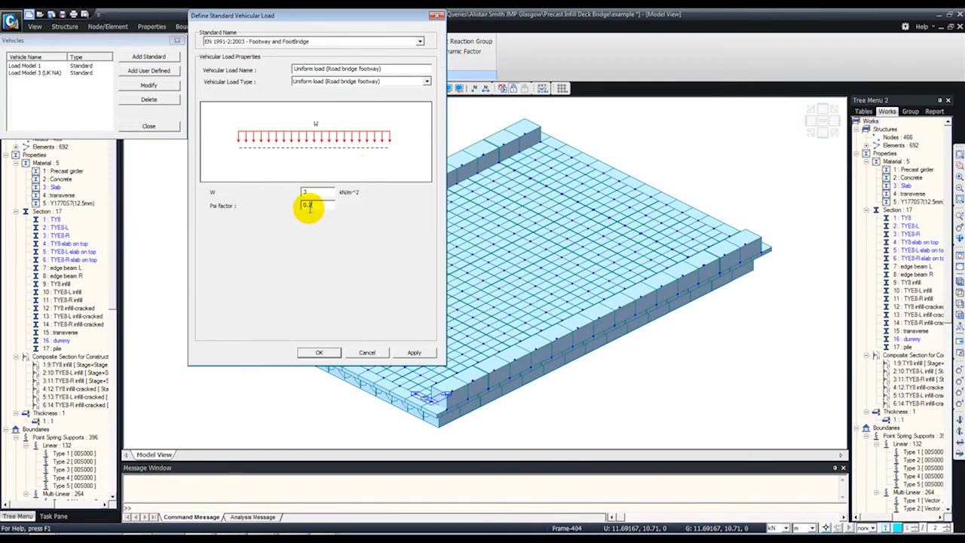
pyautogui.write('75')
pyautogui.moveTo(392, 66); pyautogui.dragTo(202, 76)
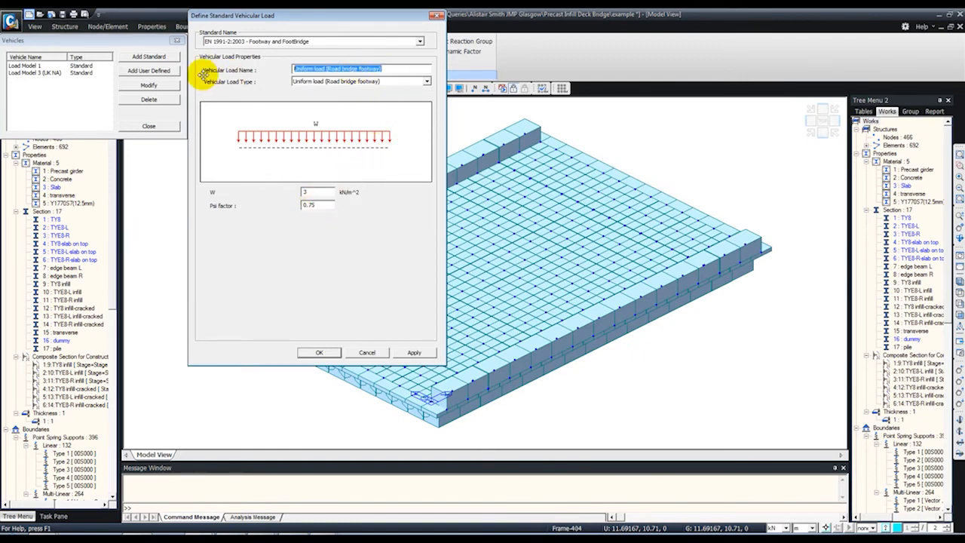
pyautogui.write('0.6 footway')
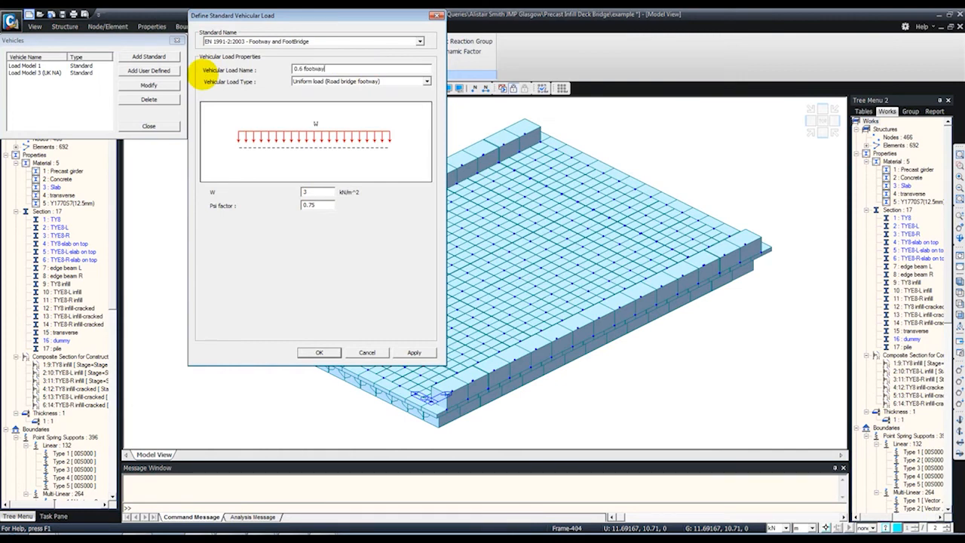
pyautogui.click(416, 352)
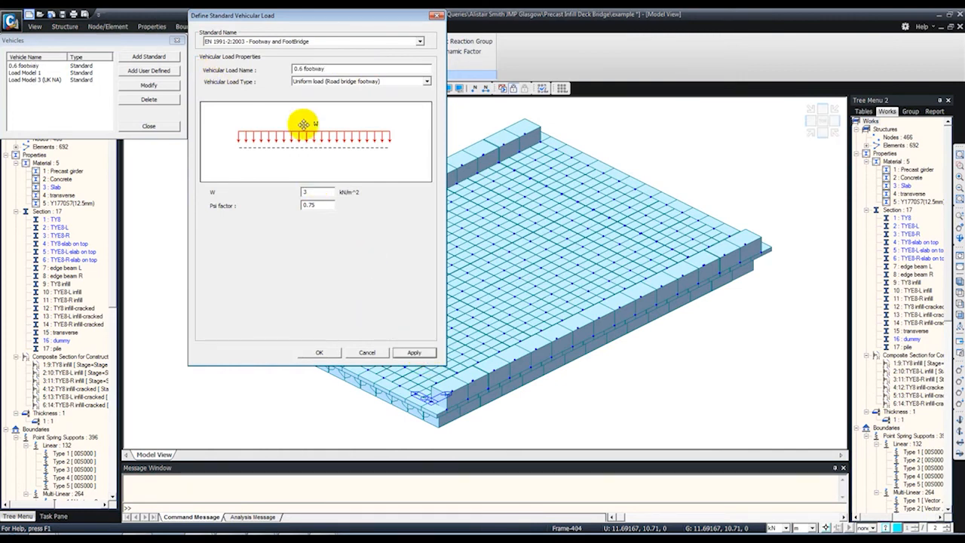
# - Add a second uniform footway load named Footway with W set to 5 kN/m^2
pyautogui.moveTo(327, 69); pyautogui.dragTo(260, 69)
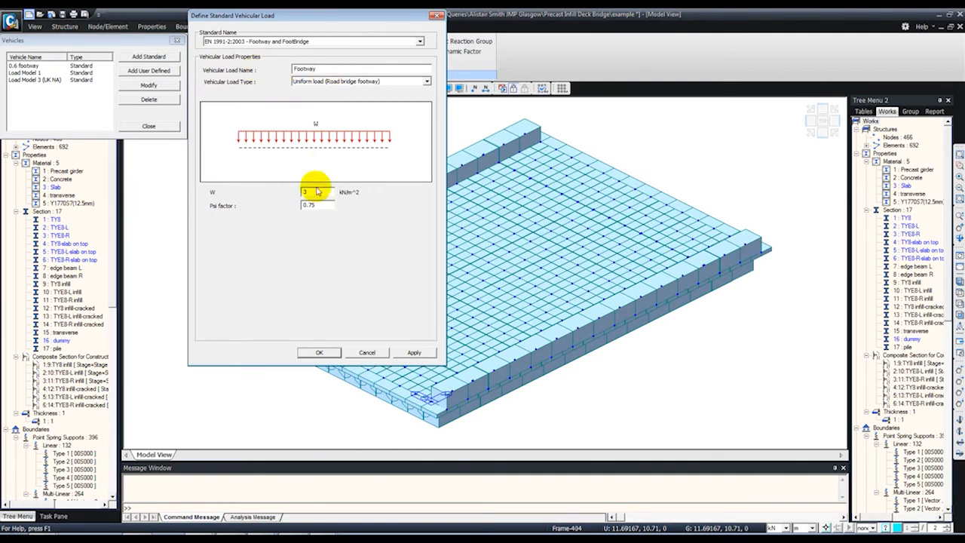
pyautogui.moveTo(314, 194); pyautogui.dragTo(293, 193)
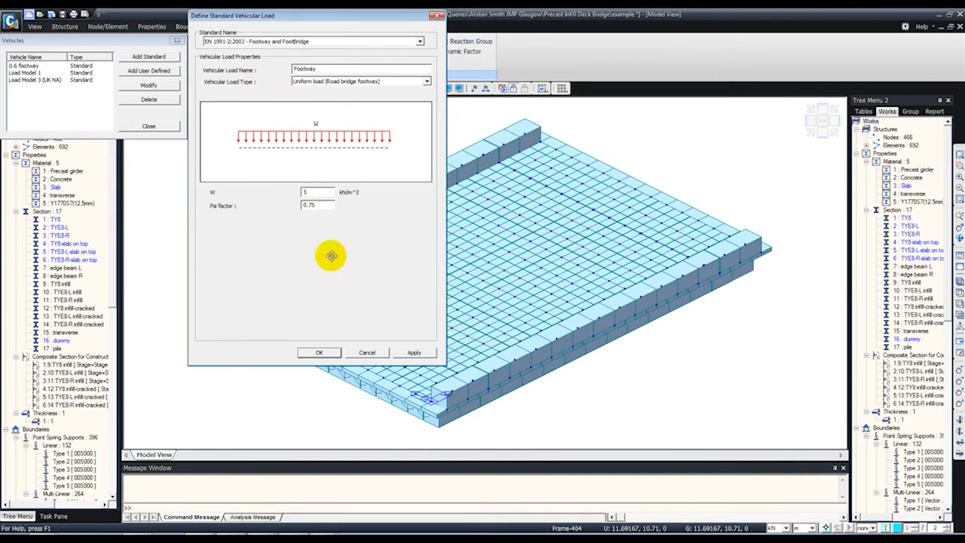
pyautogui.click(319, 352)
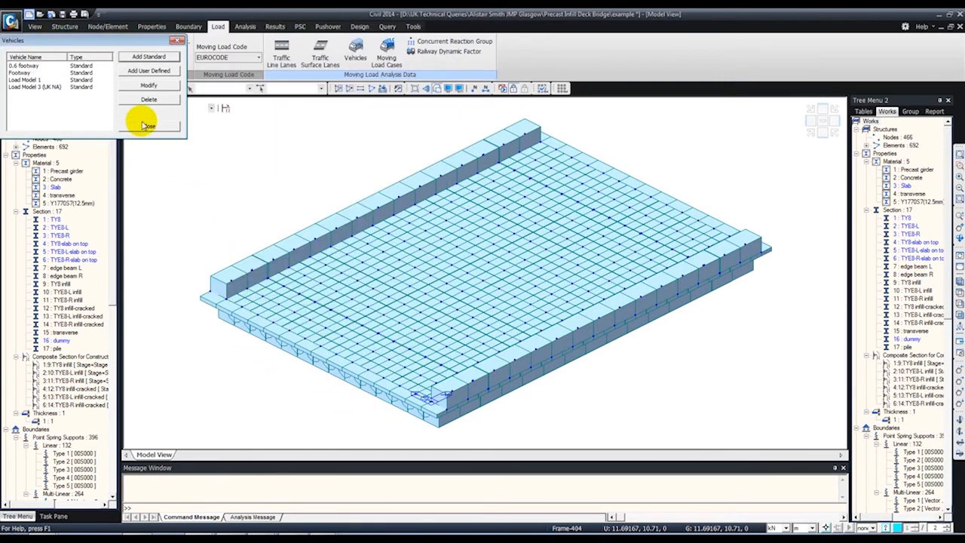
pyautogui.click(151, 71)
pyautogui.click(242, 39)
pyautogui.click(241, 47)
pyautogui.click(224, 84)
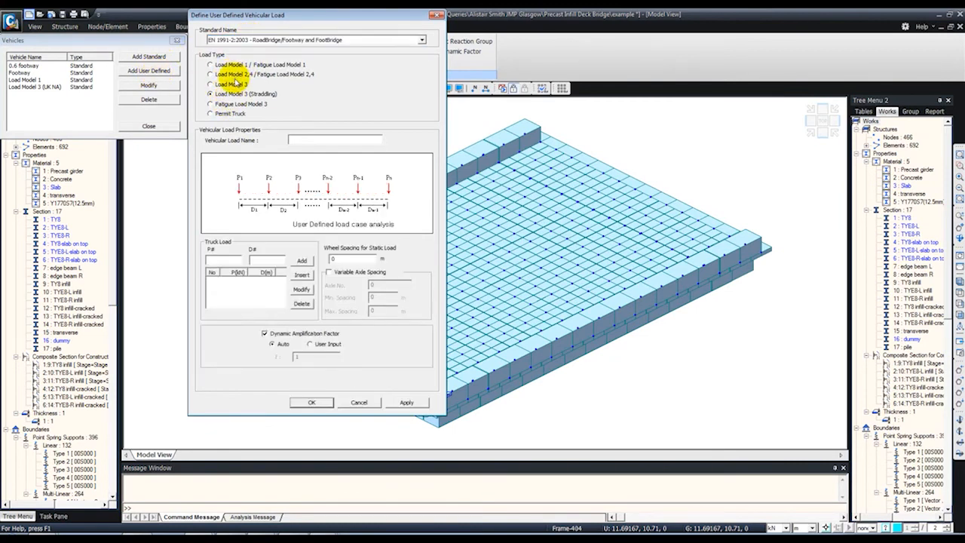
pyautogui.click(224, 74)
pyautogui.click(436, 15)
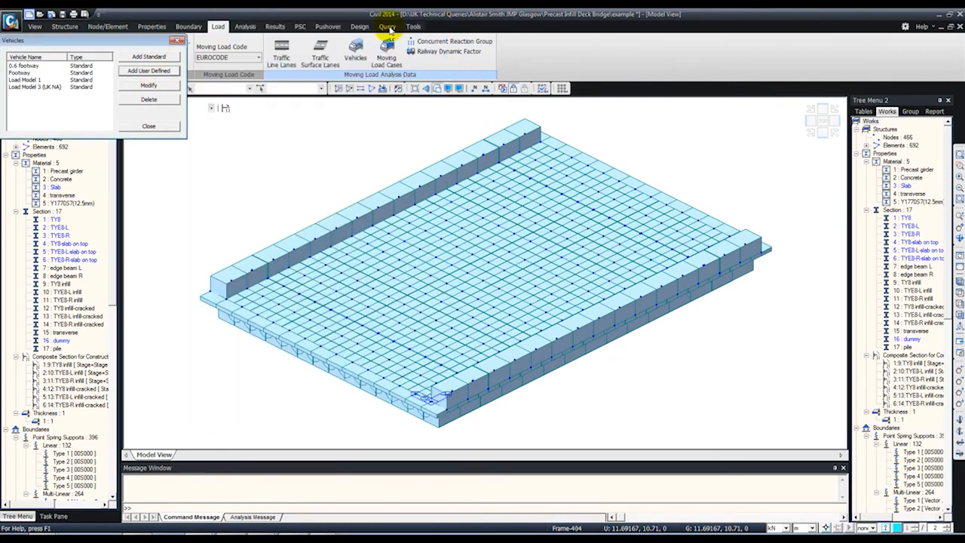
# - Start moving load case gr1a using the LM 1 model with the Psi factor ignored and 0.6 footway as the footway load
pyautogui.click(147, 126)
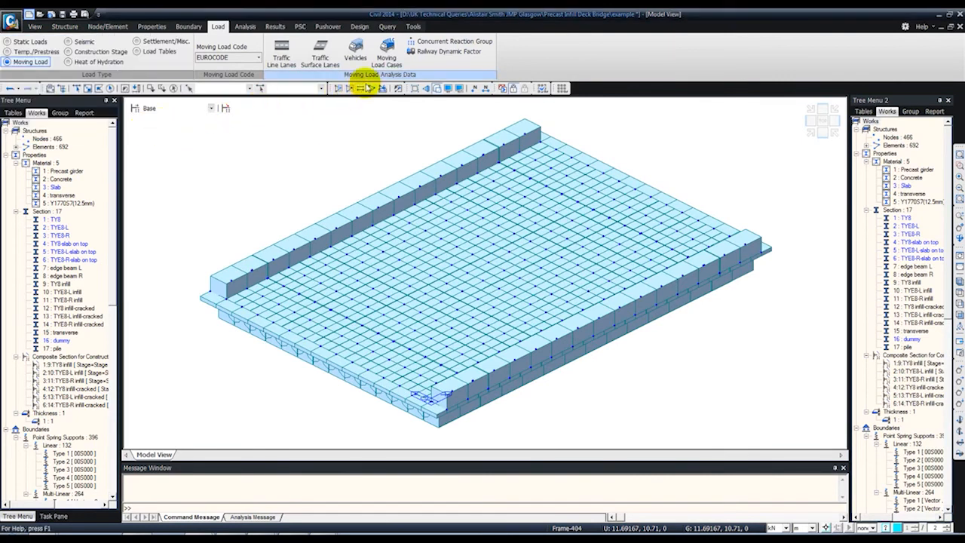
pyautogui.click(386, 57)
pyautogui.moveTo(75, 38); pyautogui.dragTo(264, 55)
pyautogui.click(351, 71)
pyautogui.moveTo(308, 162); pyautogui.dragTo(495, 113)
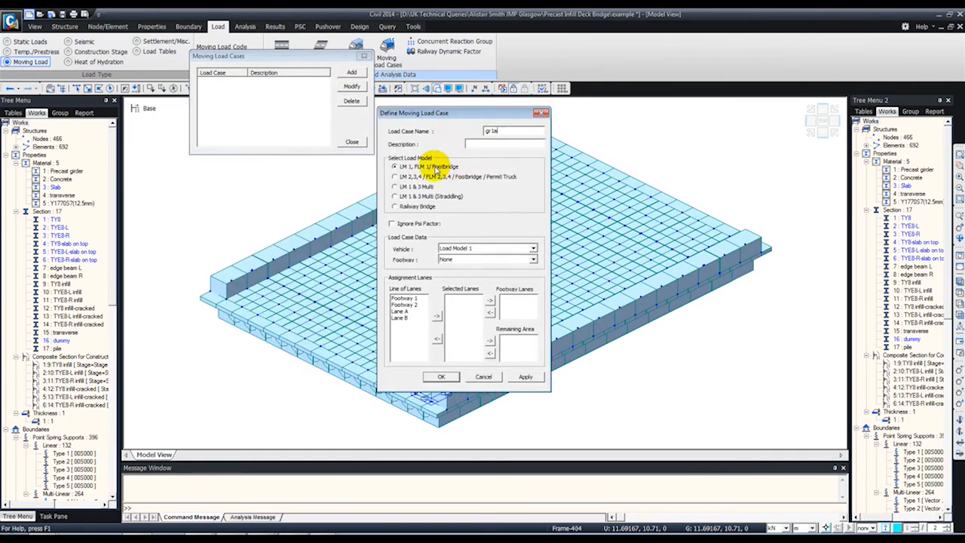
pyautogui.click(405, 224)
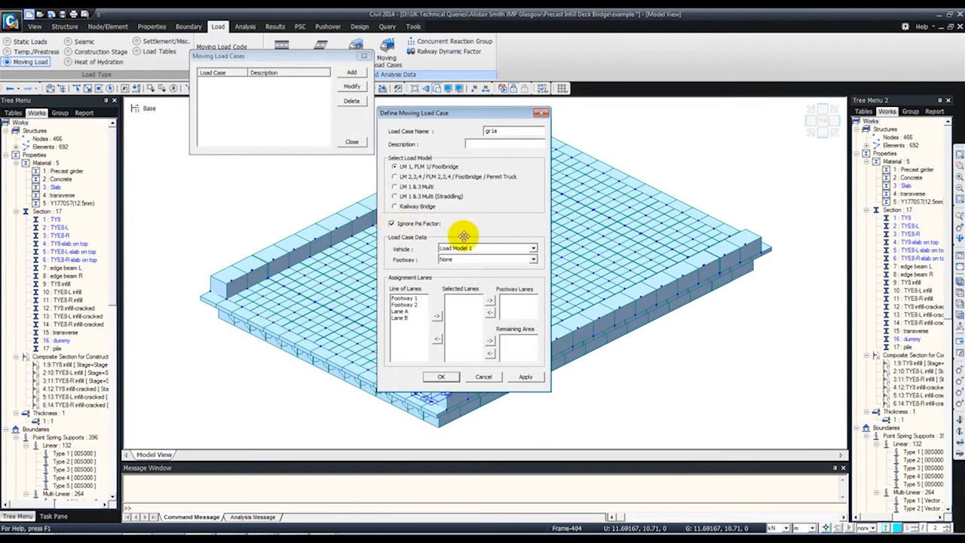
pyautogui.click(490, 259)
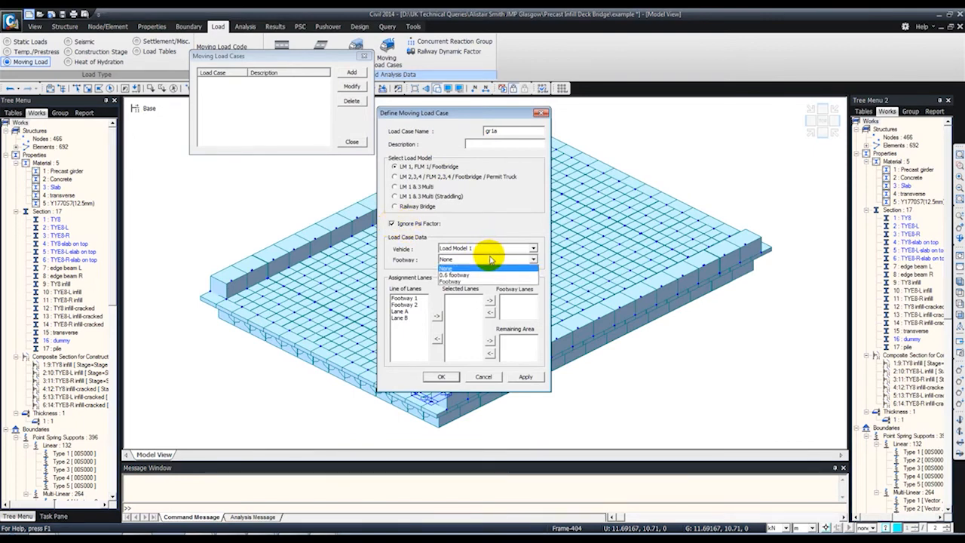
pyautogui.click(455, 274)
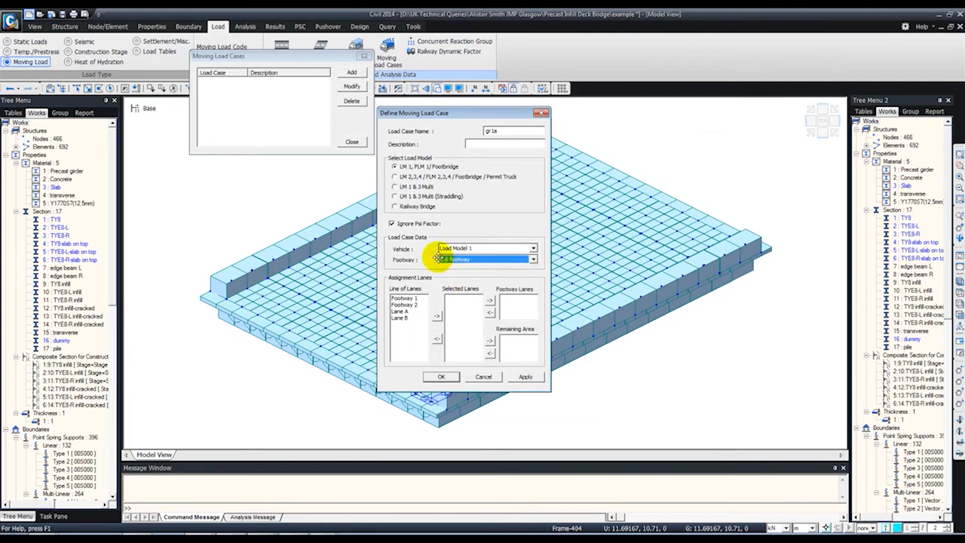
# - Assign Lane A and Lane B as selected lanes and Footway 1 and Footway 2 as footway lanes, and apply gr1a
pyautogui.moveTo(399, 298); pyautogui.dragTo(404, 317)
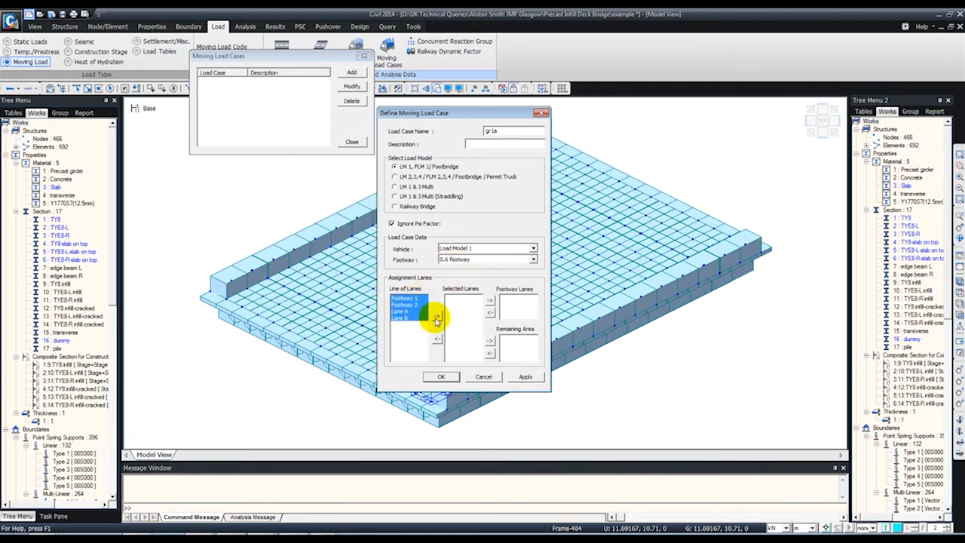
pyautogui.click(436, 319)
pyautogui.moveTo(455, 299); pyautogui.dragTo(474, 310)
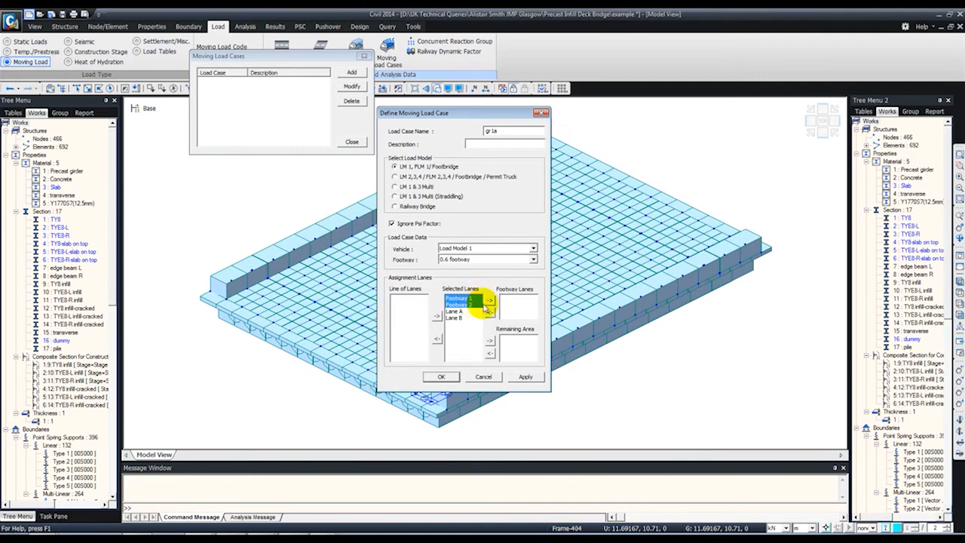
pyautogui.click(489, 300)
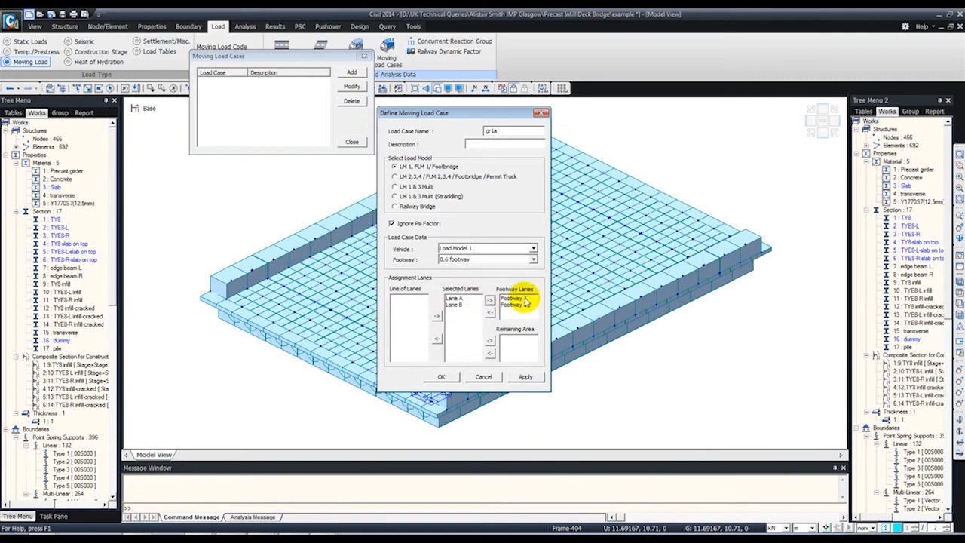
pyautogui.click(521, 378)
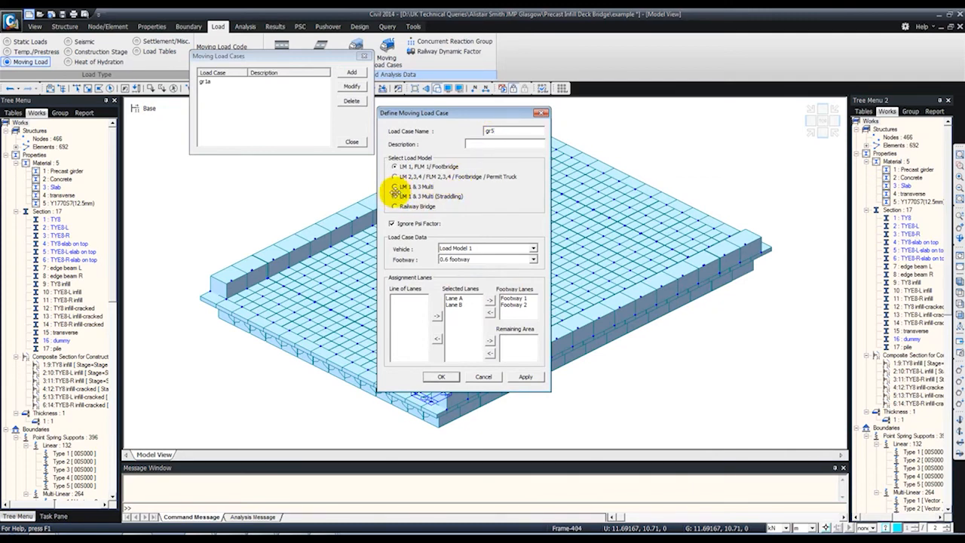
# - Set up load case gr5 as LM 1 & 3 Multi (Straddling), with the Psi factor not ignored and Load Model 3 (UK NA) as LM3
pyautogui.click(395, 195)
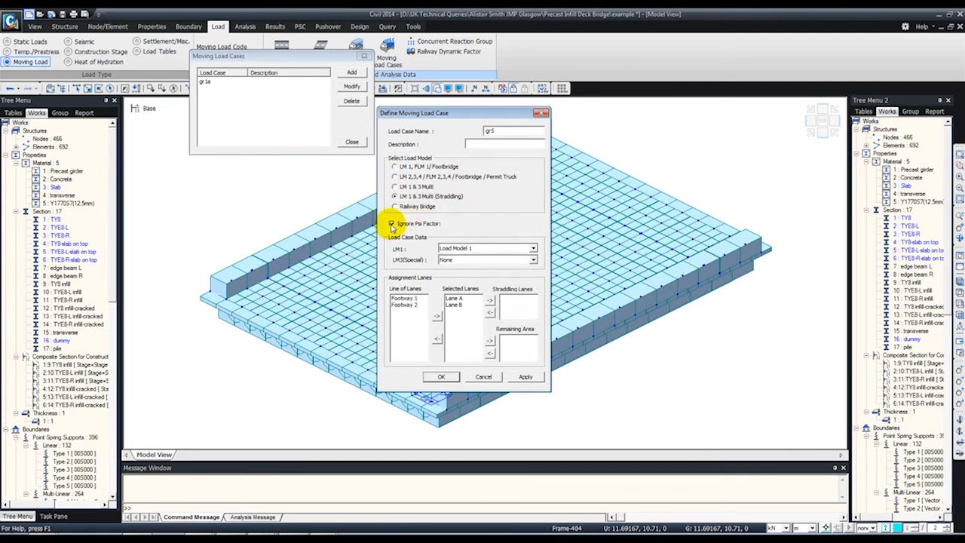
pyautogui.click(392, 224)
pyautogui.click(451, 259)
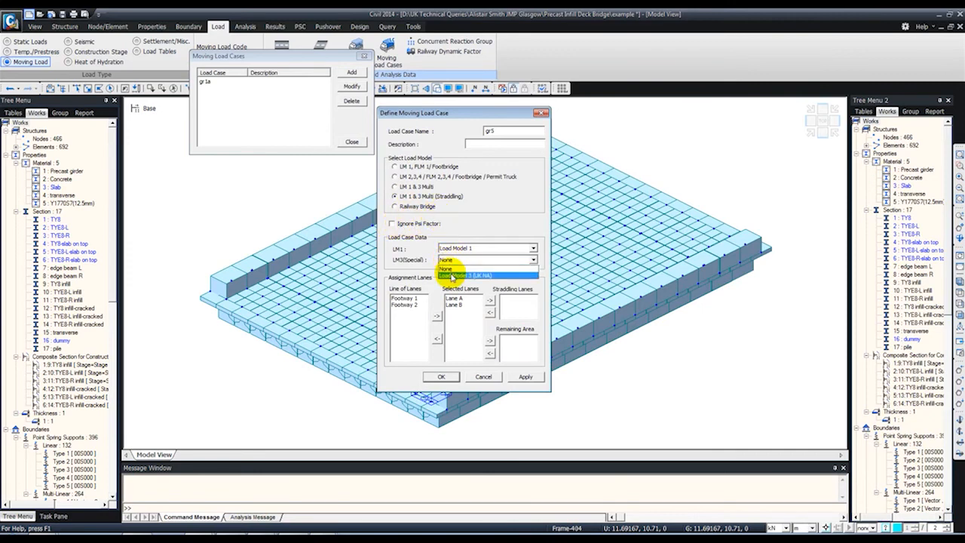
pyautogui.click(452, 277)
# - Assign Lane A and Lane B of gr5 as a straddling lane pair, confirm the case and close the moving load case list
pyautogui.click(454, 299)
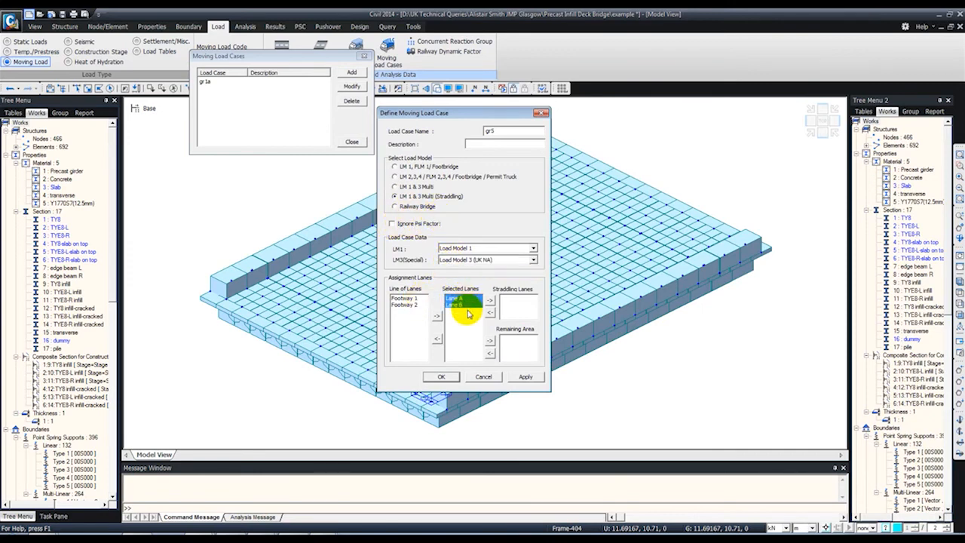
pyautogui.click(490, 299)
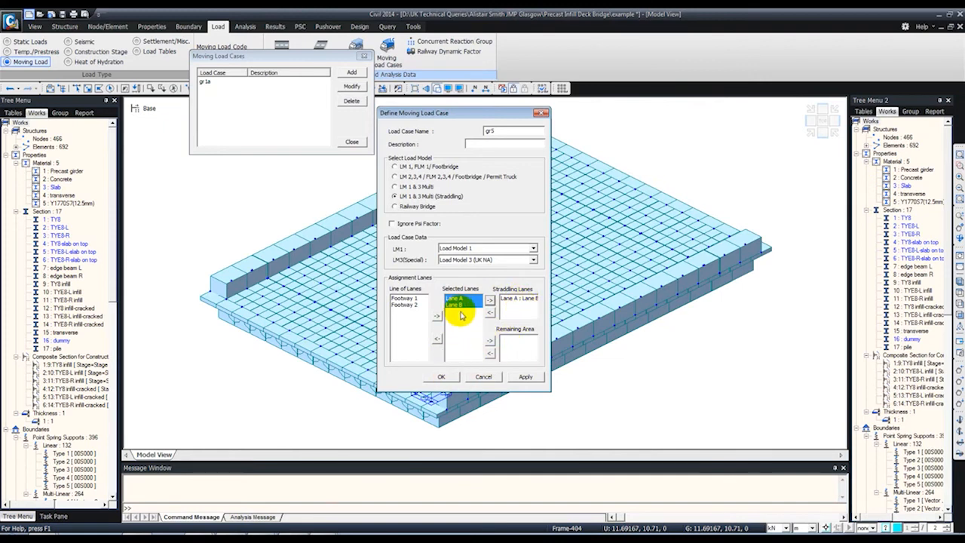
pyautogui.click(450, 377)
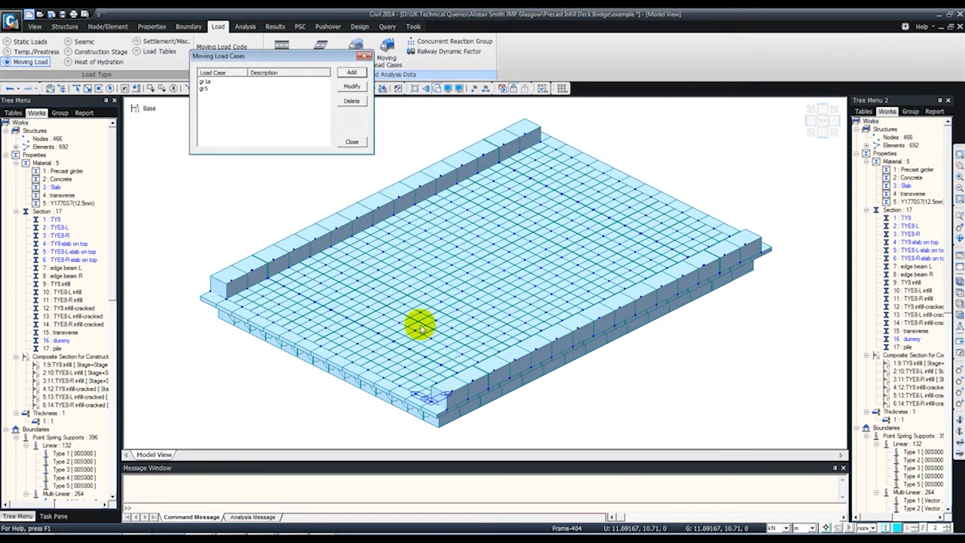
pyautogui.click(352, 142)
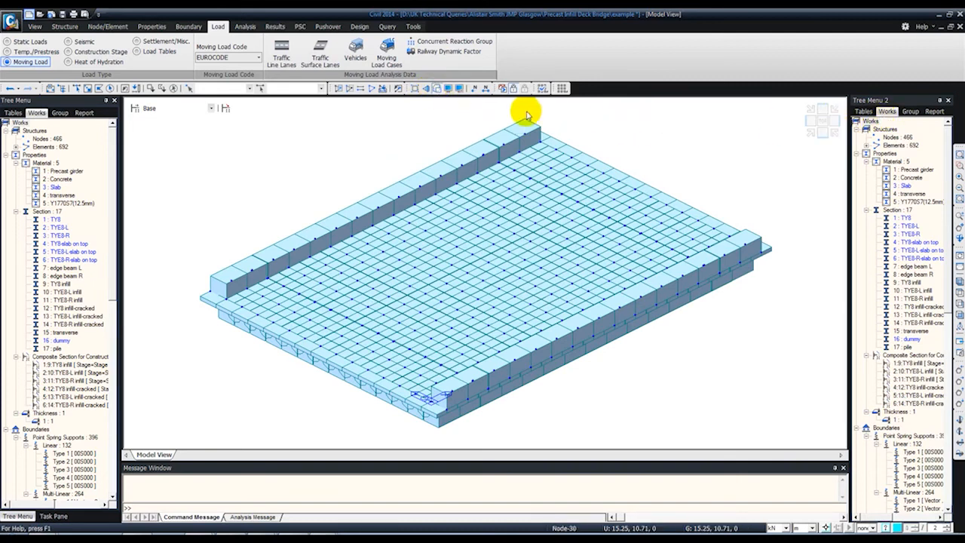
# - Activate the whole bridge model including the piles, with the length unit set to m
pyautogui.click(381, 90)
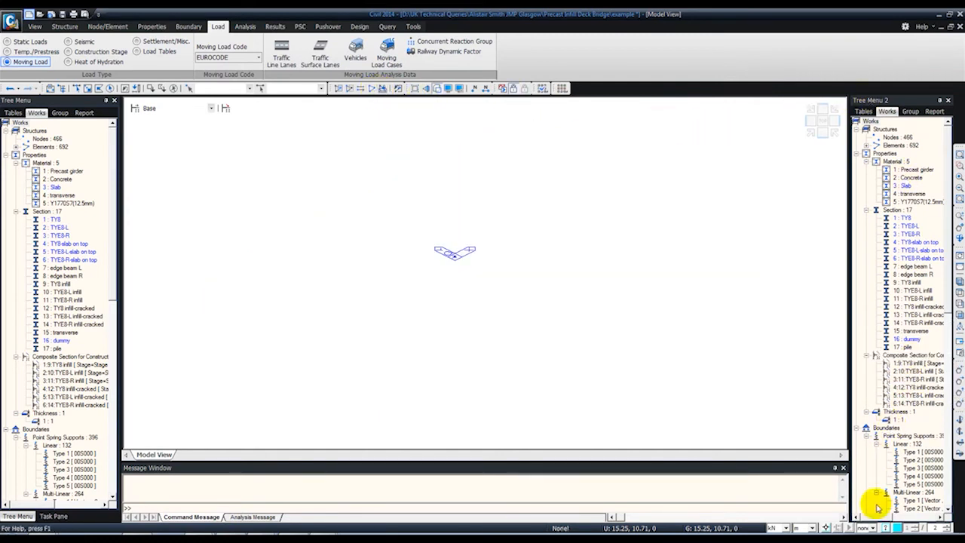
pyautogui.click(804, 528)
pyautogui.click(797, 494)
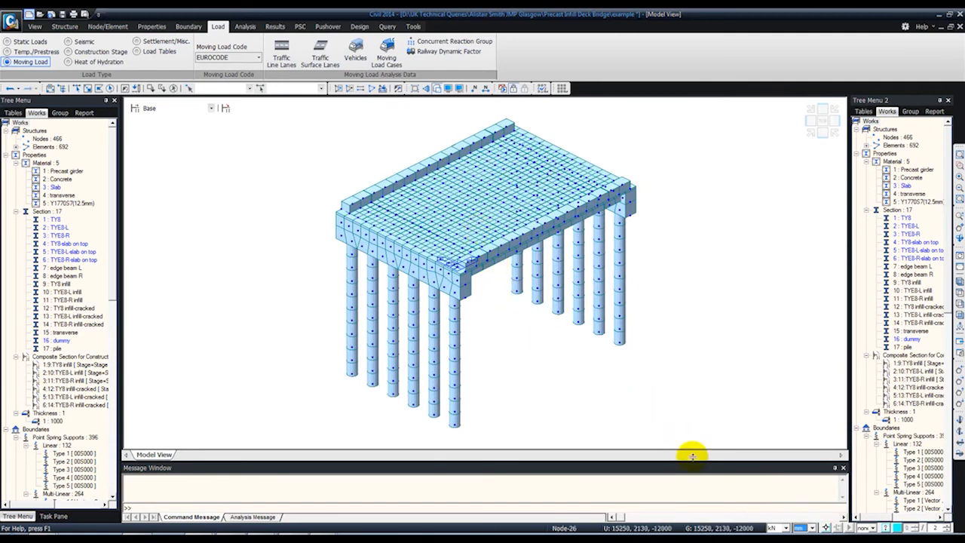
pyautogui.click(804, 526)
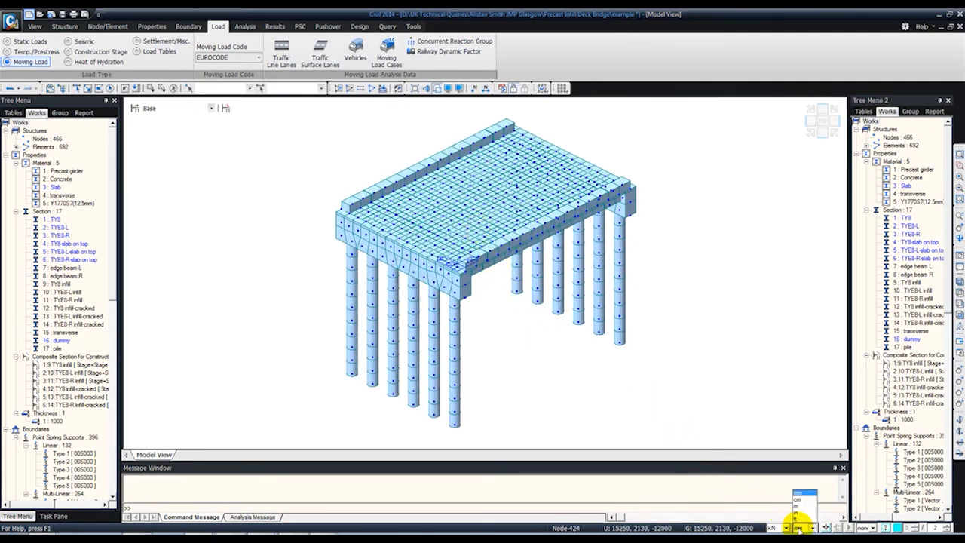
pyautogui.click(795, 504)
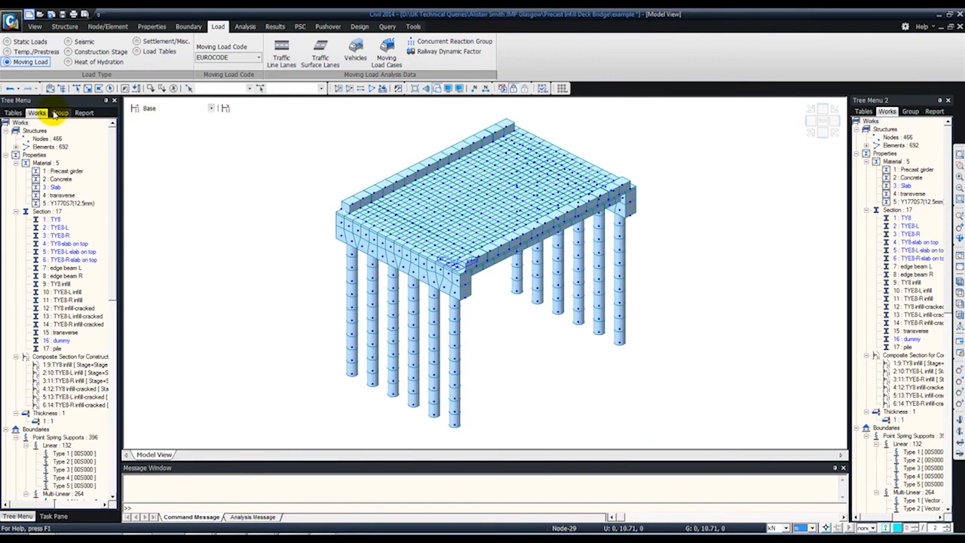
# - Start a creep/shrinkage time dependent material named precast based on the European code
pyautogui.click(244, 29)
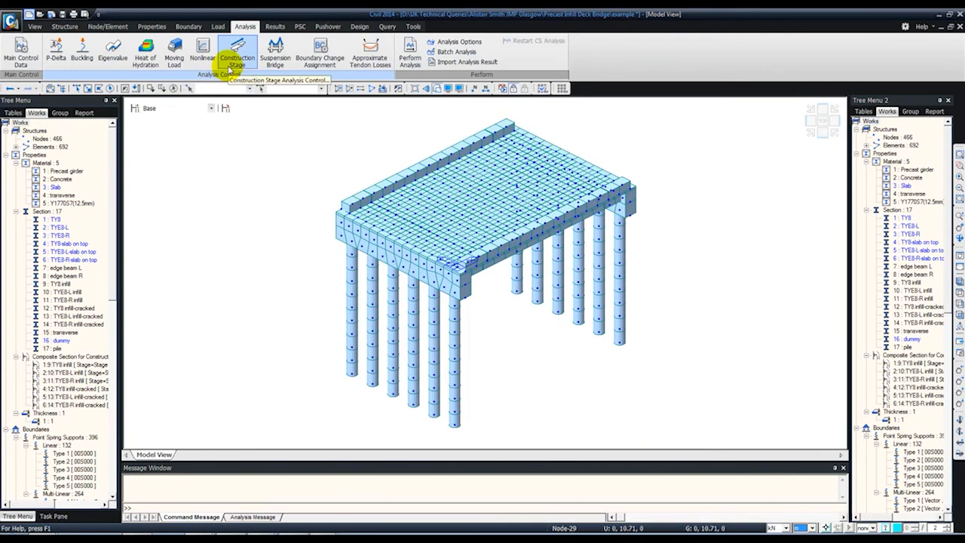
pyautogui.click(67, 27)
pyautogui.click(151, 26)
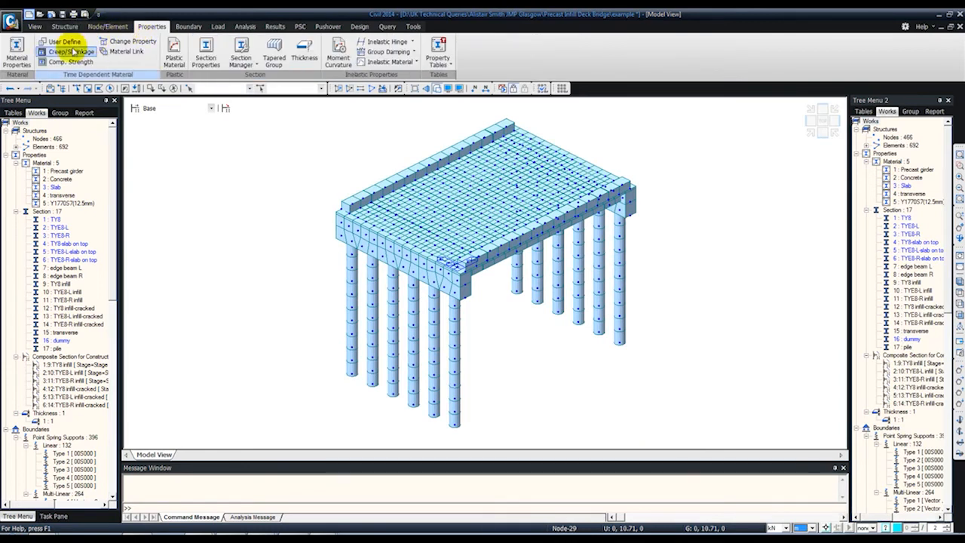
pyautogui.click(70, 52)
pyautogui.click(555, 237)
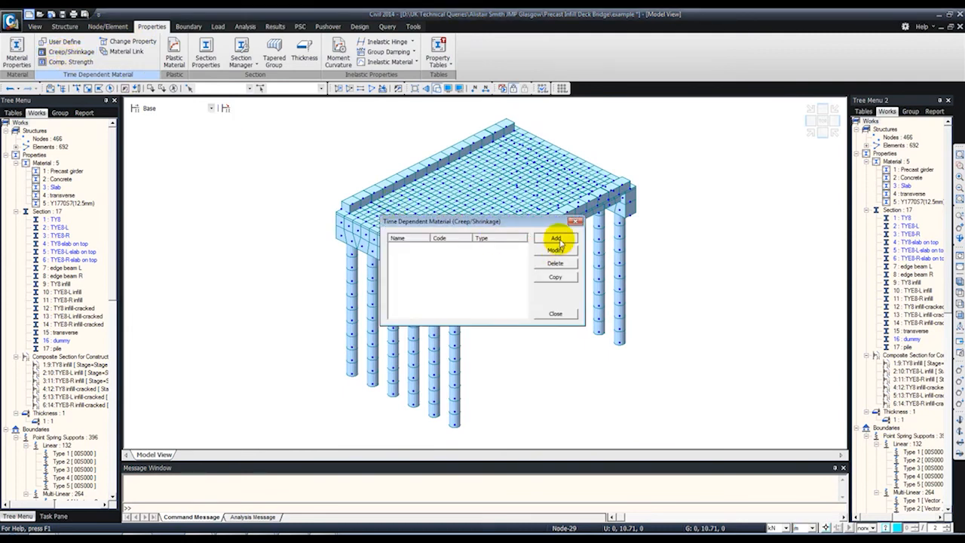
pyautogui.click(433, 202)
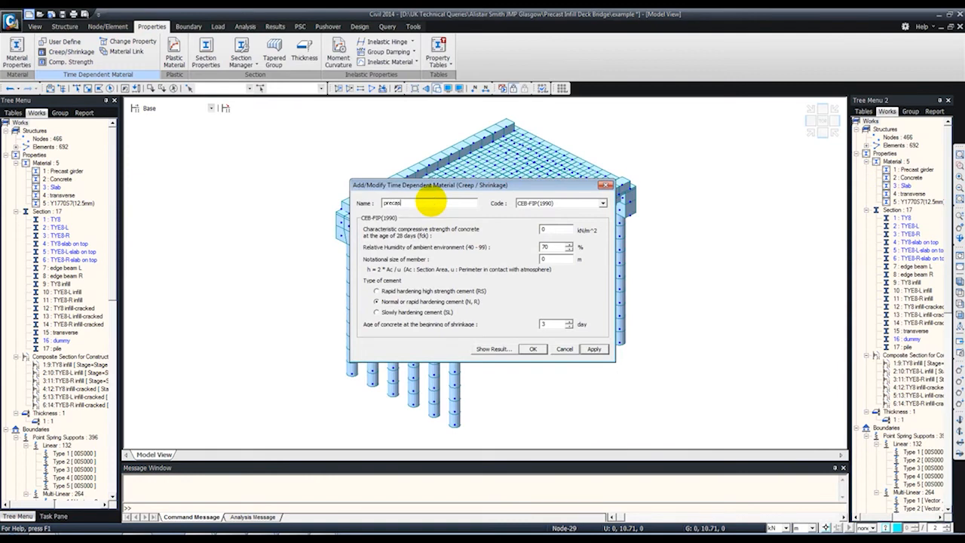
pyautogui.click(550, 203)
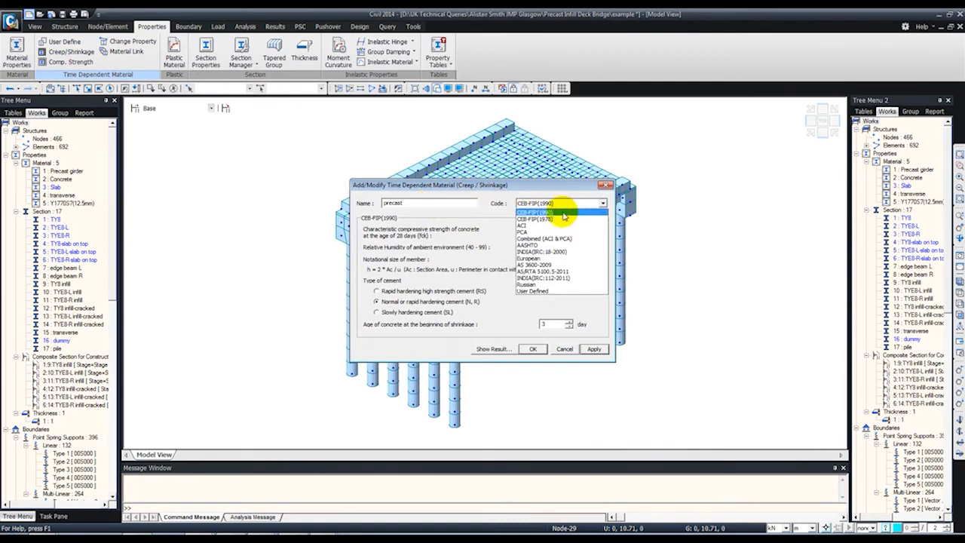
pyautogui.click(535, 258)
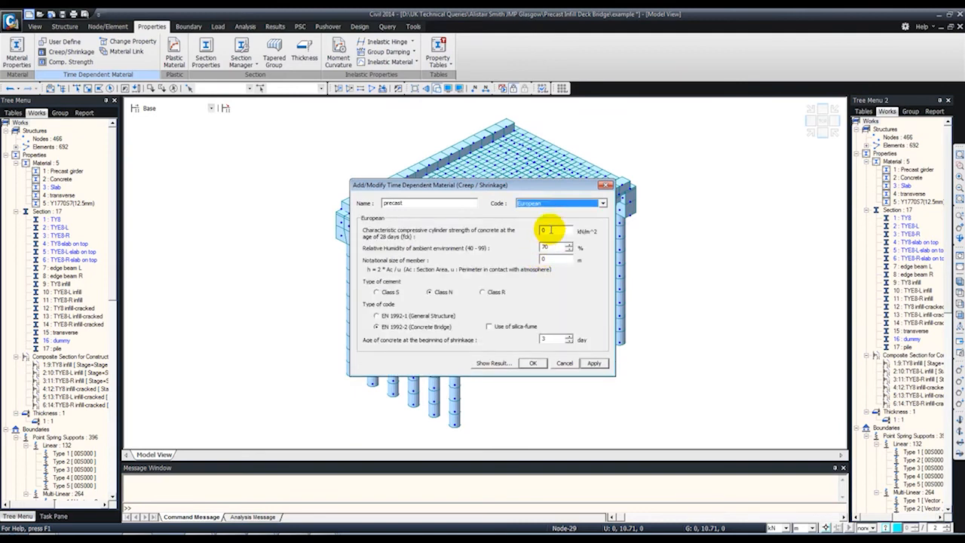
# - Set the precast material's characteristic compressive cylinder strength to 40000 kN/m² and its notational size of member to 1 m
pyautogui.click(551, 230)
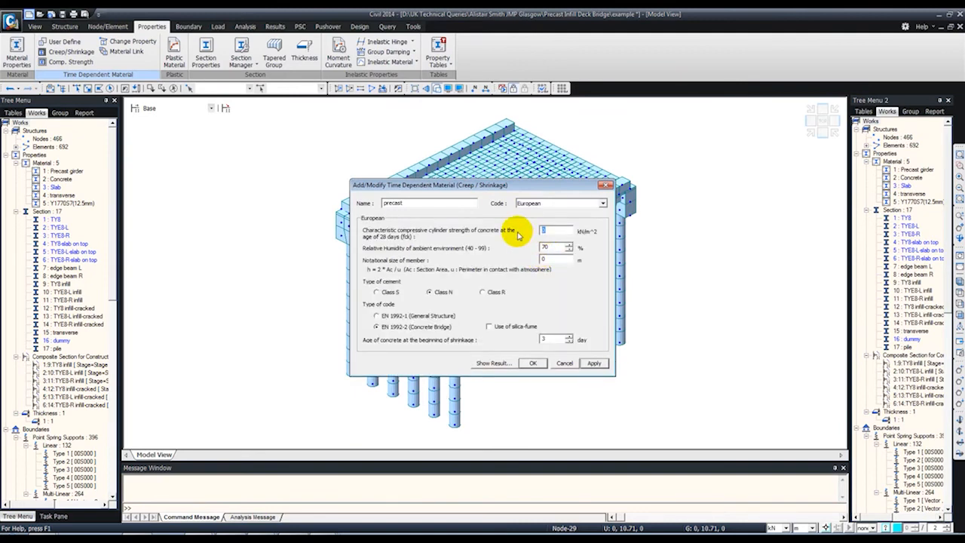
pyautogui.write('40000')
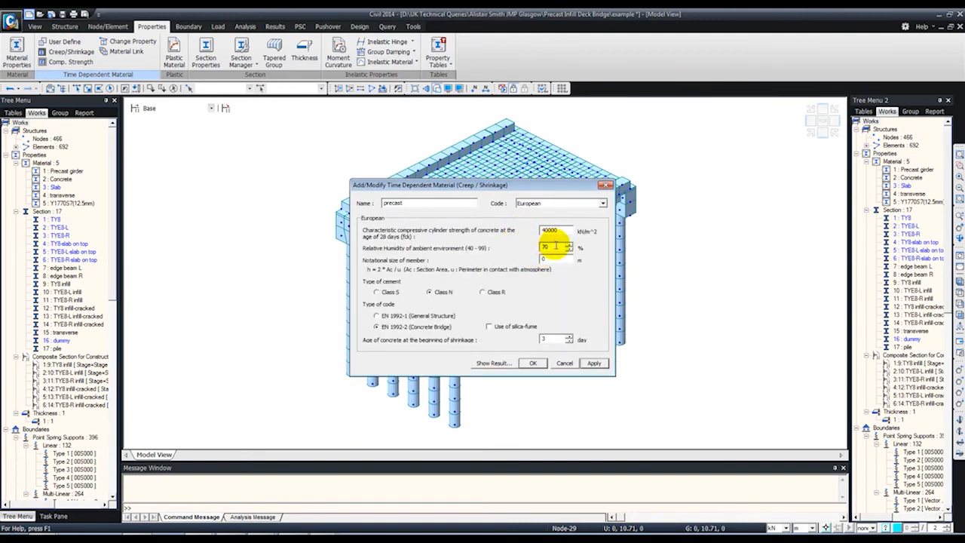
pyautogui.click(551, 258)
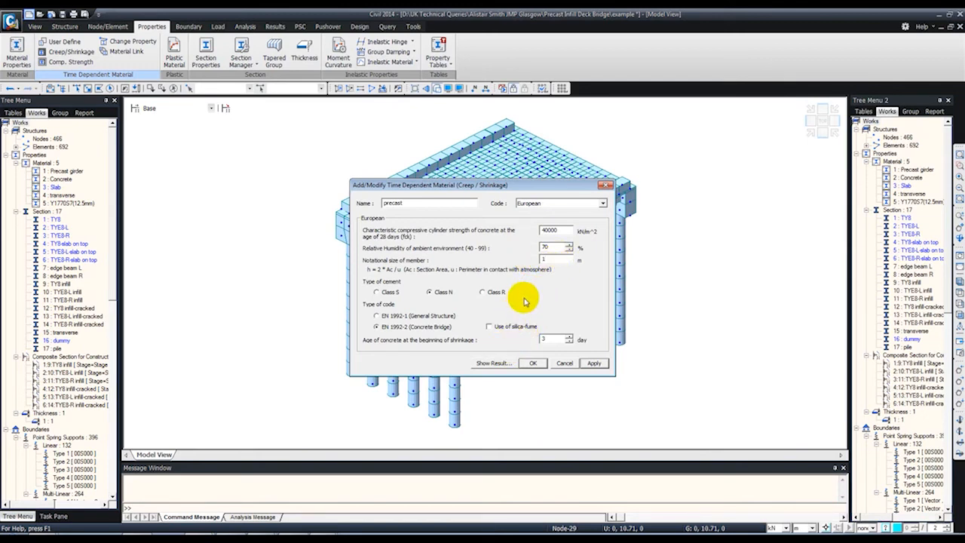
# - Examine the creep coefficient and shrinkage strain curves of the precast material, and close the graph
pyautogui.click(488, 363)
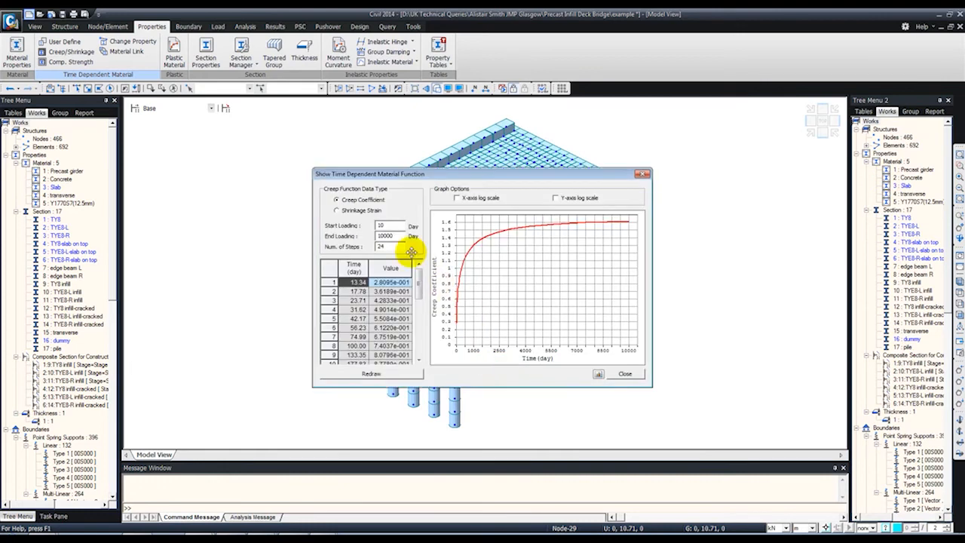
pyautogui.click(337, 210)
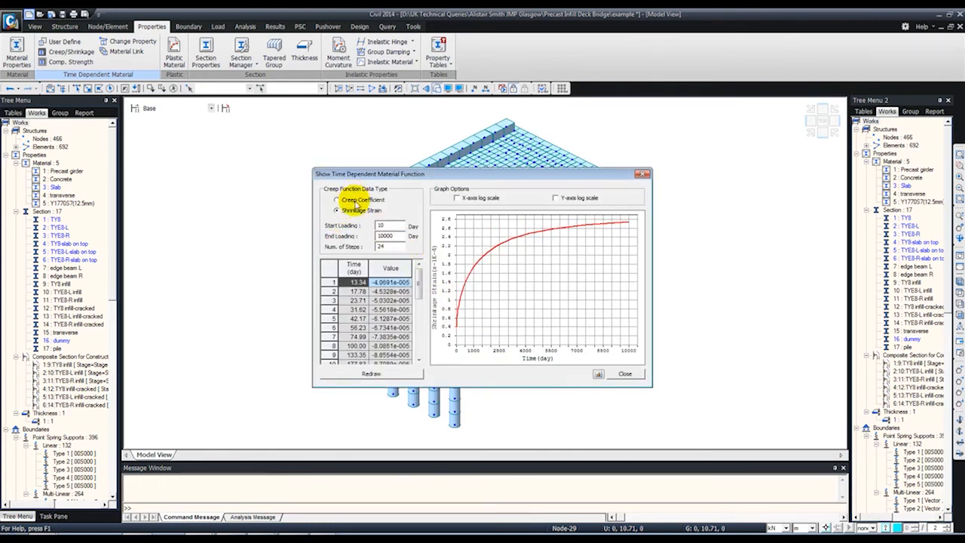
pyautogui.click(337, 200)
pyautogui.click(337, 211)
pyautogui.click(622, 373)
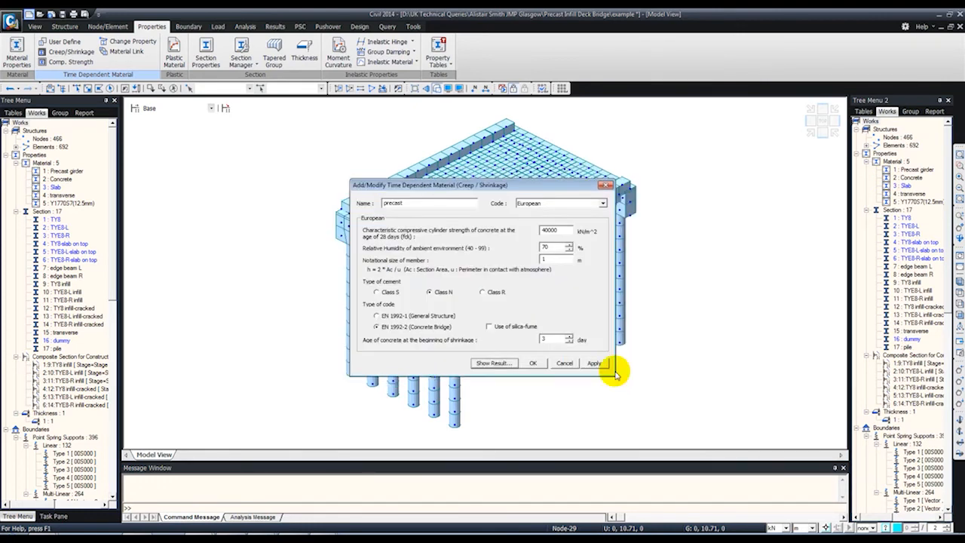
# - Apply the precast creep/shrinkage material and add another named slab with a 28-day characteristic strength of 30000 kN/m², closing the list
pyautogui.click(593, 363)
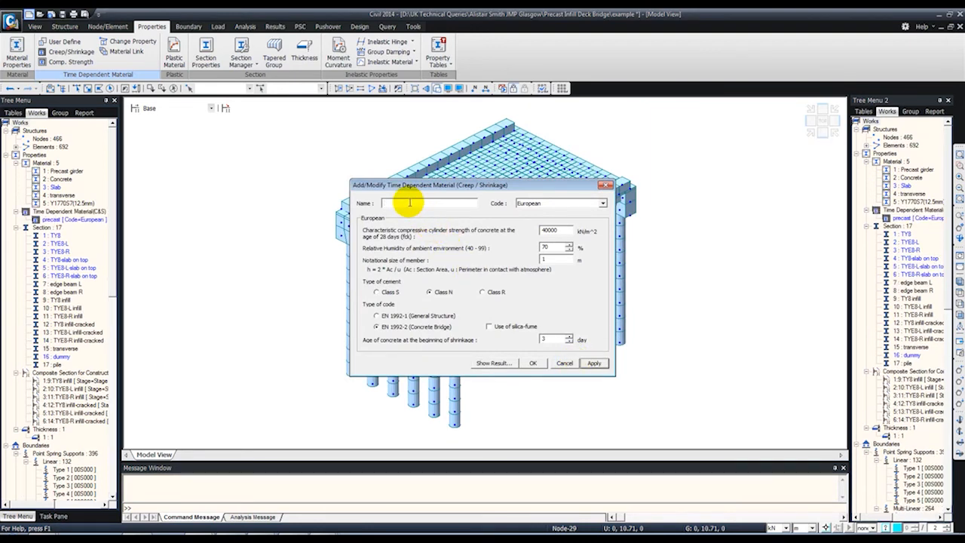
pyautogui.doubleClick(549, 230)
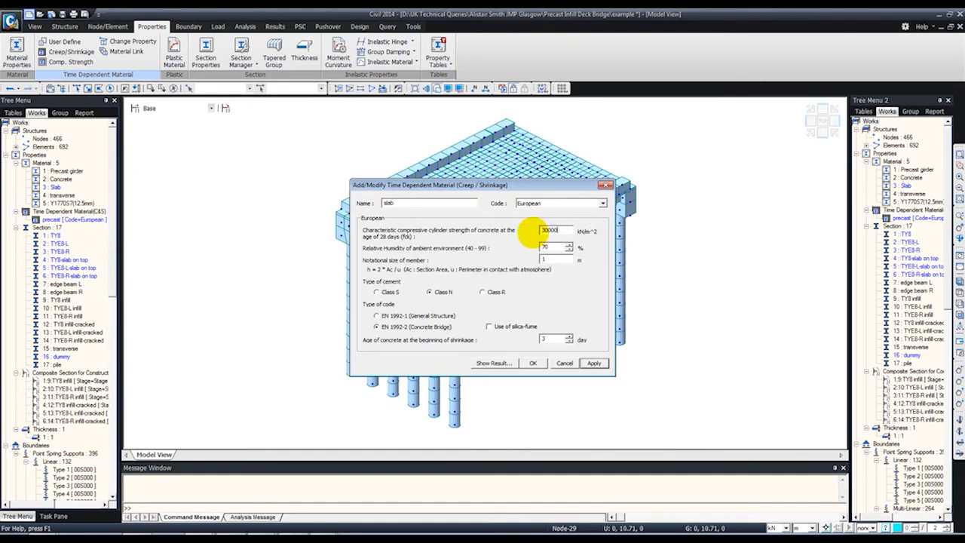
pyautogui.click(533, 363)
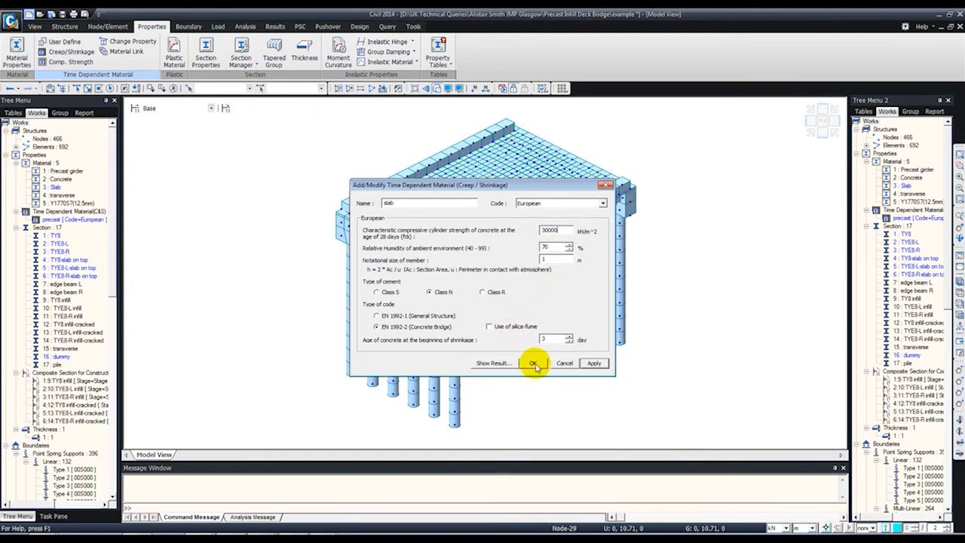
pyautogui.click(556, 318)
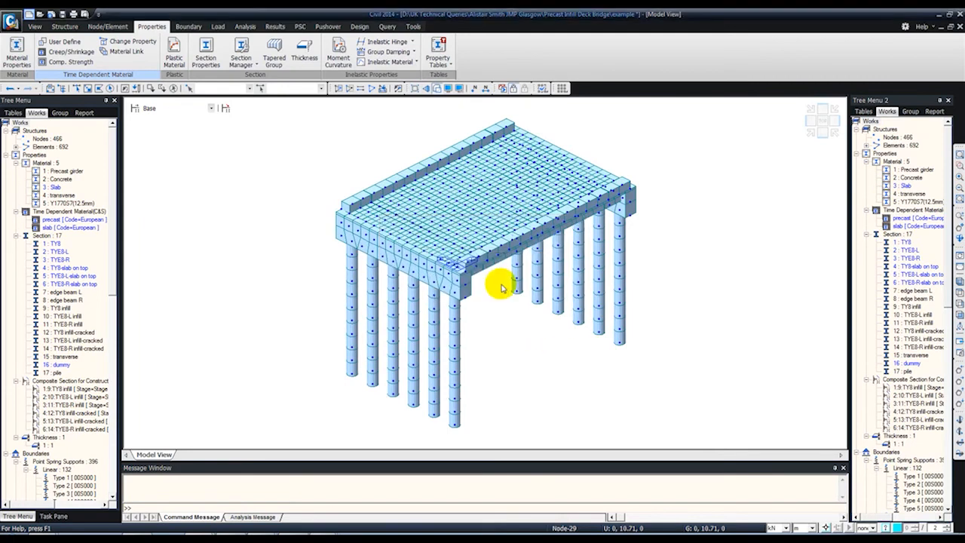
# - Define a compressive strength time dependent material named precast with the European code and a mean 28-day strength of 48000 kN/m²
pyautogui.click(68, 62)
pyautogui.moveTo(513, 220); pyautogui.dragTo(313, 130)
pyautogui.click(343, 146)
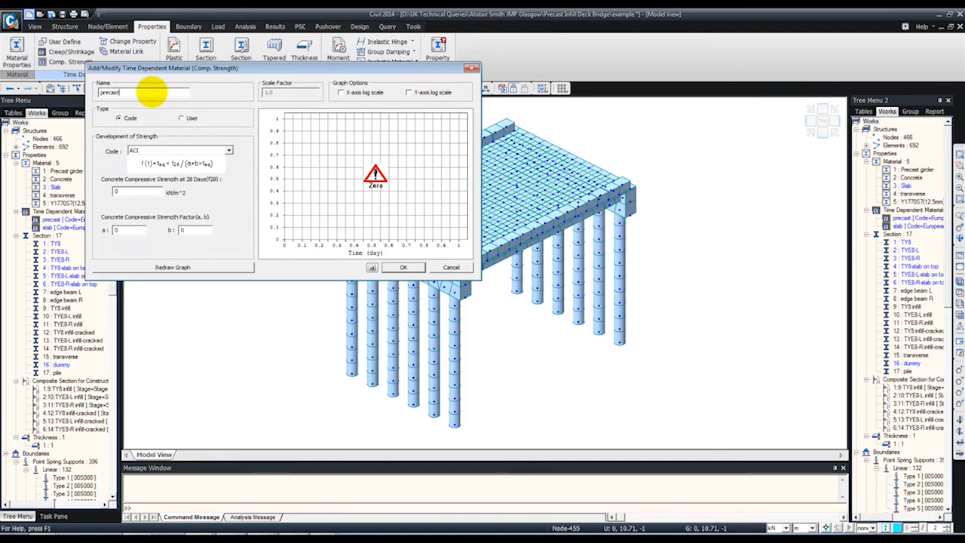
pyautogui.write('precast')
pyautogui.click(183, 151)
pyautogui.click(151, 186)
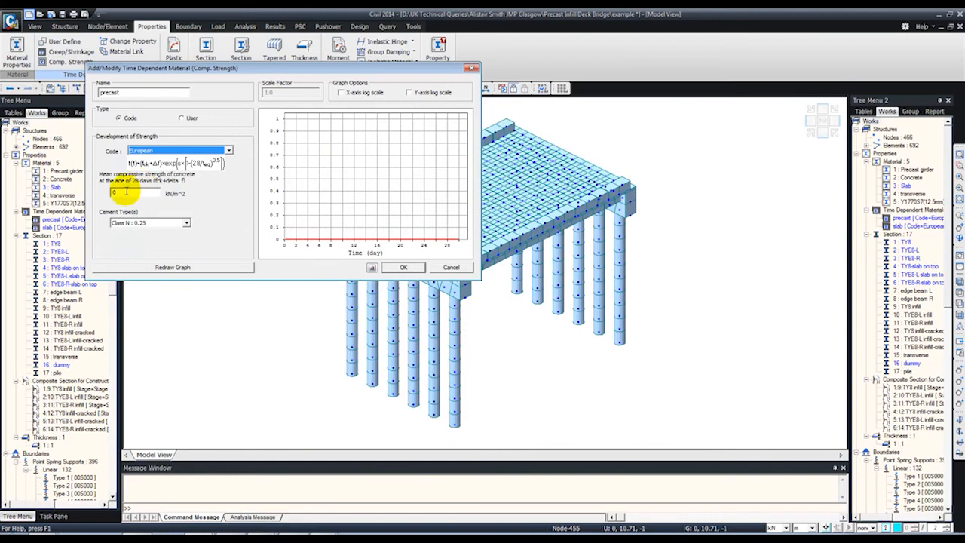
pyautogui.moveTo(127, 191); pyautogui.dragTo(104, 194)
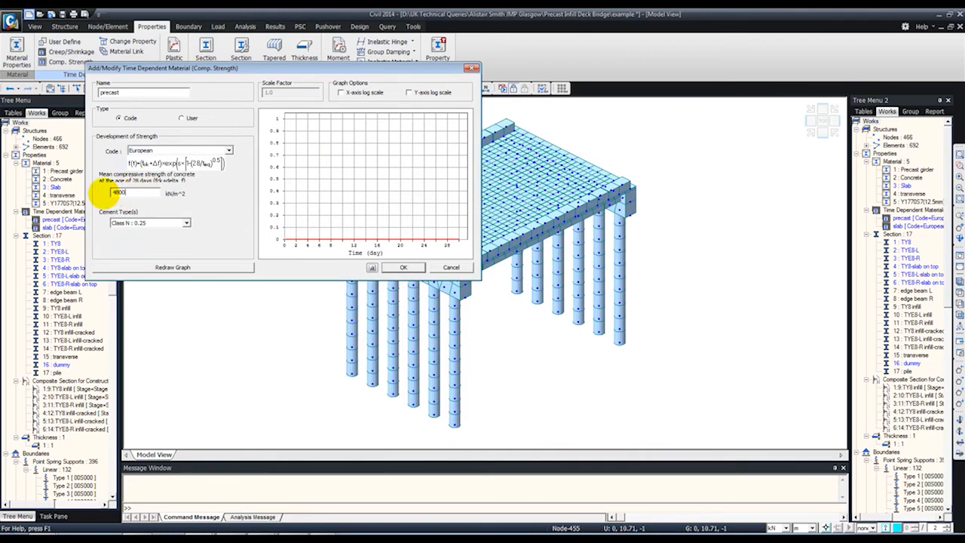
pyautogui.click(161, 265)
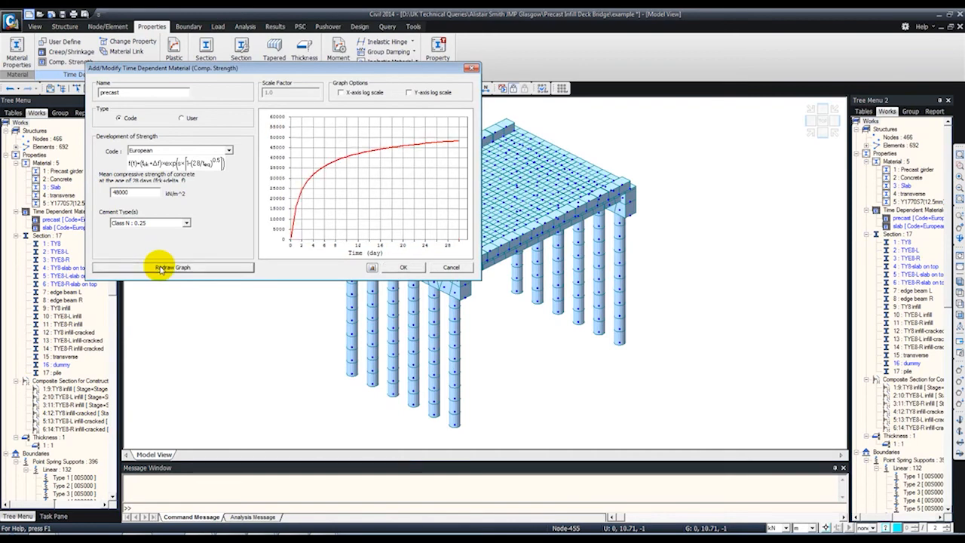
pyautogui.click(409, 266)
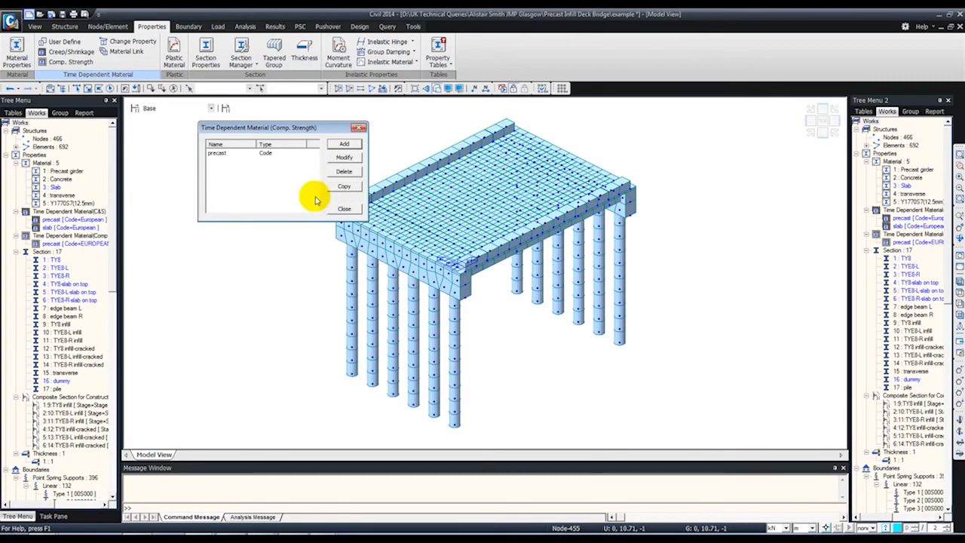
# - Add a compressive strength material named slab with the European code and 38000 kN/m² mean strength, and close the list
pyautogui.click(344, 143)
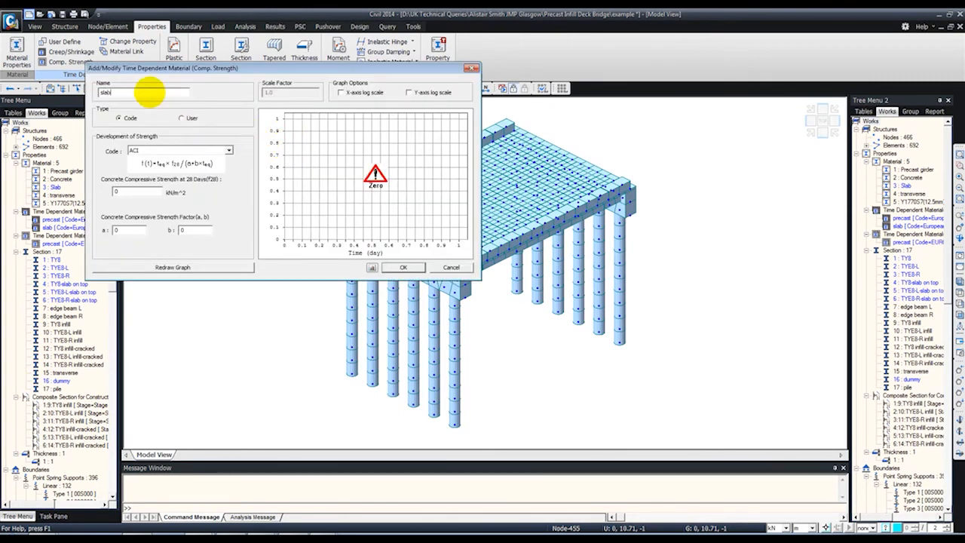
pyautogui.click(218, 151)
pyautogui.click(139, 182)
pyautogui.doubleClick(117, 192)
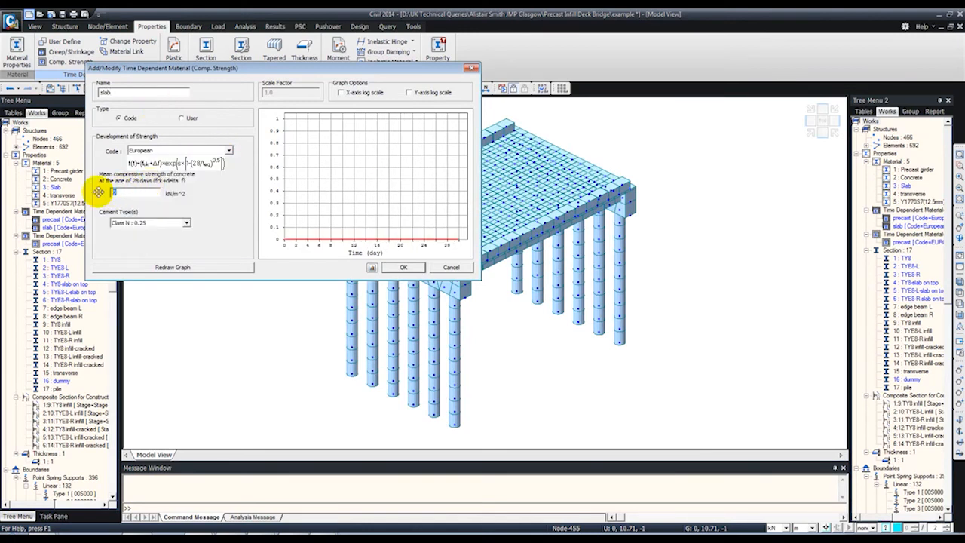
pyautogui.write('38000')
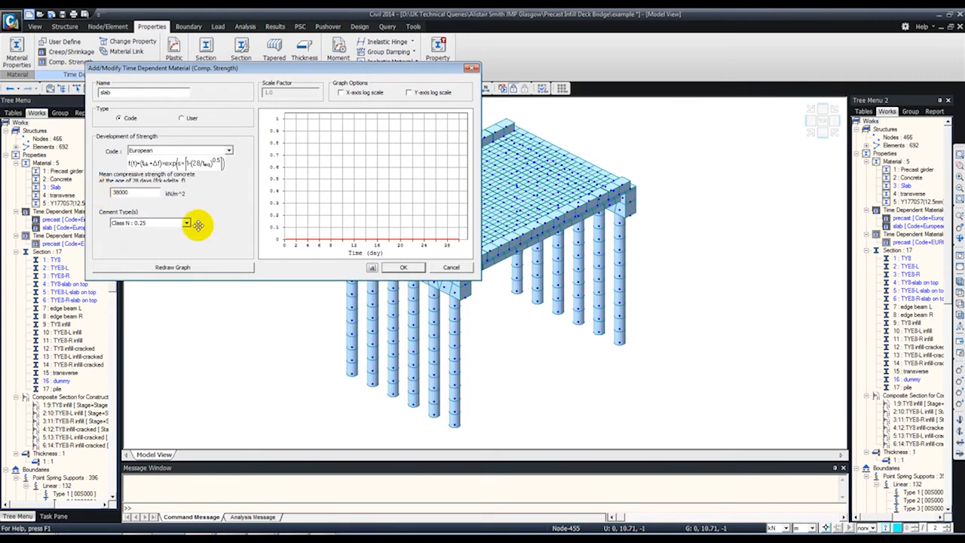
pyautogui.click(208, 265)
pyautogui.click(402, 266)
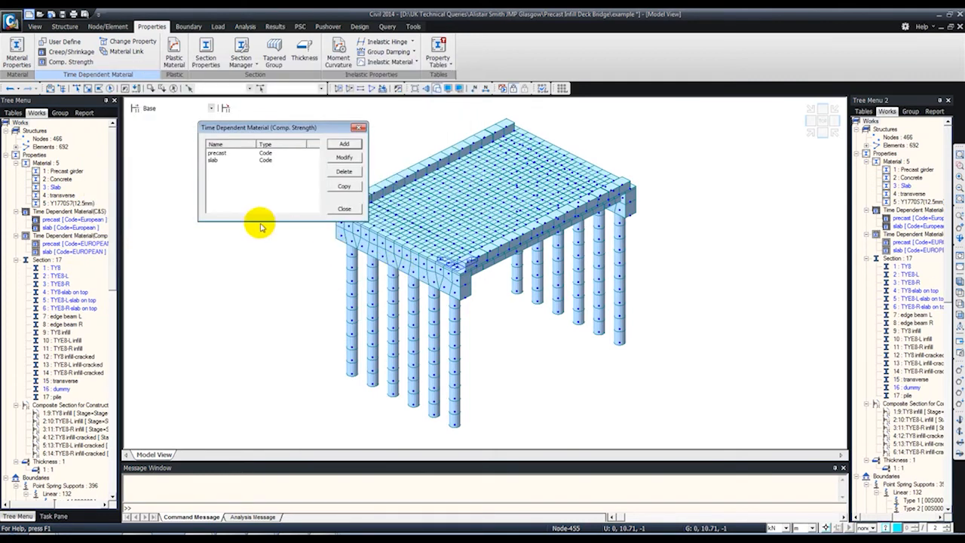
pyautogui.click(344, 208)
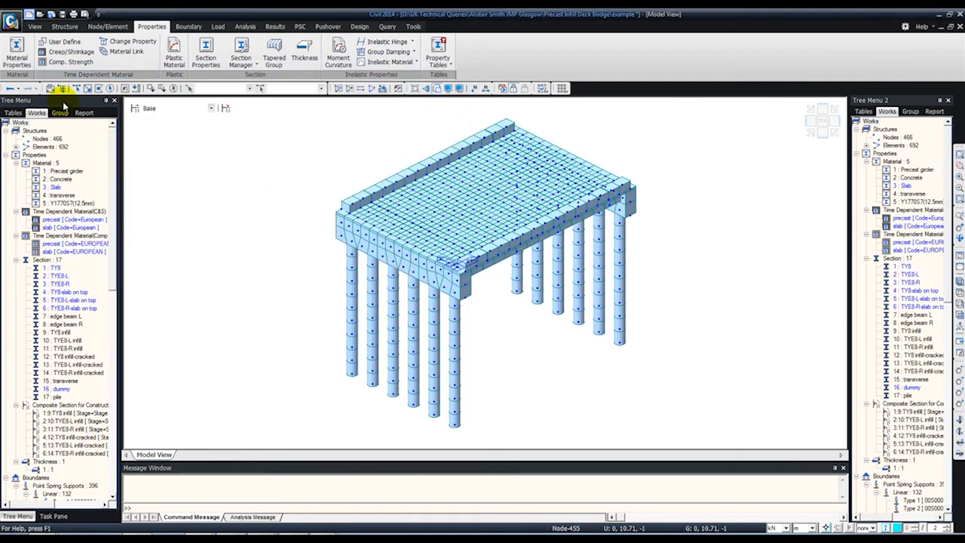
# - Link the precast creep/shrinkage and compressive strength definitions to the Precast girder material
pyautogui.click(117, 50)
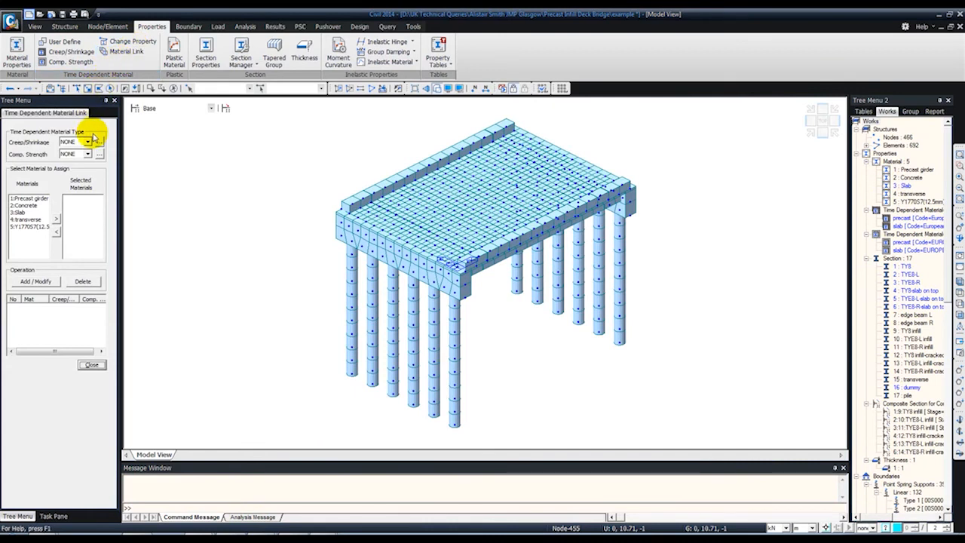
pyautogui.click(88, 142)
pyautogui.click(80, 159)
pyautogui.click(89, 154)
pyautogui.click(79, 172)
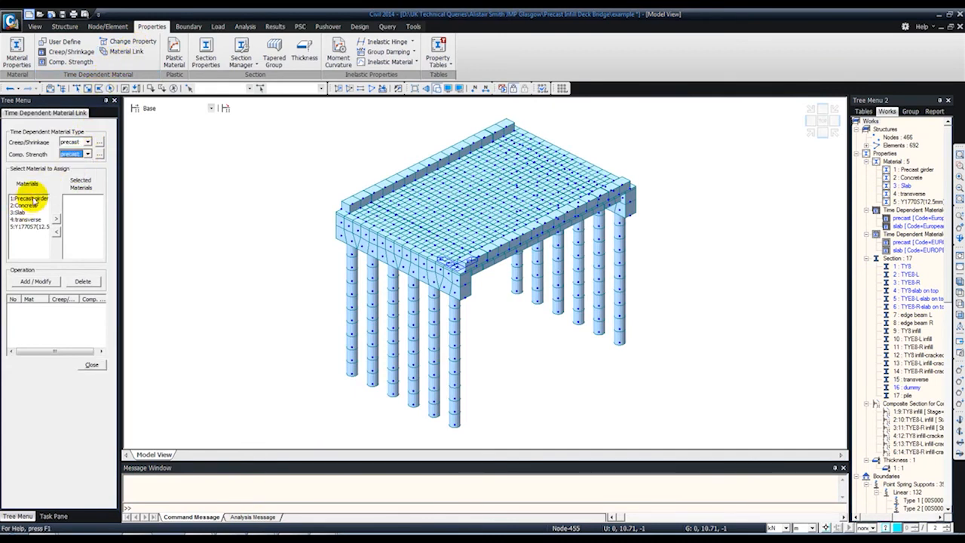
pyautogui.click(29, 197)
pyautogui.click(56, 219)
pyautogui.click(36, 281)
# - Link the slab creep/shrinkage and compressive strength definitions to the Slab material, and close the material link settings
pyautogui.click(87, 141)
pyautogui.click(71, 164)
pyautogui.click(88, 154)
pyautogui.click(66, 177)
pyautogui.click(18, 211)
pyautogui.click(55, 218)
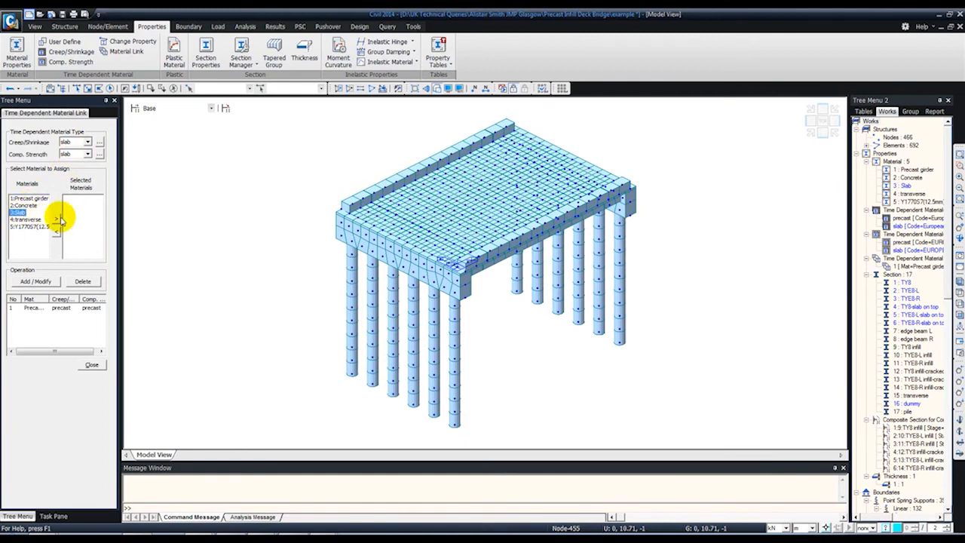
pyautogui.click(34, 281)
pyautogui.click(91, 364)
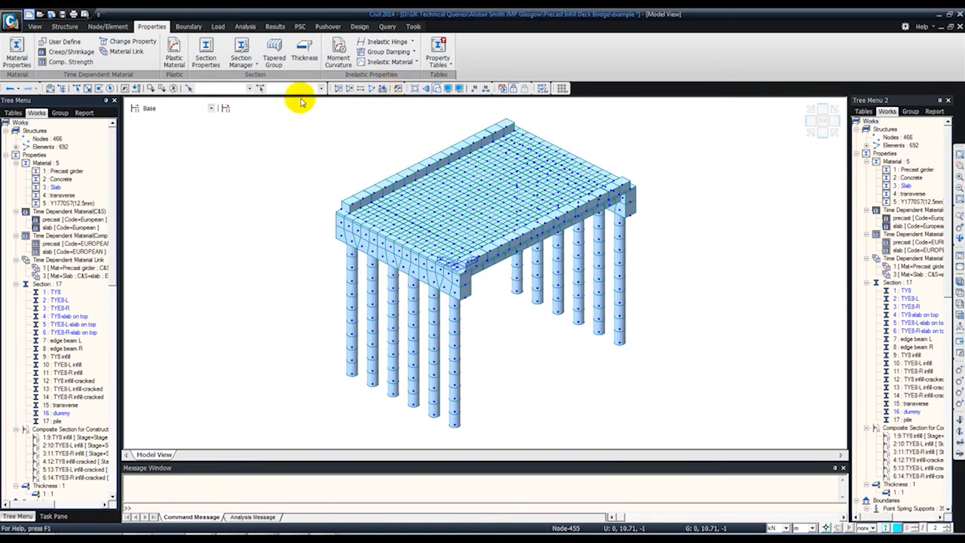
# - Perform the analysis of the bridge model and shrink the message area to enlarge the model view
pyautogui.click(245, 27)
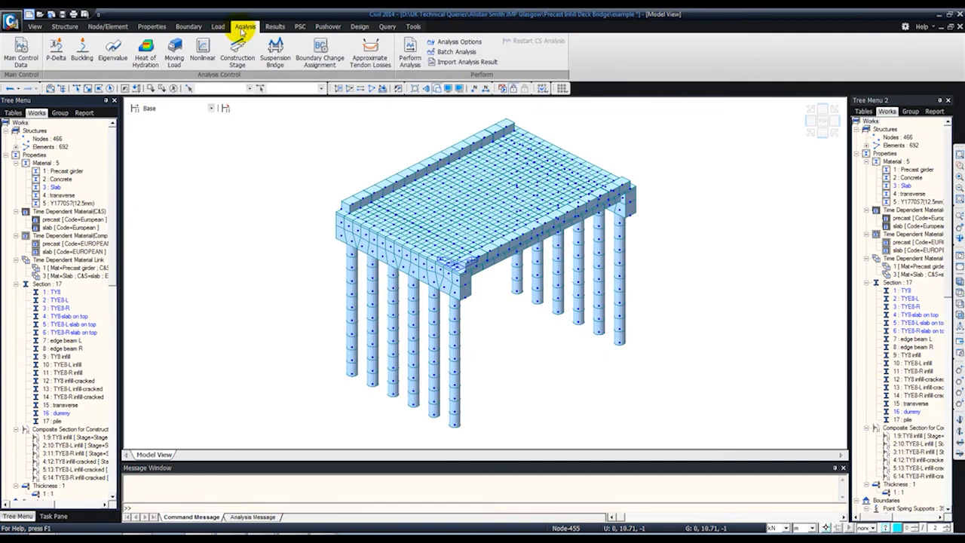
pyautogui.click(411, 59)
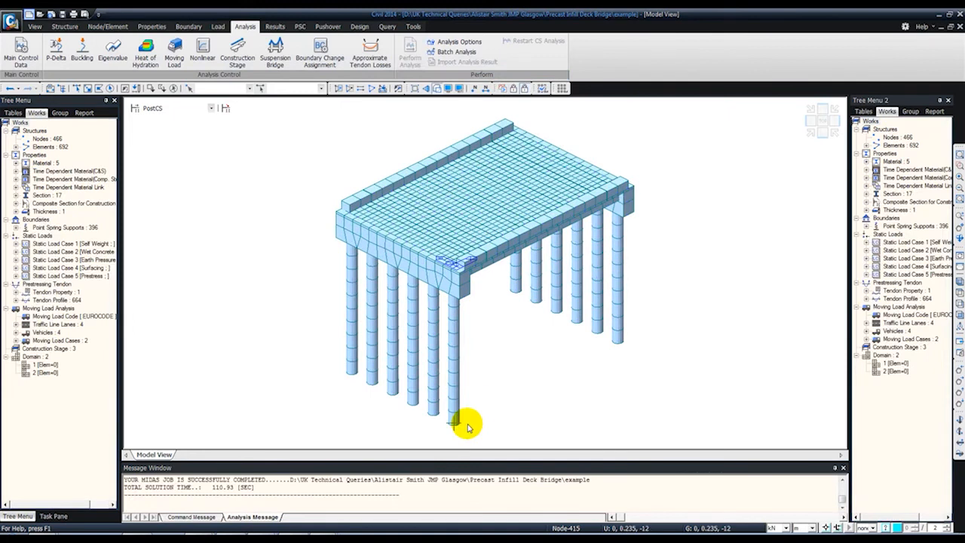
pyautogui.moveTo(441, 458); pyautogui.dragTo(440, 484)
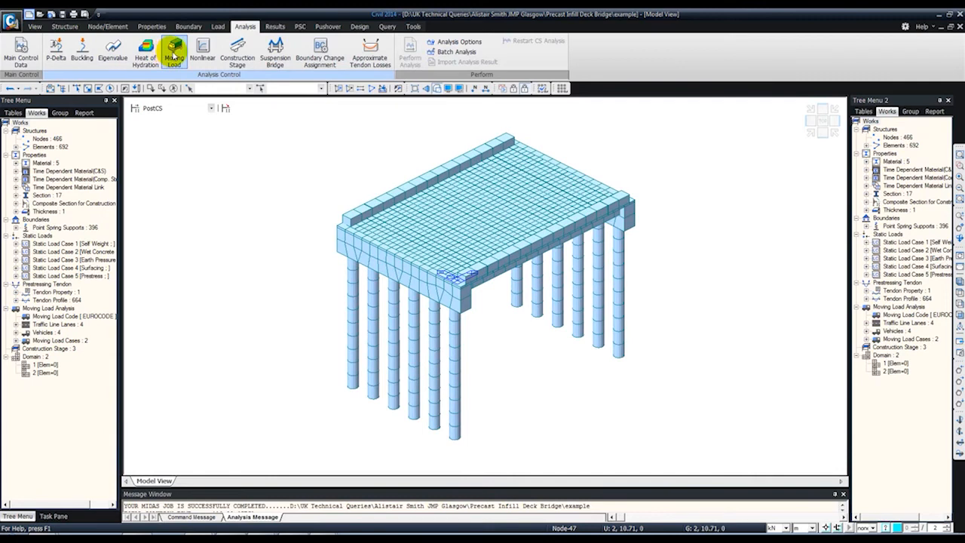
# - Create a general load combination named ULS and include the construction stage Dead Load with a factor of 1.35
pyautogui.click(274, 26)
pyautogui.click(21, 57)
pyautogui.moveTo(133, 12); pyautogui.dragTo(370, 134)
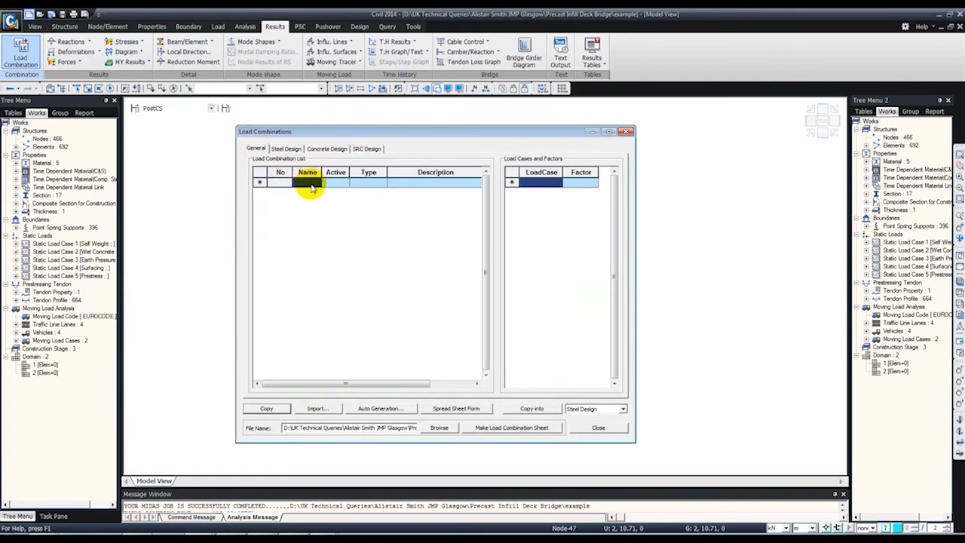
pyautogui.write('ULS')
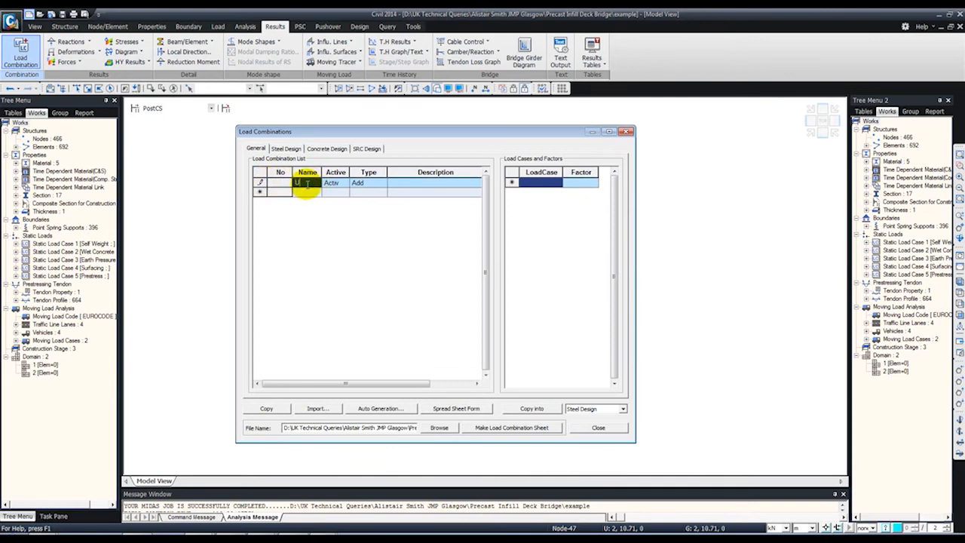
pyautogui.click(558, 183)
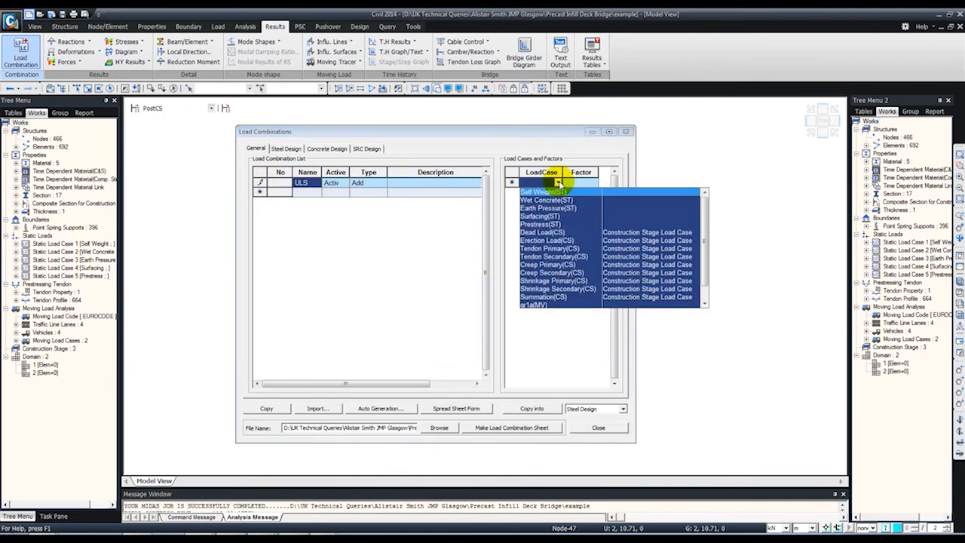
pyautogui.click(535, 232)
pyautogui.click(580, 185)
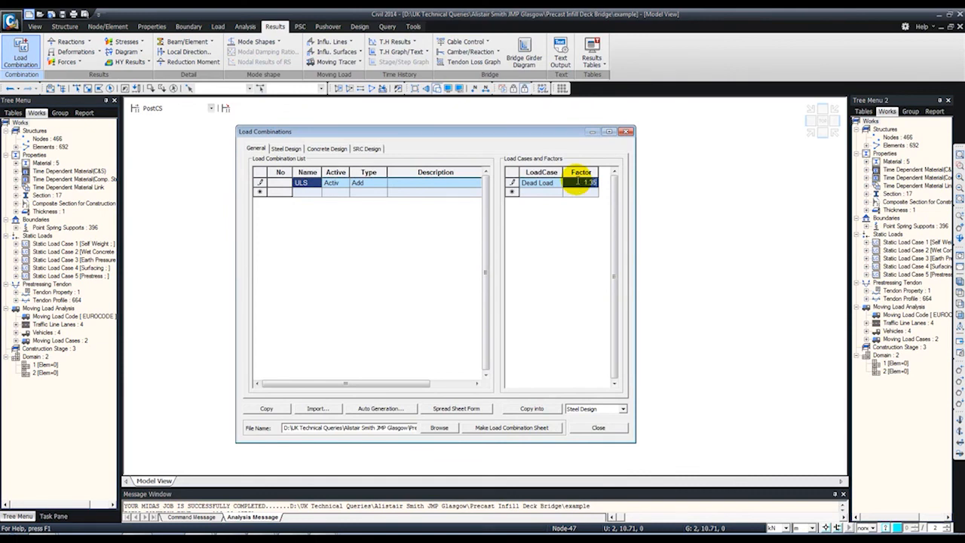
# - Add the Tendon Primary and Tendon Secondary construction stage cases to the ULS combination, each with a factor of 1.35
pyautogui.click(557, 192)
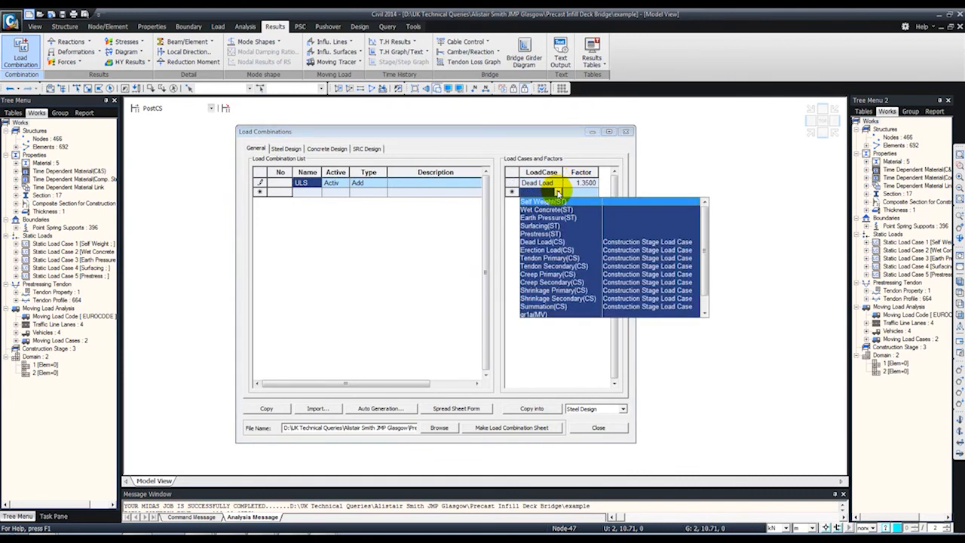
pyautogui.click(555, 260)
pyautogui.click(580, 193)
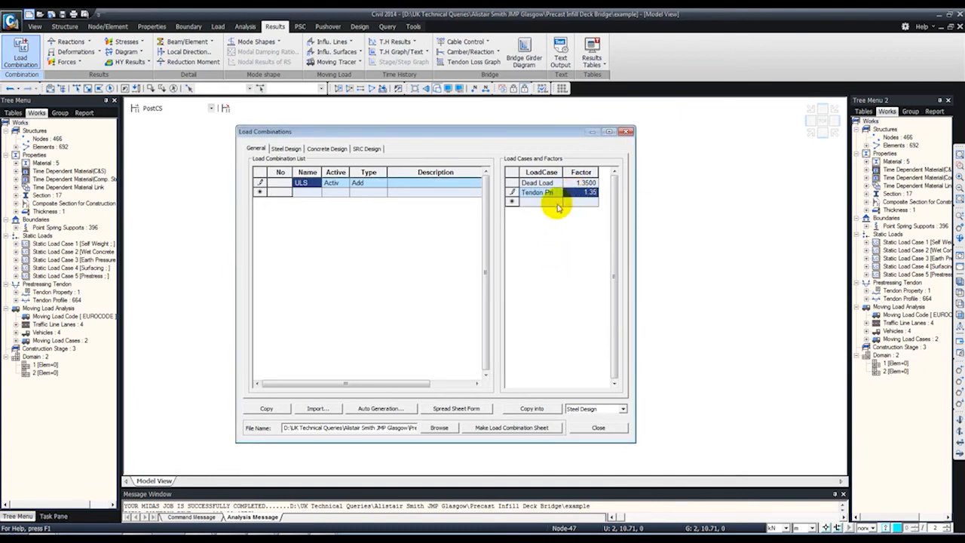
pyautogui.click(555, 202)
pyautogui.click(555, 272)
pyautogui.click(578, 202)
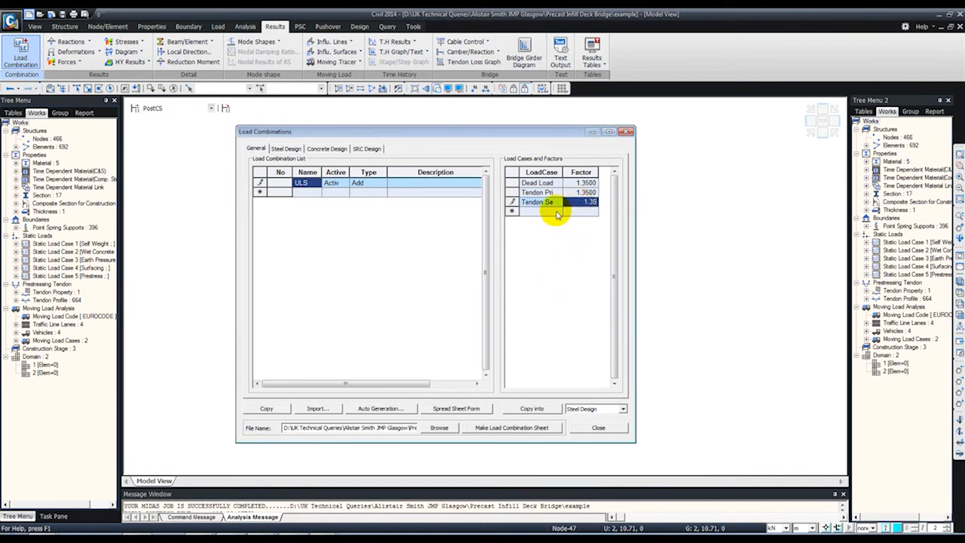
# - Add Creep Secondary with factor 1.35 and Shrinkage Secondary with factor 1.0 to the ULS combination
pyautogui.click(556, 211)
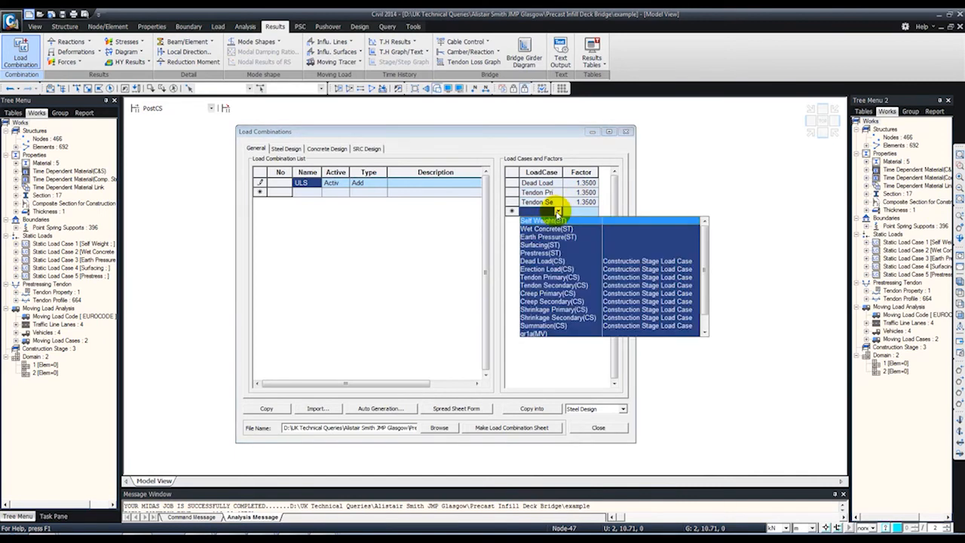
pyautogui.click(556, 301)
pyautogui.click(575, 212)
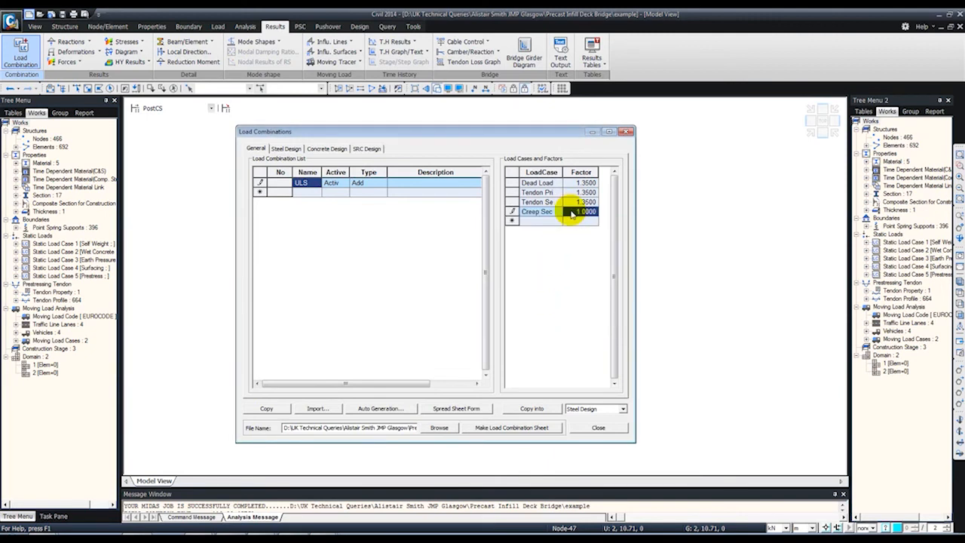
pyautogui.click(556, 220)
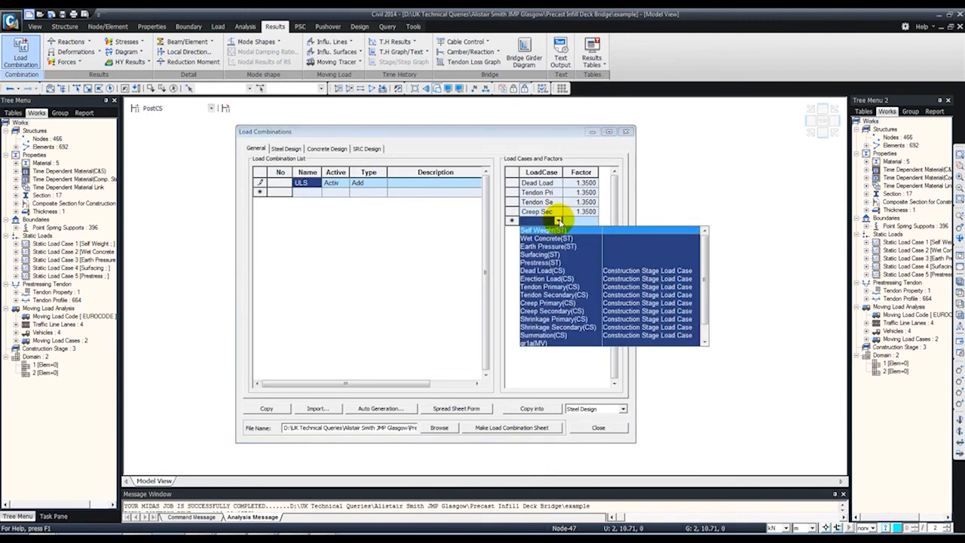
pyautogui.click(550, 326)
pyautogui.click(584, 222)
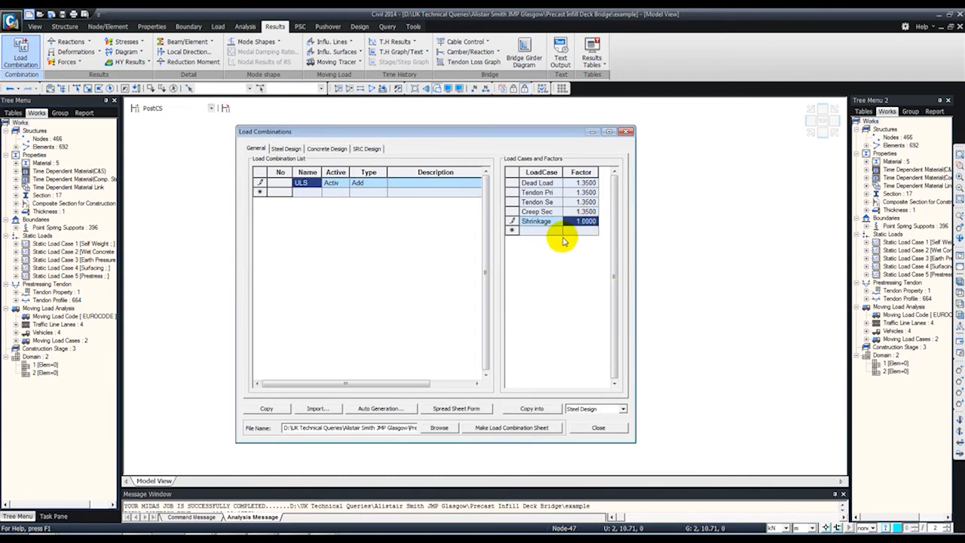
# - Add the gr1a moving load case with factor 1.5 to the ULS combination, and finish the load combinations
pyautogui.click(558, 230)
pyautogui.scroll(-2, 701, 294)
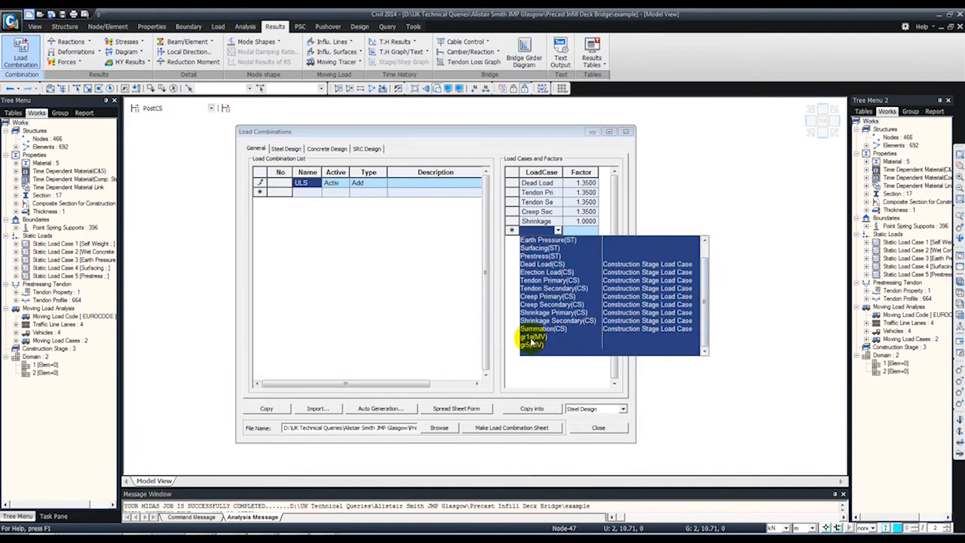
pyautogui.click(531, 337)
pyautogui.click(577, 231)
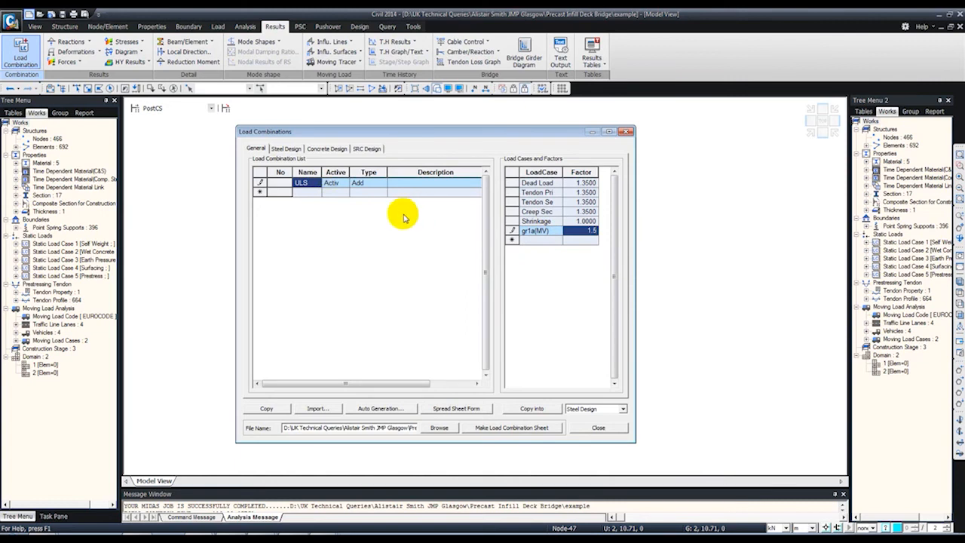
pyautogui.click(301, 193)
pyautogui.click(306, 193)
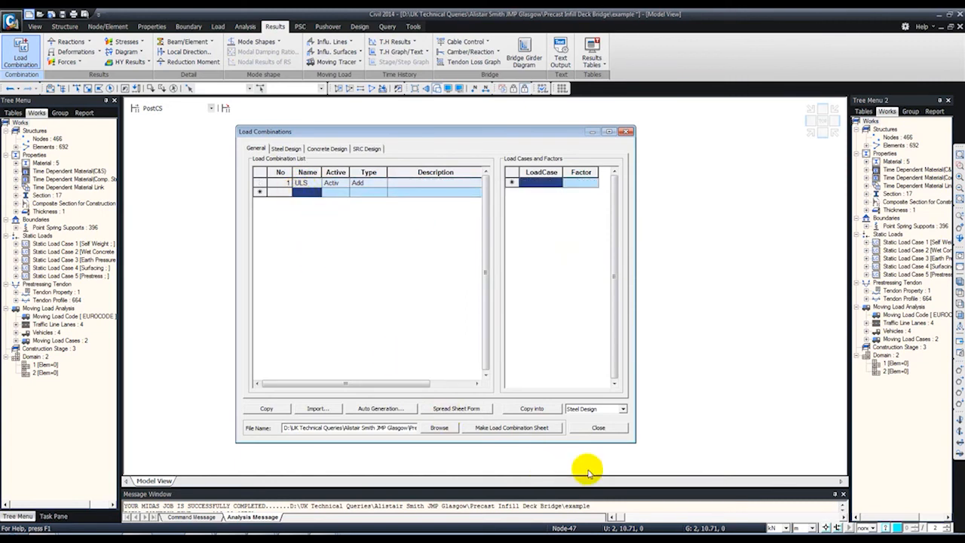
pyautogui.click(597, 428)
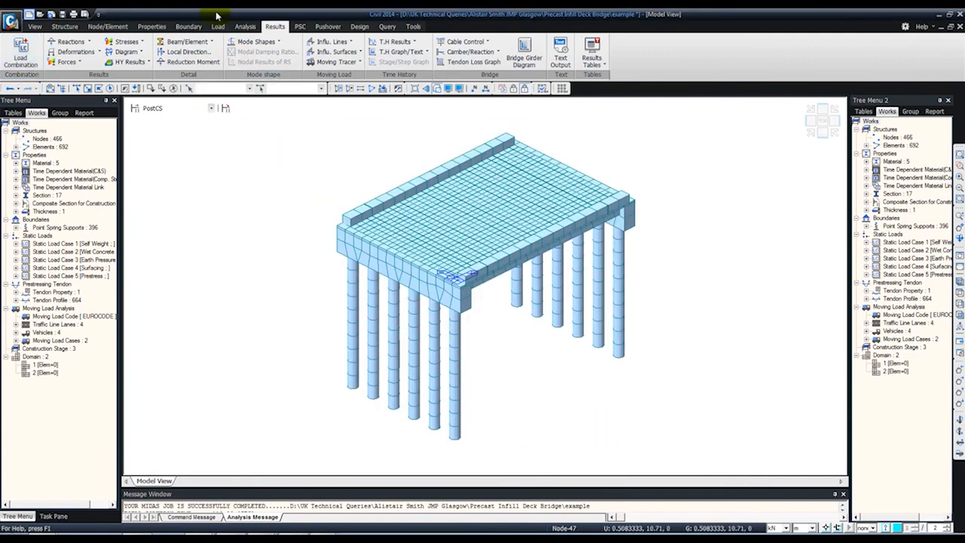
# - Set up a displacement contour for construction Stage 1 with the deformed shape and legend switched on
pyautogui.click(97, 55)
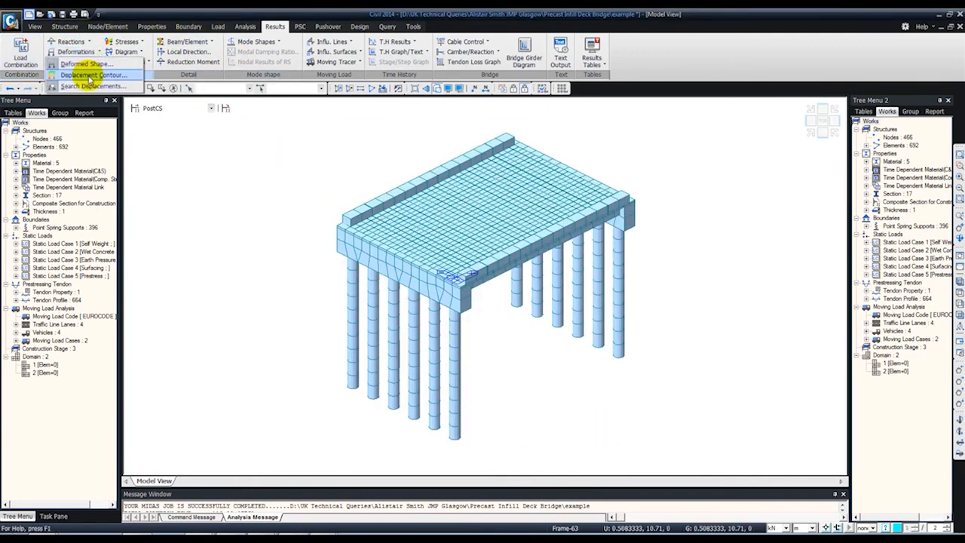
pyautogui.click(90, 78)
pyautogui.click(181, 110)
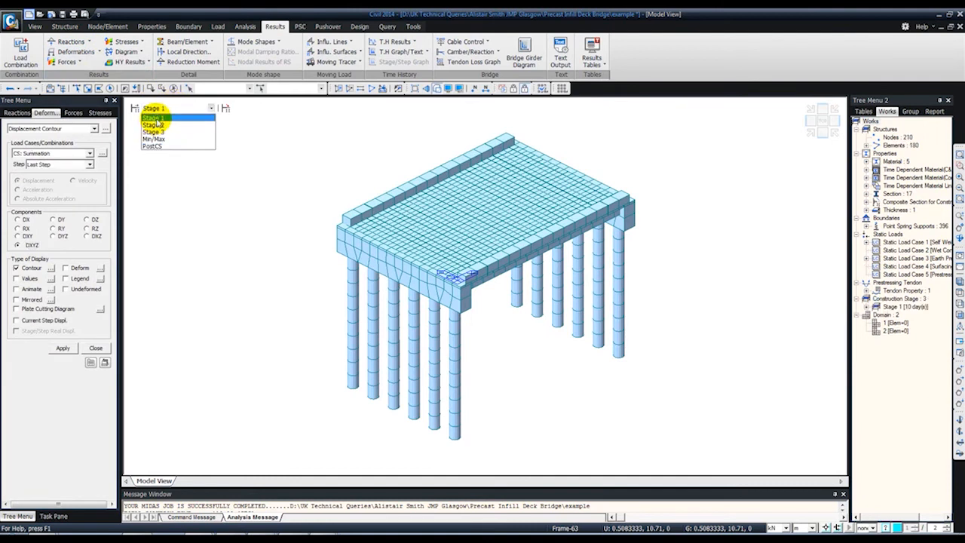
pyautogui.click(152, 118)
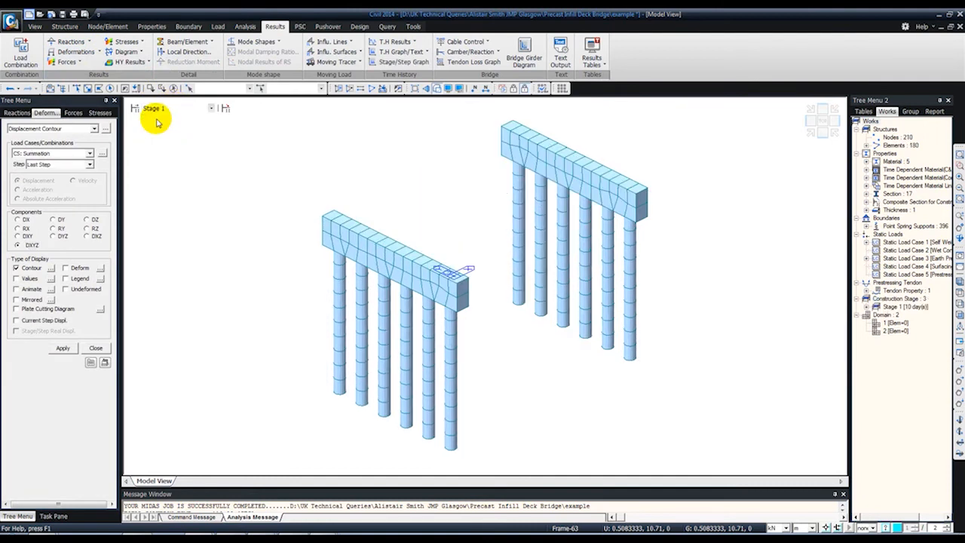
pyautogui.click(66, 278)
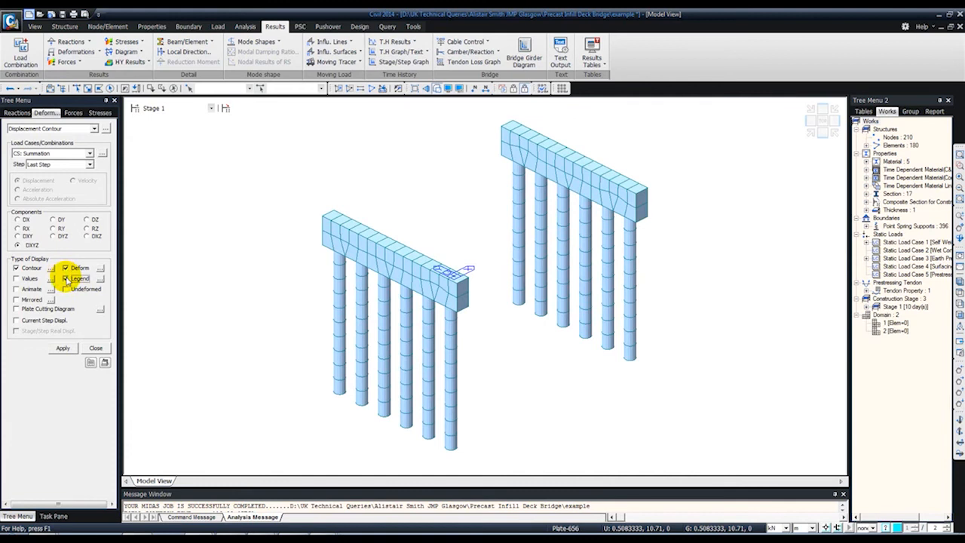
# - Change the length unit to mm and close the second tree menu to widen the model view
pyautogui.click(803, 527)
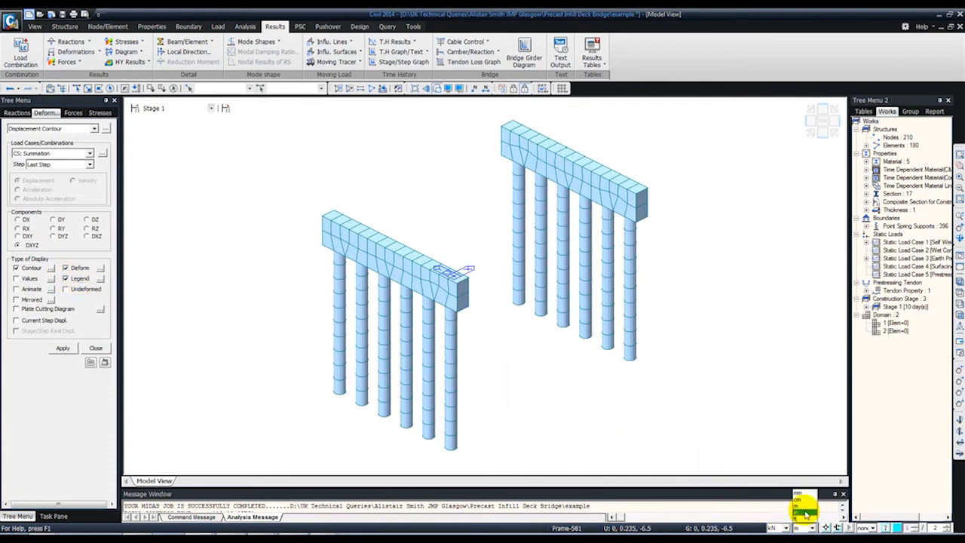
pyautogui.click(800, 498)
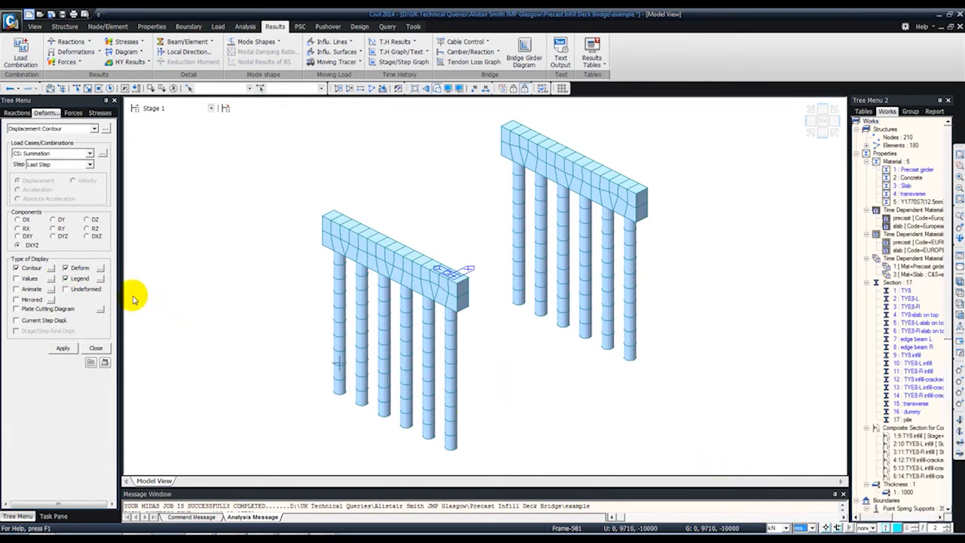
pyautogui.click(947, 100)
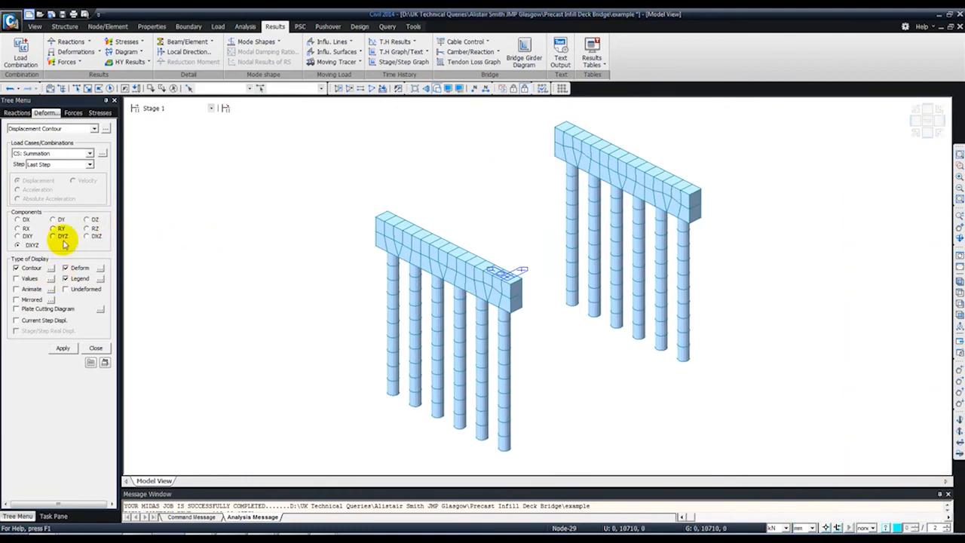
# - Display the CS: Summation displacement contour and show its legend values in fixed-point instead of exponential format
pyautogui.click(86, 153)
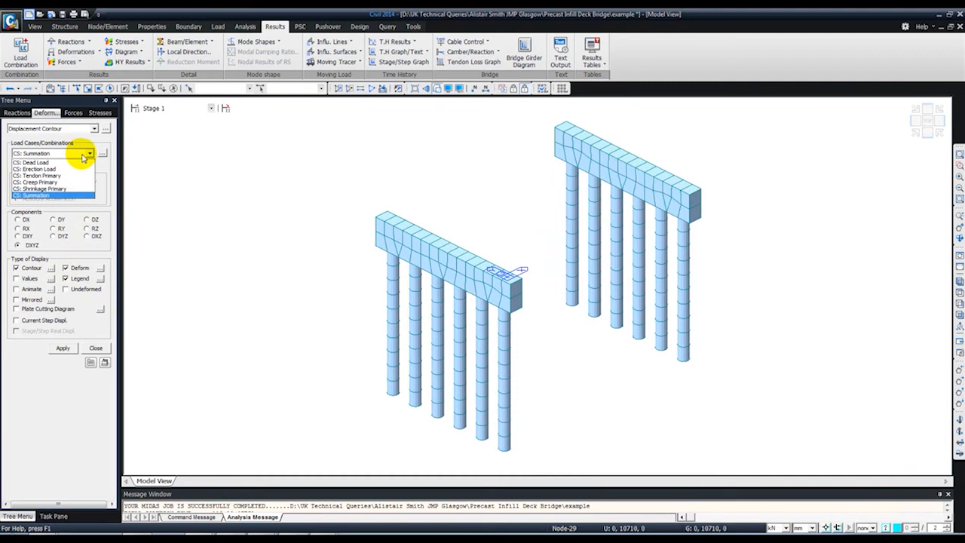
pyautogui.click(84, 155)
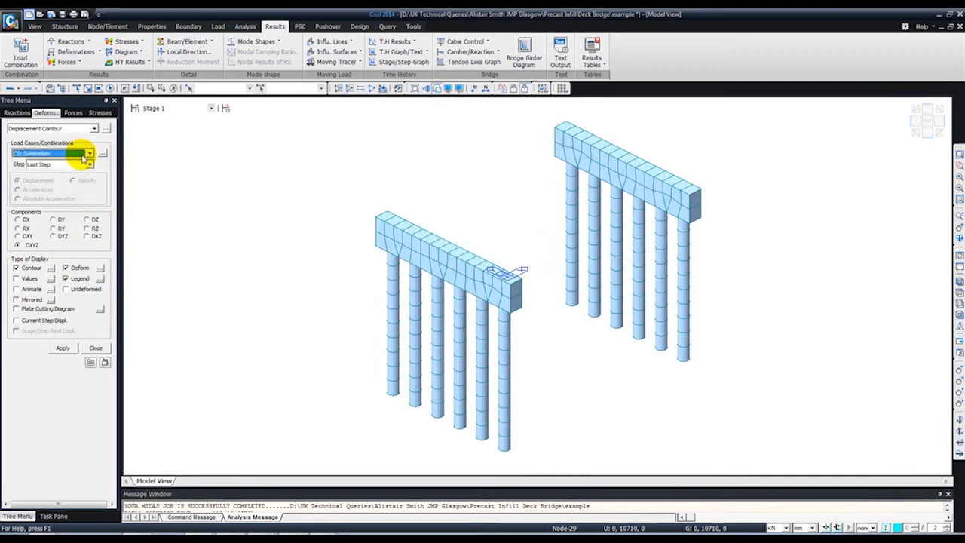
pyautogui.click(61, 349)
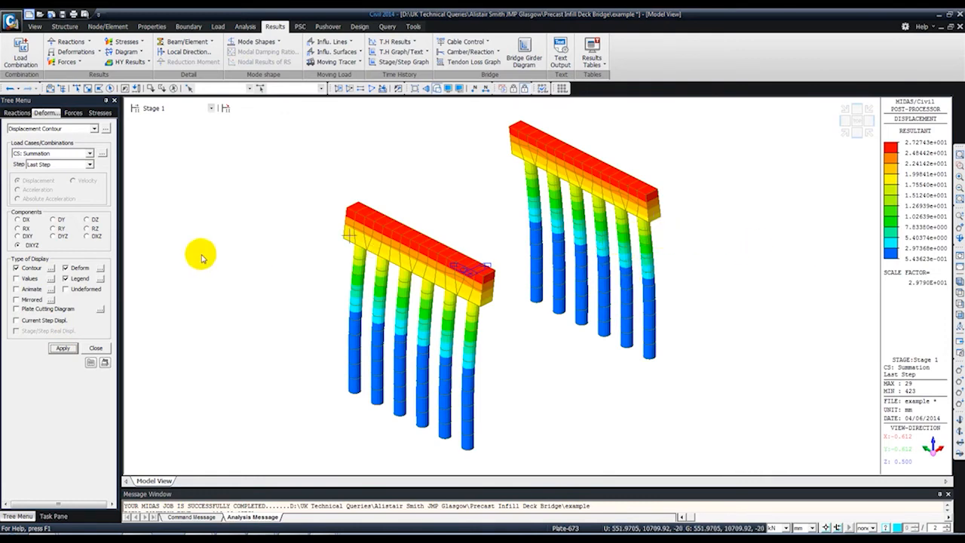
pyautogui.click(101, 278)
pyautogui.click(496, 270)
pyautogui.click(469, 311)
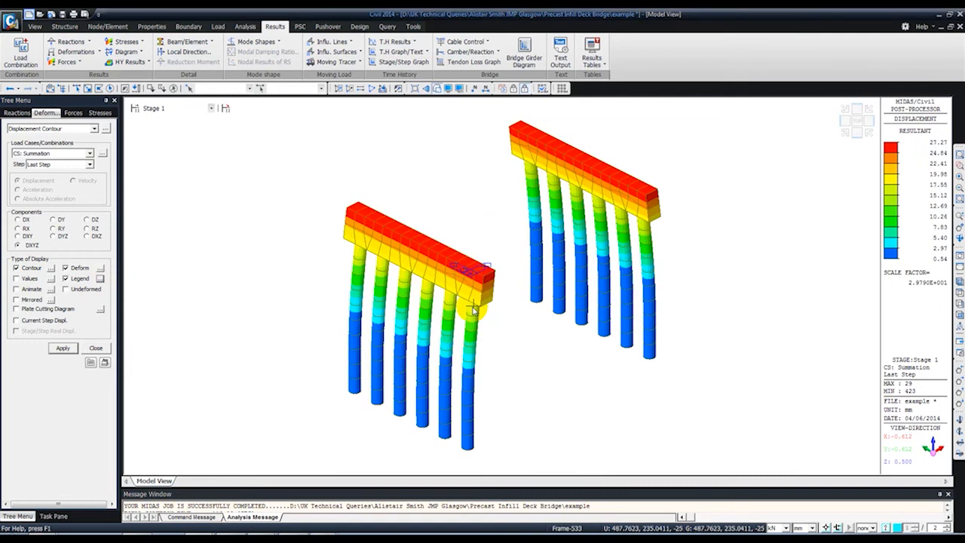
# - Examine the Stage 1 and Stage 2 displacement contours from the front, and return to the isometric view
pyautogui.click(959, 321)
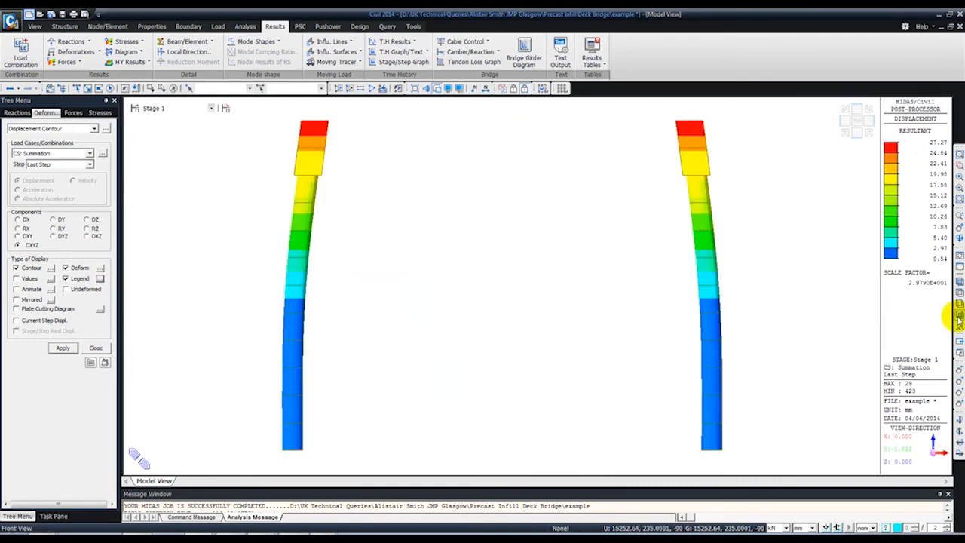
pyautogui.click(179, 110)
pyautogui.click(167, 124)
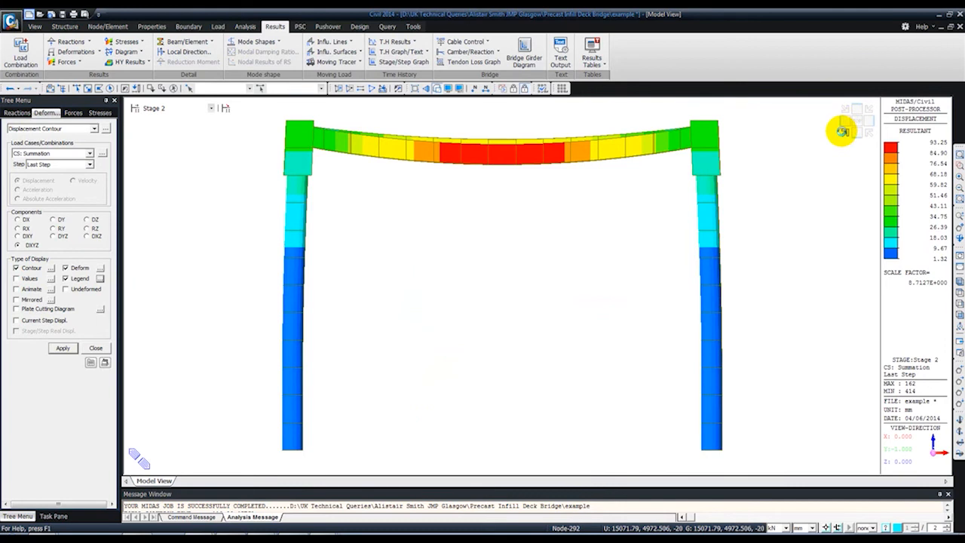
pyautogui.click(844, 133)
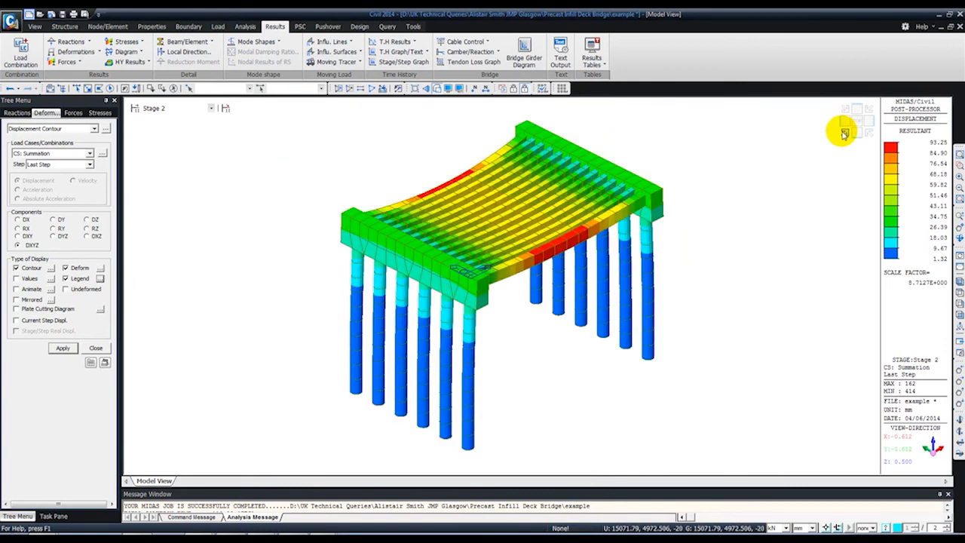
# - Display the CS: Summation displacement contour for construction Stage 3 at its last step
pyautogui.click(153, 108)
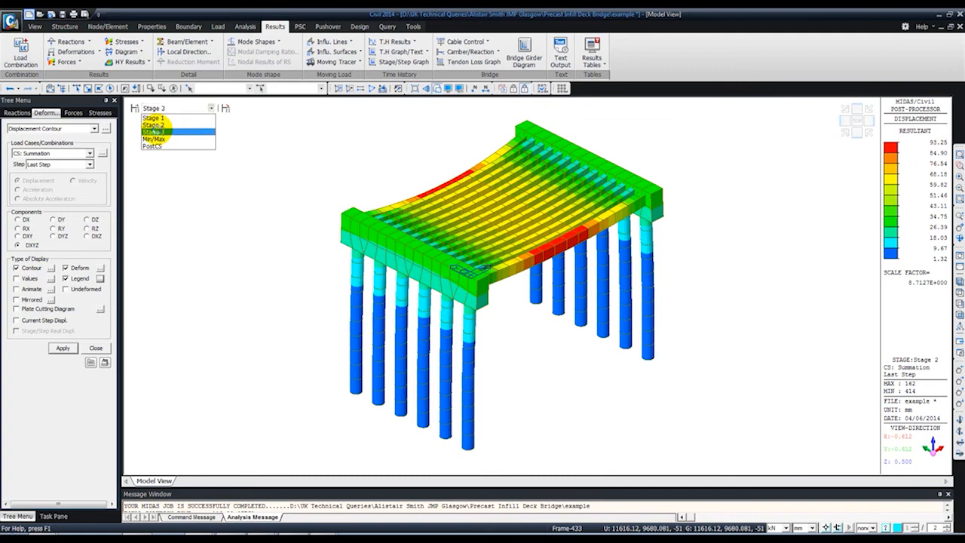
pyautogui.click(154, 132)
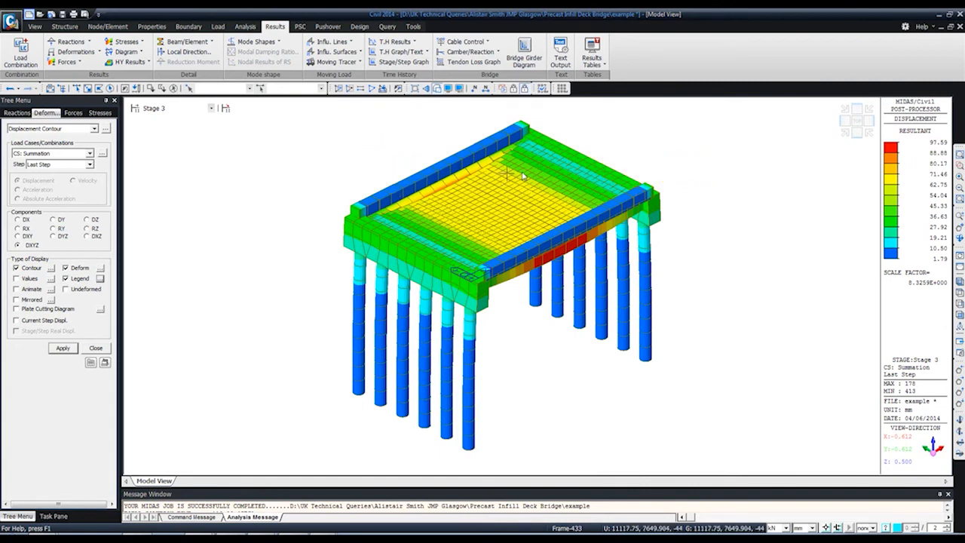
pyautogui.moveTo(497, 178)
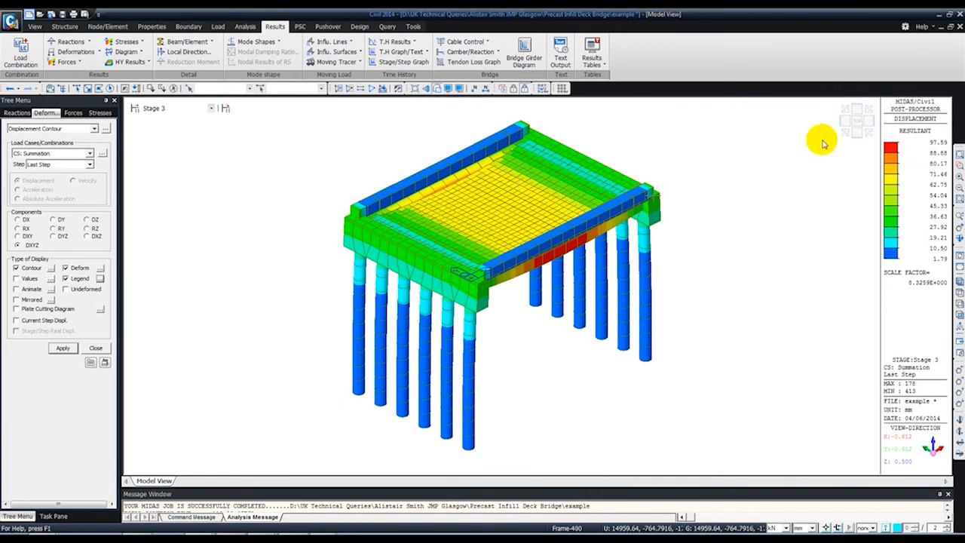
pyautogui.click(158, 108)
pyautogui.click(158, 133)
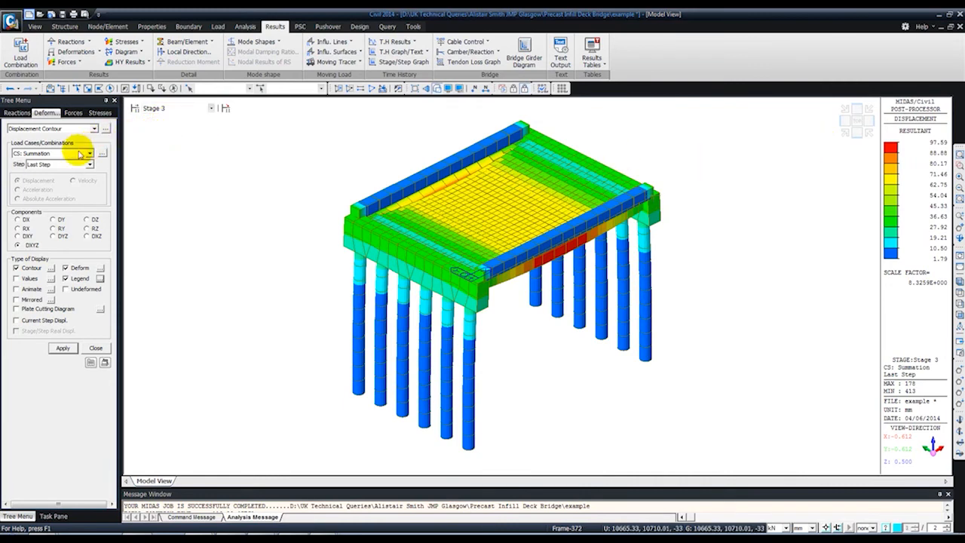
pyautogui.click(69, 173)
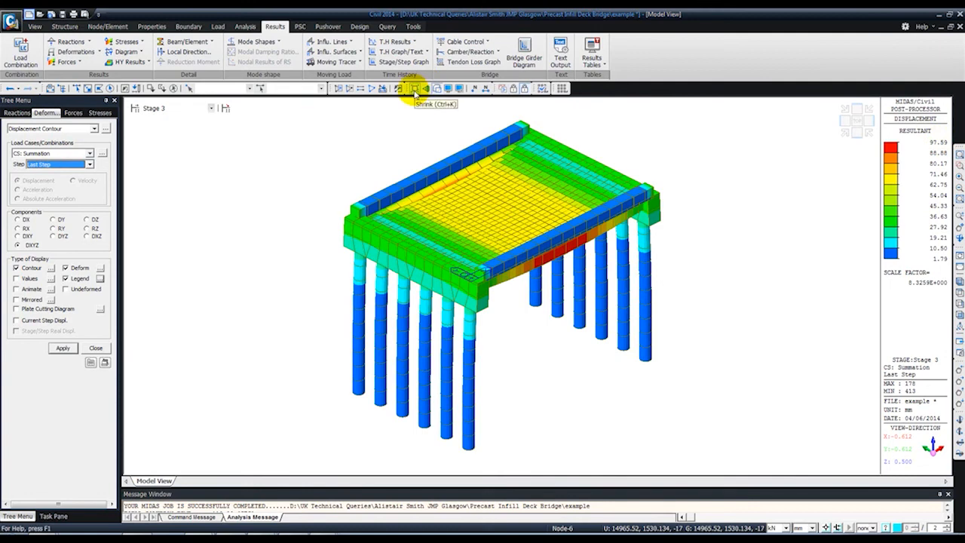
# - Open the beam force diagram settings and switch the results to construction Stage 1
pyautogui.click(160, 108)
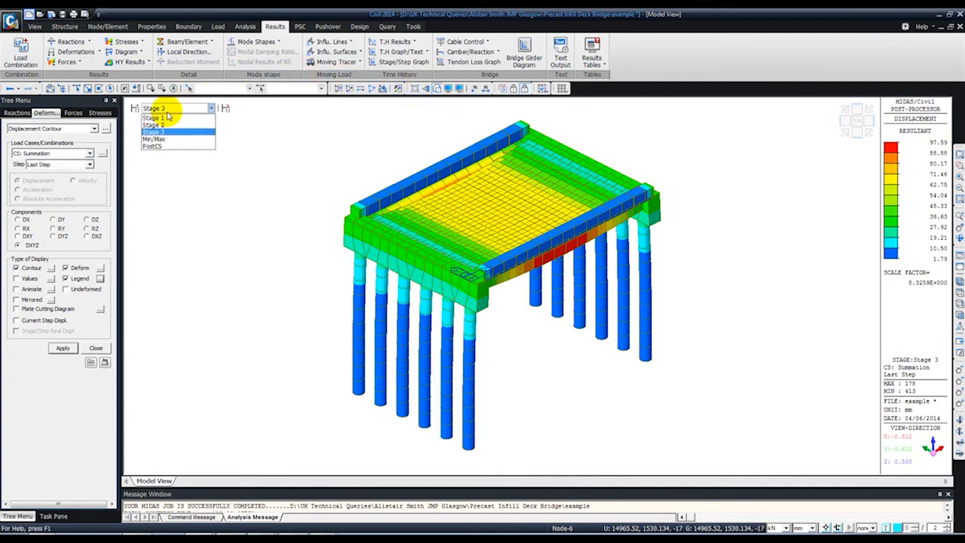
pyautogui.click(67, 62)
pyautogui.click(66, 62)
pyautogui.click(78, 96)
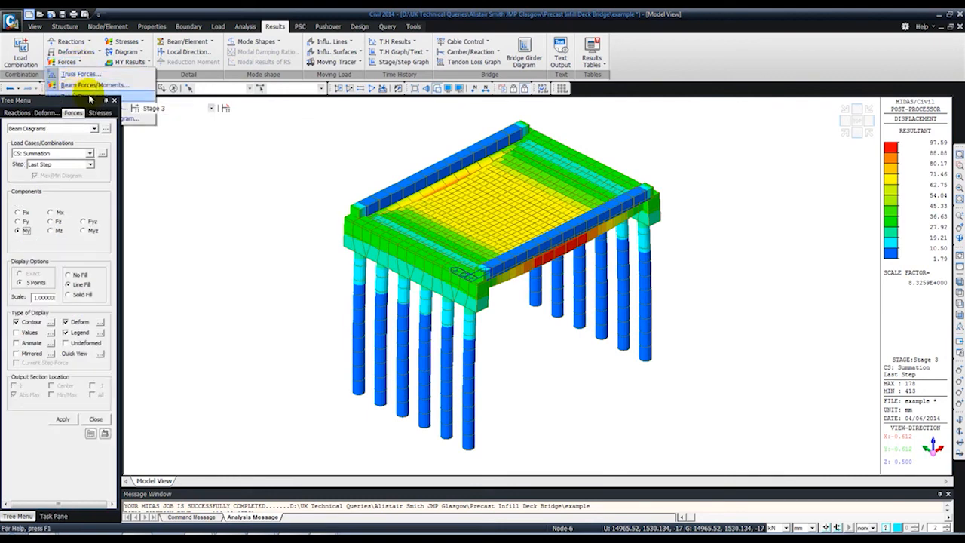
pyautogui.click(181, 108)
pyautogui.click(165, 118)
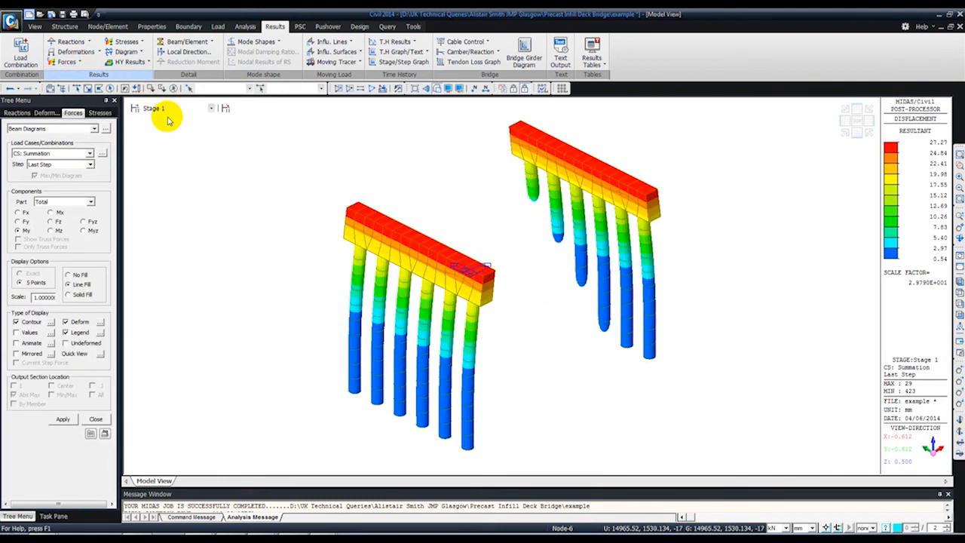
# - Set the length unit to m and display the Stage 1 CS: Summation My diagram from the front, solid-filled and without the deformed shape
pyautogui.click(959, 317)
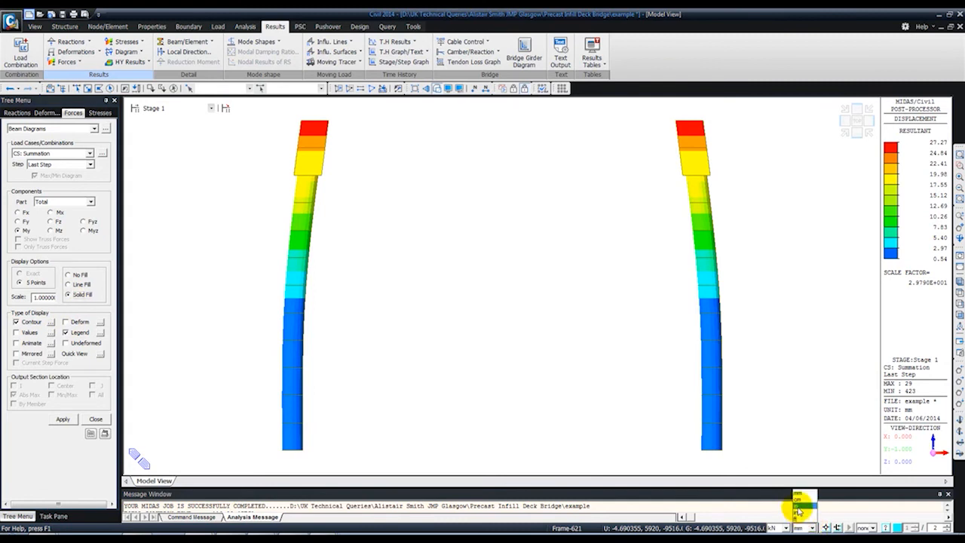
pyautogui.click(797, 509)
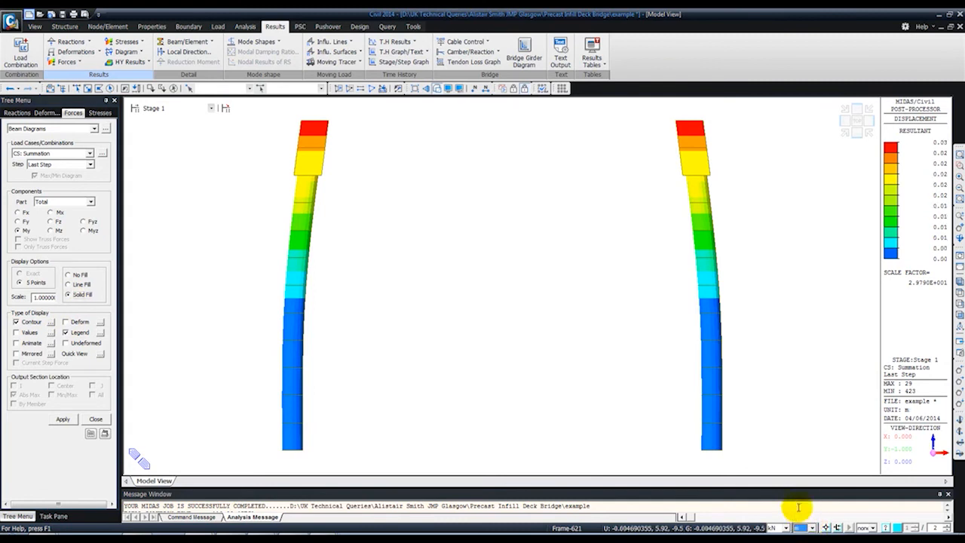
pyautogui.click(62, 419)
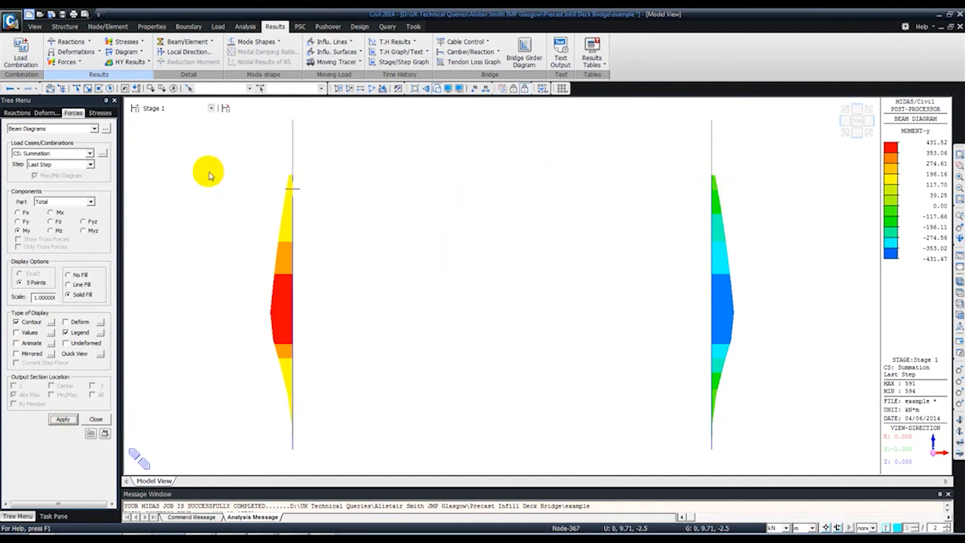
# - Display the CS: Summation My beam diagram for Stage 2 and examine it from the front and in isometric view
pyautogui.click(166, 108)
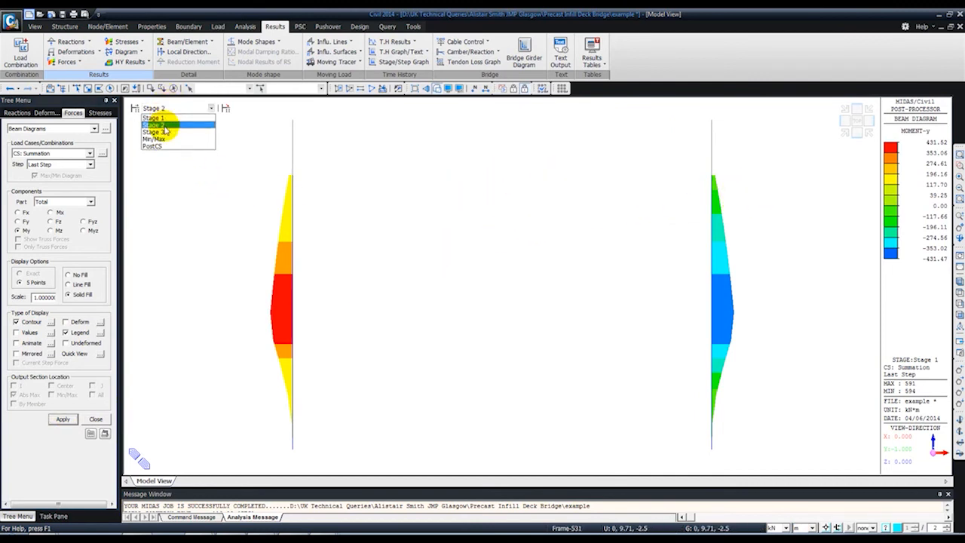
pyautogui.click(163, 125)
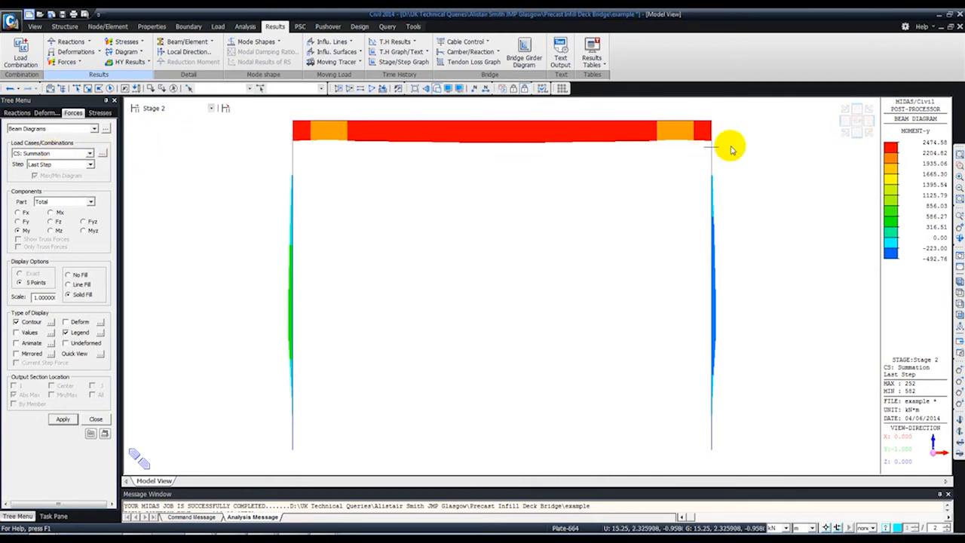
pyautogui.click(845, 134)
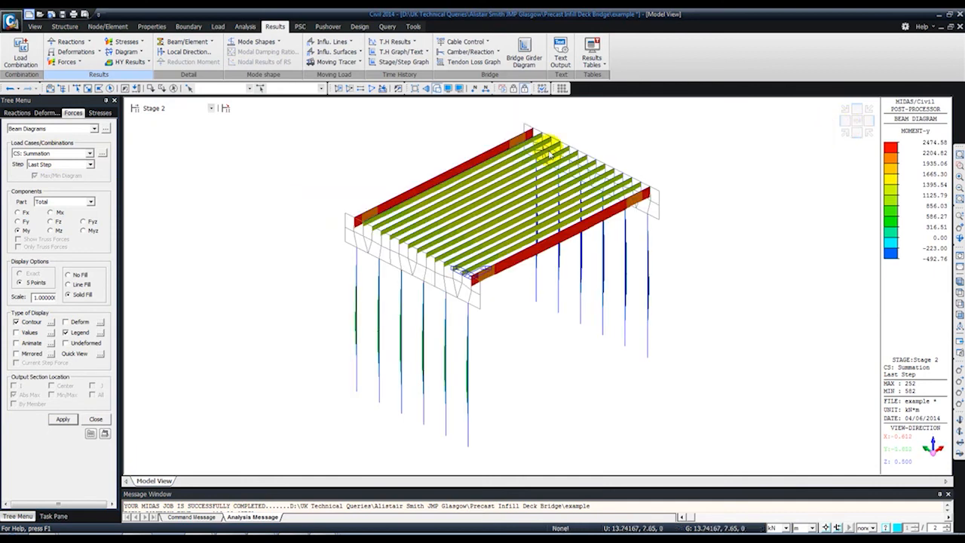
# - Display the Stage 2 My beam diagram for CS: Dead Load and examine it from the front
pyautogui.click(60, 153)
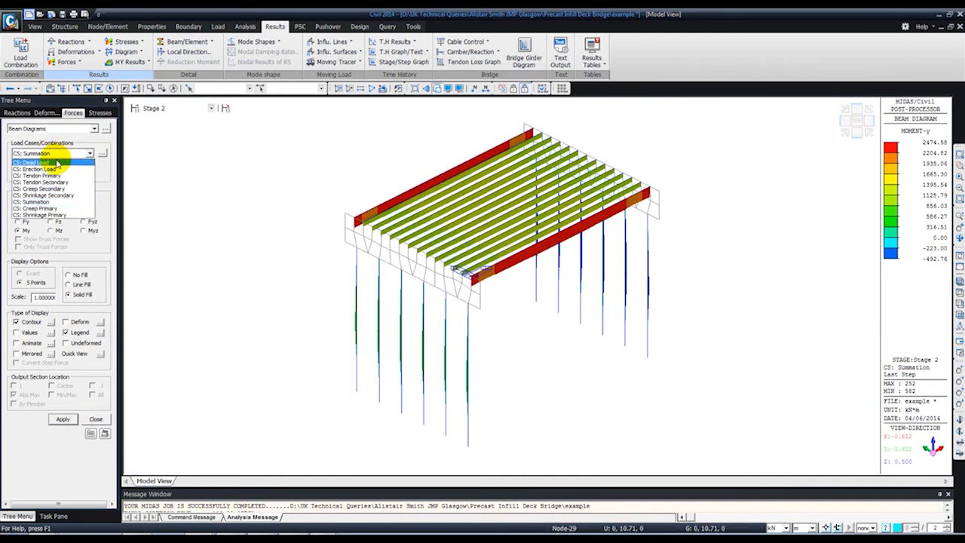
pyautogui.click(55, 162)
pyautogui.click(62, 420)
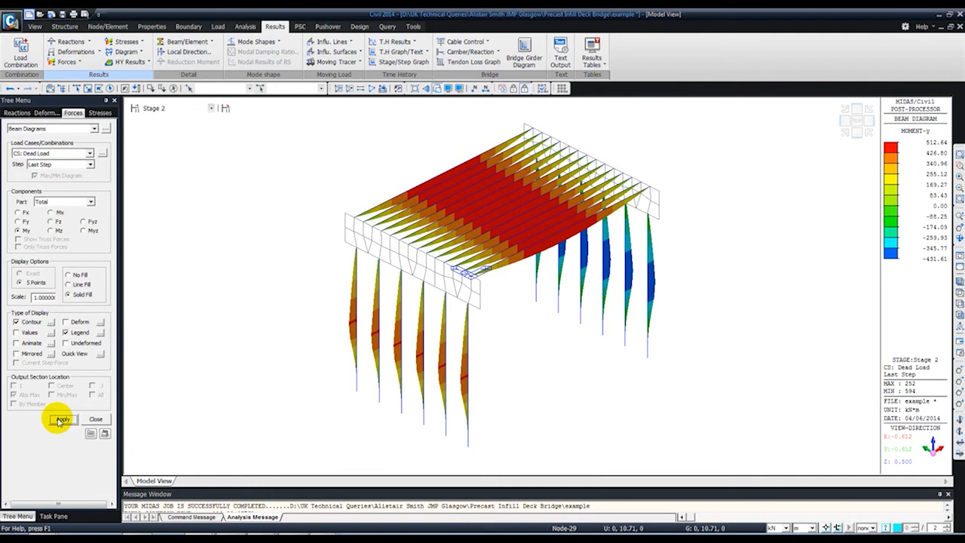
pyautogui.click(857, 134)
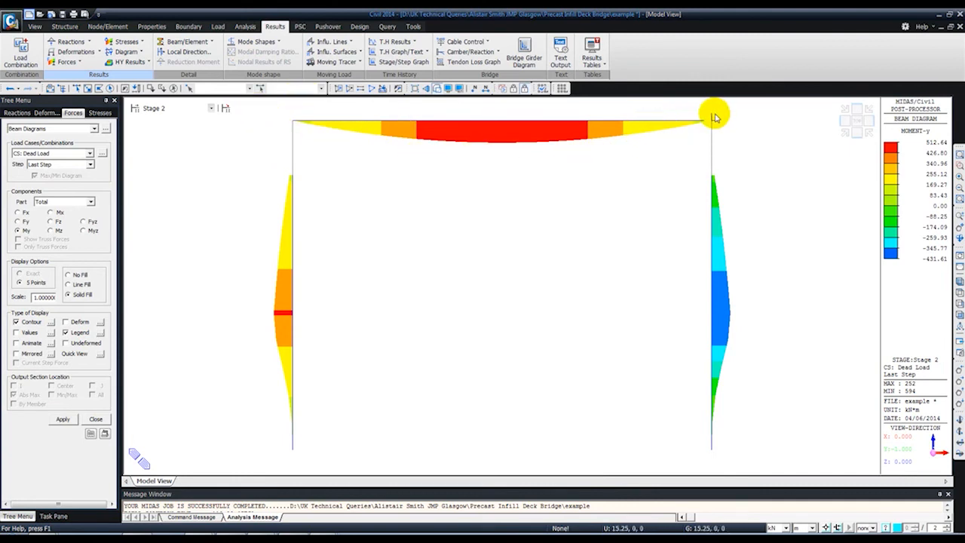
# - Display the Stage 2 My beam diagram for the CS: Tendon Primary load case
pyautogui.click(61, 155)
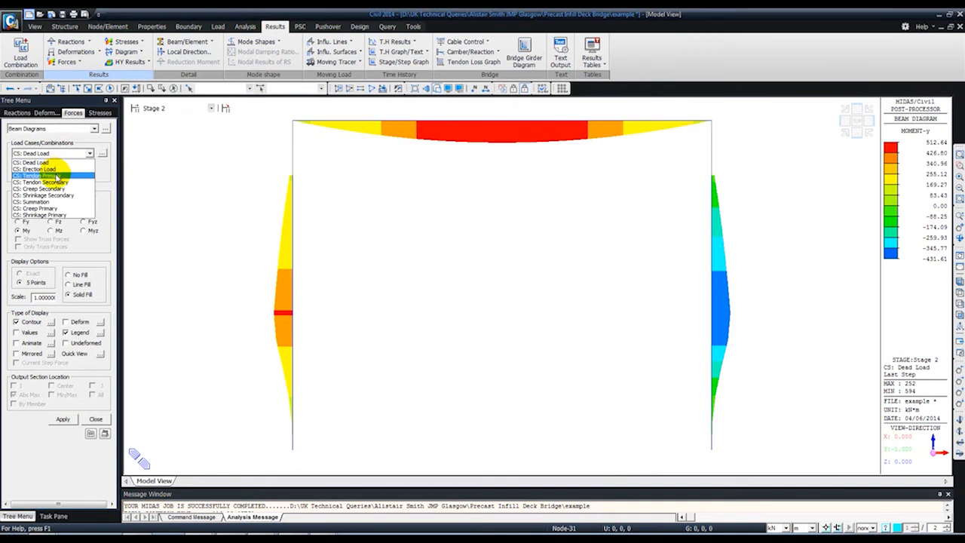
pyautogui.click(57, 176)
pyautogui.click(64, 419)
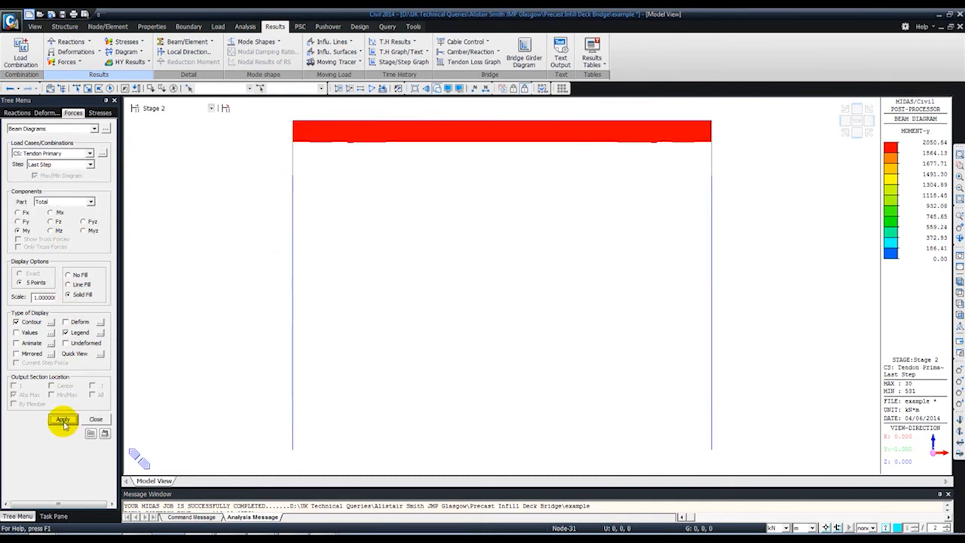
# - Return the My beam diagram to CS: Summation and switch from Stage 2 to Stage 3
pyautogui.click(36, 153)
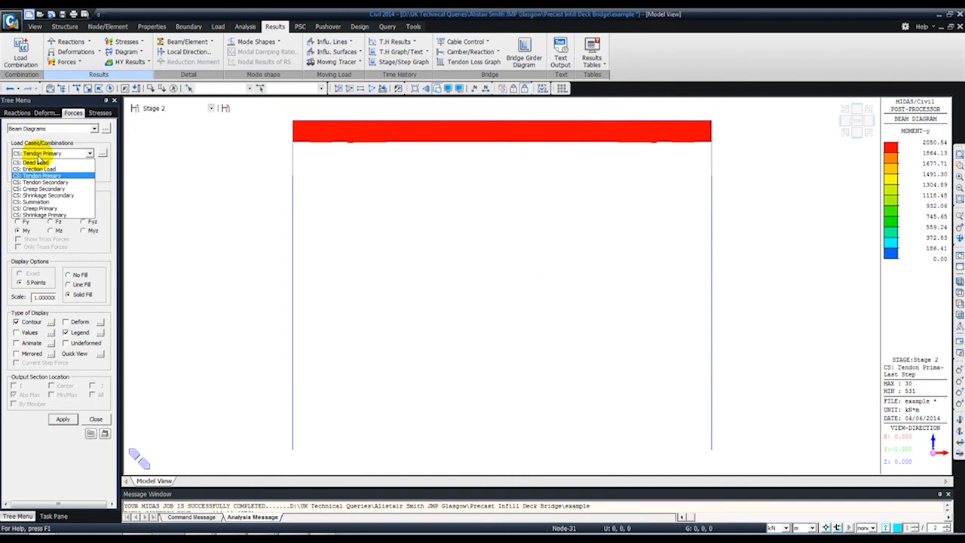
pyautogui.click(41, 201)
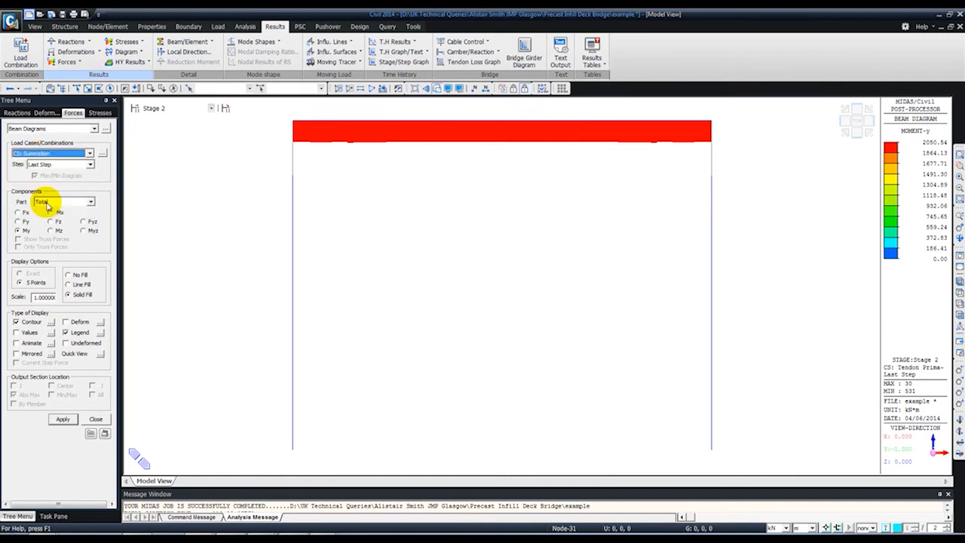
pyautogui.click(63, 419)
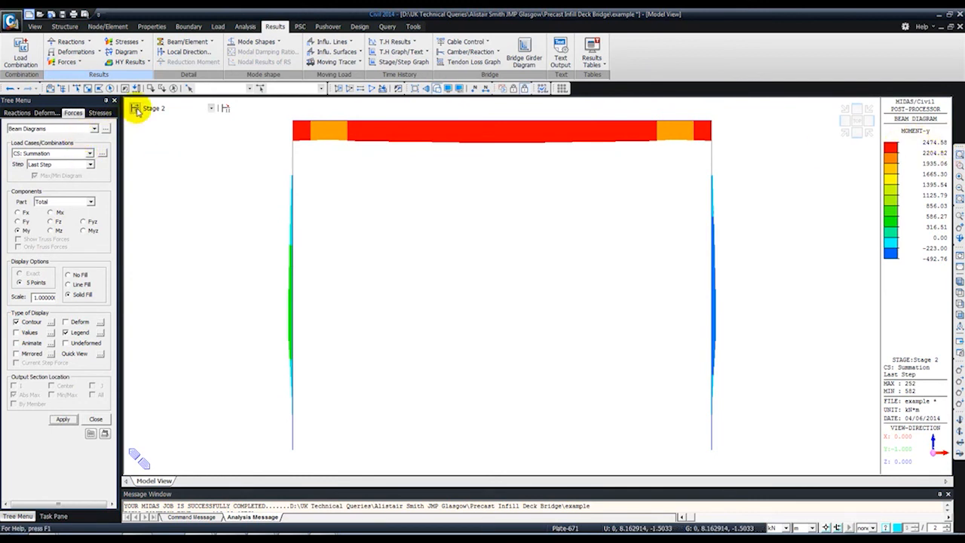
pyautogui.click(182, 108)
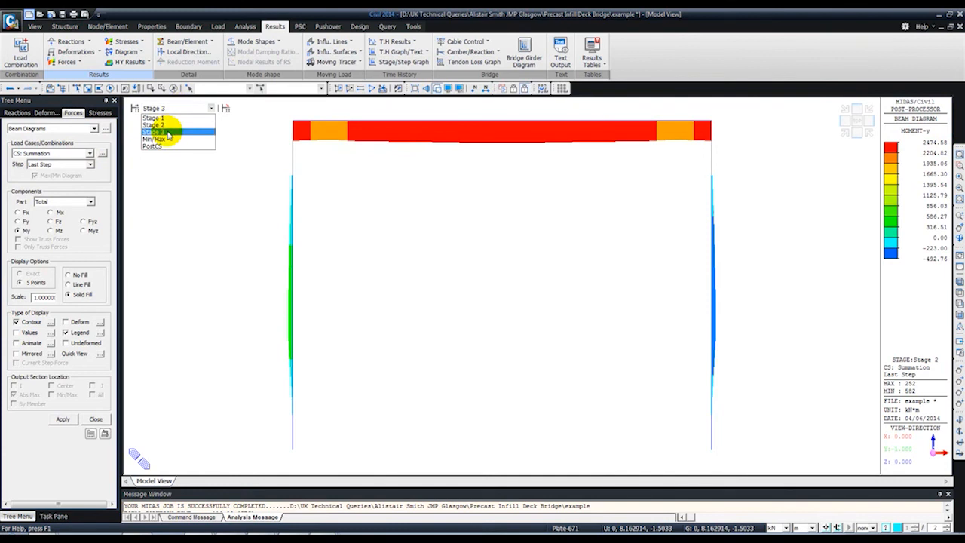
pyautogui.click(167, 131)
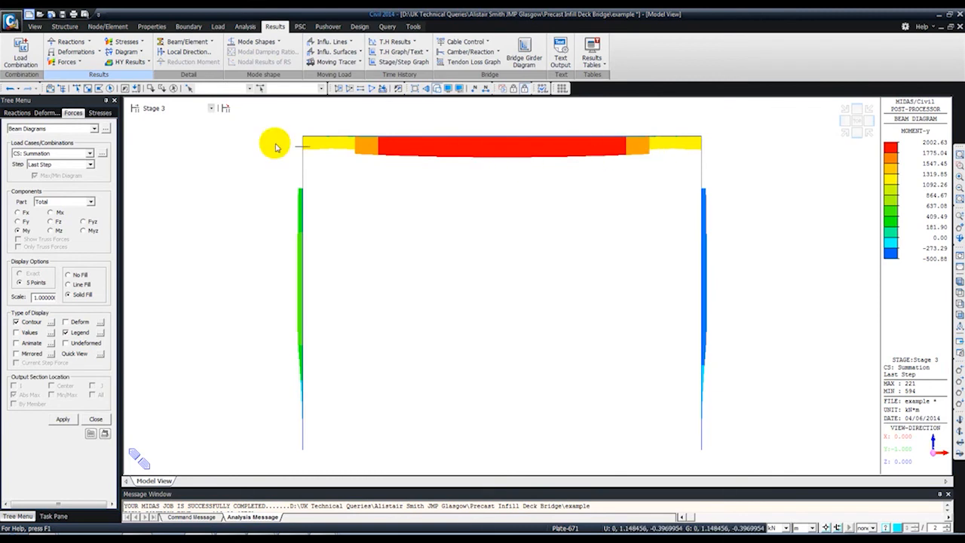
# - Display the Stage 3 My diagrams of the composite section separately, first for Part 1 and then for Part 2
pyautogui.click(91, 202)
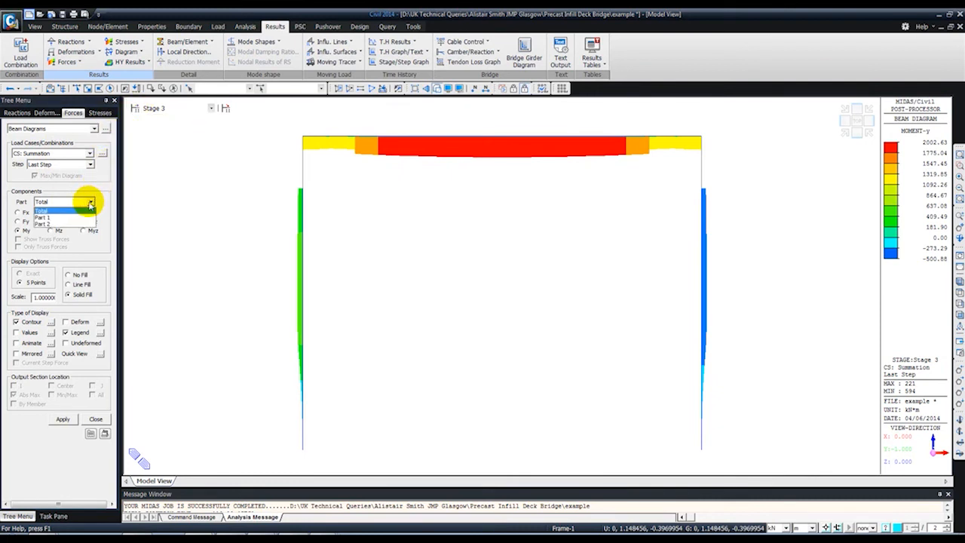
pyautogui.click(50, 217)
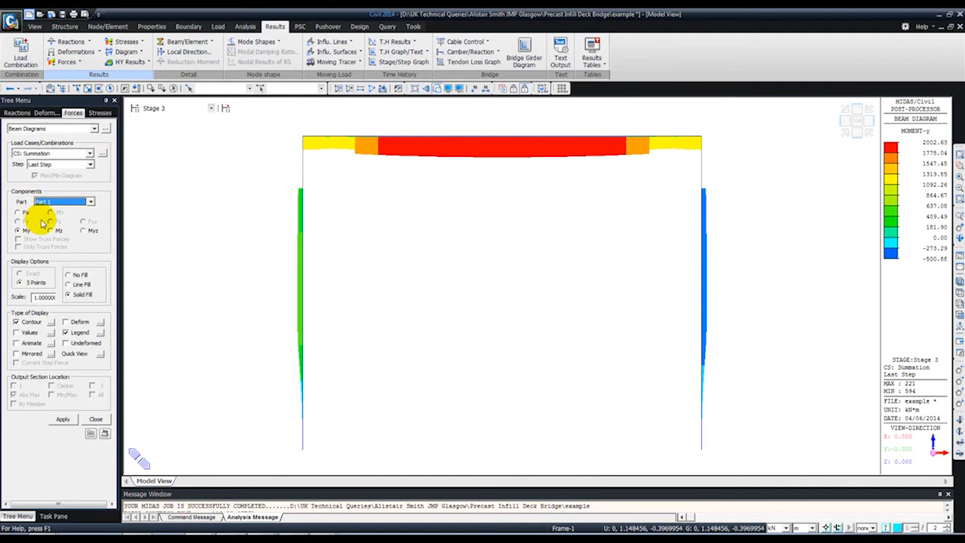
pyautogui.click(63, 420)
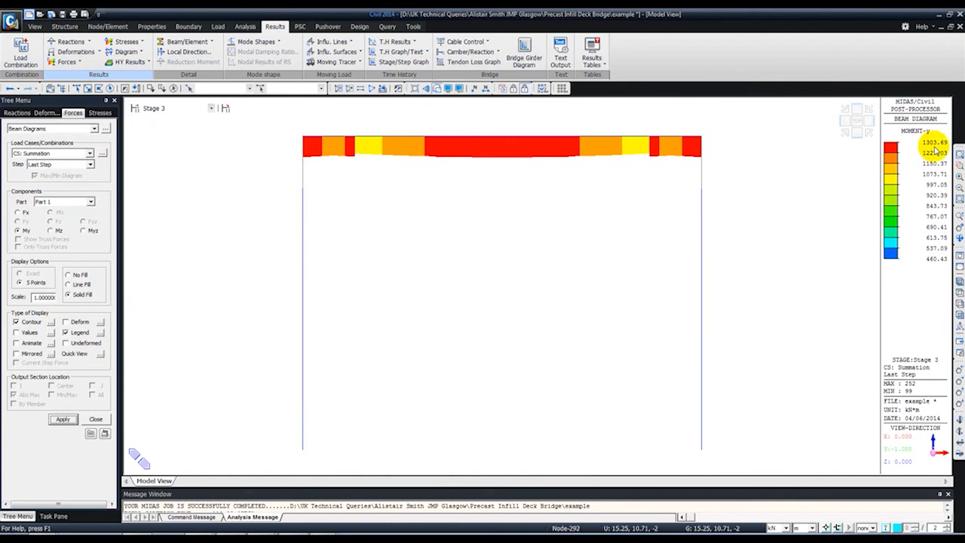
pyautogui.click(64, 201)
pyautogui.click(54, 224)
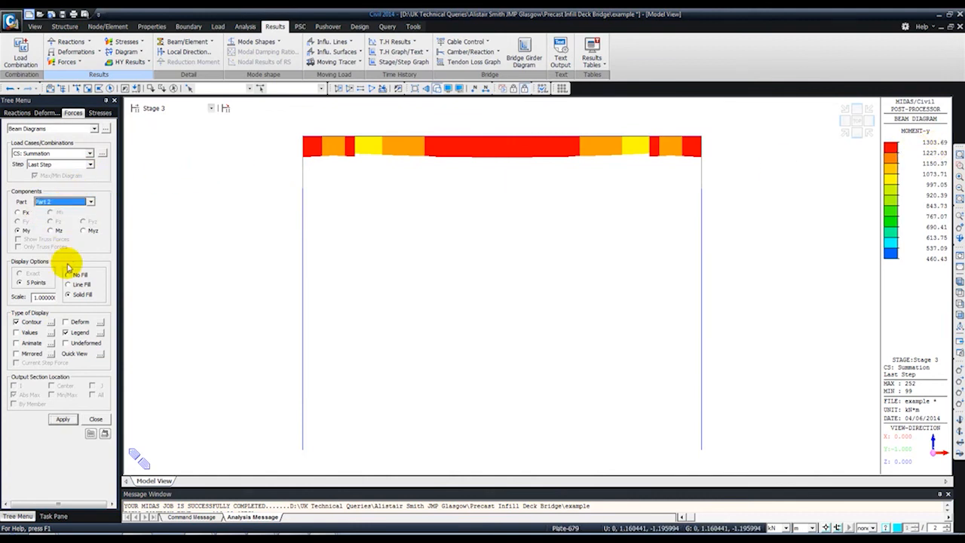
pyautogui.click(63, 420)
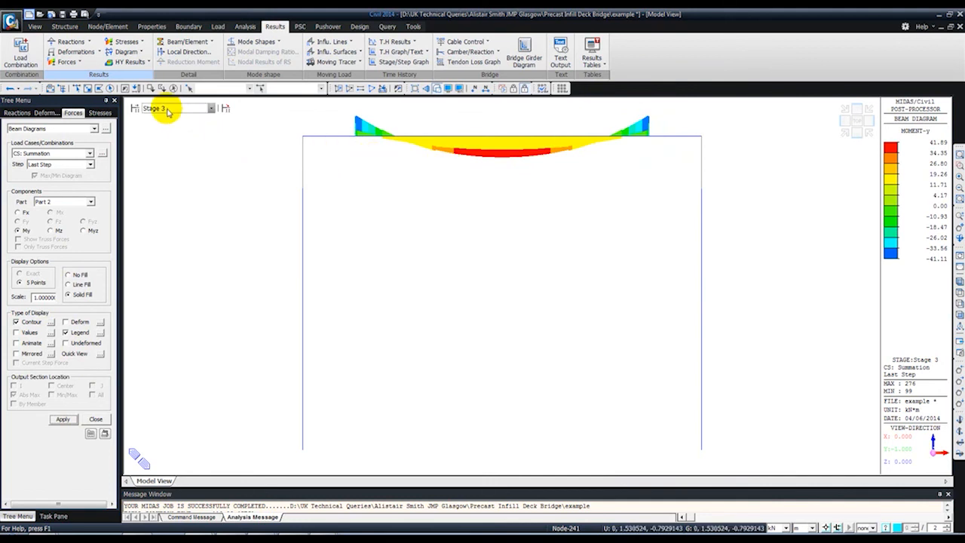
# - Display the Stage 3 CS: Summation beam stress diagram for Part 1 with the maximum combined stress and solid fill
pyautogui.click(141, 43)
pyautogui.click(151, 76)
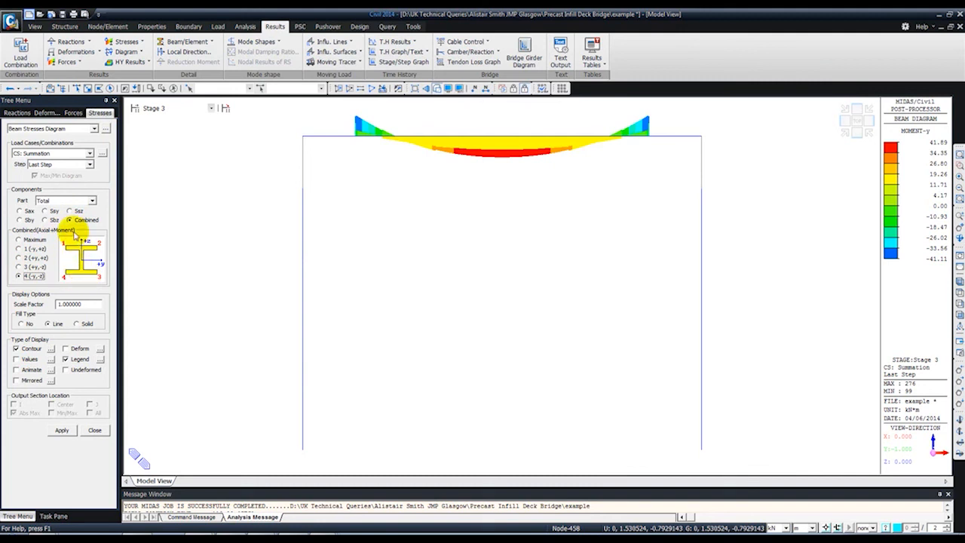
pyautogui.click(75, 200)
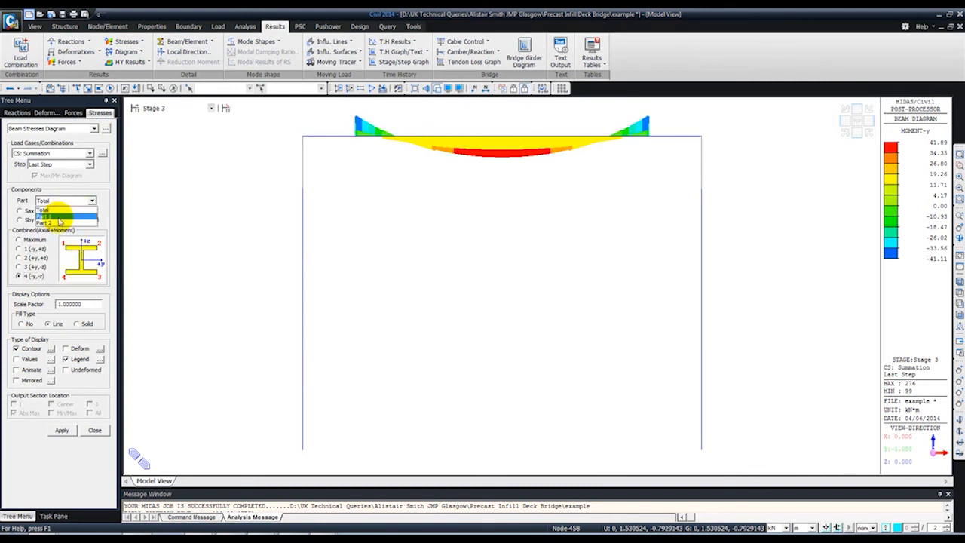
pyautogui.click(58, 217)
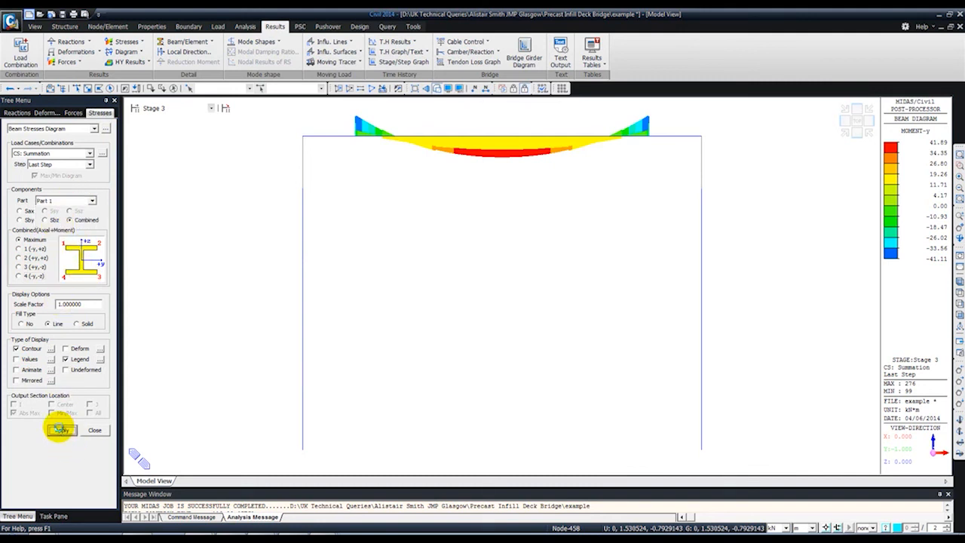
pyautogui.click(60, 430)
pyautogui.click(77, 324)
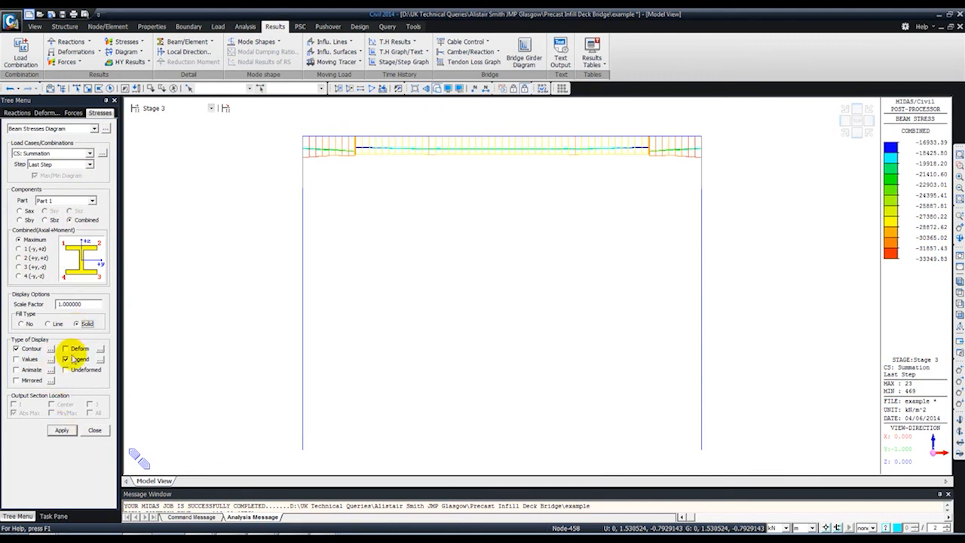
pyautogui.click(61, 430)
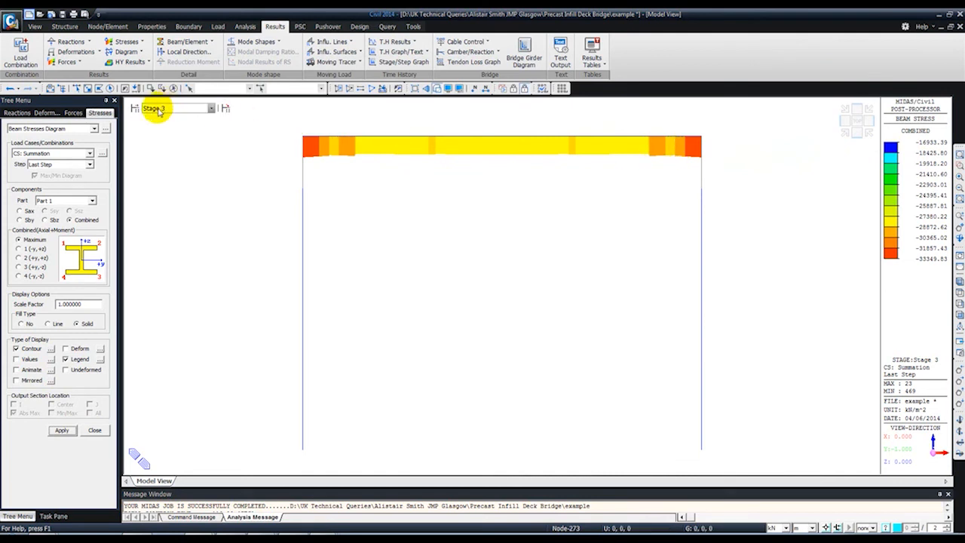
# - Display the combined beam stress diagram for Part 2 at section point 1 (-y,+z)
pyautogui.click(73, 202)
pyautogui.click(50, 214)
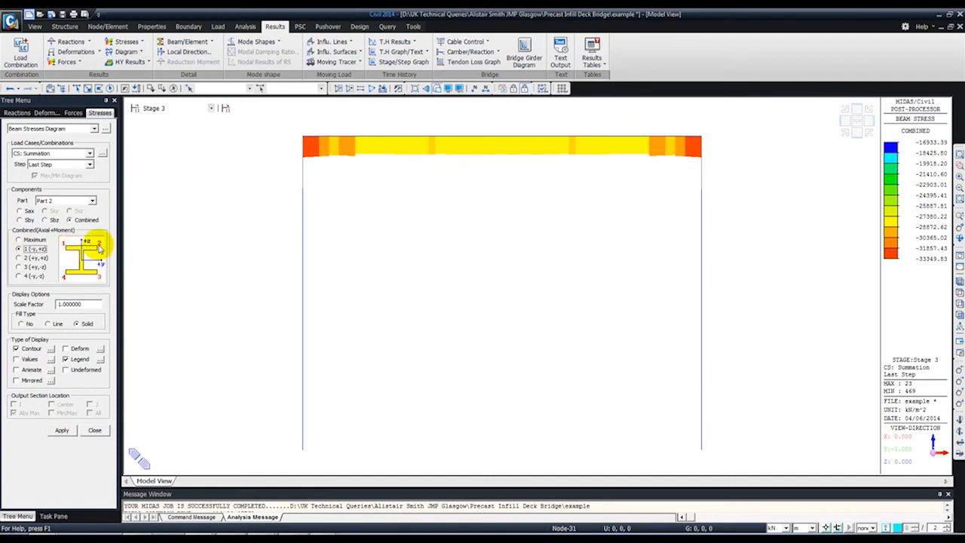
pyautogui.click(58, 431)
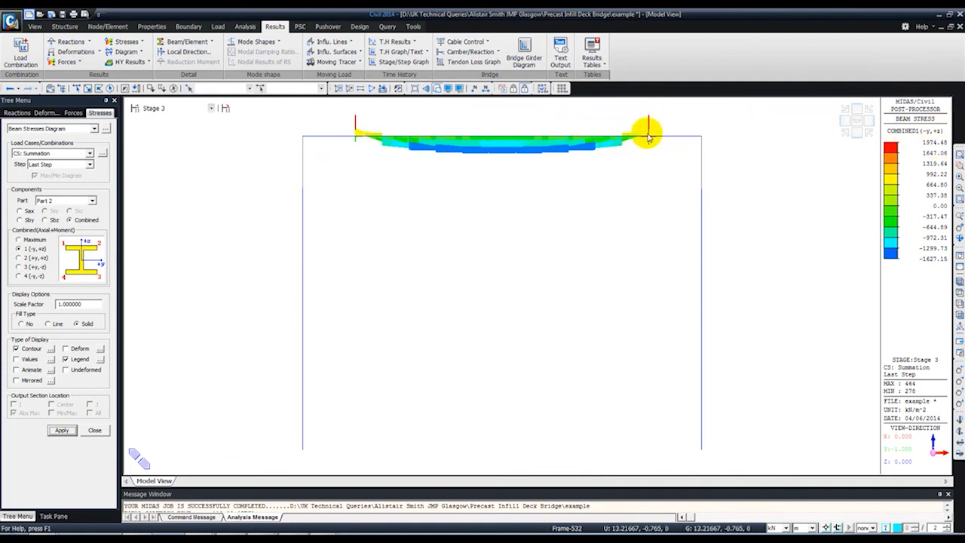
# - Close the beam stress settings, switch the model to the PostCS stage and check the available result tables
pyautogui.click(92, 430)
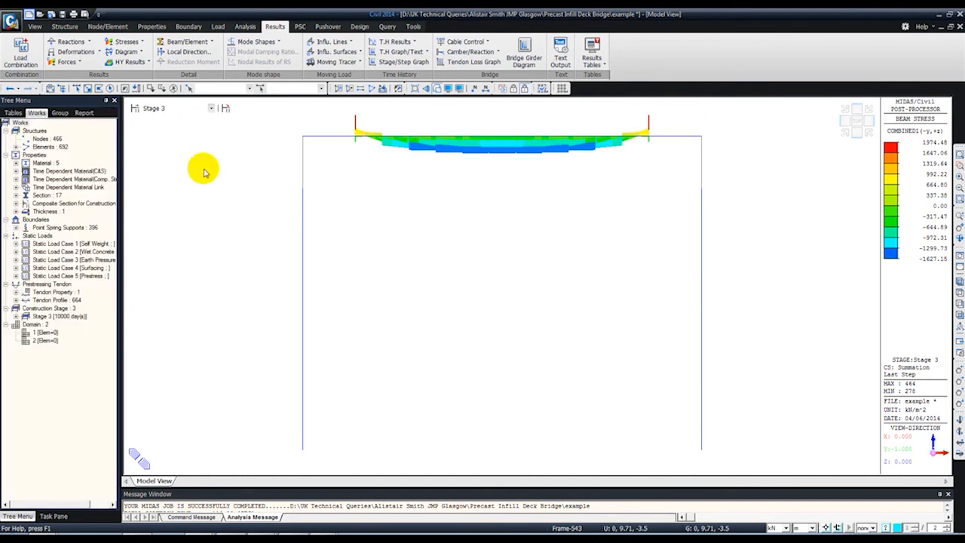
pyautogui.click(515, 89)
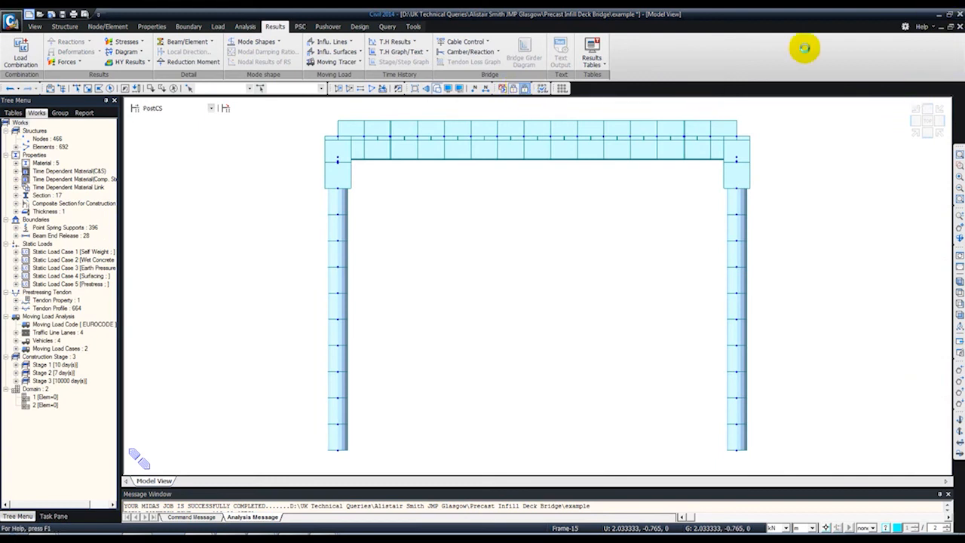
pyautogui.click(592, 54)
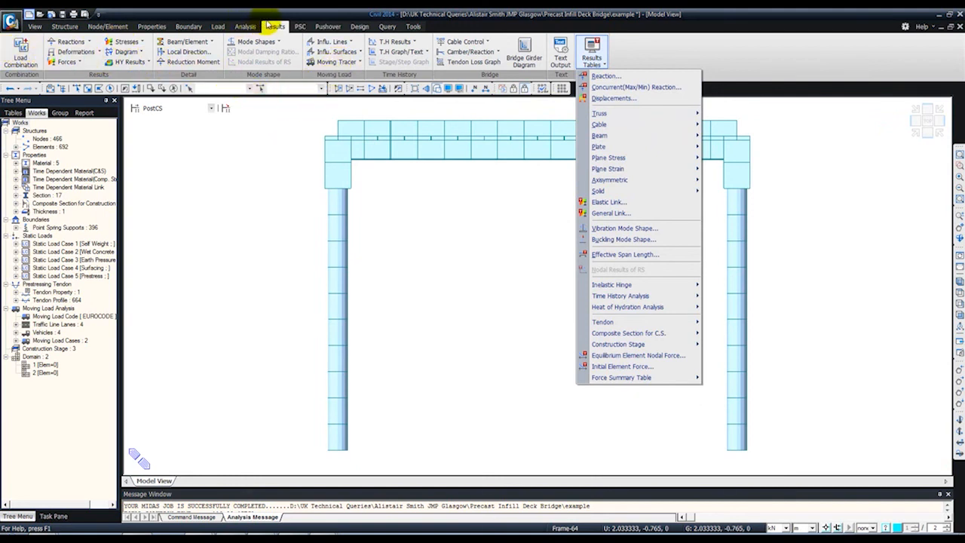
# - Display the total My beam diagram for MVmax: gr5 with a legend and solid fill in isometric view
pyautogui.click(66, 62)
pyautogui.click(79, 96)
pyautogui.click(64, 153)
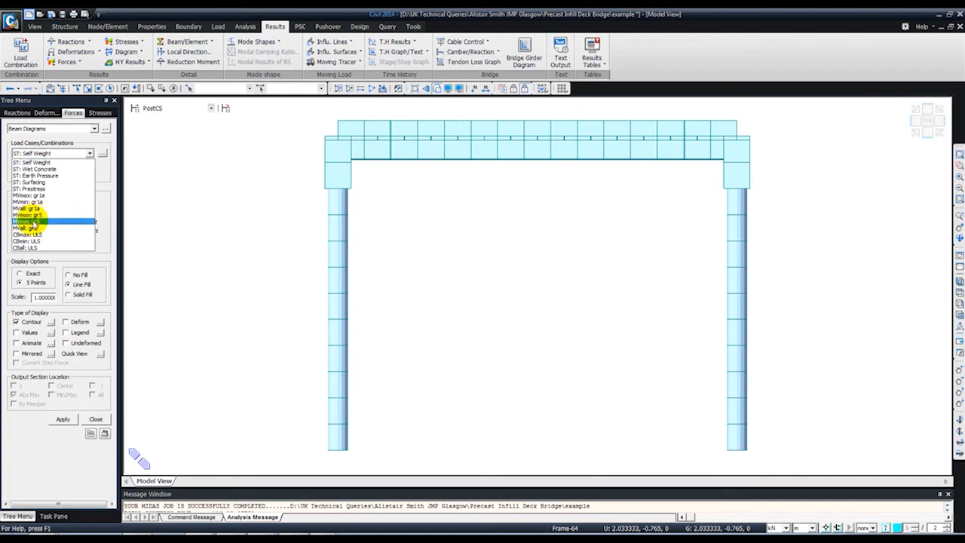
pyautogui.click(34, 215)
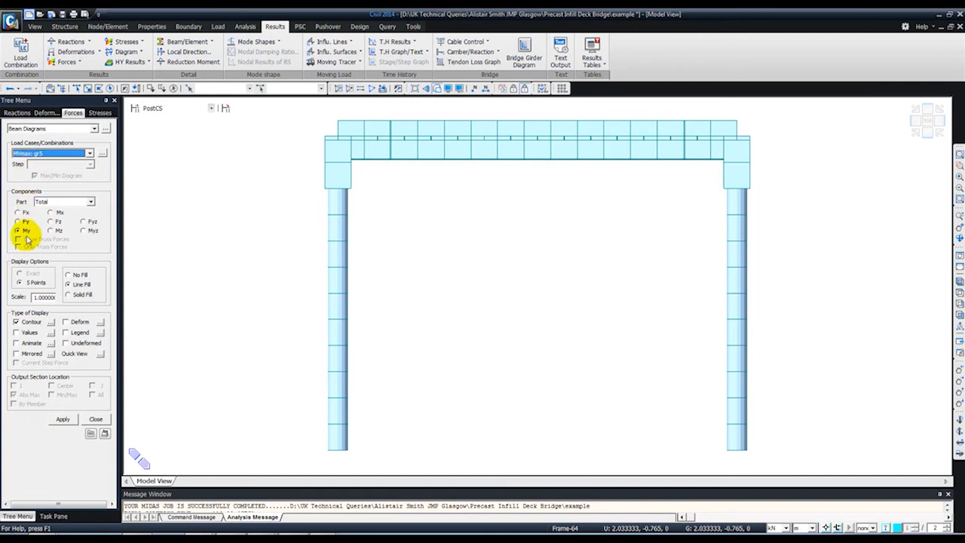
pyautogui.click(65, 332)
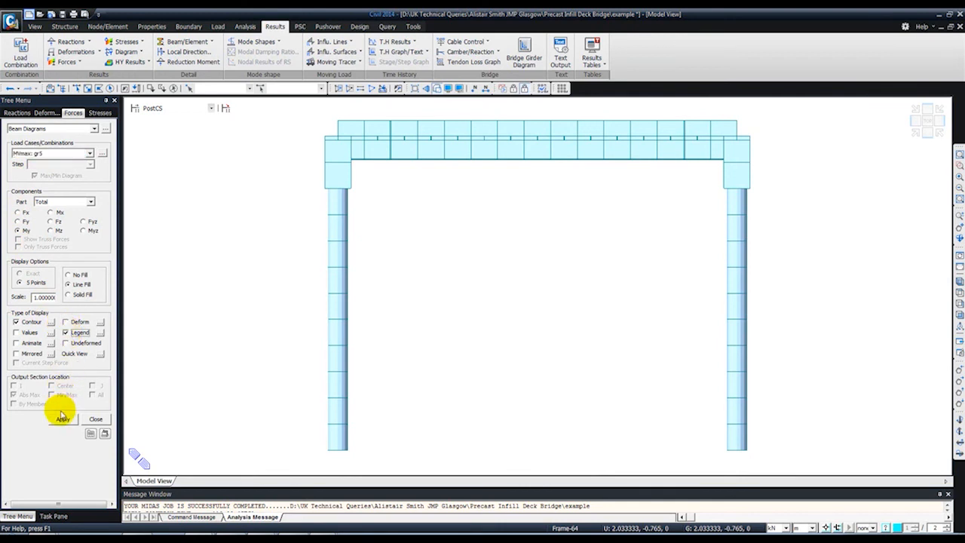
pyautogui.click(61, 419)
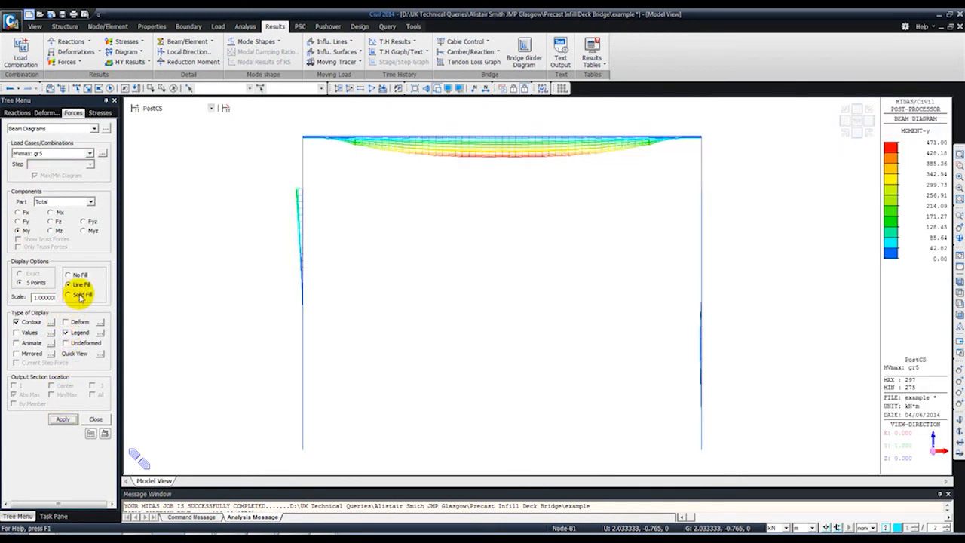
pyautogui.click(61, 418)
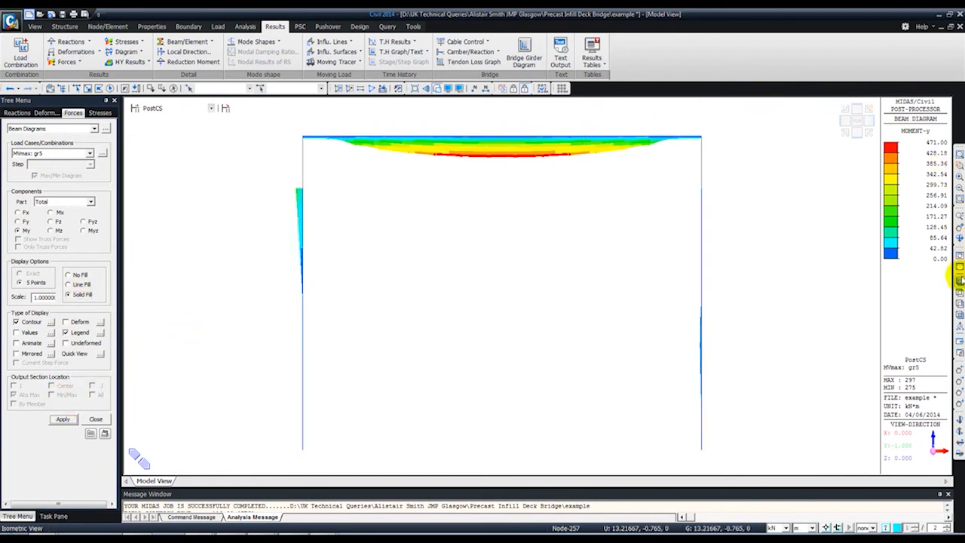
pyautogui.click(959, 280)
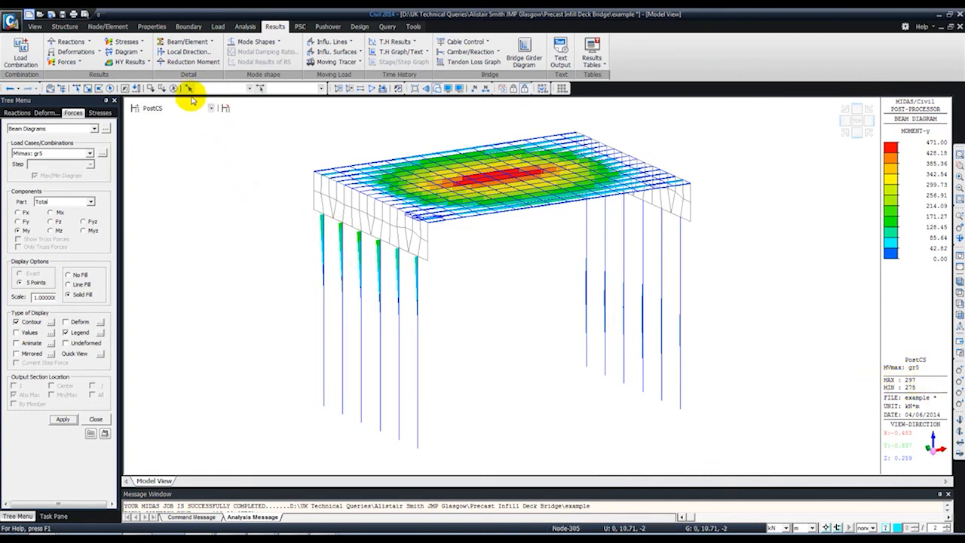
# - Trace the moving load position for MVmax: gr5 My at the i end of element 297 and inspect the applied loads in plan
pyautogui.click(336, 62)
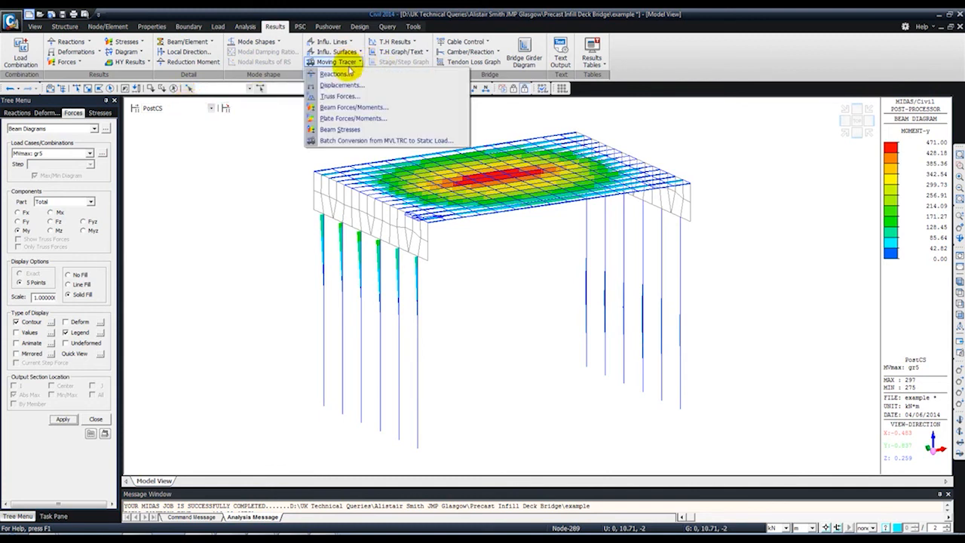
pyautogui.click(338, 107)
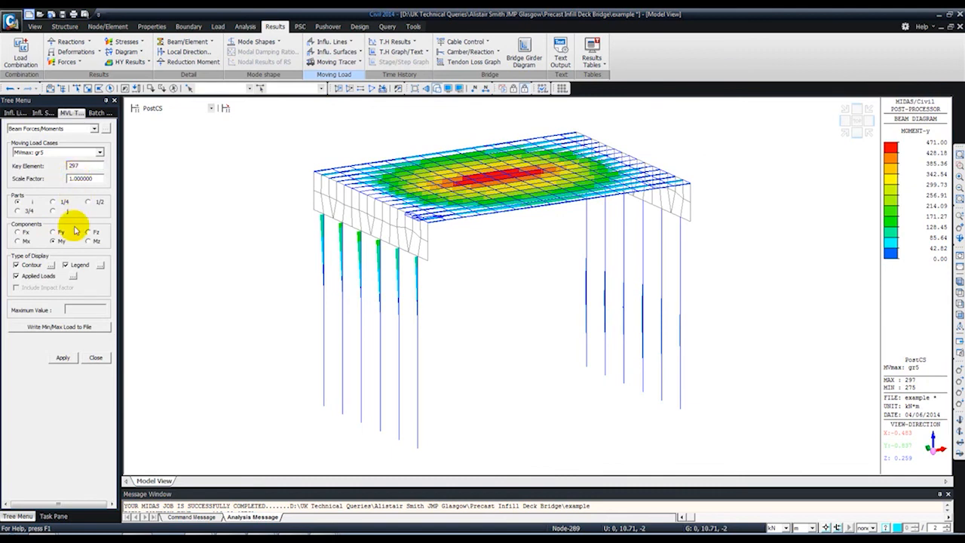
pyautogui.click(63, 357)
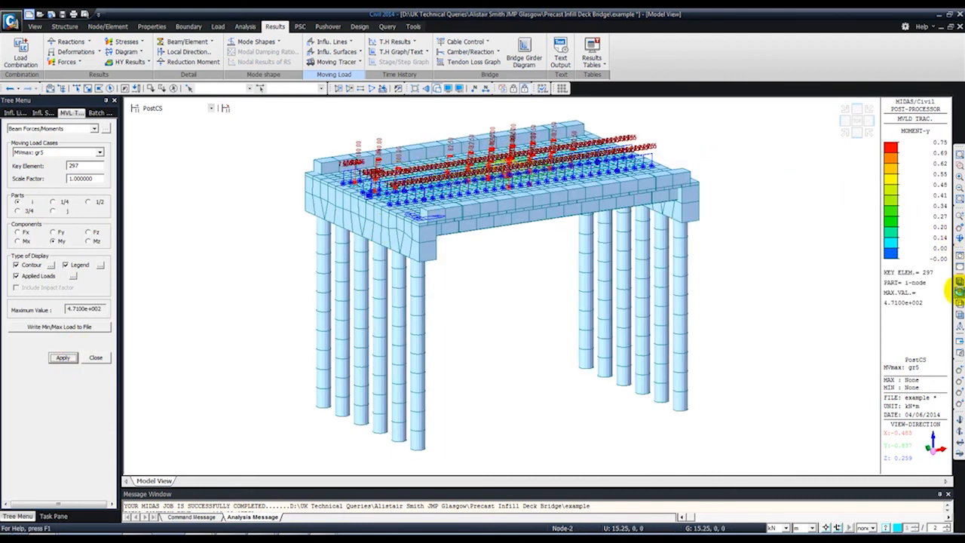
pyautogui.click(959, 292)
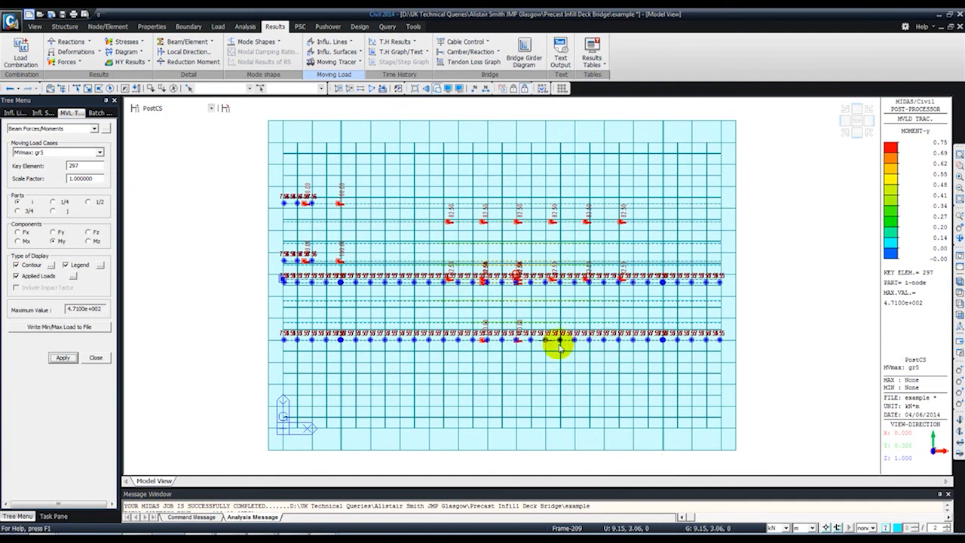
pyautogui.click(957, 281)
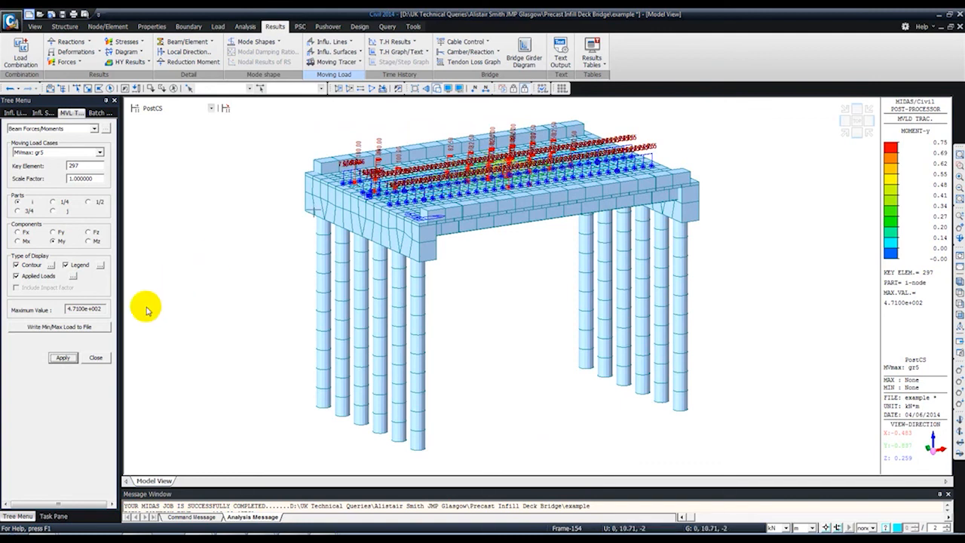
pyautogui.click(96, 358)
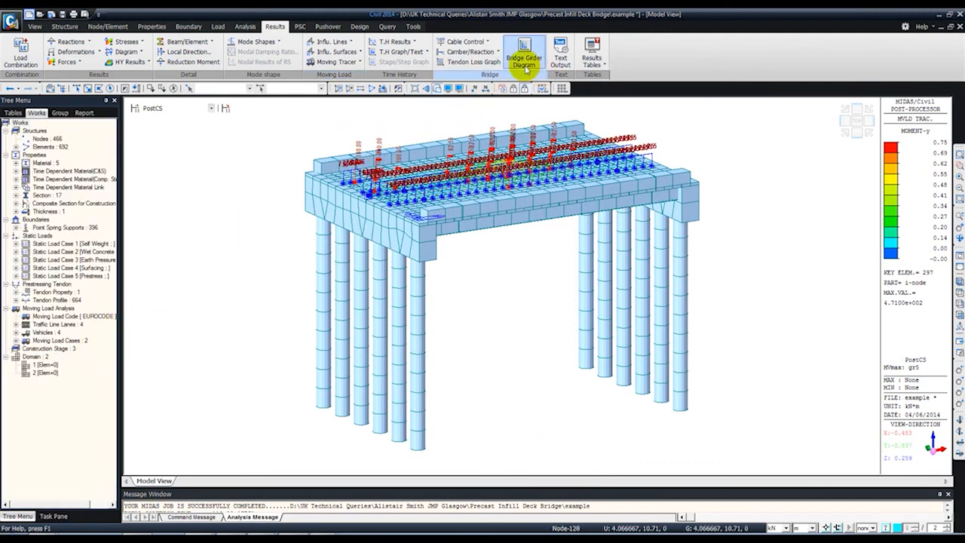
# - Compare the tendon time-dependent loss graphs of strand_001 for Stage 2 and Stage 3, ending on Stage 2
pyautogui.click(475, 61)
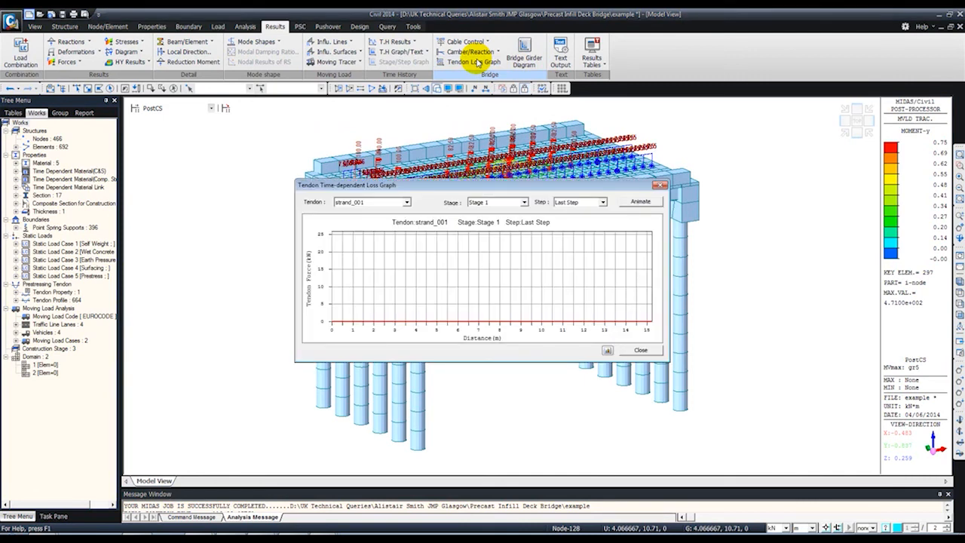
pyautogui.click(506, 202)
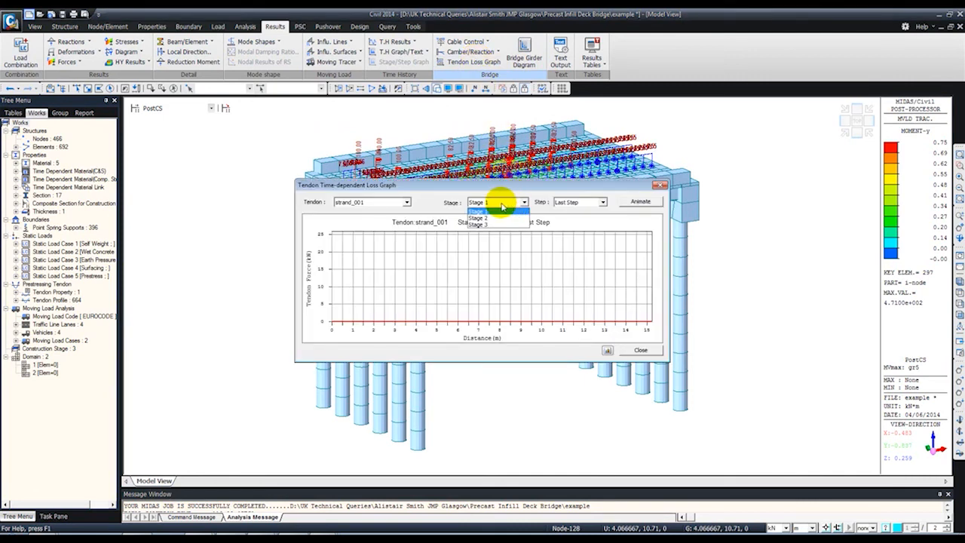
pyautogui.click(487, 219)
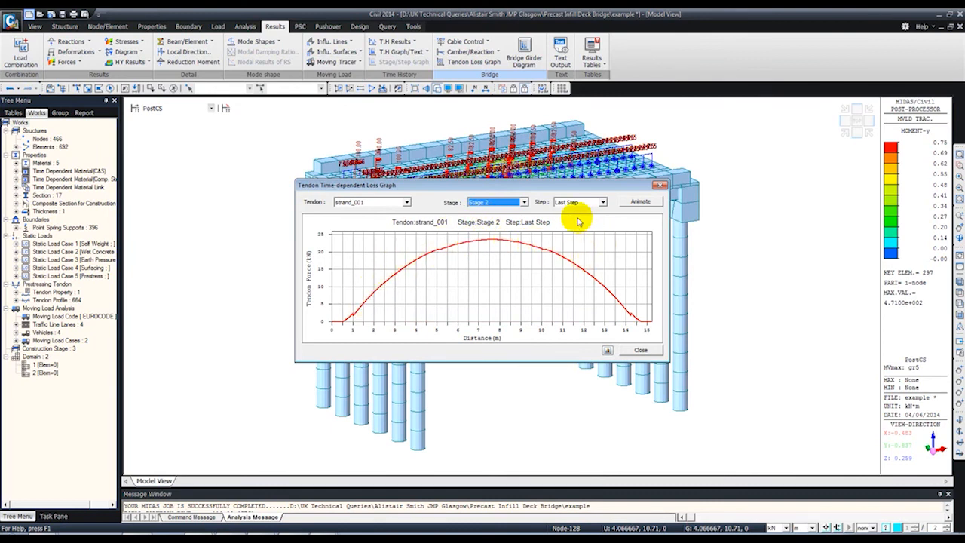
pyautogui.click(523, 203)
pyautogui.click(494, 225)
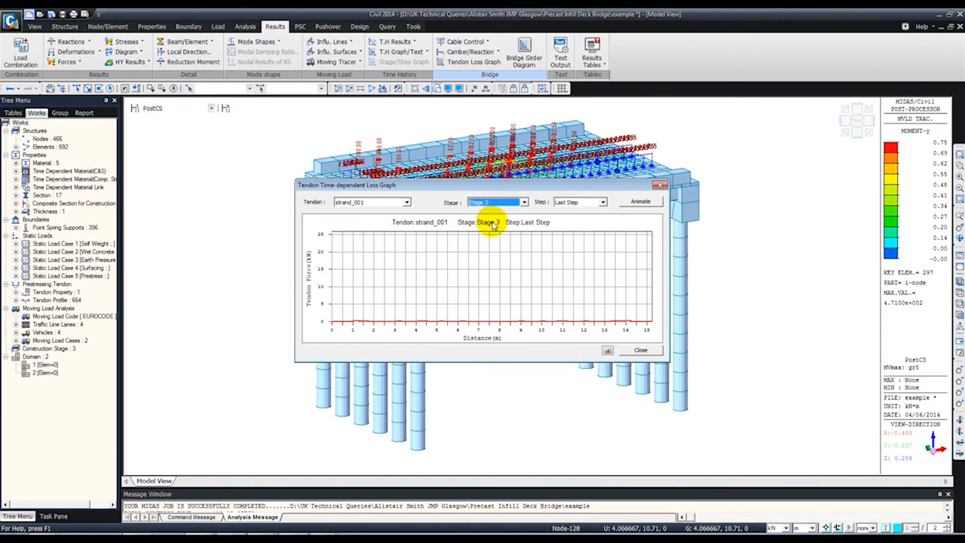
pyautogui.click(499, 204)
pyautogui.click(486, 217)
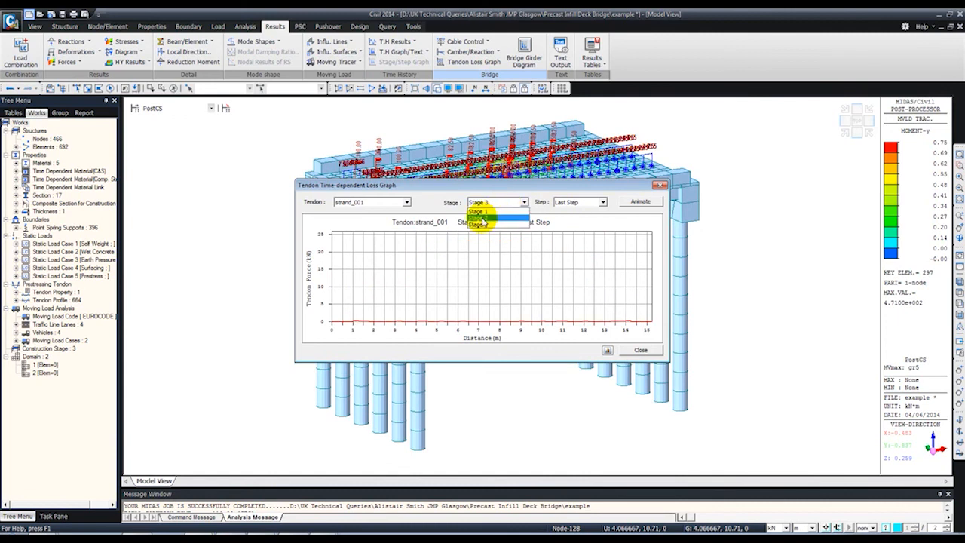
pyautogui.click(492, 206)
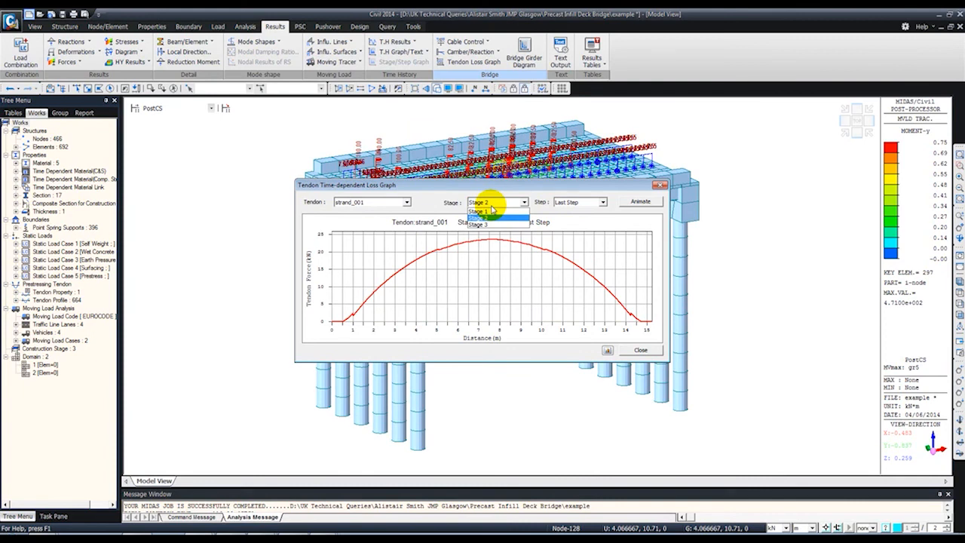
pyautogui.click(490, 217)
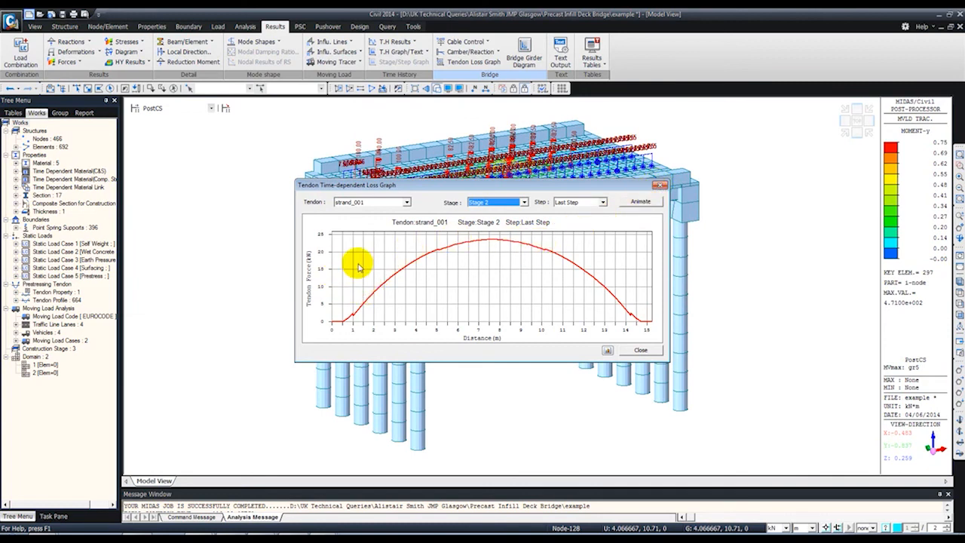
# - Show the Stage 2 tendon loss graphs of strand_681 and strand_674
pyautogui.click(400, 202)
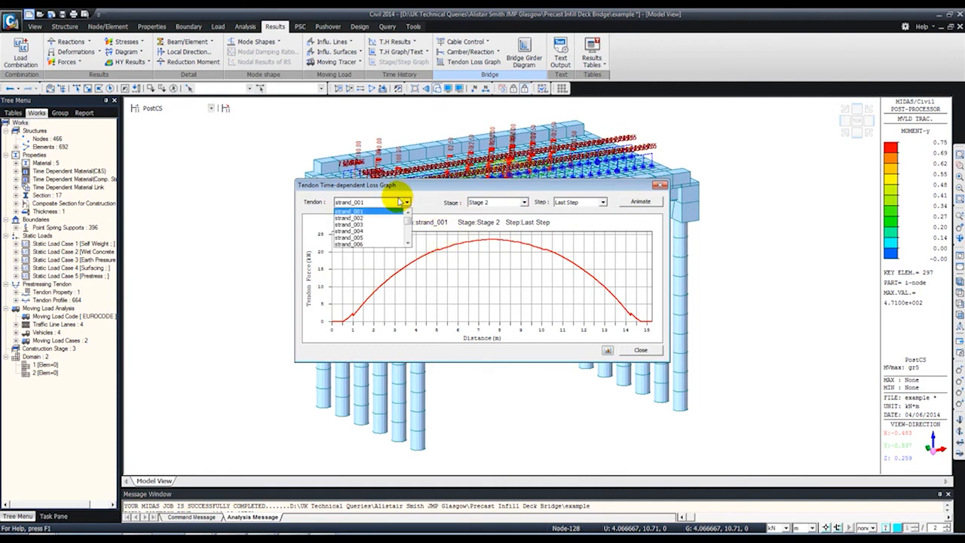
pyautogui.press('Down')
pyautogui.press('Down')
pyautogui.moveTo(409, 222); pyautogui.dragTo(410, 237)
pyautogui.click(379, 239)
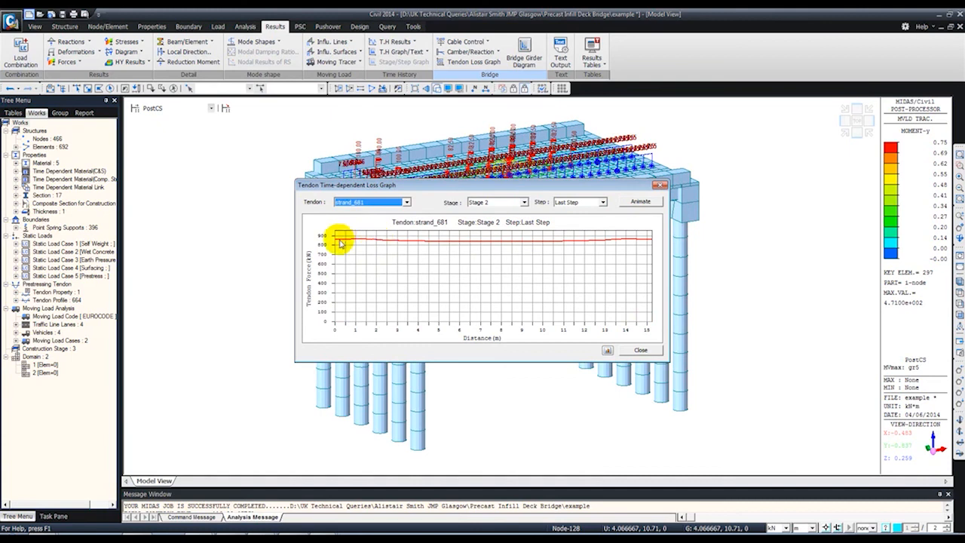
pyautogui.click(496, 204)
pyautogui.click(505, 207)
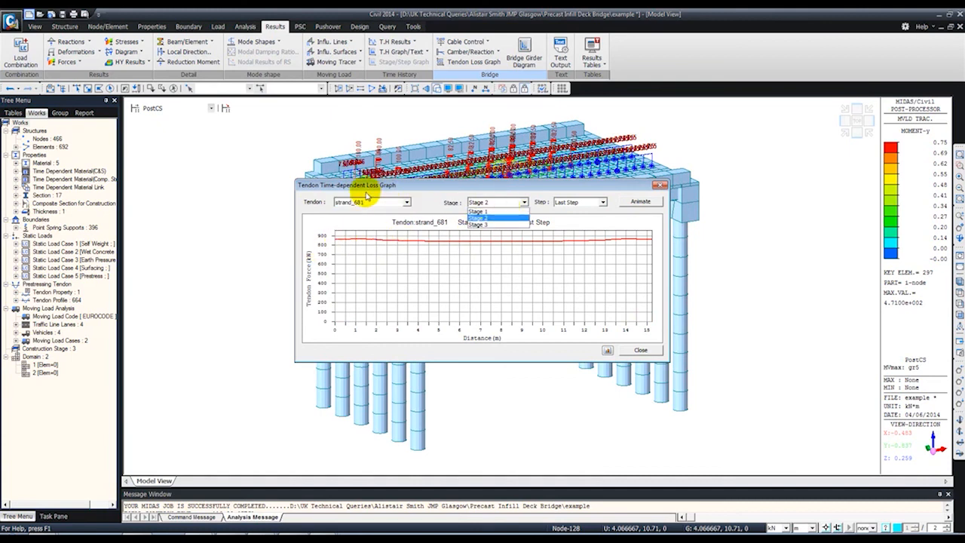
pyautogui.click(371, 202)
pyautogui.click(361, 224)
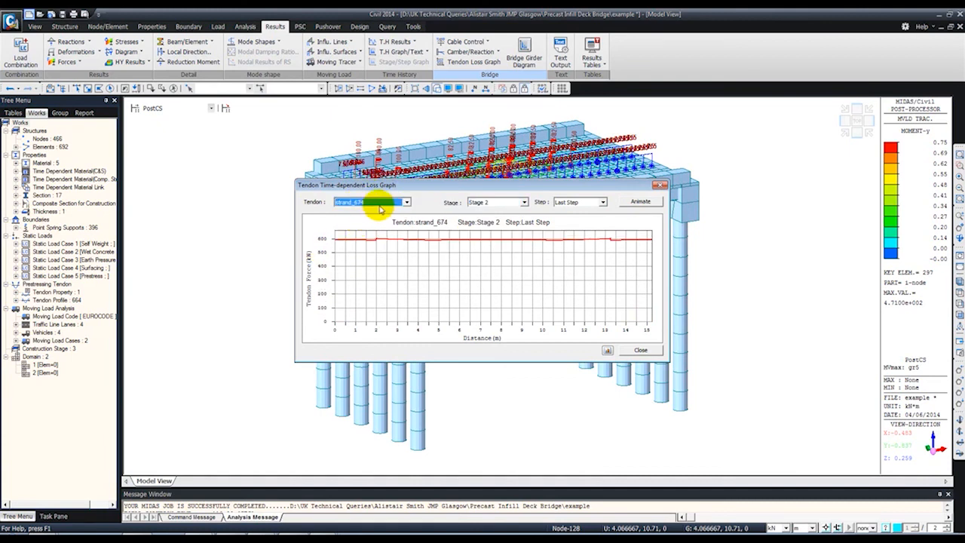
# - Review the Stage 2 tendon loss graphs of strand_653, strand_644 and strand_631, and close the graph window
pyautogui.click(392, 202)
pyautogui.click(408, 215)
pyautogui.click(363, 219)
pyautogui.click(406, 204)
pyautogui.scroll(3, 405, 213)
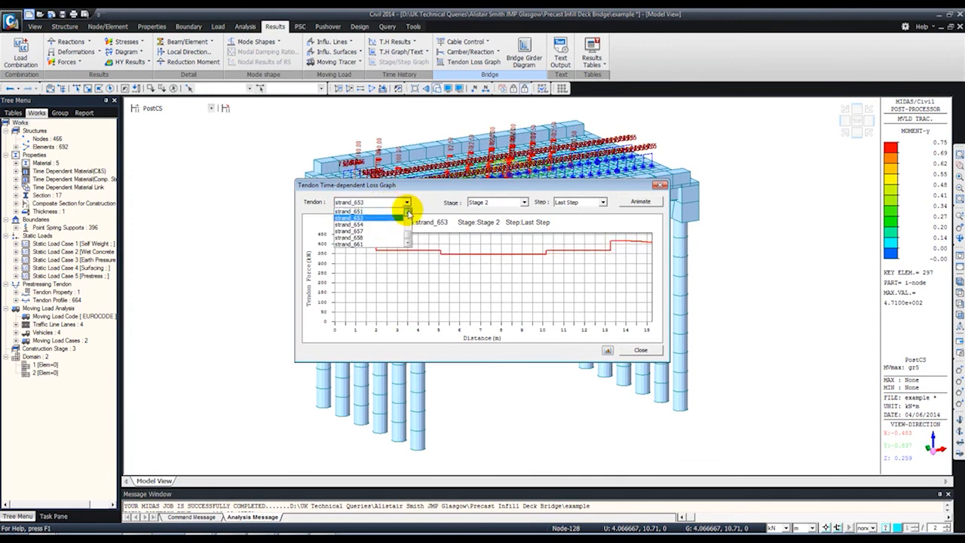
pyautogui.click(367, 216)
pyautogui.click(392, 202)
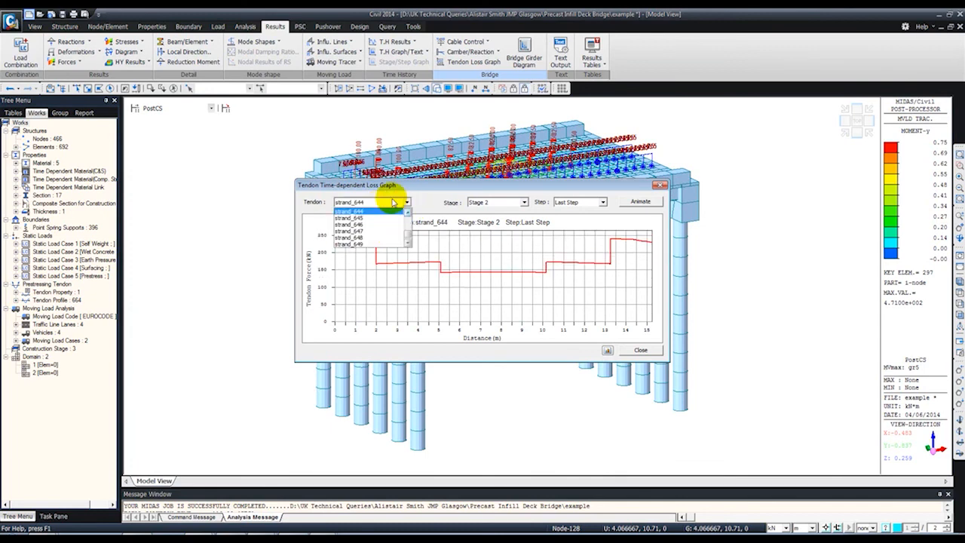
pyautogui.scroll(3, 405, 218)
pyautogui.click(362, 211)
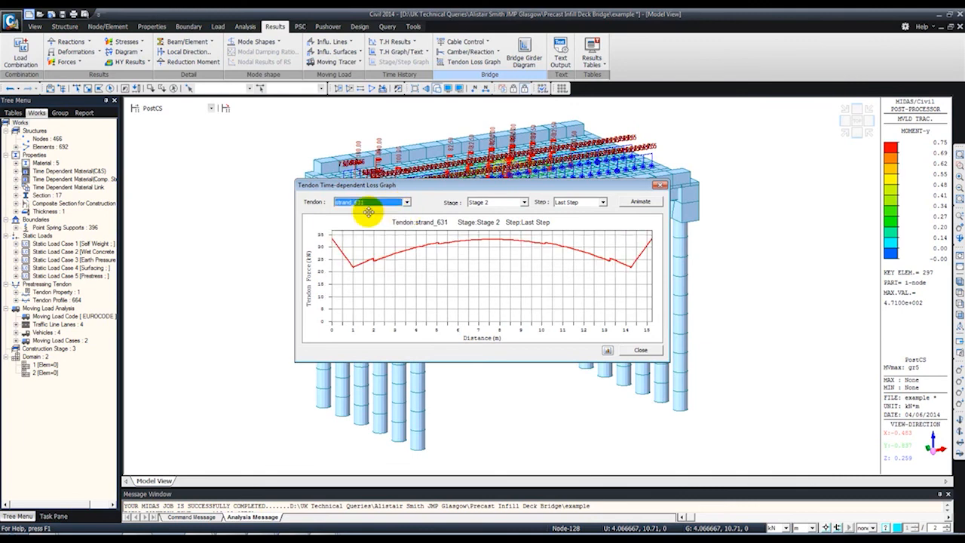
pyautogui.click(660, 184)
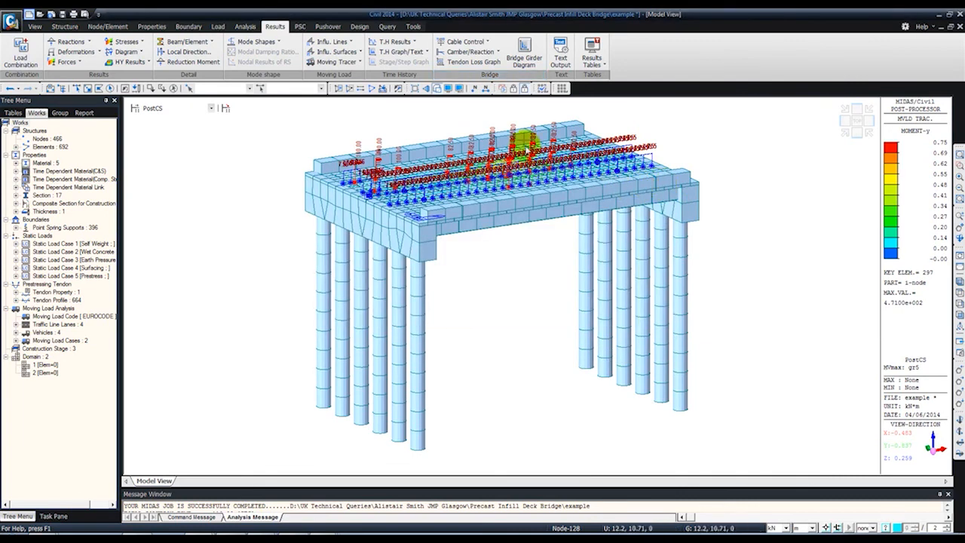